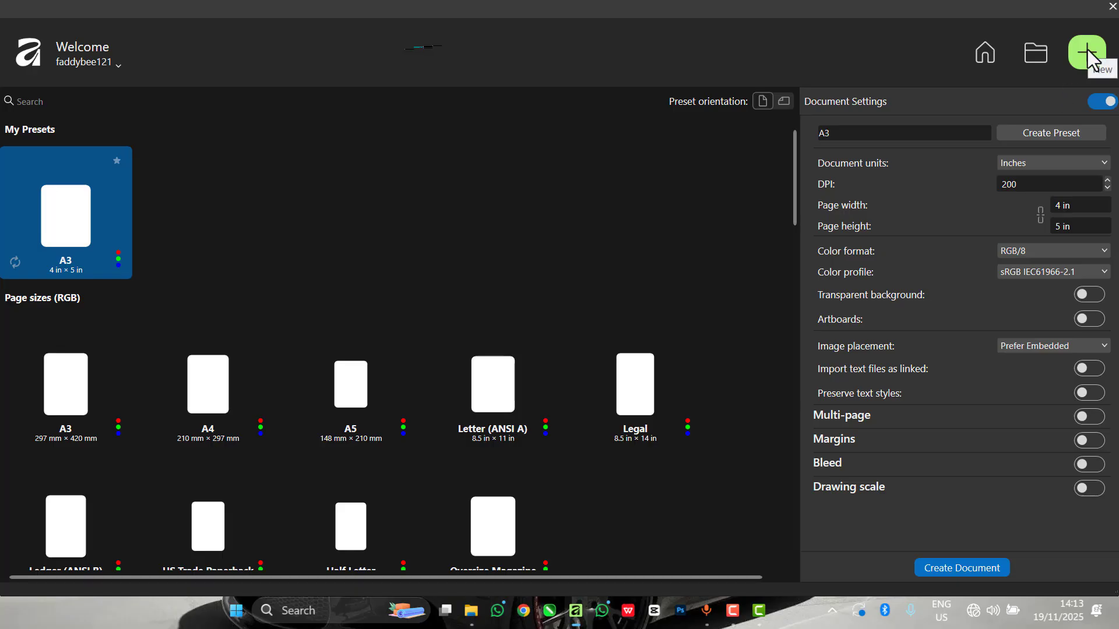
Name the new document Flyer and set its document units to Inches.
click(834, 138)
click(836, 133)
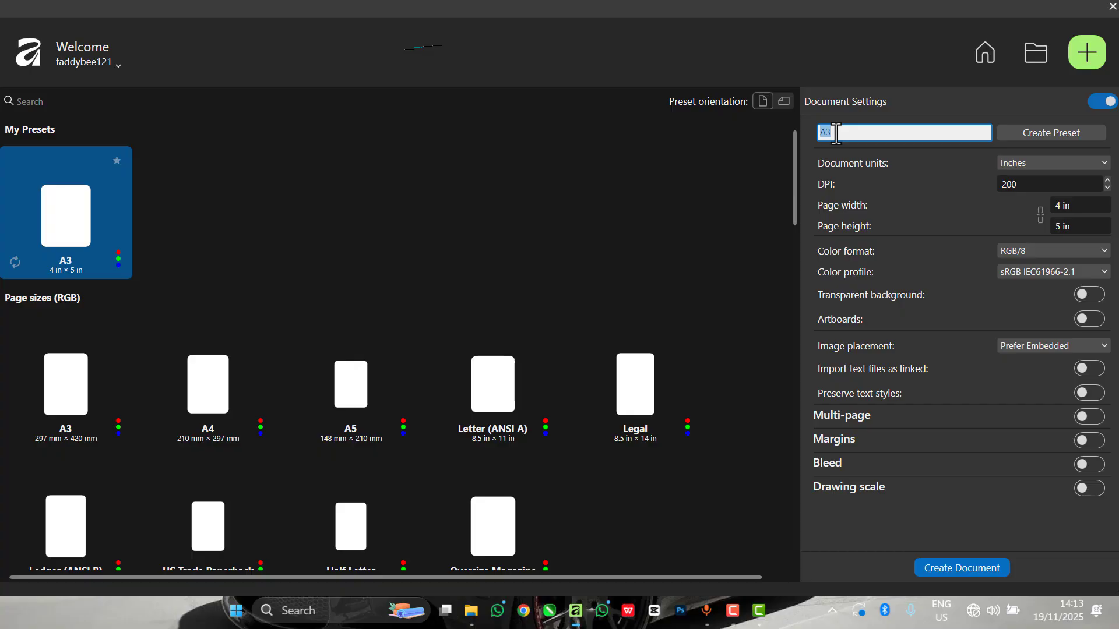
text(Flyer)
click(1040, 165)
click(1025, 237)
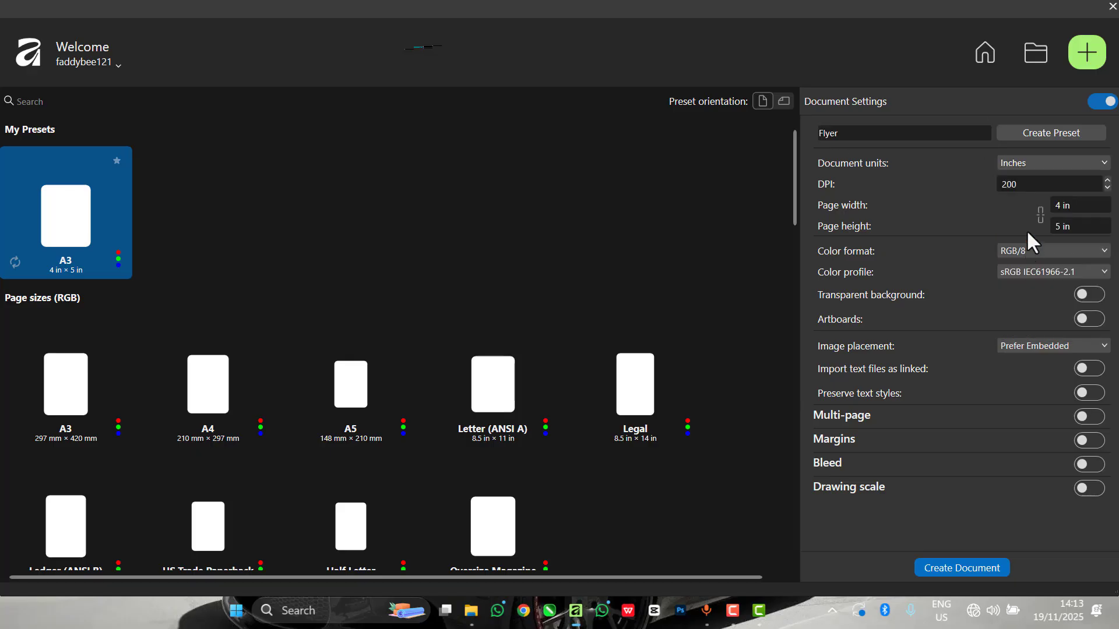
click(1026, 161)
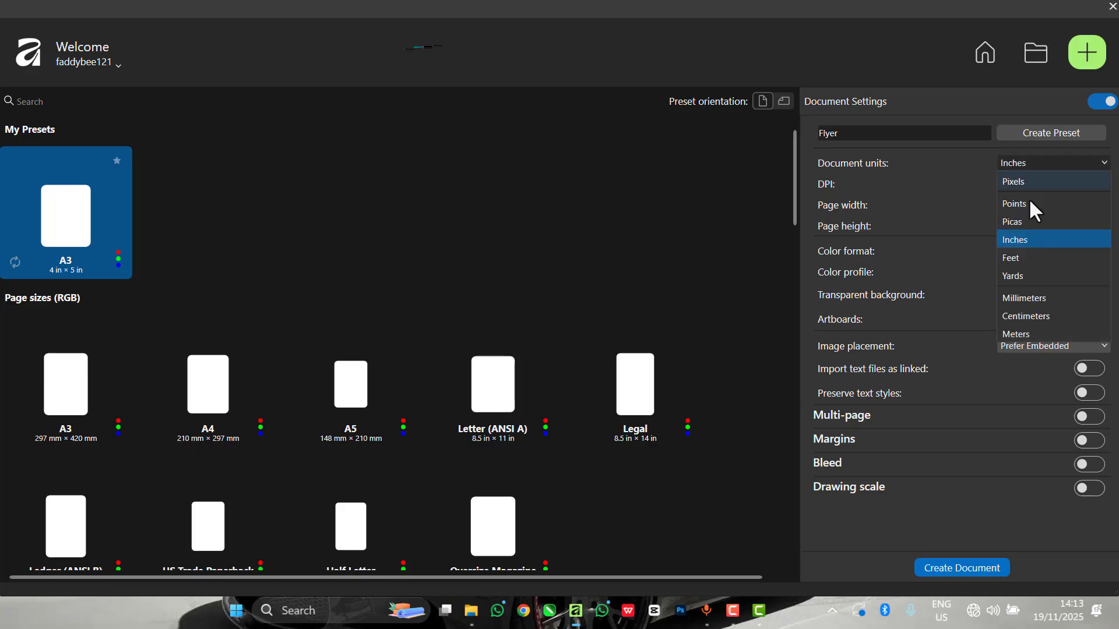
click(1028, 240)
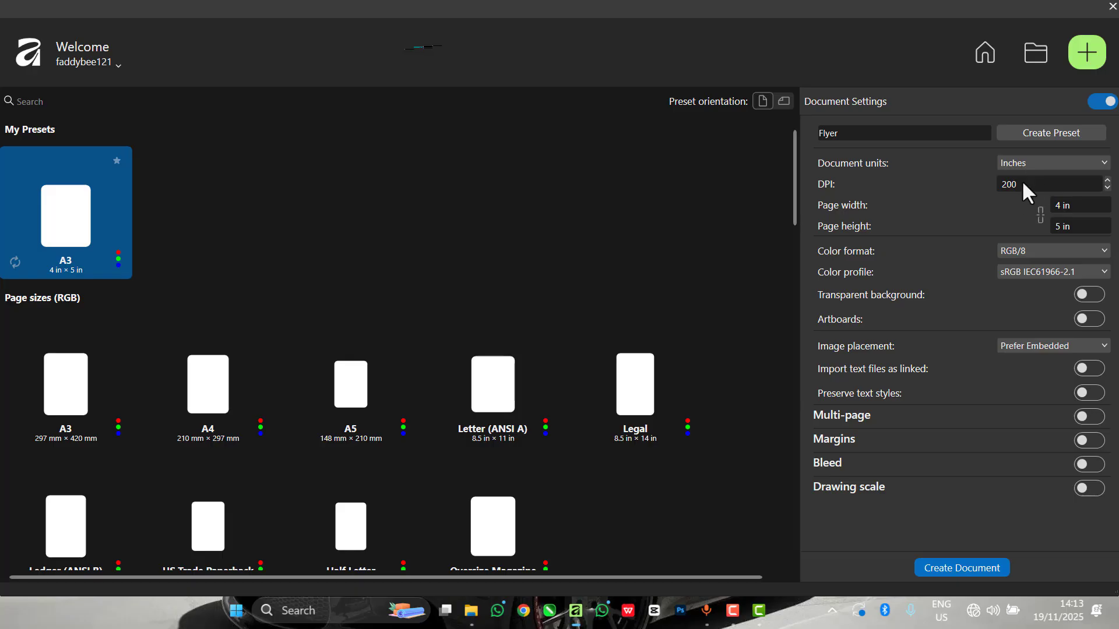
Create the document at 200 DPI with a 4 in wide by 5 in high page and RGB/8 colour format.
click(1042, 185)
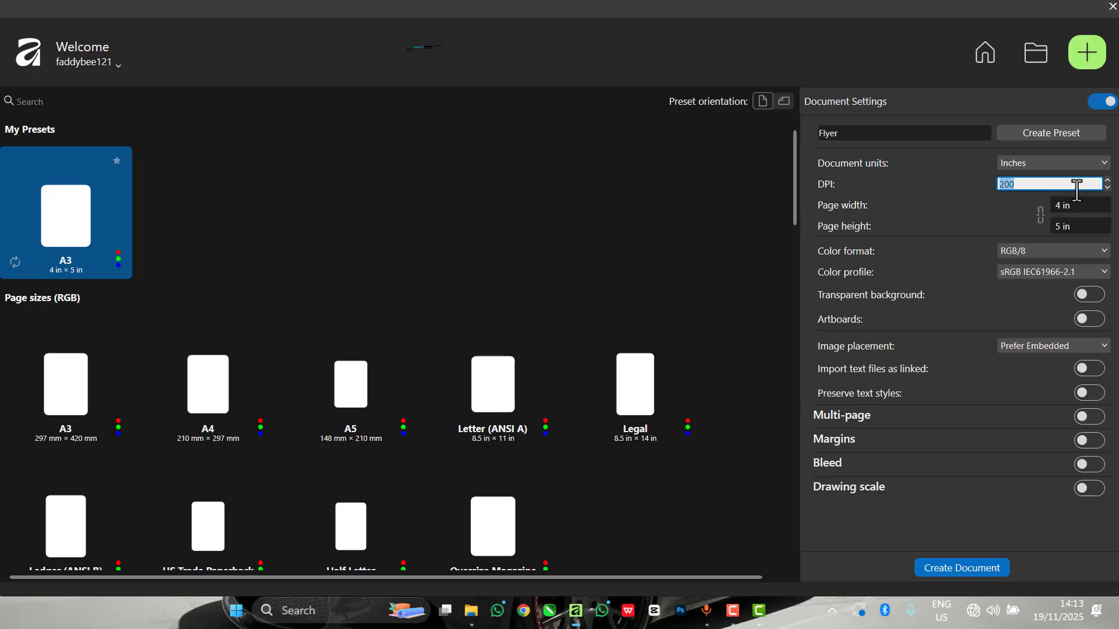
click(1035, 184)
click(1072, 205)
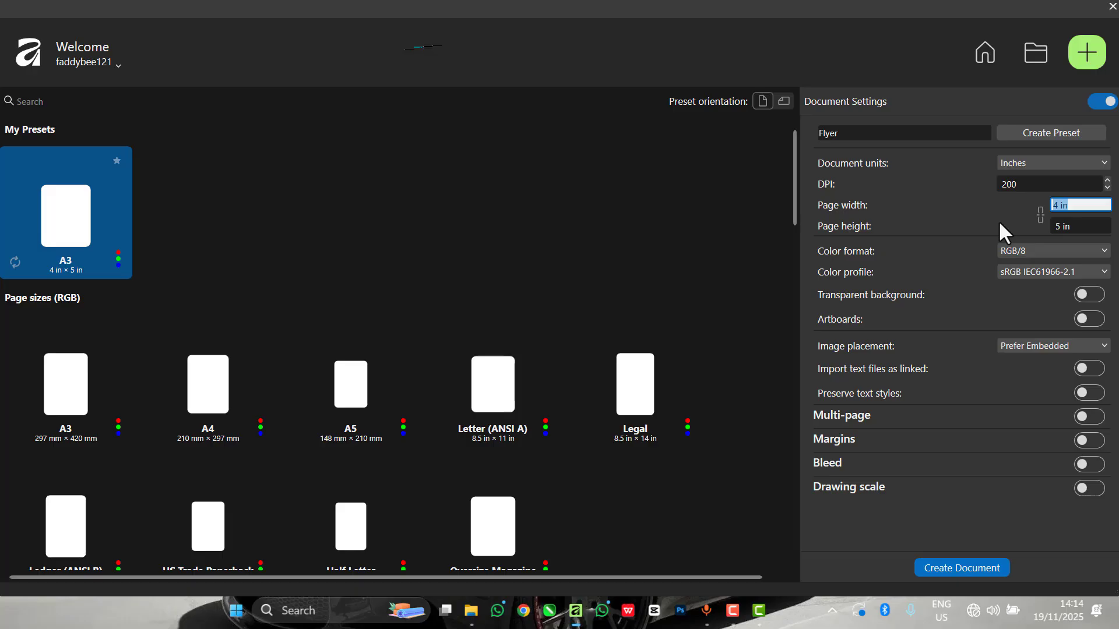
click(1092, 250)
click(1045, 262)
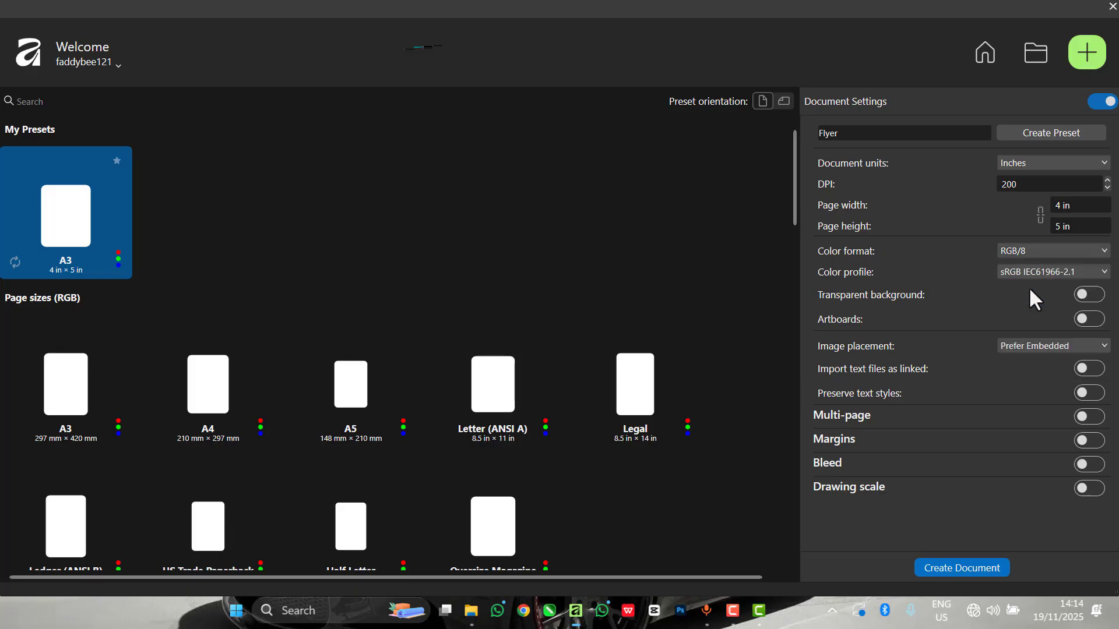
click(949, 565)
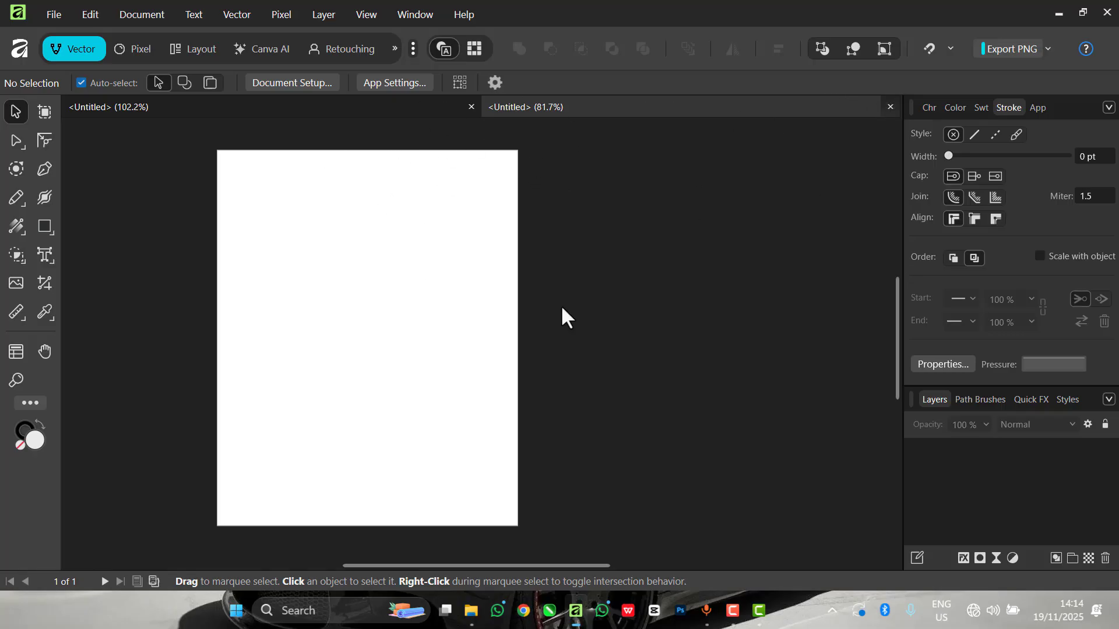
Close the newly created document so only the other untitled document stays open.
key(ctrl+w)
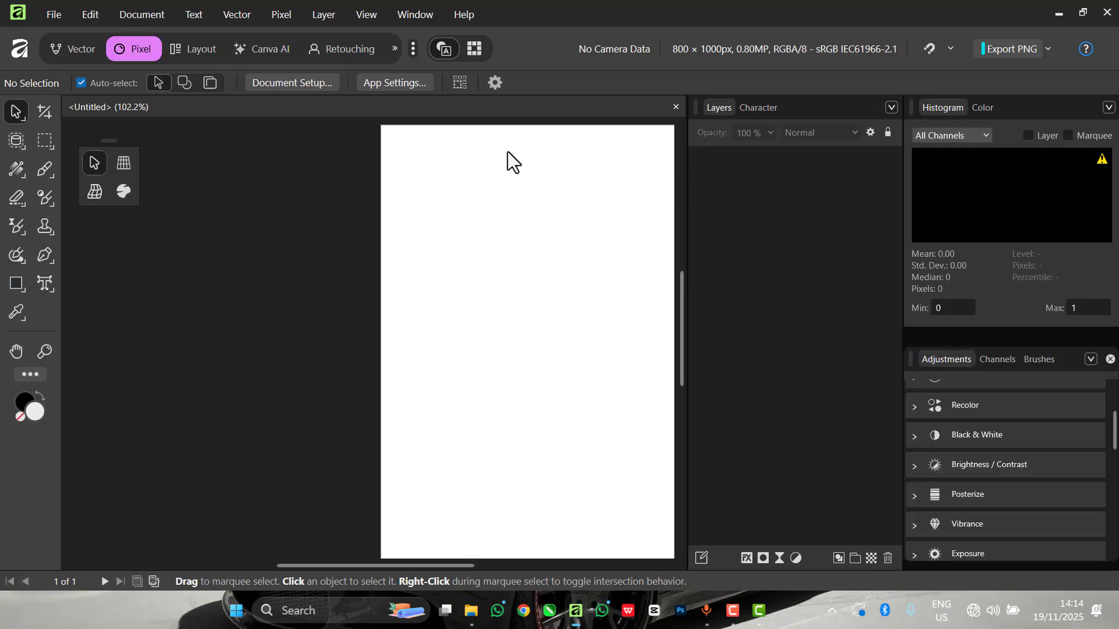
scroll(483, 210, down, 2)
scroll(589, 193, up, 4)
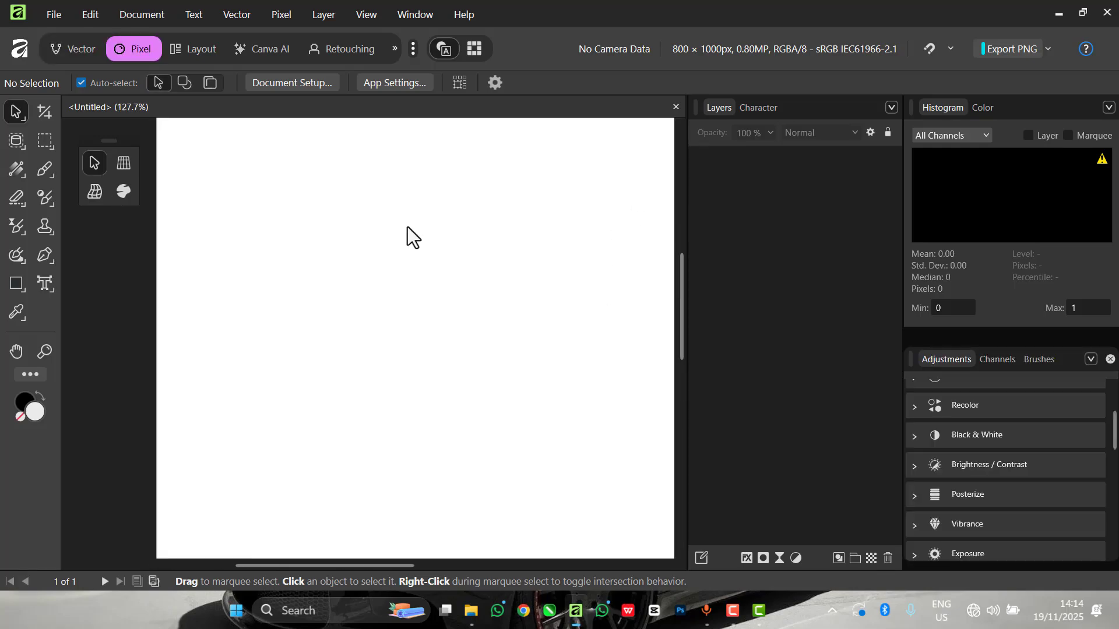
scroll(387, 226, down, 4)
scroll(503, 227, up, 3)
scroll(381, 284, down, 2)
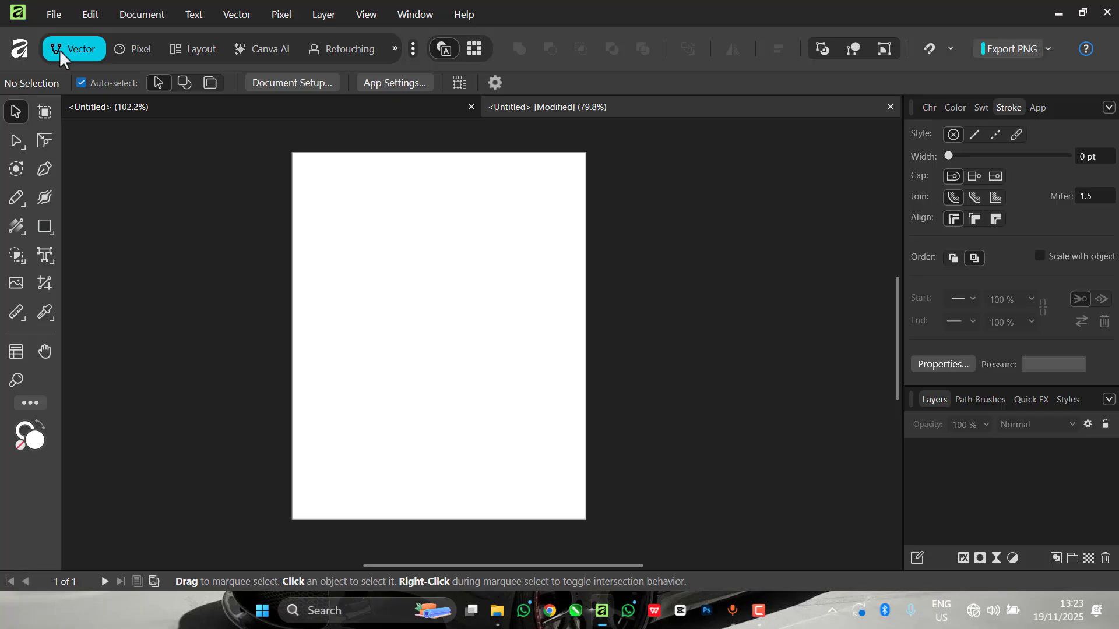
Switch to the Pixel studio and look over the image assets in the Flyer Design folder.
click(141, 49)
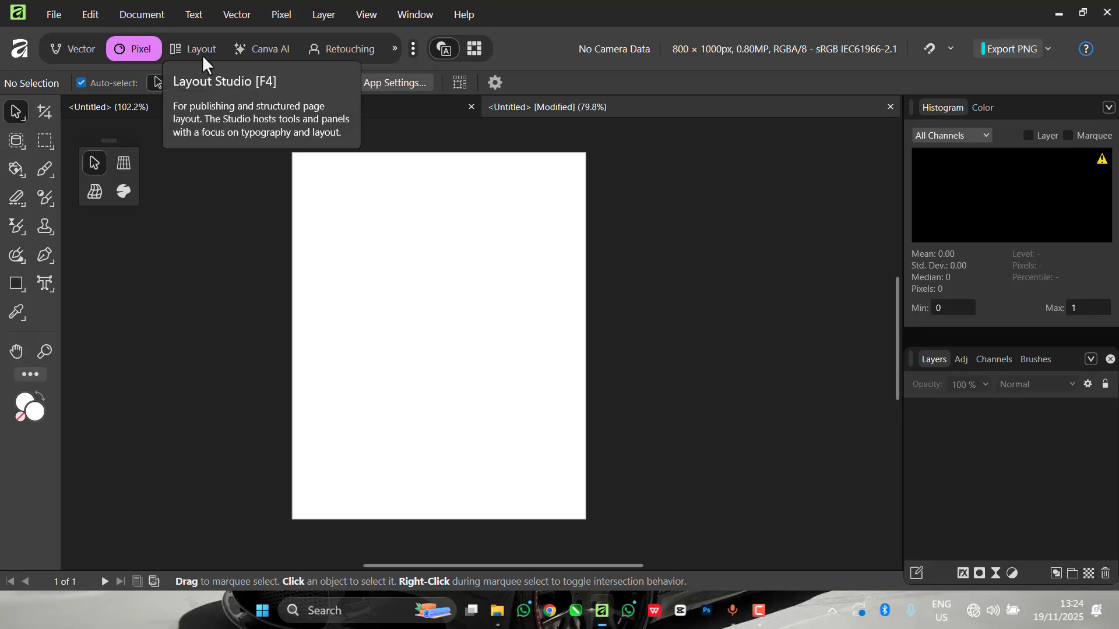
click(85, 54)
click(121, 50)
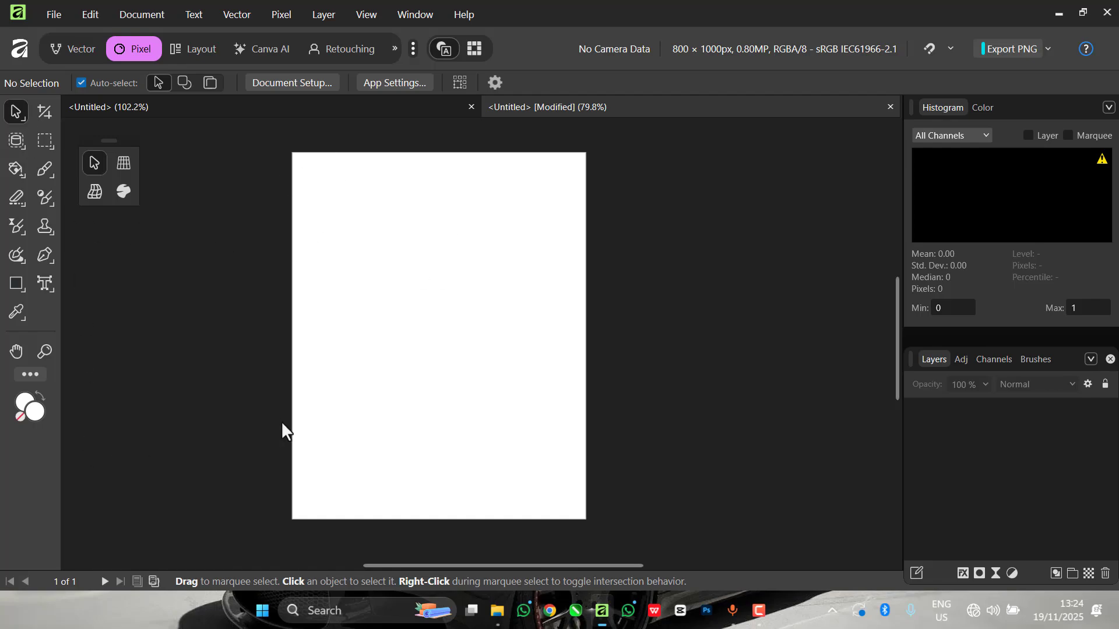
click(497, 611)
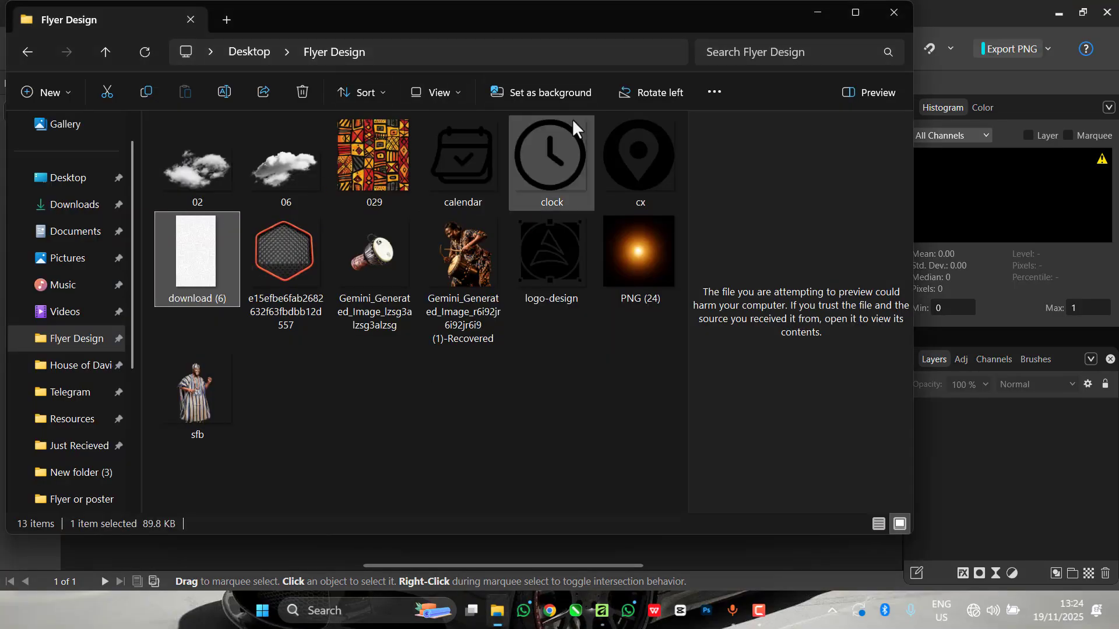
click(818, 14)
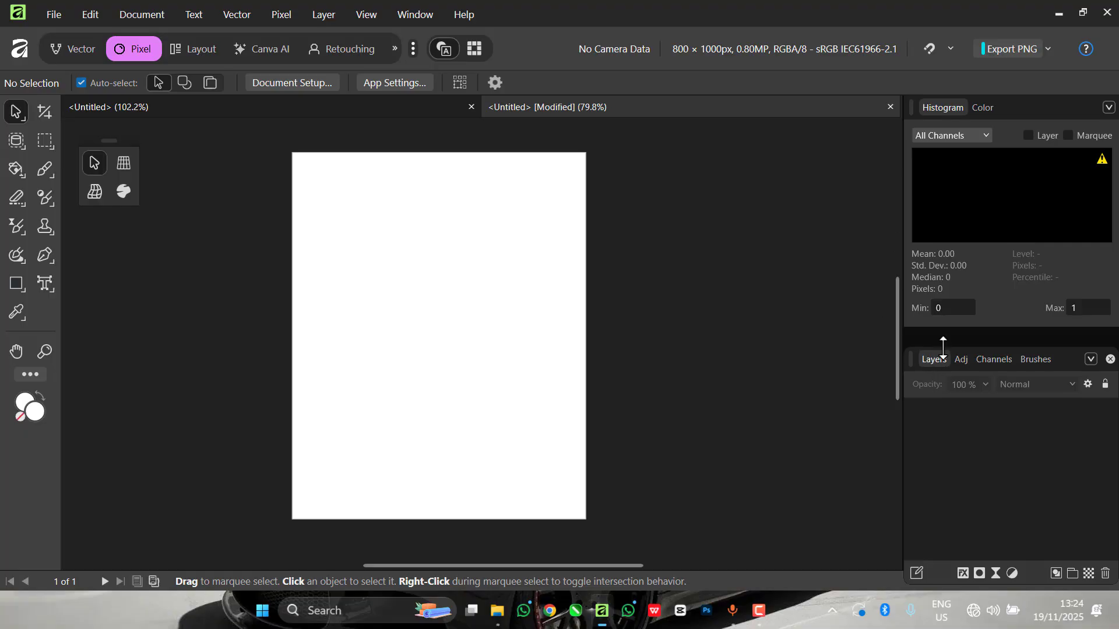
Dock the Layers panel in its own column beside the canvas and group the Character panel with it.
drag(926, 373, 895, 113)
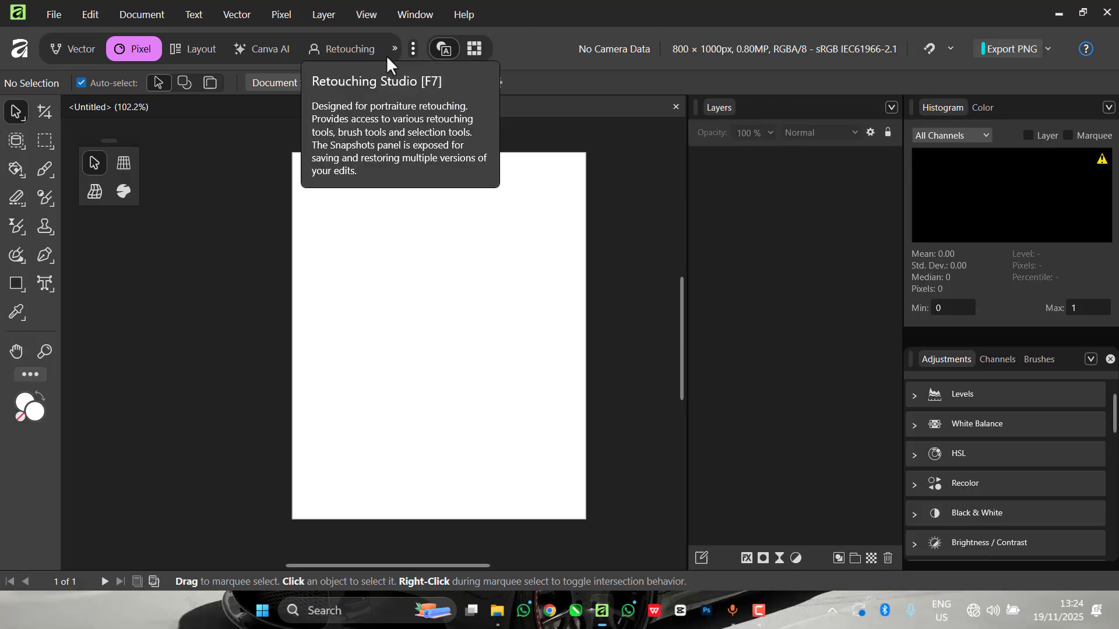
click(409, 14)
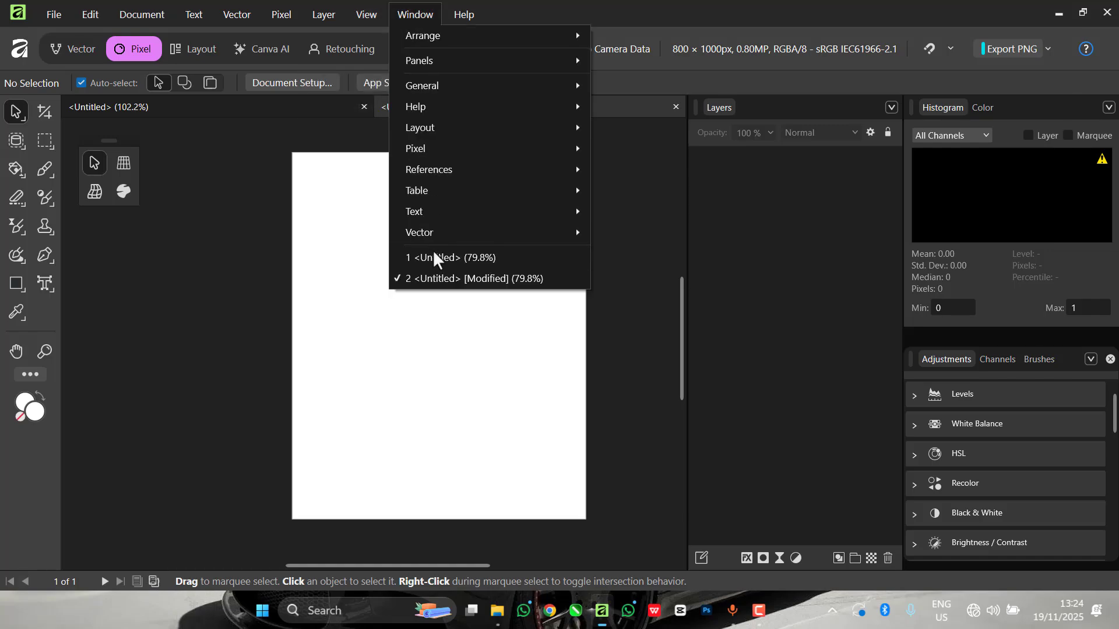
mouse_move(428, 211)
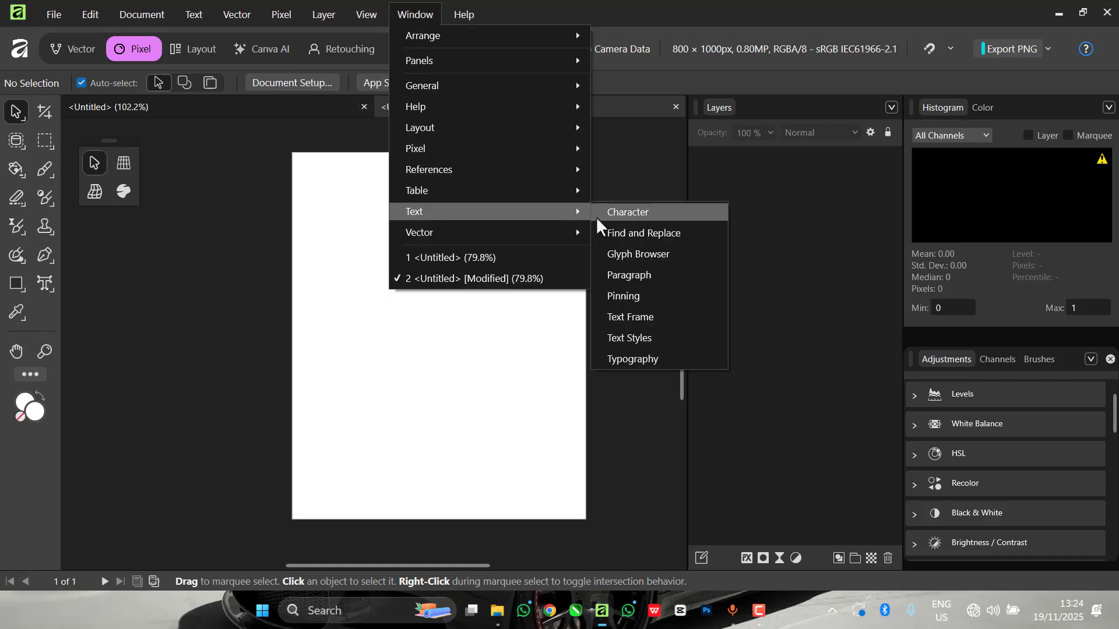
click(615, 219)
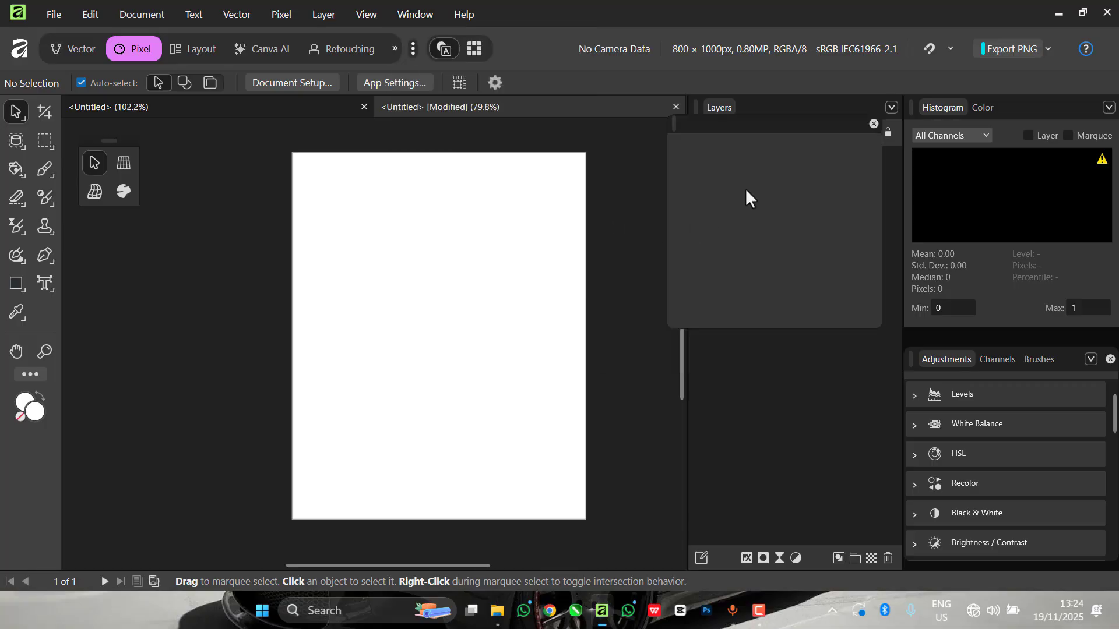
drag(753, 117, 778, 93)
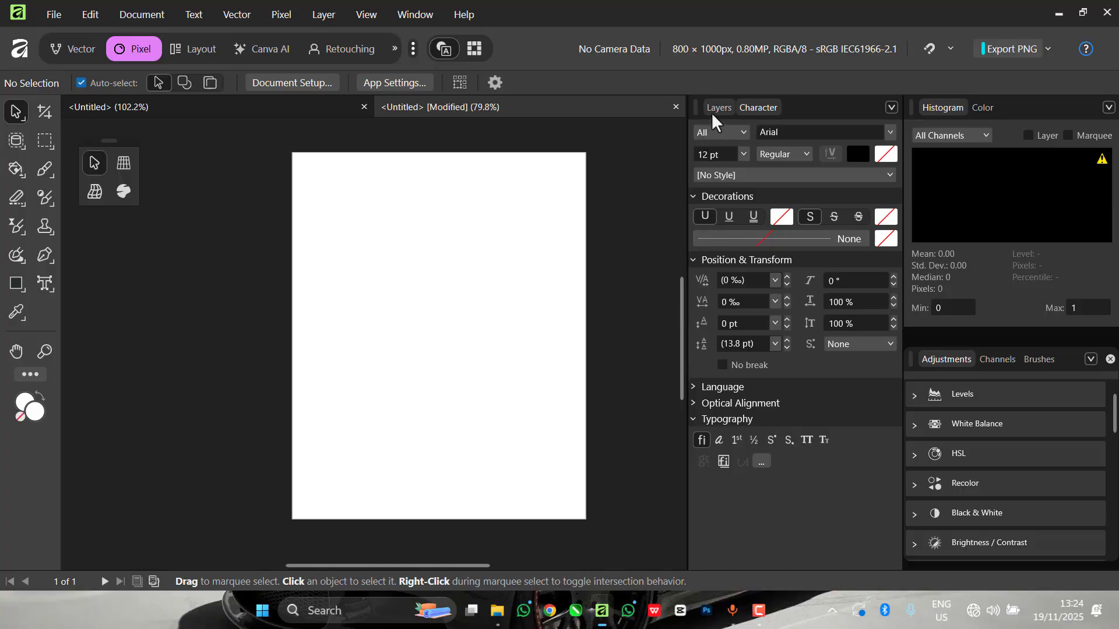
click(714, 109)
click(739, 107)
click(727, 109)
click(744, 110)
click(726, 107)
click(768, 108)
click(497, 612)
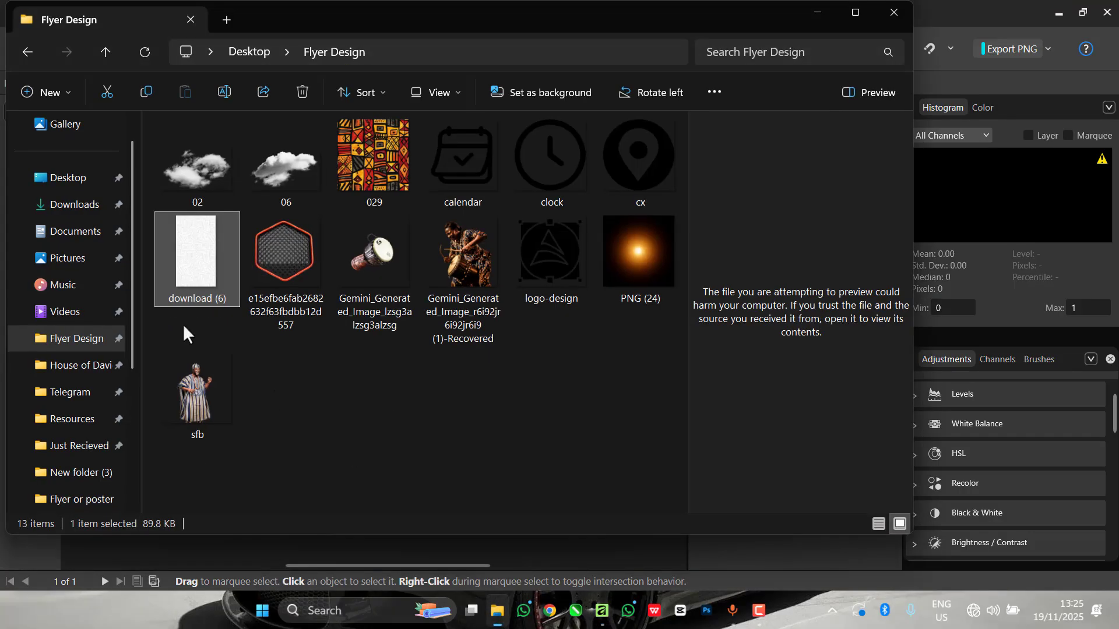
click(818, 12)
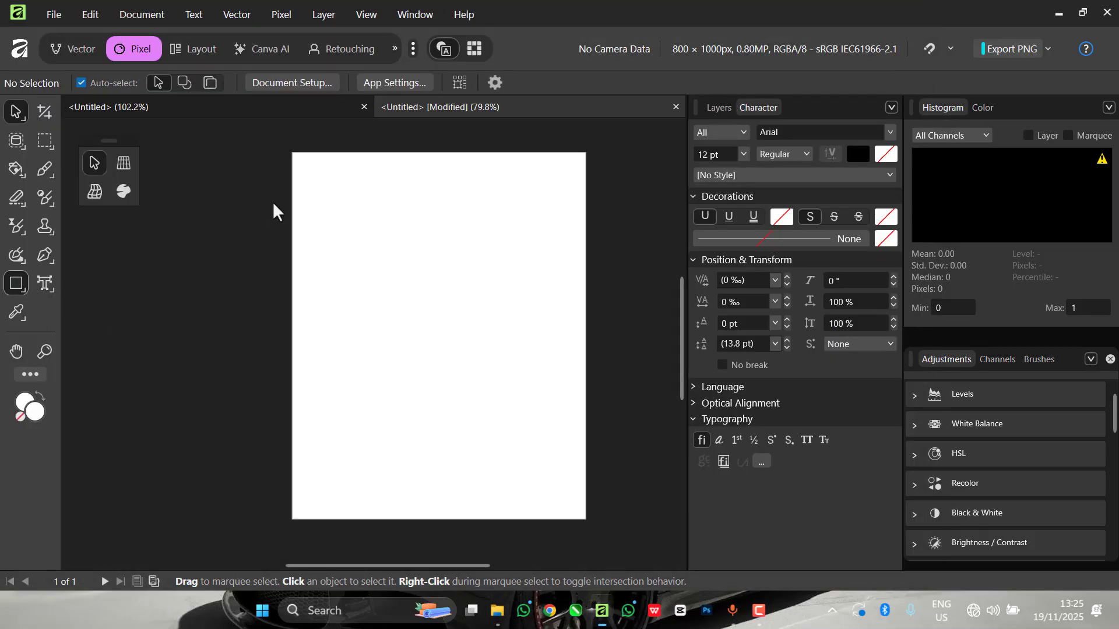
Draw a white rectangle slightly larger than the page so it covers the whole canvas.
key(m)
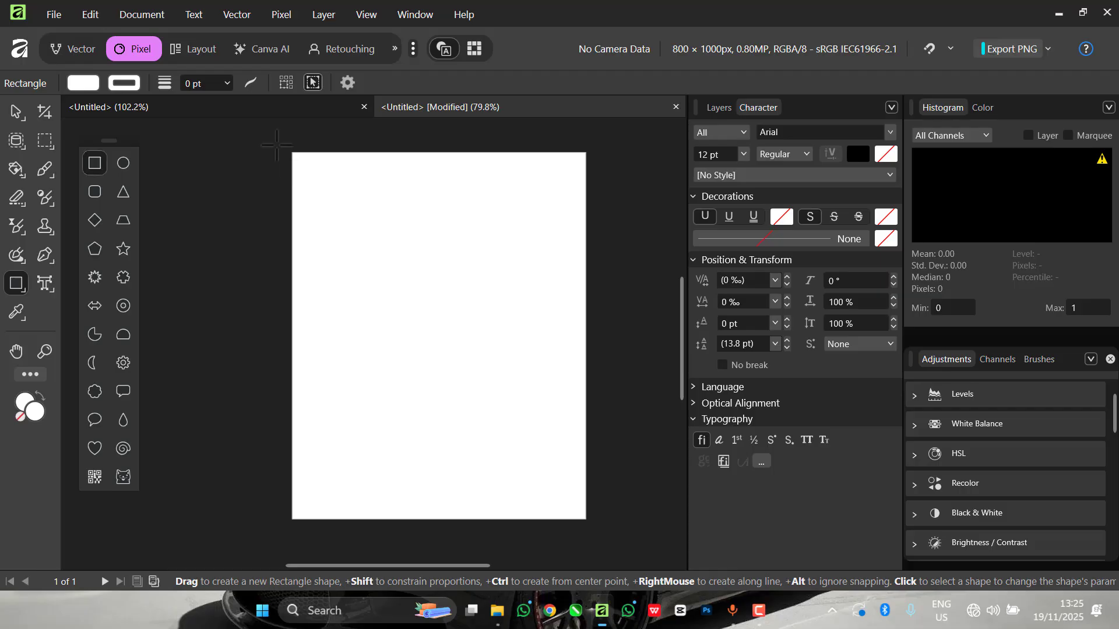
drag(277, 144, 599, 535)
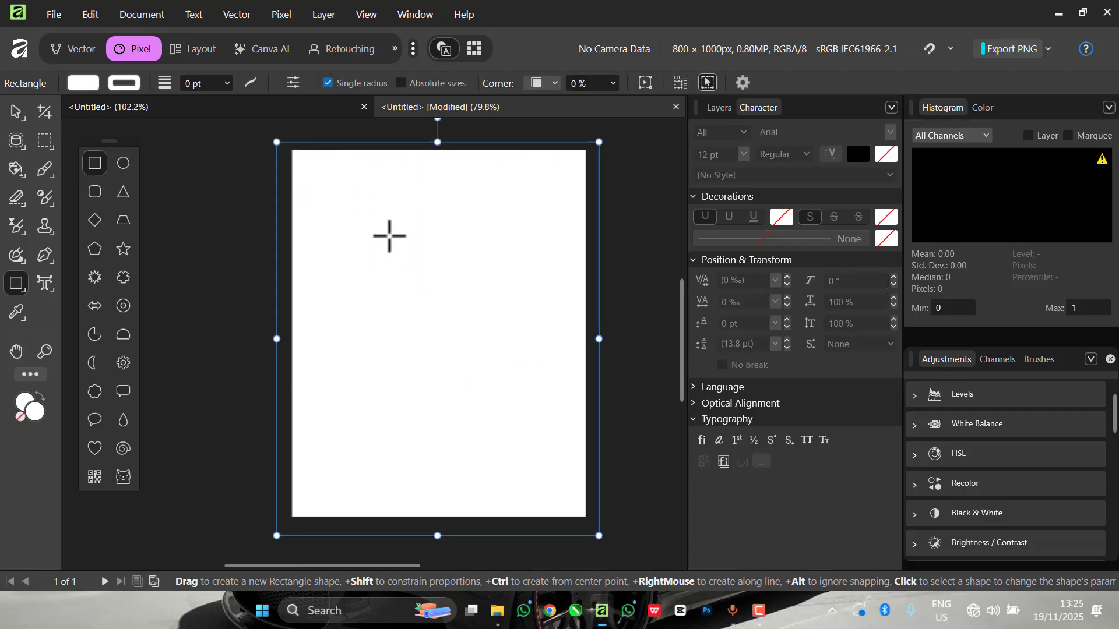
click(16, 114)
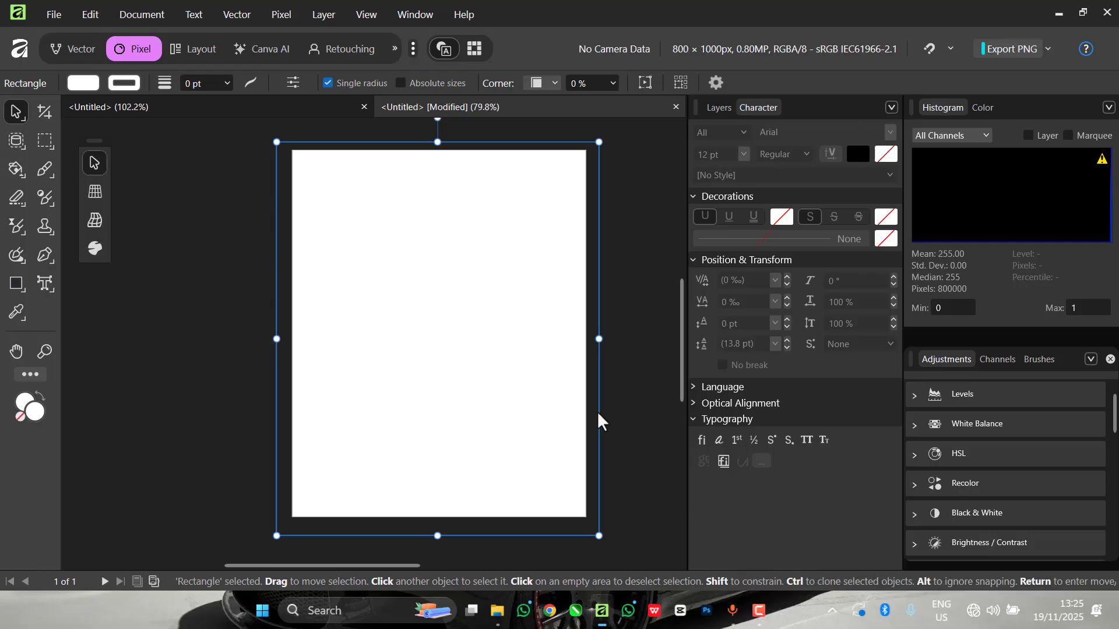
Lock the white background rectangle in the layer stack and deselect it.
click(720, 111)
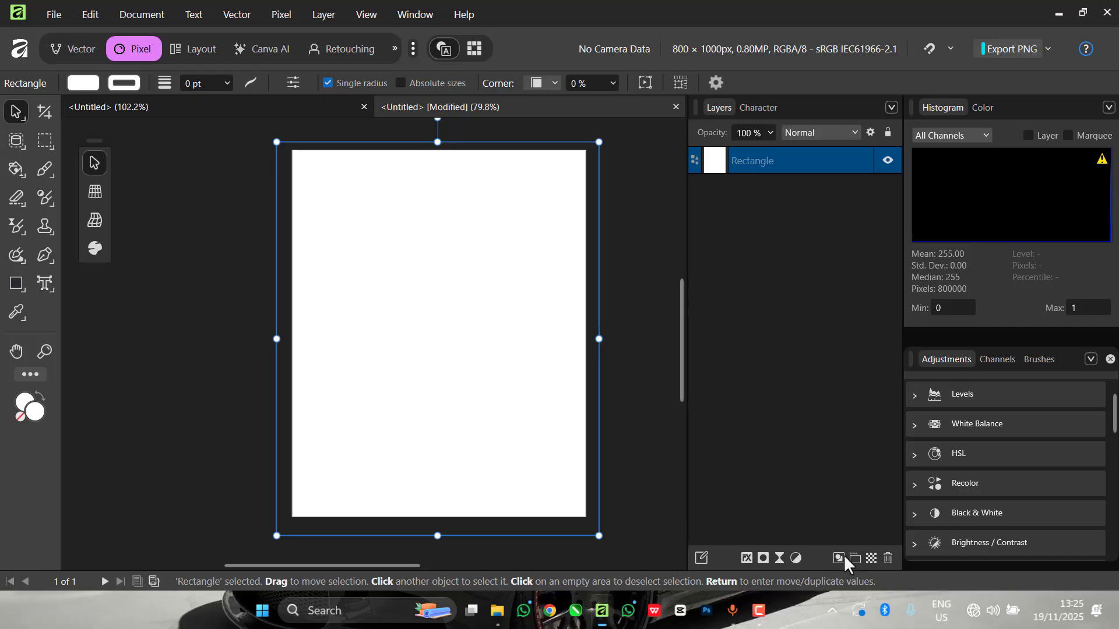
double_click(817, 157)
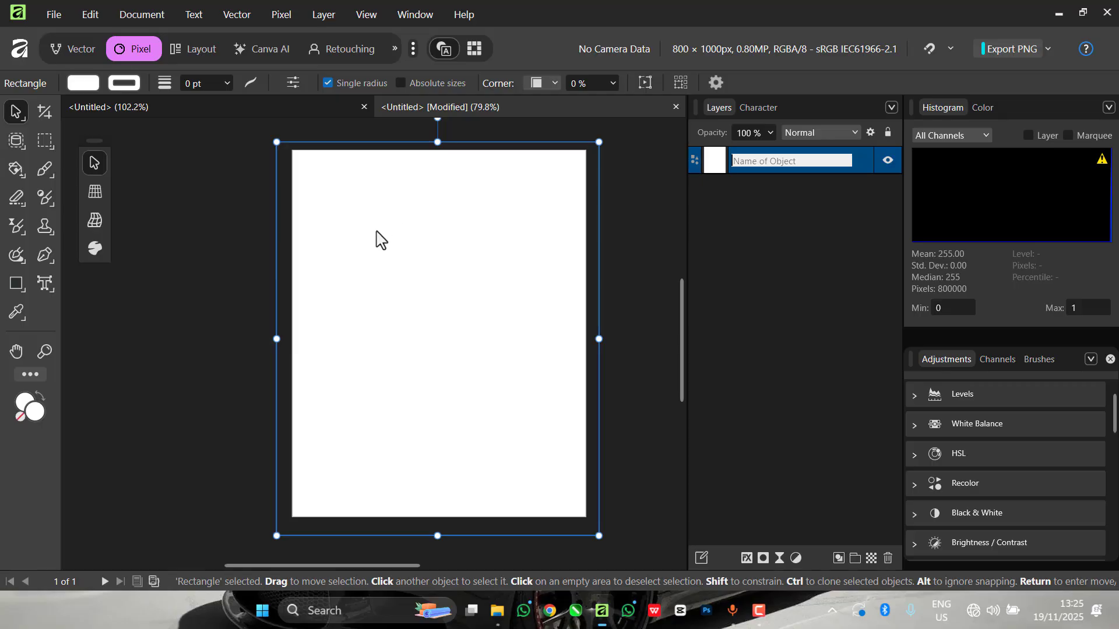
click(632, 175)
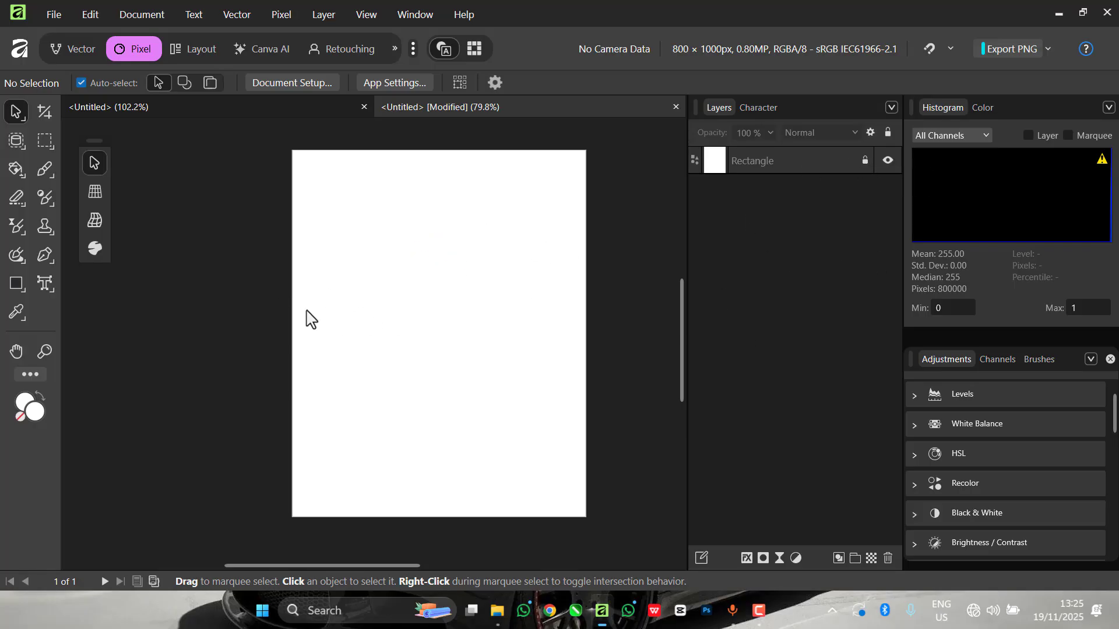
Place the patterned image download (6) from the Flyer Design folder onto the page above the rectangle.
mouse_move(497, 610)
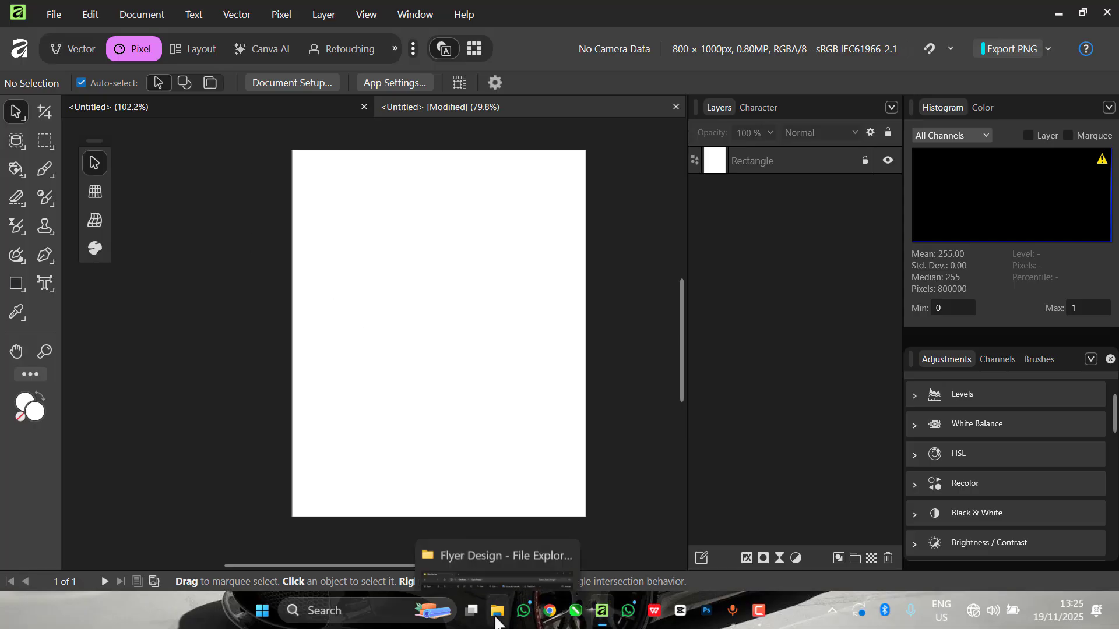
click(473, 544)
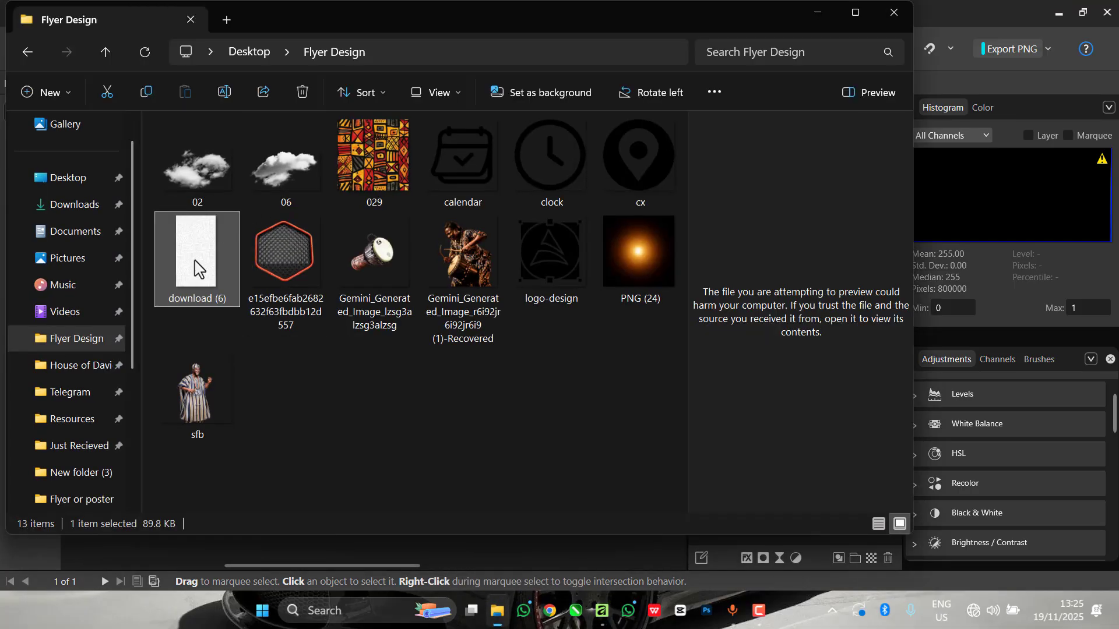
drag(195, 261, 381, 296)
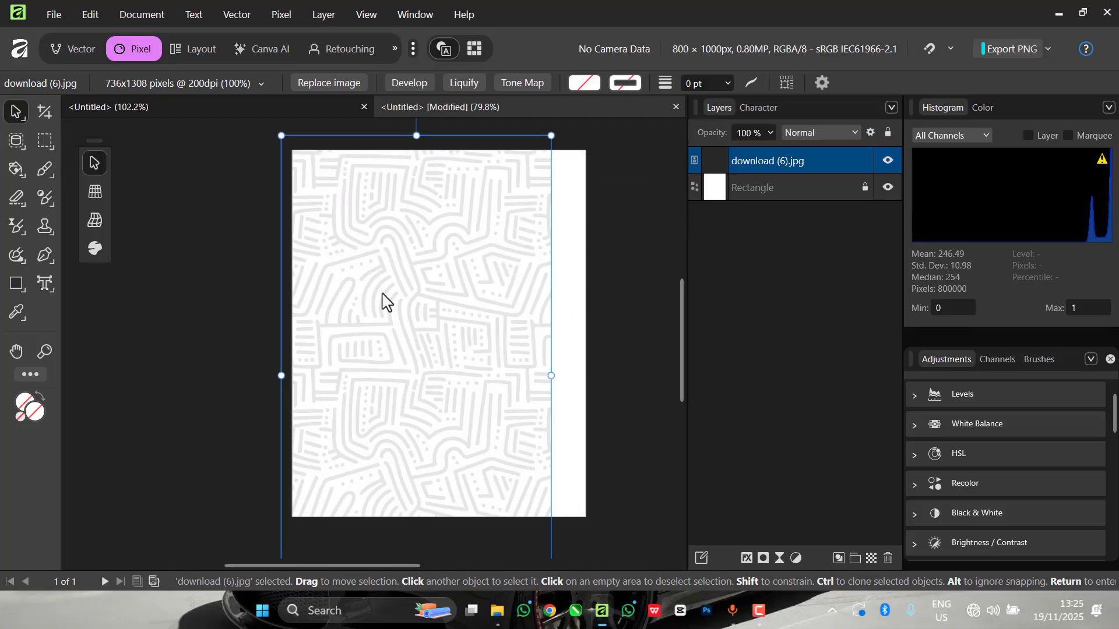
Enlarge the pattern image to about 118% and position it so it covers the entire page.
drag(568, 139, 592, 98)
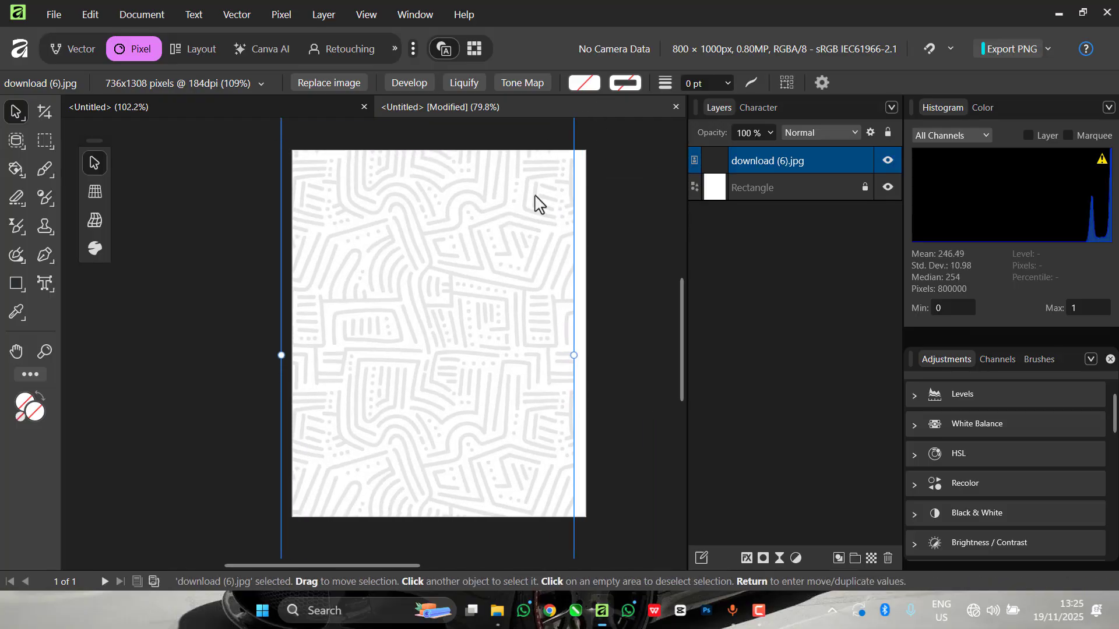
drag(509, 222, 526, 237)
scroll(360, 189, down, 2)
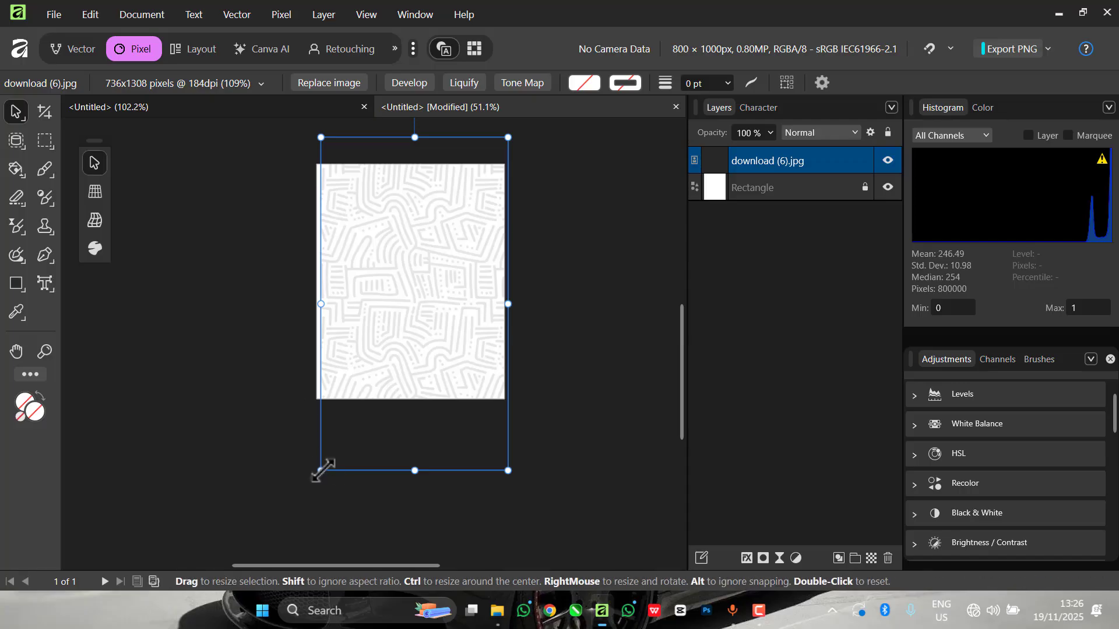
drag(320, 470, 305, 498)
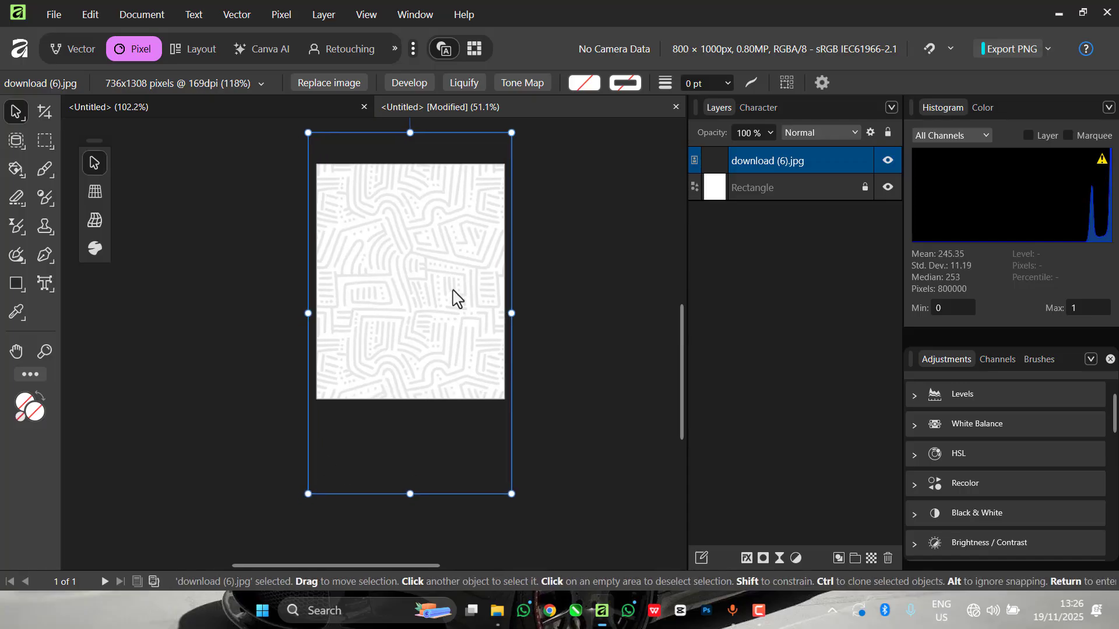
scroll(512, 197, up, 1)
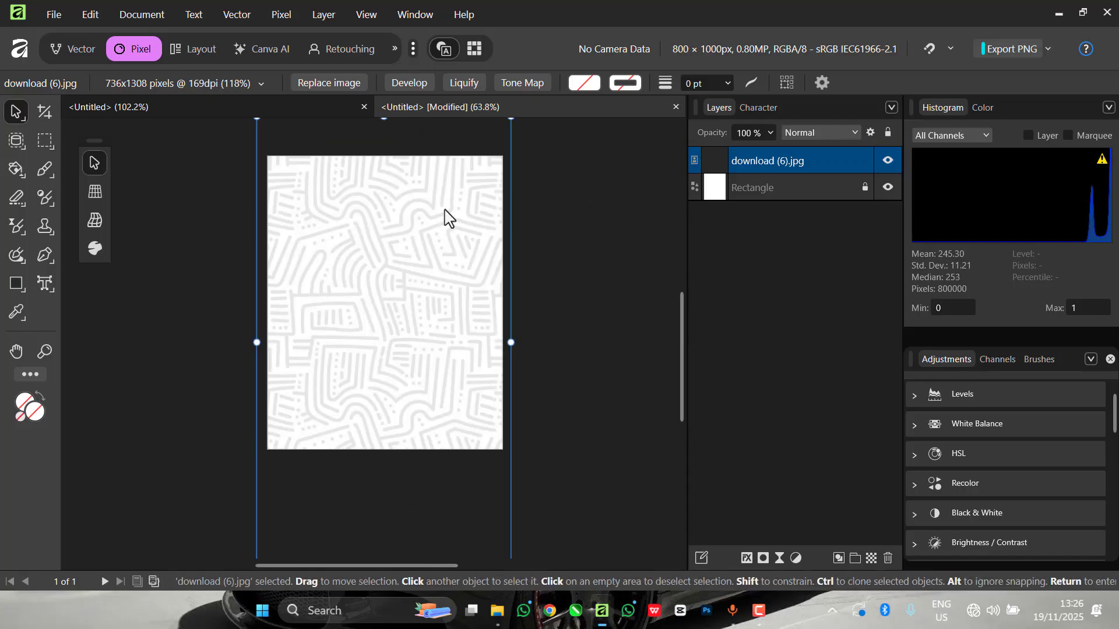
Set the blend mode of the download (6) pattern image layer to Multiply.
click(550, 192)
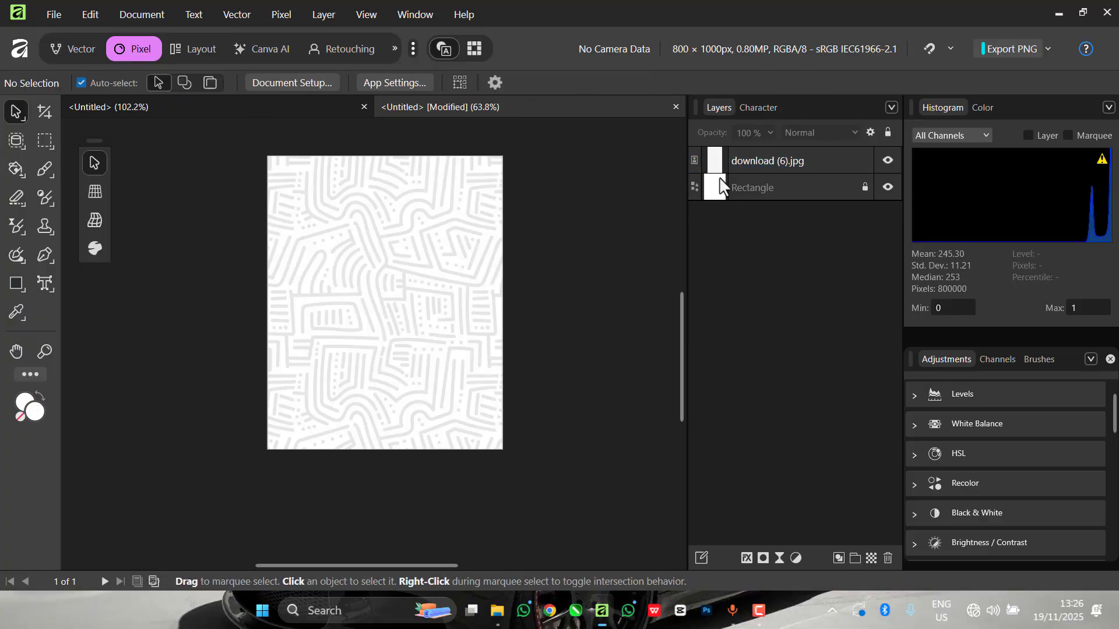
click(761, 163)
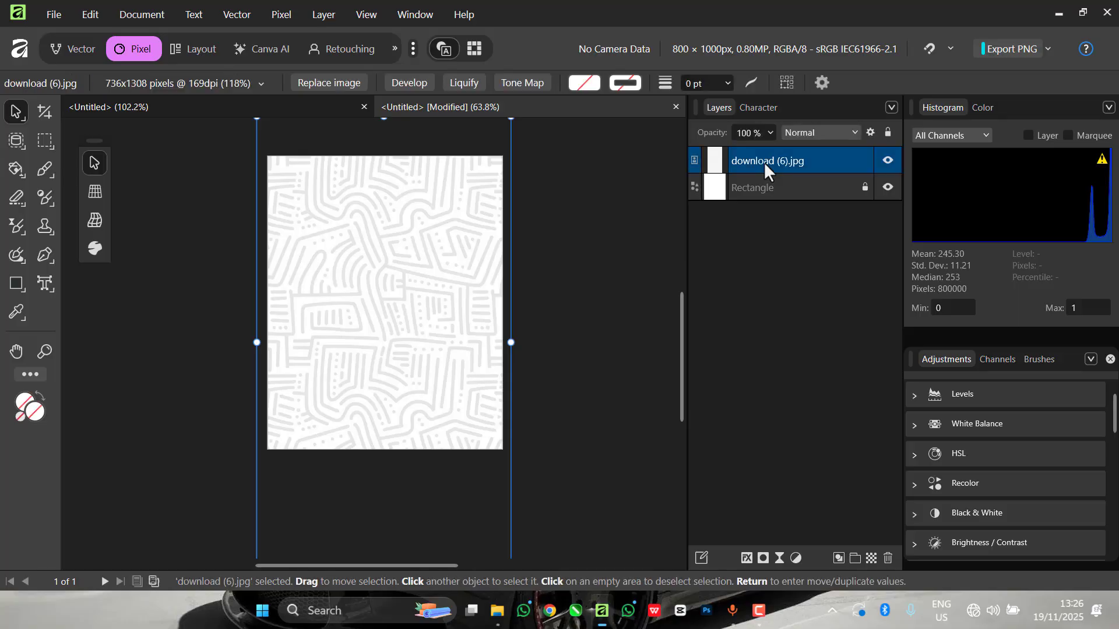
click(846, 140)
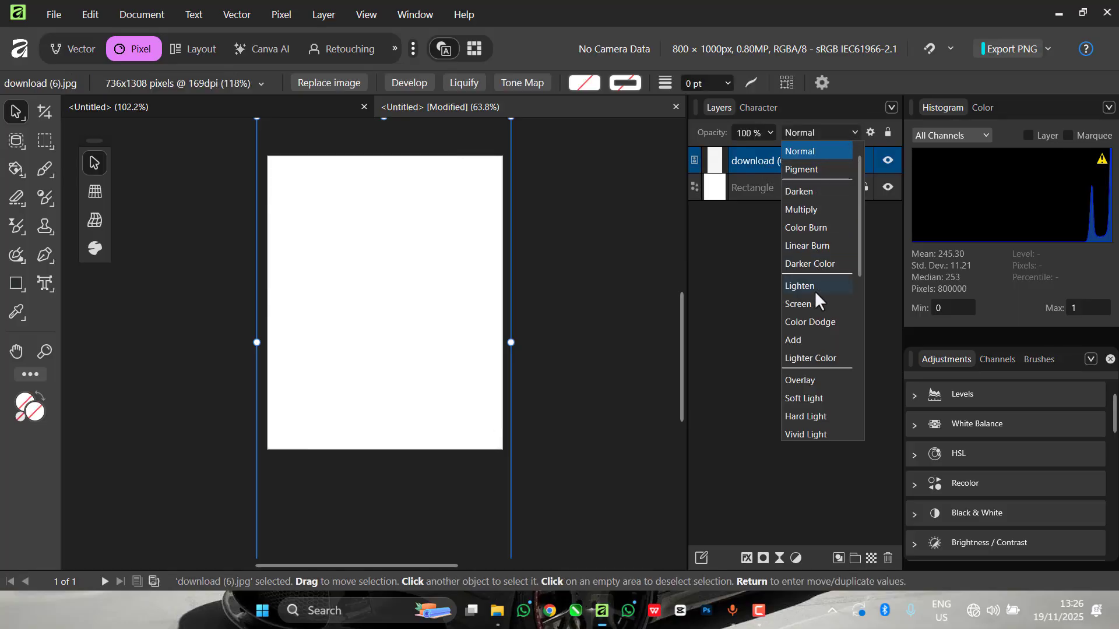
scroll(816, 416, down, 2)
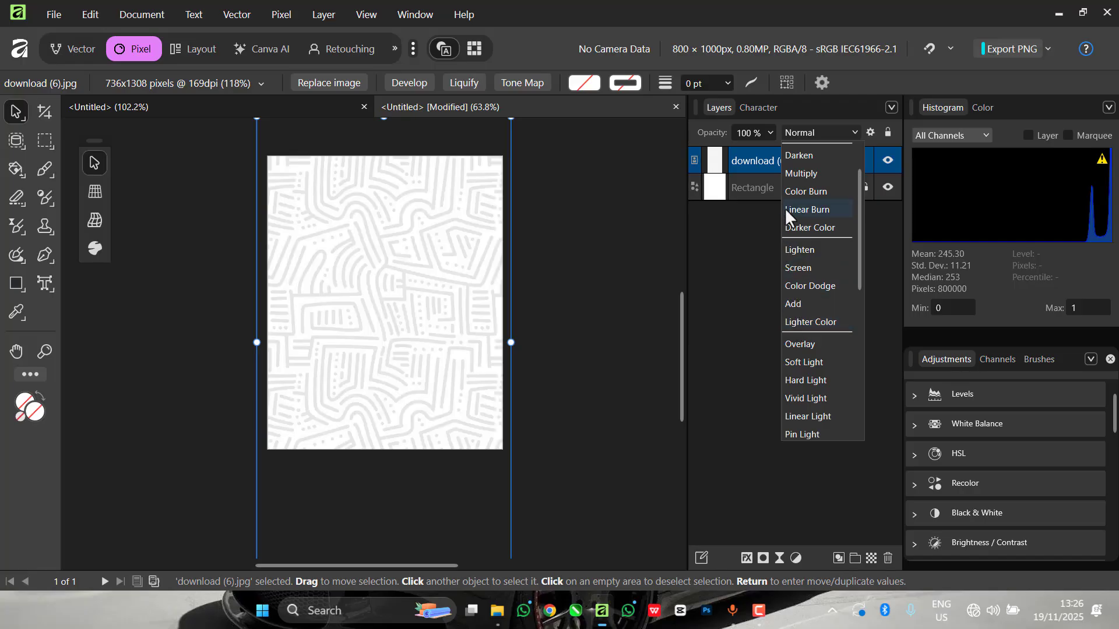
click(800, 173)
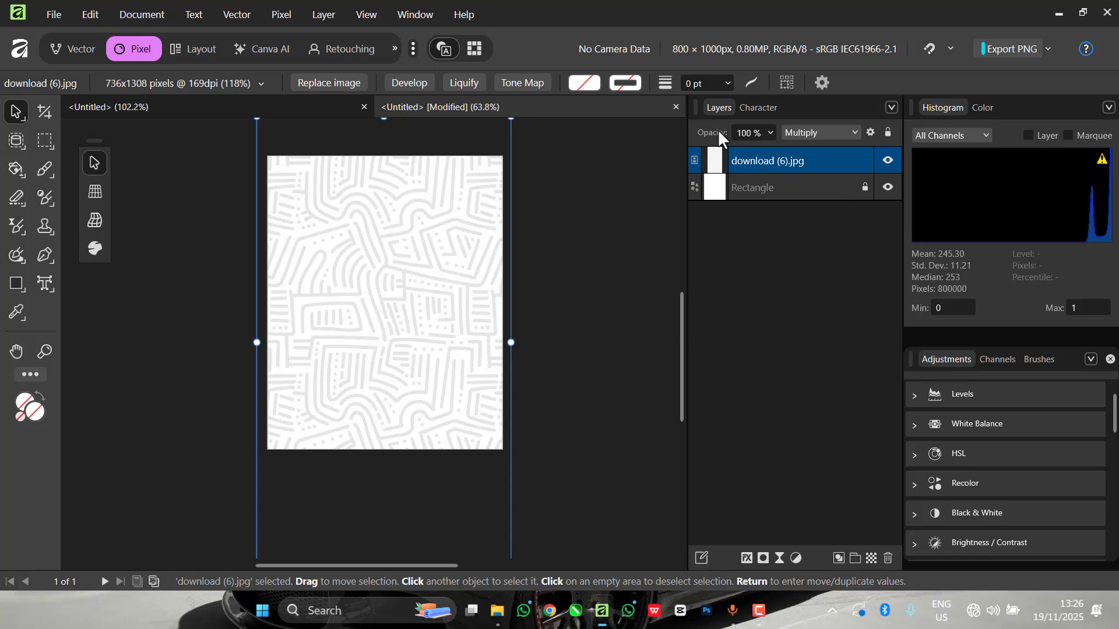
Reduce the pattern image layer's opacity to 71% and deselect it.
click(769, 133)
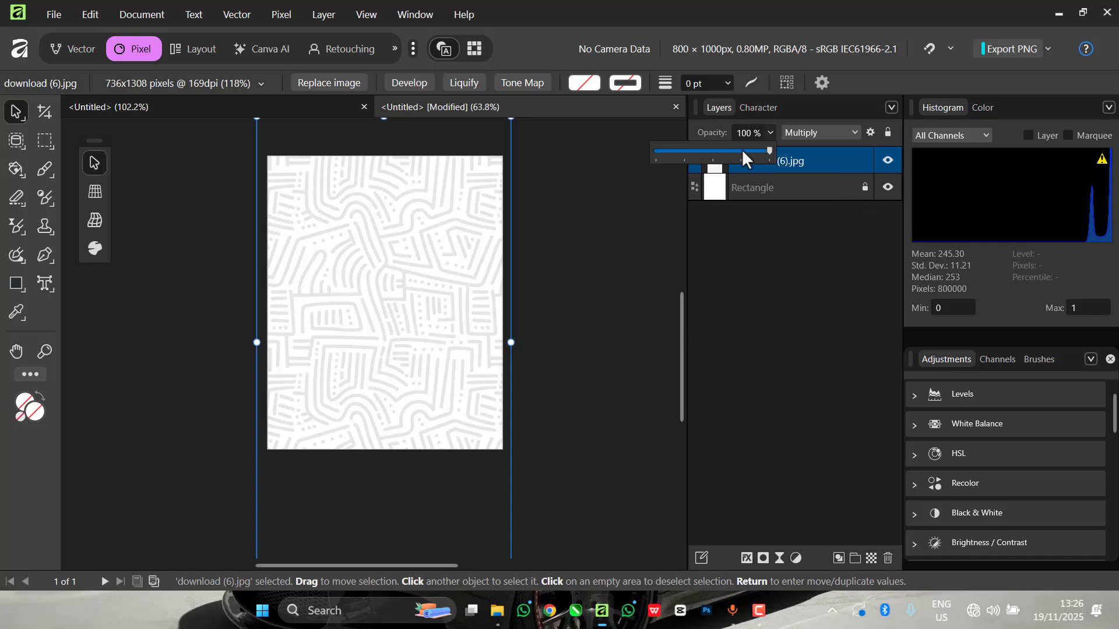
click(712, 151)
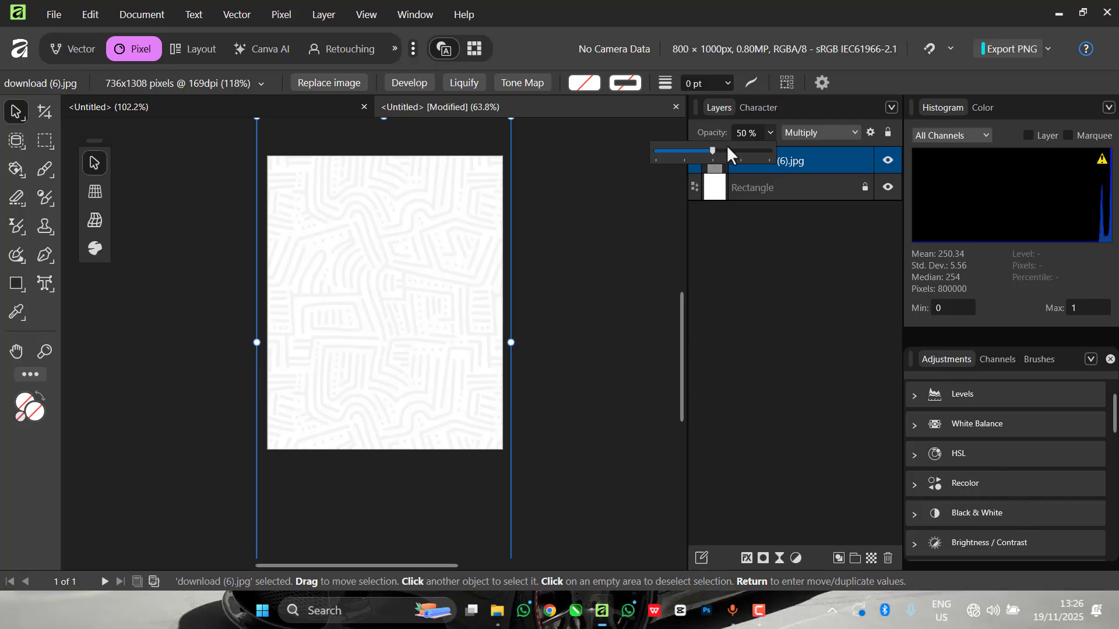
click(726, 150)
click(705, 151)
drag(723, 150, 728, 152)
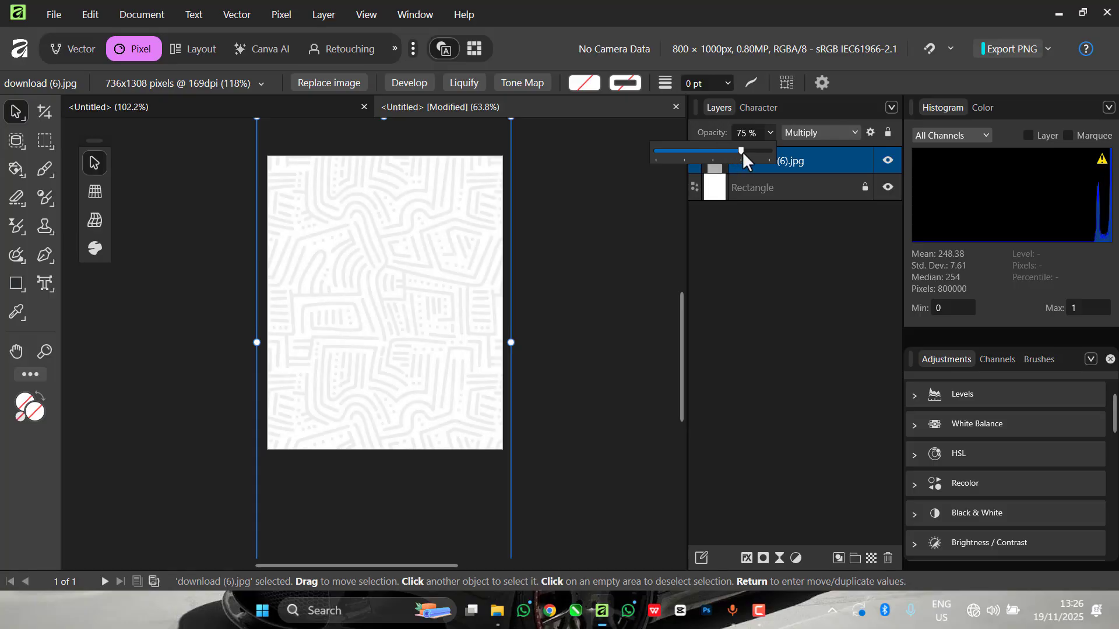
drag(733, 150, 729, 150)
click(736, 150)
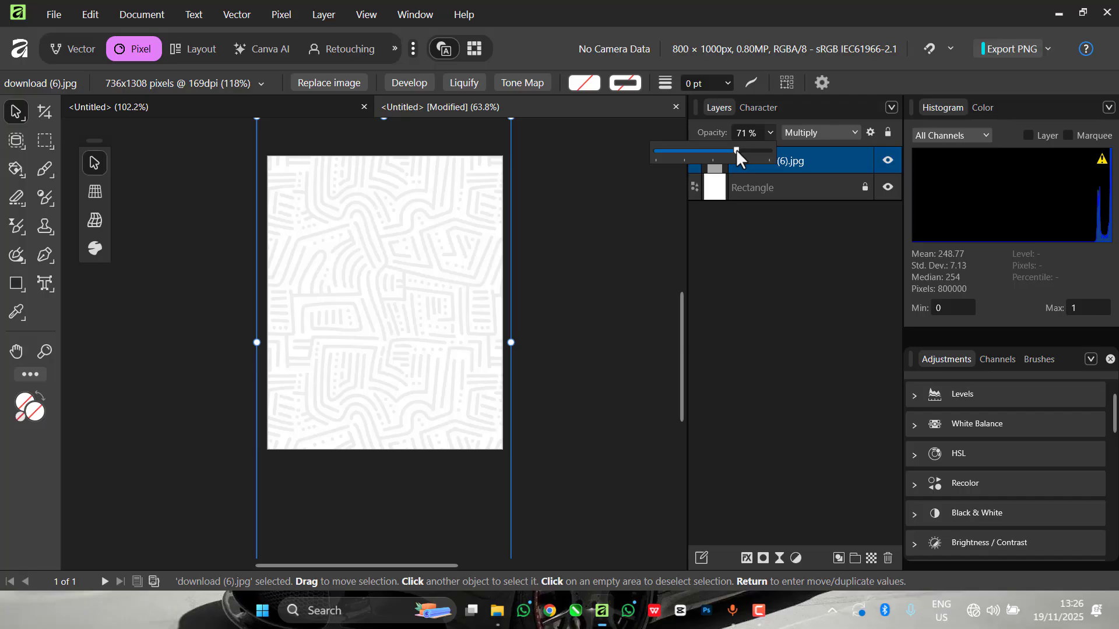
click(582, 167)
scroll(470, 338, up, 2)
scroll(465, 325, down, 3)
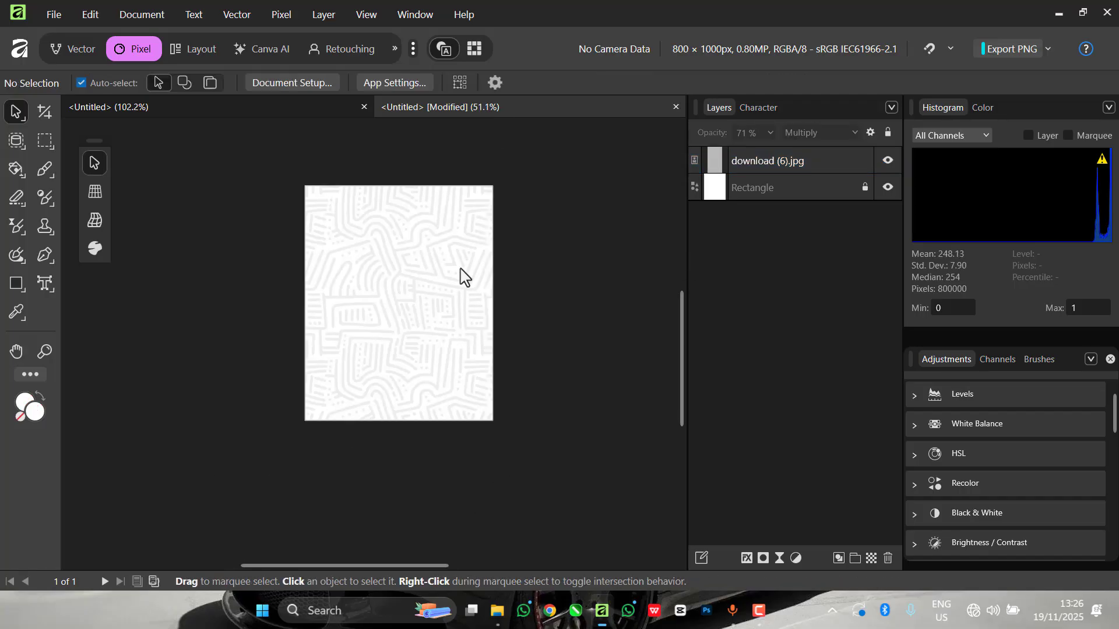
scroll(461, 268, up, 2)
scroll(460, 252, down, 1)
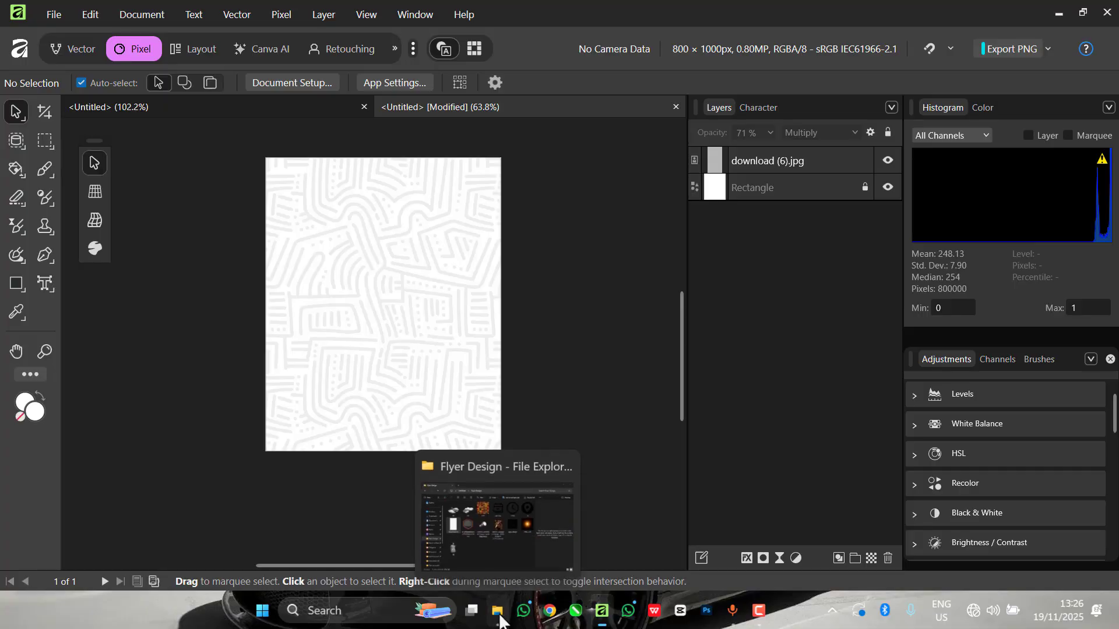
Place the Gemini-generated image of the woman drumming from the Flyer Design folder onto the page.
click(498, 613)
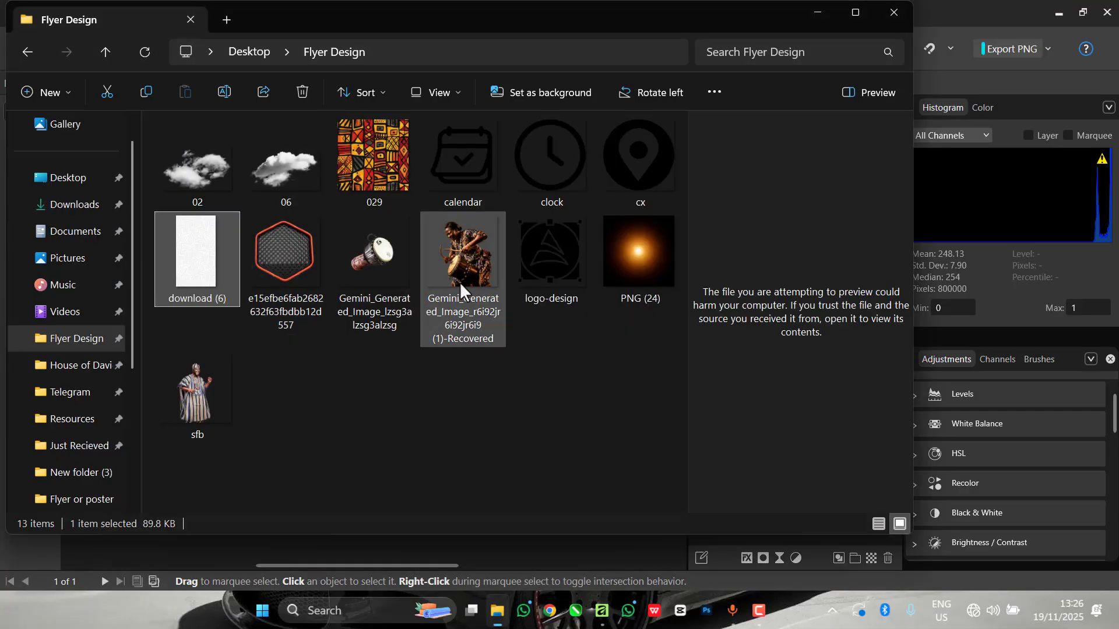
click(187, 398)
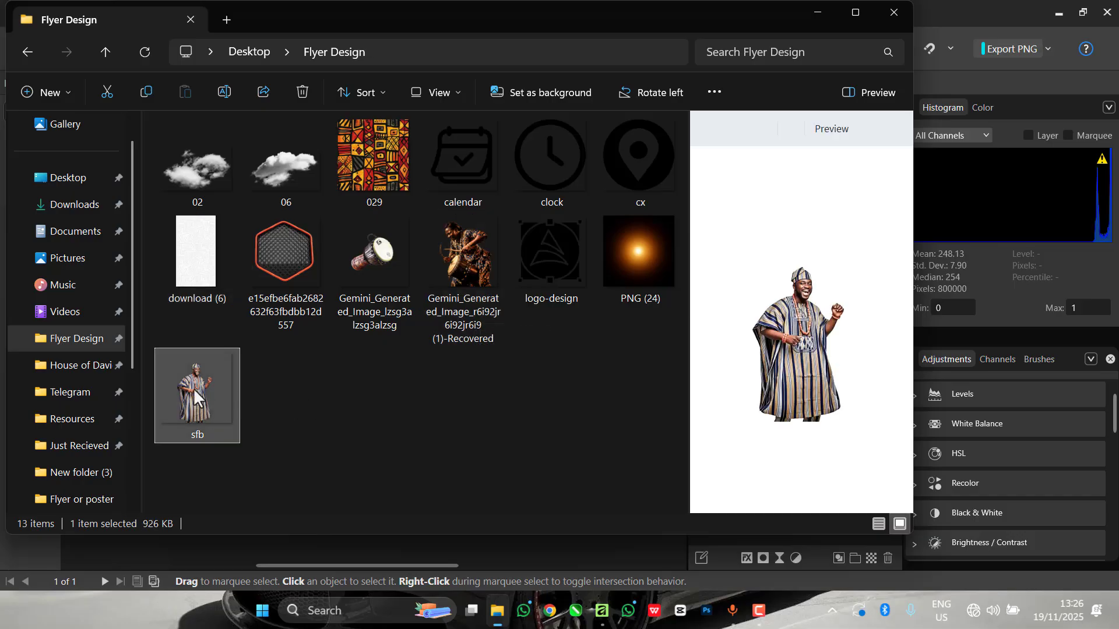
drag(451, 265, 384, 417)
scroll(383, 377, down, 2)
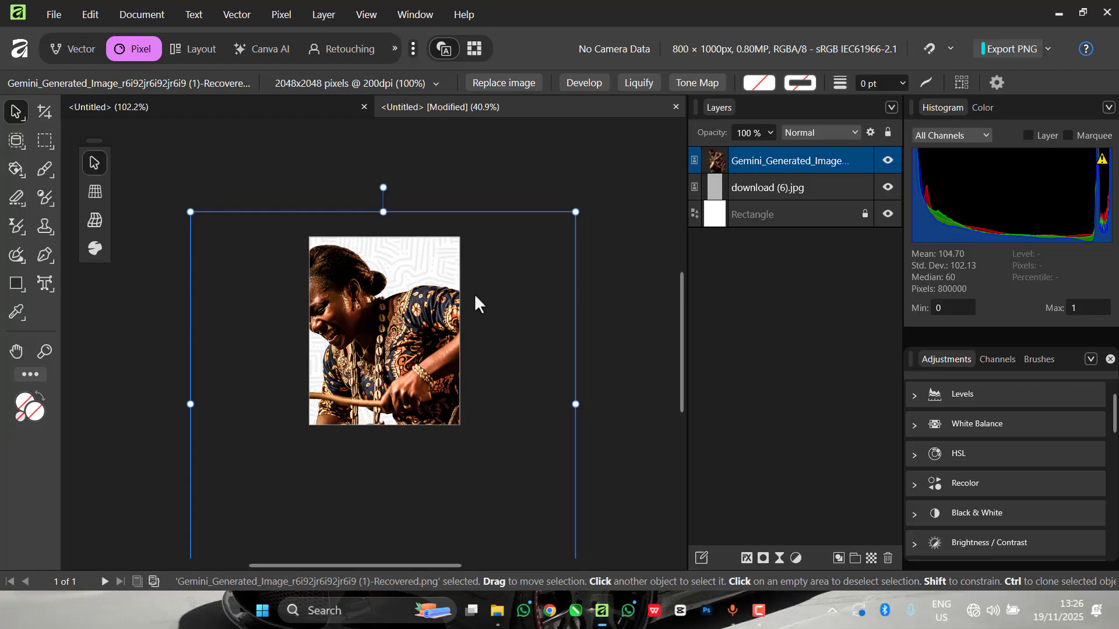
Scale the drummer image down to about 31% and position it along the page's bottom edge, slightly left of centre.
drag(575, 212, 415, 358)
scroll(347, 391, up, 3)
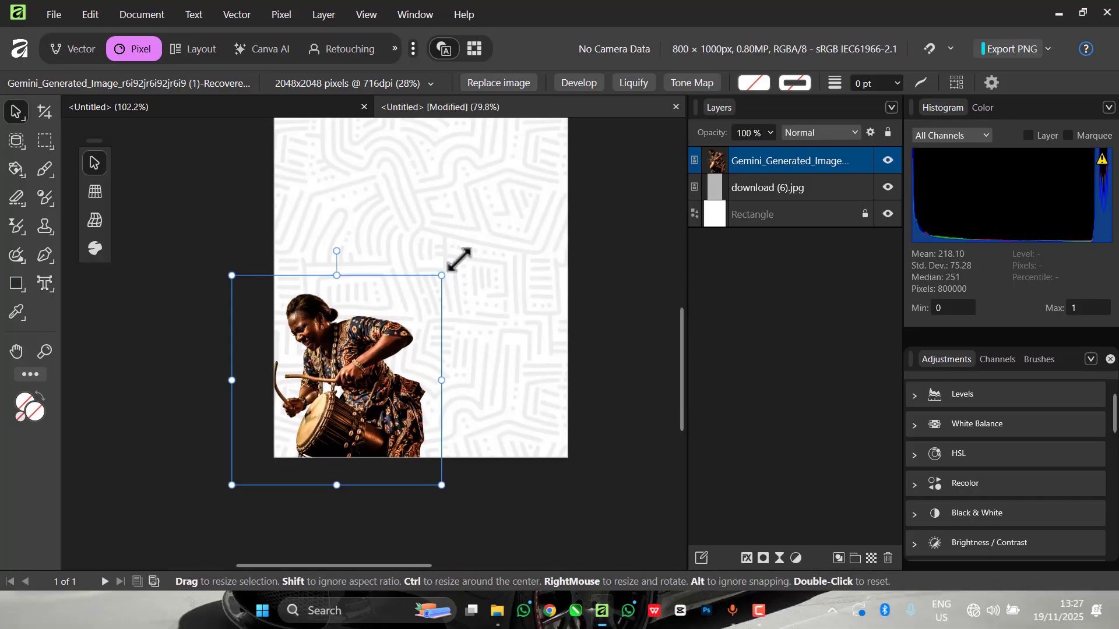
drag(458, 259, 483, 234)
drag(390, 334, 421, 344)
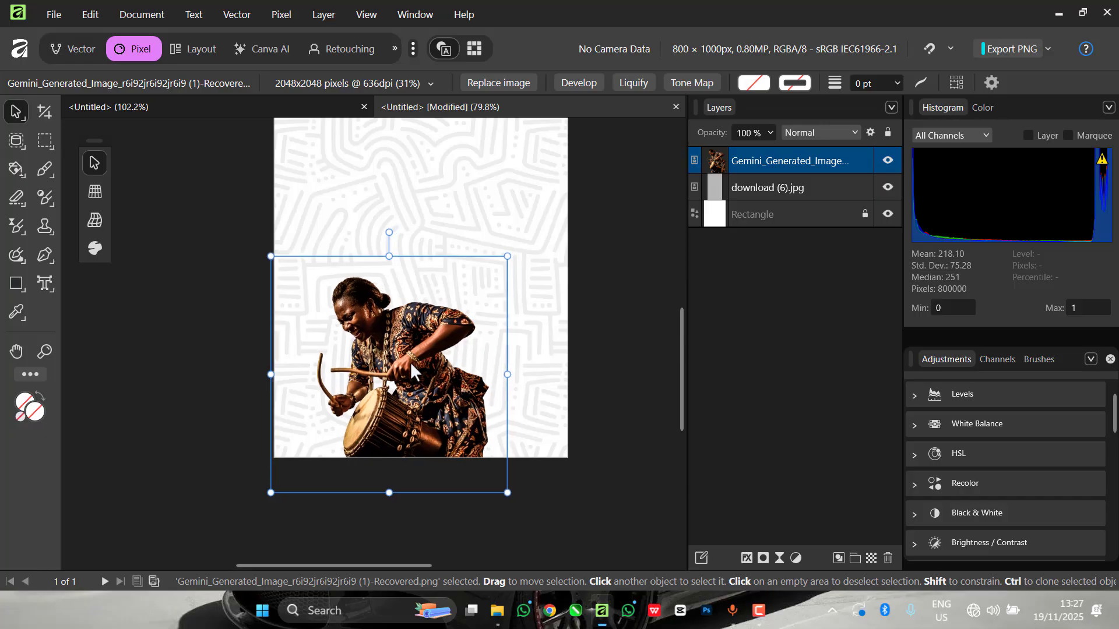
Place the sfb image of the man from the Flyer Design folder, scale it to about 91% and position it beside the drummer.
click(496, 610)
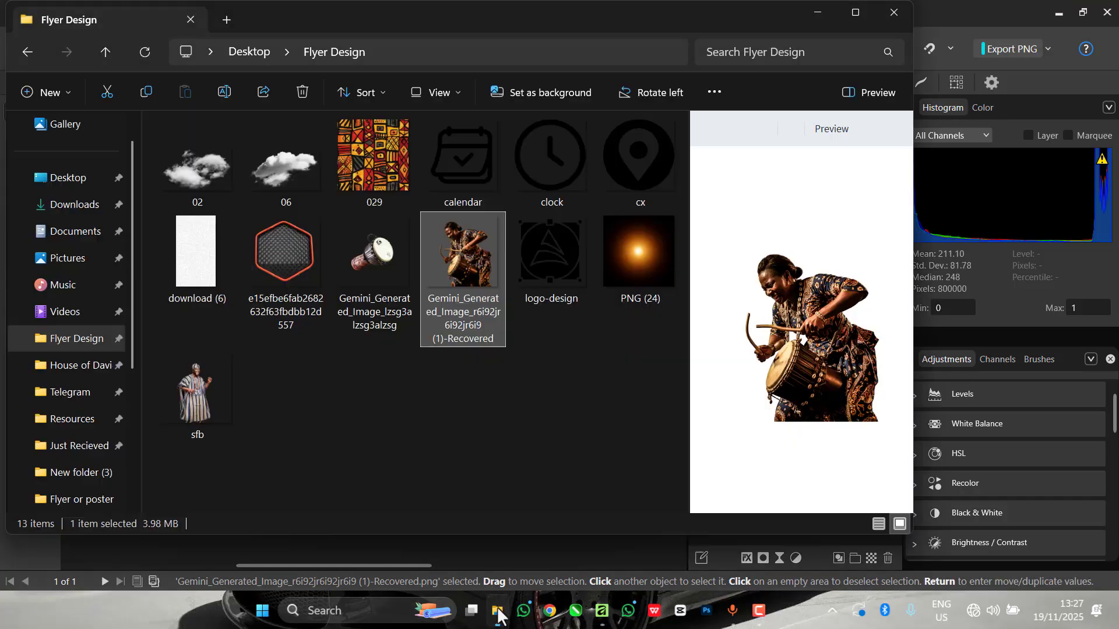
drag(209, 379, 535, 374)
drag(511, 327, 448, 340)
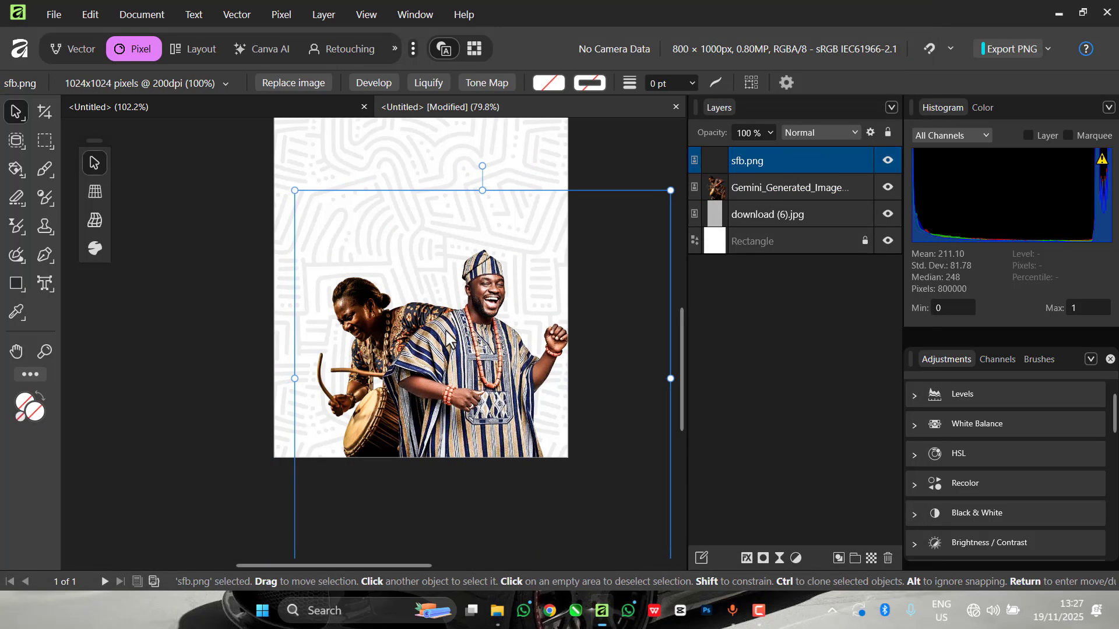
drag(671, 190, 635, 225)
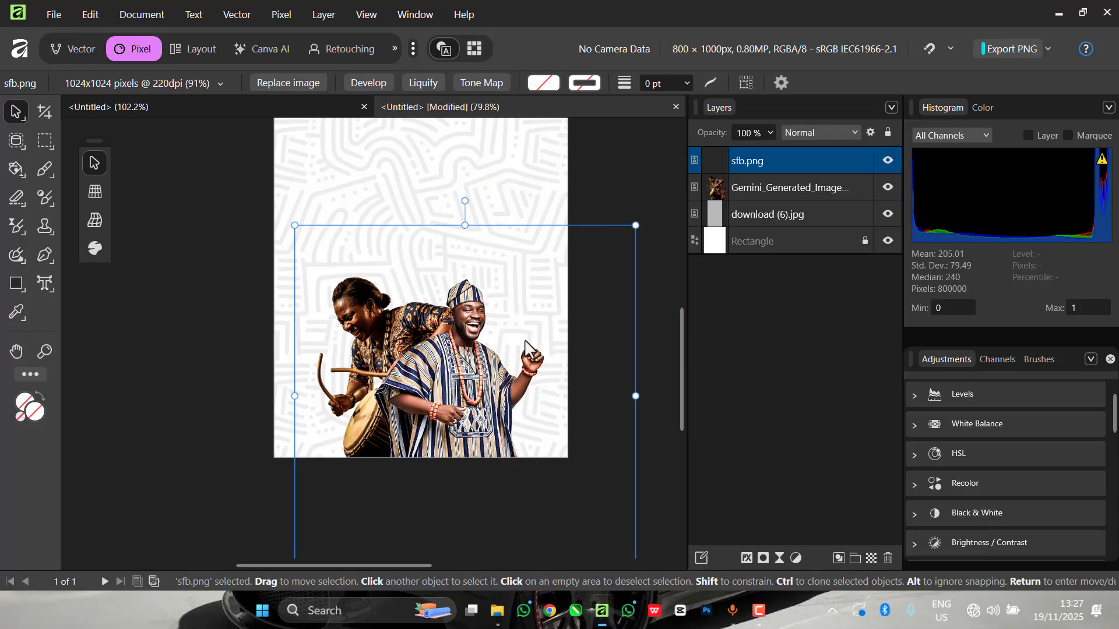
drag(488, 367, 493, 331)
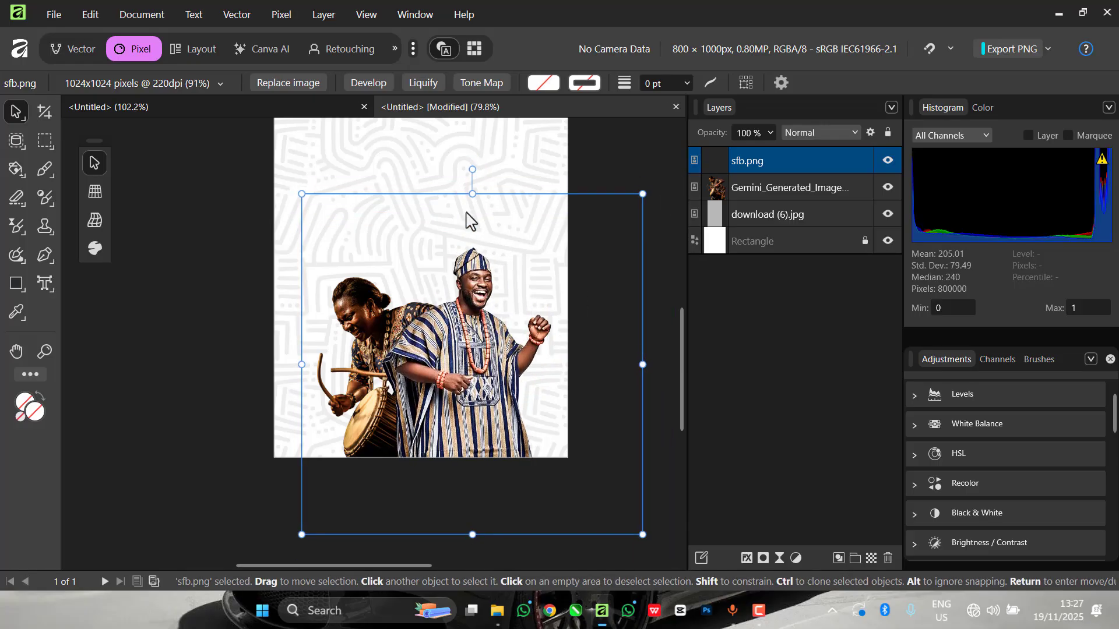
Move the drummer layer above the sfb layer so the woman stands in front of the man.
click(640, 145)
scroll(404, 337, up, 2)
click(349, 324)
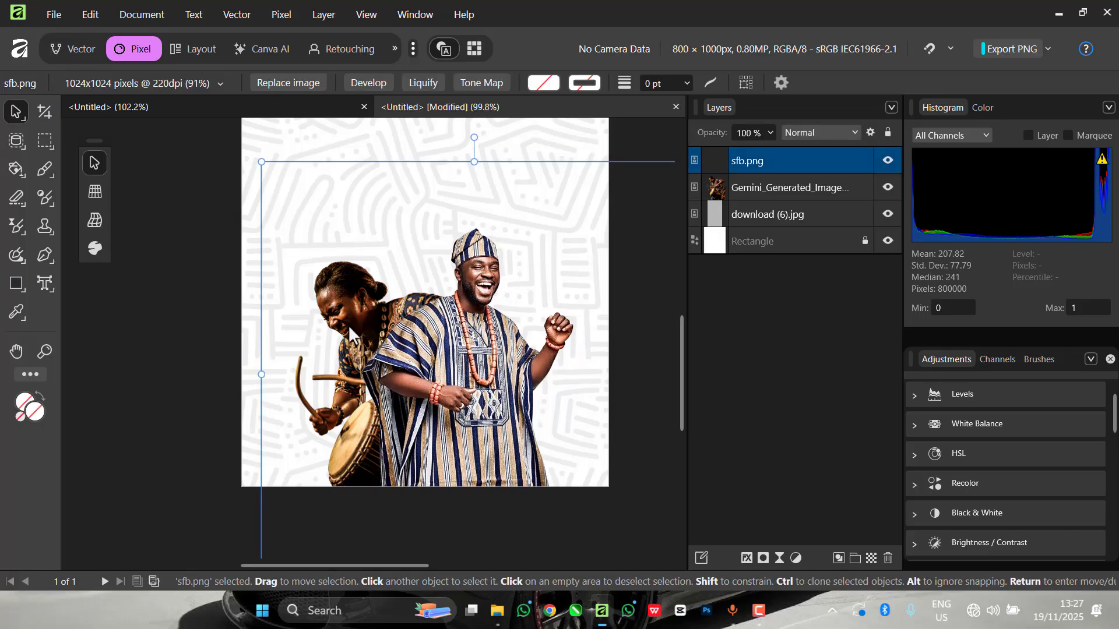
drag(766, 186, 757, 155)
click(747, 155)
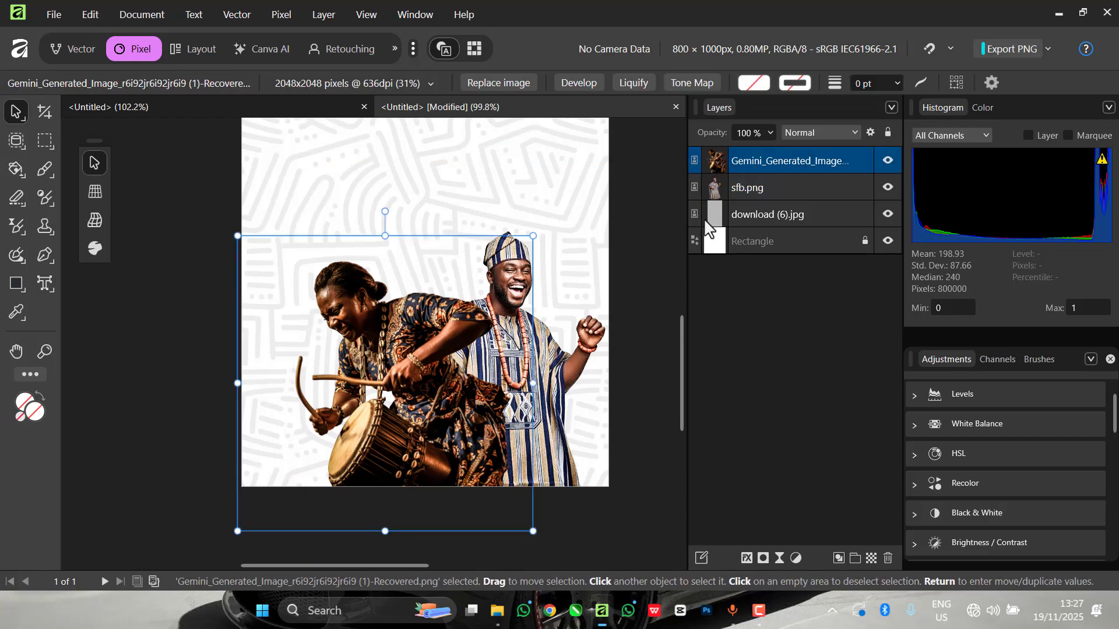
Shift the man up and left behind the drummer, and adjust the drummer's height at the page's bottom edge.
drag(417, 352, 417, 376)
click(763, 189)
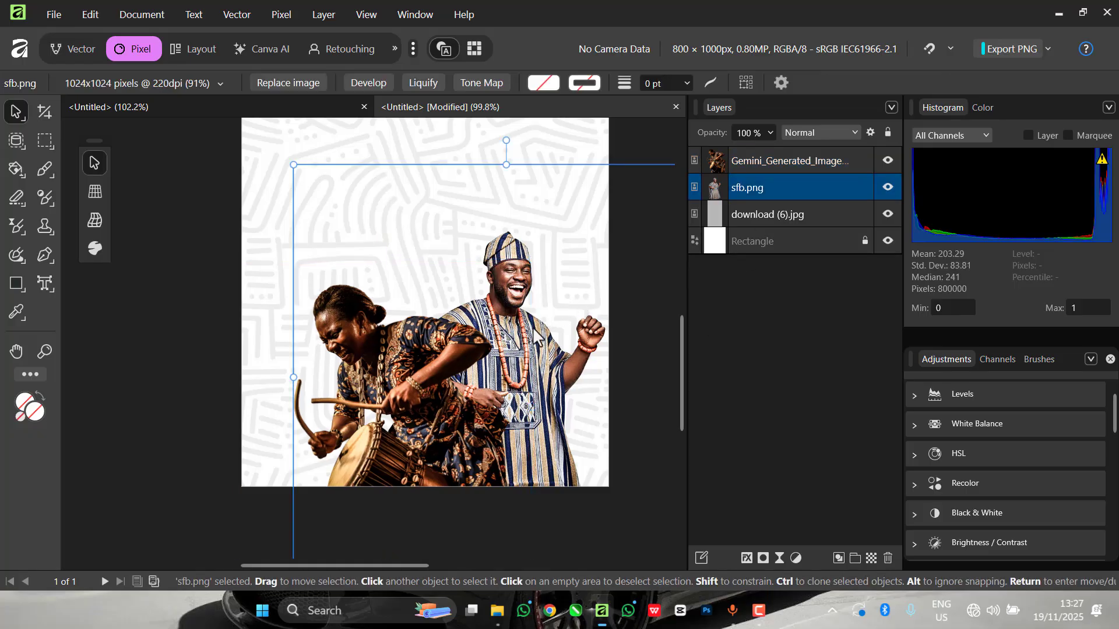
drag(530, 332, 500, 319)
mouse_move(390, 348)
mouse_down()
mouse_move(392, 367)
mouse_move(389, 341)
mouse_up()
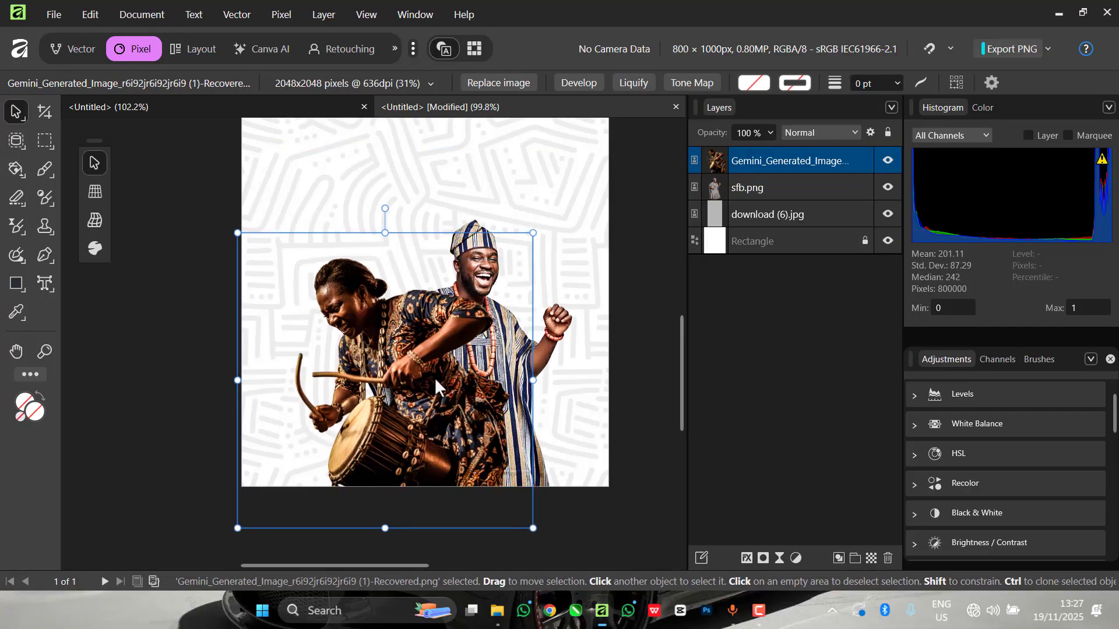
mouse_move(435, 377)
mouse_down()
mouse_move(431, 368)
mouse_move(438, 377)
mouse_up()
Lower the drummer slightly, nudge the man up so his head and chest rise above her, and deselect.
scroll(570, 376, down, 3)
scroll(569, 317, up, 2)
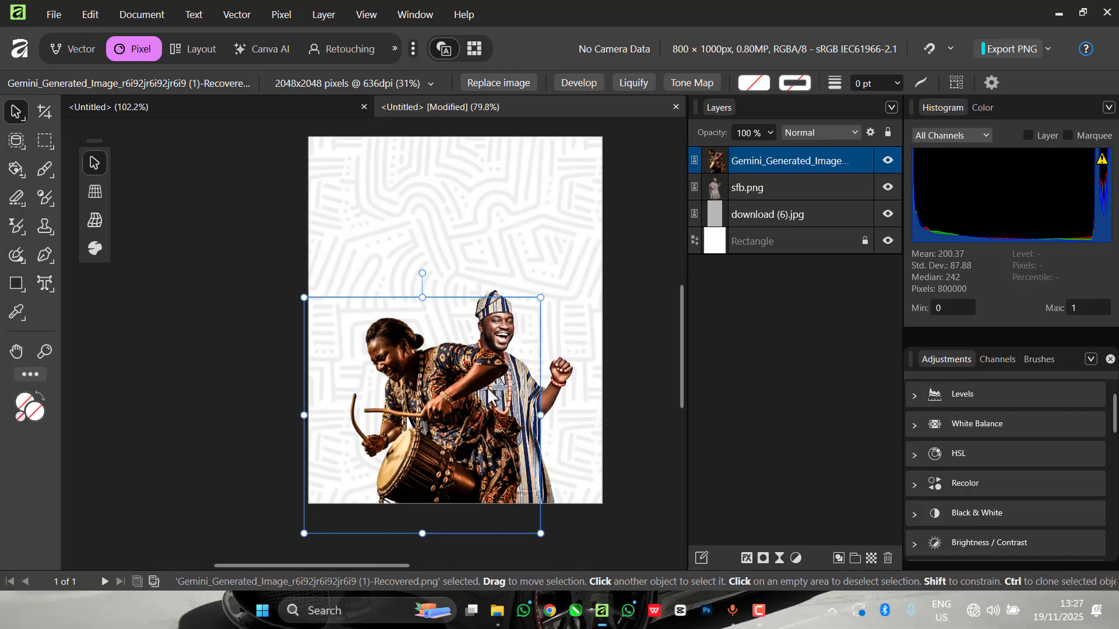
drag(488, 398, 485, 410)
click(561, 385)
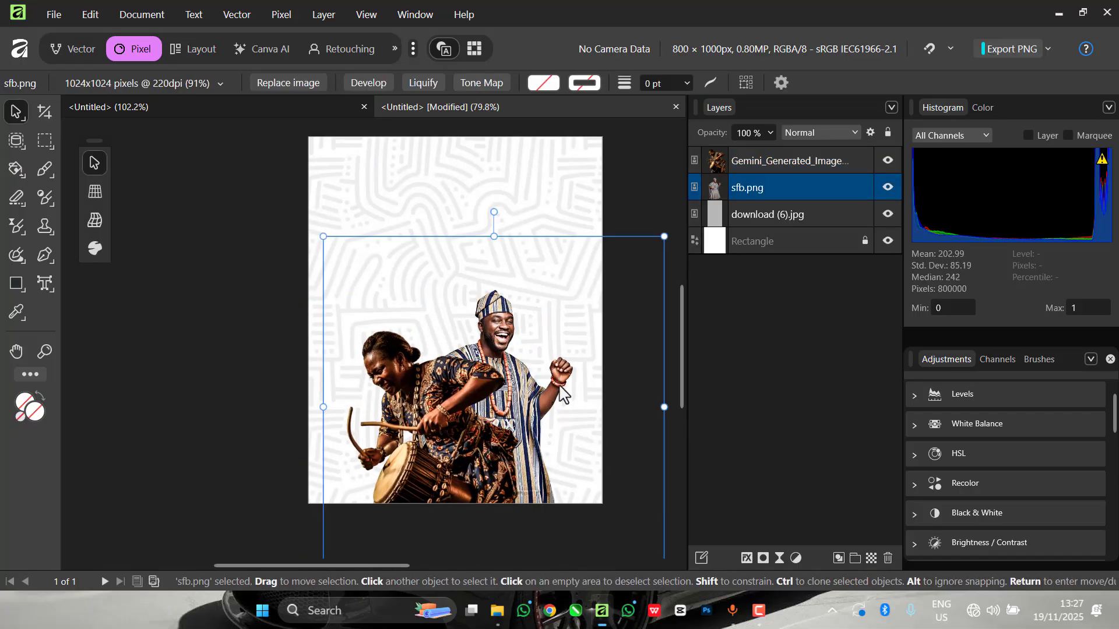
drag(558, 396, 562, 413)
mouse_move(500, 335)
mouse_down()
mouse_move(495, 319)
mouse_move(504, 321)
mouse_up()
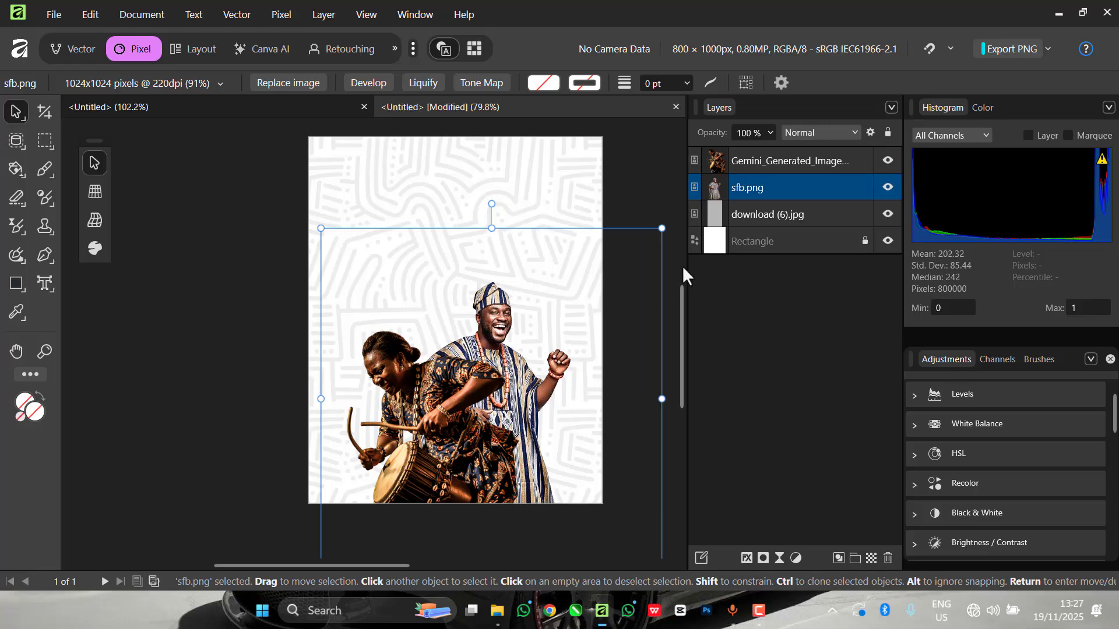
click(665, 197)
Place the colourful African pattern image 029 on the lower part of the page and move its layer below both figures.
click(501, 611)
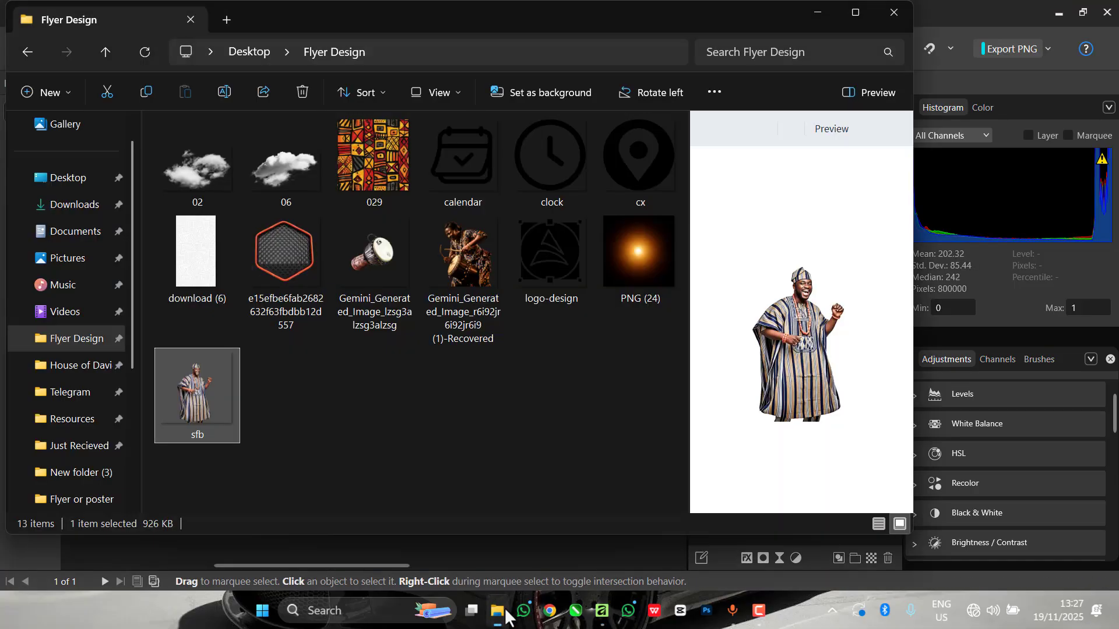
click(378, 164)
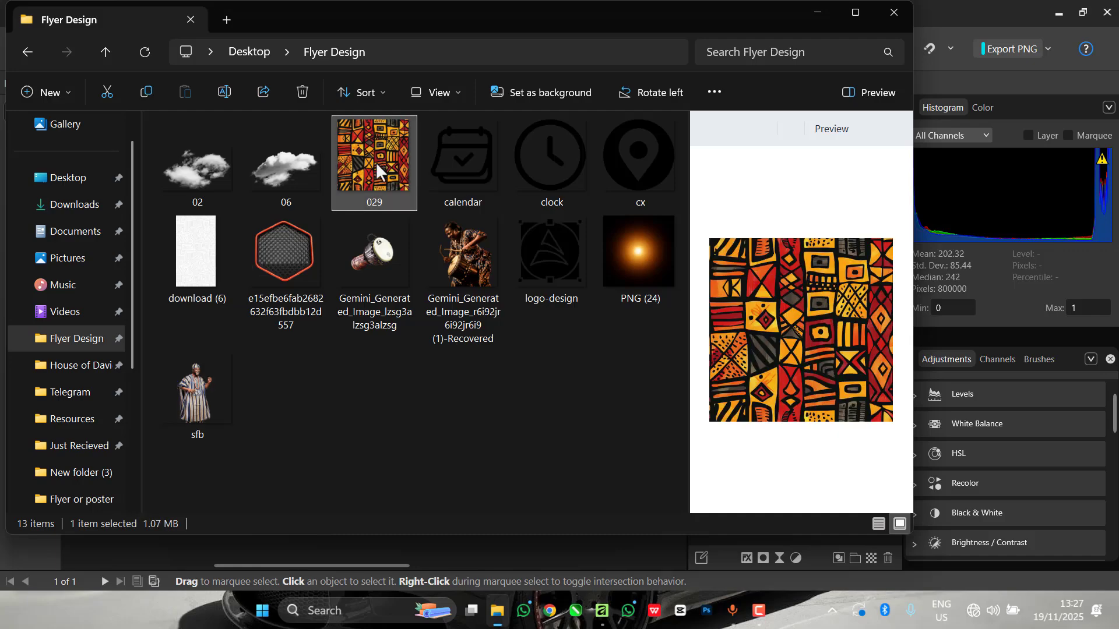
drag(377, 166, 430, 490)
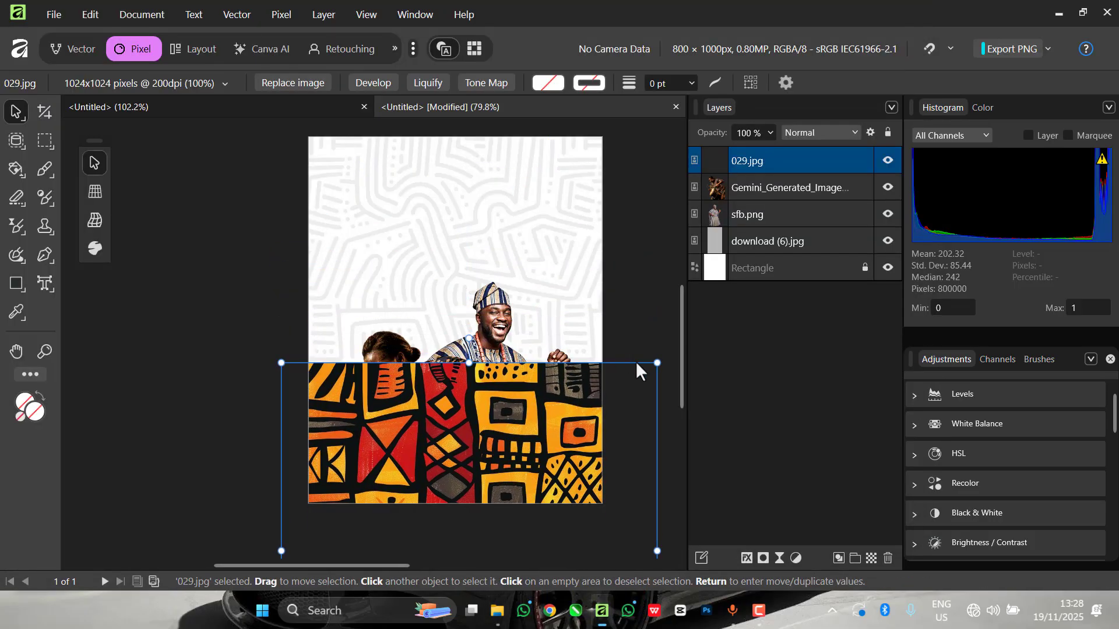
drag(809, 159, 804, 229)
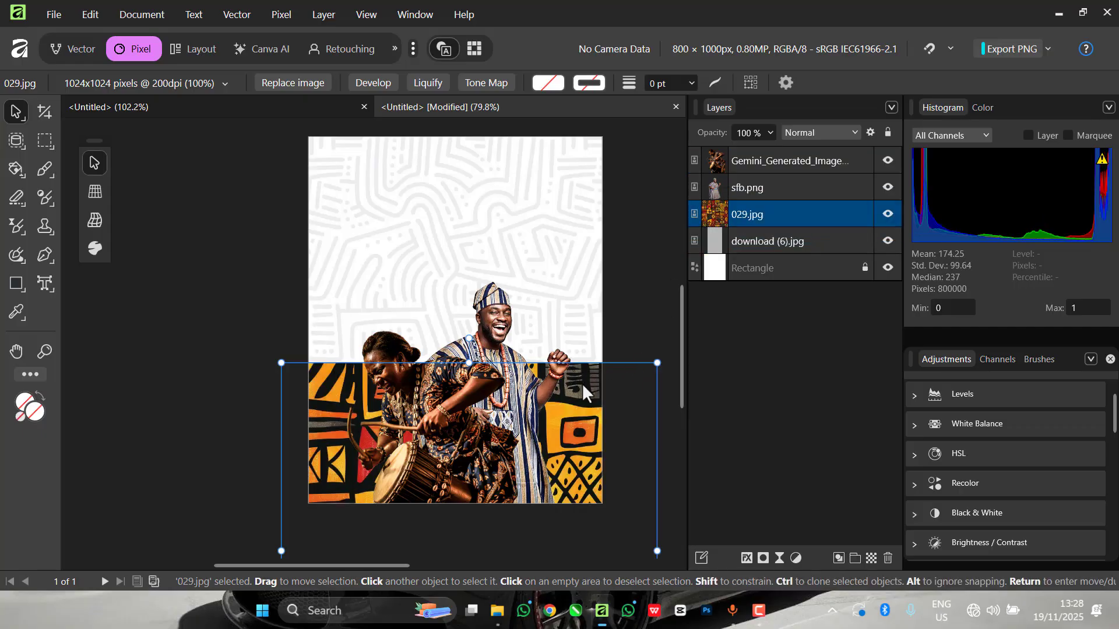
Rotate the 029 pattern slightly counterclockwise and position it as a slanted band filling the page bottom behind the figures.
mouse_move(590, 399)
mouse_down()
mouse_move(596, 413)
mouse_move(609, 391)
mouse_up()
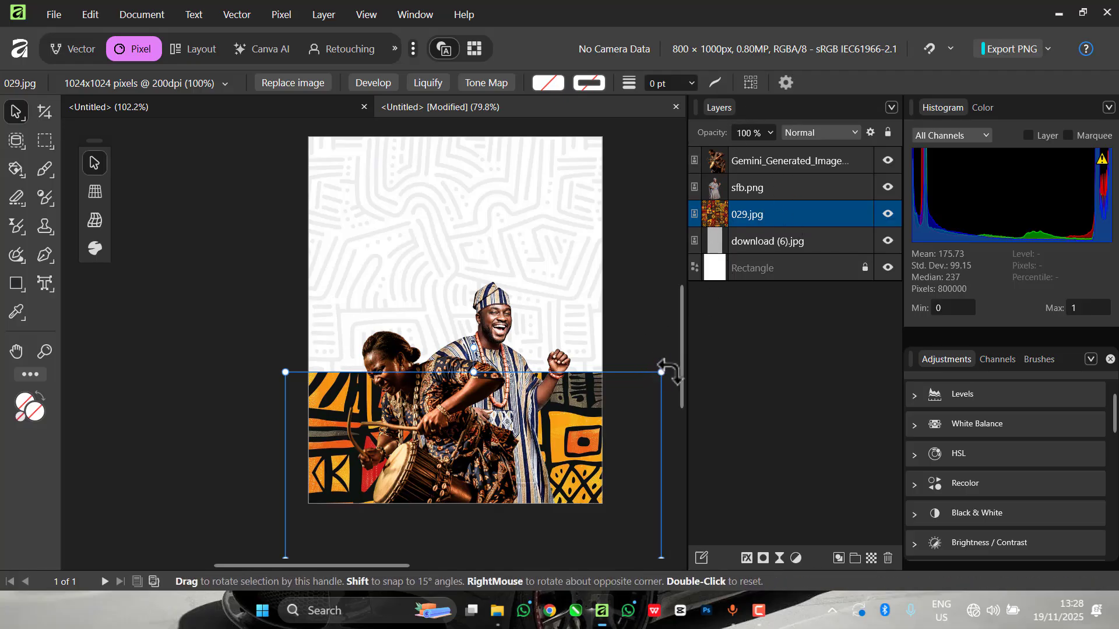
drag(666, 365, 650, 306)
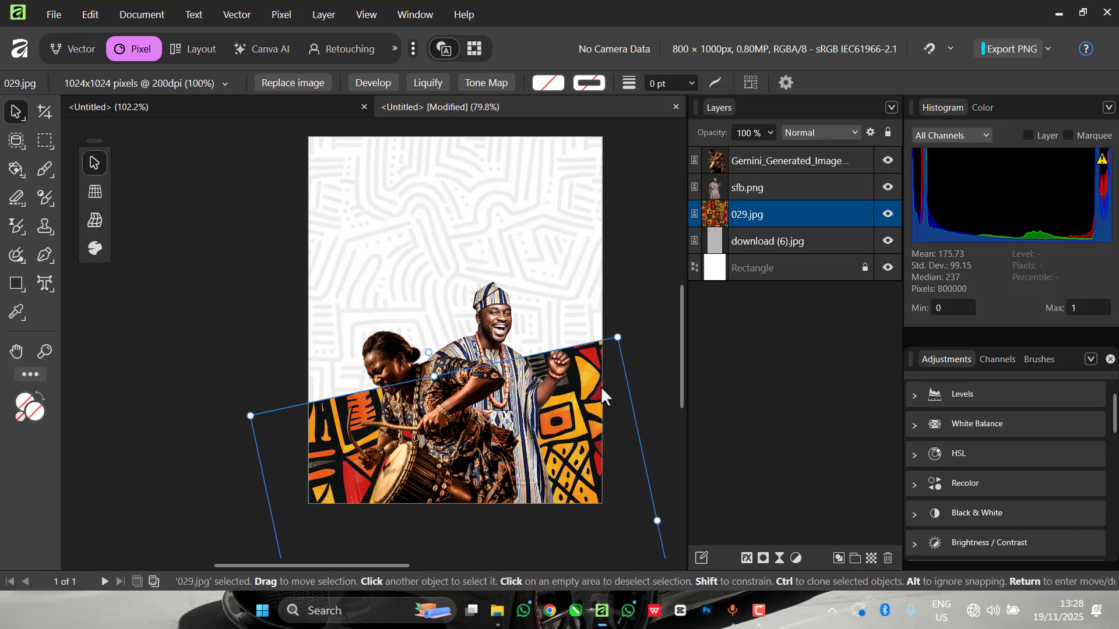
mouse_move(600, 386)
mouse_down()
mouse_move(616, 433)
mouse_move(611, 377)
mouse_up()
click(627, 271)
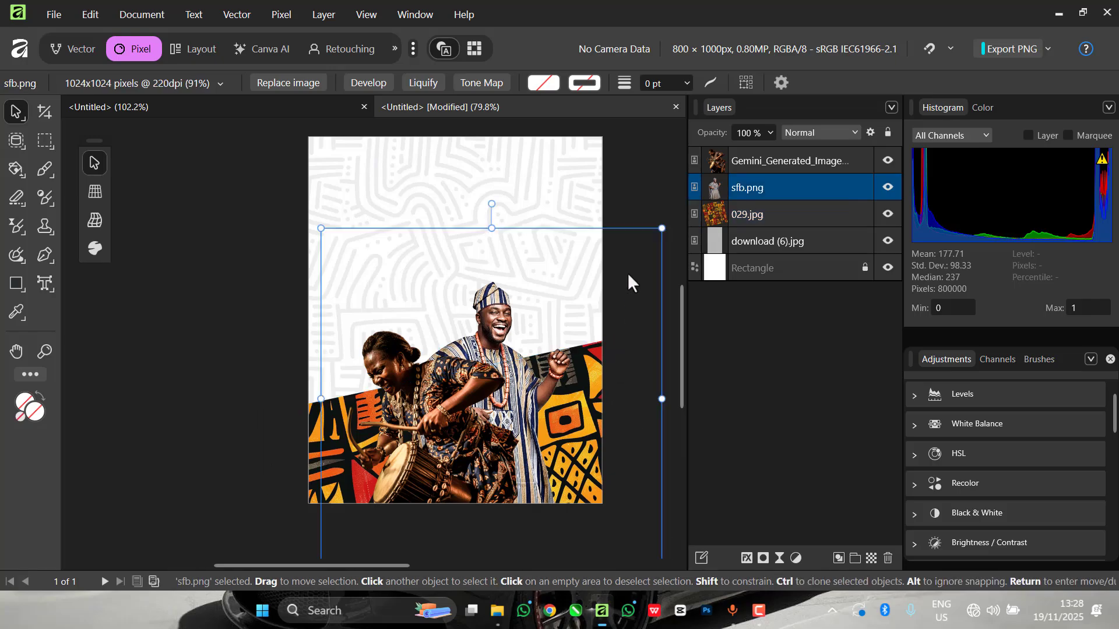
scroll(274, 243, down, 2)
scroll(375, 255, up, 3)
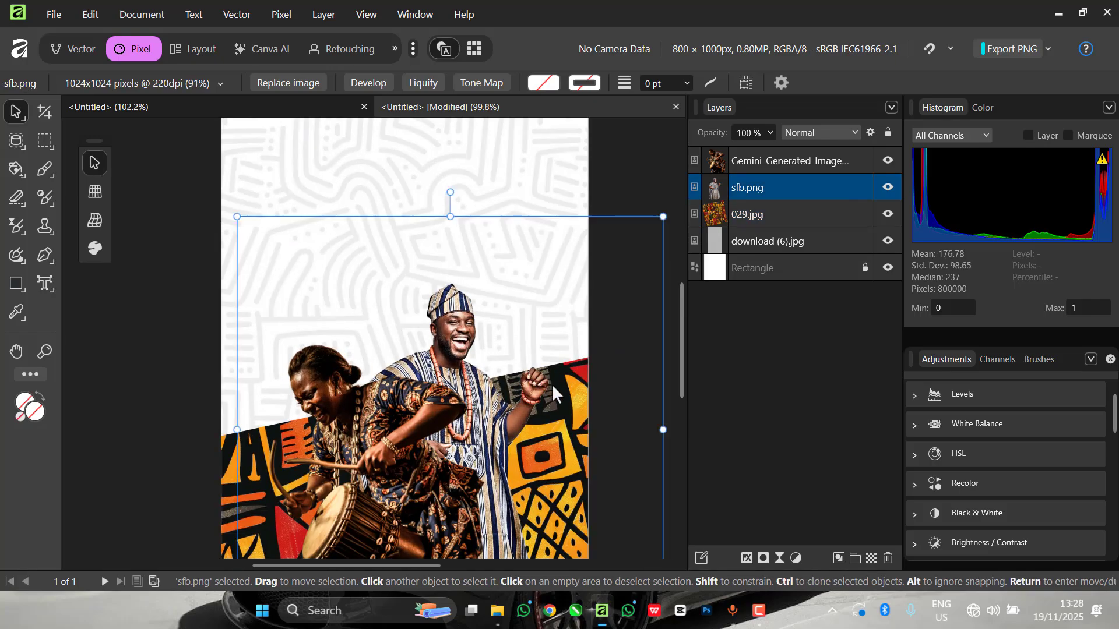
Nudge the man slightly downward, and adjust the drummer's height until she sits a little higher in front of him.
mouse_move(552, 387)
mouse_down()
mouse_move(572, 407)
mouse_move(572, 389)
mouse_up()
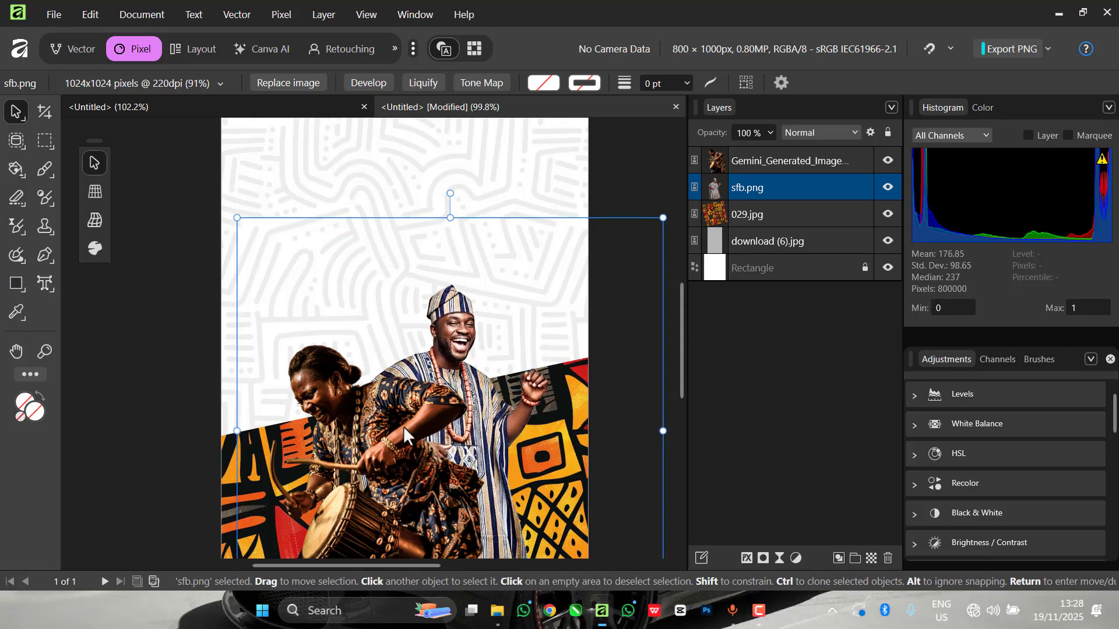
click(226, 446)
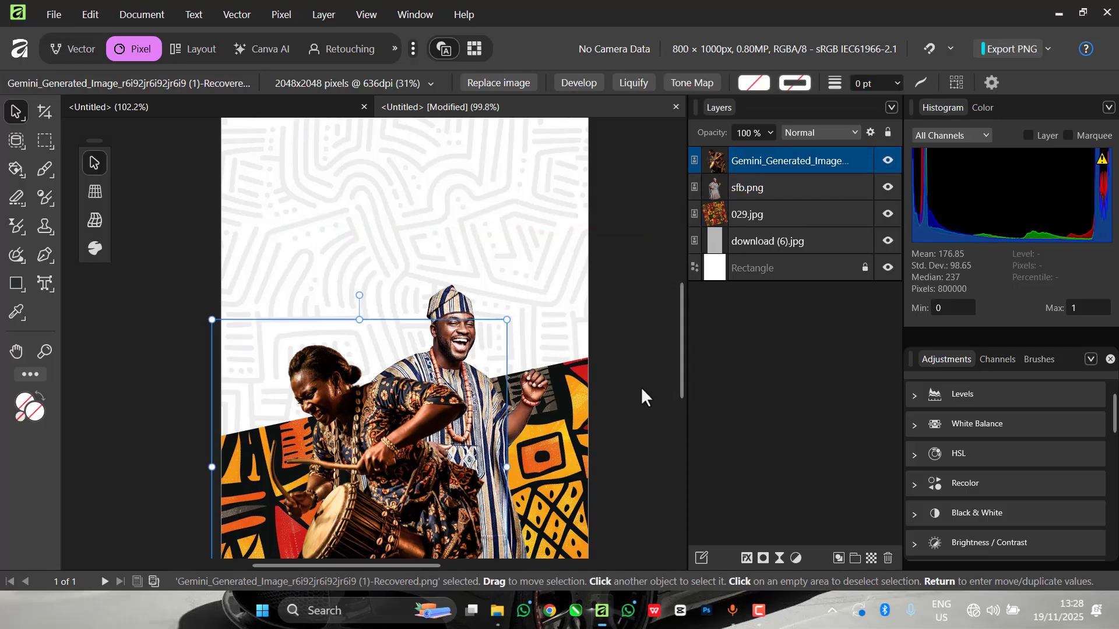
key(Down)
key(Down)
key(Down)
key(Down)
key(Down)
key(Down)
key(Down)
key(Down)
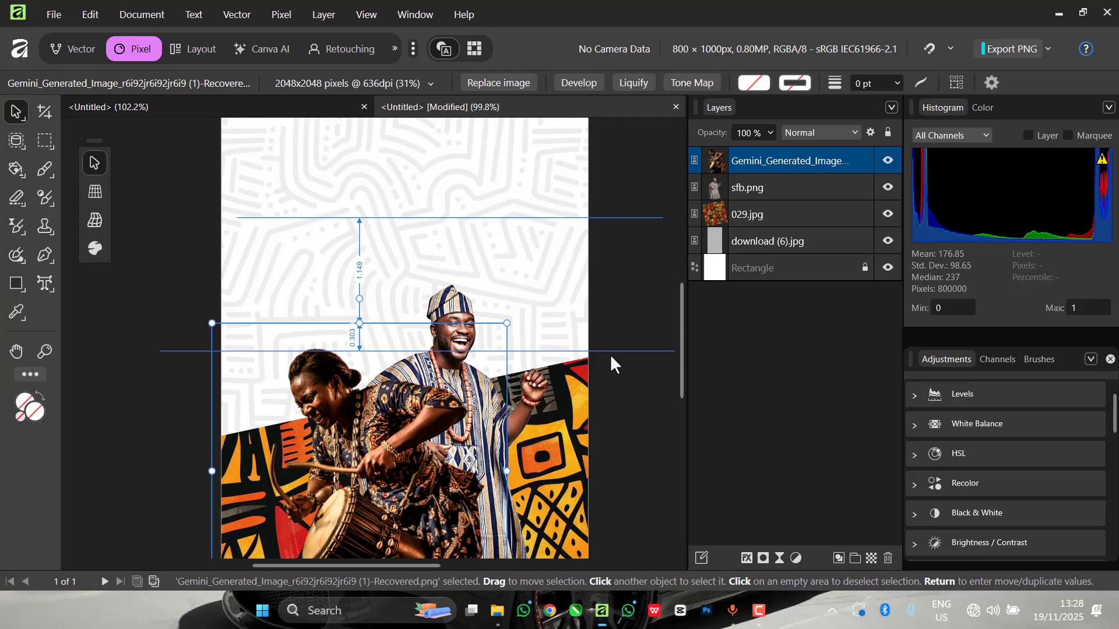
key(Up)
key(Up)
key(Up)
key(Up)
key(Up)
key(Up)
key(Up)
key(Up)
key(Up)
key(Up)
key(Up)
key(Up)
key(Up)
key(Up)
key(Up)
key(Up)
key(Up)
key(Up)
key(Up)
Lower the slanted 029 pattern band so it covers less of the page behind the figures.
click(747, 217)
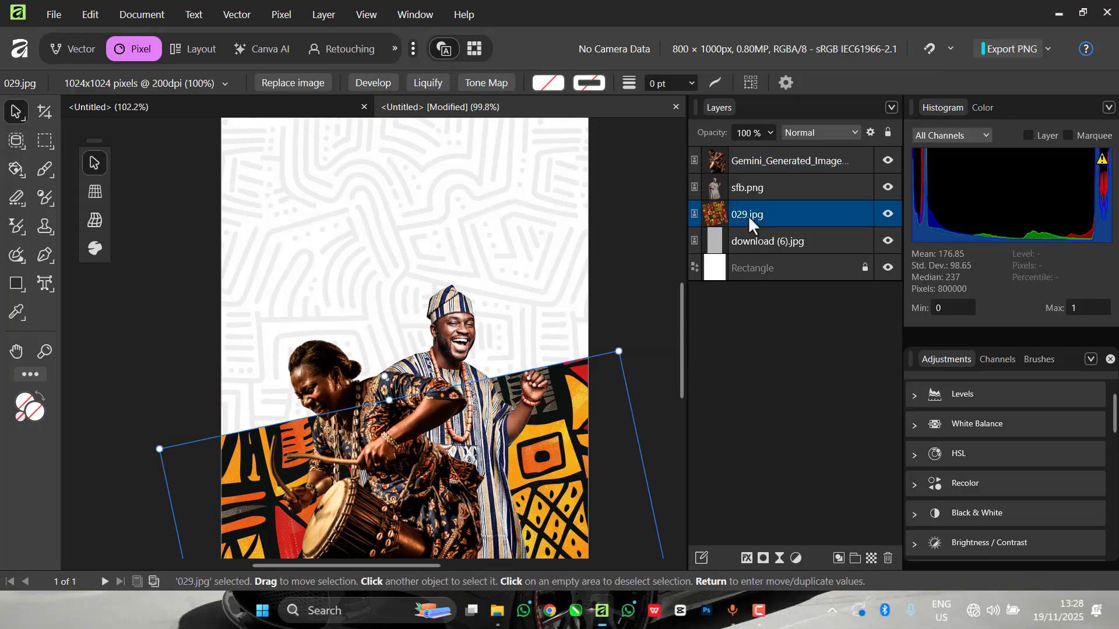
drag(584, 406, 585, 467)
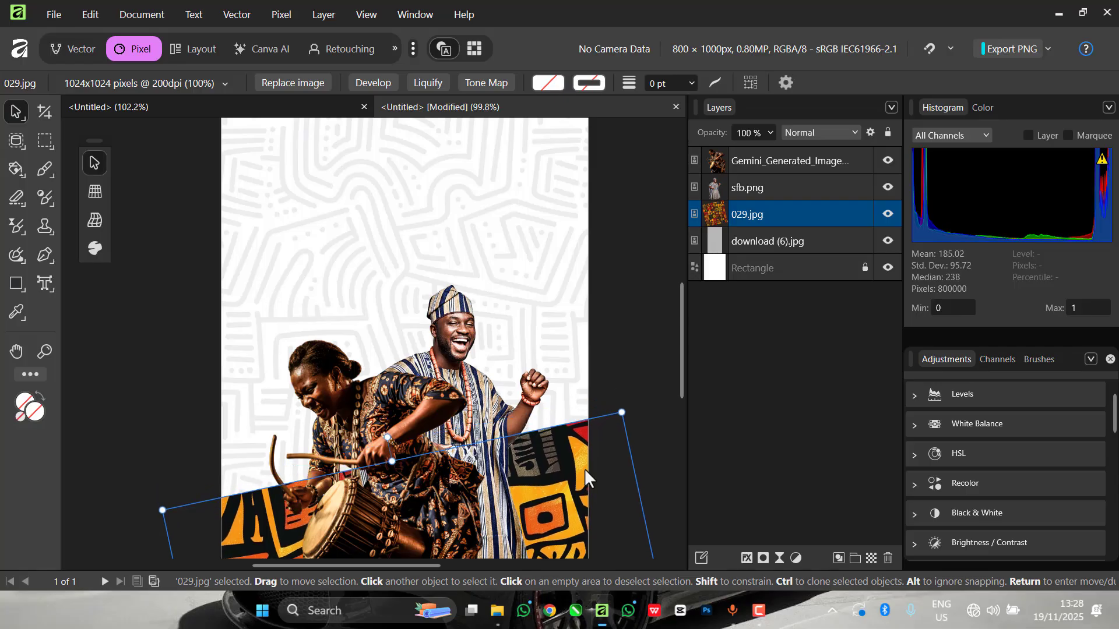
scroll(585, 469, down, 2)
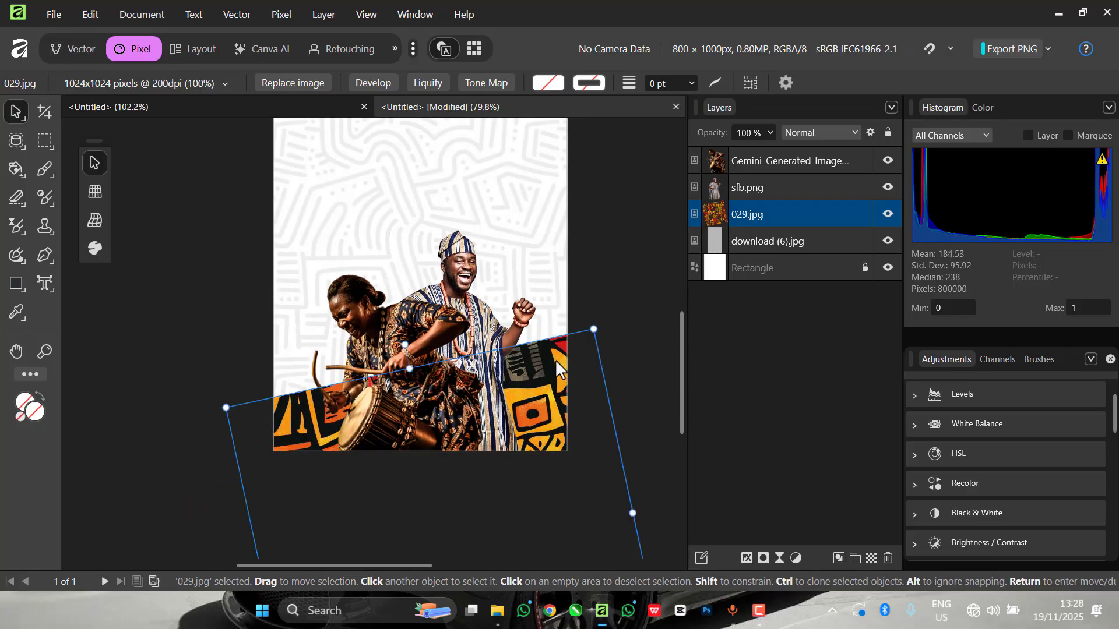
drag(556, 362, 555, 353)
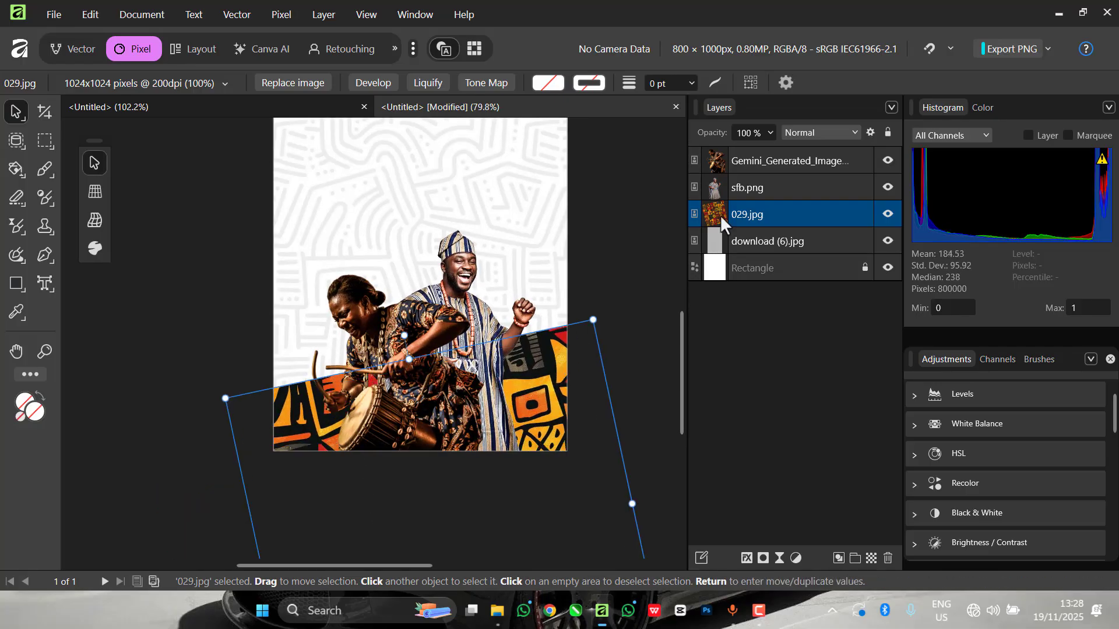
Try the 029 pattern band at 80% opacity, set it to 85% instead, and deselect it.
click(774, 132)
drag(767, 150, 755, 150)
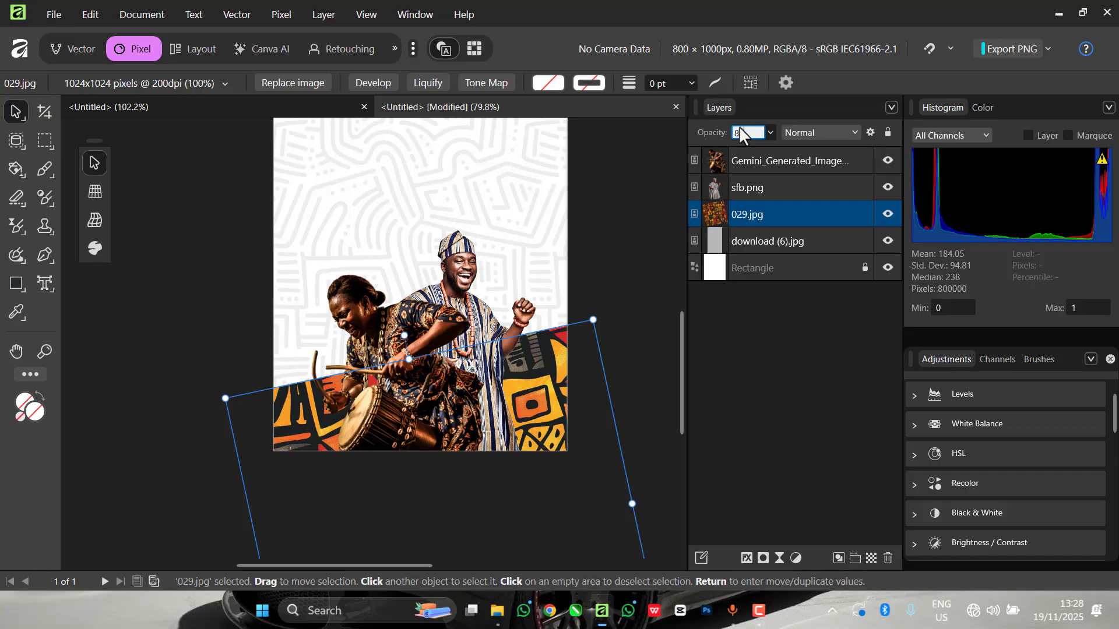
key(Return)
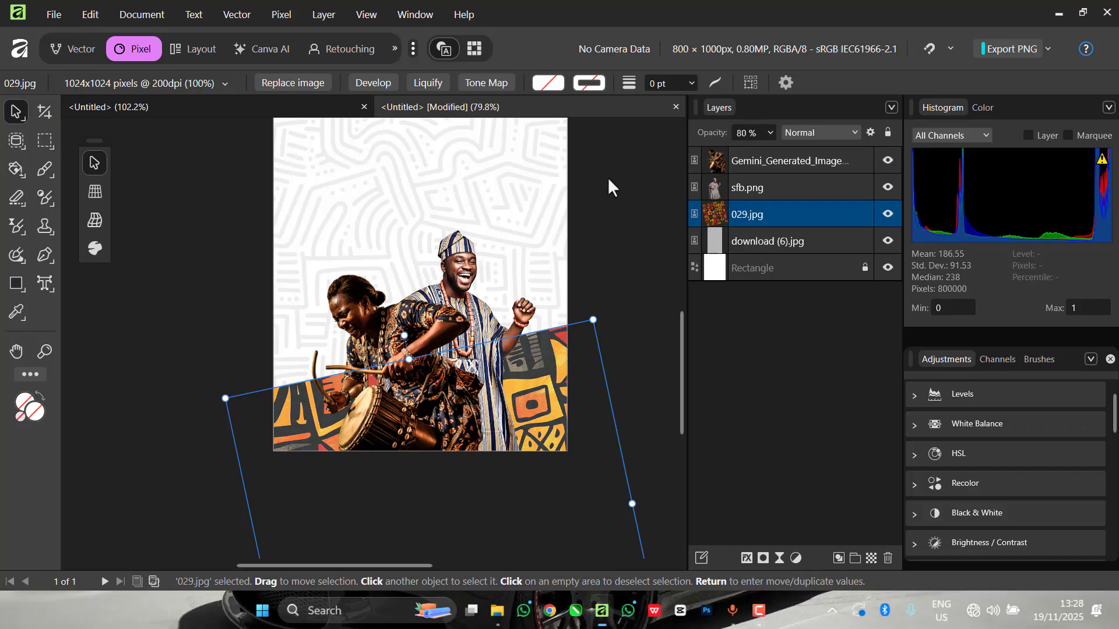
click(755, 133)
text(85)
key(Return)
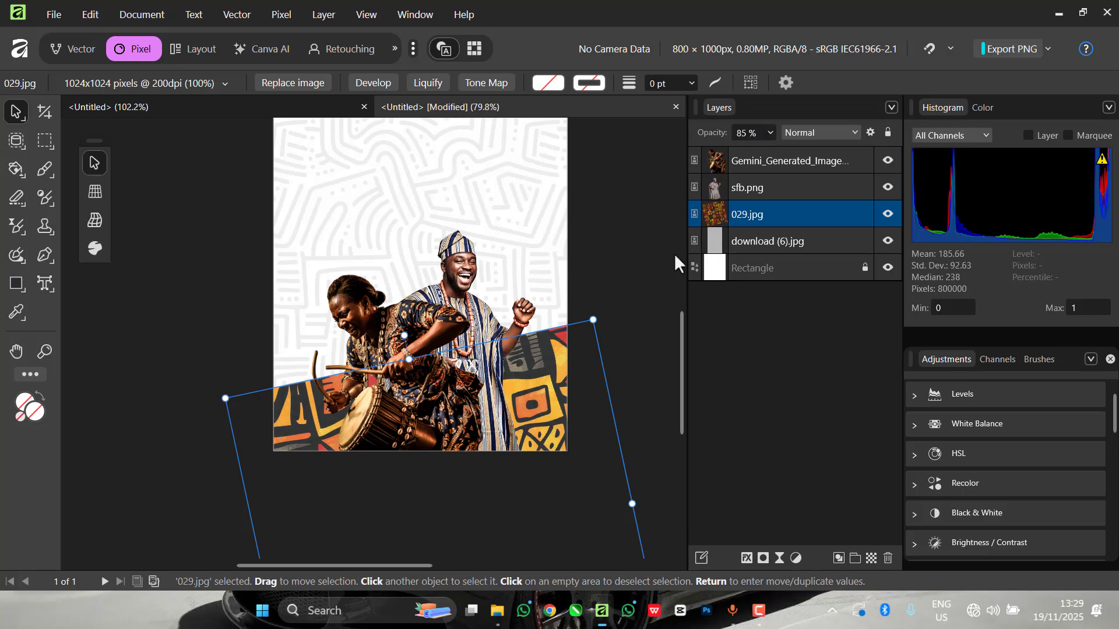
click(672, 262)
scroll(497, 204, down, 3)
scroll(497, 204, up, 3)
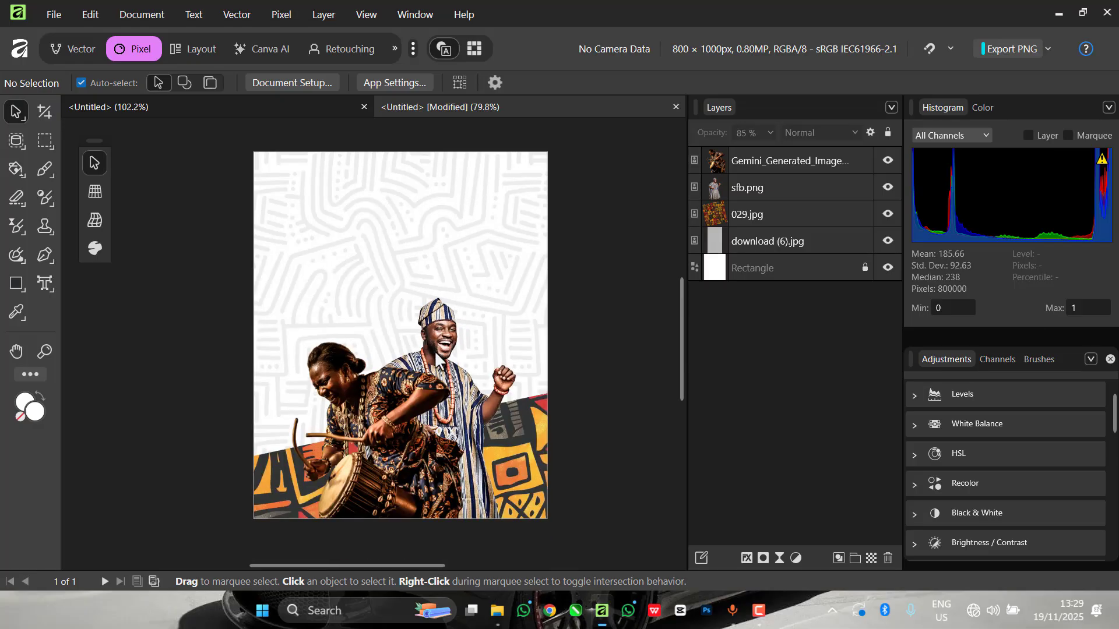
scroll(436, 358, up, 1)
scroll(438, 348, down, 1)
scroll(454, 356, up, 1)
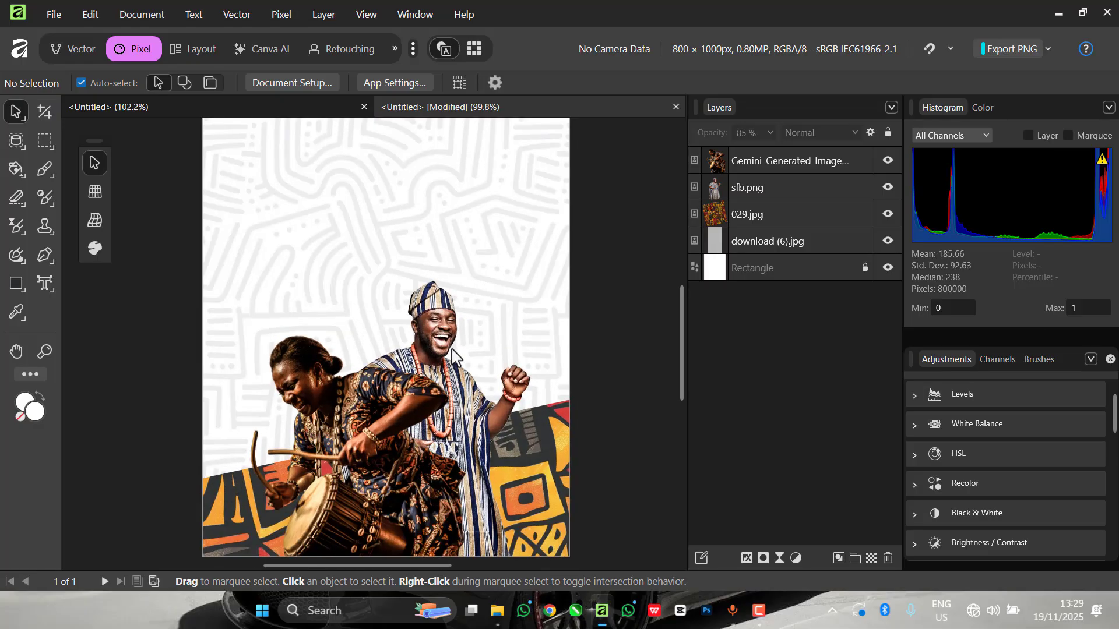
click(401, 211)
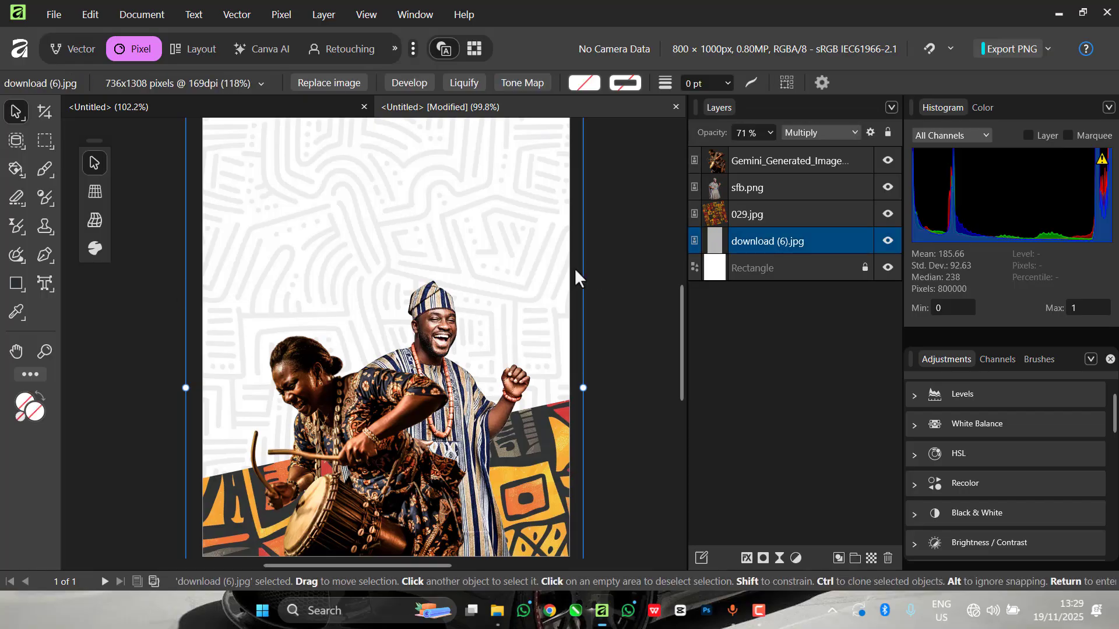
scroll(483, 303, down, 1)
scroll(442, 350, up, 1)
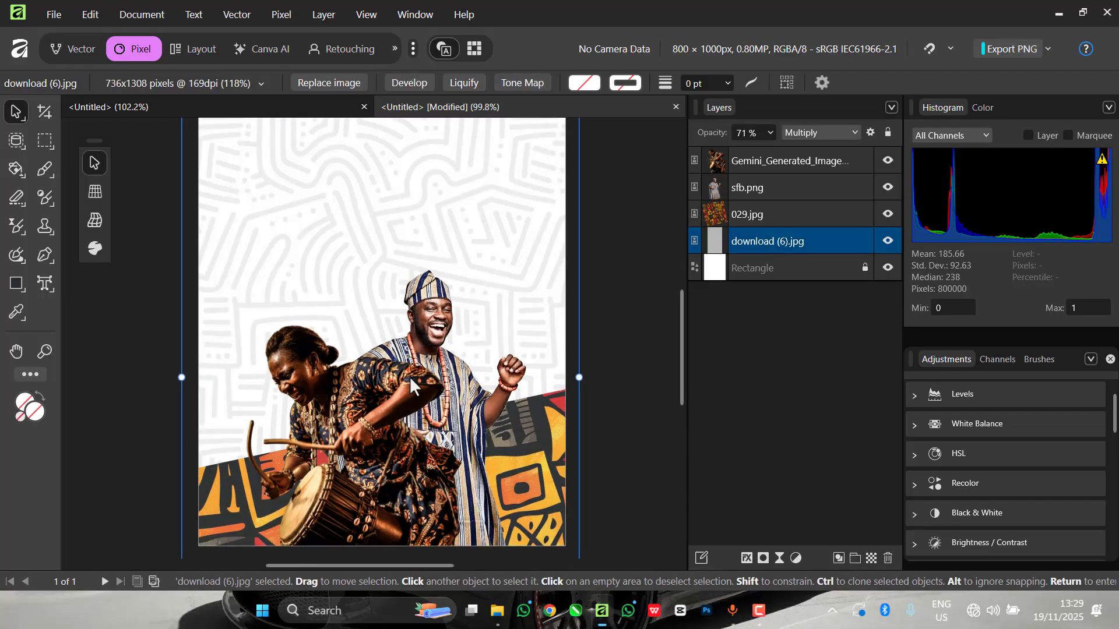
Place the single drum image from the Flyer Design folder on the page and move its layer above all others.
click(496, 610)
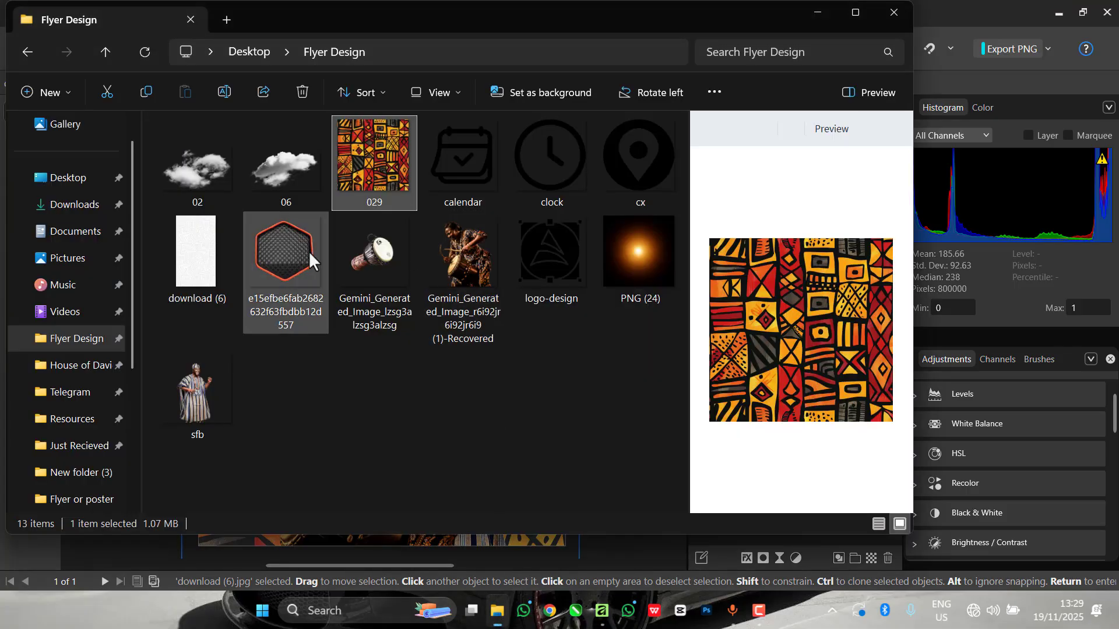
click(383, 251)
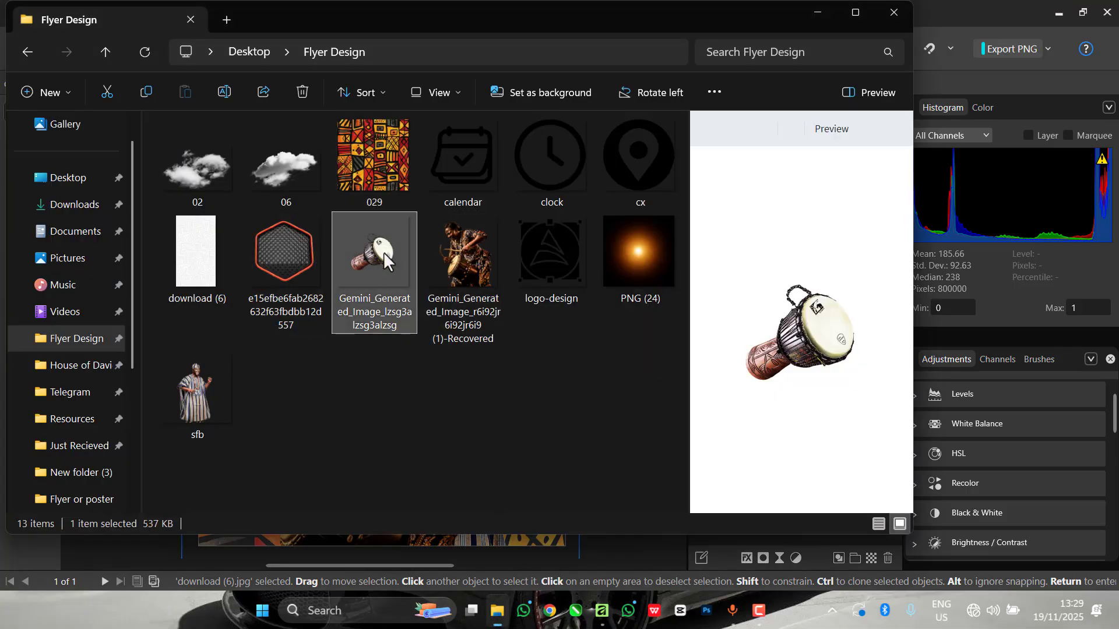
drag(653, 563, 518, 450)
scroll(342, 200, down, 3)
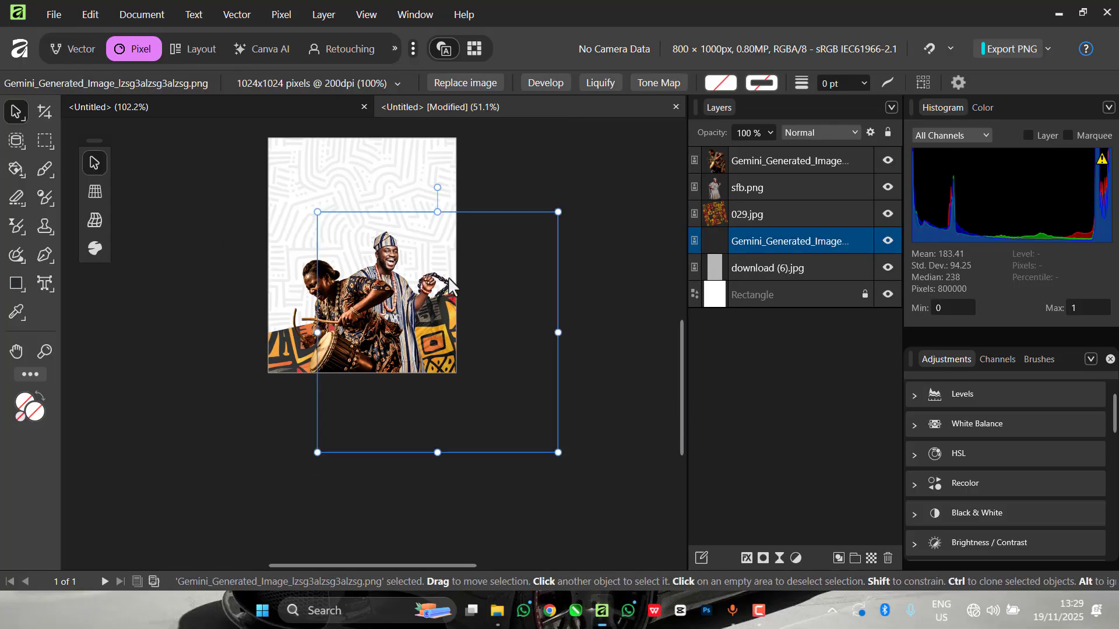
drag(448, 256, 435, 228)
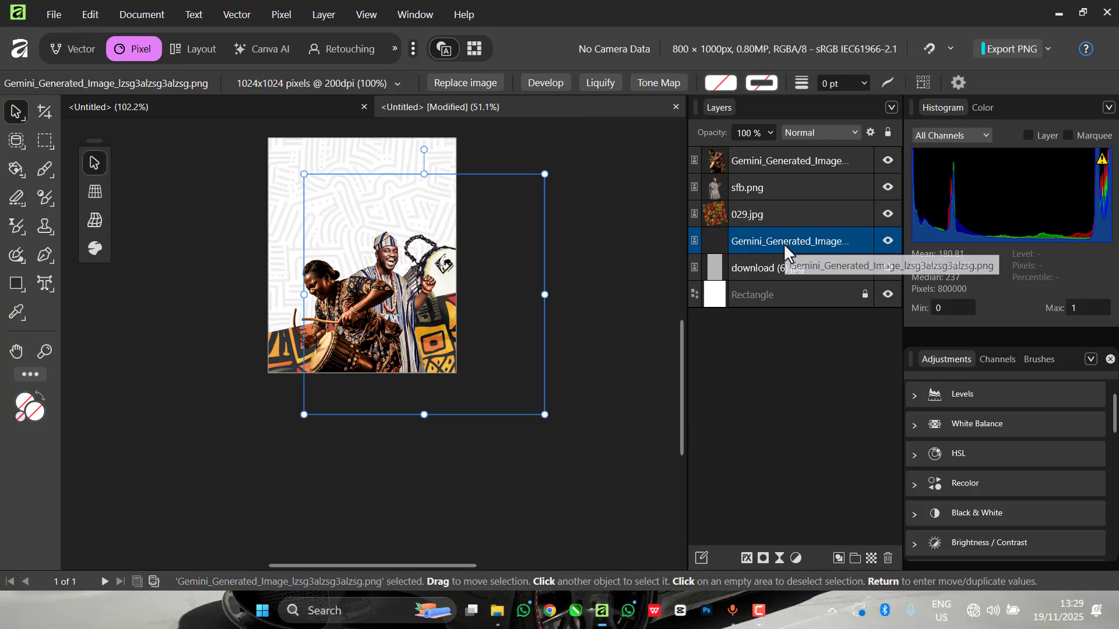
drag(783, 243, 786, 142)
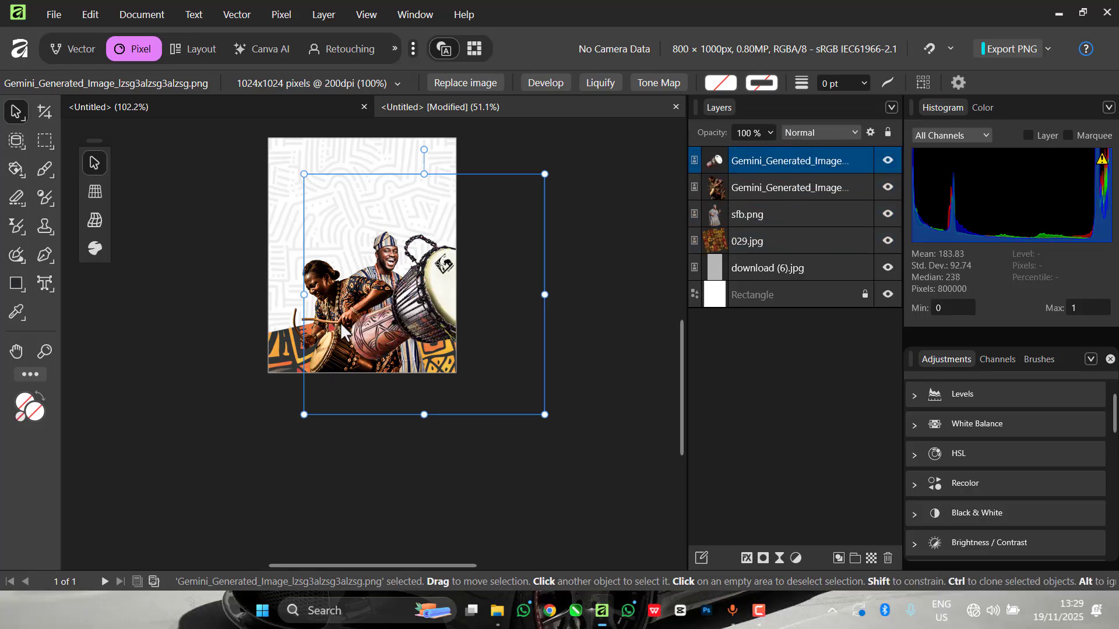
Scale the drum image to about 65% and position it in front of the man.
scroll(413, 306, up, 2)
scroll(478, 318, down, 2)
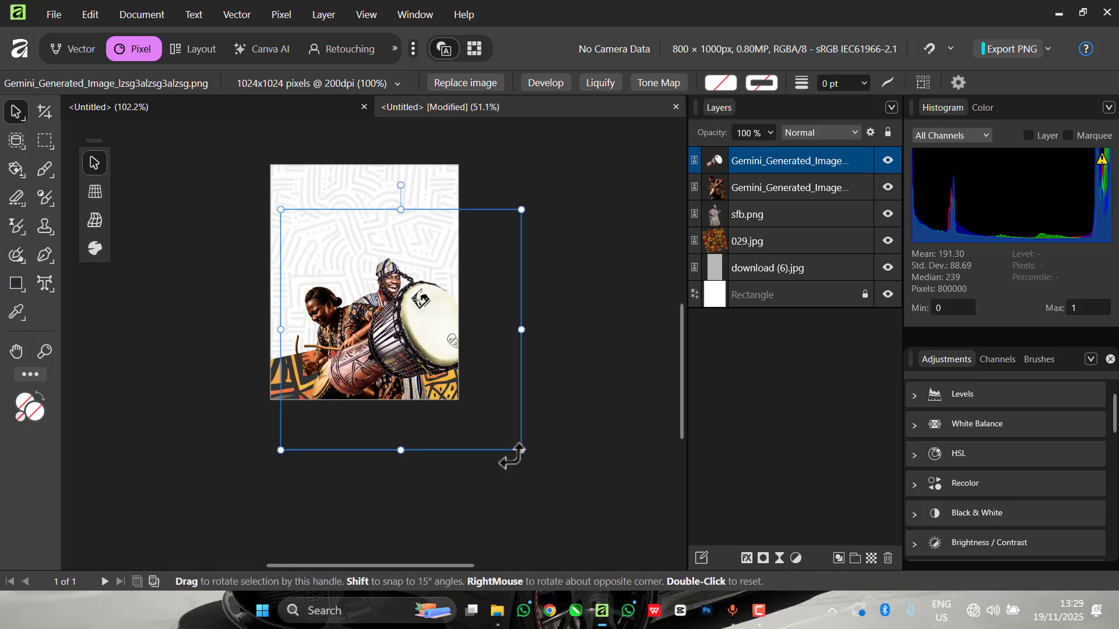
drag(517, 436, 452, 287)
drag(314, 263, 368, 297)
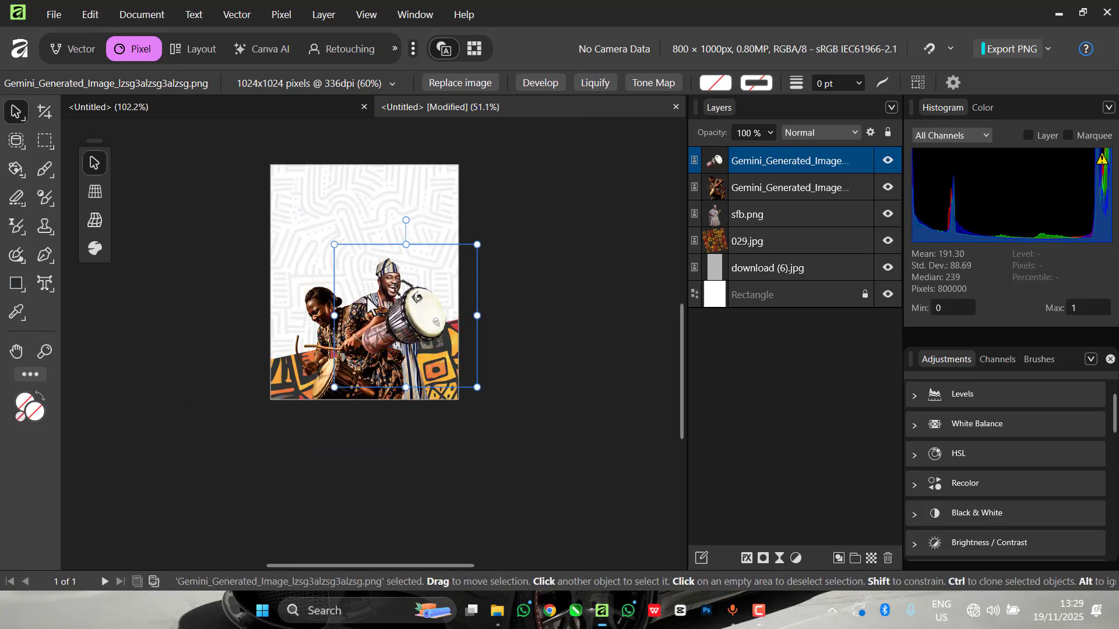
drag(478, 389, 489, 398)
scroll(428, 329, up, 2)
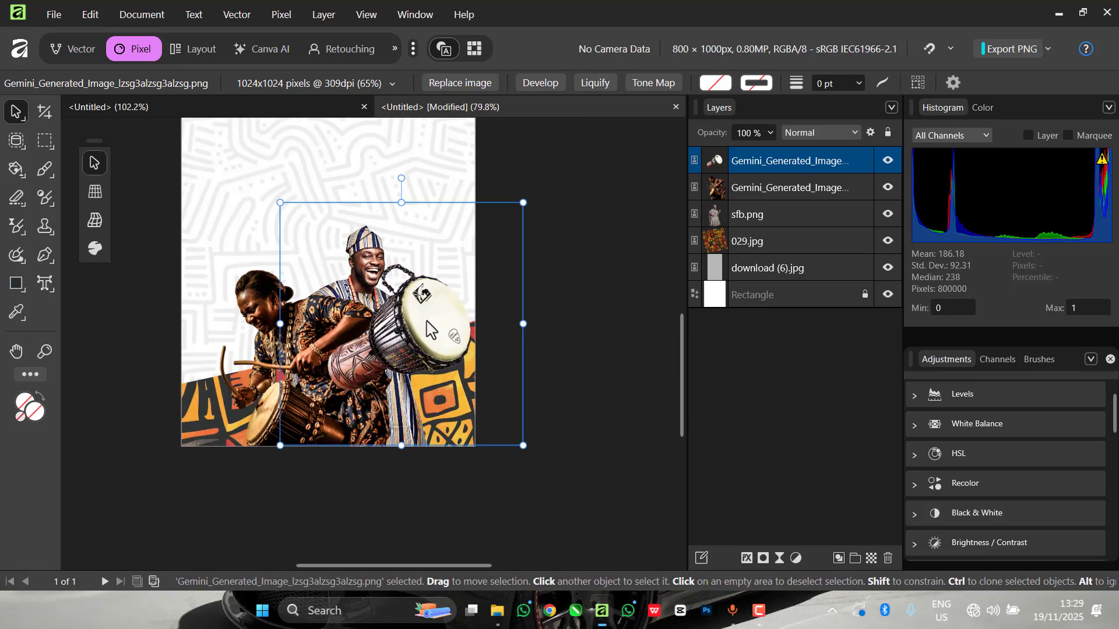
Flip the drum horizontally and move it beside the man, partly past the page's right edge.
right_click(427, 327)
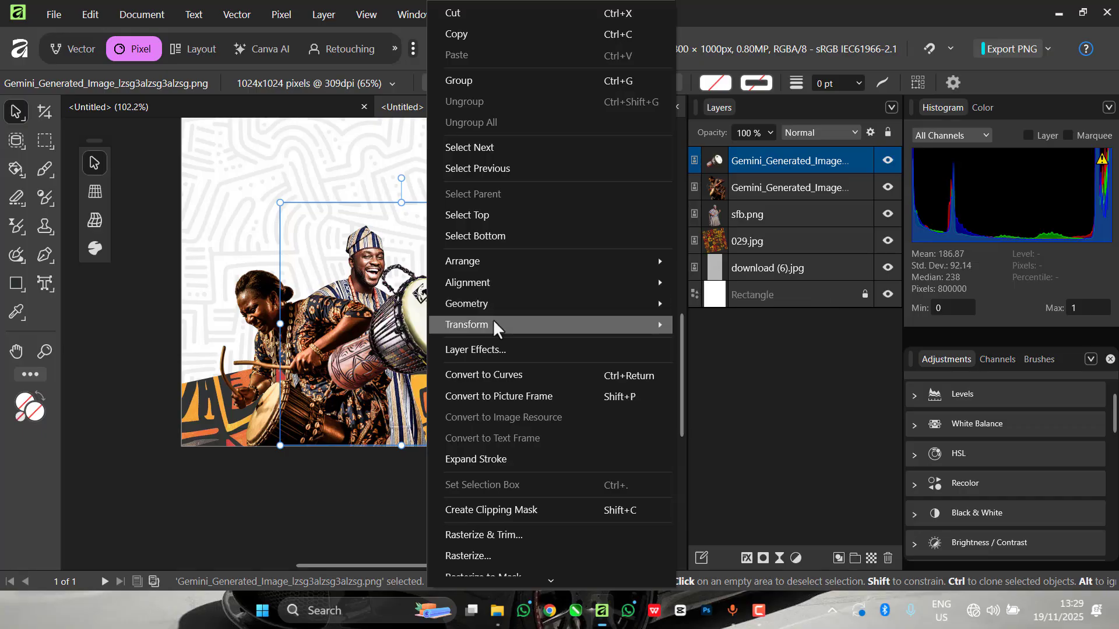
mouse_move(642, 324)
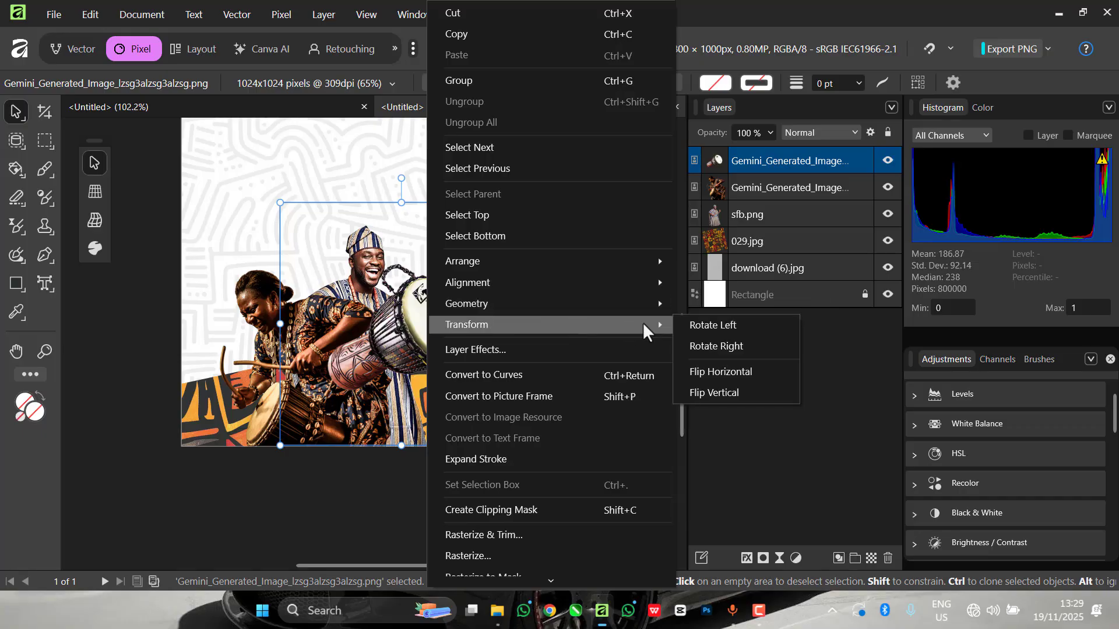
click(712, 374)
drag(394, 345, 477, 355)
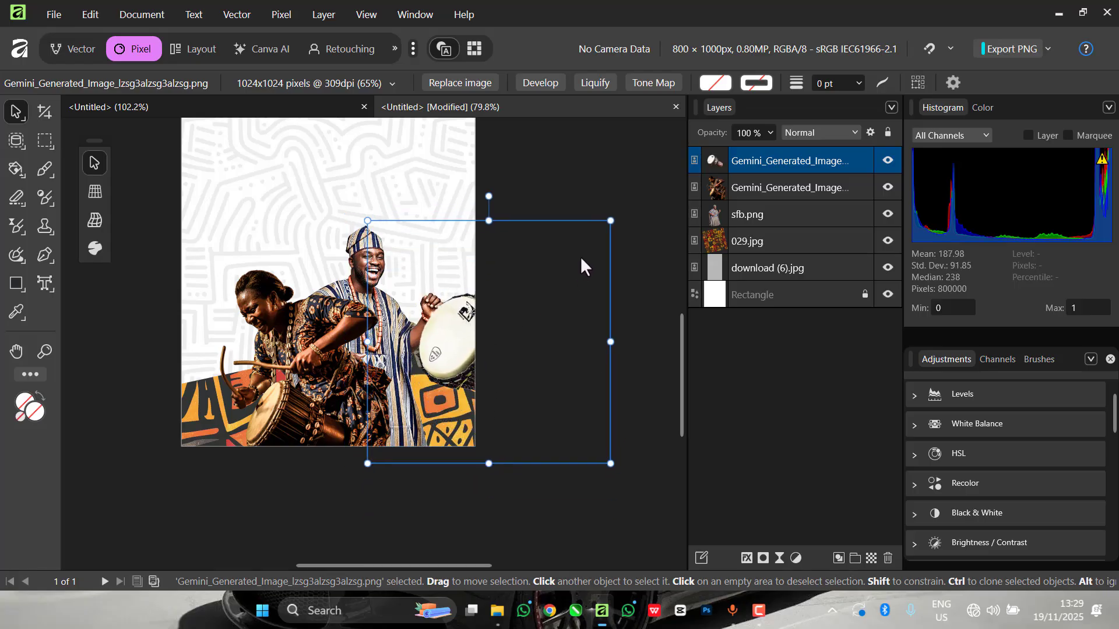
Rotate the drum slightly clockwise, scale it to about 56%, and position it over the man's raised fist.
drag(612, 220, 573, 267)
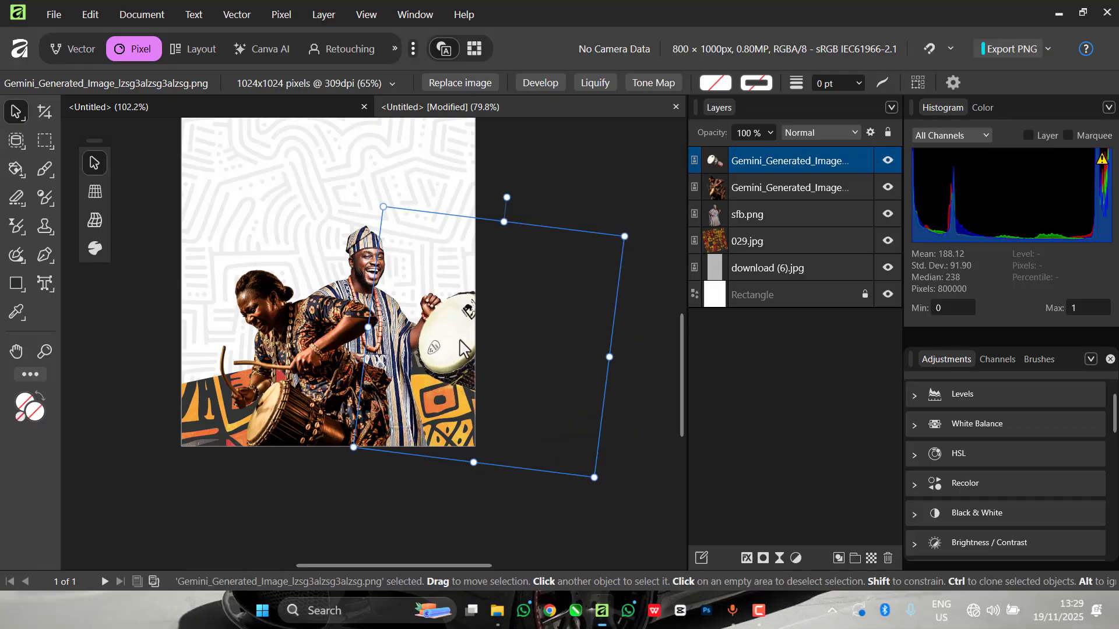
drag(460, 348, 454, 368)
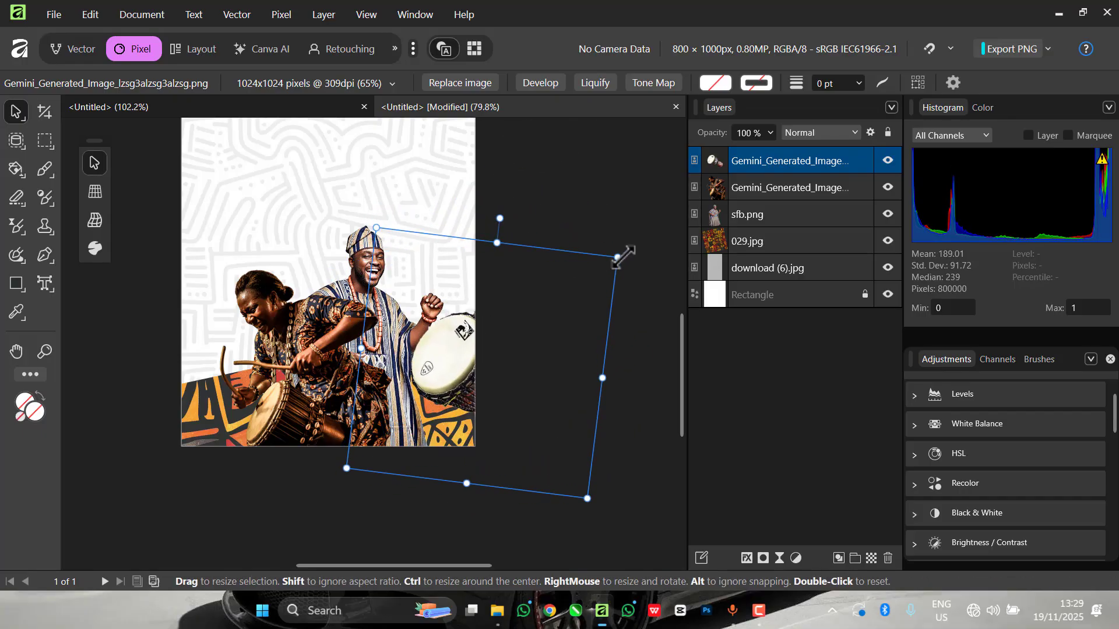
drag(617, 257, 580, 287)
drag(457, 373, 446, 300)
Raise the 029 pattern band so it covers more of the lower page behind the figures and drum.
click(755, 237)
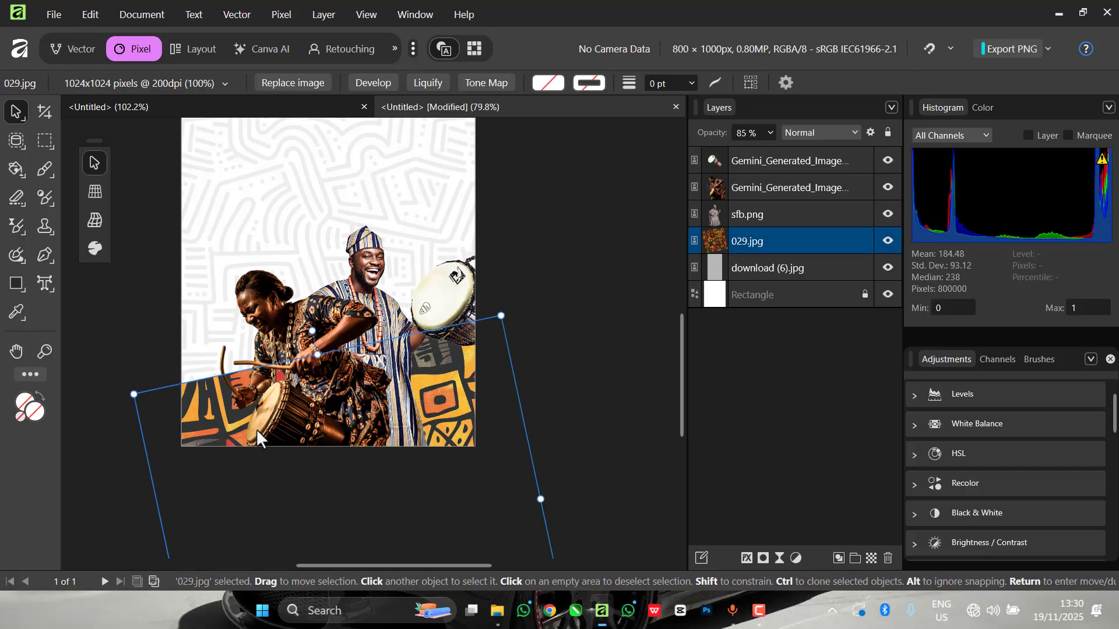
drag(211, 414, 214, 384)
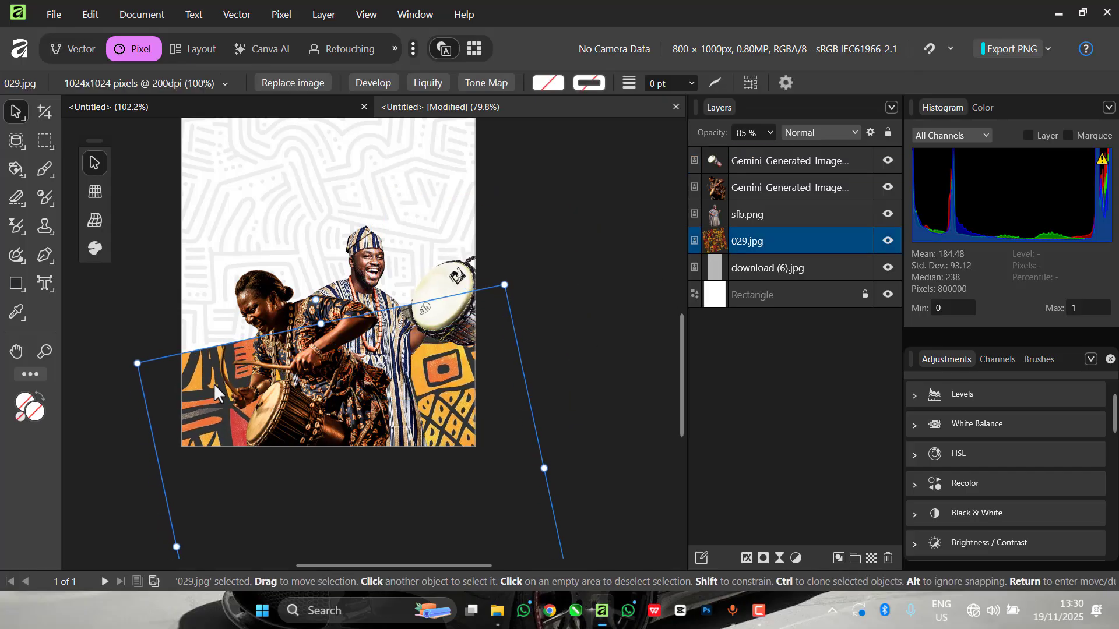
scroll(479, 294, down, 2)
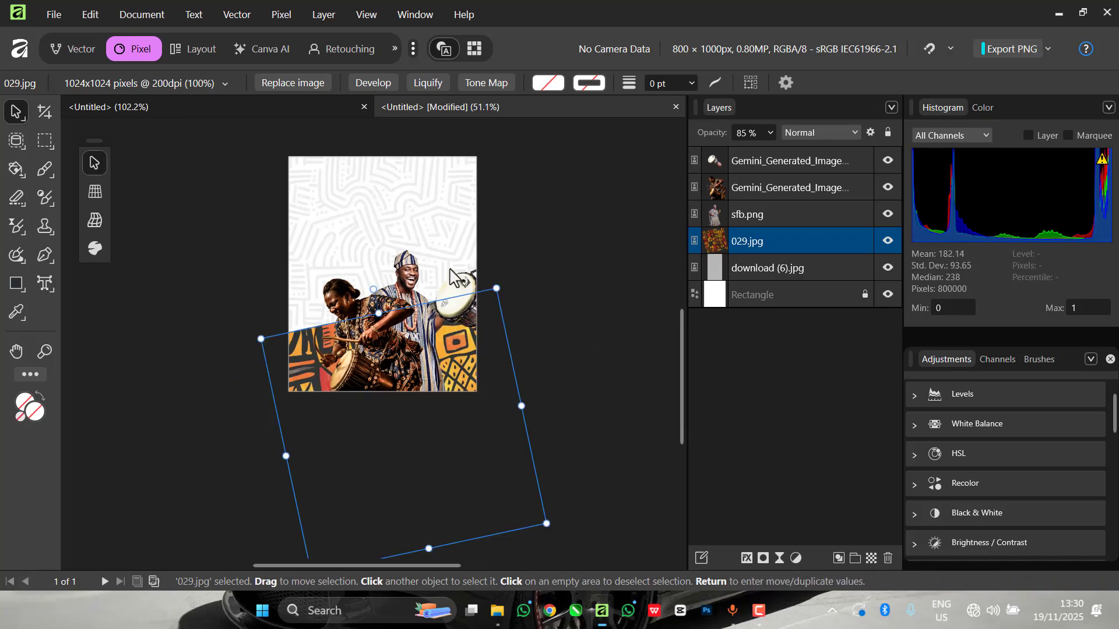
scroll(446, 260, up, 1)
scroll(434, 279, up, 2)
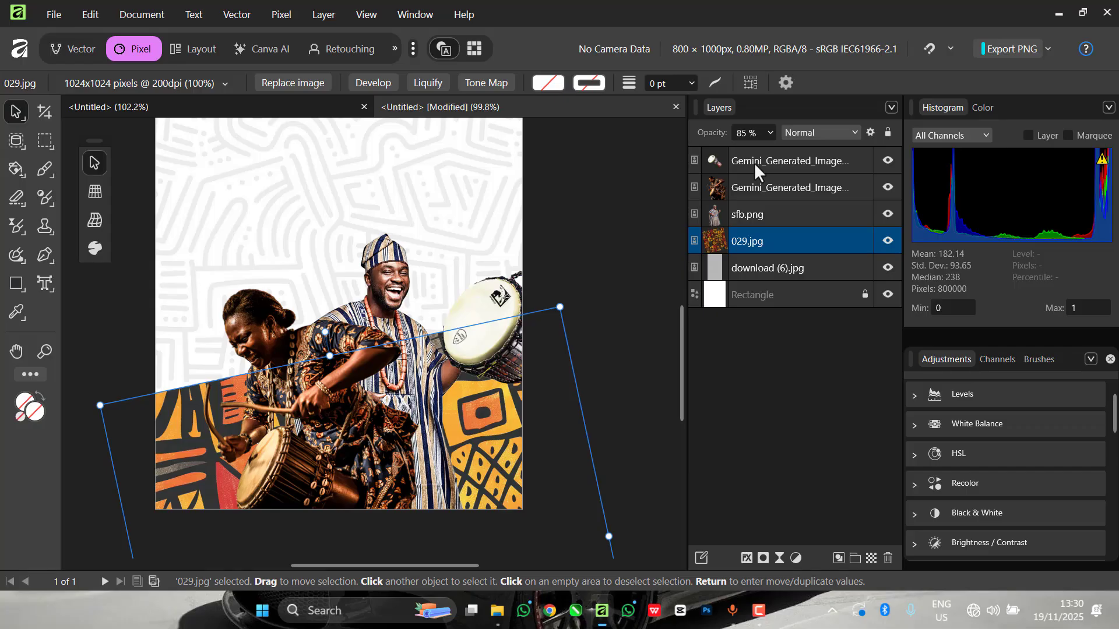
Move the drum layer below the man and above the 029 pattern so his fist overlaps the drum.
drag(754, 162, 757, 219)
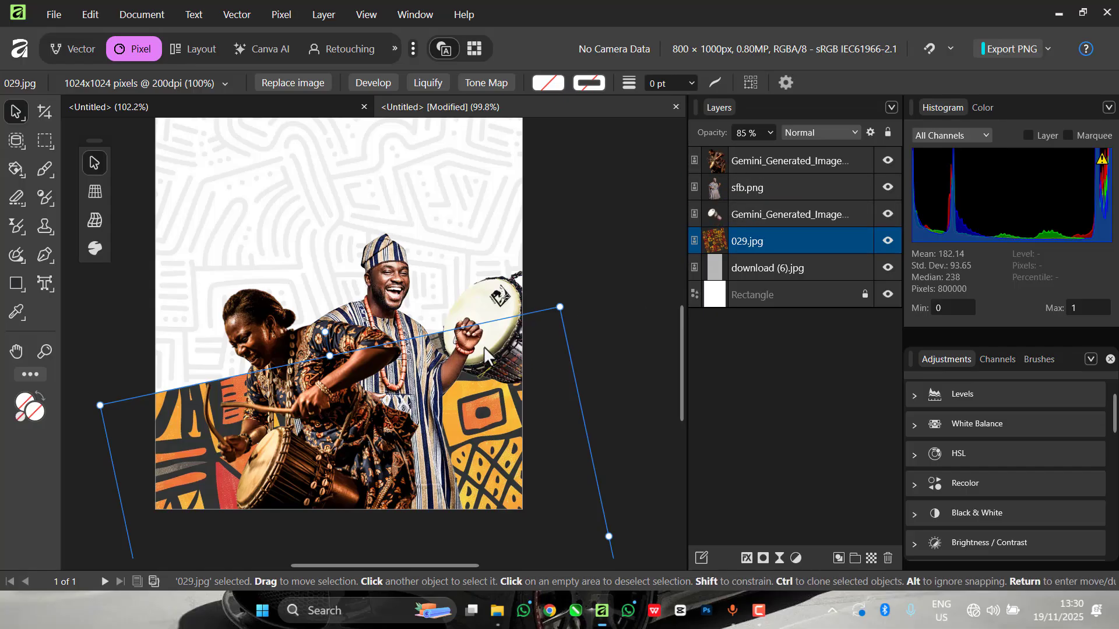
scroll(510, 332, down, 2)
click(509, 330)
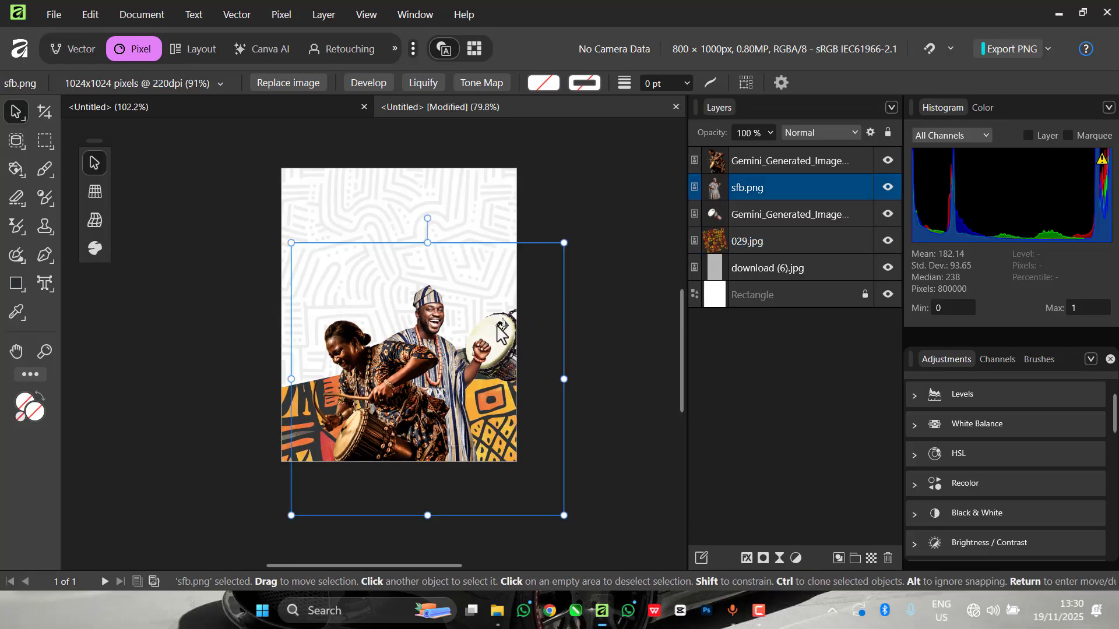
Shift the drum slightly up and left behind the man's raised fist, and scale it down to 53%.
scroll(507, 328, up, 3)
mouse_move(504, 326)
mouse_down()
mouse_move(506, 355)
mouse_move(506, 306)
mouse_move(494, 313)
mouse_up()
click(764, 215)
scroll(494, 314, down, 4)
scroll(484, 252, up, 3)
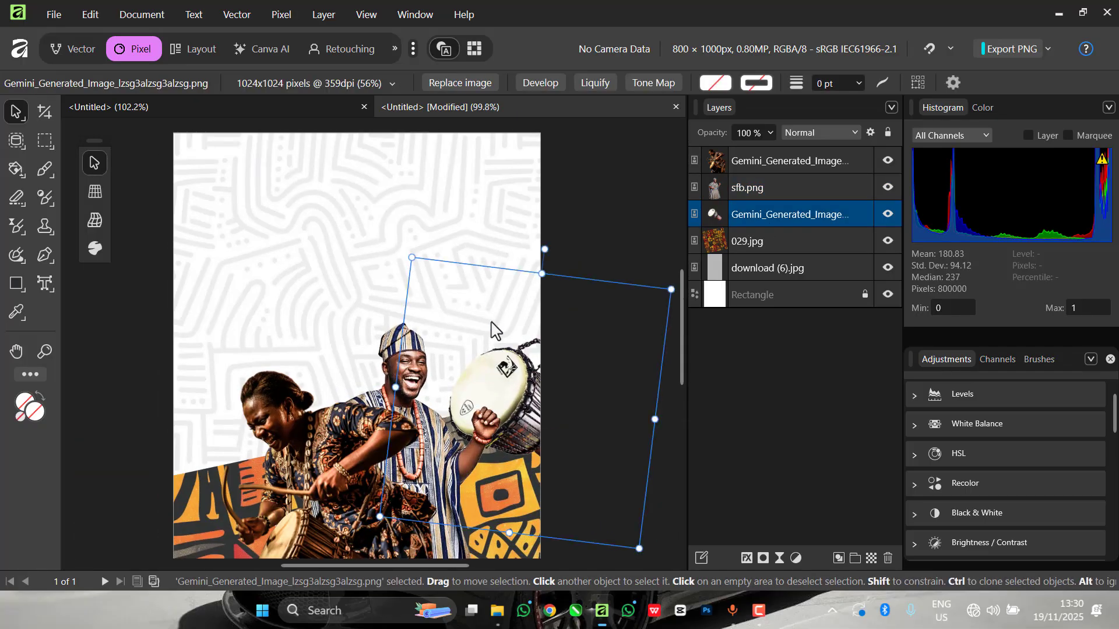
drag(413, 256, 420, 258)
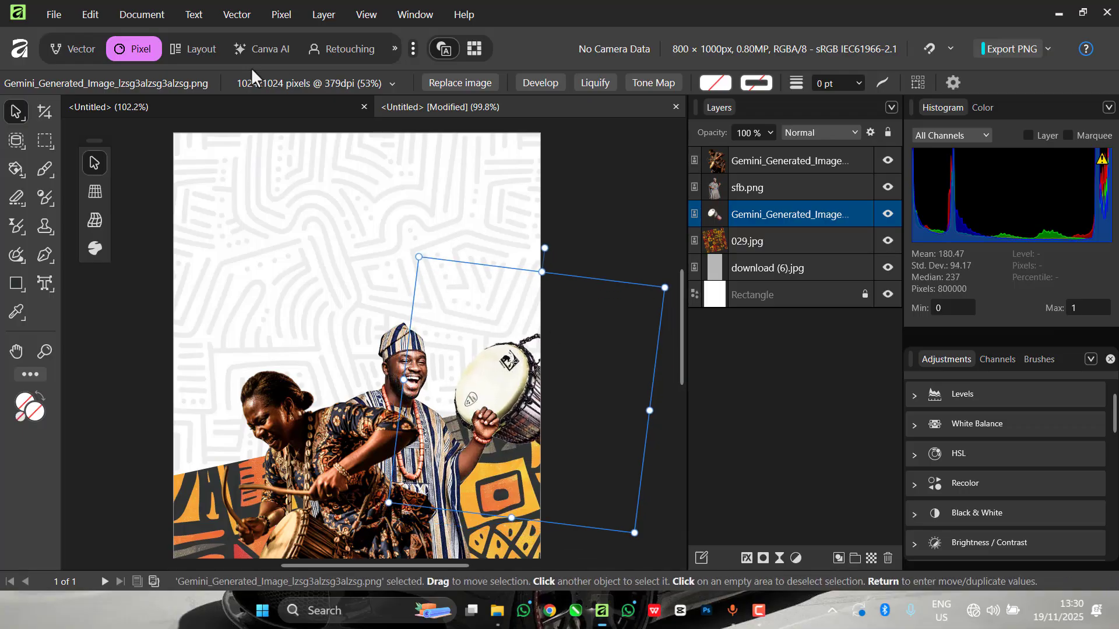
Add a live Motion Blur filter with a 3 px radius to the drum behind the man's fist.
click(279, 16)
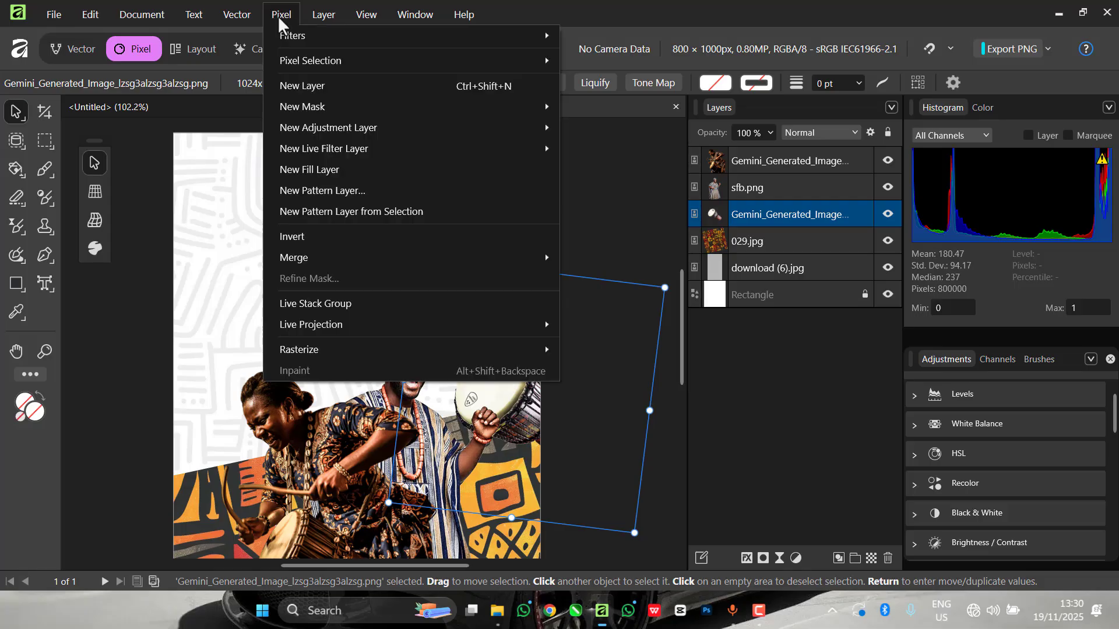
mouse_move(313, 152)
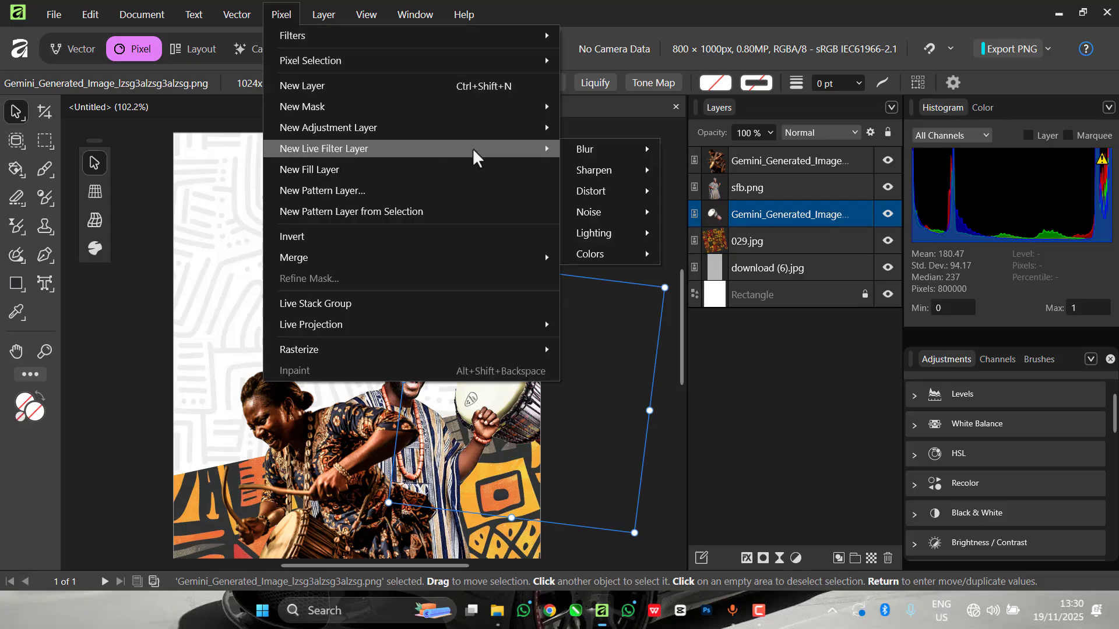
mouse_move(592, 155)
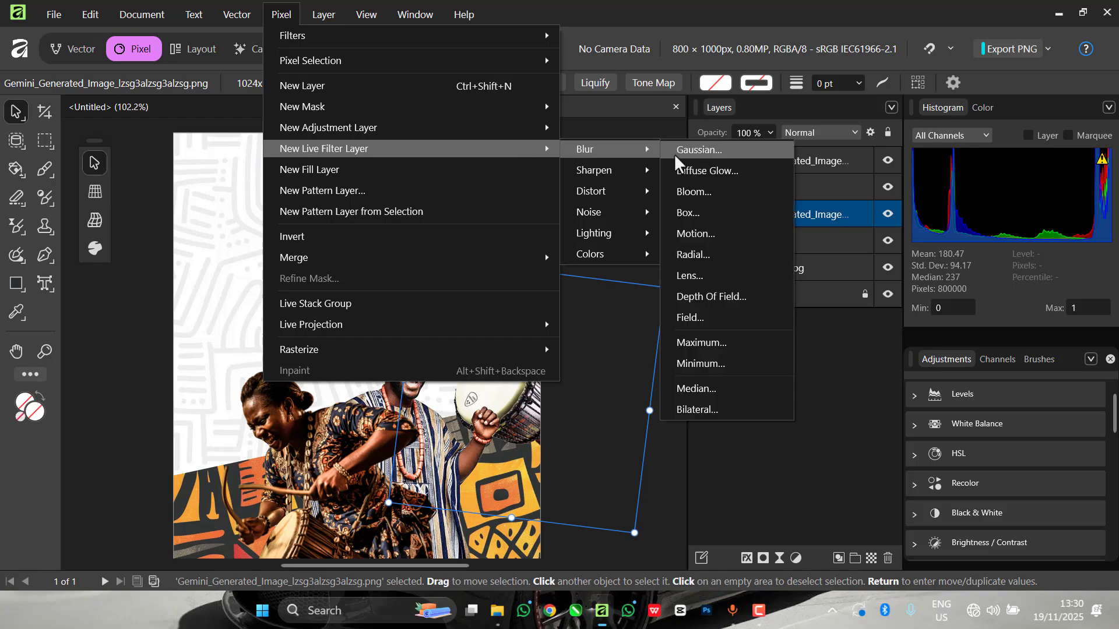
click(700, 232)
drag(529, 381, 676, 291)
drag(555, 362, 611, 364)
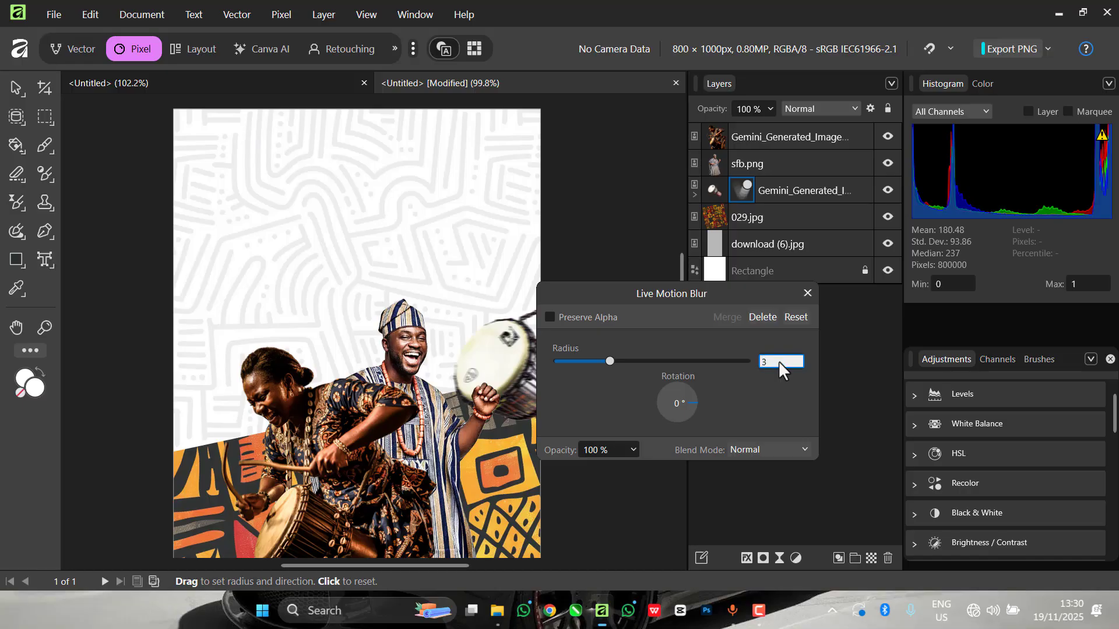
drag(707, 290, 727, 254)
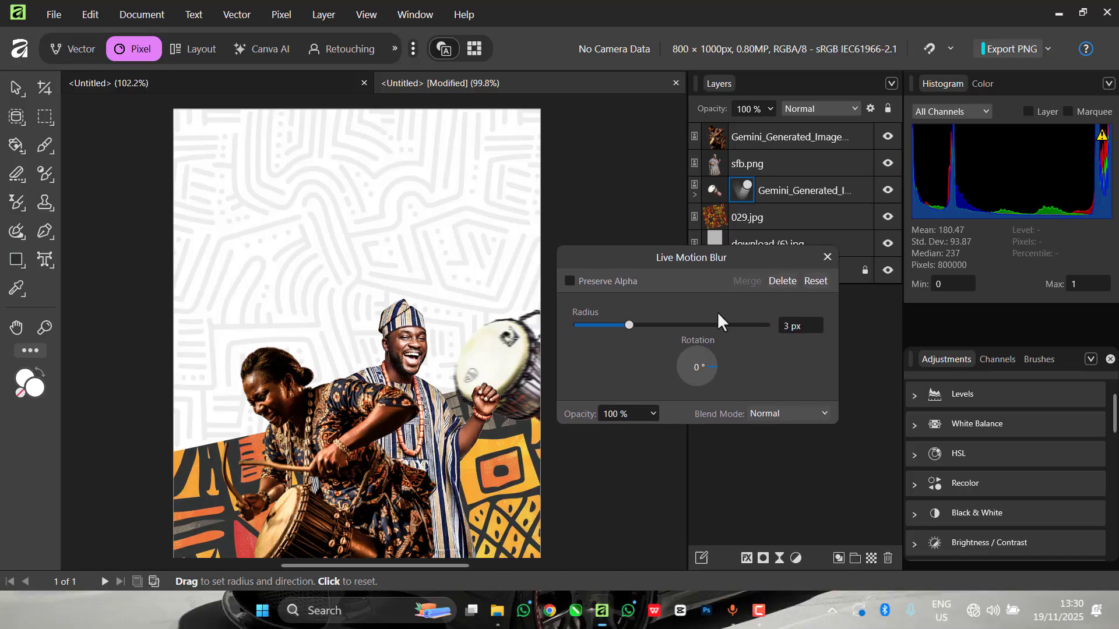
click(826, 256)
scroll(464, 373, down, 3)
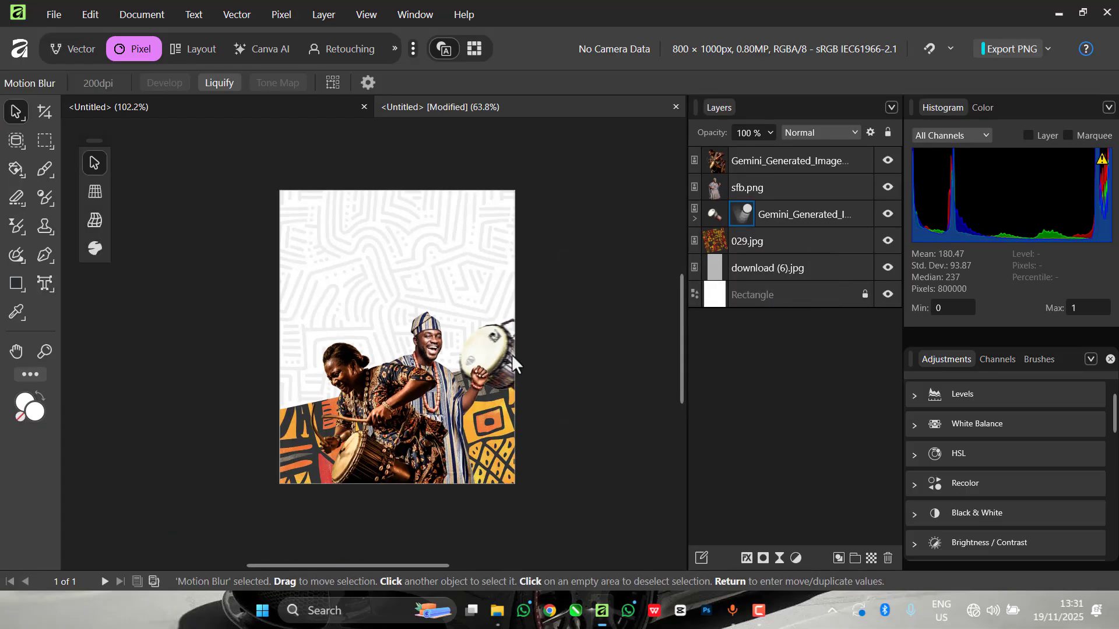
scroll(508, 354, up, 4)
scroll(507, 326, down, 2)
click(505, 323)
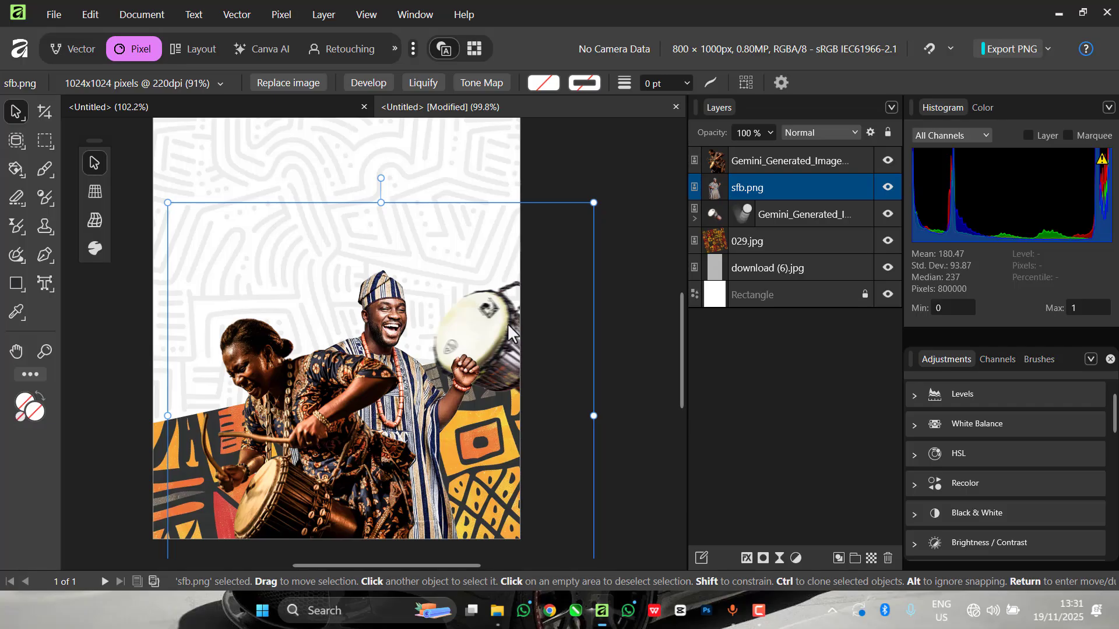
key(ctrl+j)
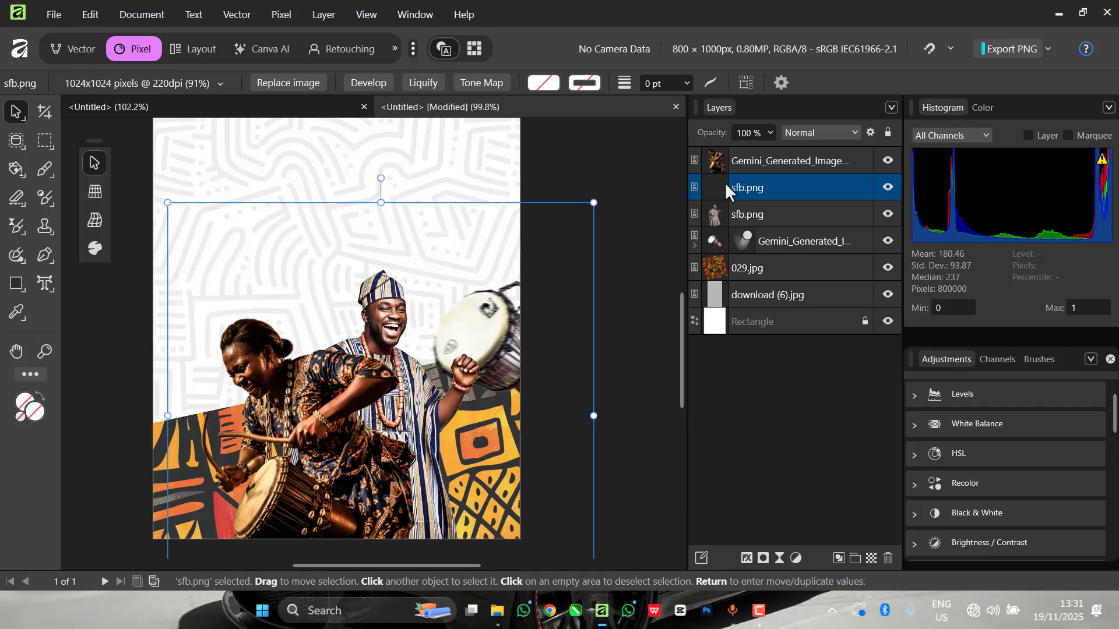
click(757, 183)
click(749, 209)
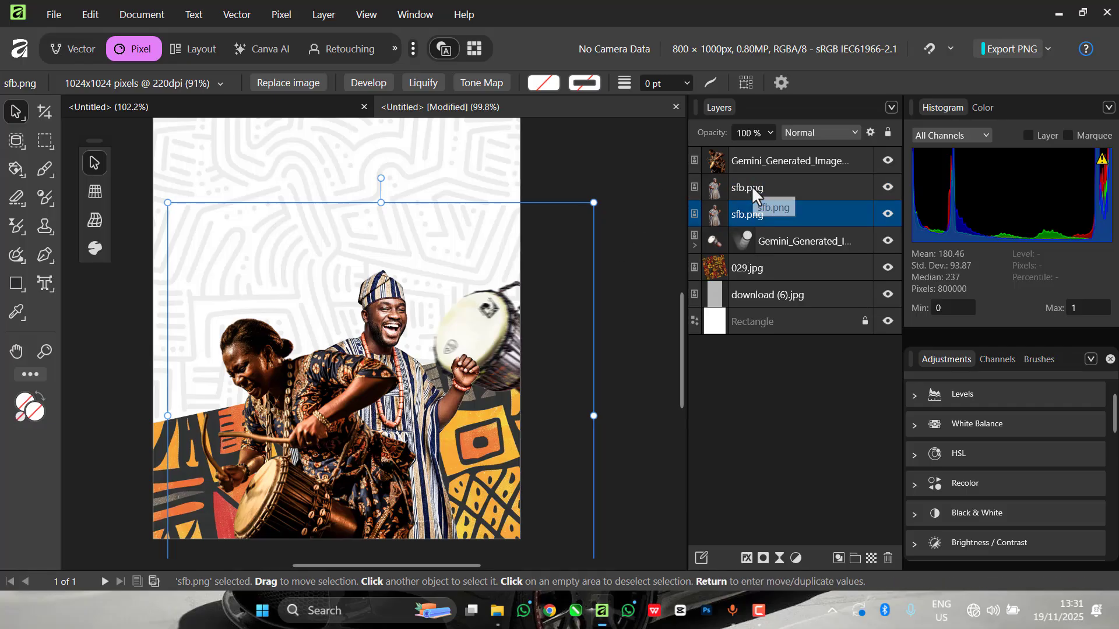
click(750, 184)
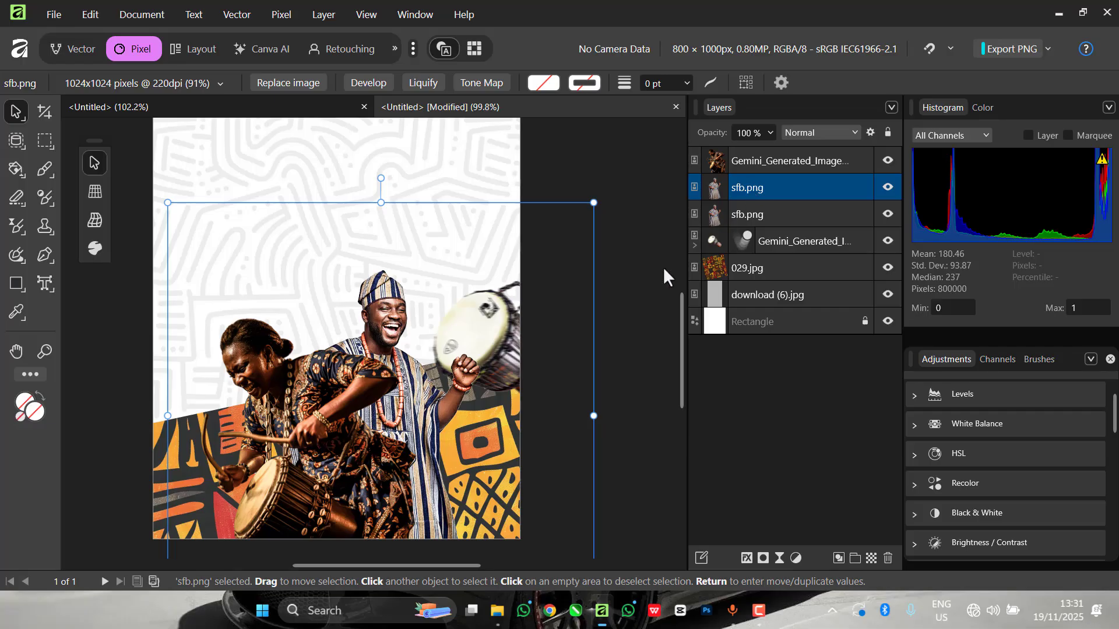
click(823, 188)
key(BackSpace)
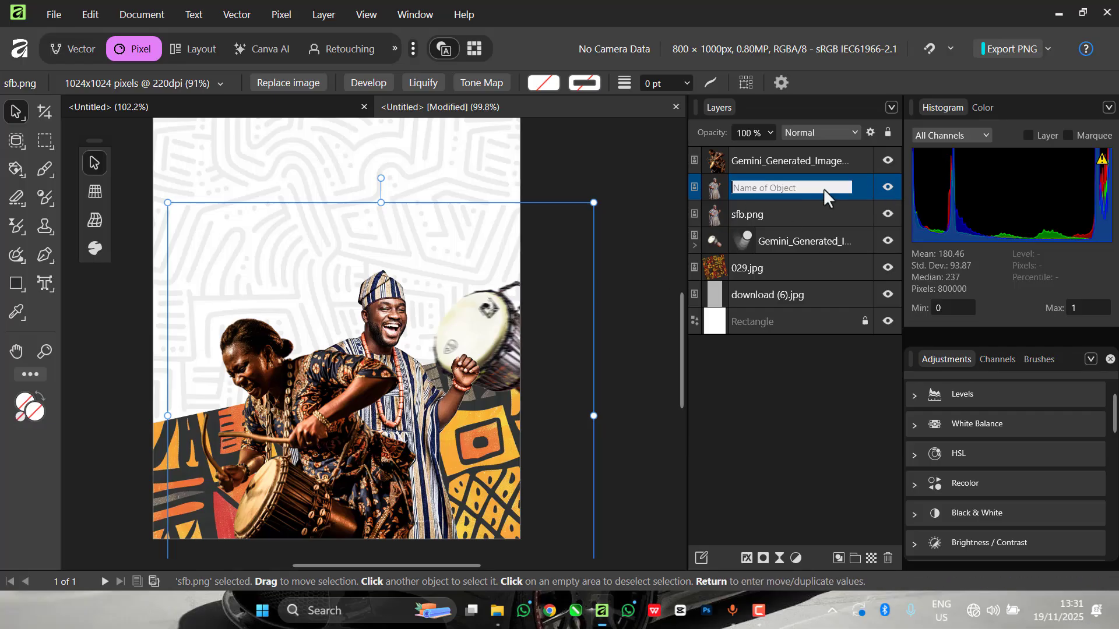
click(862, 178)
key(BackSpace)
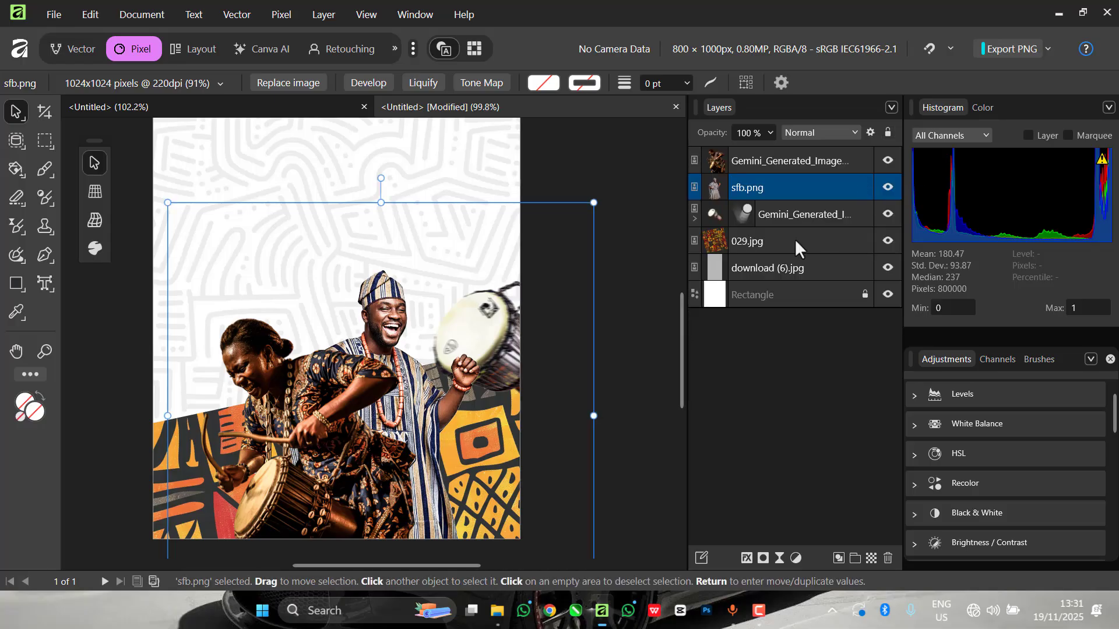
double_click(753, 210)
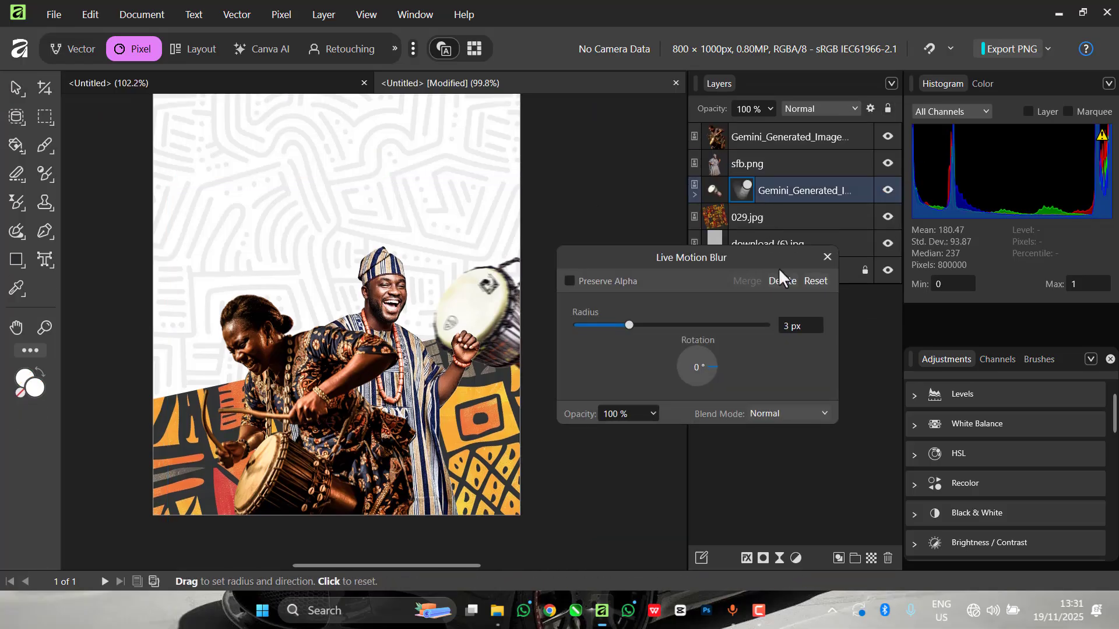
click(826, 257)
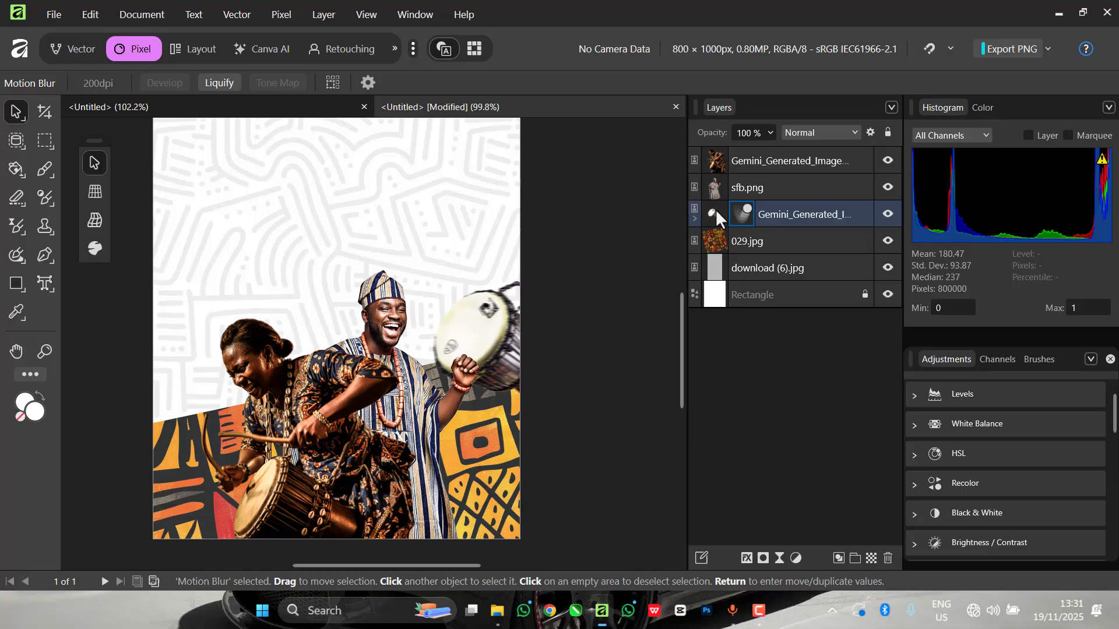
Duplicate the blurred drum, move the copy behind the woman at the page's lower-left edge, rotate it and scale it to 52%.
click(728, 219)
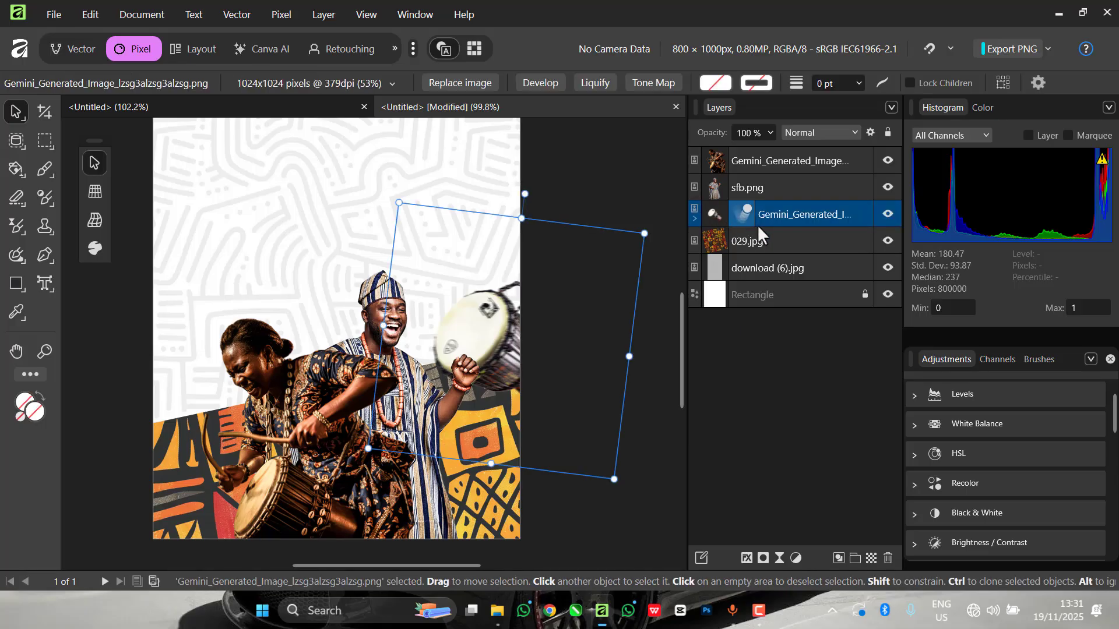
key(ctrl+j)
scroll(565, 273, down, 3)
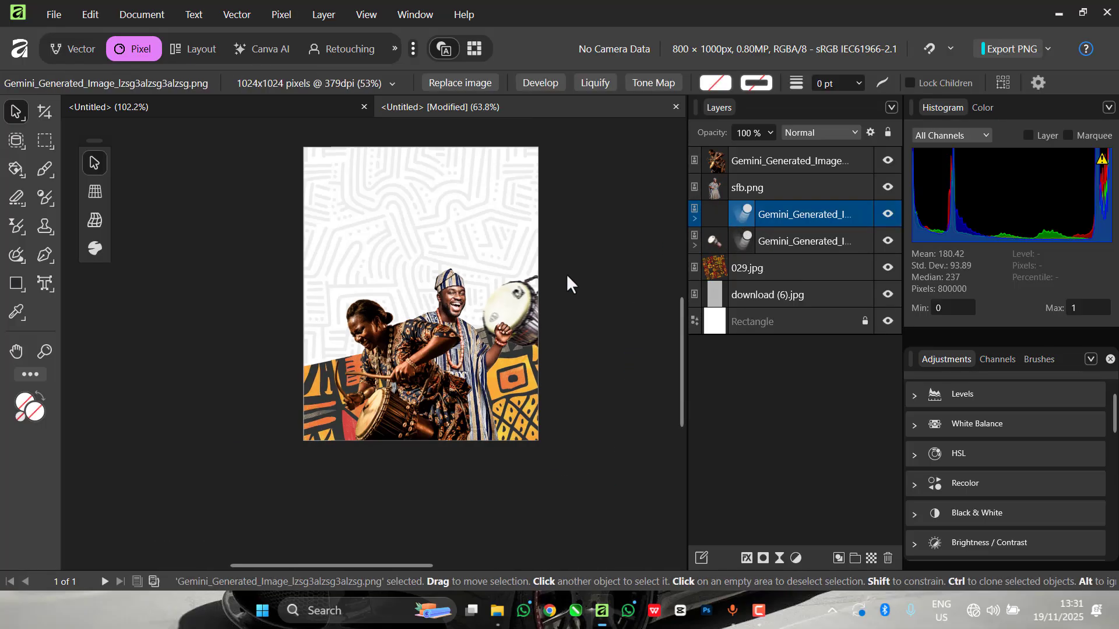
drag(566, 283, 311, 367)
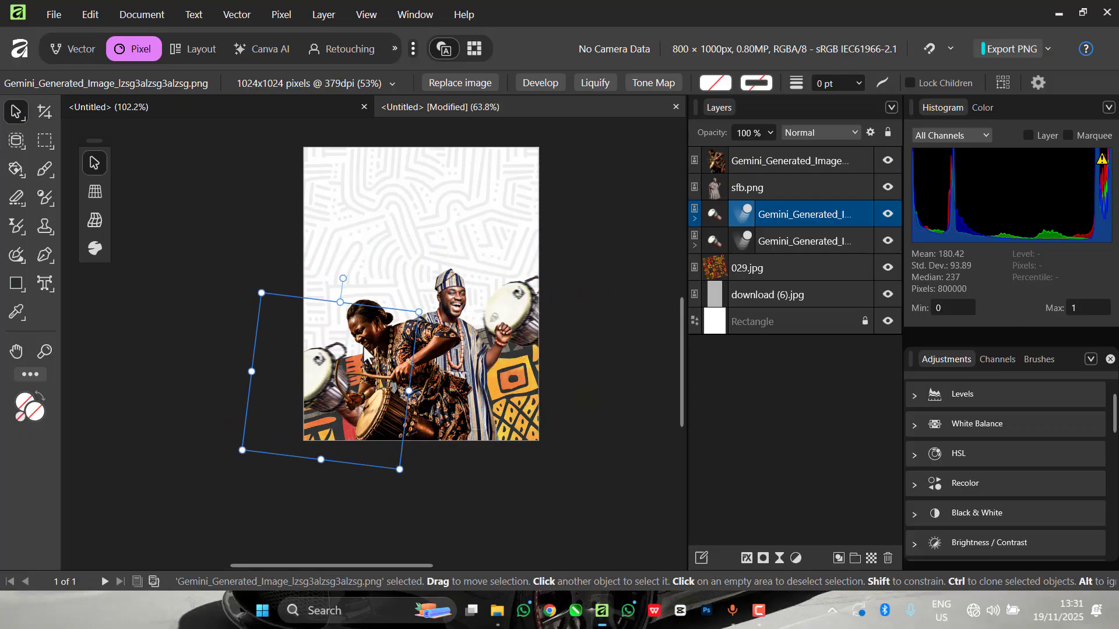
drag(343, 278, 340, 412)
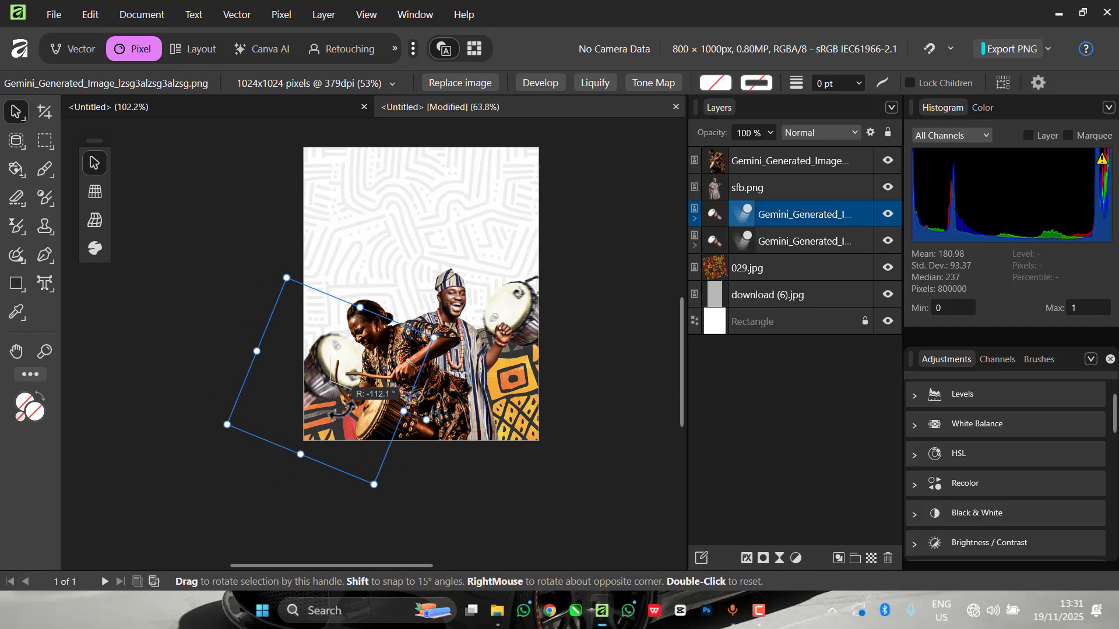
drag(328, 365, 330, 385)
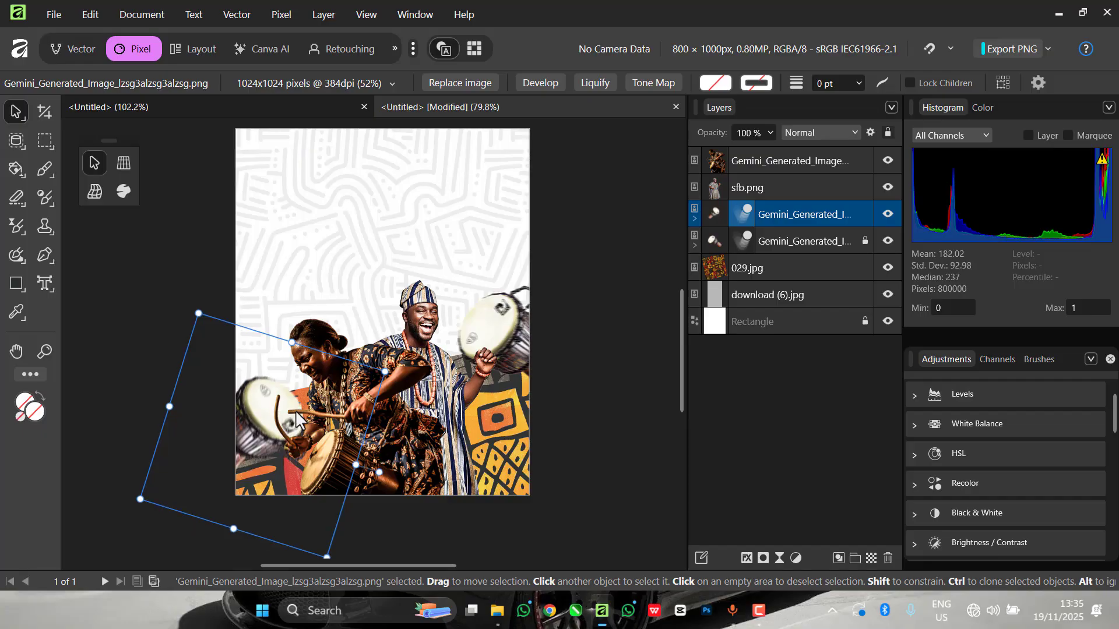
scroll(360, 310, down, 2)
scroll(393, 327, up, 3)
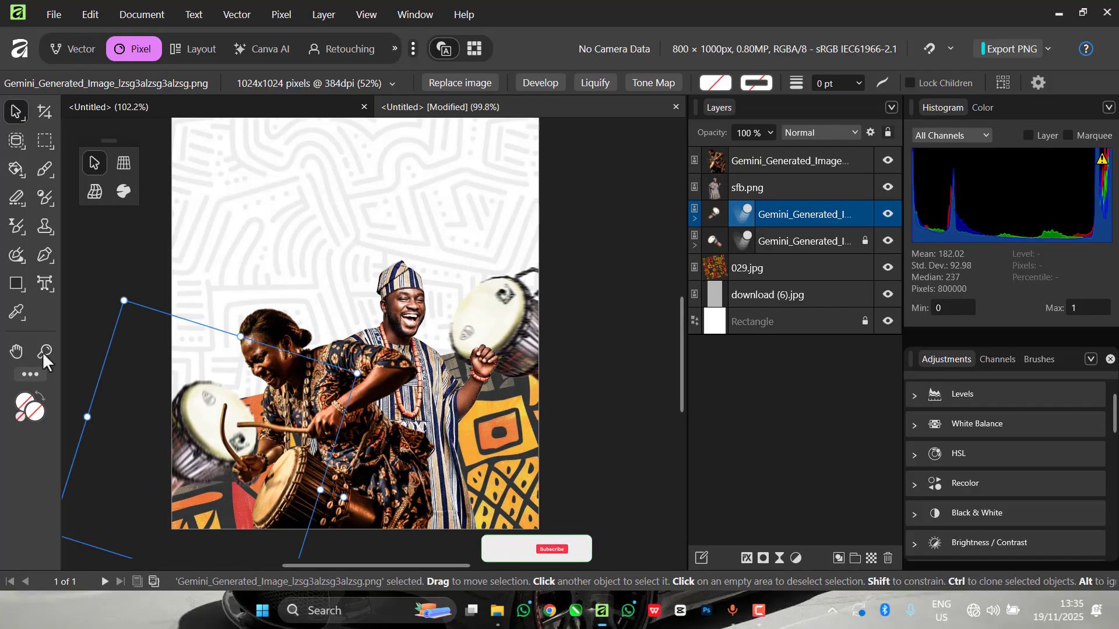
click(267, 257)
click(181, 423)
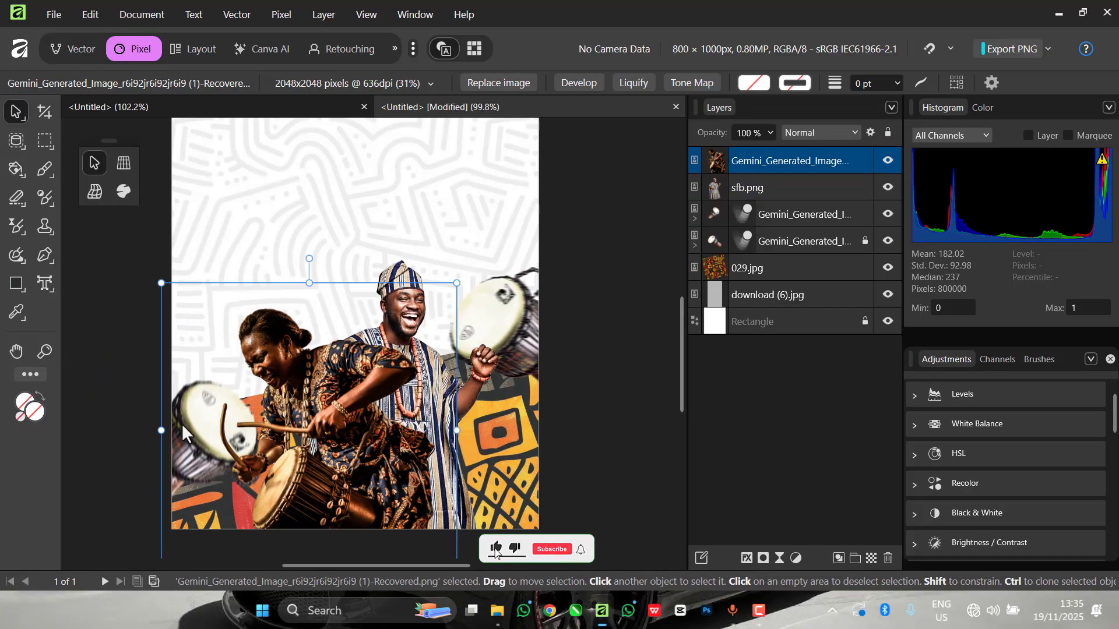
click(250, 282)
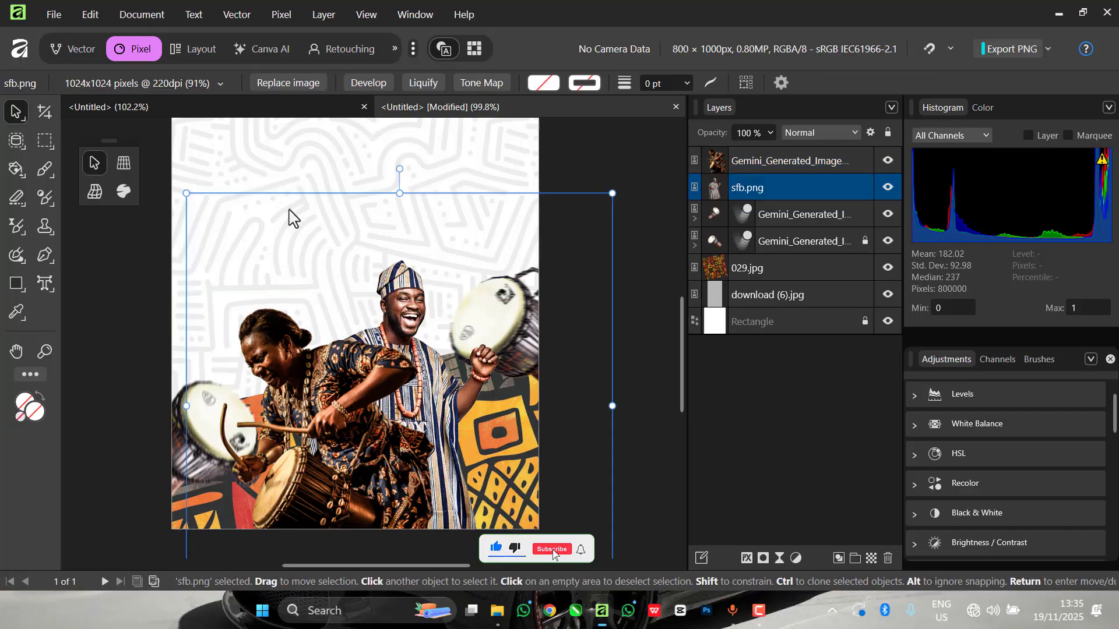
Duplicate the lower-left drum, move the copy up to the page's upper-left area and scale it to 58%.
click(844, 214)
key(ctrl+j)
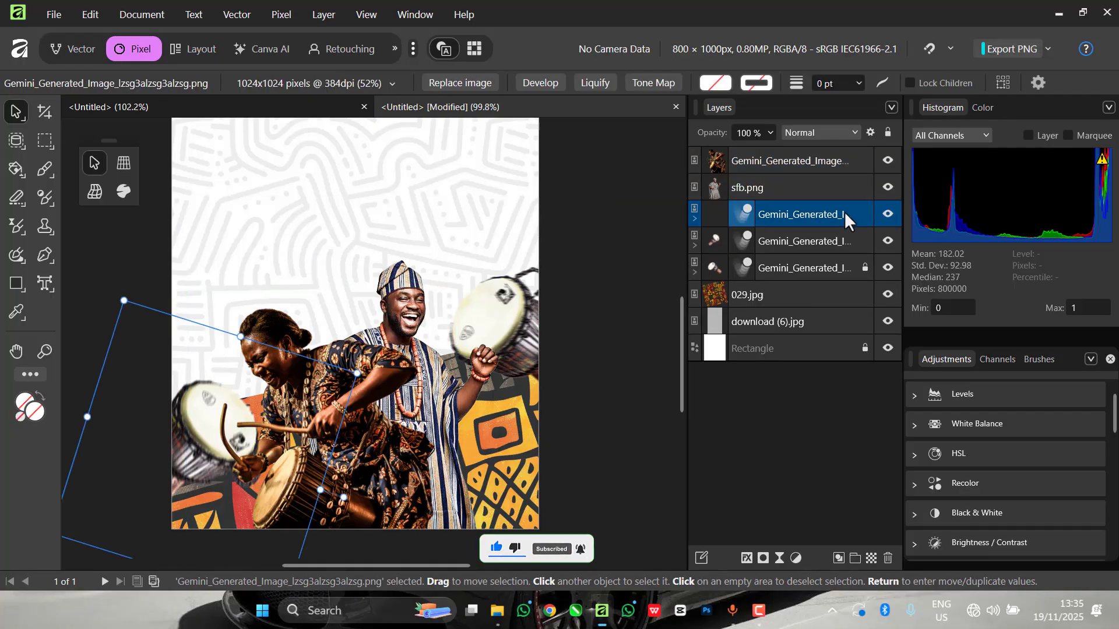
scroll(537, 373, down, 3)
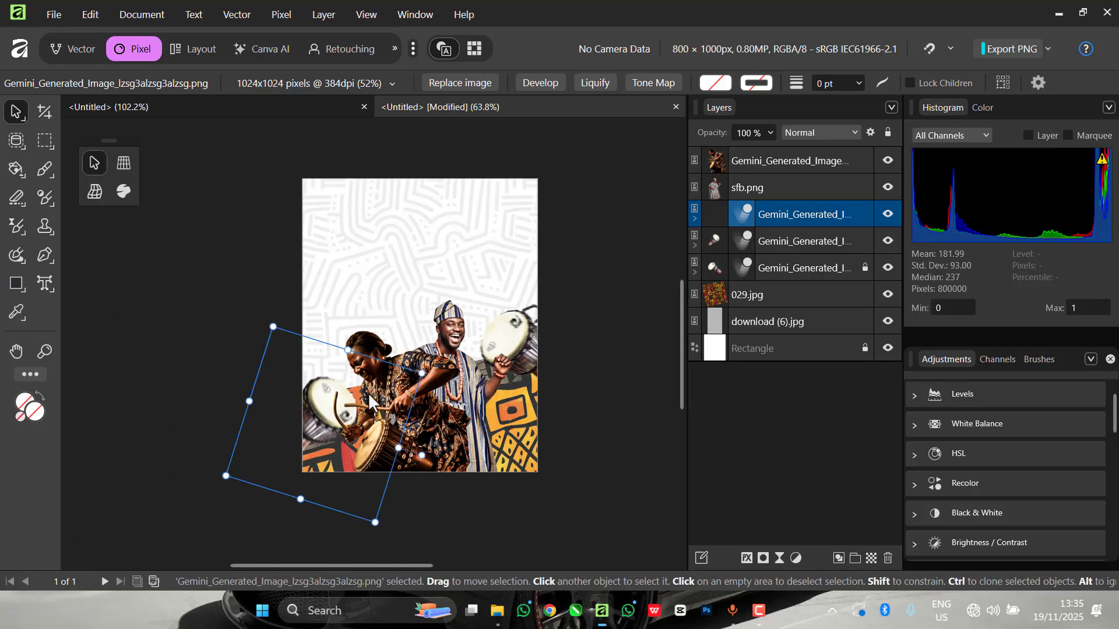
drag(324, 325, 331, 138)
scroll(329, 200, up, 4)
scroll(330, 201, down, 4)
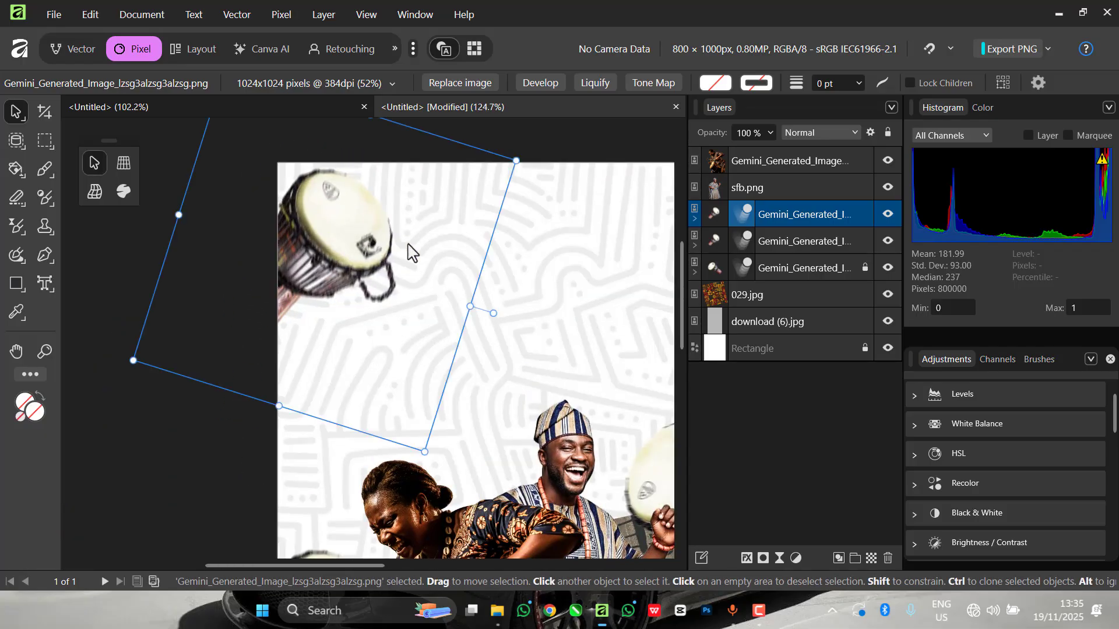
drag(440, 335, 454, 361)
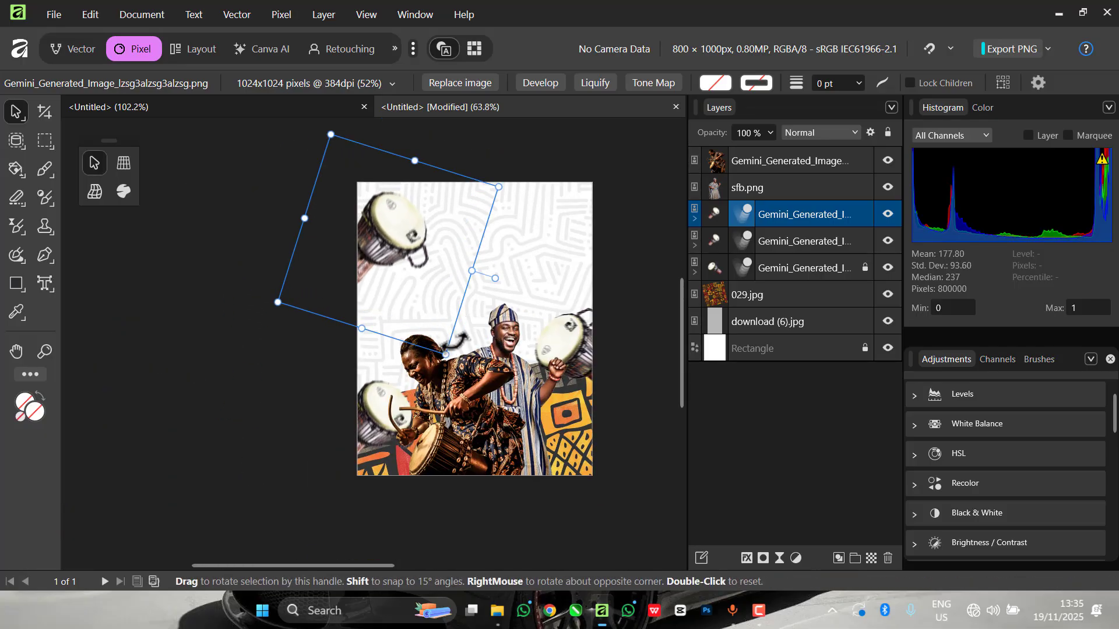
Rotate the upper drum copy clockwise and shift it so the page's top-left corner crops it.
drag(408, 251, 398, 225)
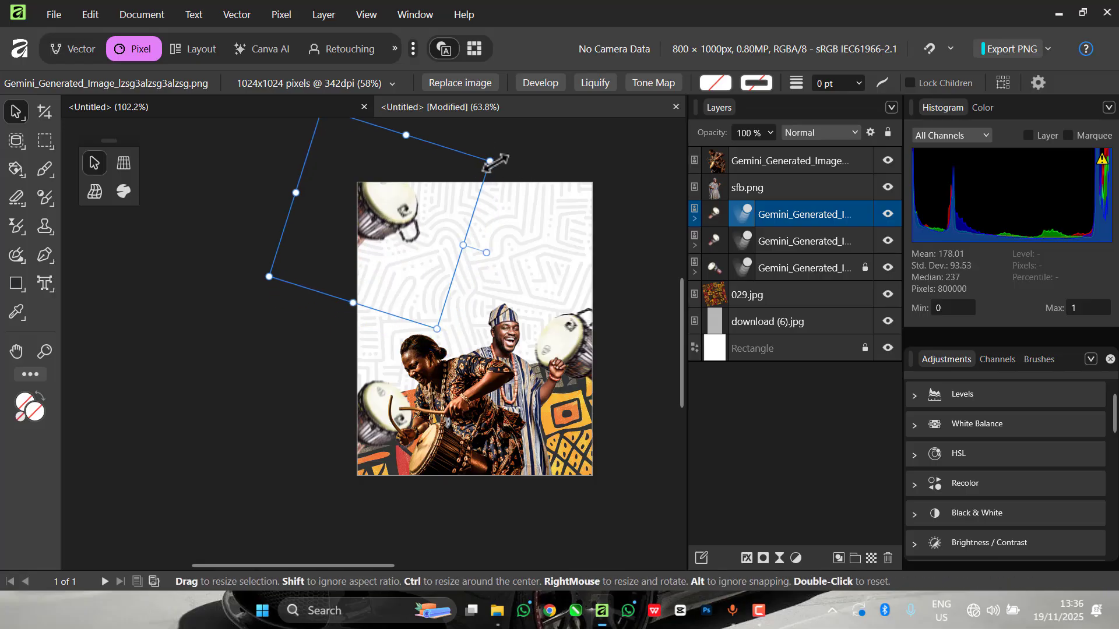
drag(497, 165, 498, 307)
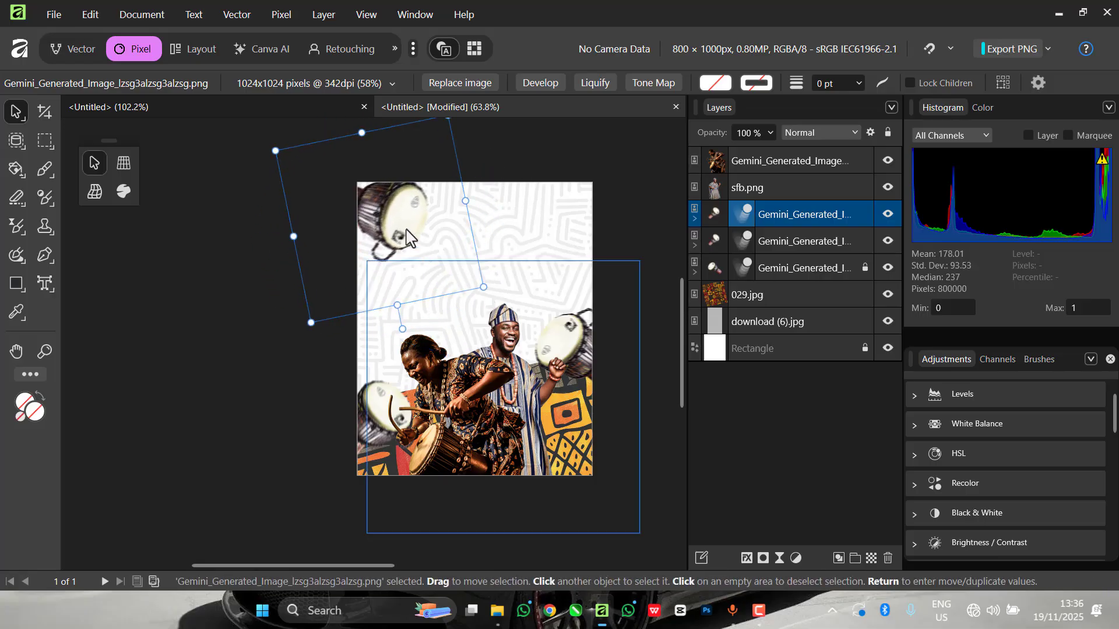
mouse_move(406, 230)
mouse_down()
mouse_move(393, 216)
mouse_move(395, 231)
mouse_up()
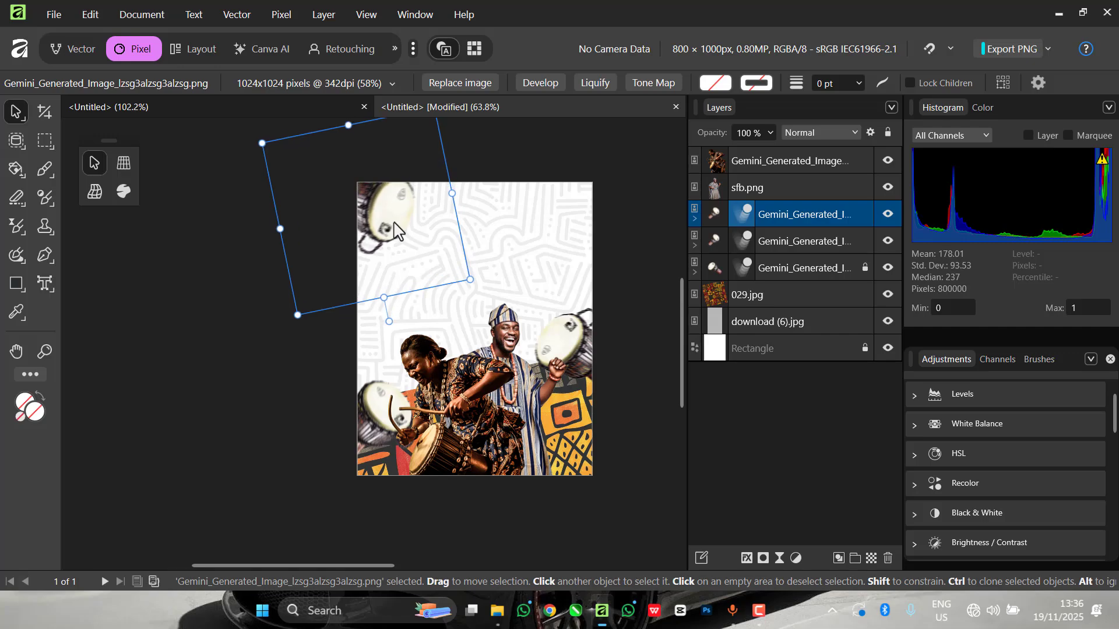
Duplicate the download (6).jpg background pattern in place, undoing any shift of the copy.
scroll(442, 178, up, 3)
click(430, 192)
scroll(322, 274, down, 2)
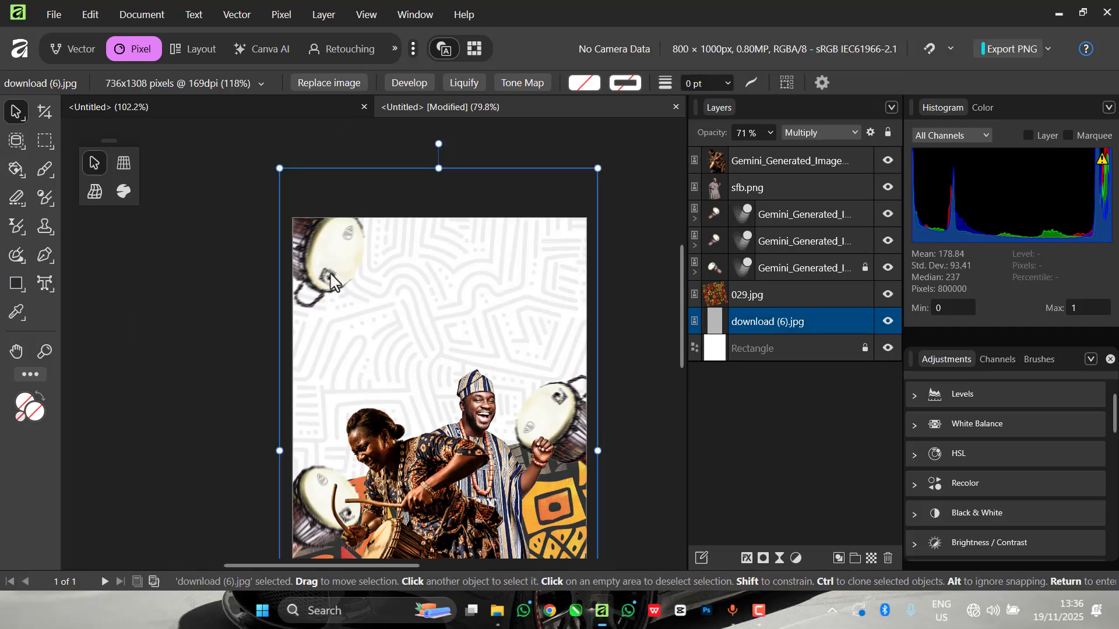
key(ctrl+j)
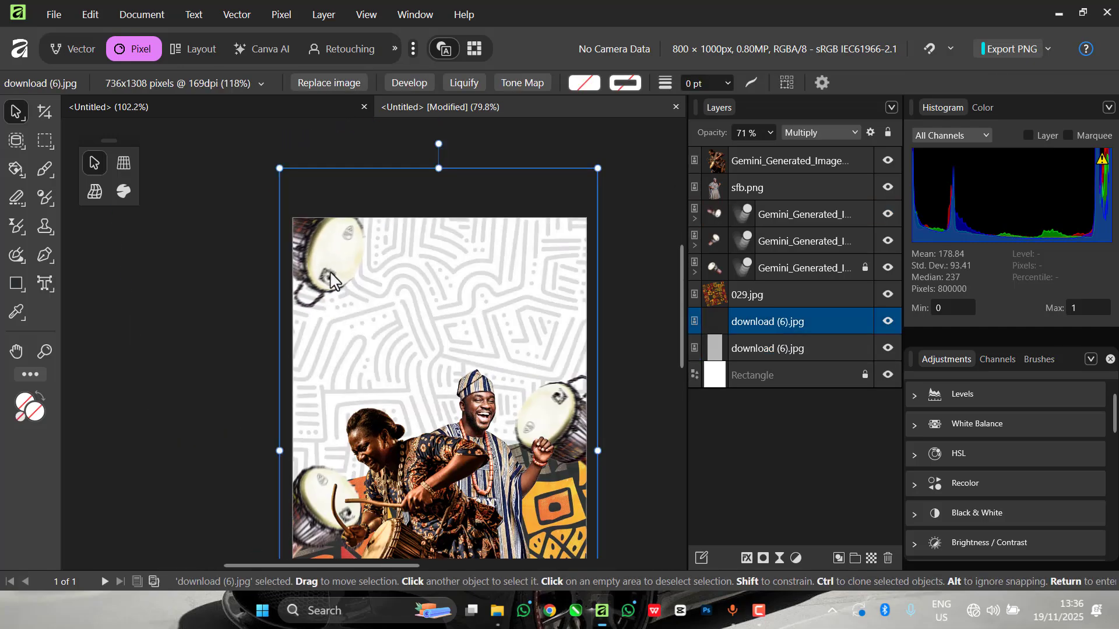
mouse_move(335, 269)
mouse_down()
mouse_move(382, 267)
mouse_move(357, 279)
mouse_move(351, 257)
mouse_up()
key(ctrl+z)
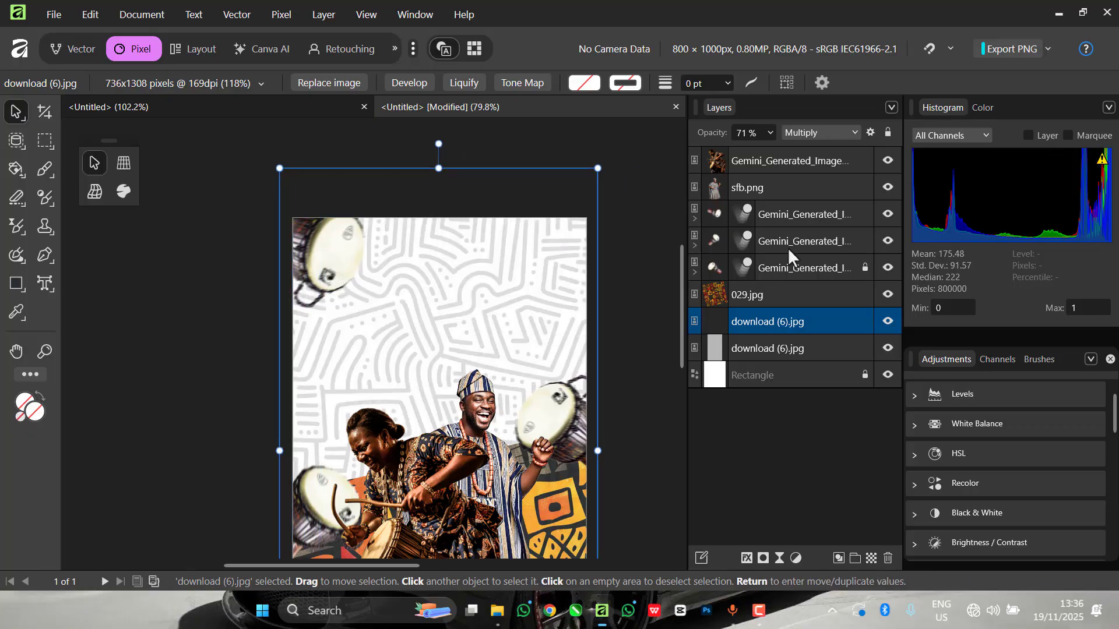
Duplicate the upper-left blurred drum, move the copy to the page's top-right corner, rotate it and scale it to 41%.
click(793, 221)
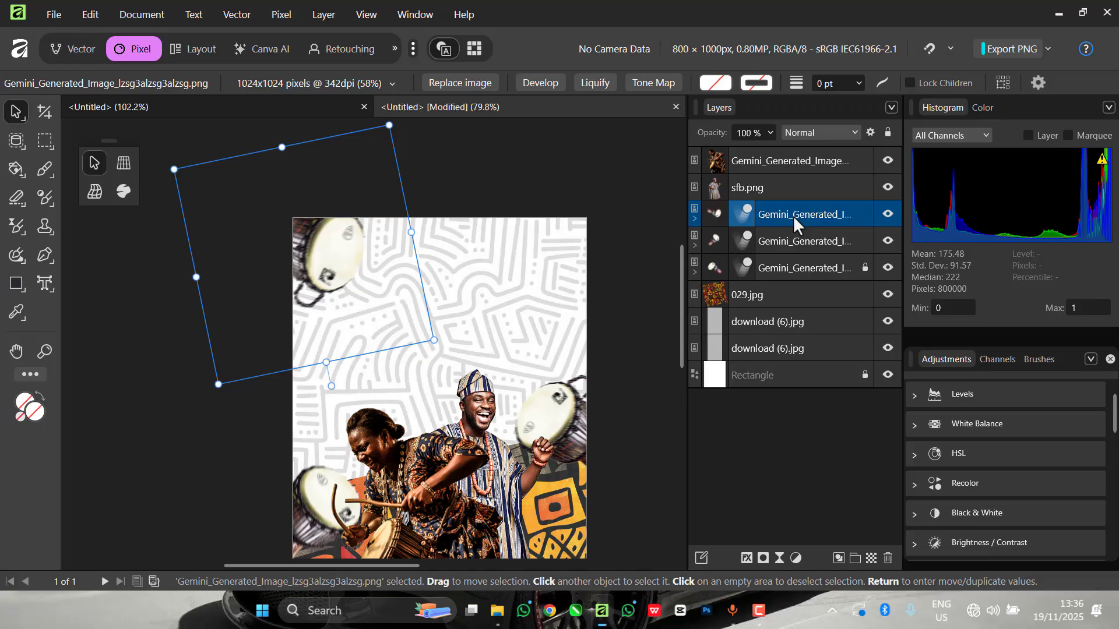
key(ctrl+j)
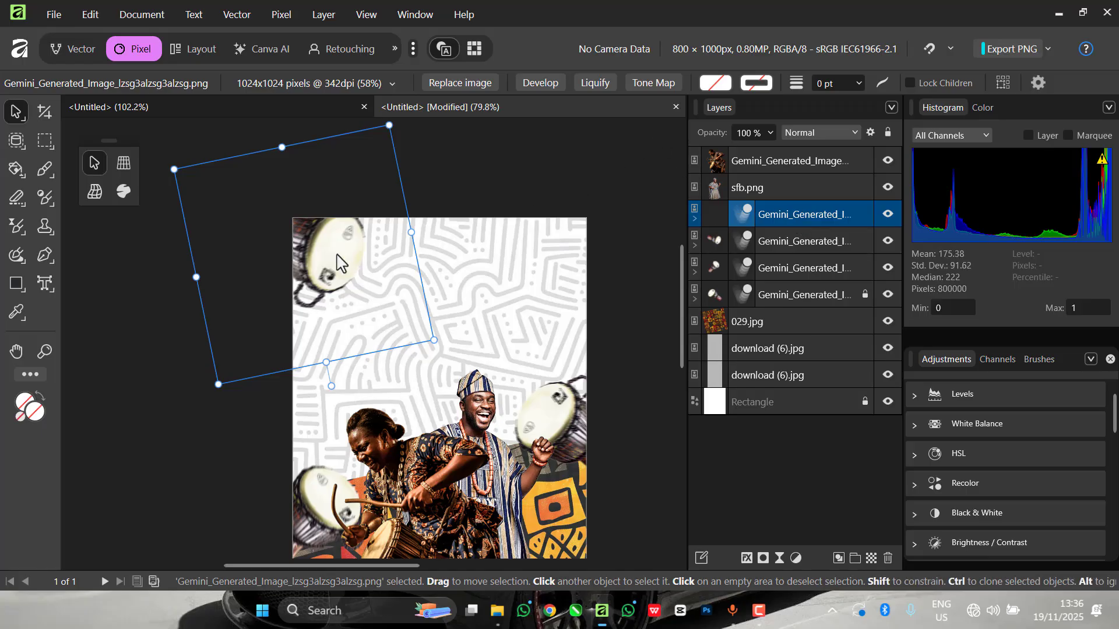
drag(398, 260, 599, 253)
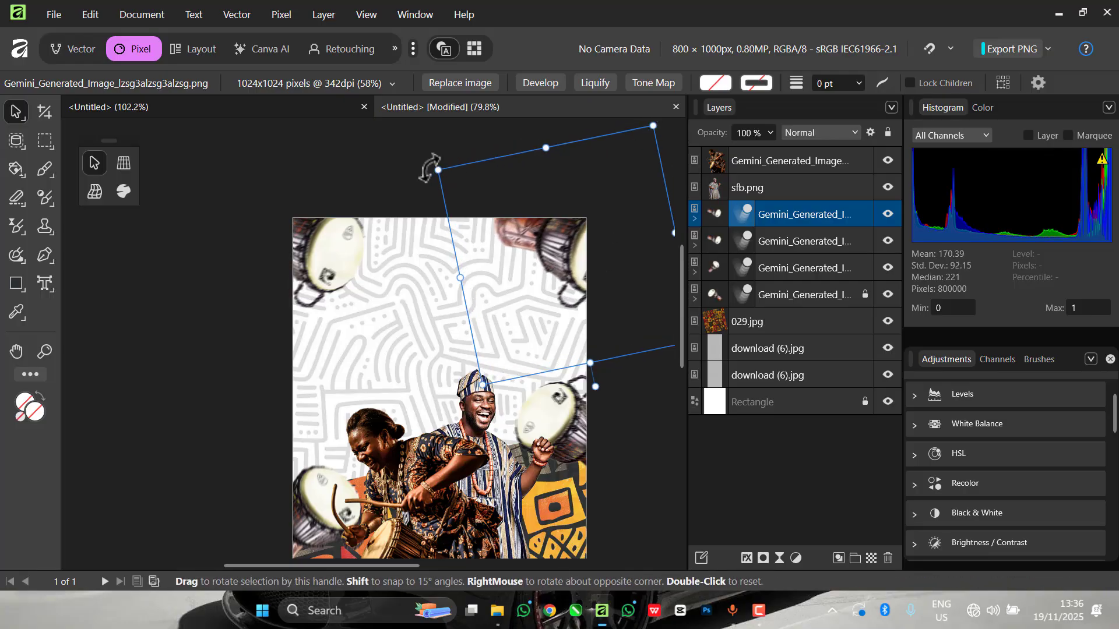
drag(429, 165, 542, 310)
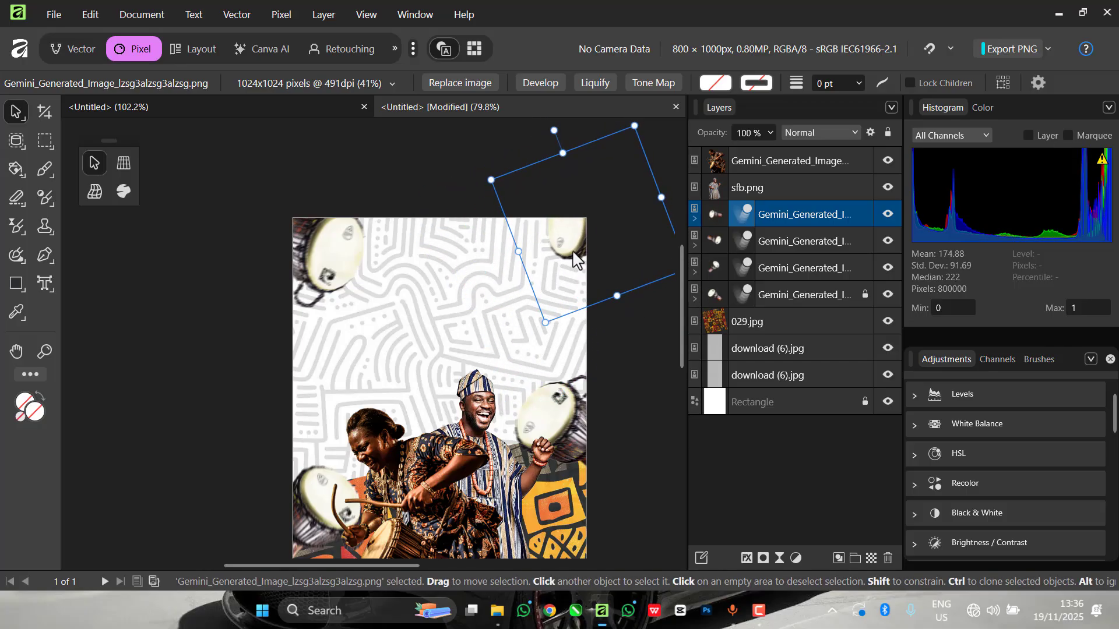
Delete the Motion Blur filter from the drum copy in the page's top-right corner.
scroll(543, 441, up, 2)
scroll(543, 441, up, 1)
scroll(562, 245, down, 1)
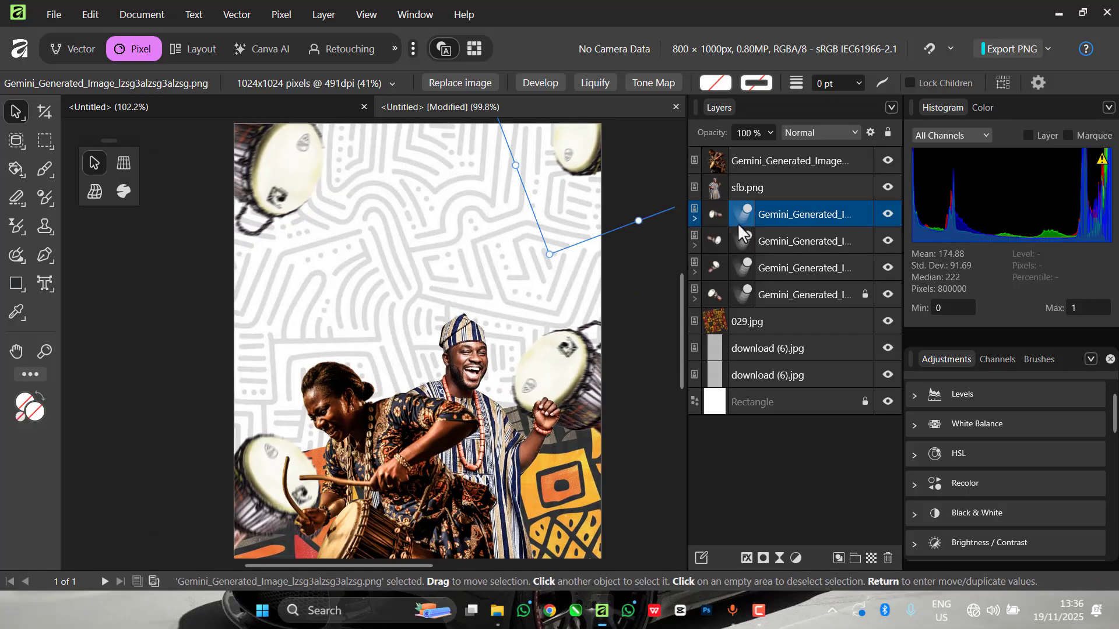
click(695, 219)
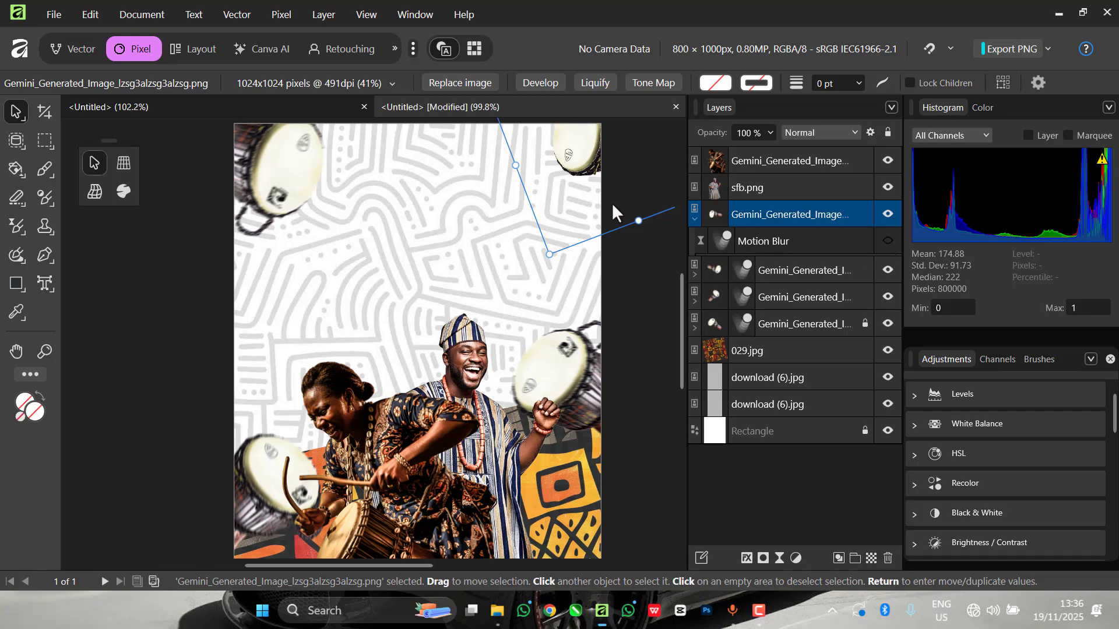
click(249, 477)
click(824, 238)
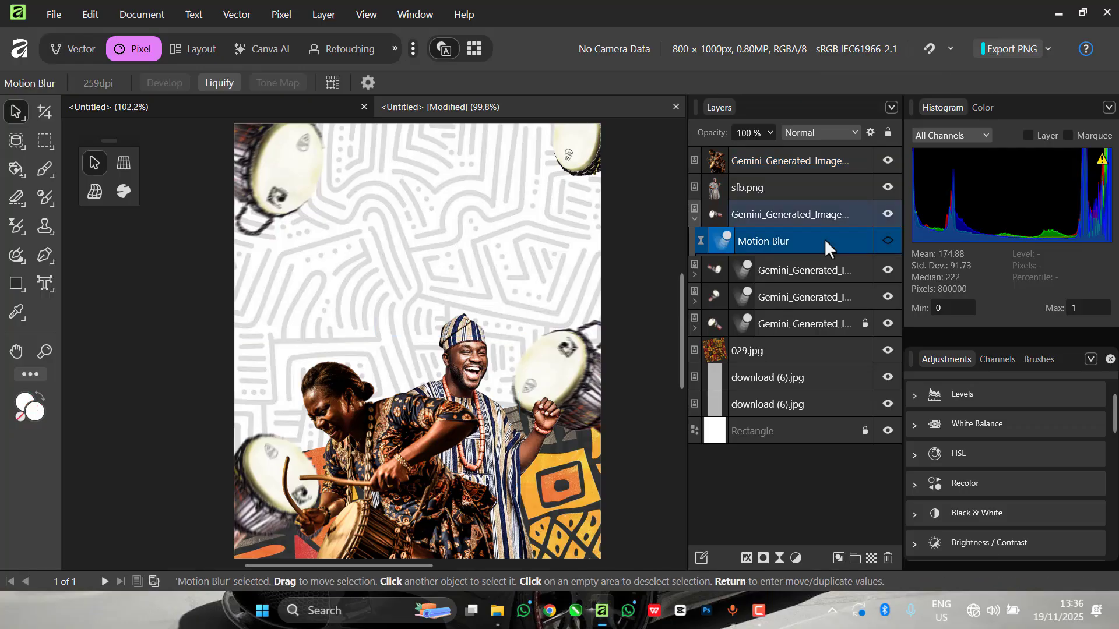
key(Delete)
click(272, 487)
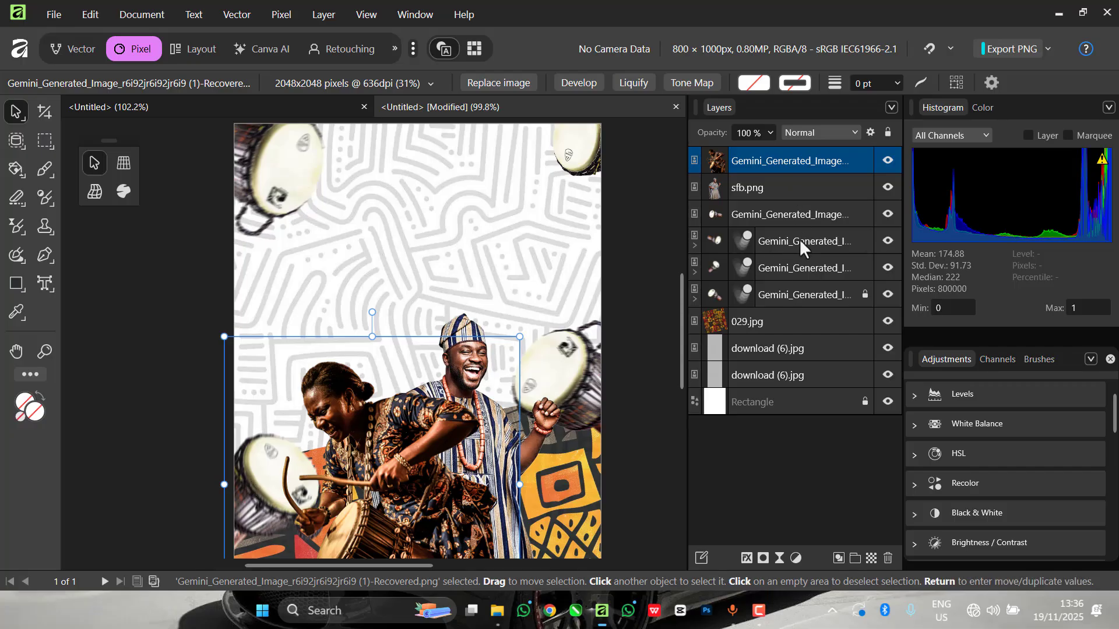
Compare the lower-left drum with its Motion Blur filter hidden and shown.
click(888, 261)
click(865, 294)
click(693, 271)
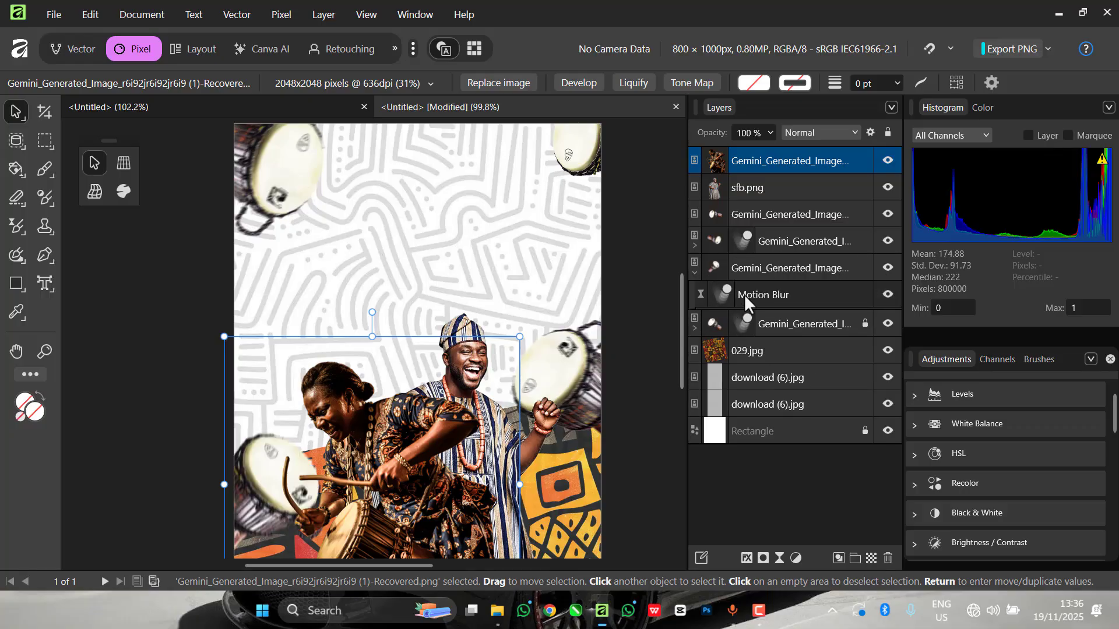
click(886, 294)
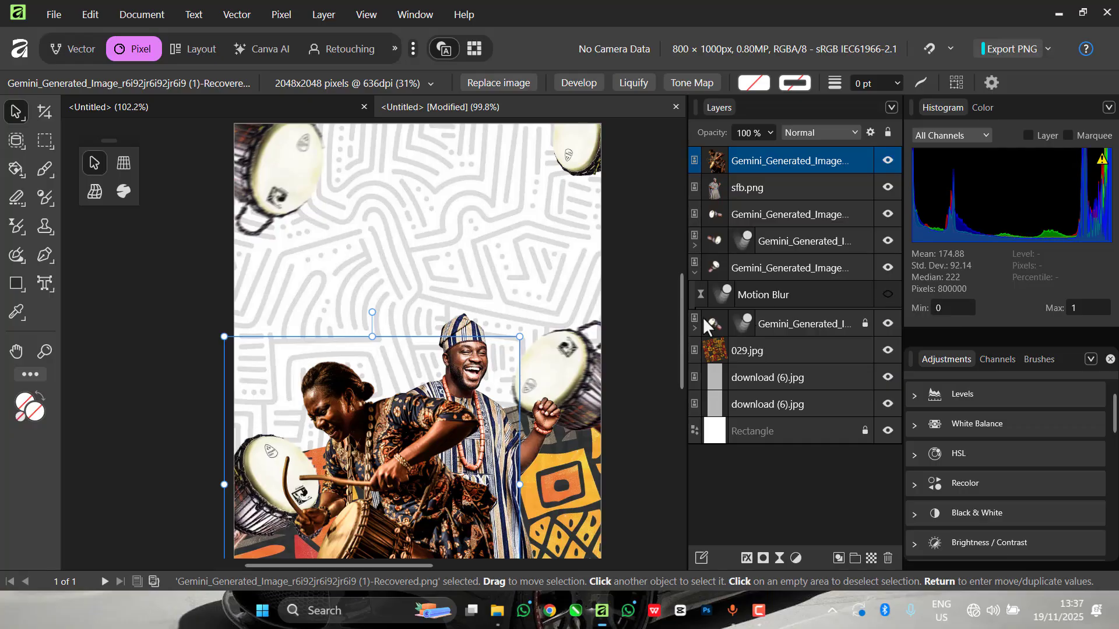
click(886, 294)
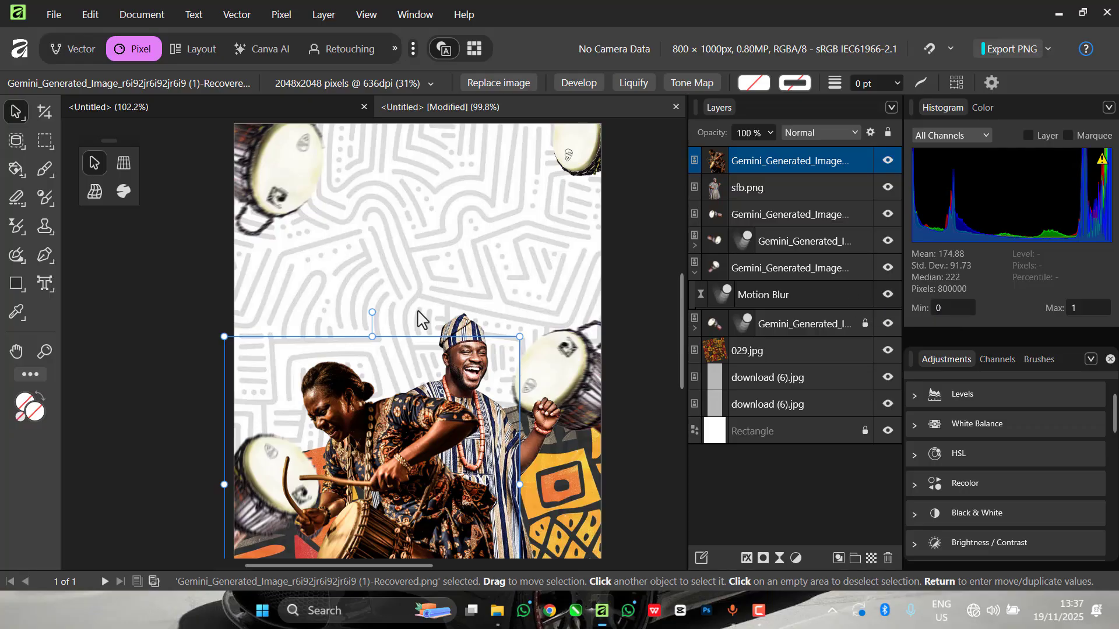
scroll(417, 334, down, 2)
scroll(406, 300, up, 2)
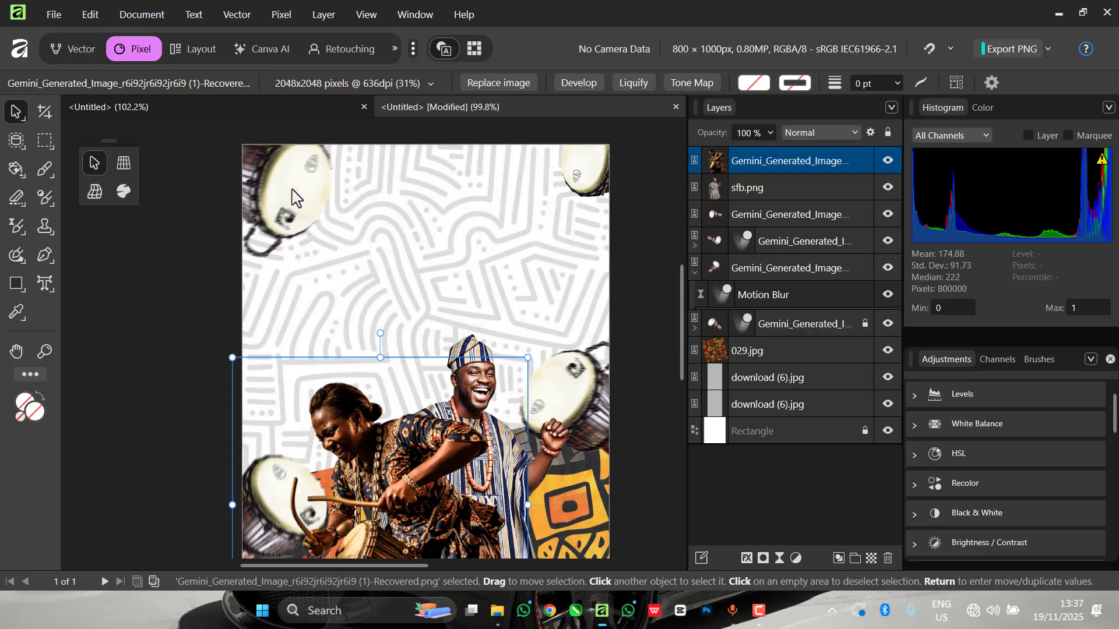
Expand the upper-left drum's layer to inspect its Motion Blur filter, and review the whole page with nothing selected.
click(758, 239)
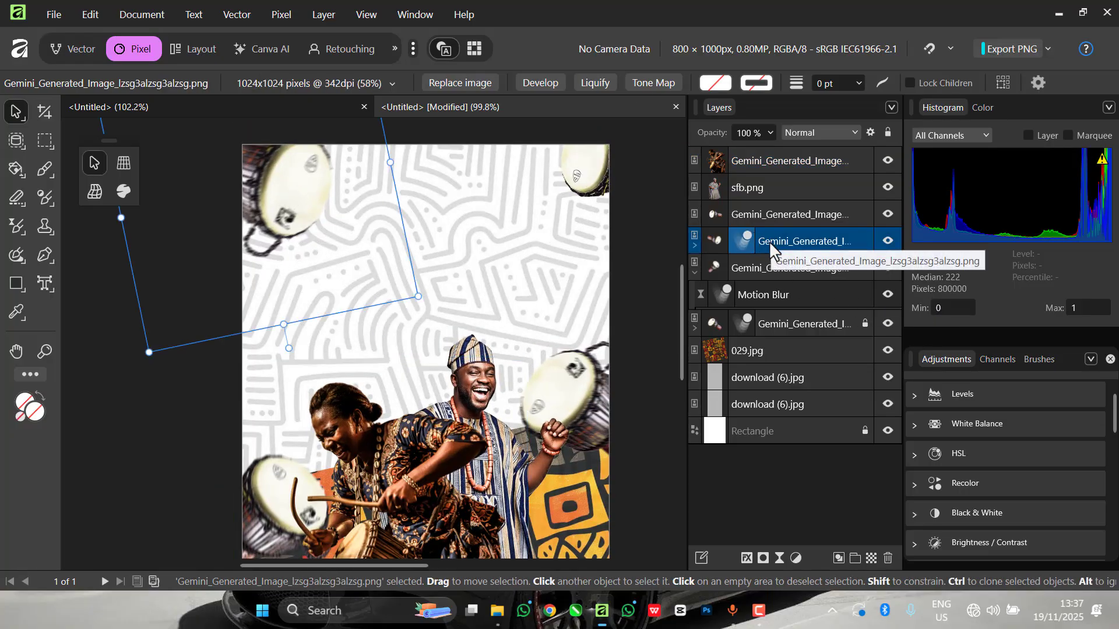
click(694, 245)
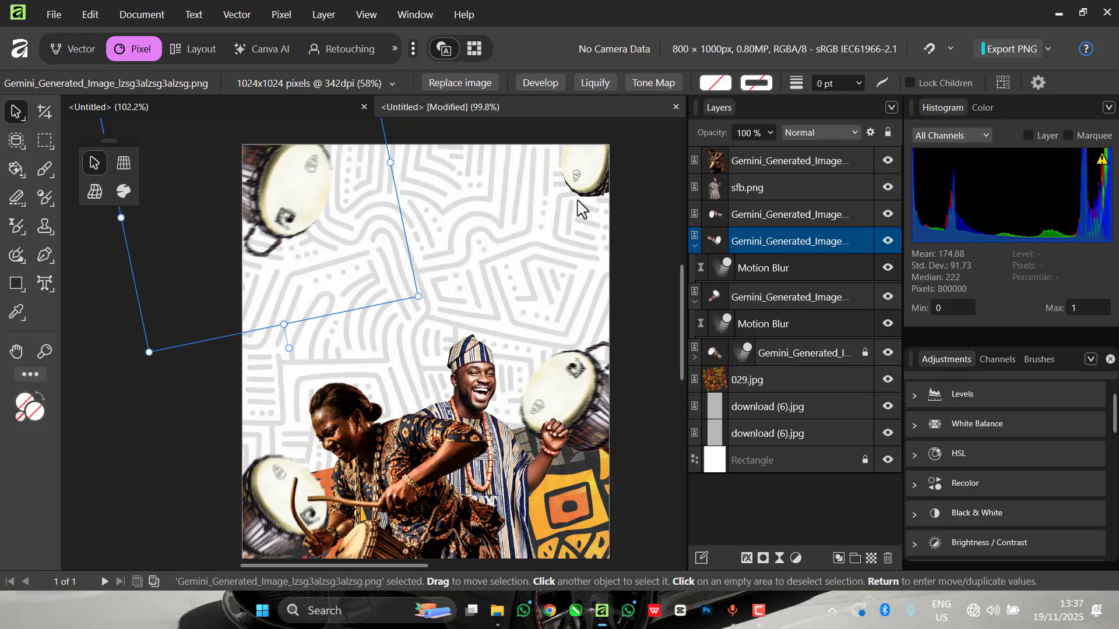
click(578, 220)
click(197, 198)
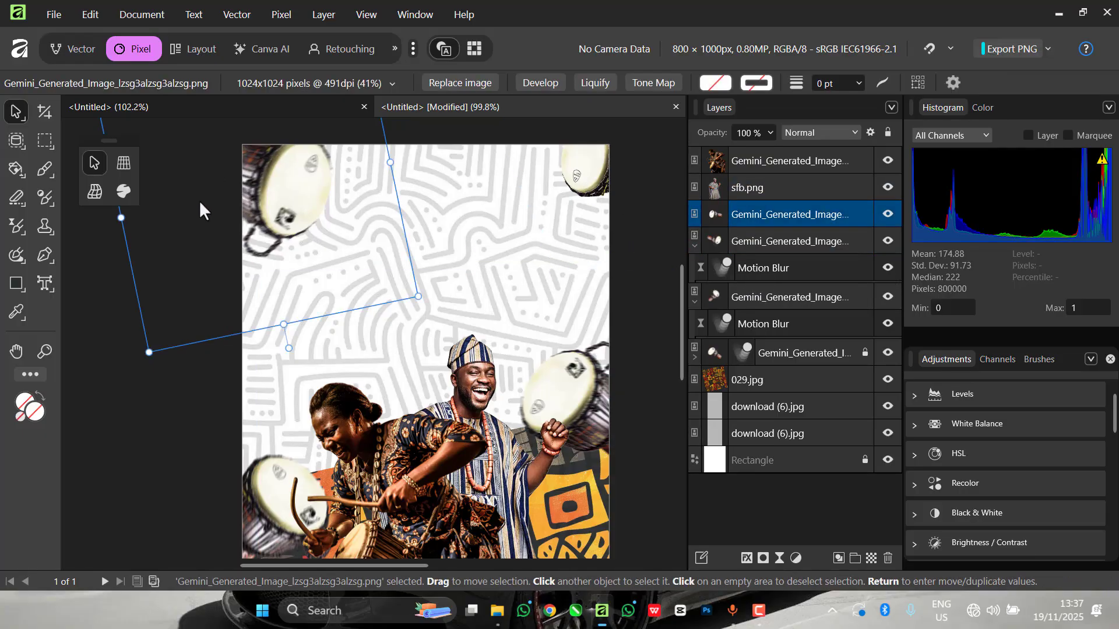
scroll(362, 228, down, 3)
scroll(390, 214, up, 1)
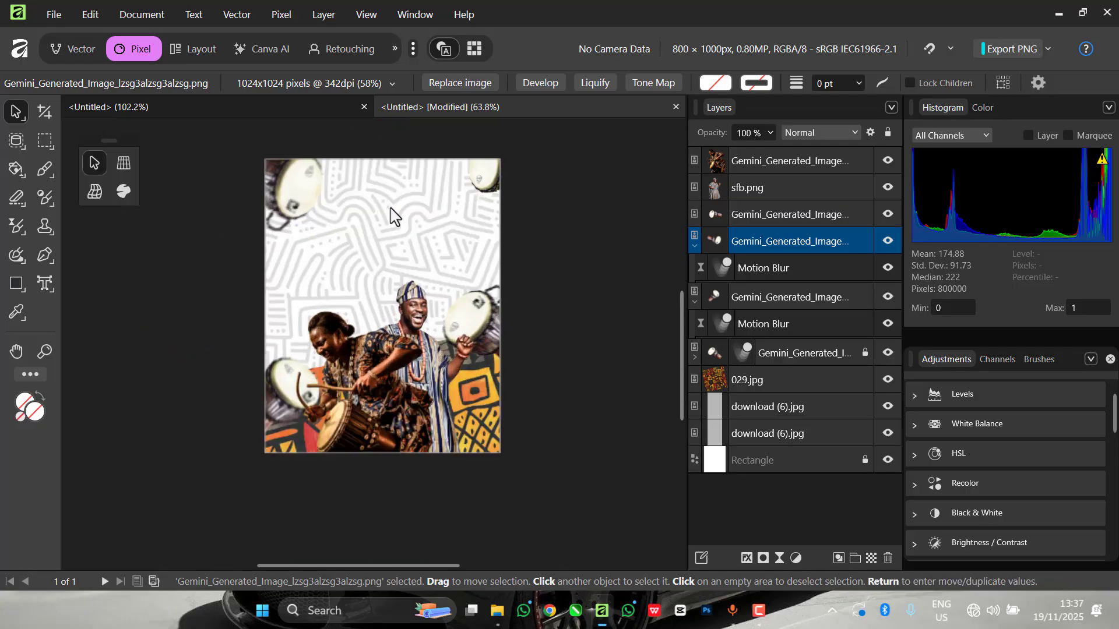
click(392, 152)
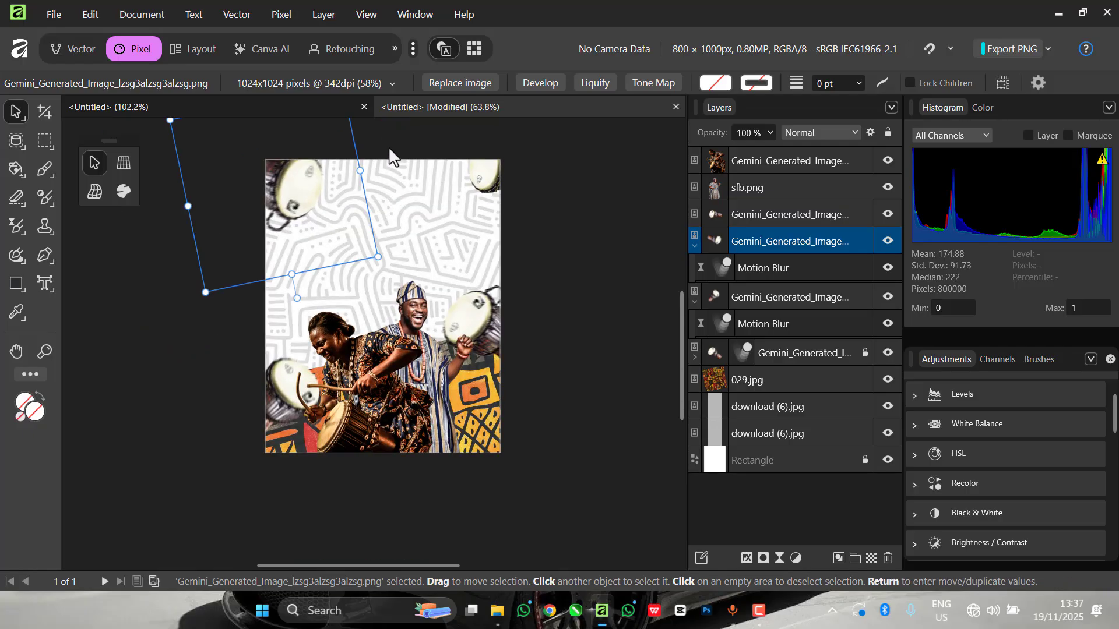
click(593, 338)
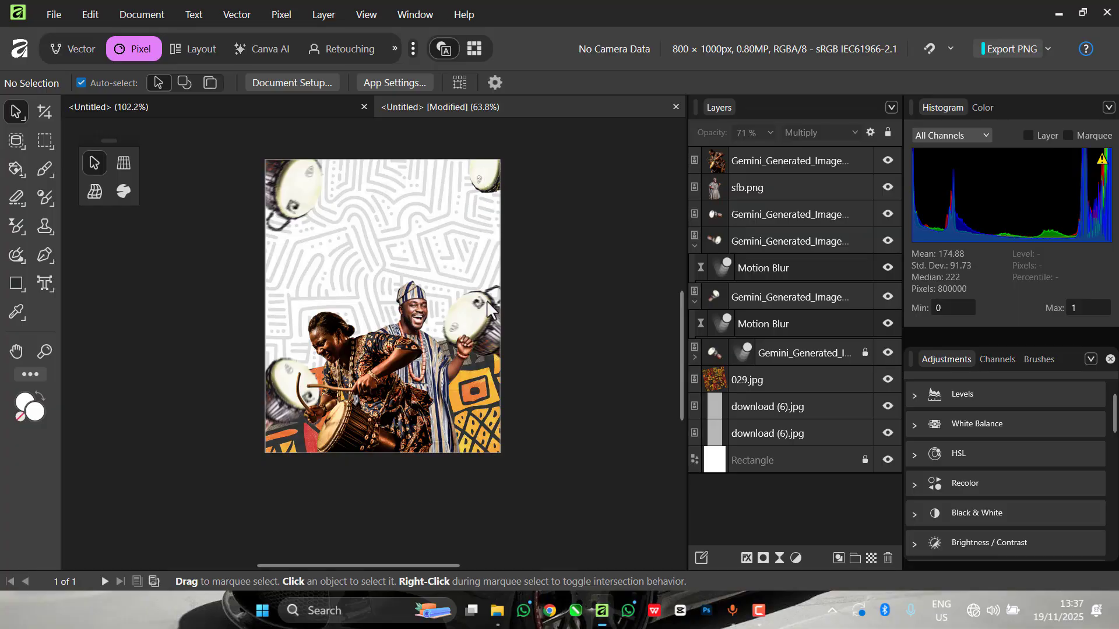
Move the man cut-out (sfb.png) slightly up and to the right behind the woman.
click(489, 321)
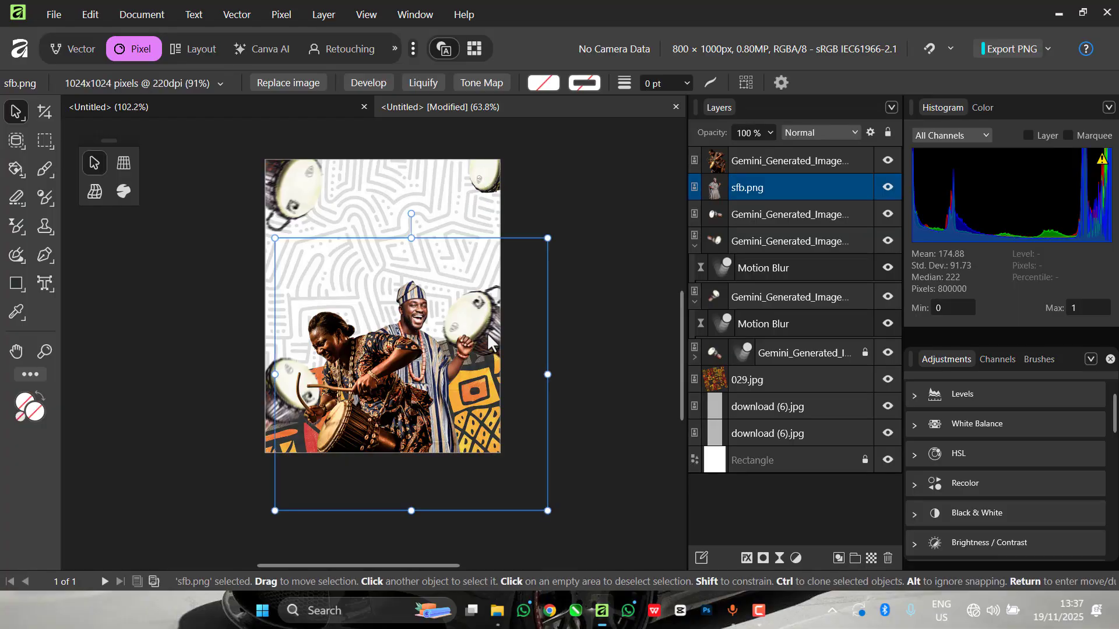
drag(487, 332, 485, 332)
drag(420, 313, 436, 304)
click(557, 308)
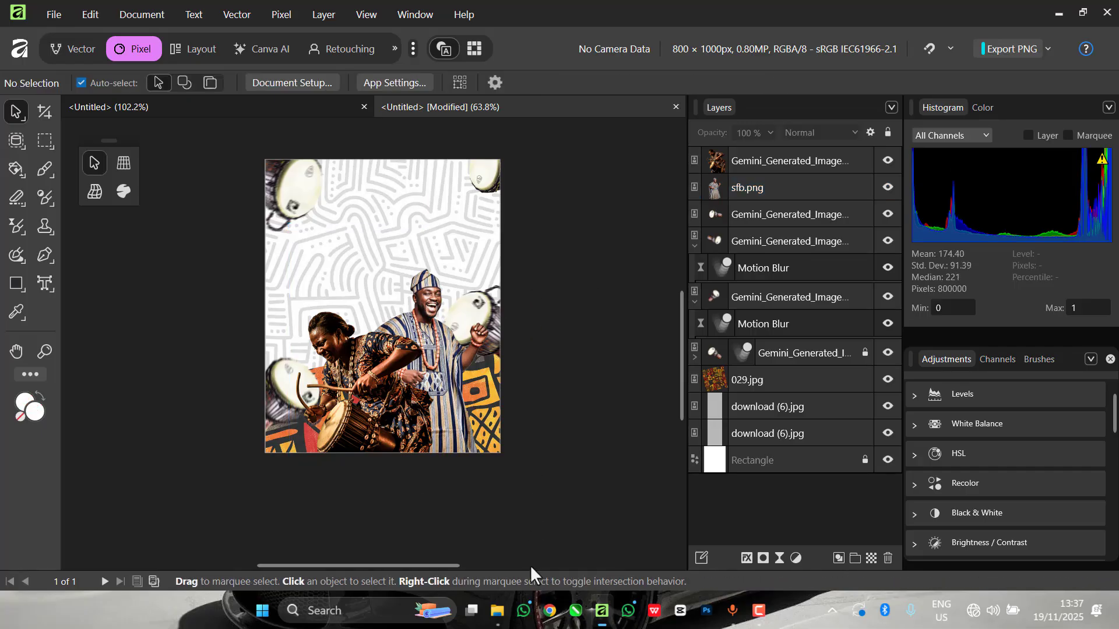
Place the red-rimmed hexagon image from the Flyer Design folder, scale it to 62% and centre it above the figures.
click(497, 611)
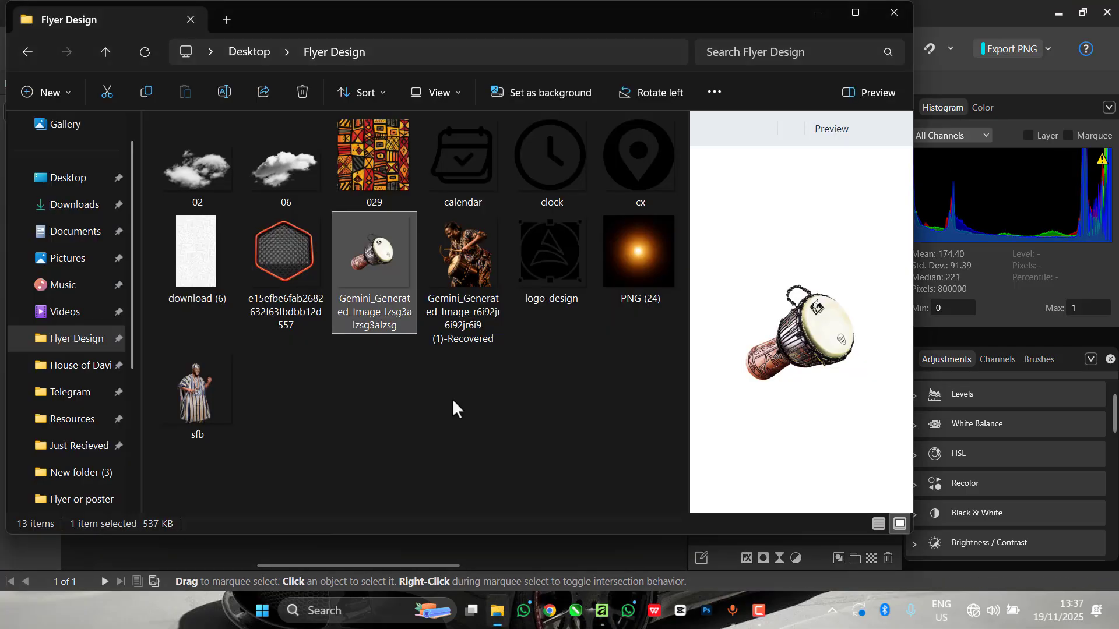
click(275, 257)
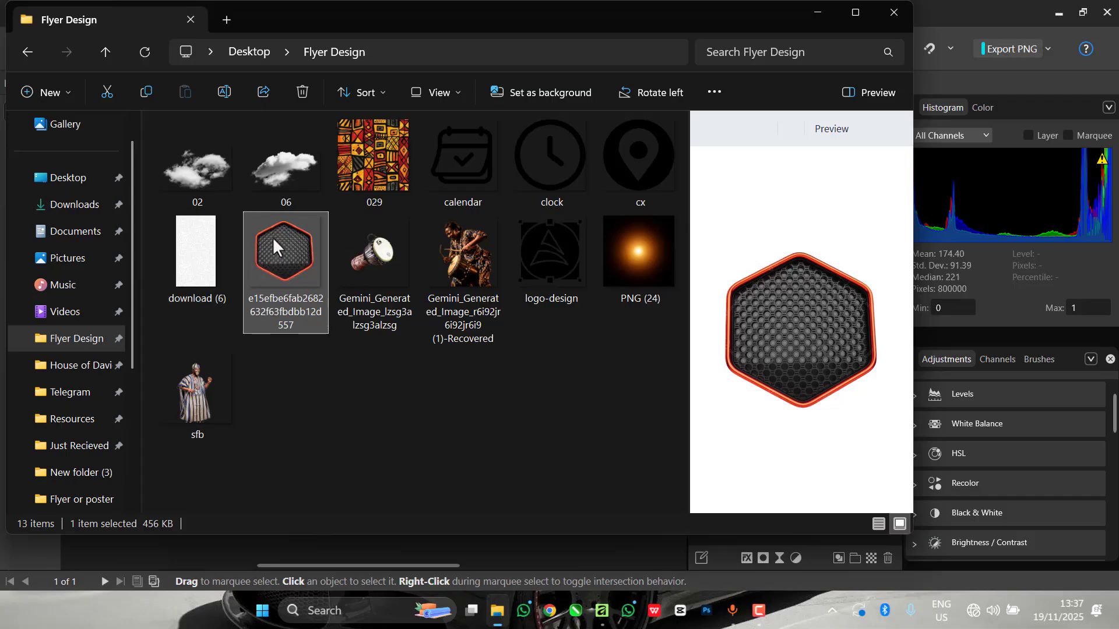
drag(271, 237, 374, 228)
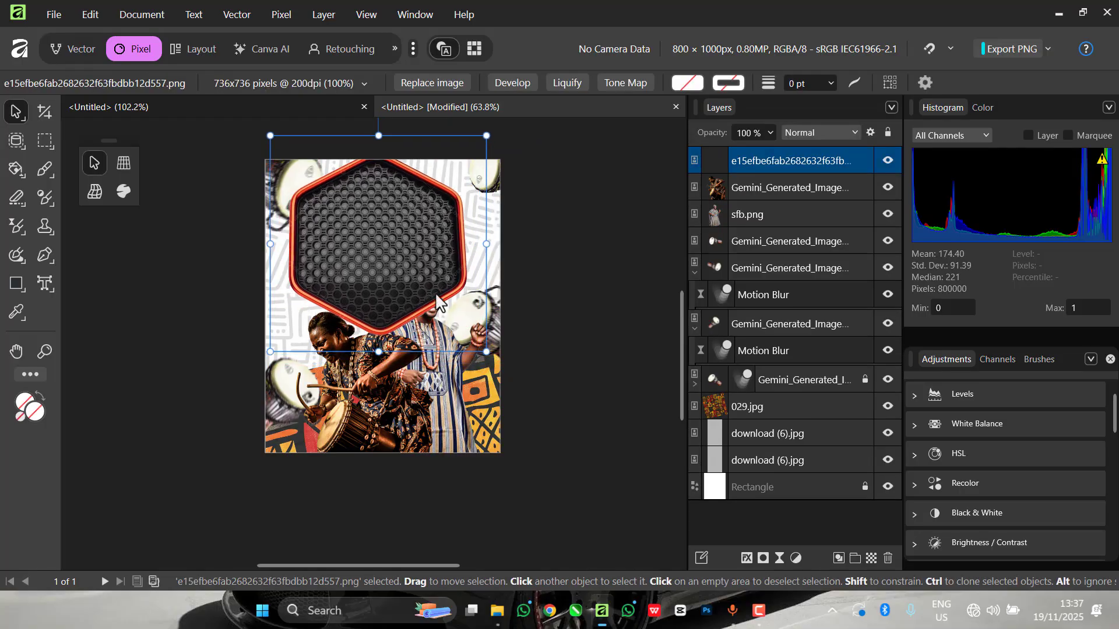
drag(486, 135, 403, 219)
drag(364, 266, 411, 230)
scroll(417, 243, up, 2)
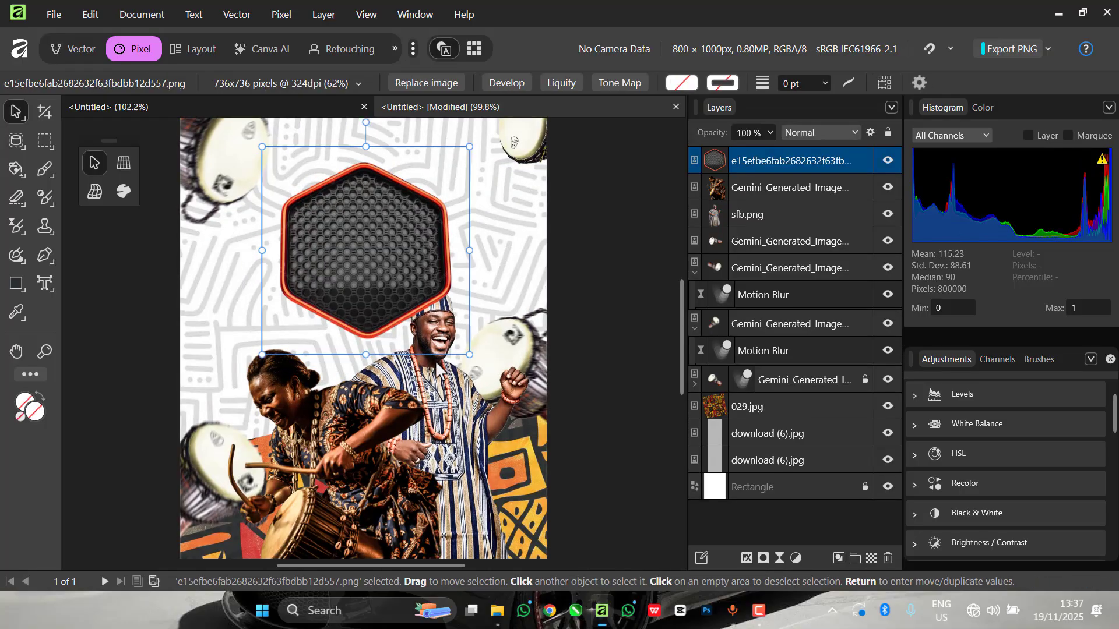
Move the man cut-out slightly down so his head sits just below the hexagon.
click(433, 360)
scroll(432, 357, down, 2)
scroll(397, 442, up, 3)
scroll(397, 442, down, 2)
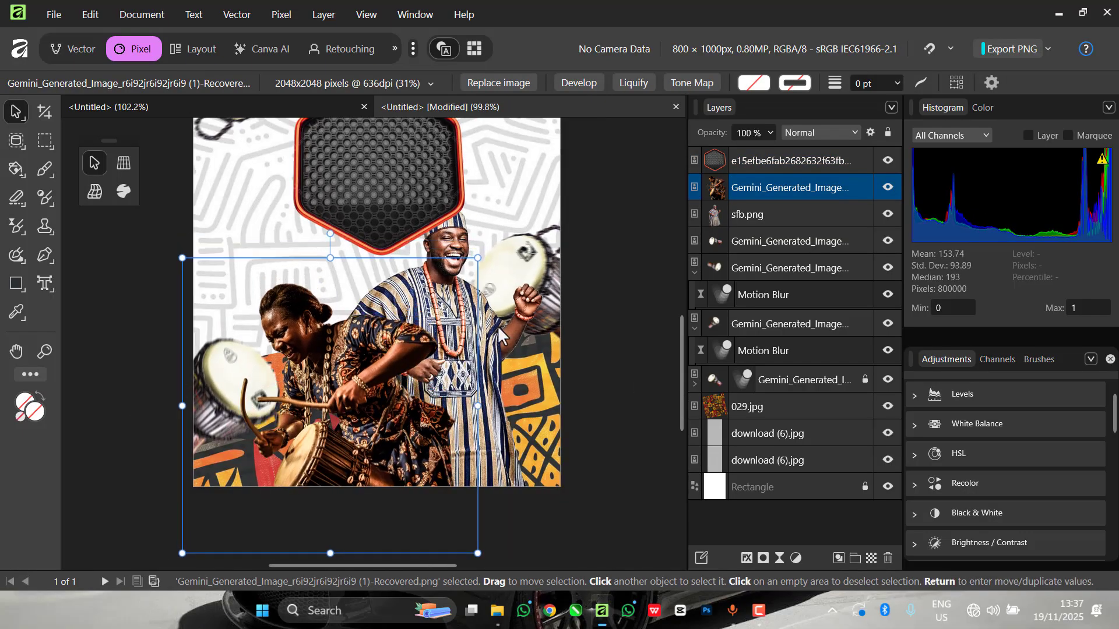
drag(498, 326, 501, 358)
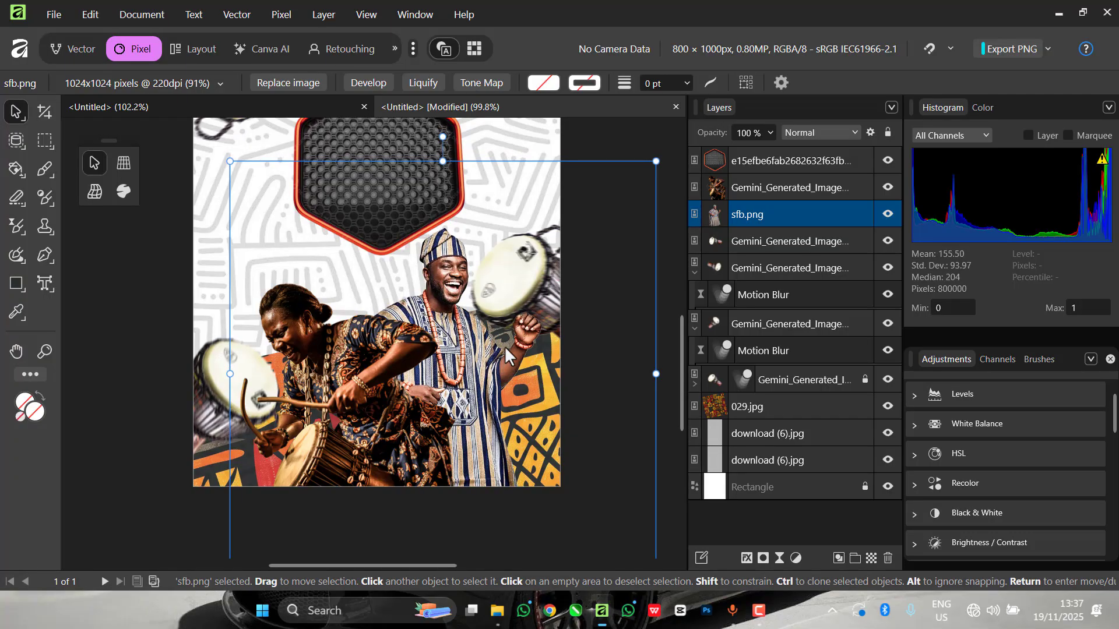
Unlock the blurred drum behind the man and shift it slightly down beside his raised hand.
click(754, 179)
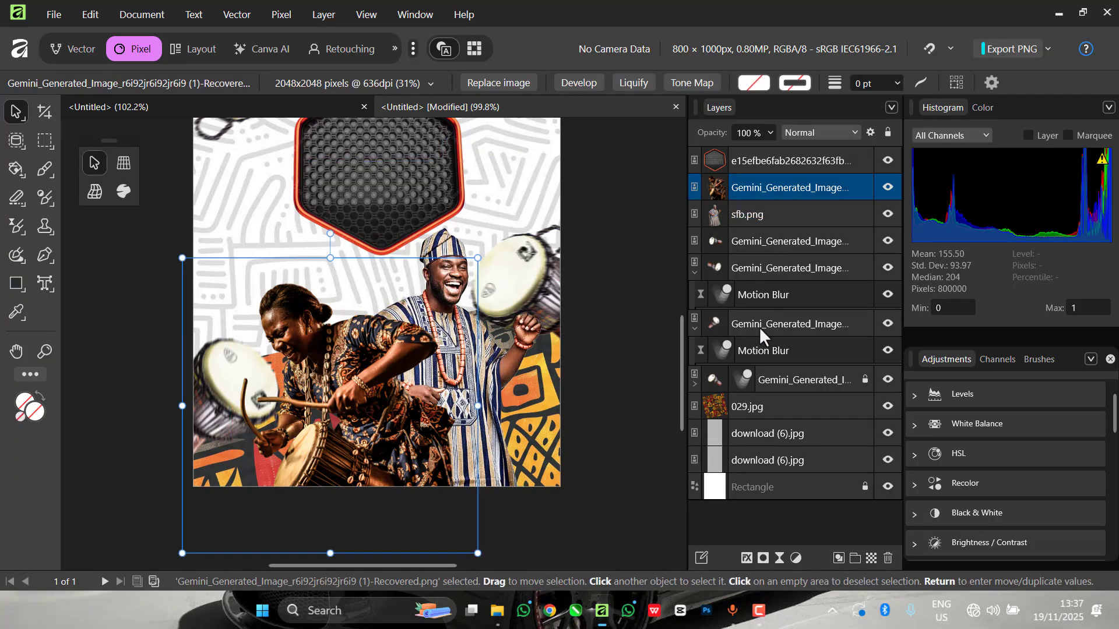
click(760, 327)
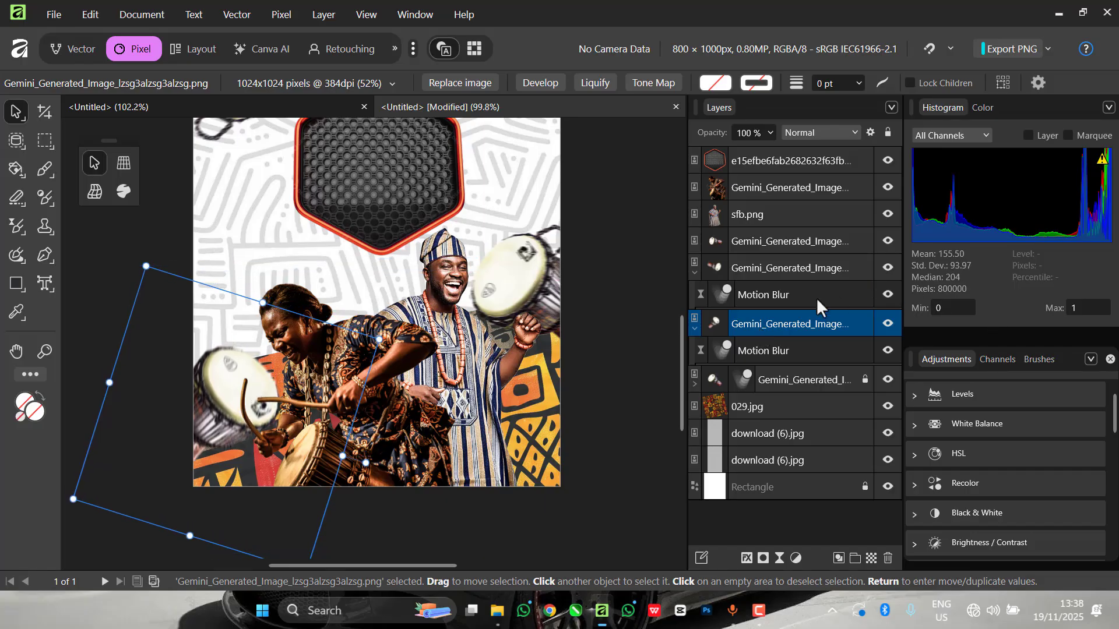
click(782, 376)
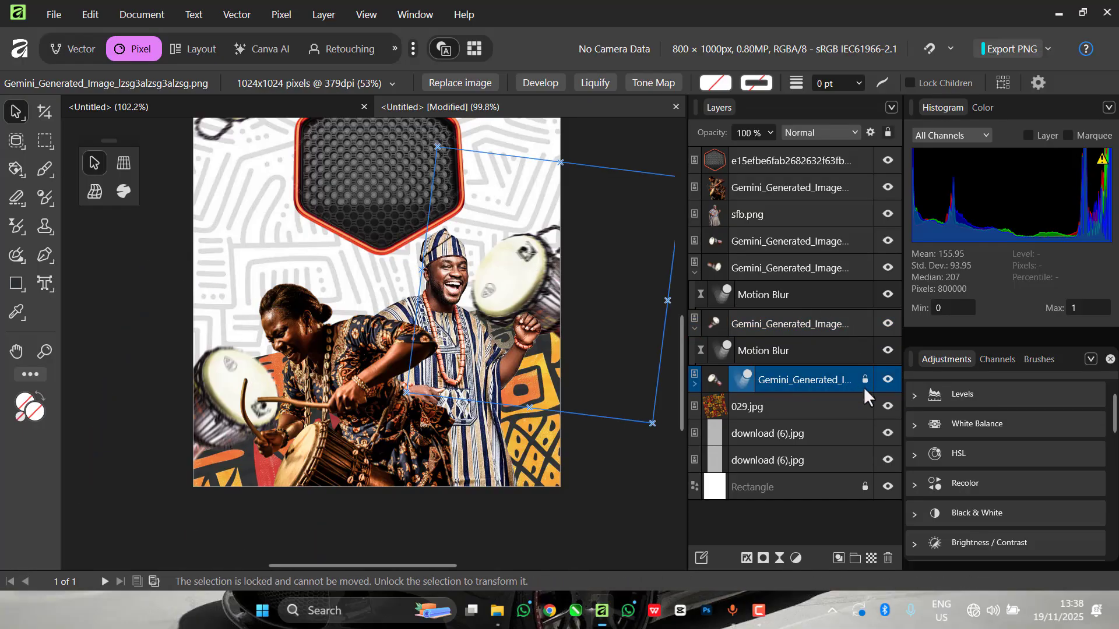
drag(547, 288, 550, 315)
scroll(520, 273, down, 3)
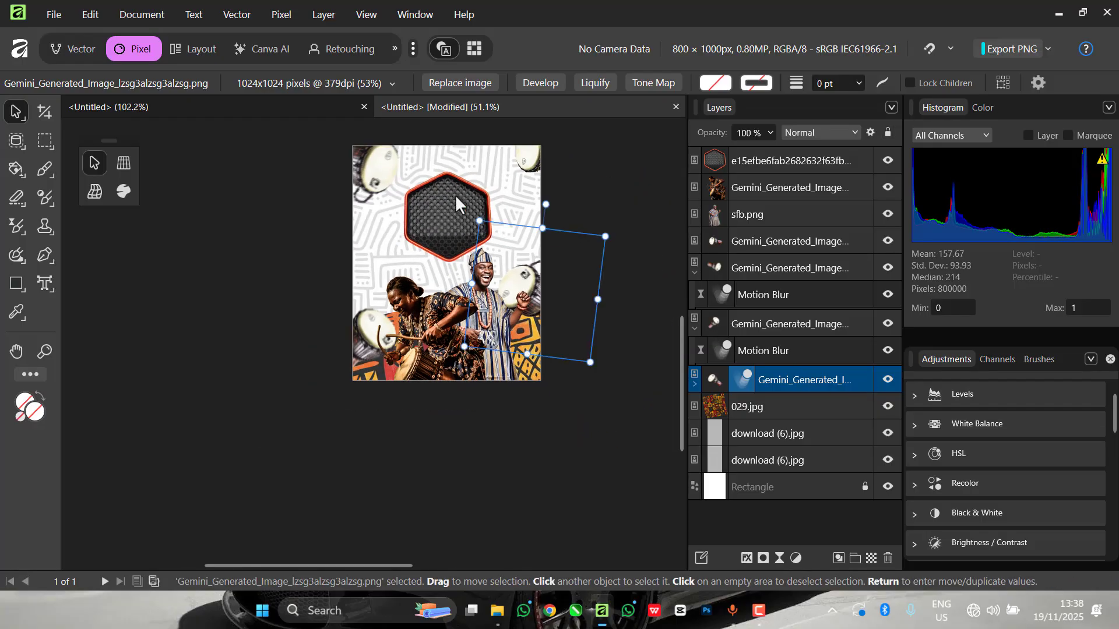
Enlarge the hexagon image slightly to 63%.
scroll(454, 194, up, 3)
click(458, 215)
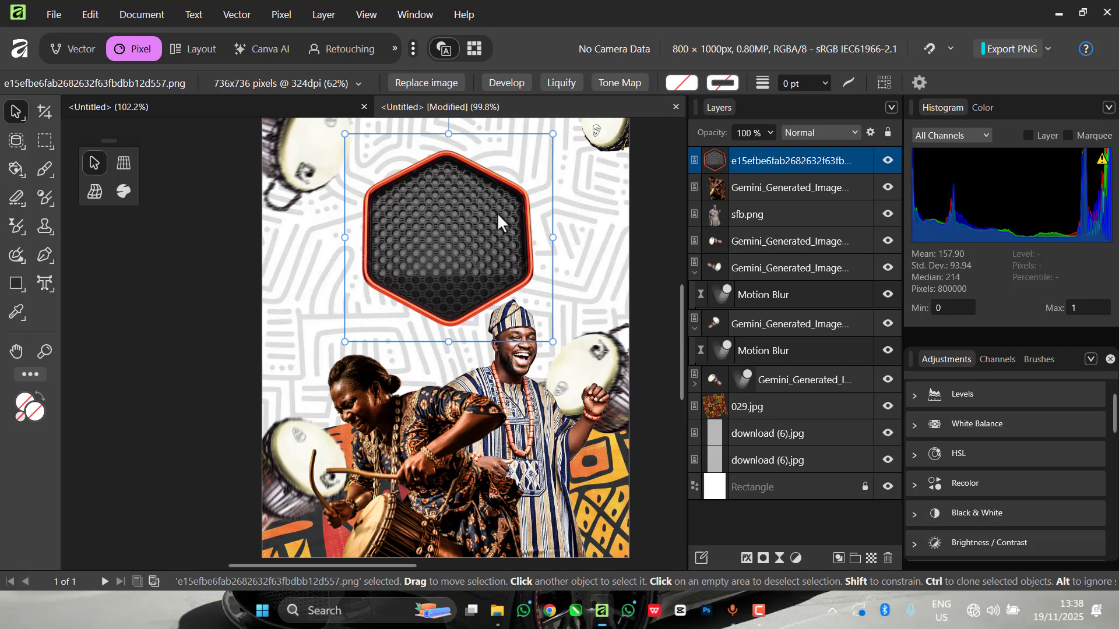
scroll(485, 227, up, 4)
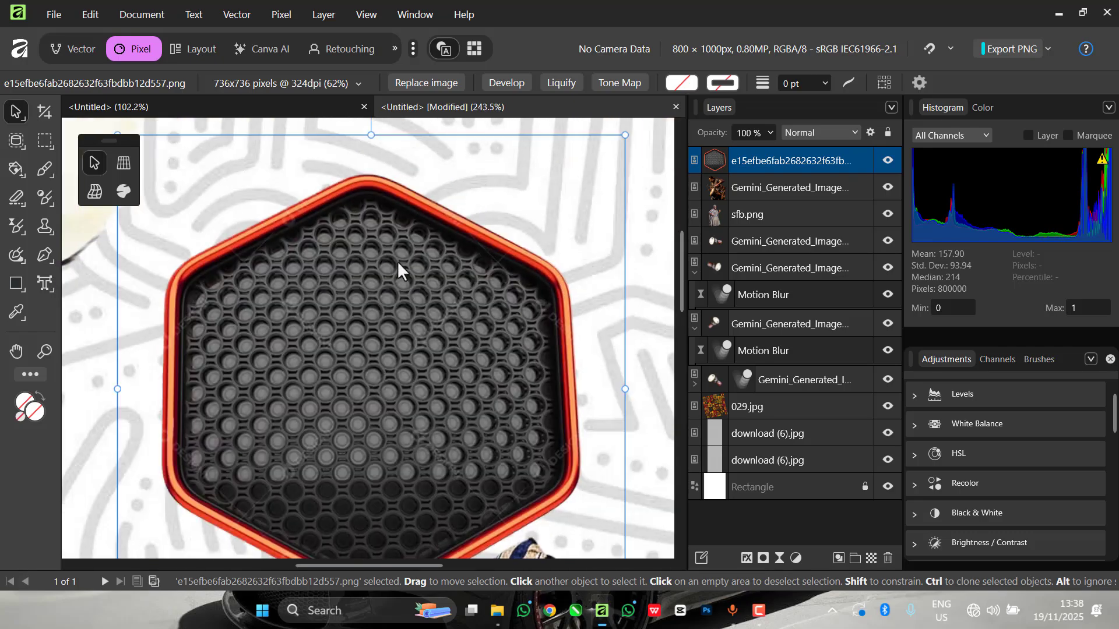
scroll(376, 254, down, 1)
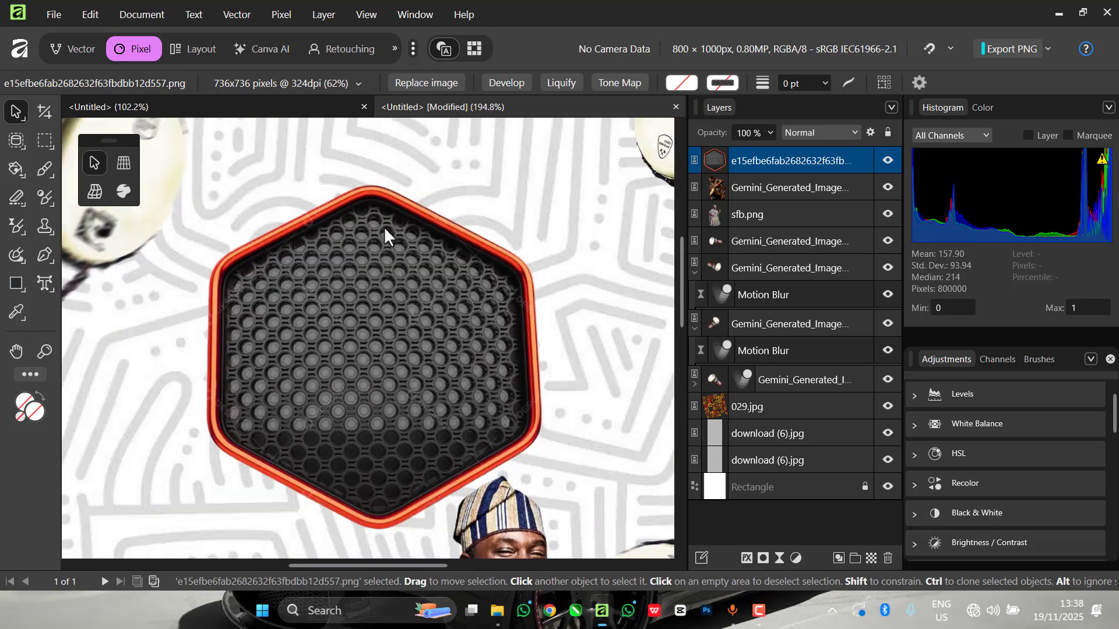
drag(577, 153, 588, 142)
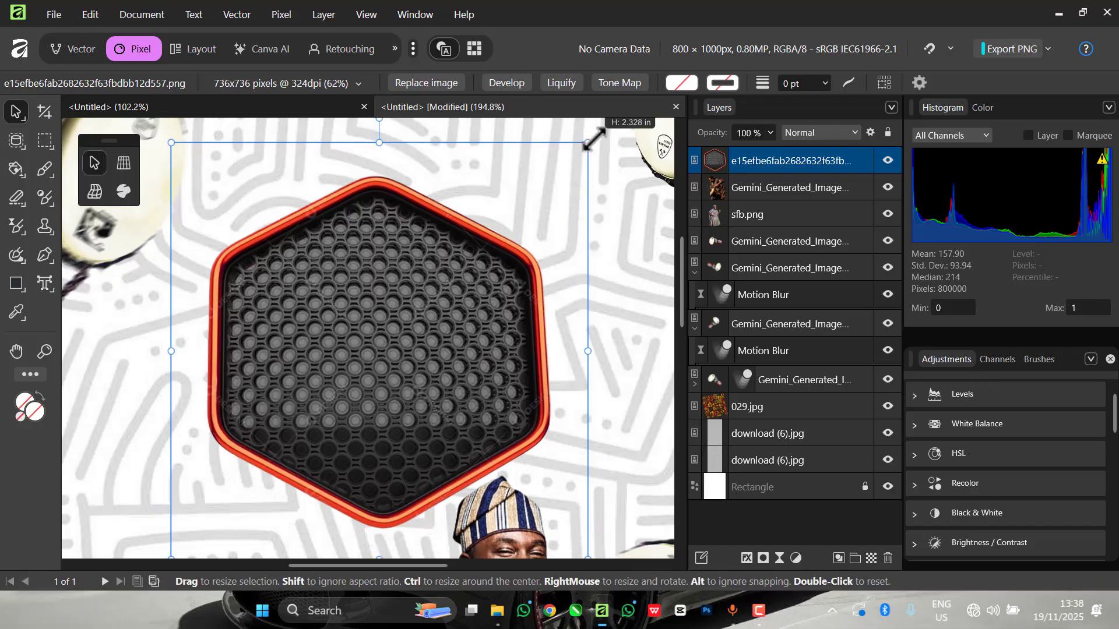
scroll(346, 257, down, 1)
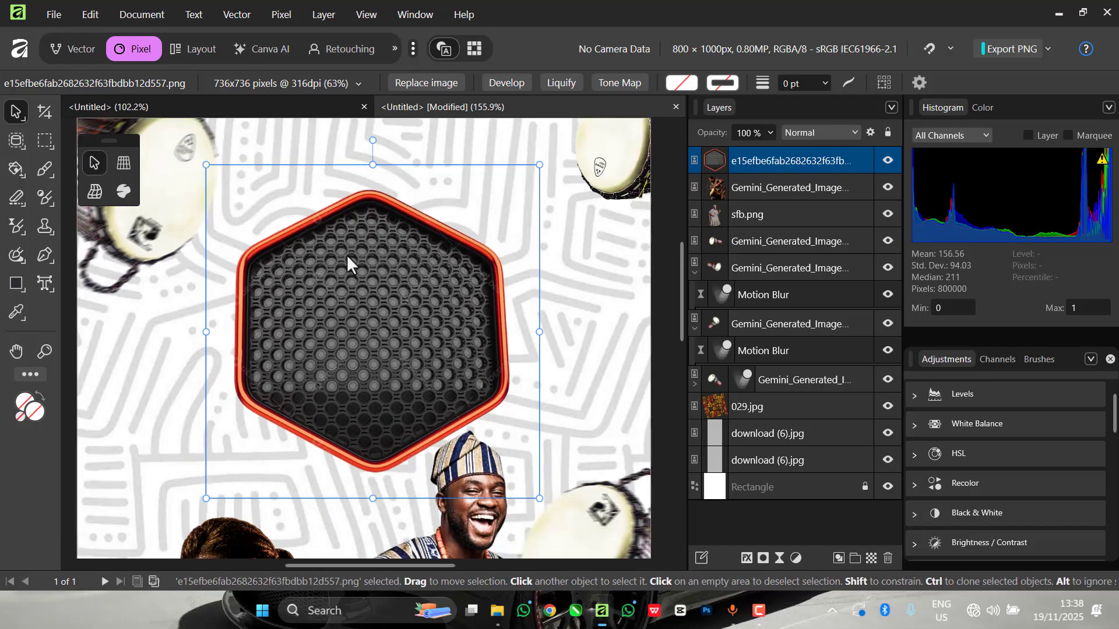
Move the hexagon image slightly down and place its layer beneath both figure cut-outs.
scroll(395, 213, down, 1)
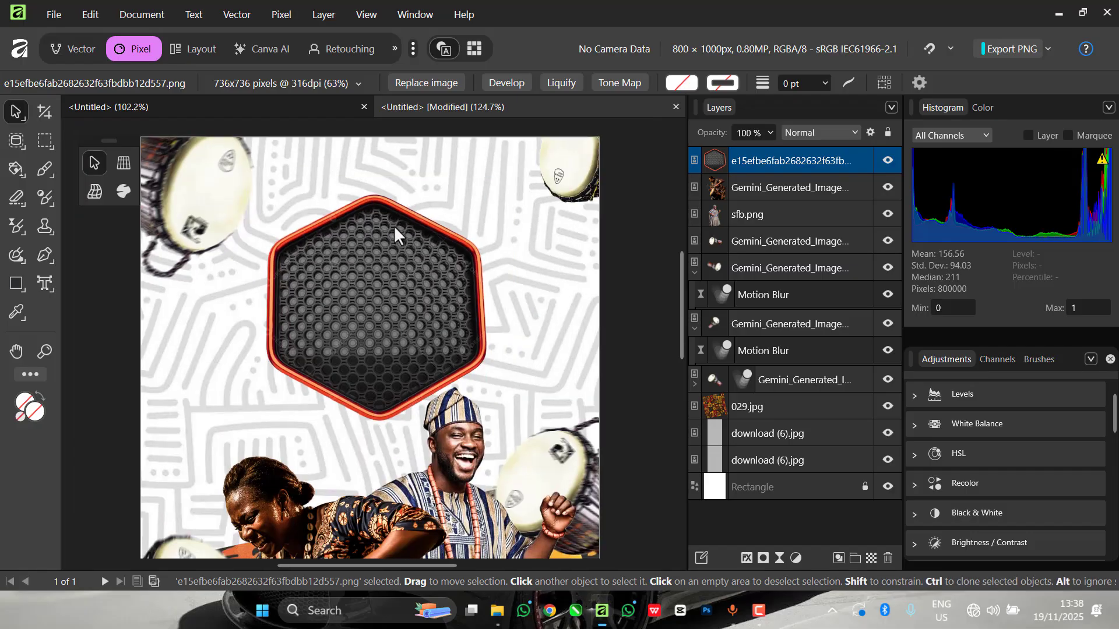
drag(370, 260, 363, 274)
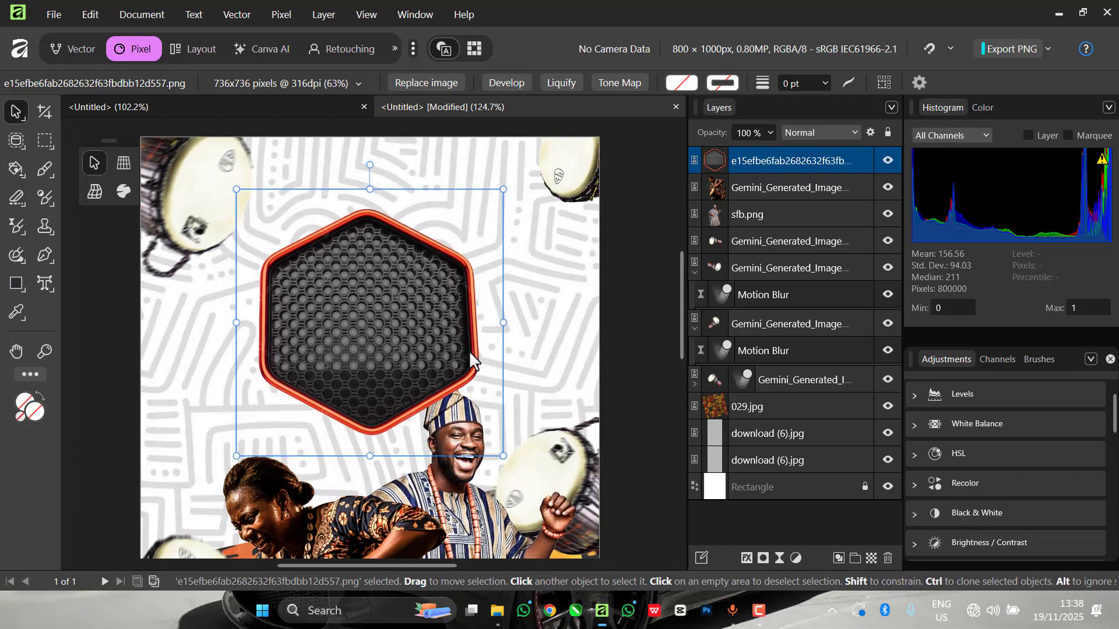
drag(765, 162, 754, 223)
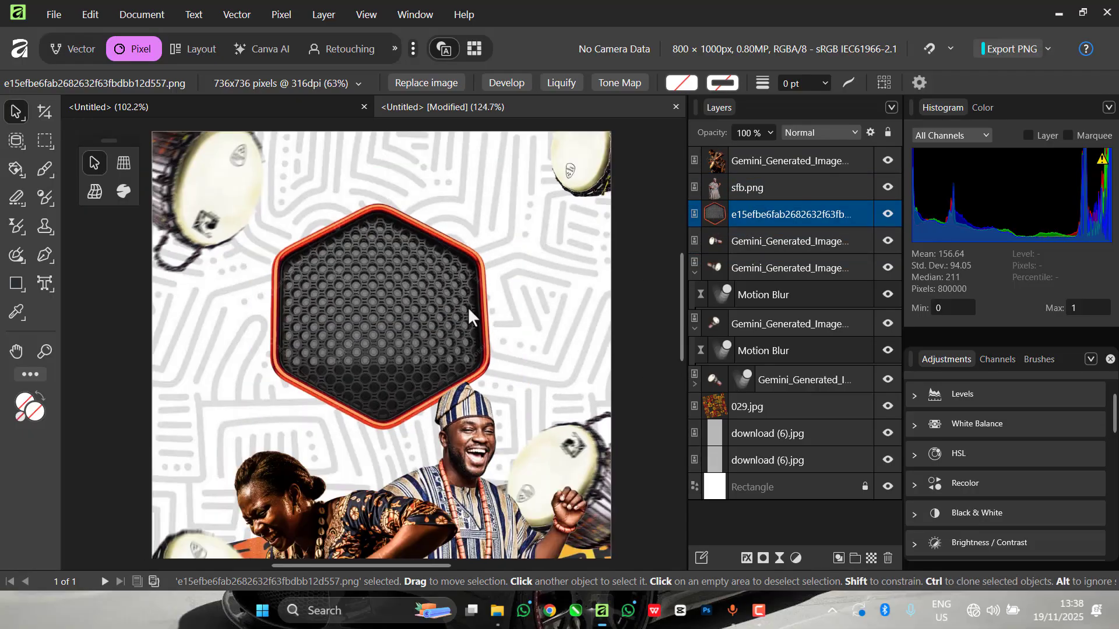
Shift the man and the drumming woman cut-outs slightly down, away from the hexagon.
scroll(469, 308, down, 3)
click(476, 414)
click(504, 427)
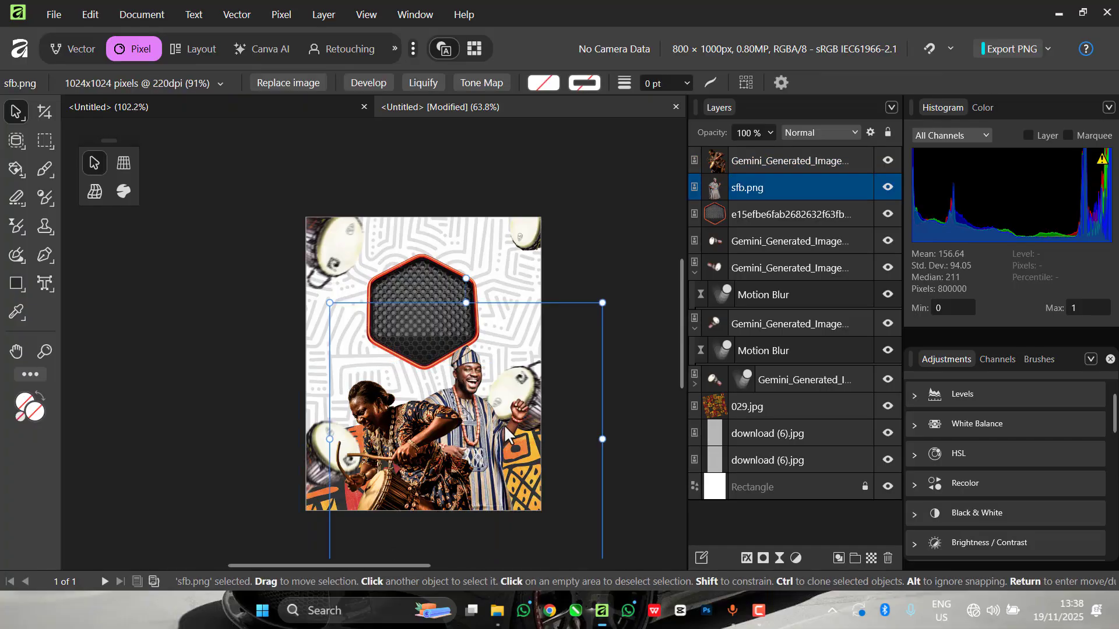
drag(505, 429, 498, 434)
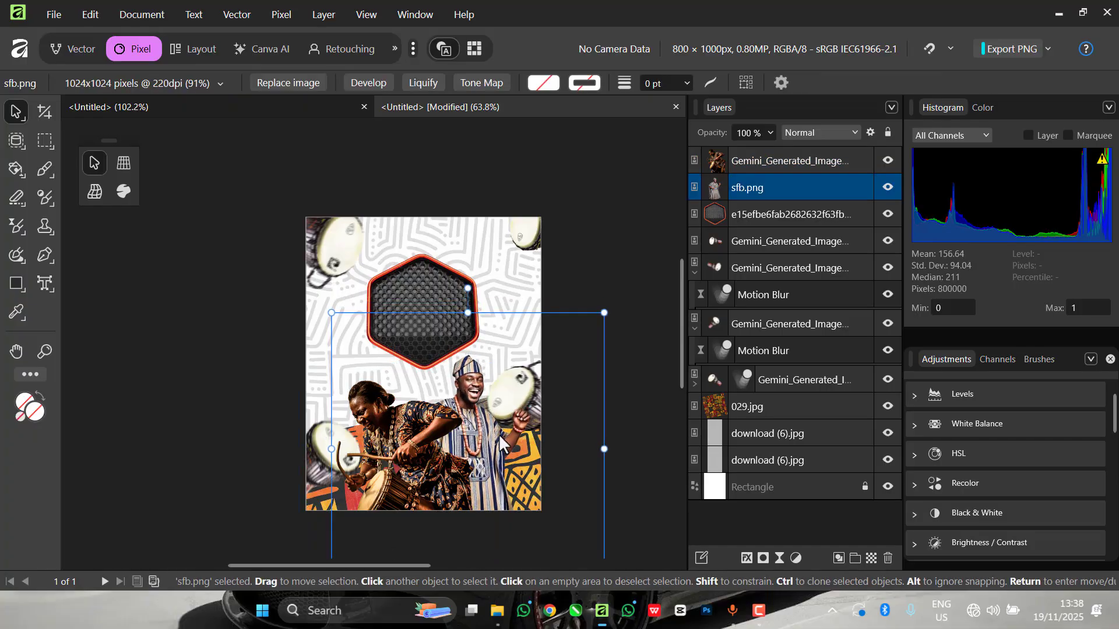
click(407, 425)
drag(407, 425, 412, 436)
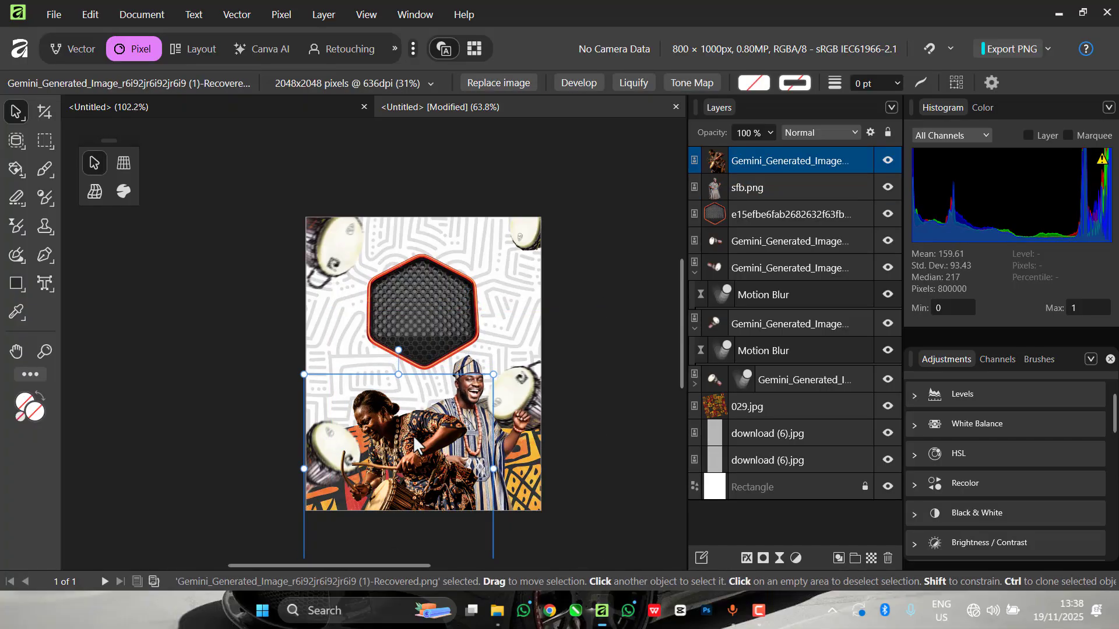
scroll(473, 363, up, 2)
click(473, 362)
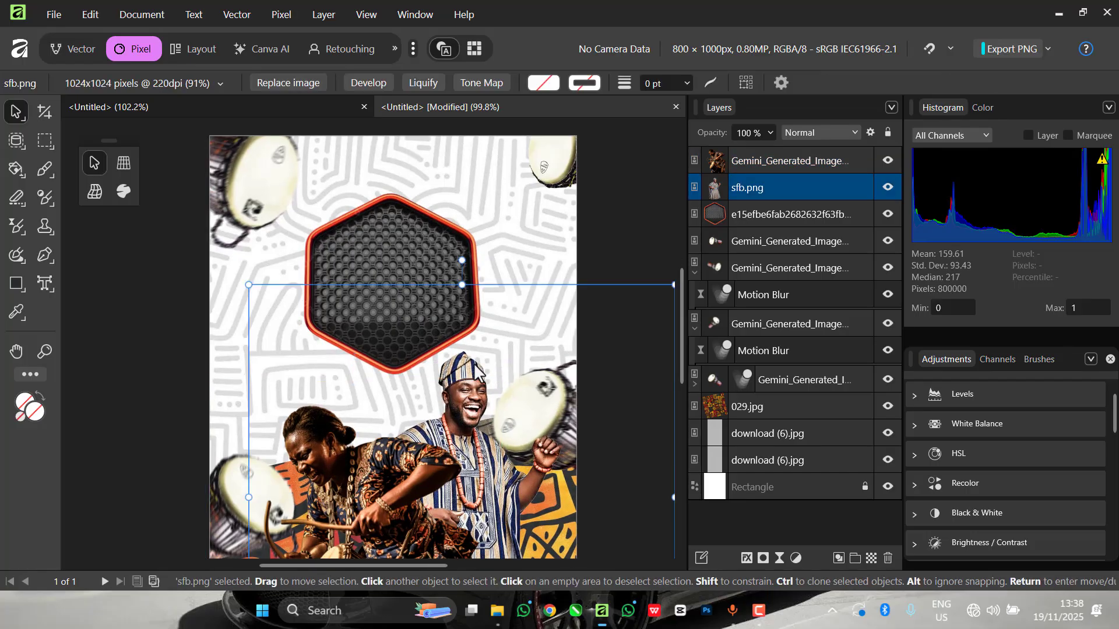
drag(473, 363, 473, 372)
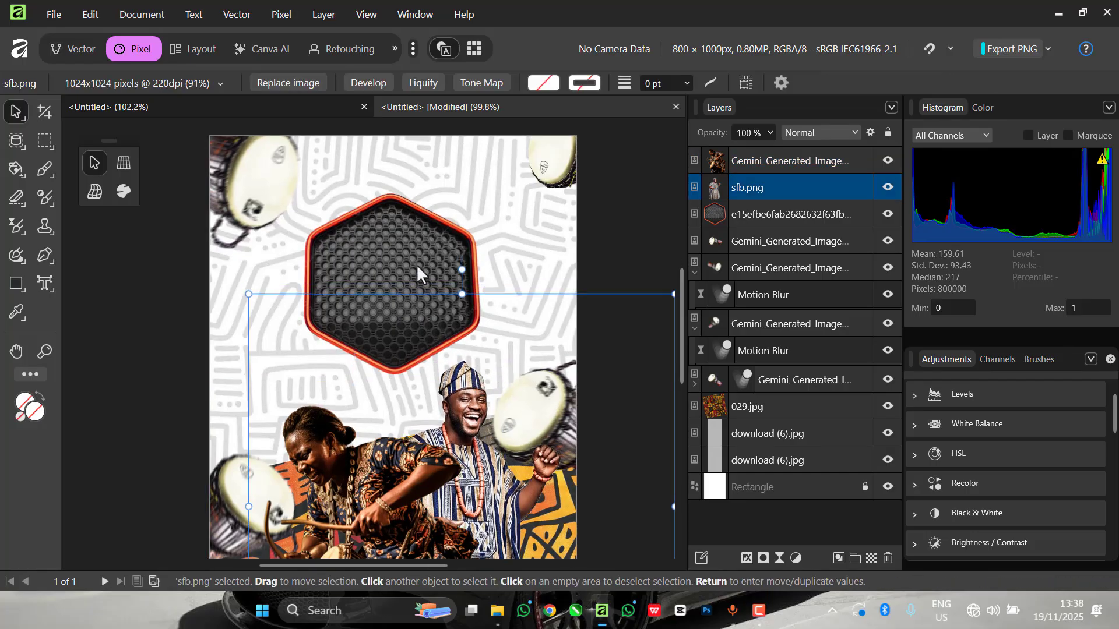
Open the hexagon image for developing, dismiss the assistant notice and bring up the basic adjustments in the docked panel.
click(408, 249)
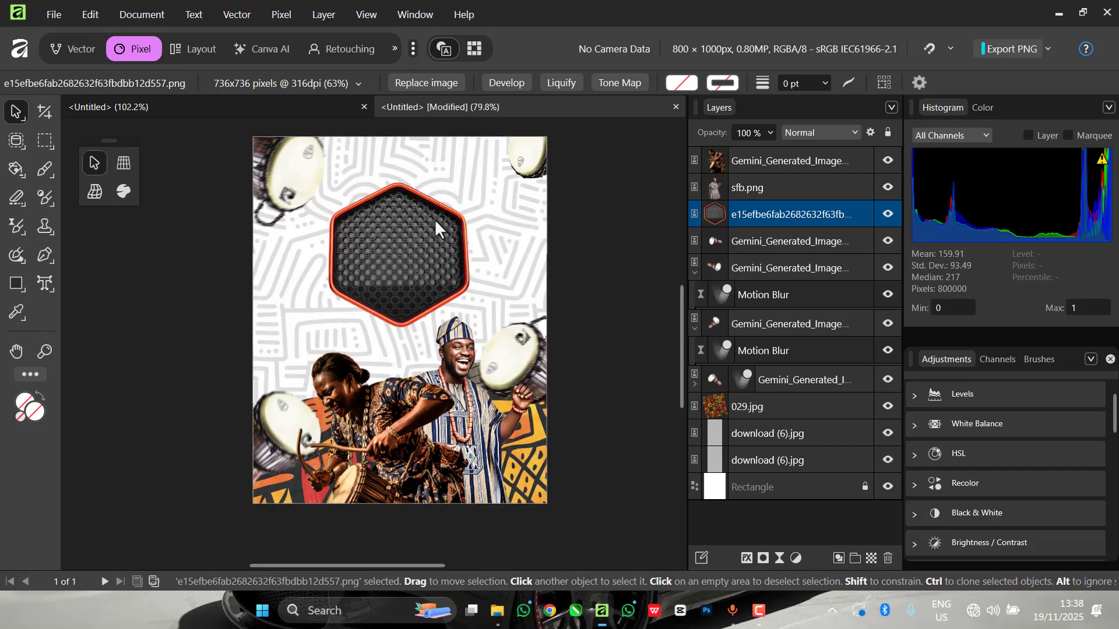
scroll(434, 220, up, 2)
scroll(430, 198, down, 1)
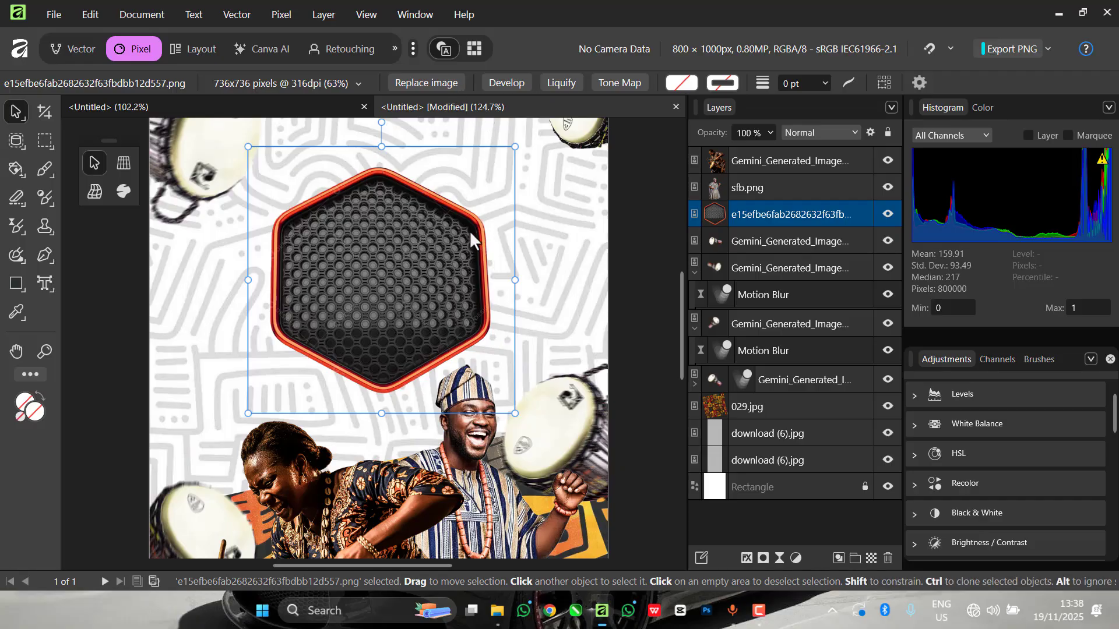
click(508, 82)
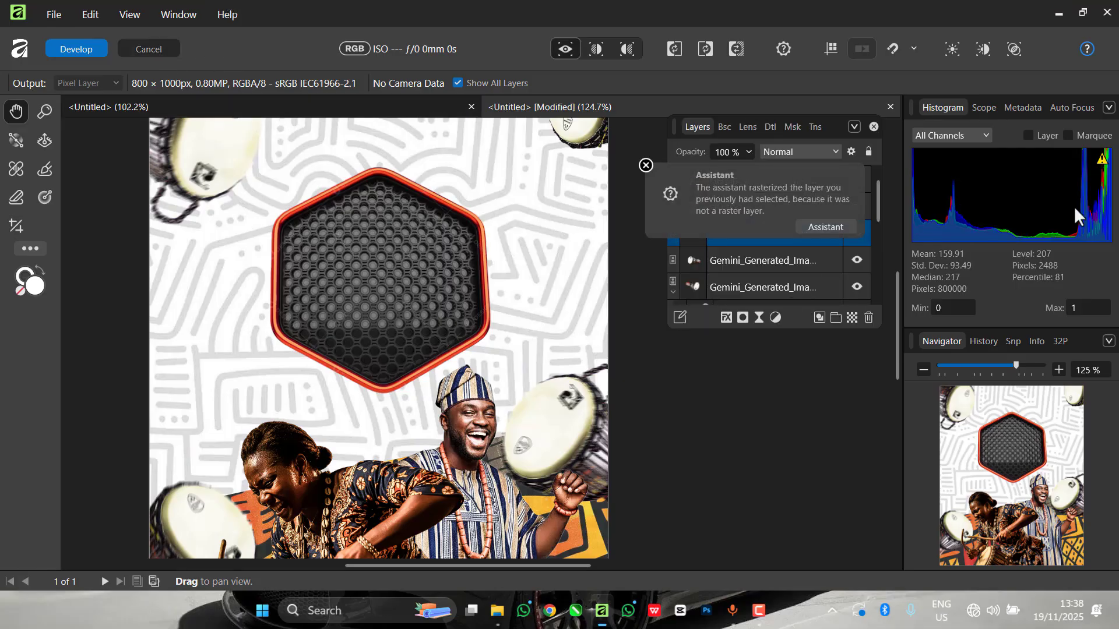
click(644, 165)
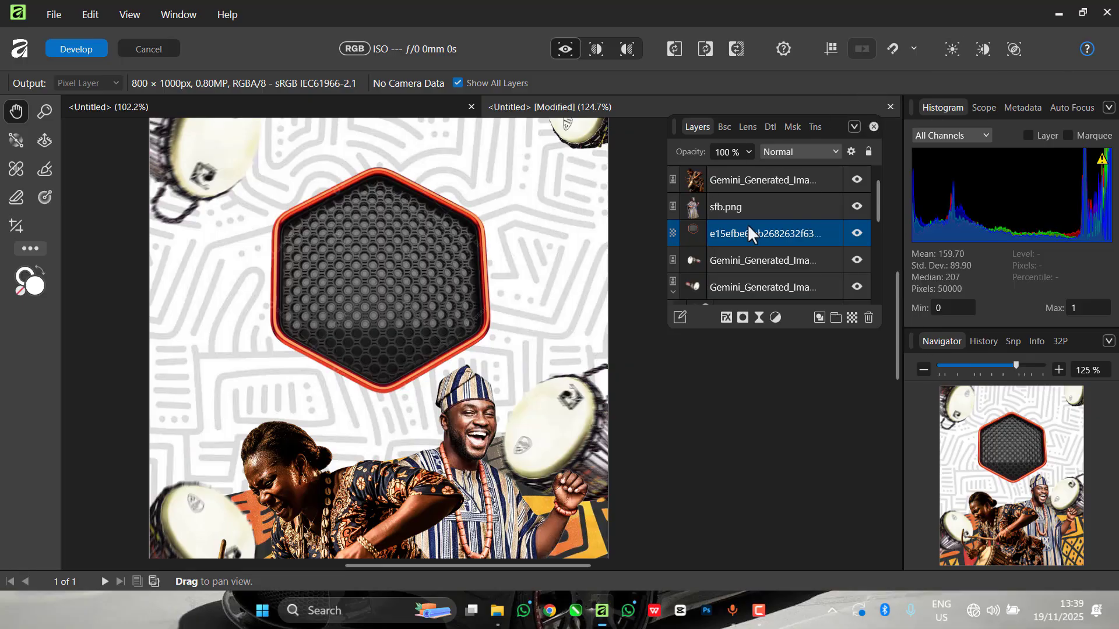
click(719, 126)
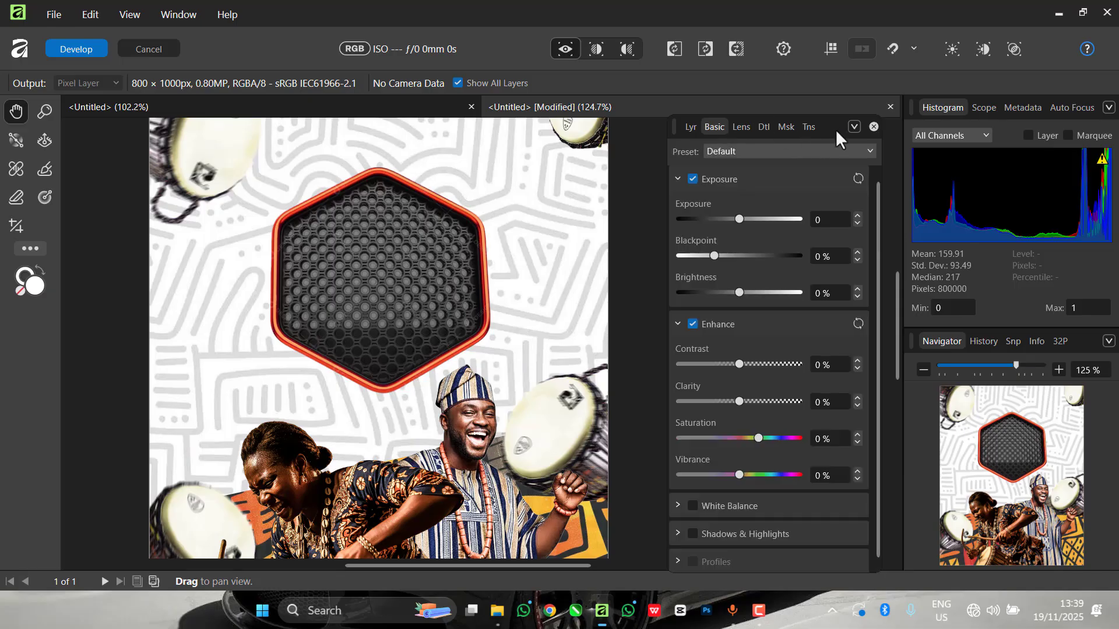
drag(834, 128, 715, 104)
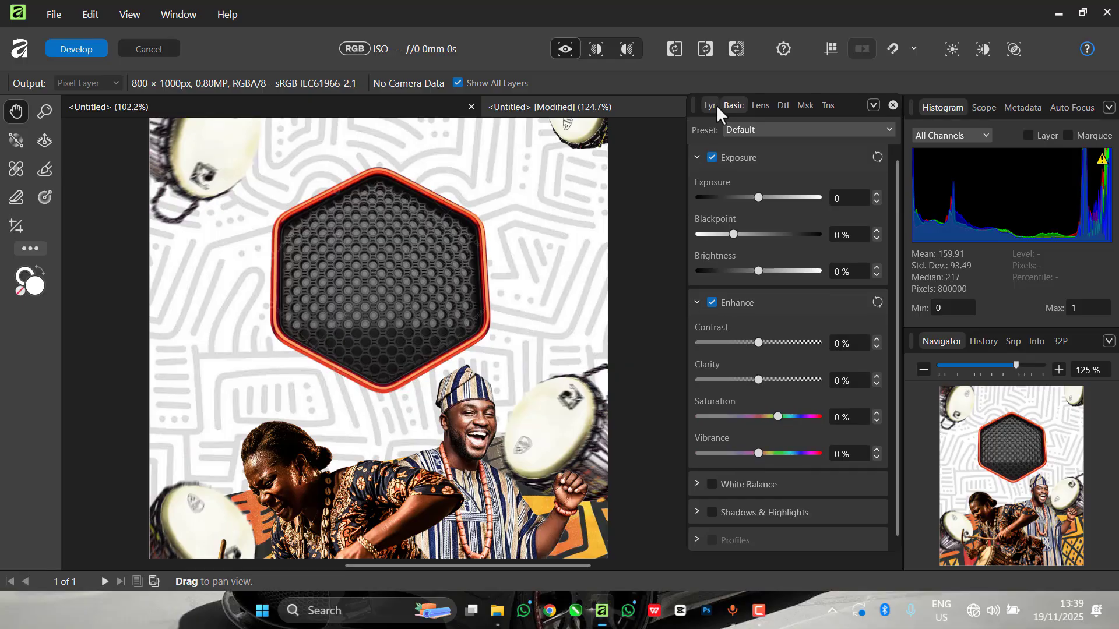
click(709, 105)
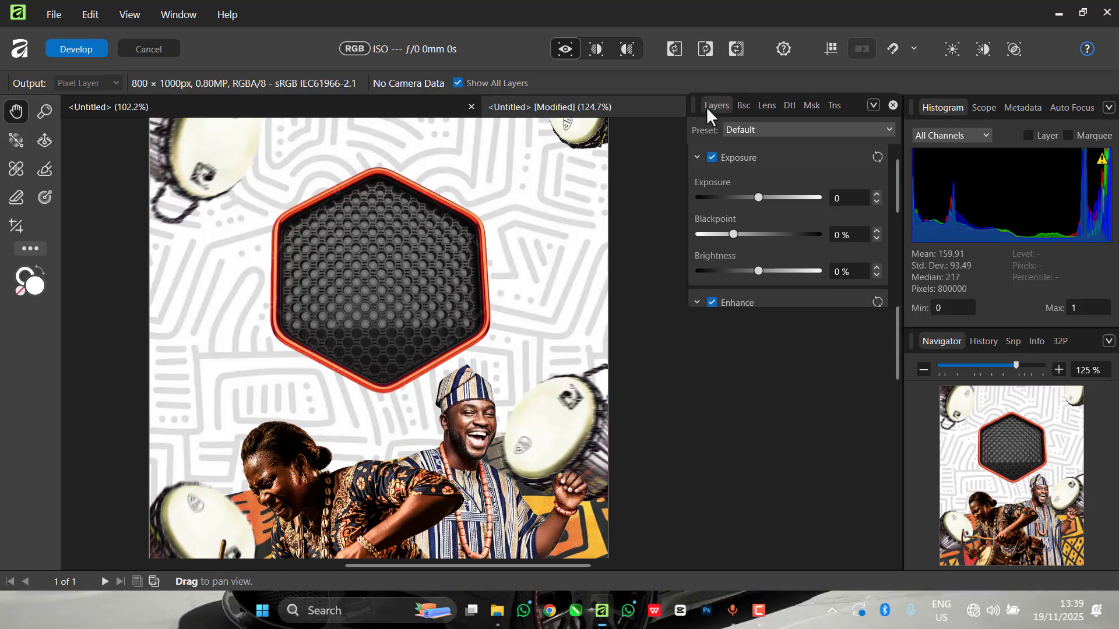
click(736, 114)
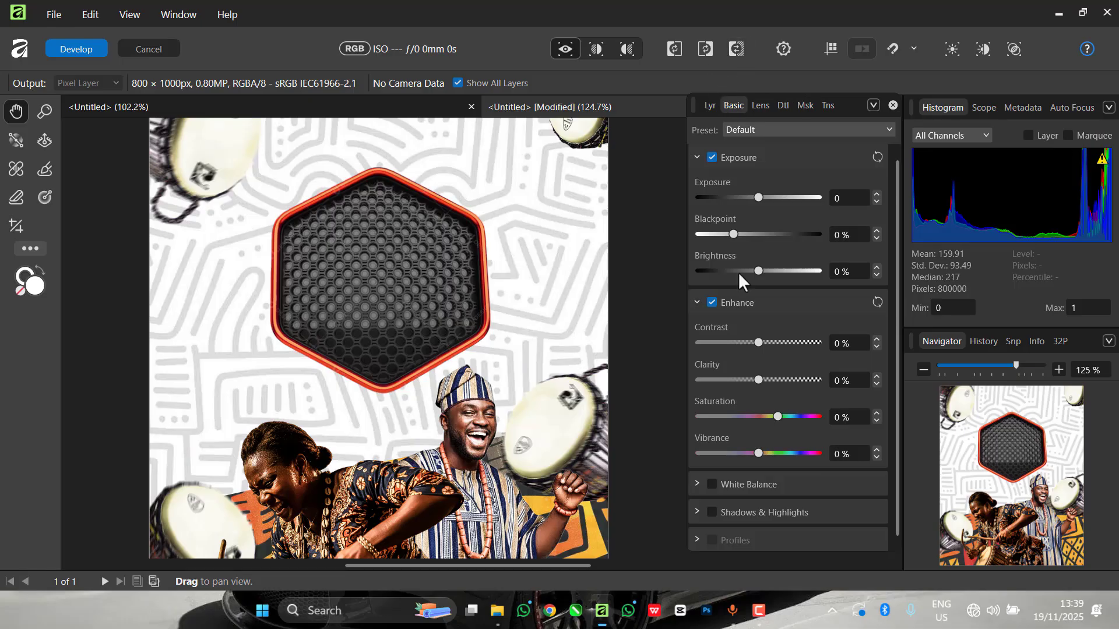
Set the hexagon's clarity to 100% and contrast to 16%, leave detail refinement off and apply the development.
drag(754, 379, 836, 378)
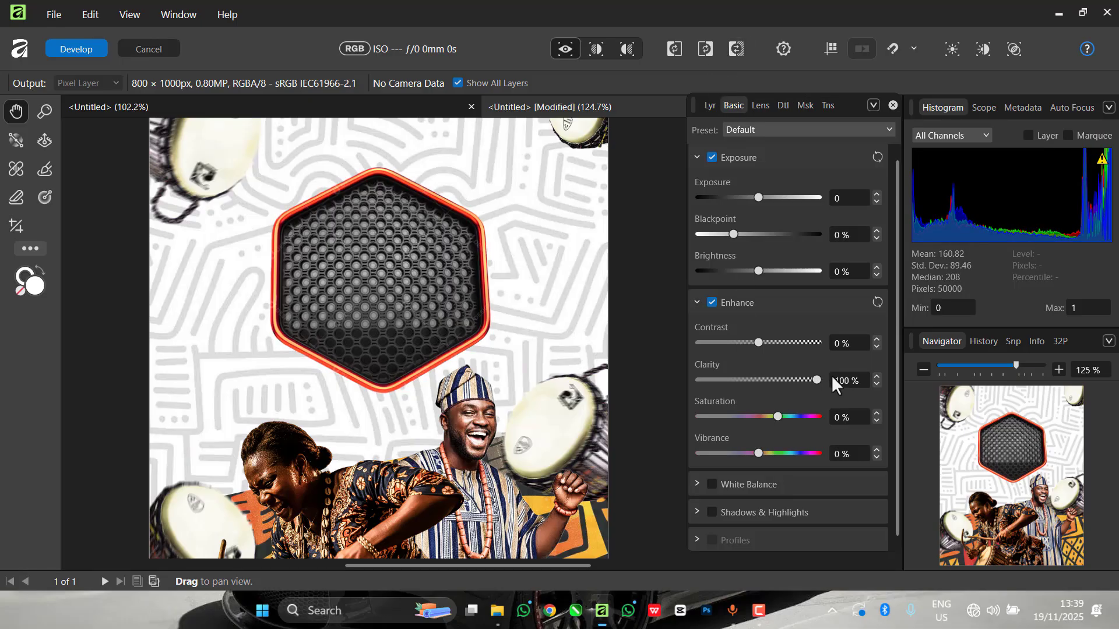
drag(757, 342, 777, 343)
scroll(442, 321, down, 3)
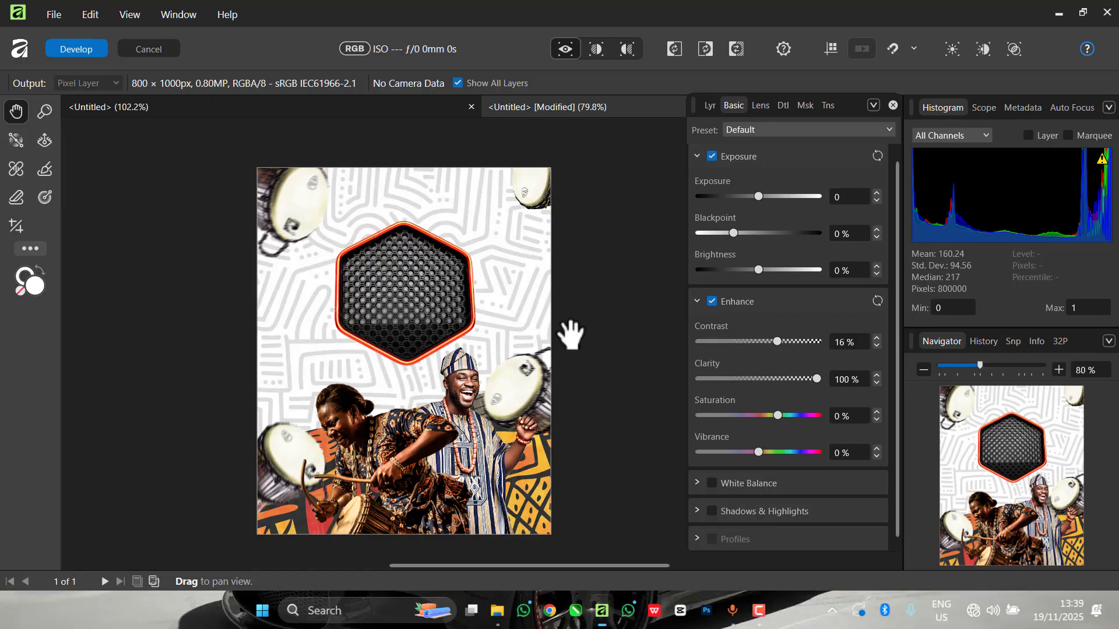
click(777, 106)
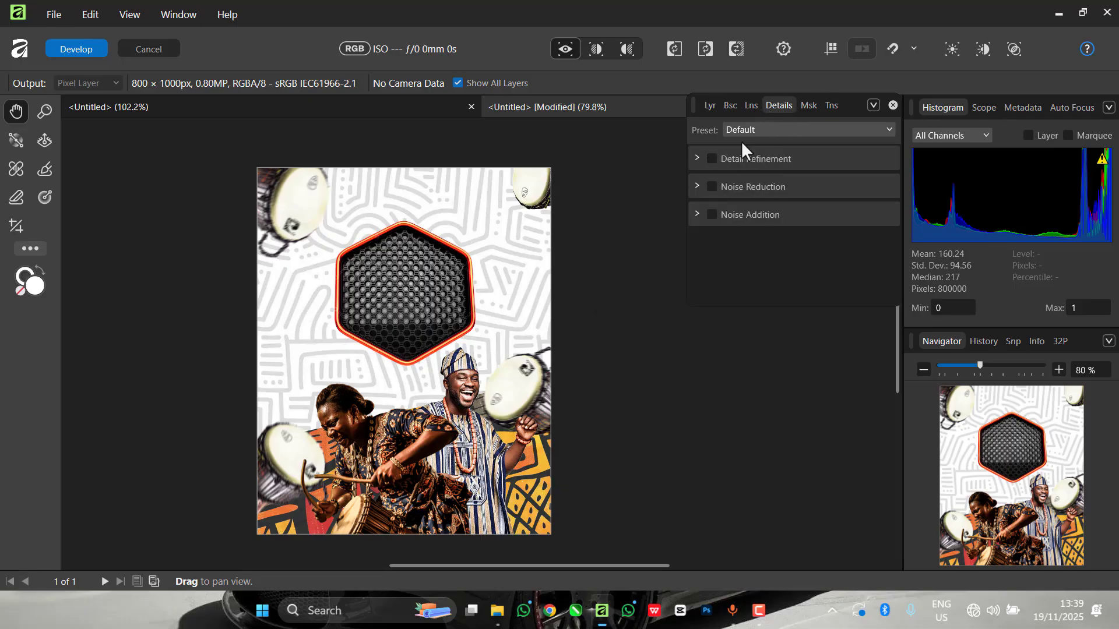
click(712, 159)
click(712, 158)
click(78, 45)
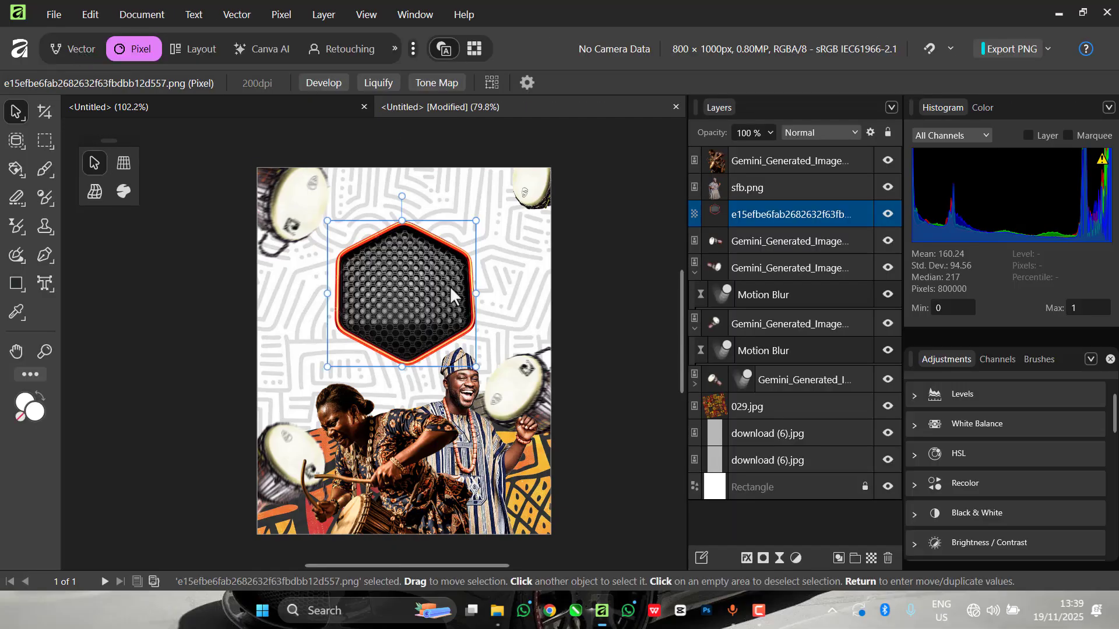
Shift the developed hexagon slightly to the left above the two figures and deselect it.
scroll(382, 473, up, 3)
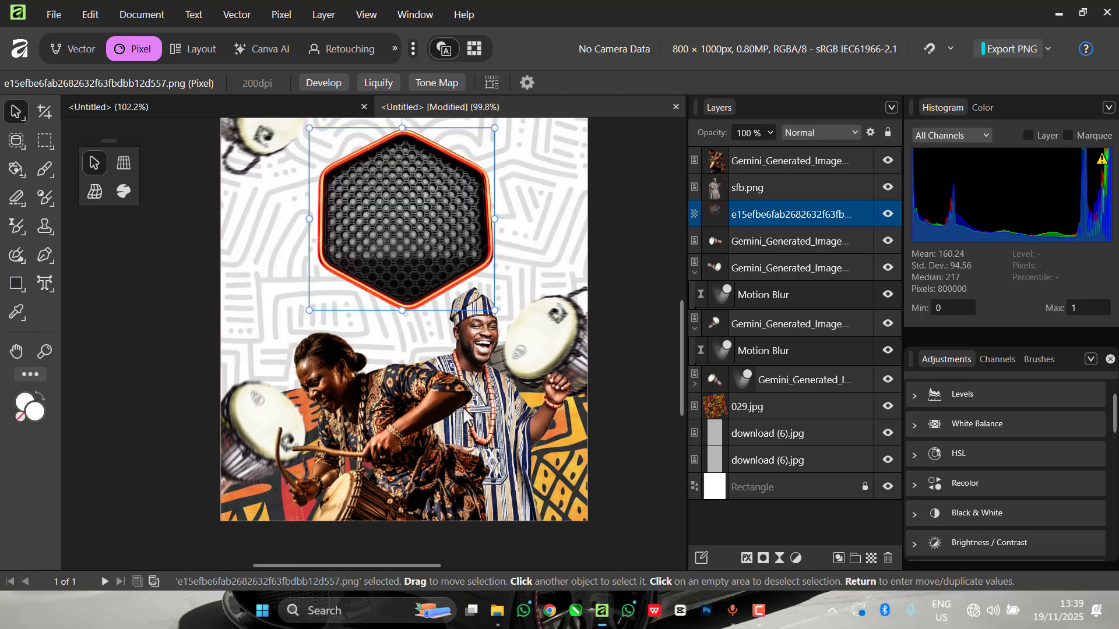
scroll(427, 254, down, 2)
scroll(432, 201, up, 1)
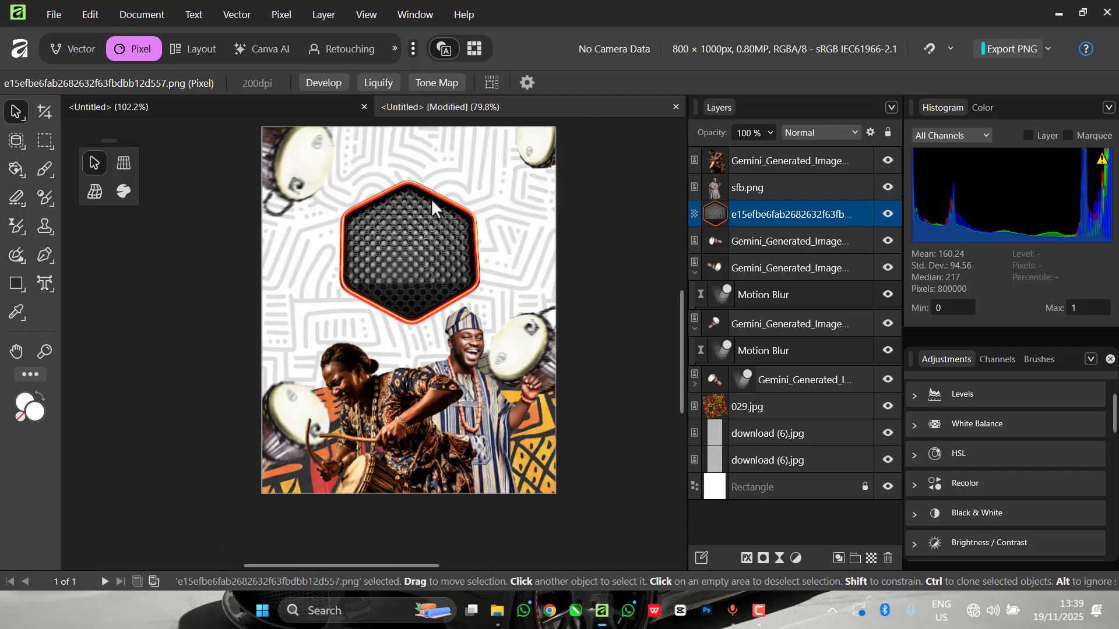
drag(422, 240, 414, 232)
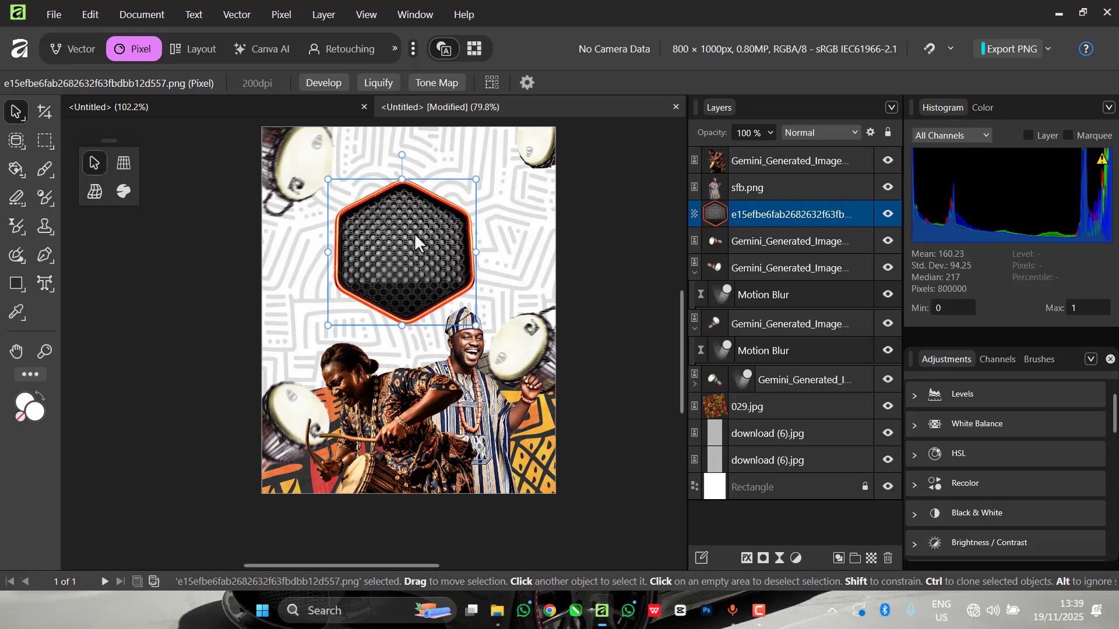
click(621, 212)
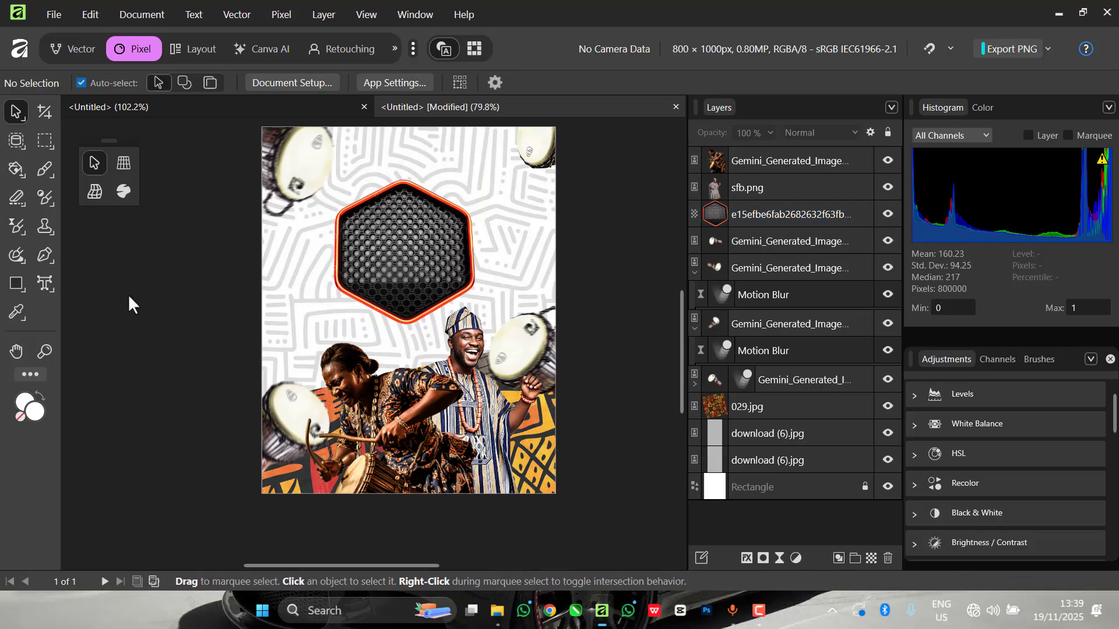
click(47, 283)
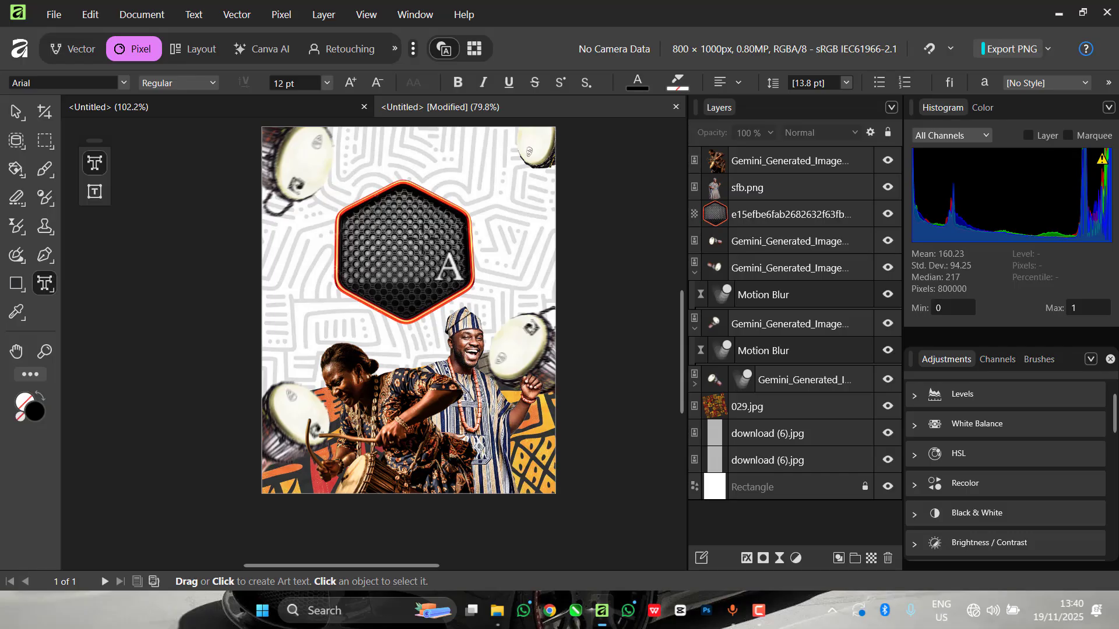
click(95, 191)
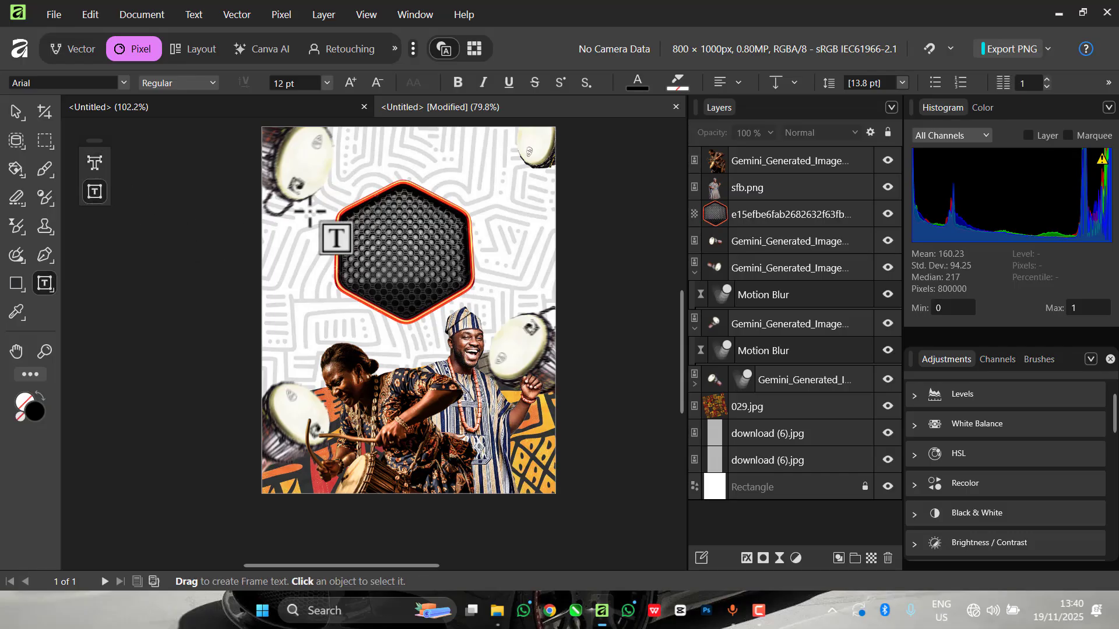
drag(311, 213, 485, 308)
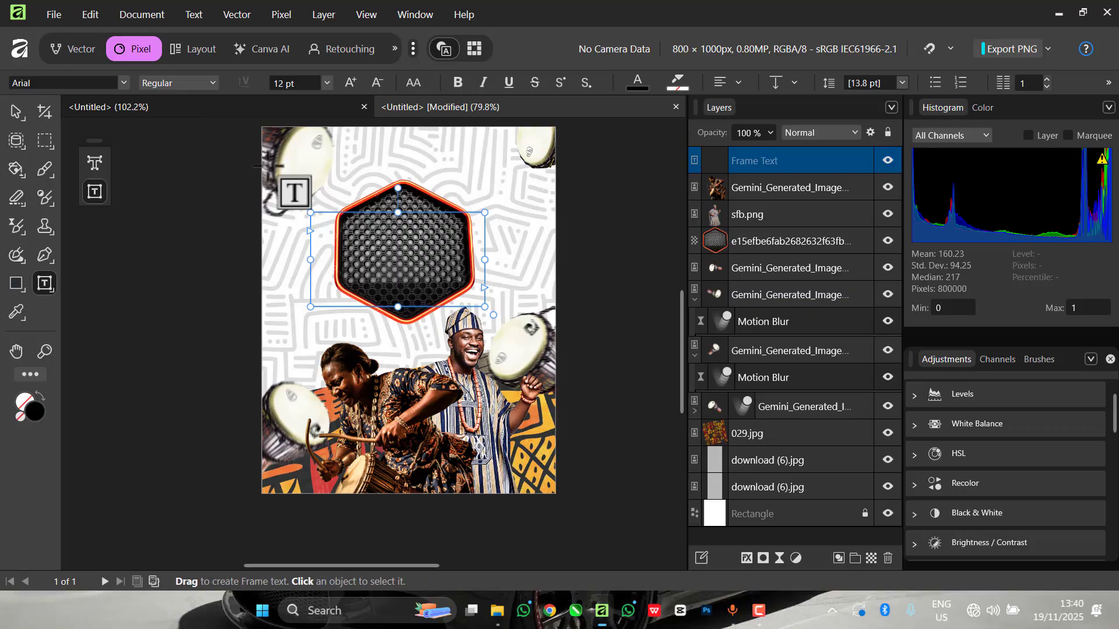
key(v)
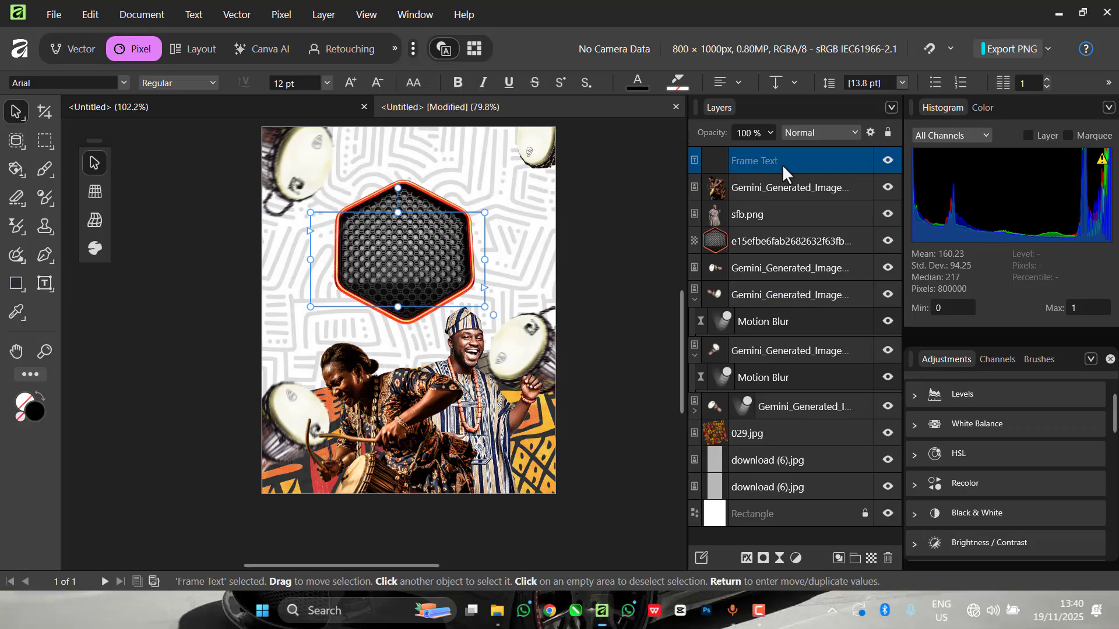
click(782, 163)
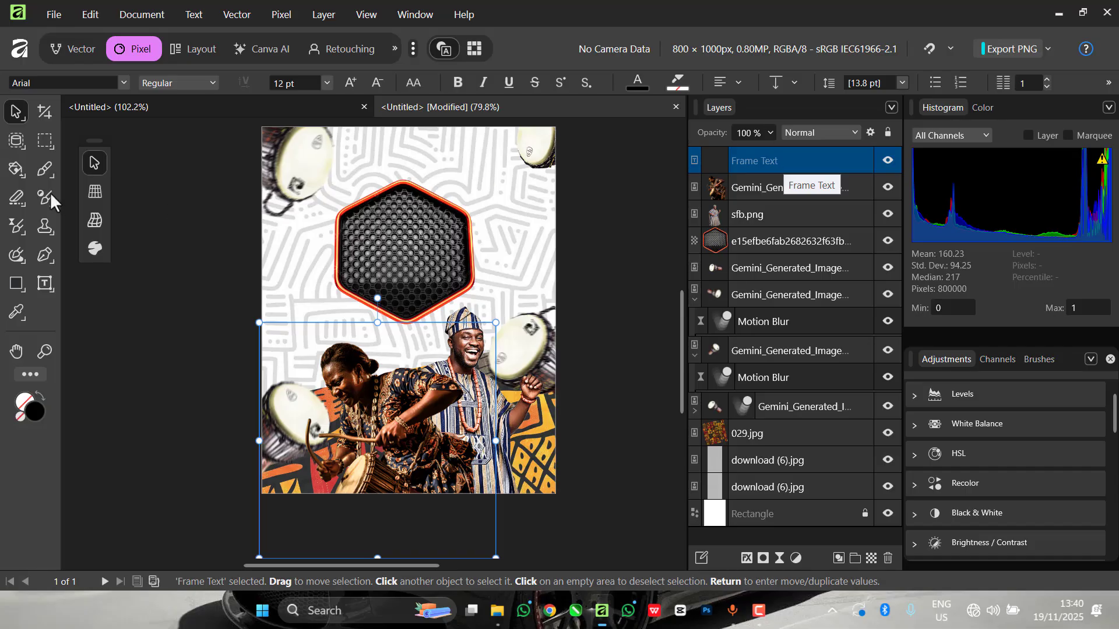
key(Delete)
Add two-line artistic text reading "Priase" and "Night" inside the hexagon.
click(46, 279)
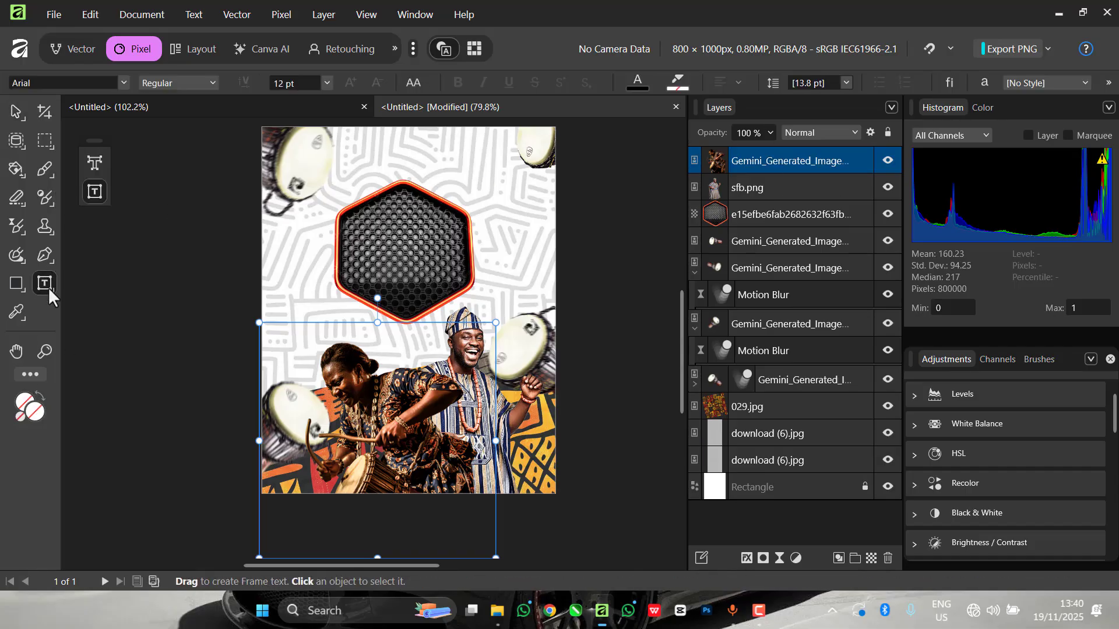
click(96, 163)
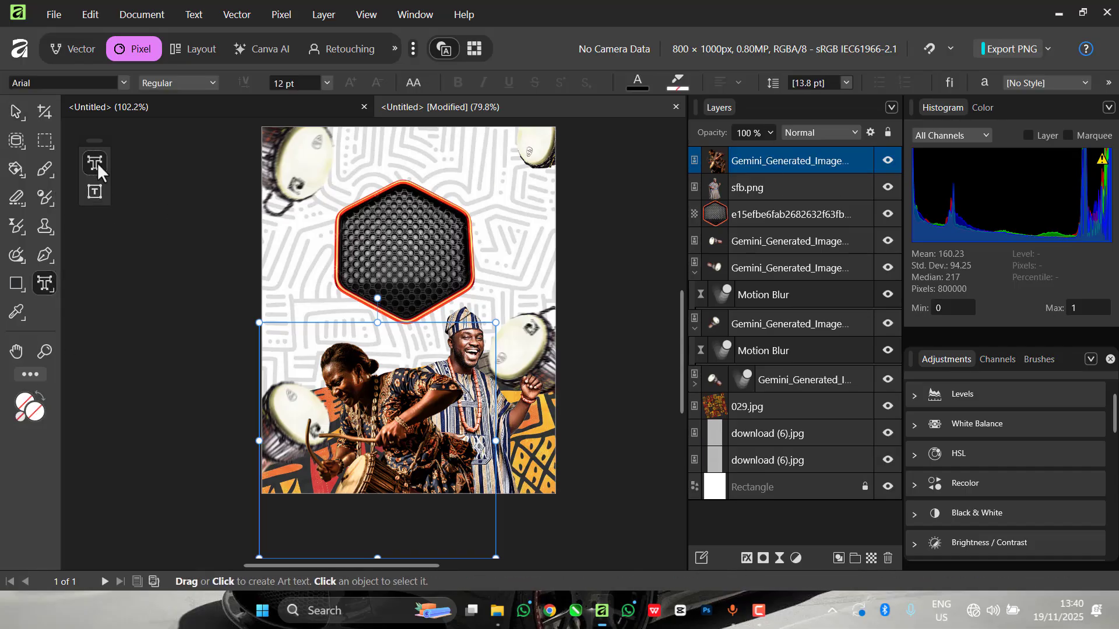
scroll(338, 221, up, 1)
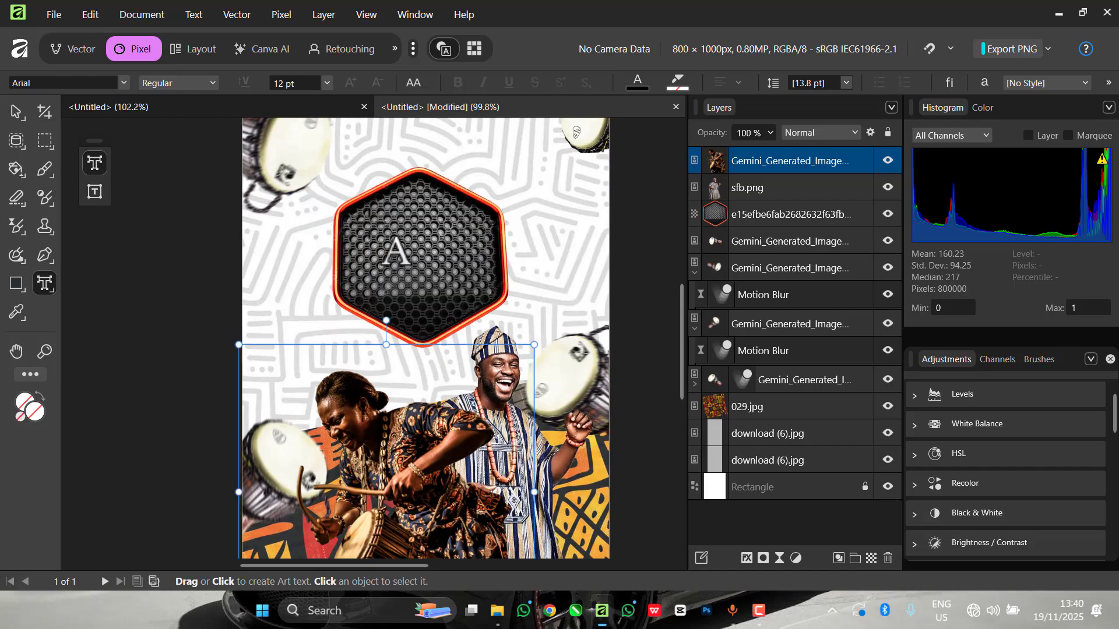
click(361, 226)
scroll(370, 227, up, 2)
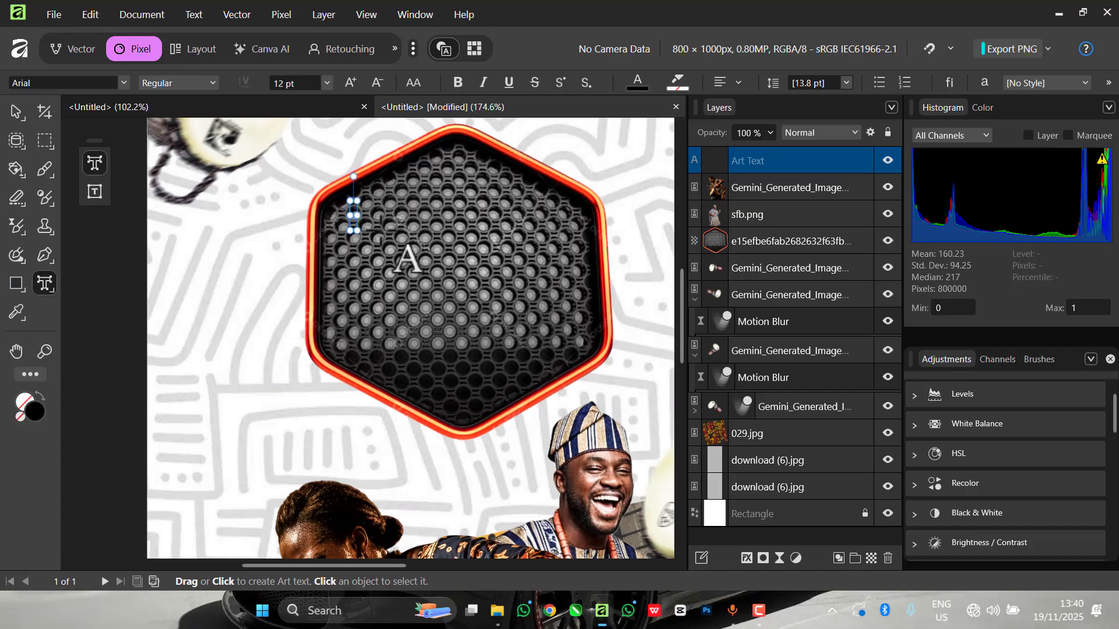
text(Pri)
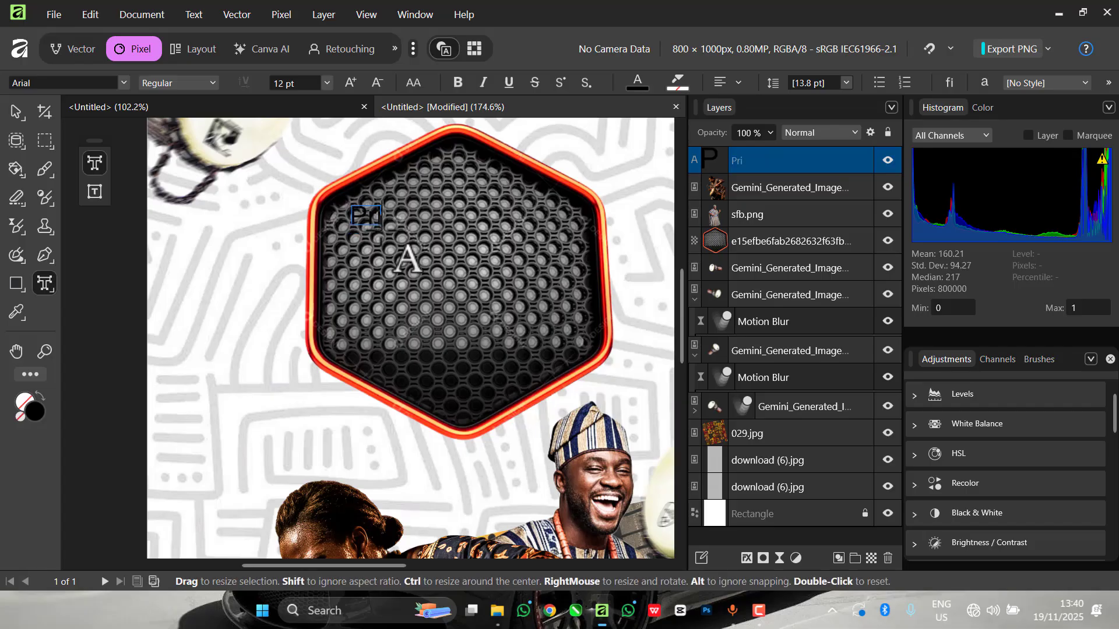
text(ase)
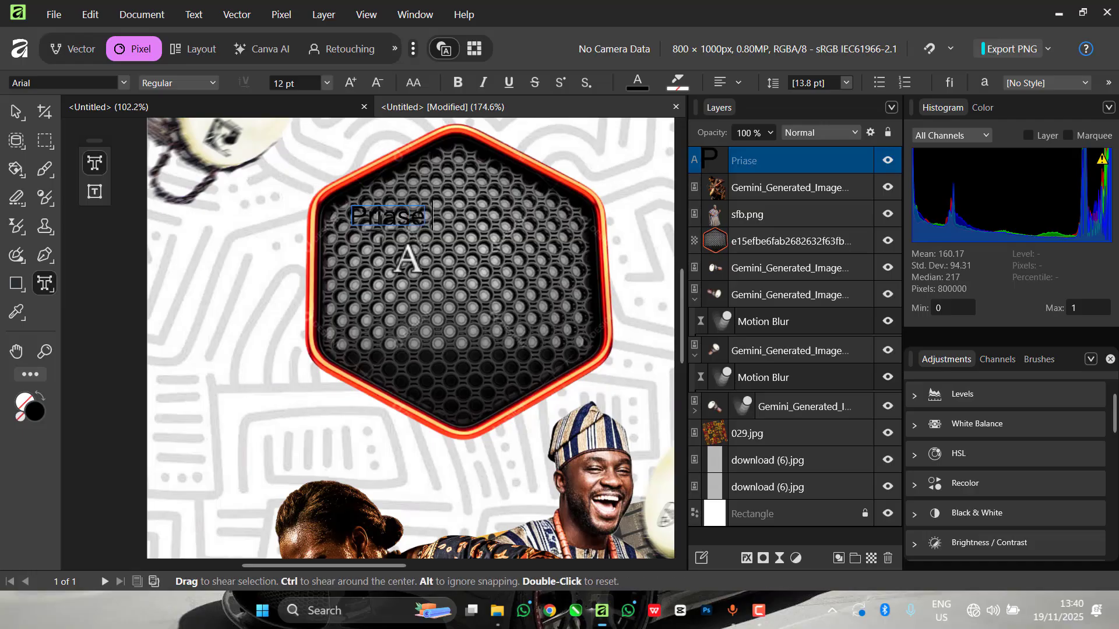
key(Return)
text(N)
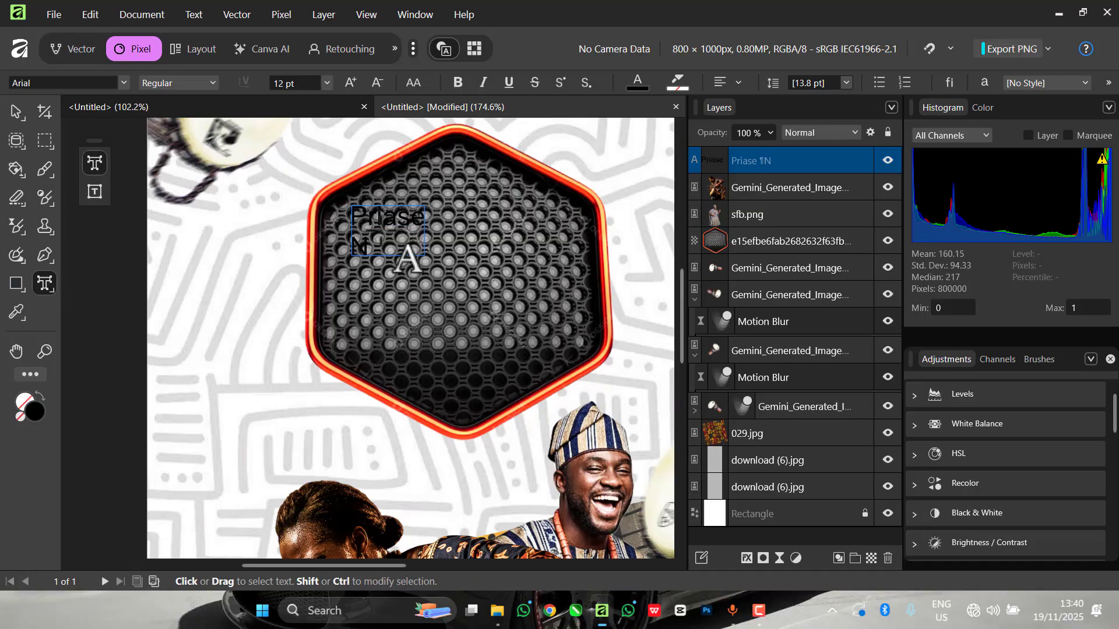
text(ight)
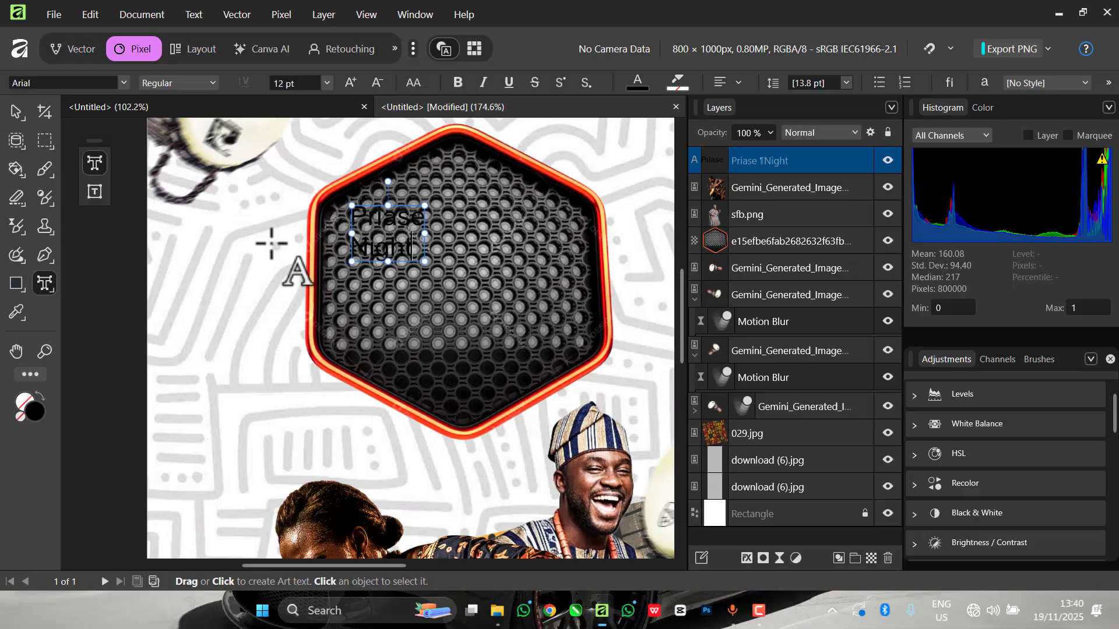
key(Escape)
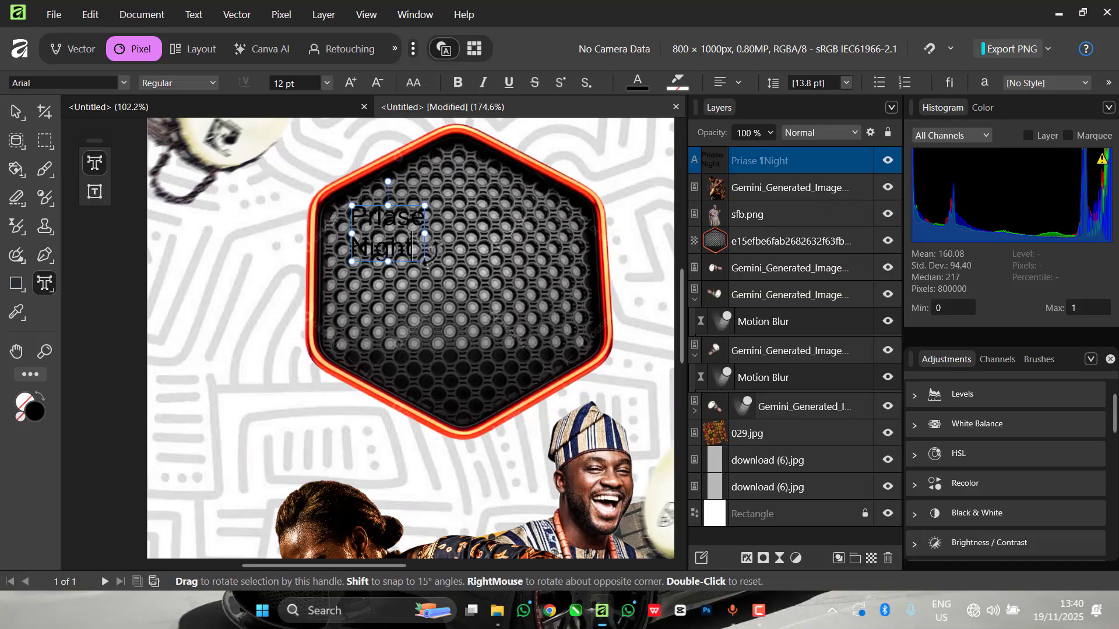
click(17, 114)
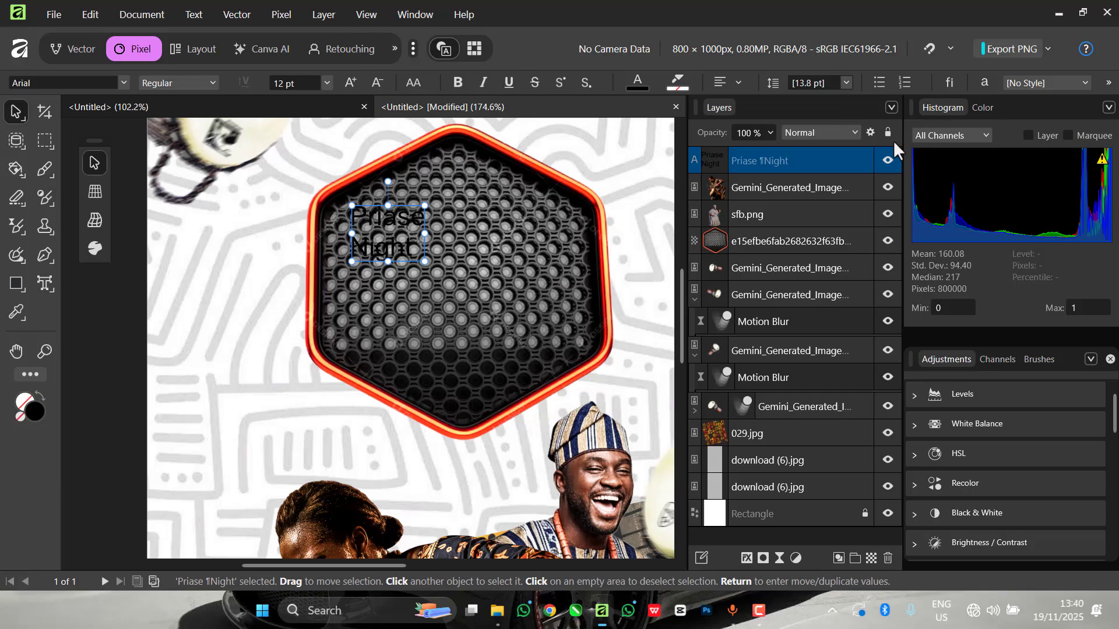
Bring up the character settings and set the title text's colour to white, RGB 255, 255, 255.
click(411, 15)
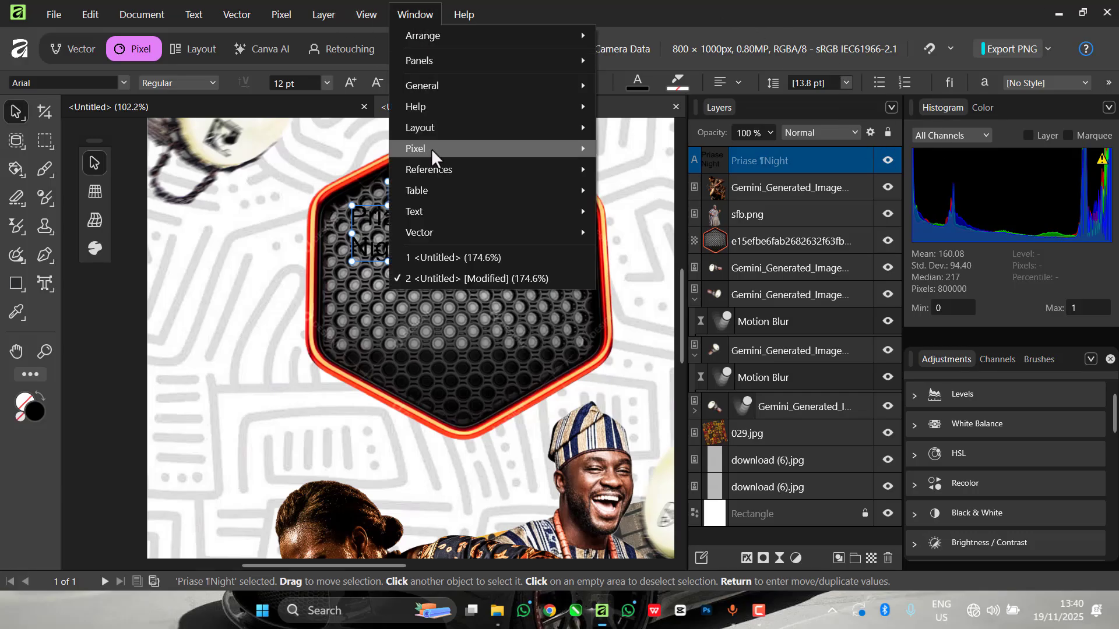
mouse_move(484, 212)
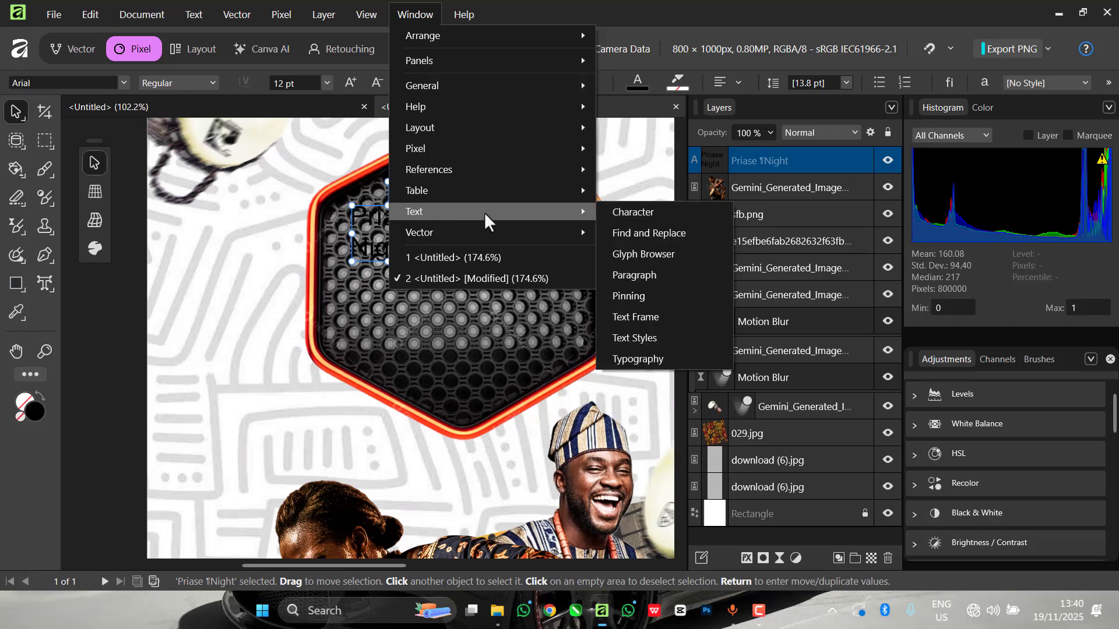
click(605, 213)
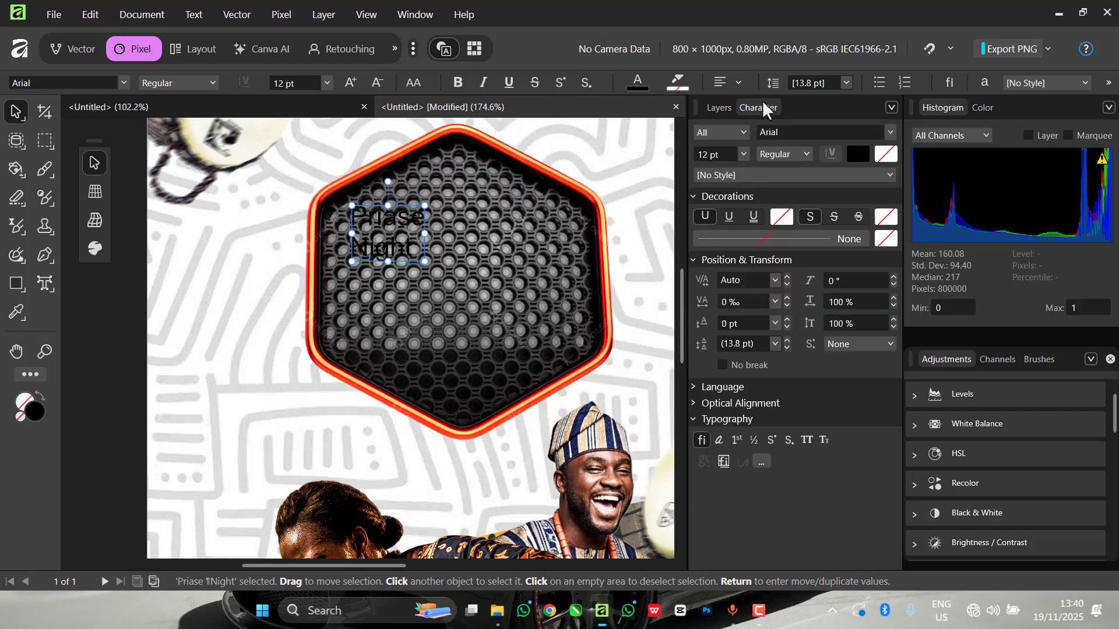
mouse_move(762, 109)
mouse_down()
mouse_move(886, 249)
mouse_move(773, 148)
mouse_move(752, 107)
mouse_up()
click(857, 153)
click(738, 281)
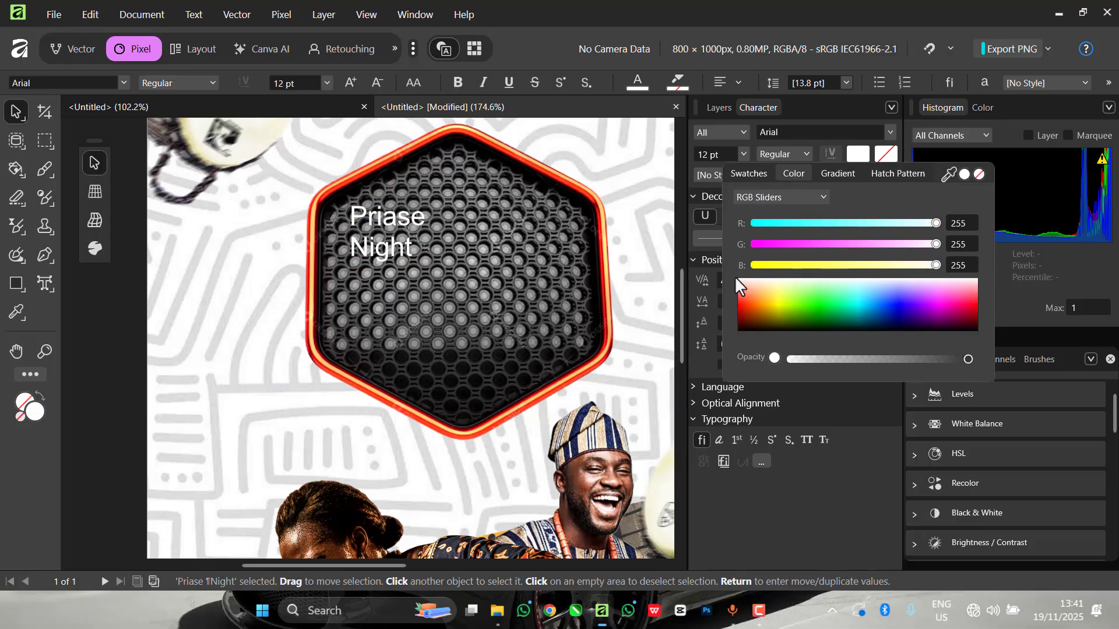
click(742, 281)
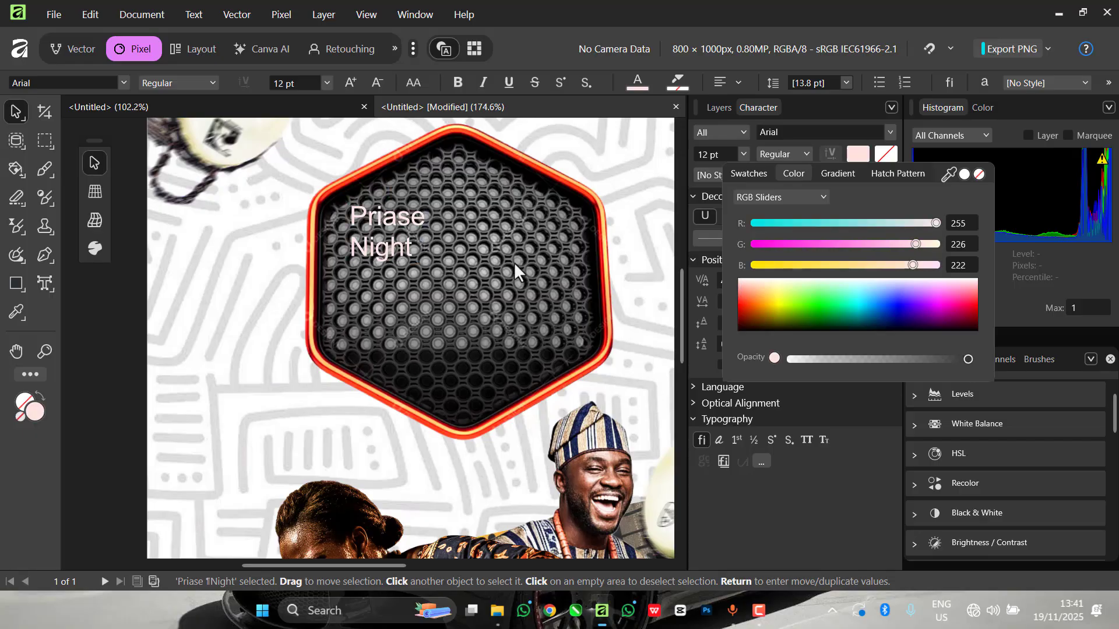
click(738, 281)
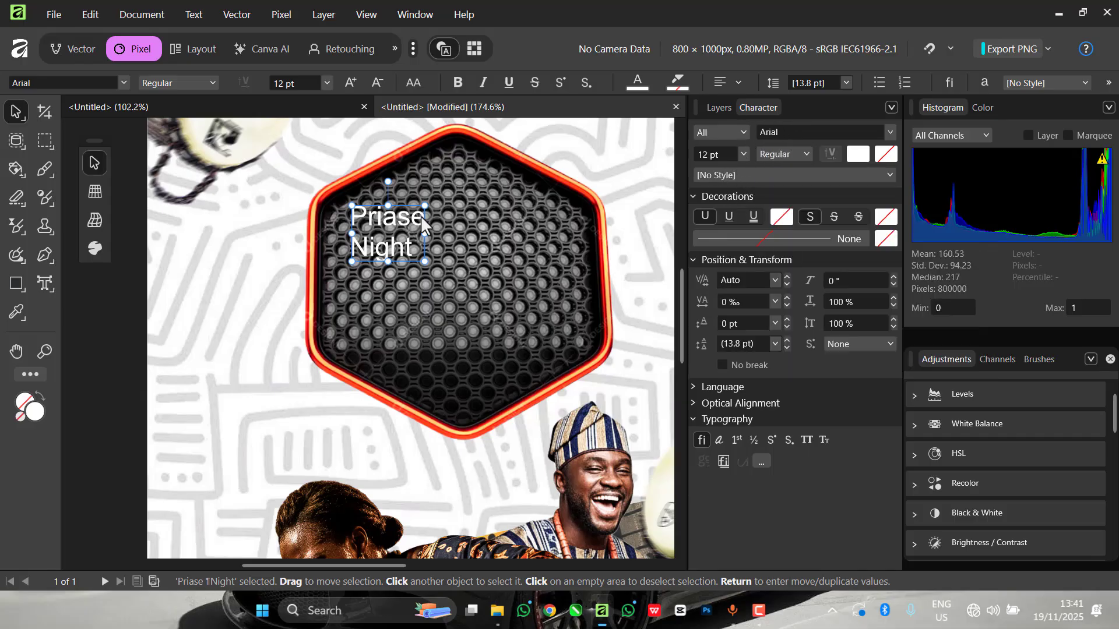
Browse the installed fonts and preview candidates on the title text.
click(807, 155)
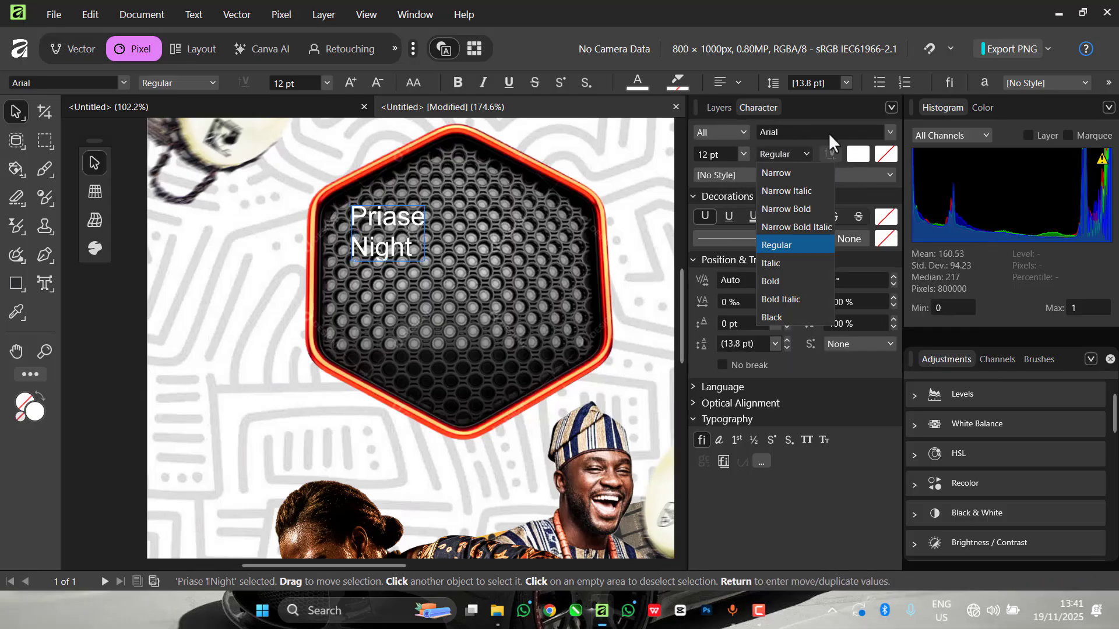
click(890, 131)
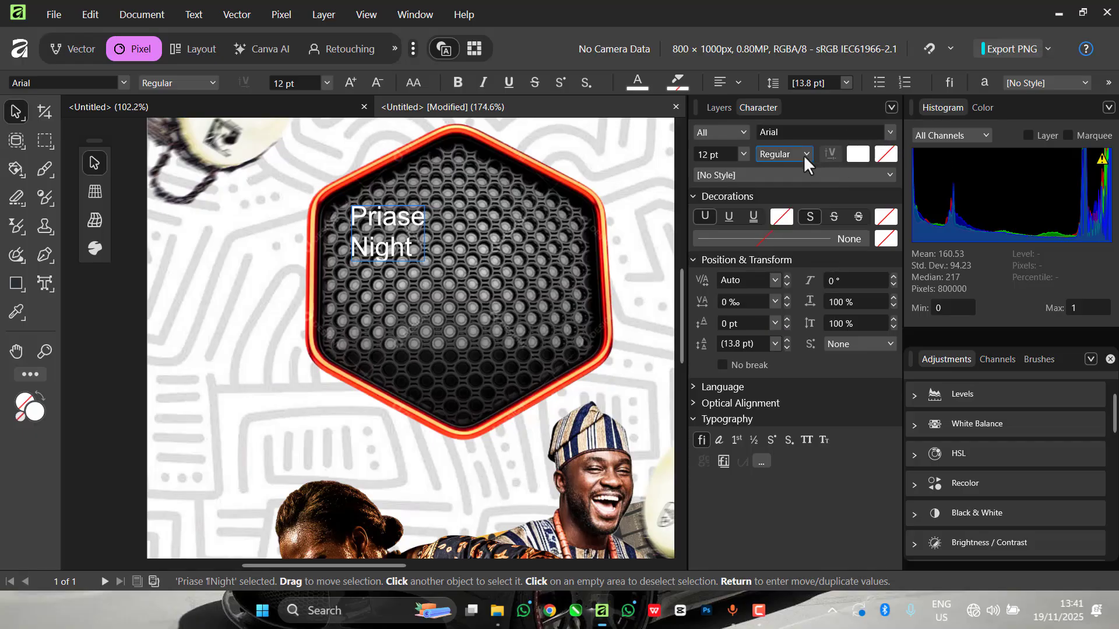
click(886, 130)
click(886, 131)
click(886, 131)
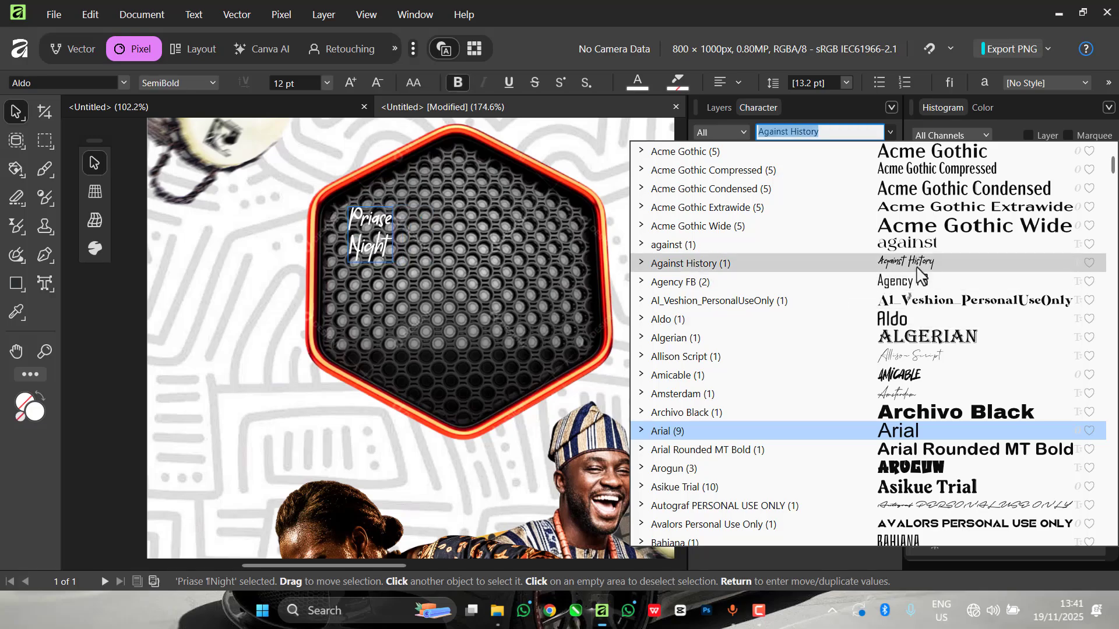
scroll(926, 303, down, 3)
scroll(936, 329, up, 1)
scroll(926, 408, down, 20)
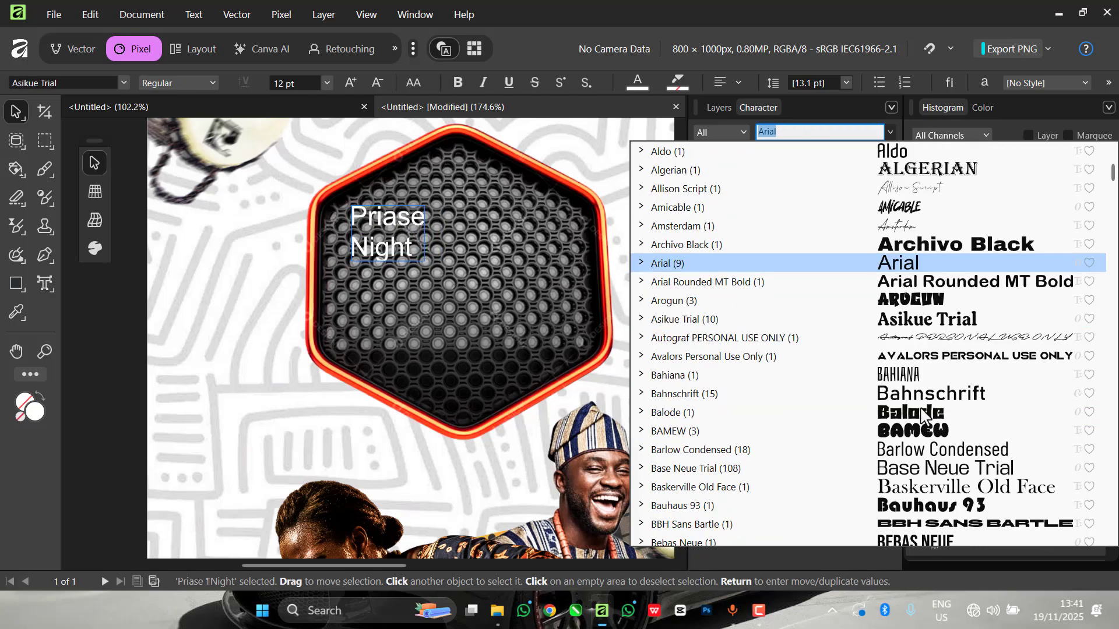
scroll(910, 472, down, 10)
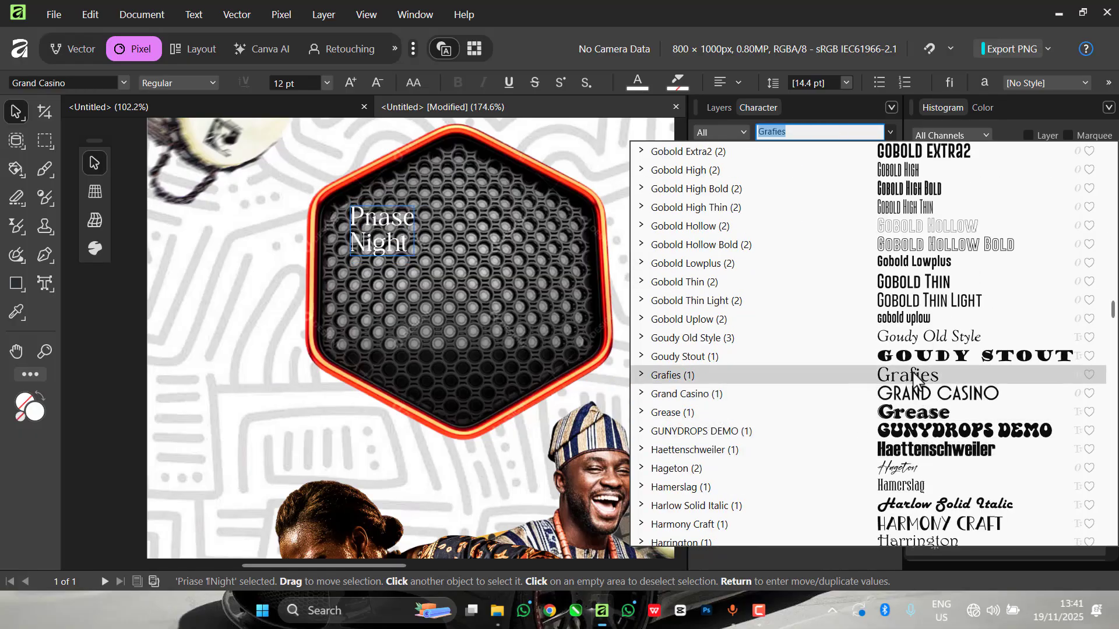
scroll(913, 378, down, 2)
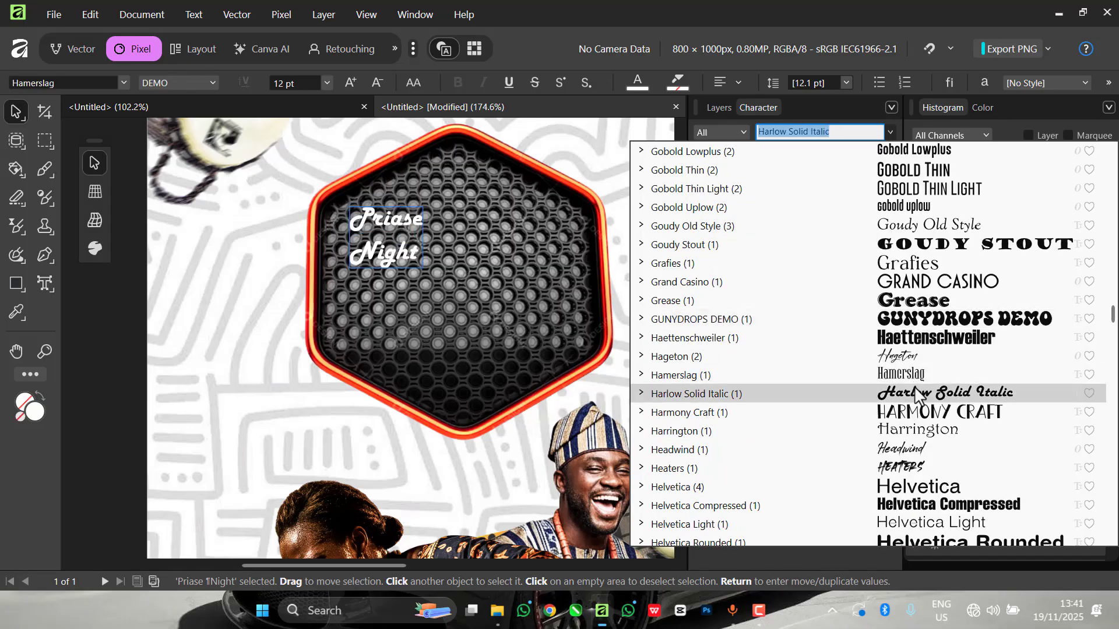
scroll(913, 379, up, 9)
Try the Against History font on the title text and replace it with the font named against.
text(Arial)
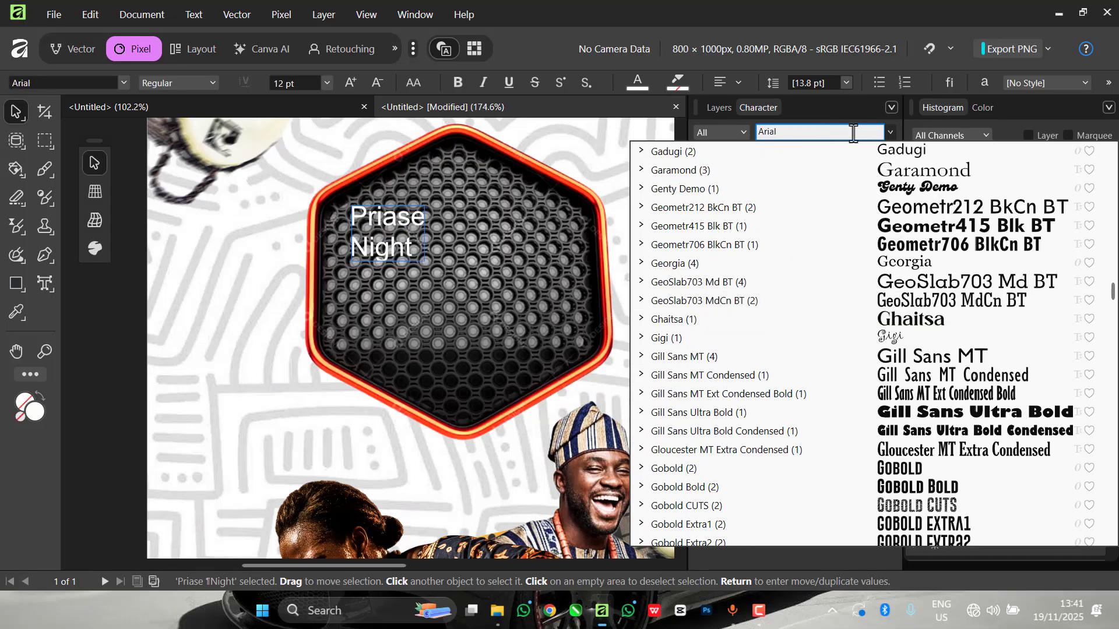
double_click(767, 132)
text(again)
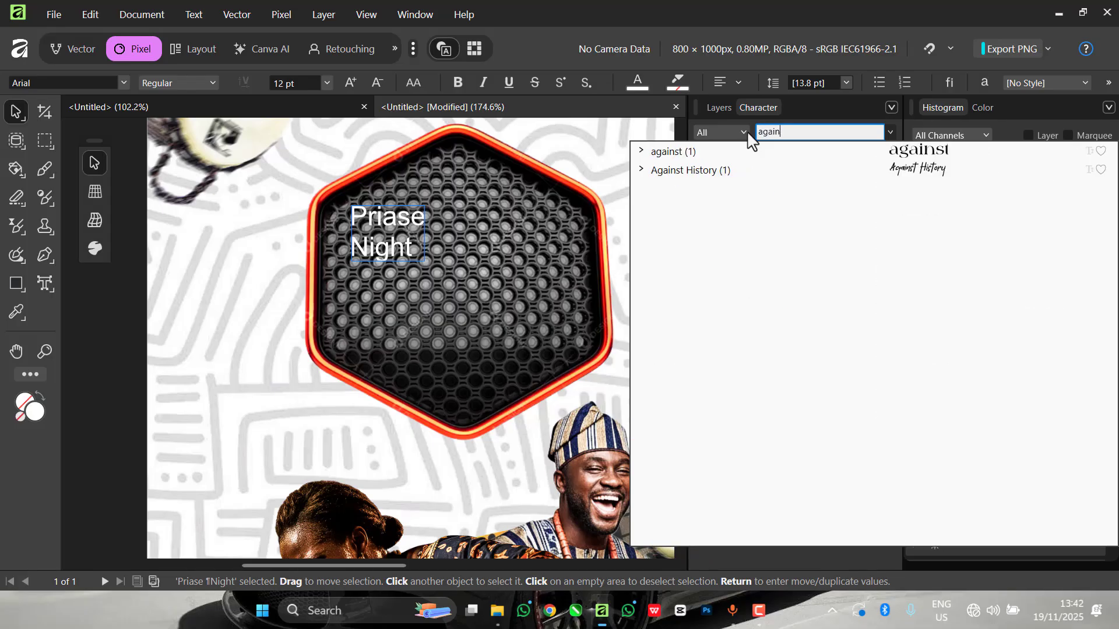
text(st History)
click(738, 172)
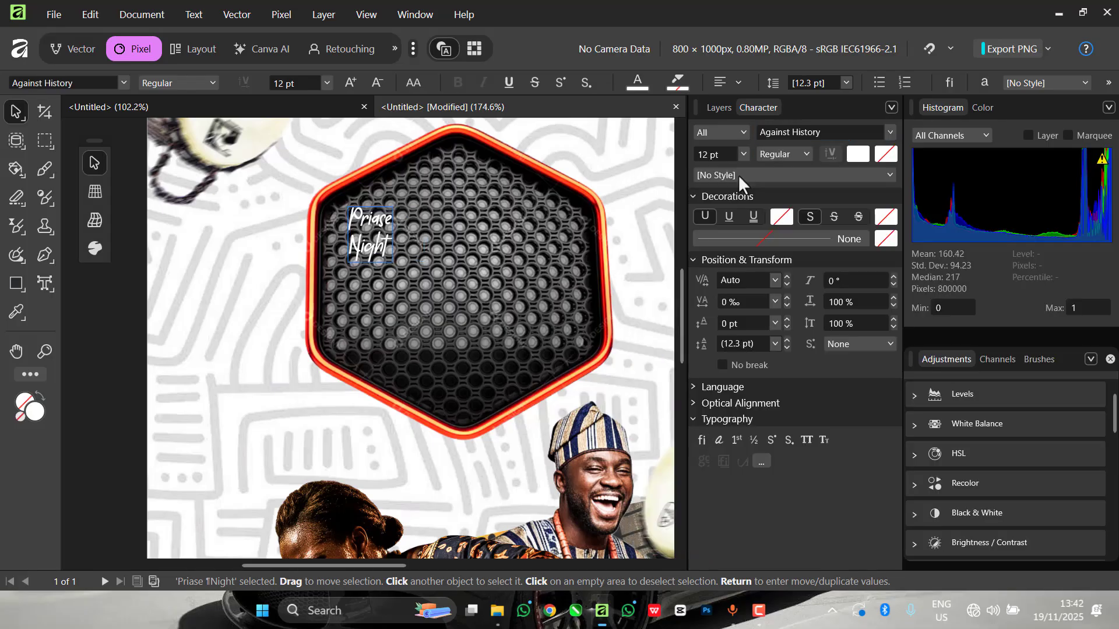
click(826, 132)
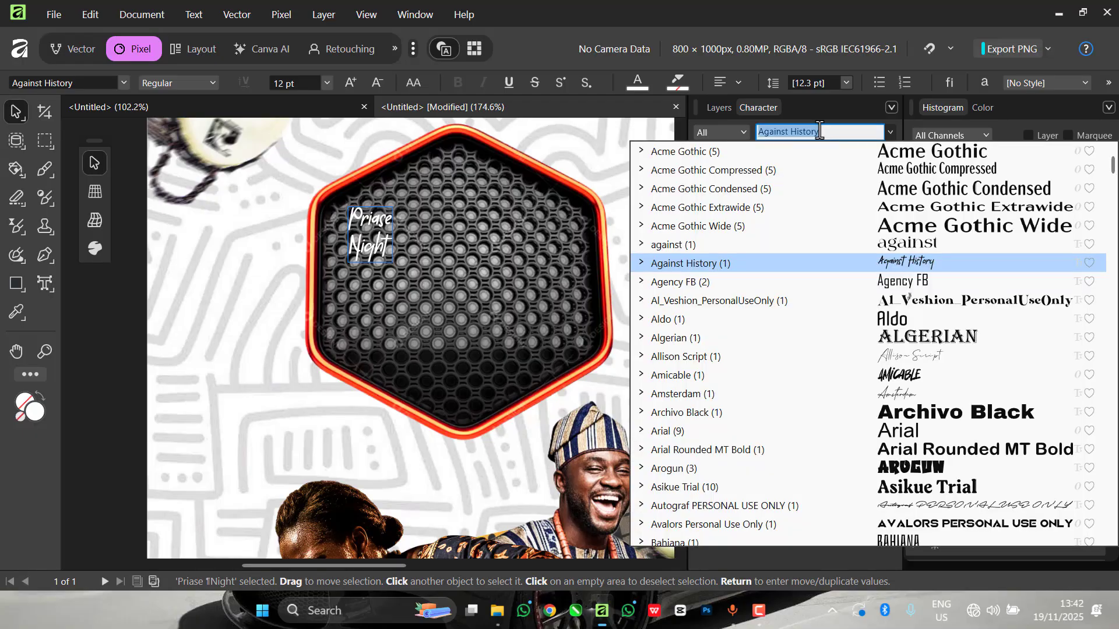
click(755, 251)
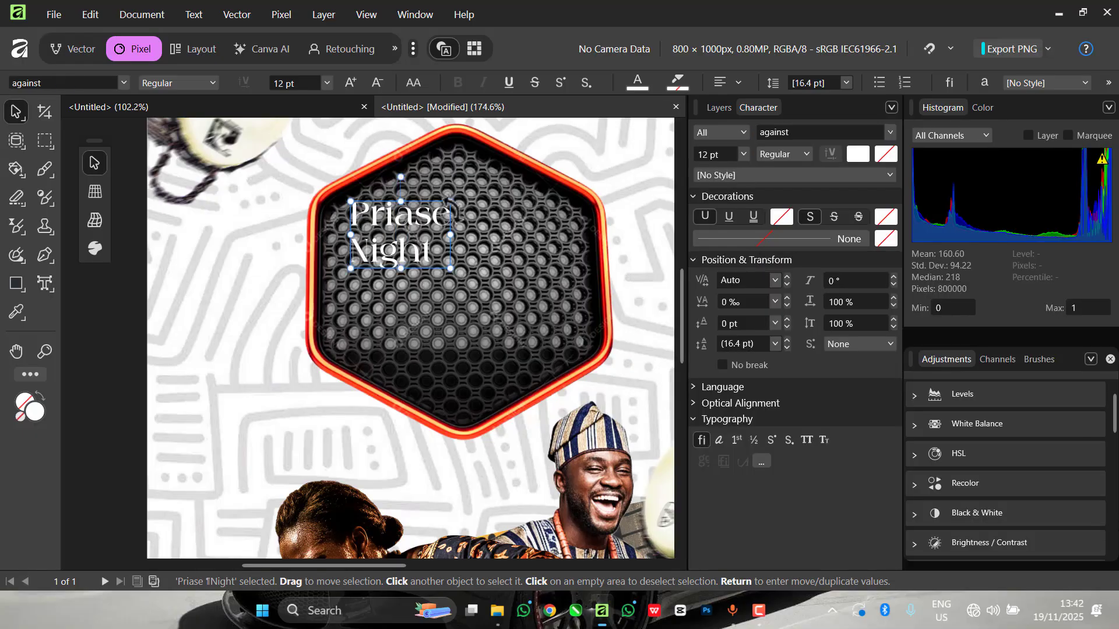
Enlarge the title text to about 31 pt and position it centrally over the hexagon.
drag(490, 317, 605, 398)
scroll(469, 232, down, 5)
scroll(468, 233, up, 2)
drag(477, 229, 464, 223)
Select both lines of the title text and set their leading to 30 pt.
double_click(488, 278)
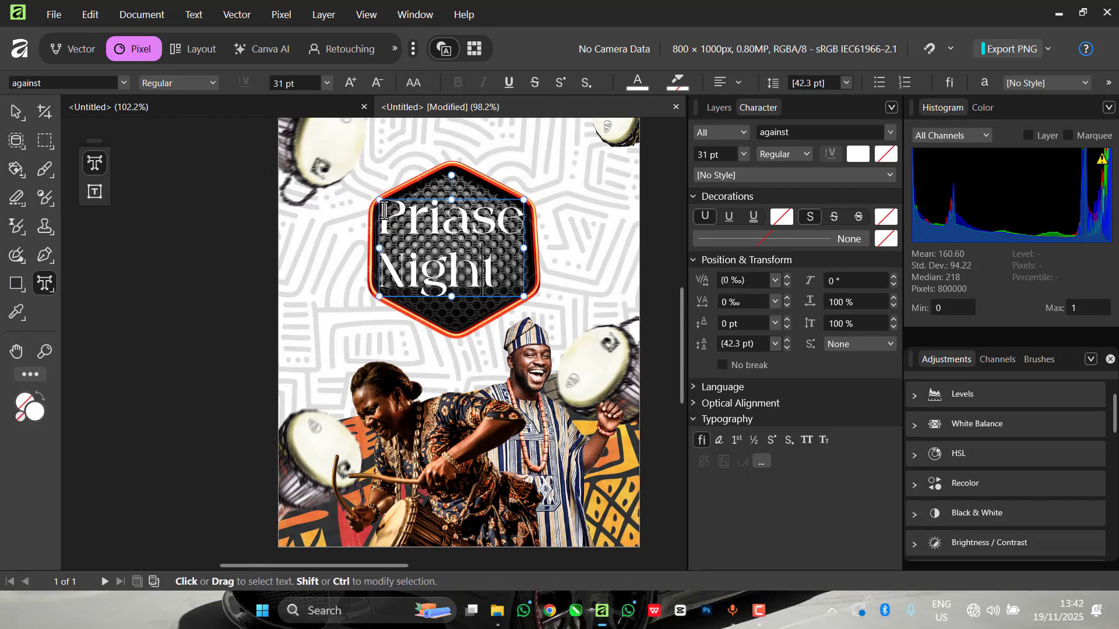
drag(379, 204, 524, 298)
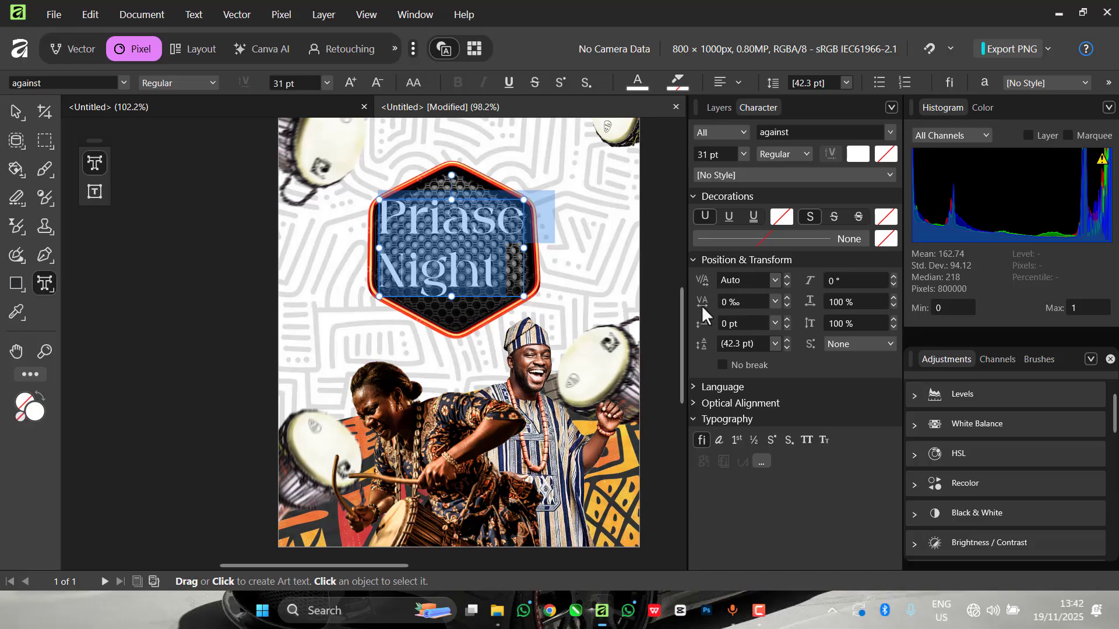
click(697, 345)
click(774, 343)
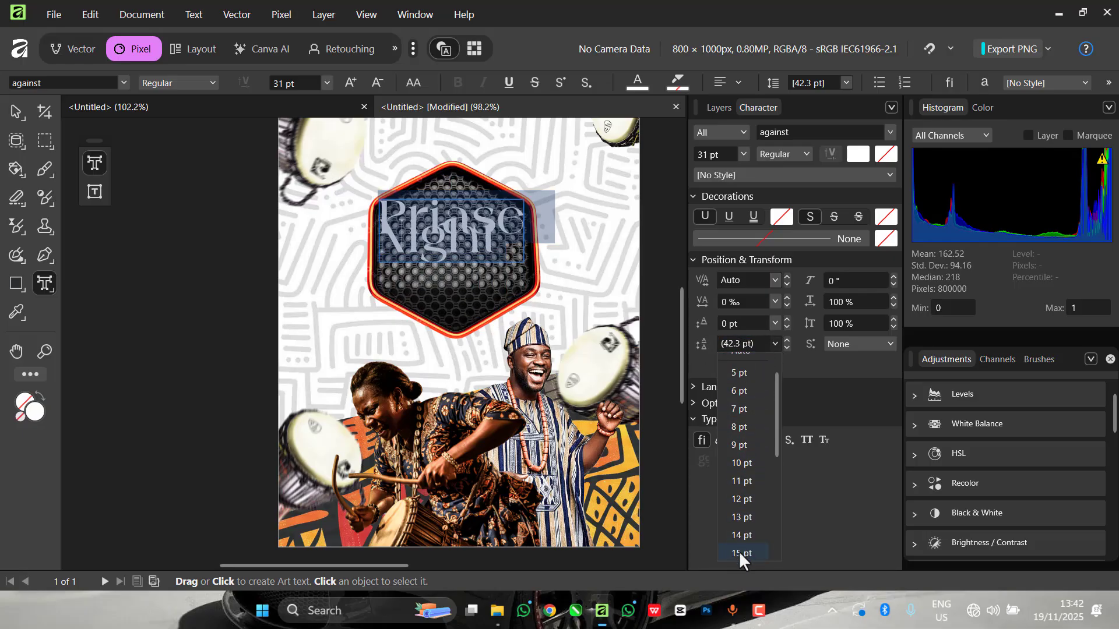
scroll(739, 548, down, 2)
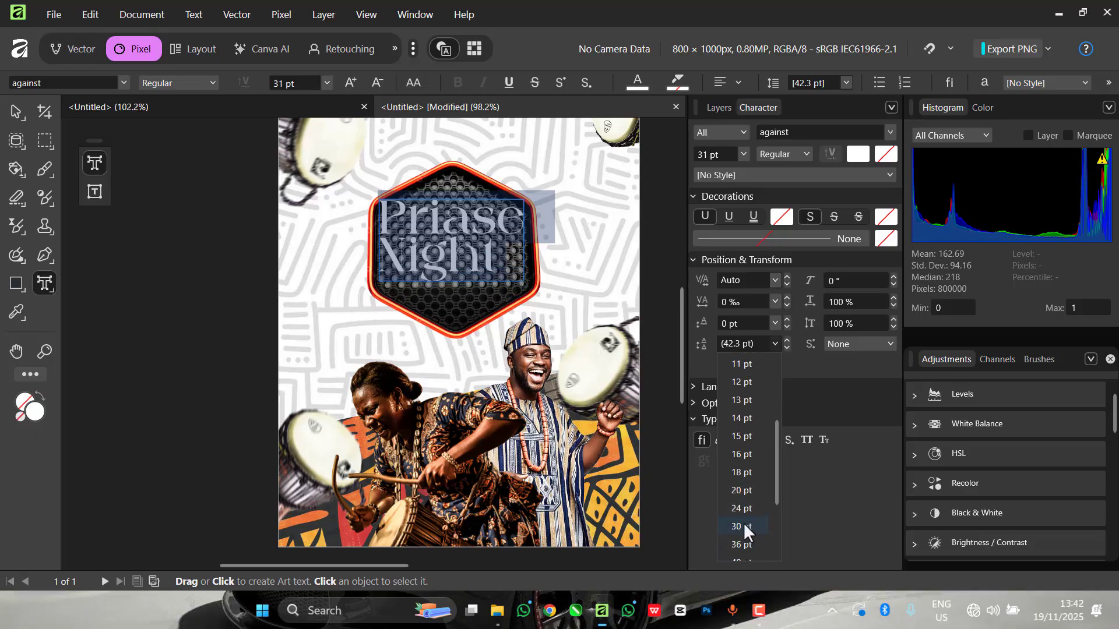
click(744, 528)
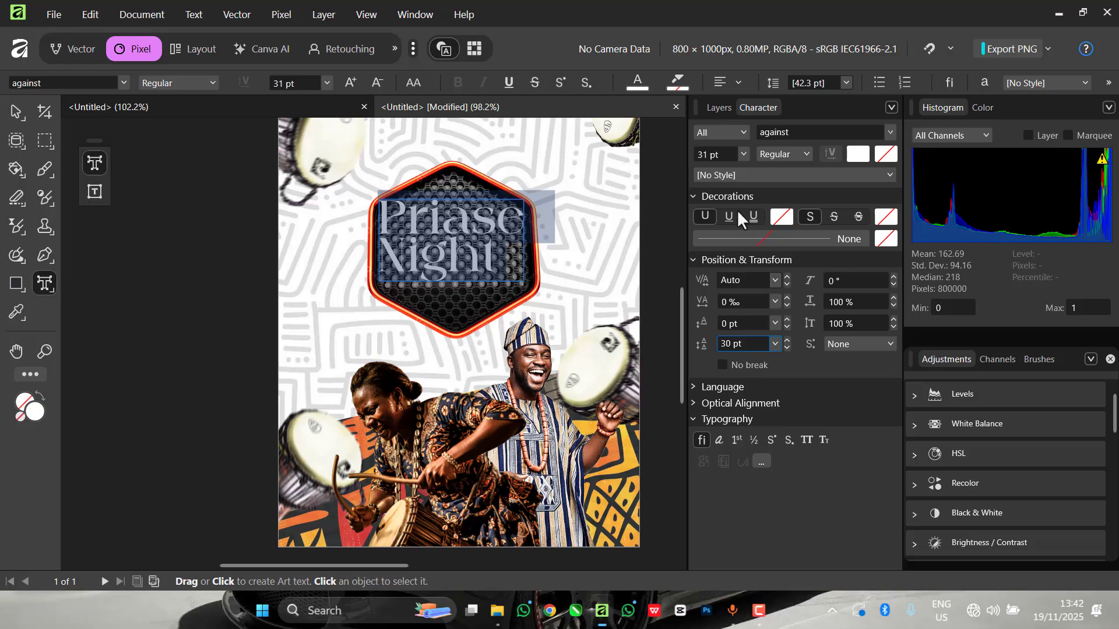
Align the two title lines to the centre.
click(719, 81)
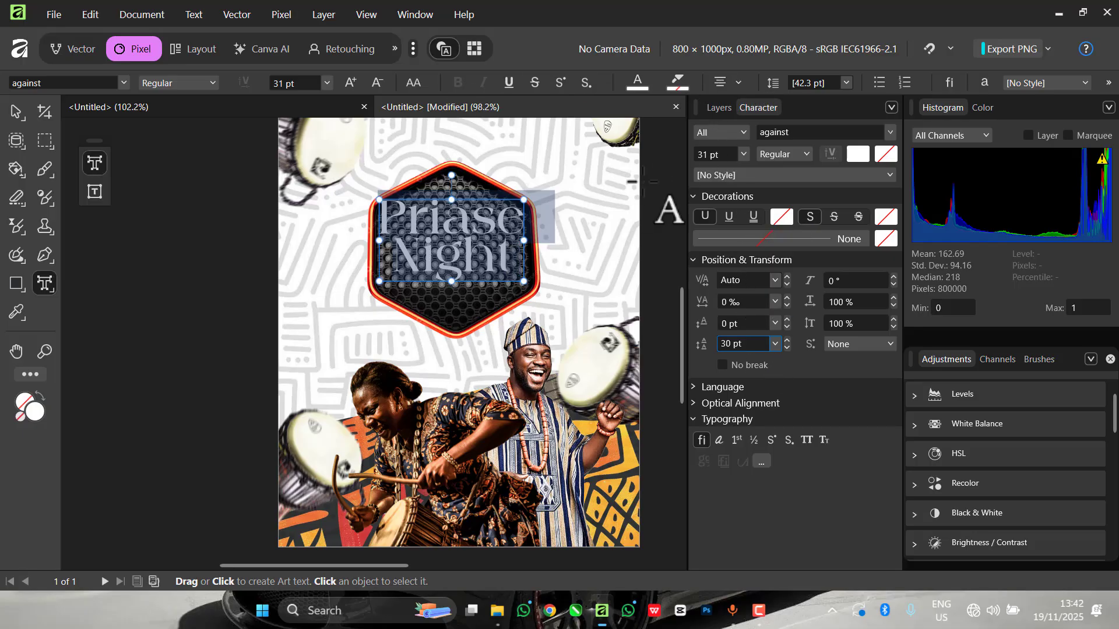
click(739, 82)
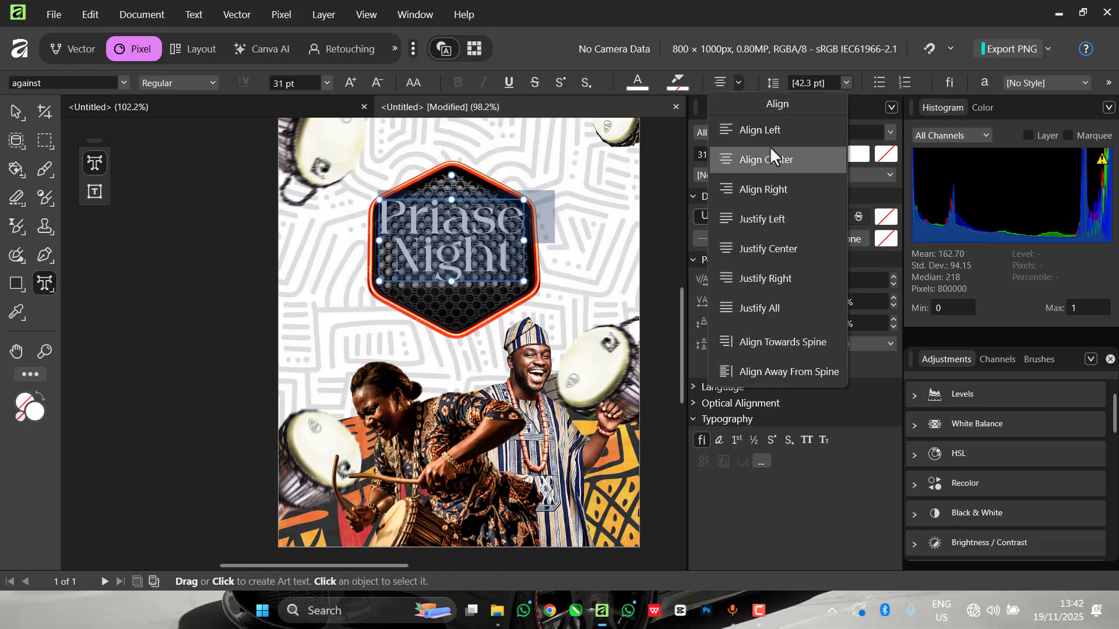
click(750, 159)
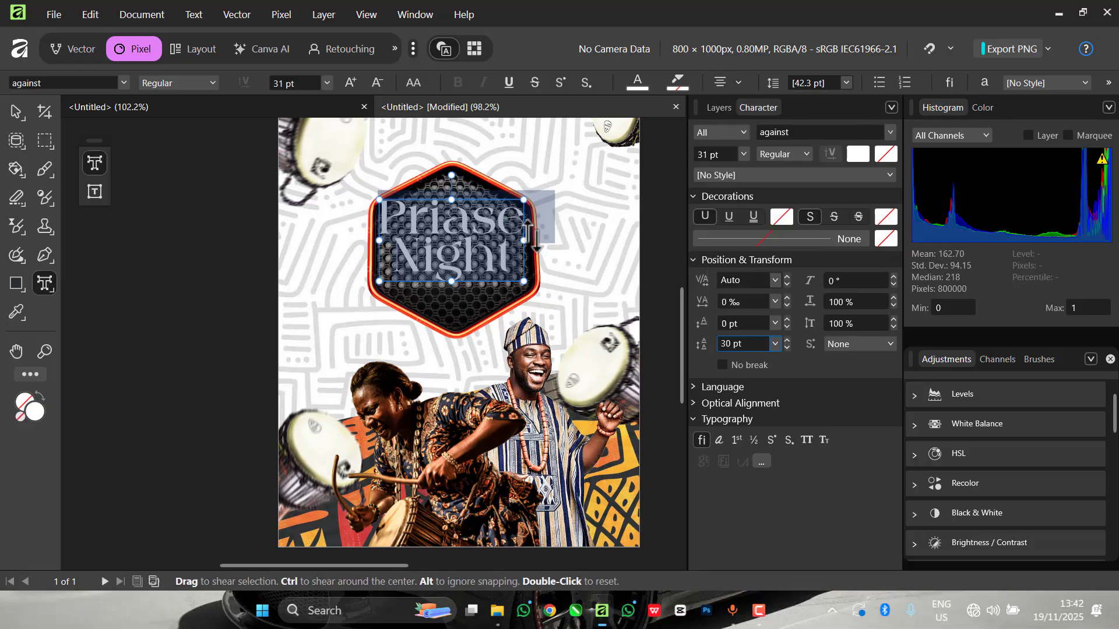
Rotate the title text slightly counter-clockwise and enlarge it to about 35.3 pt so it spans the hexagon.
click(14, 112)
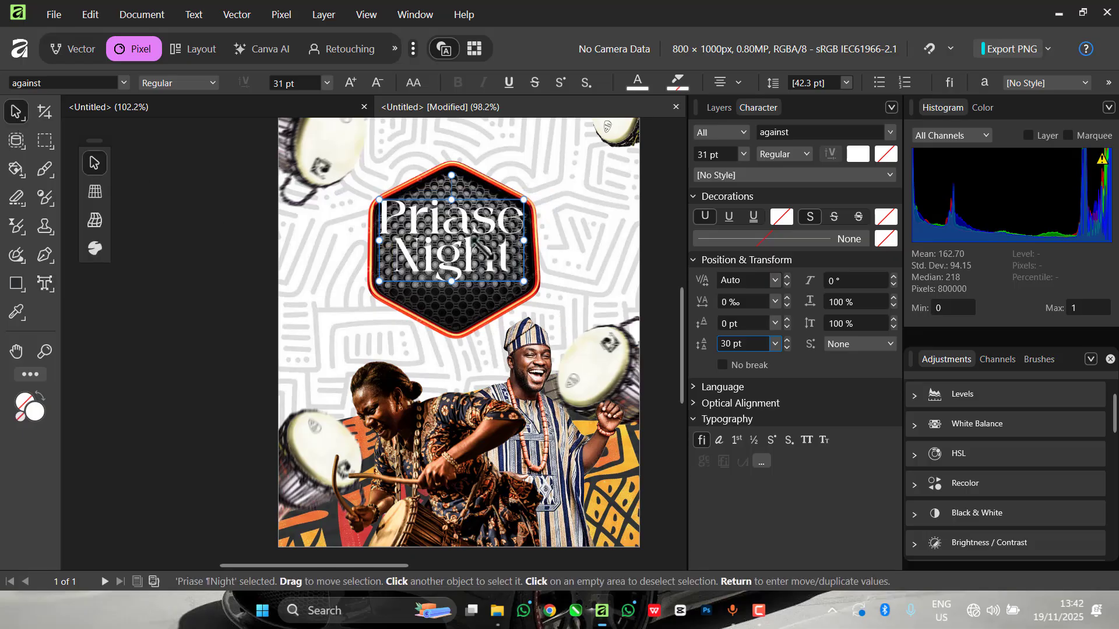
click(467, 231)
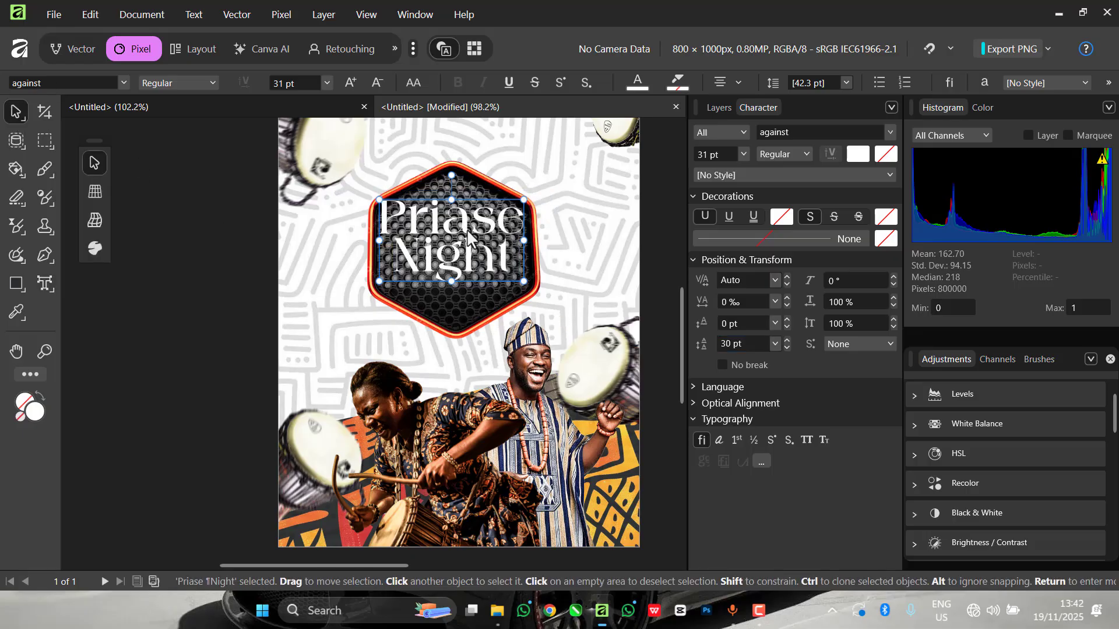
scroll(466, 221, up, 3)
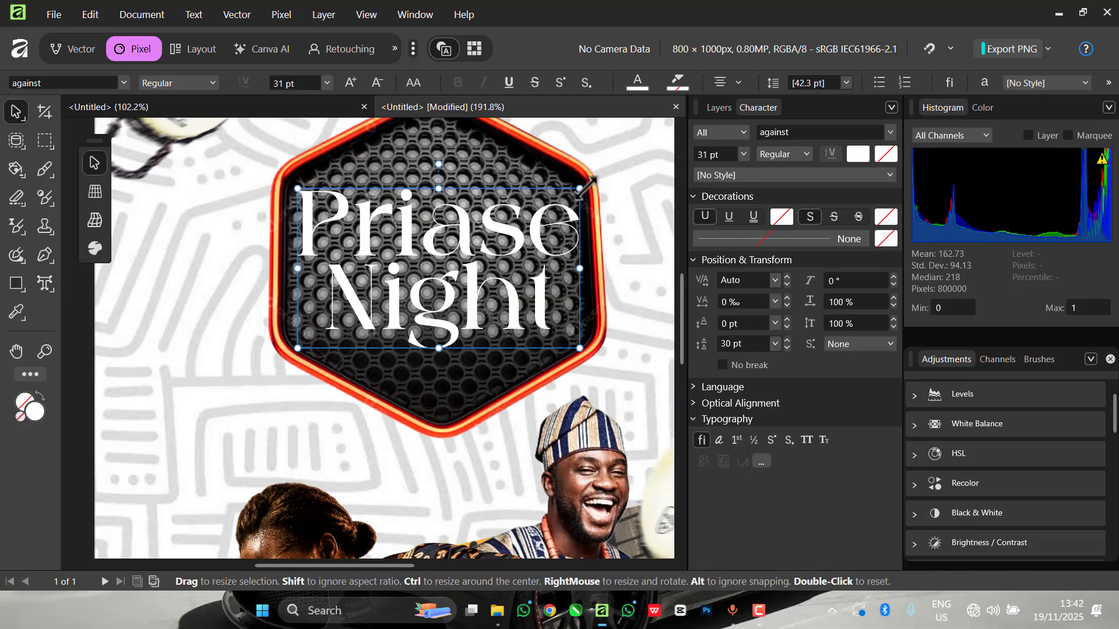
drag(588, 180, 578, 166)
scroll(478, 214, down, 1)
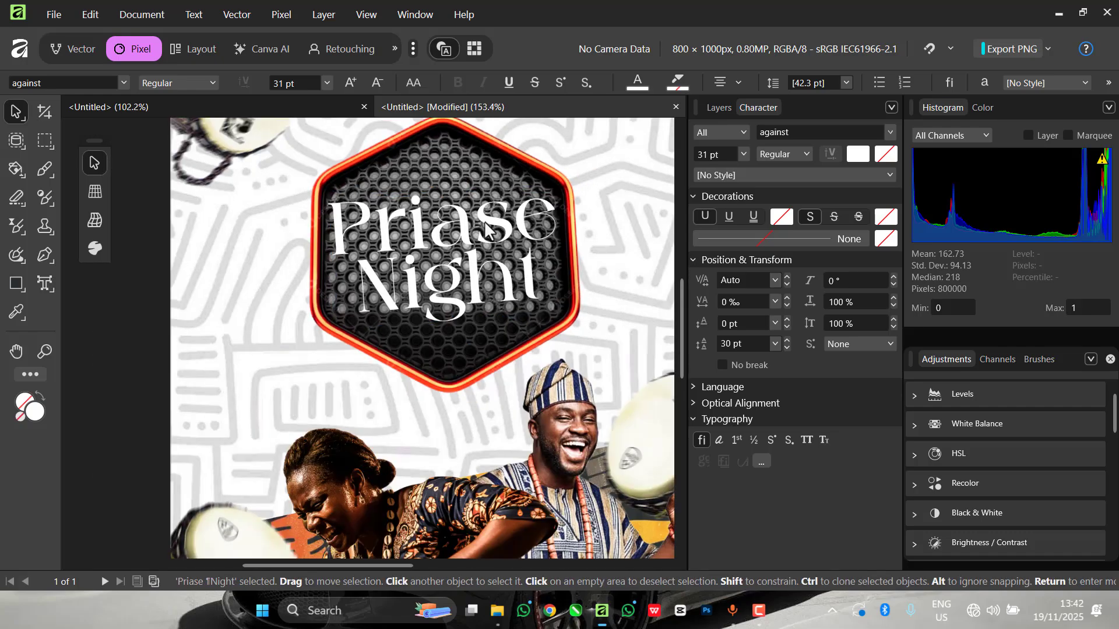
drag(318, 345, 307, 355)
drag(420, 299, 437, 297)
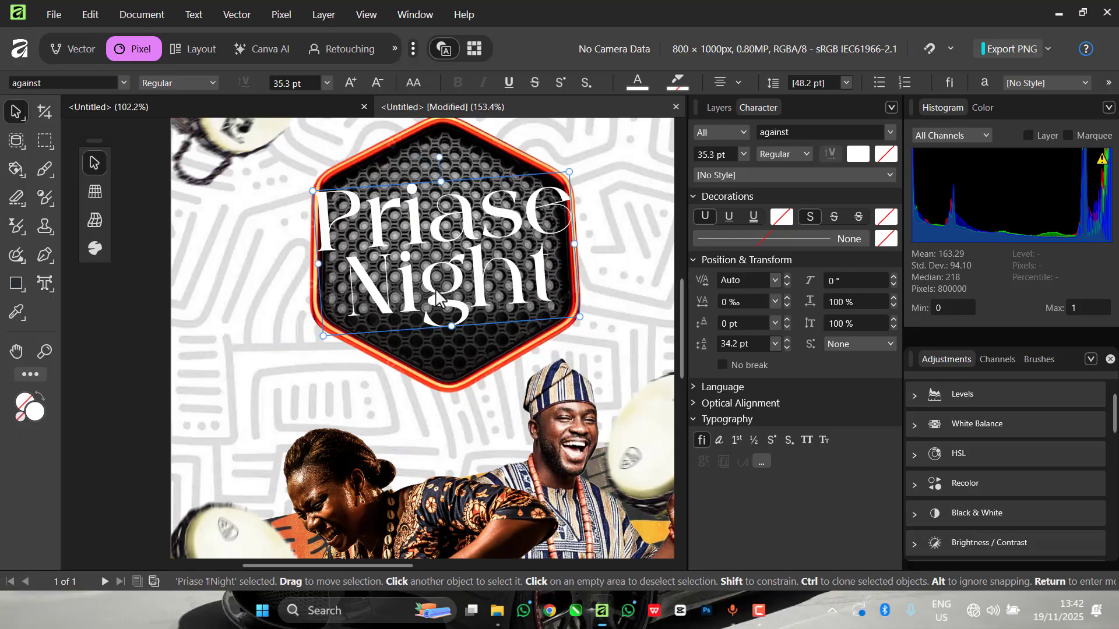
scroll(436, 294, down, 4)
scroll(485, 270, up, 1)
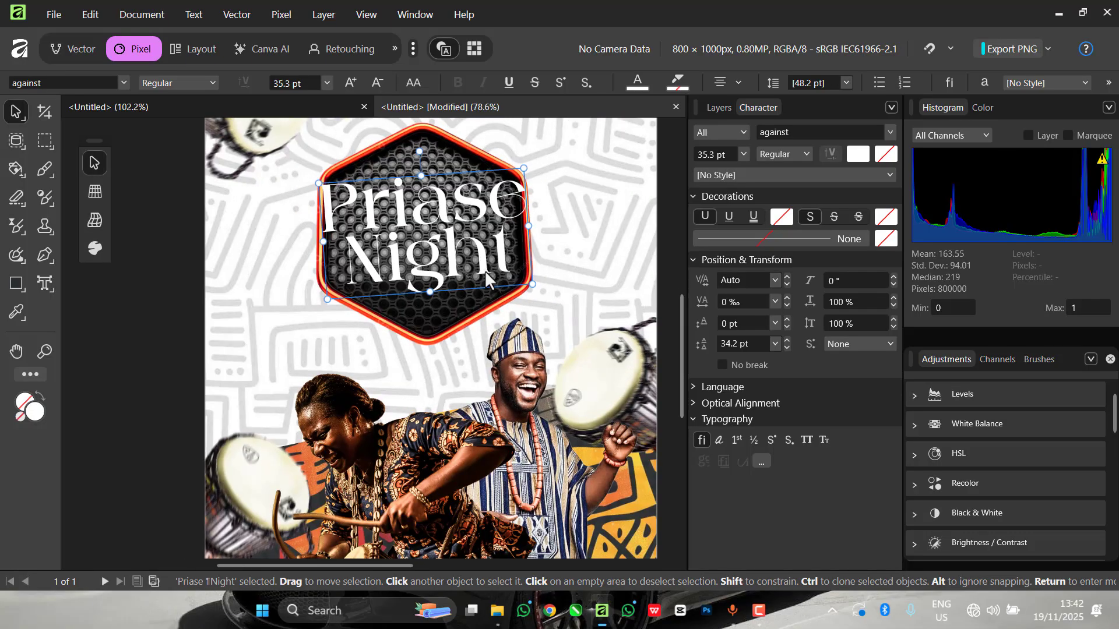
scroll(485, 270, down, 3)
scroll(498, 230, up, 3)
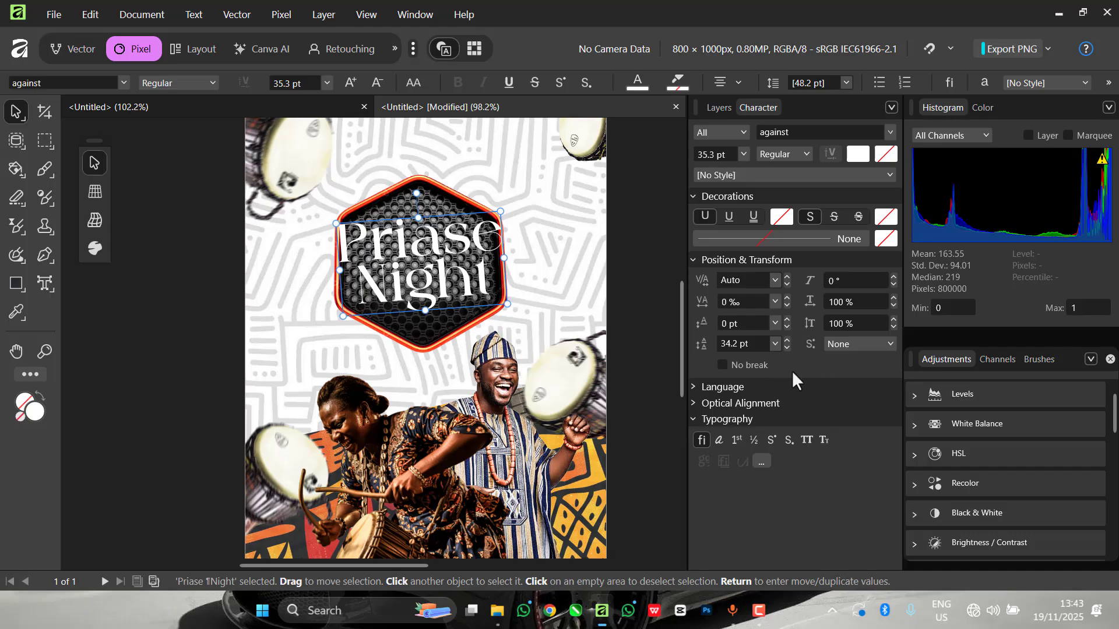
scroll(938, 418, down, 3)
scroll(954, 421, up, 3)
scroll(961, 463, down, 3)
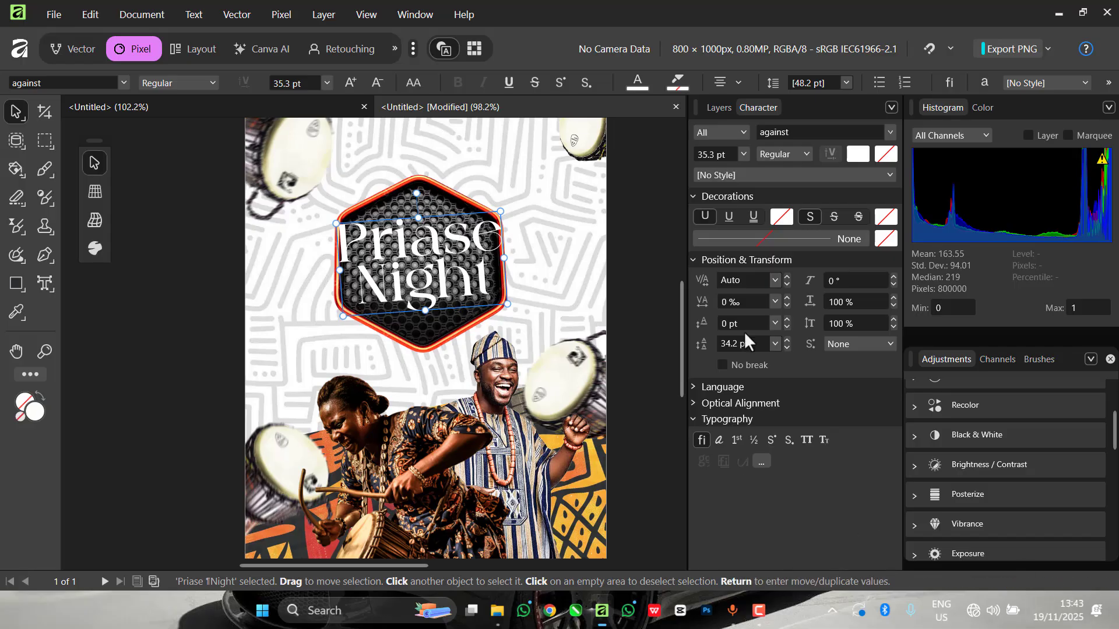
Add an Outer Shadow layer effect to the title text with a 1 px radius and 81% opacity.
click(719, 108)
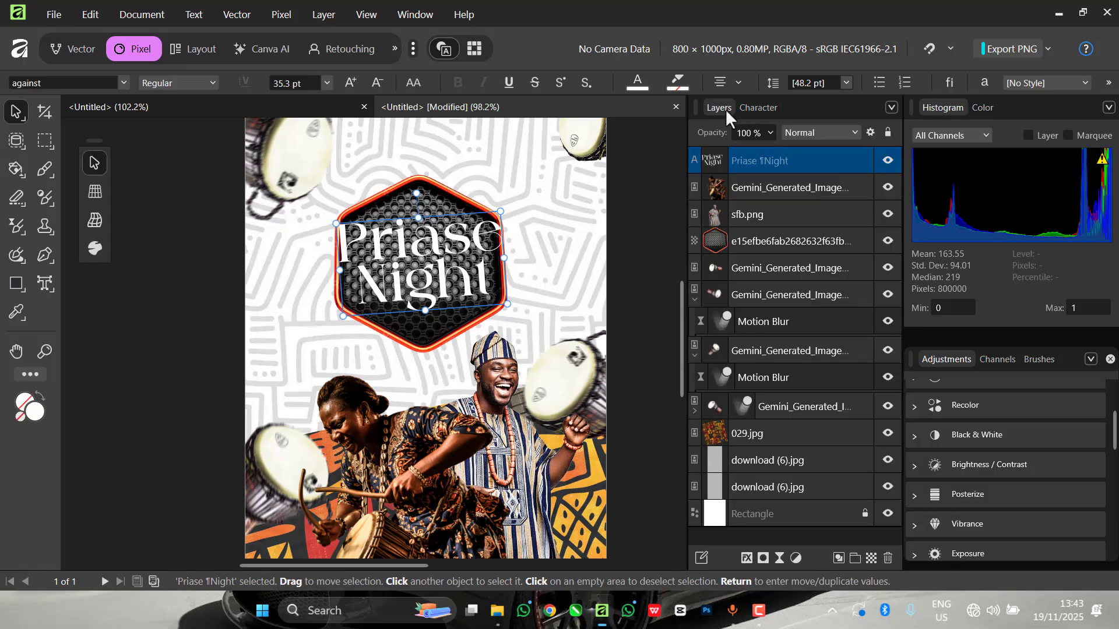
double_click(736, 162)
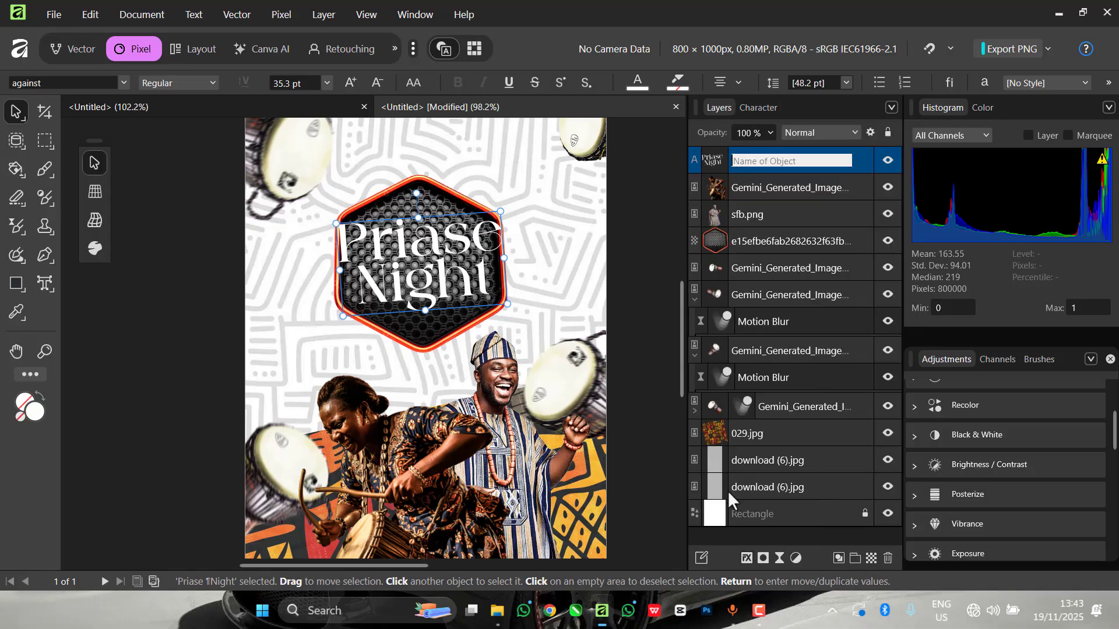
click(747, 558)
drag(529, 60, 822, 68)
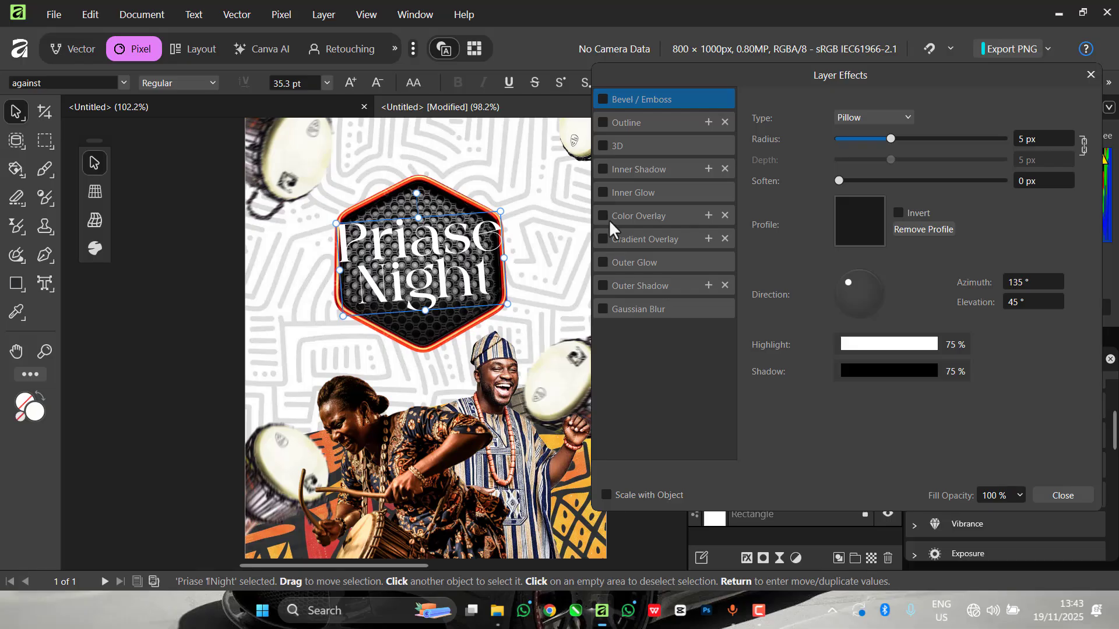
click(610, 291)
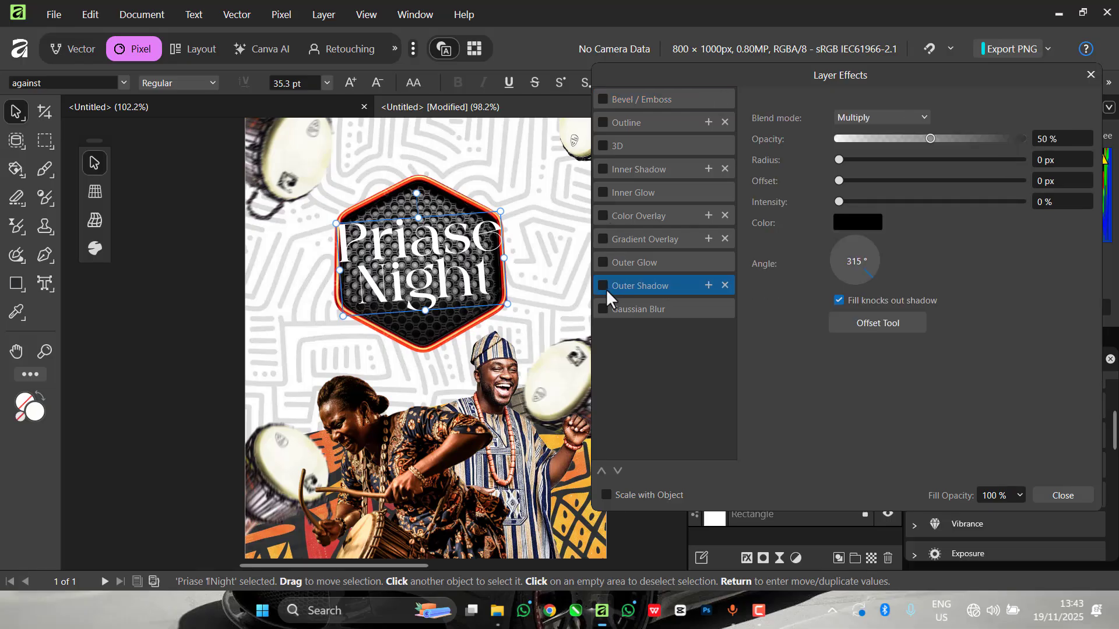
click(602, 286)
drag(843, 165, 854, 161)
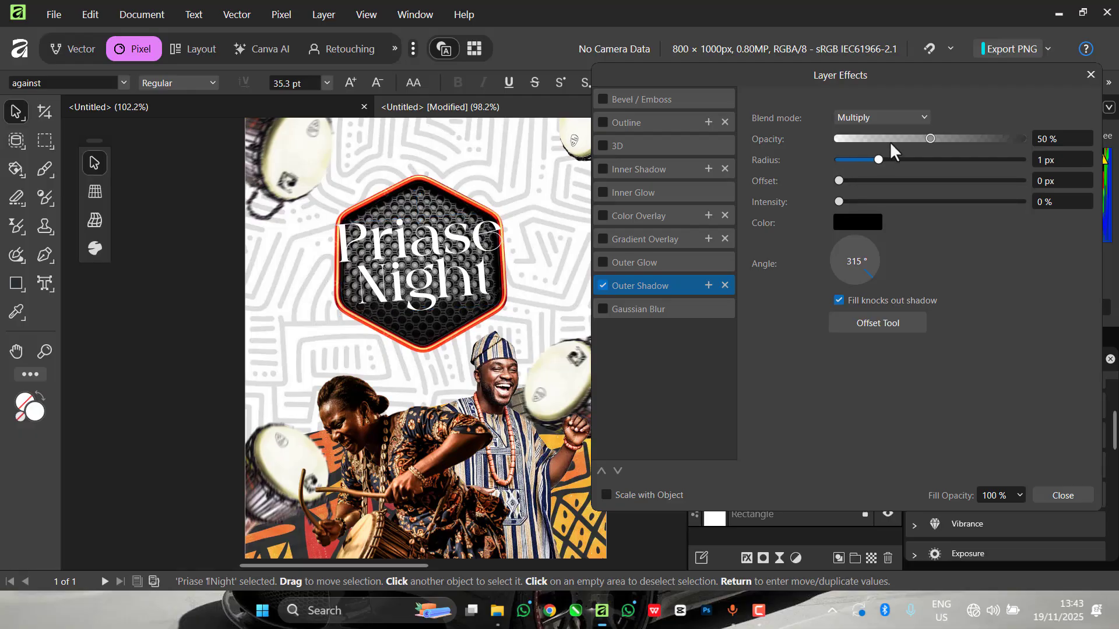
drag(975, 135, 987, 134)
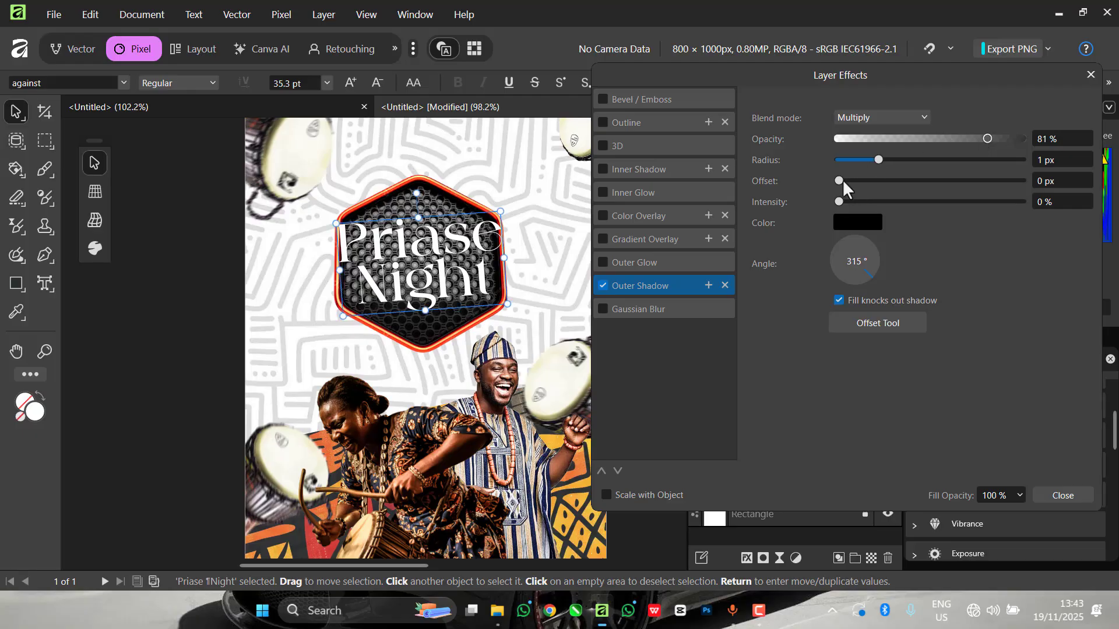
Set the title shadow's offset to about 10.3 px and its intensity to 31%, and close the layer effects.
mouse_move(921, 184)
mouse_down()
mouse_move(932, 183)
mouse_move(920, 183)
mouse_up()
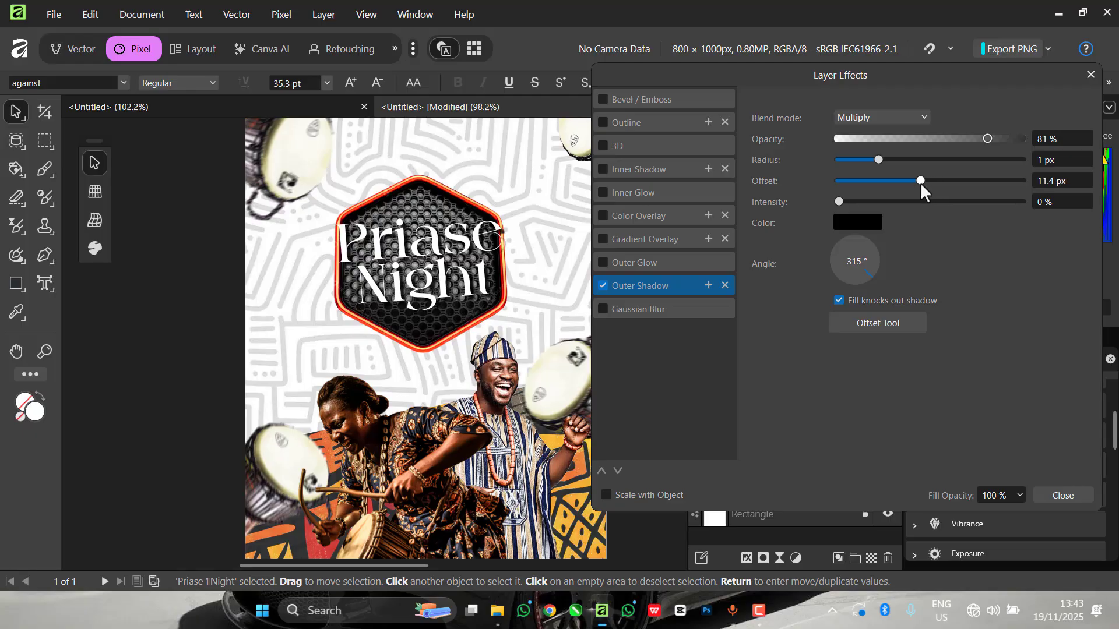
scroll(478, 244, up, 1)
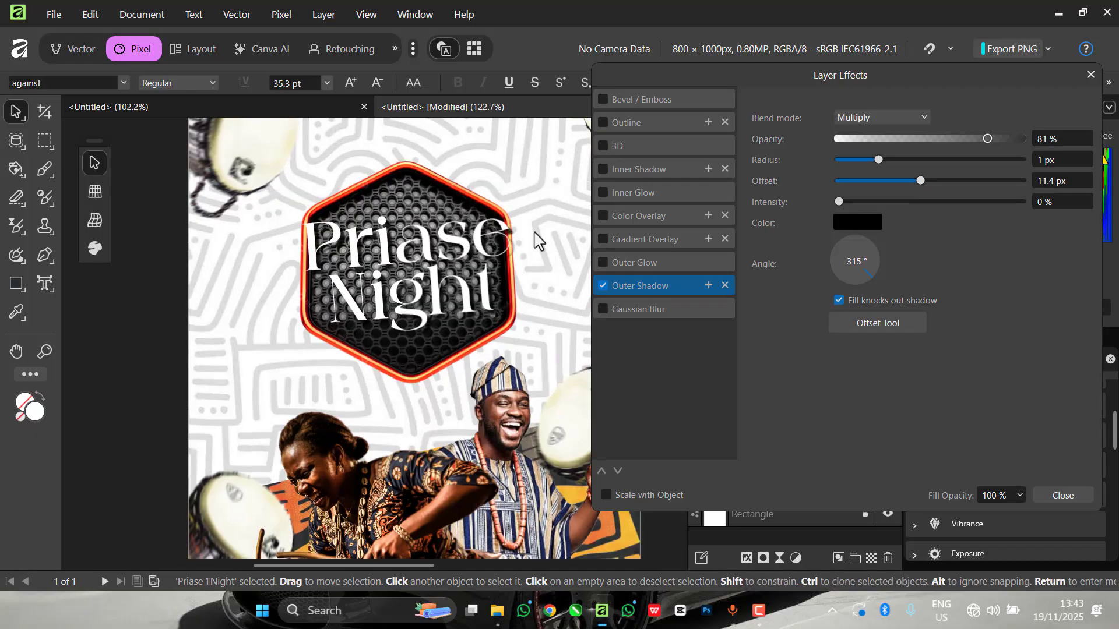
drag(920, 178, 910, 180)
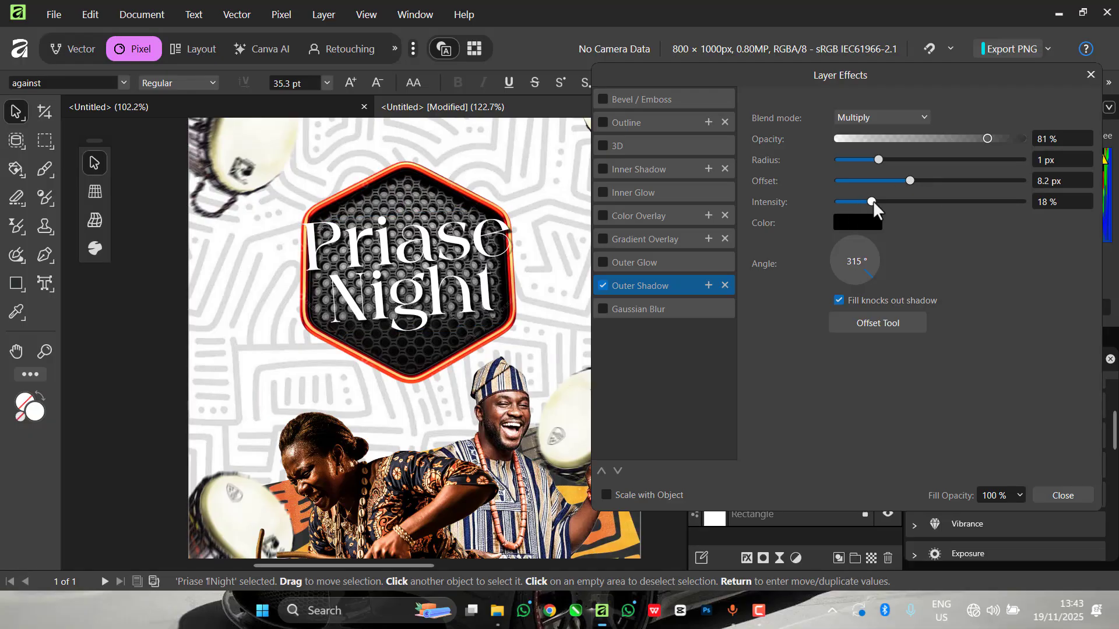
drag(886, 201, 893, 201)
drag(934, 179, 918, 169)
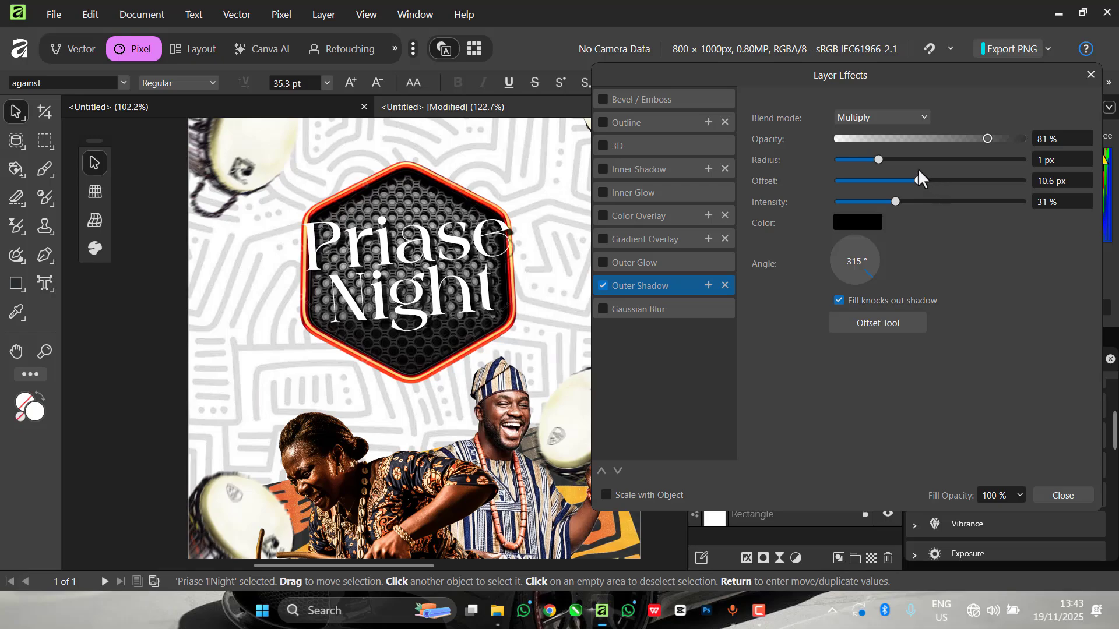
key(ctrl+minus)
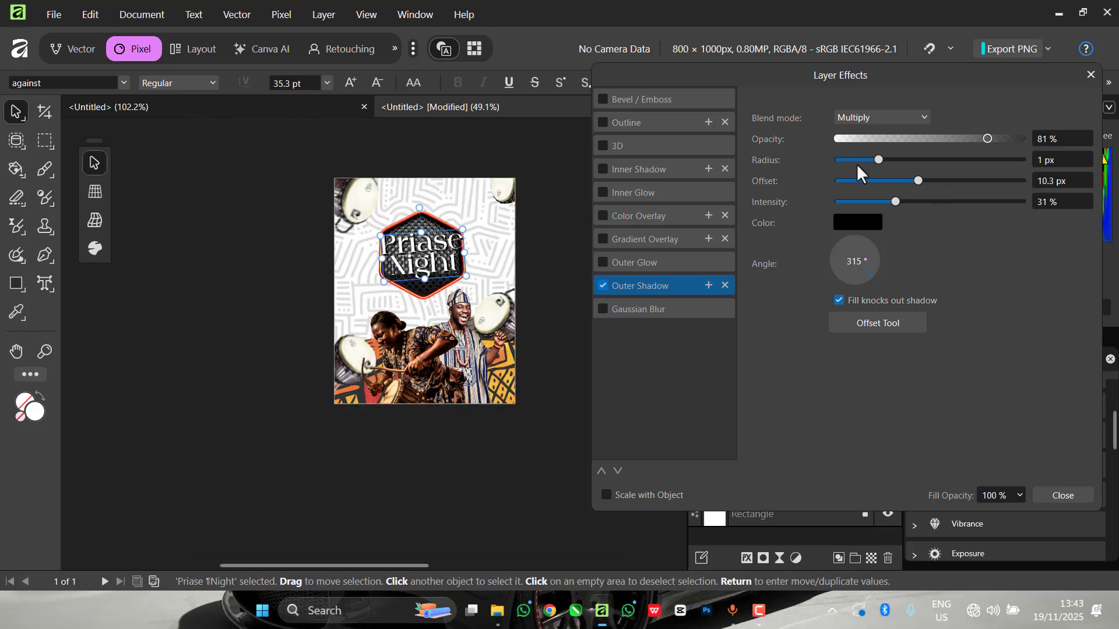
scroll(481, 233, up, 3)
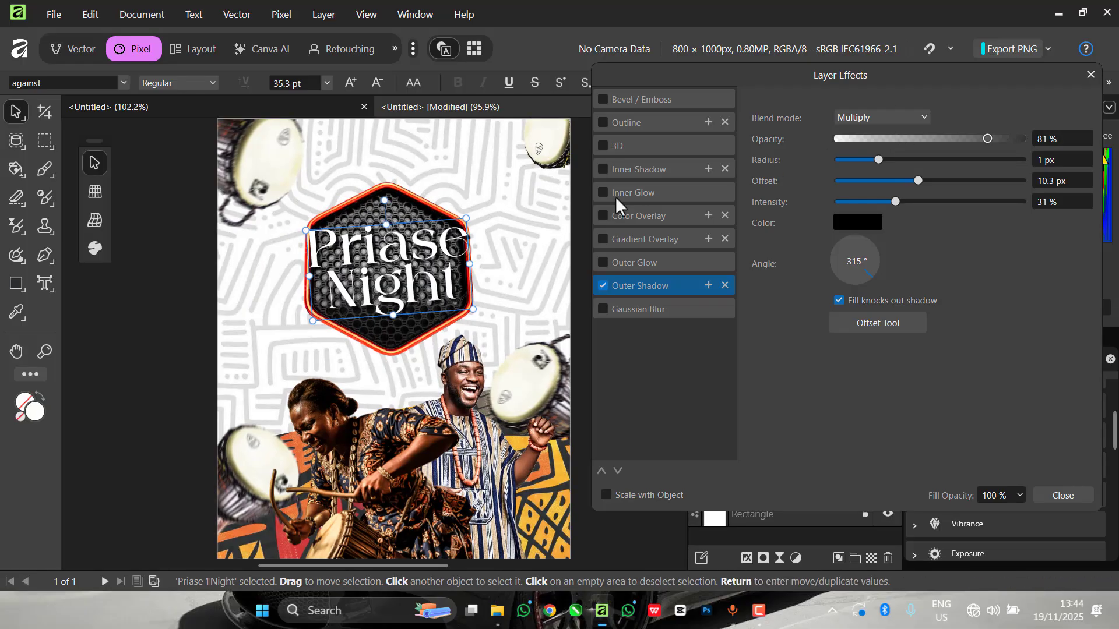
drag(754, 75, 711, 80)
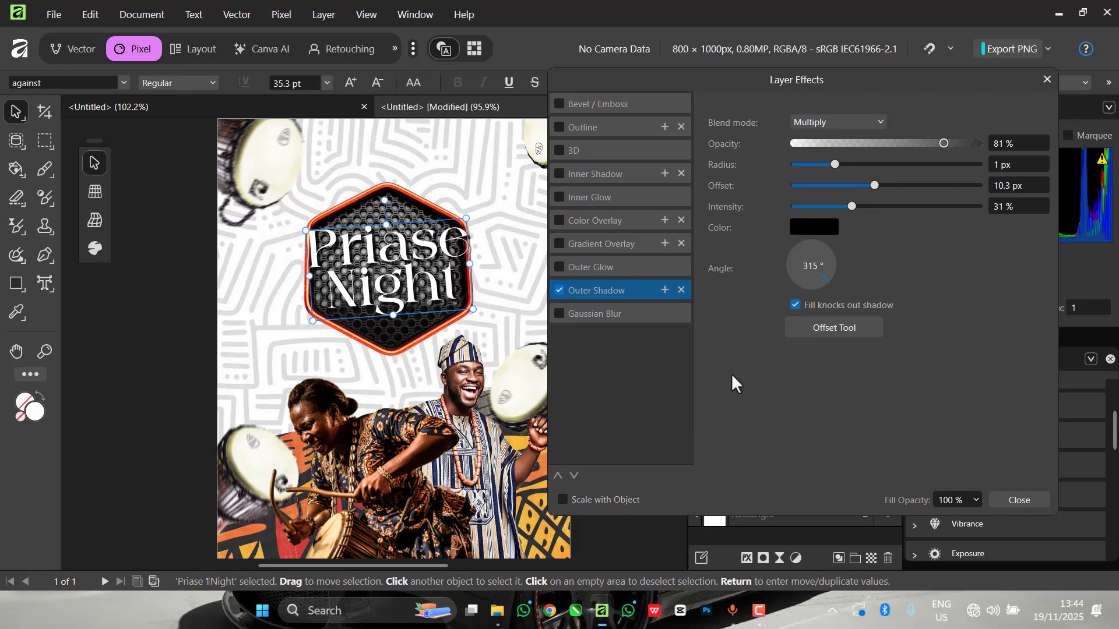
click(1009, 499)
Select both lines of the title text and change their font to Acme Gothic Wide.
scroll(443, 247, up, 5)
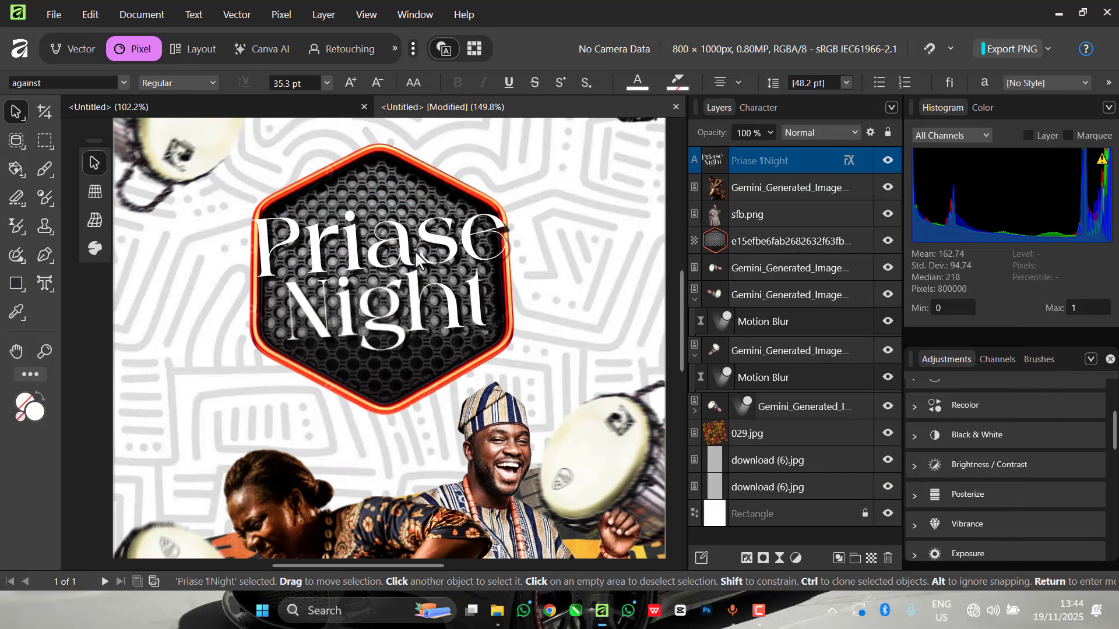
scroll(442, 247, down, 3)
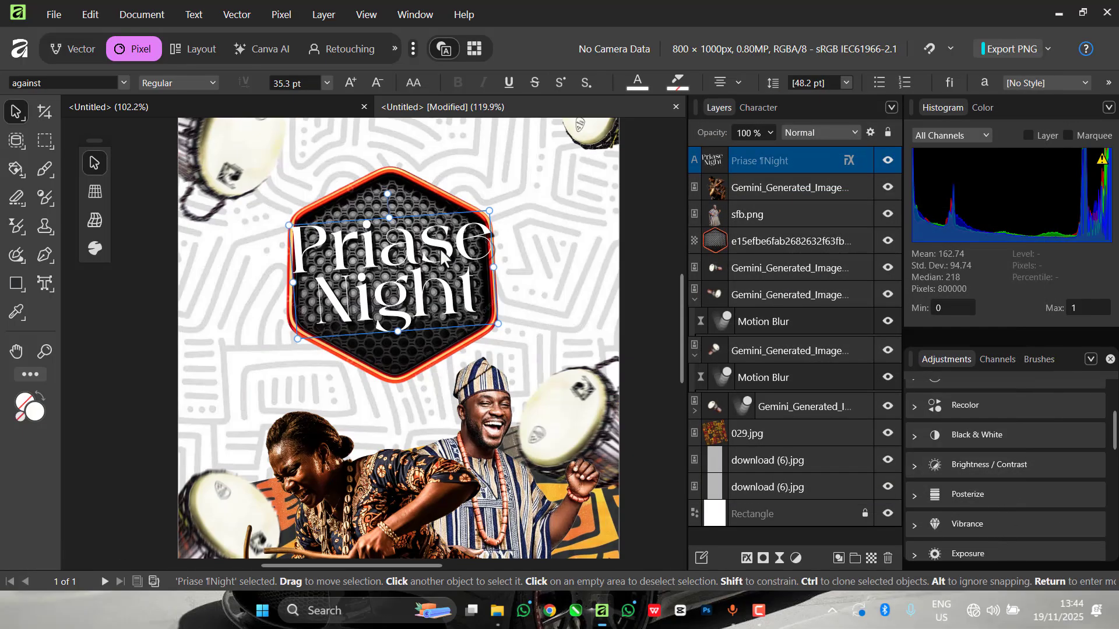
double_click(441, 254)
click(477, 294)
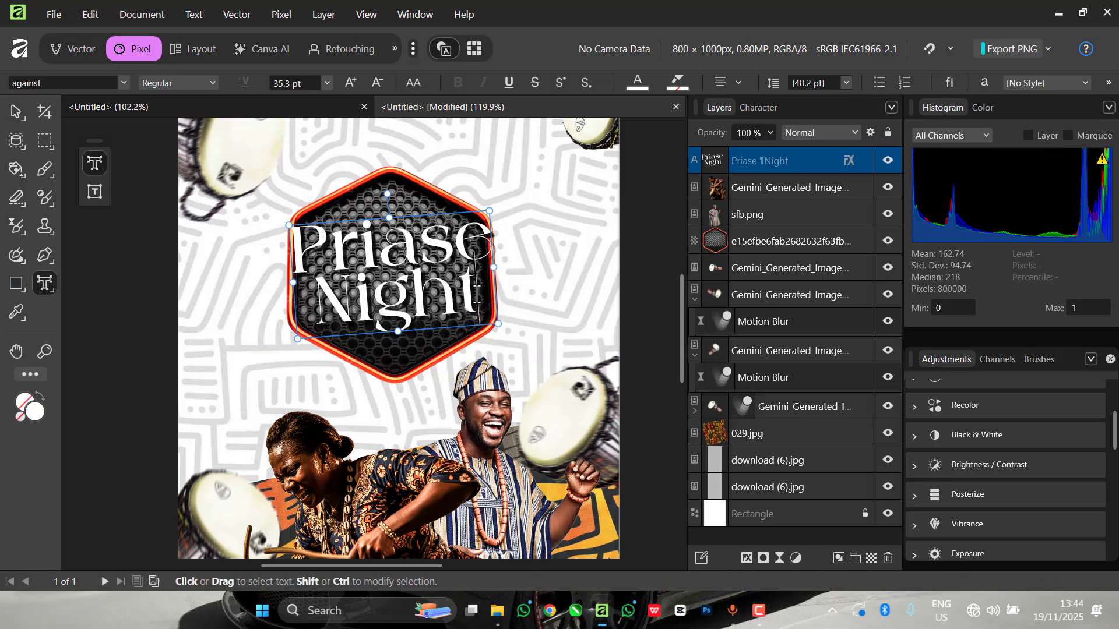
key(ctrl+a)
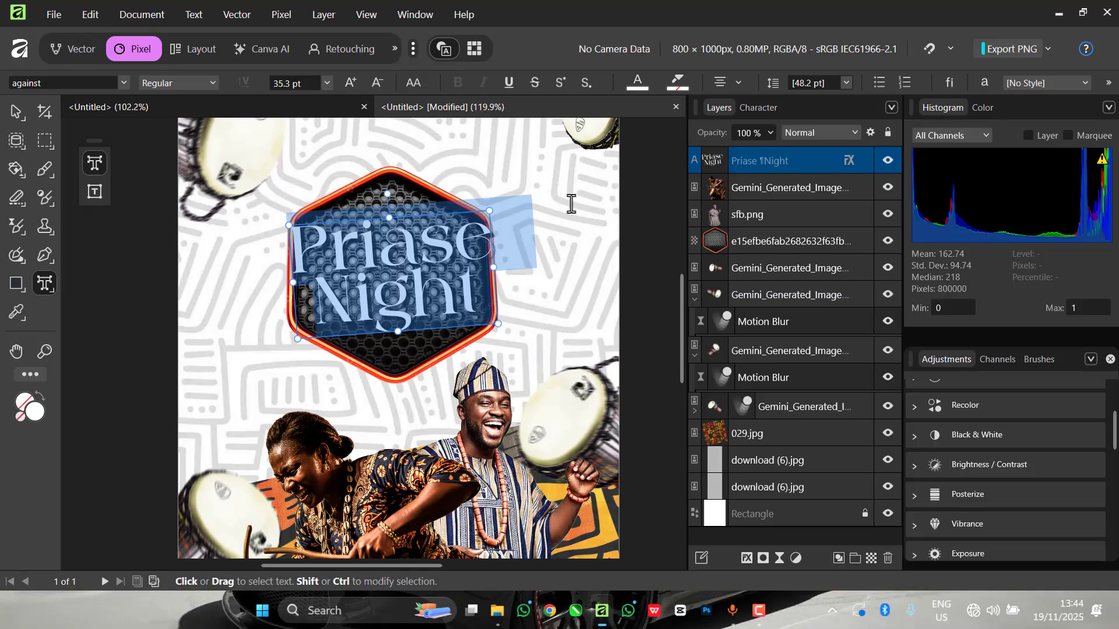
click(759, 107)
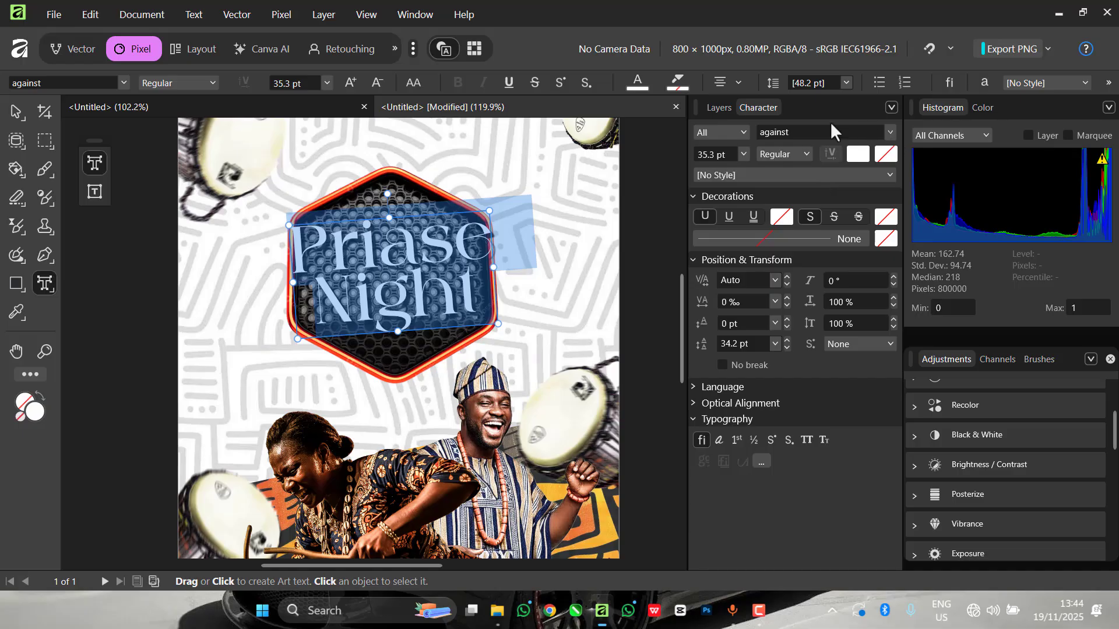
click(220, 143)
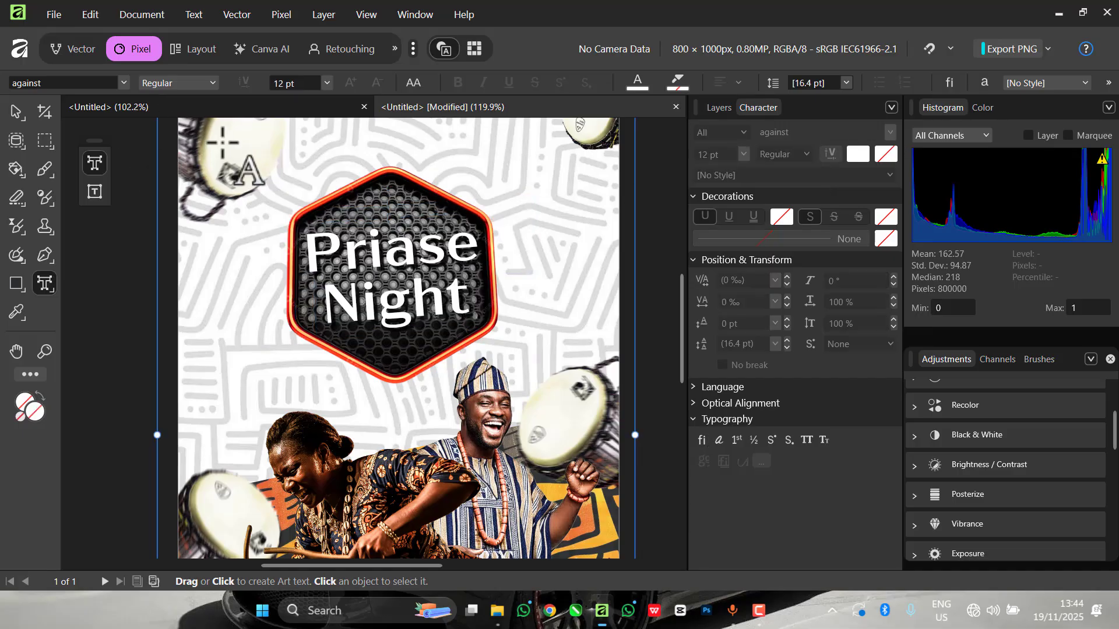
Select the title text object on the hexagon and enlarge it to about 39 pt.
click(14, 111)
scroll(533, 329, down, 1)
scroll(495, 306, up, 1)
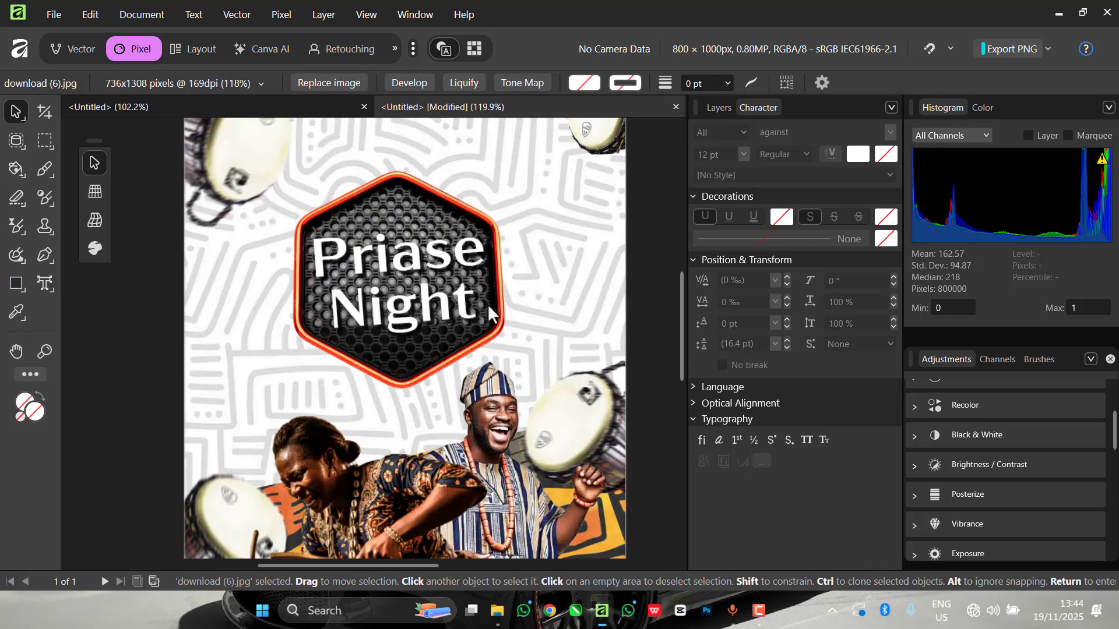
click(459, 309)
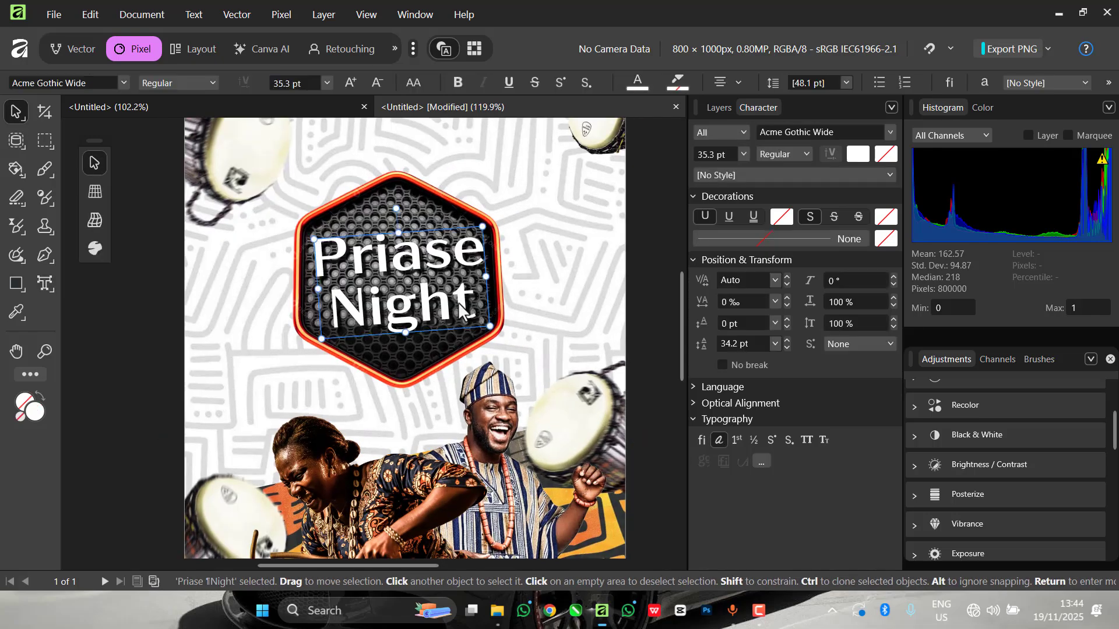
drag(321, 339, 304, 353)
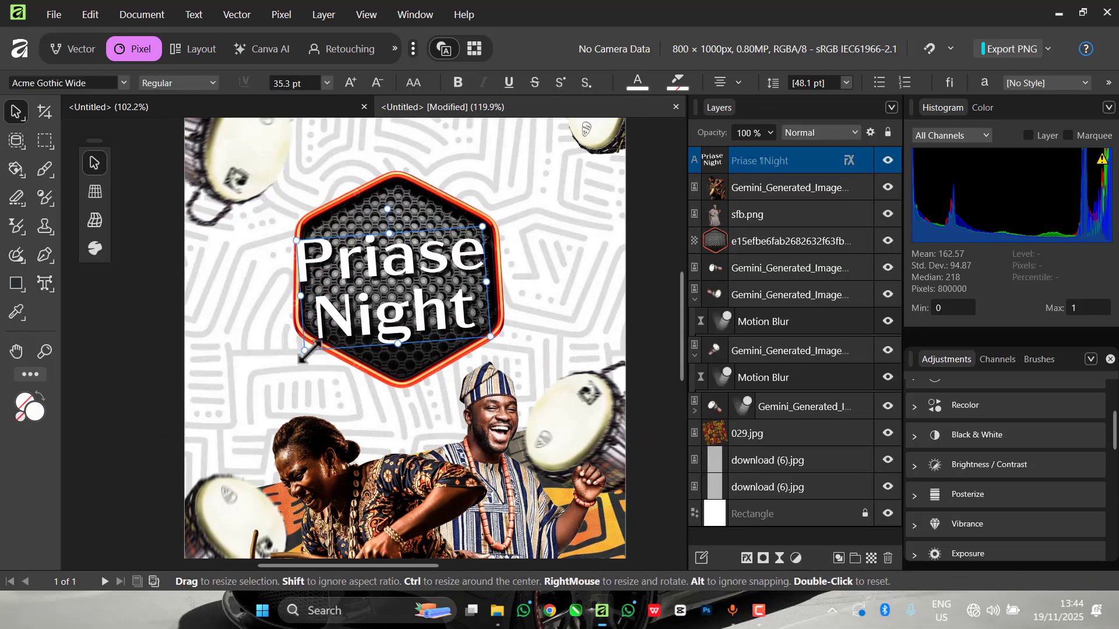
Move the title text slightly up and to the right so it sits centred inside the hexagon.
double_click(384, 332)
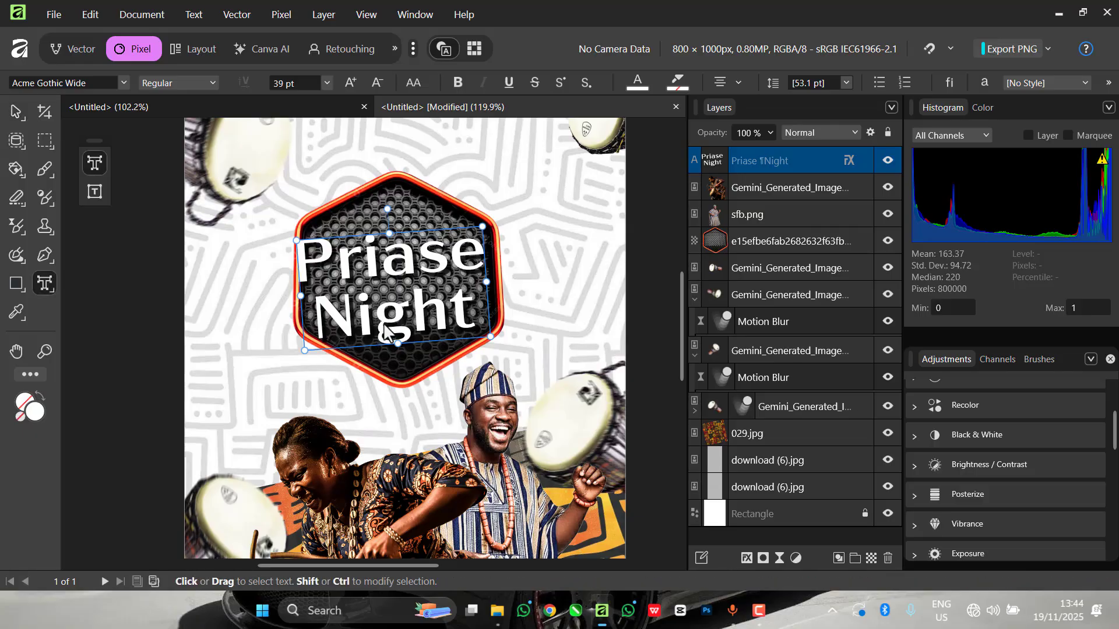
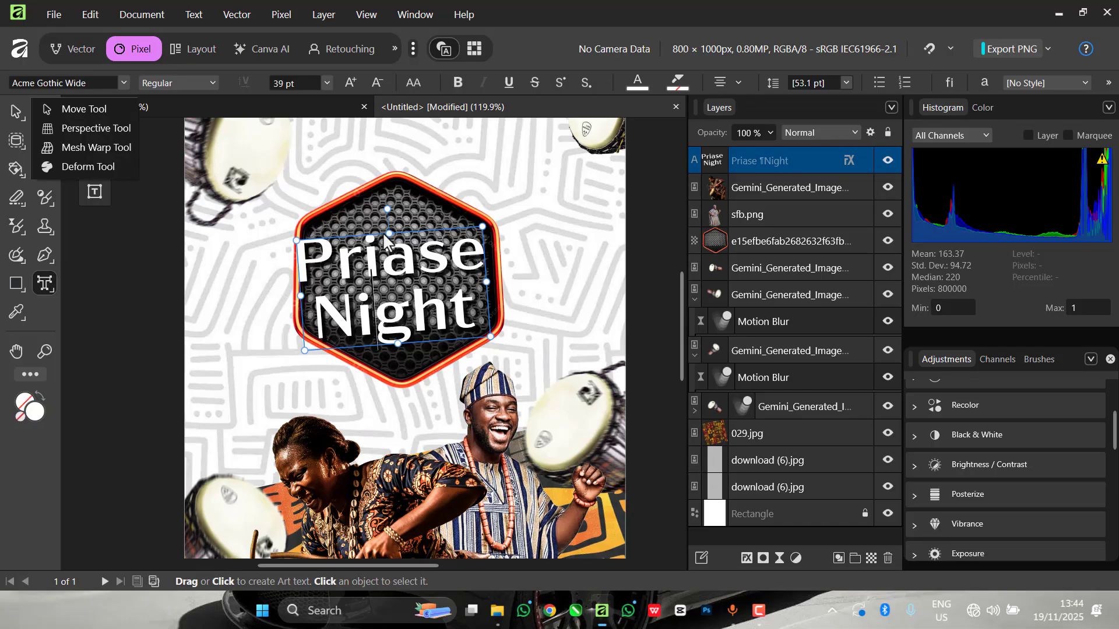
click(17, 112)
mouse_move(17, 113)
click(113, 112)
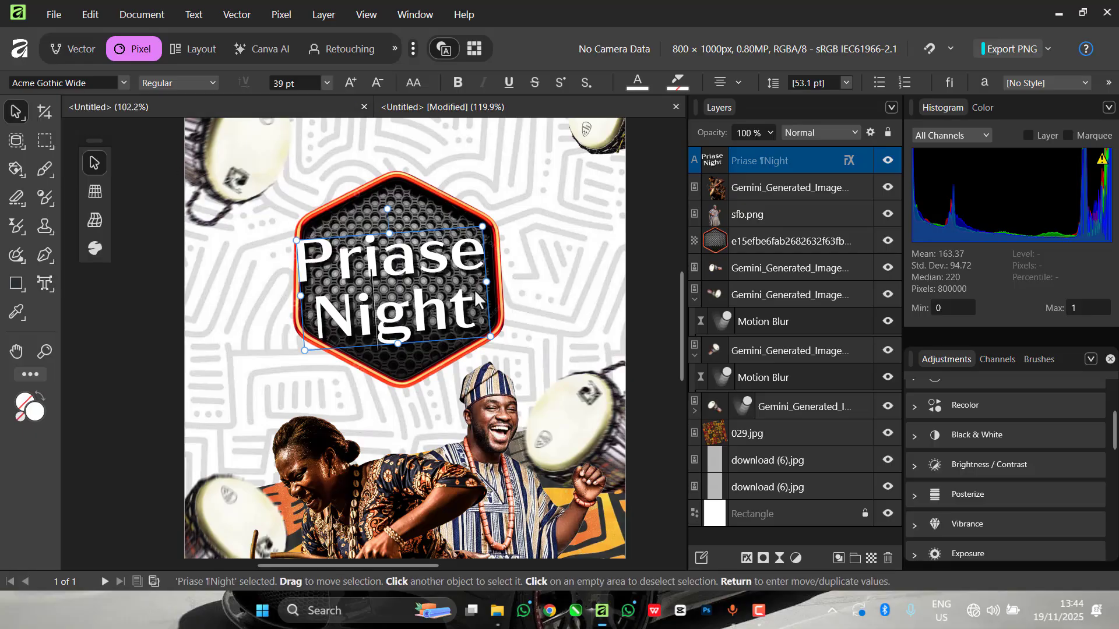
mouse_move(434, 267)
mouse_down()
mouse_move(443, 249)
mouse_move(440, 258)
mouse_up()
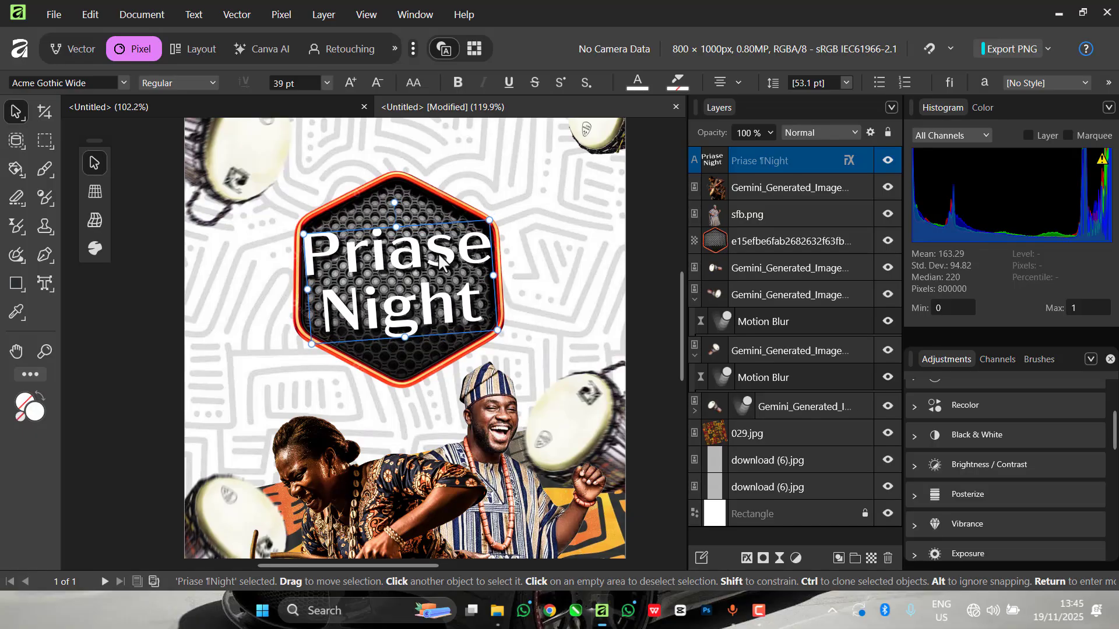
scroll(489, 197, down, 4)
scroll(483, 262, up, 1)
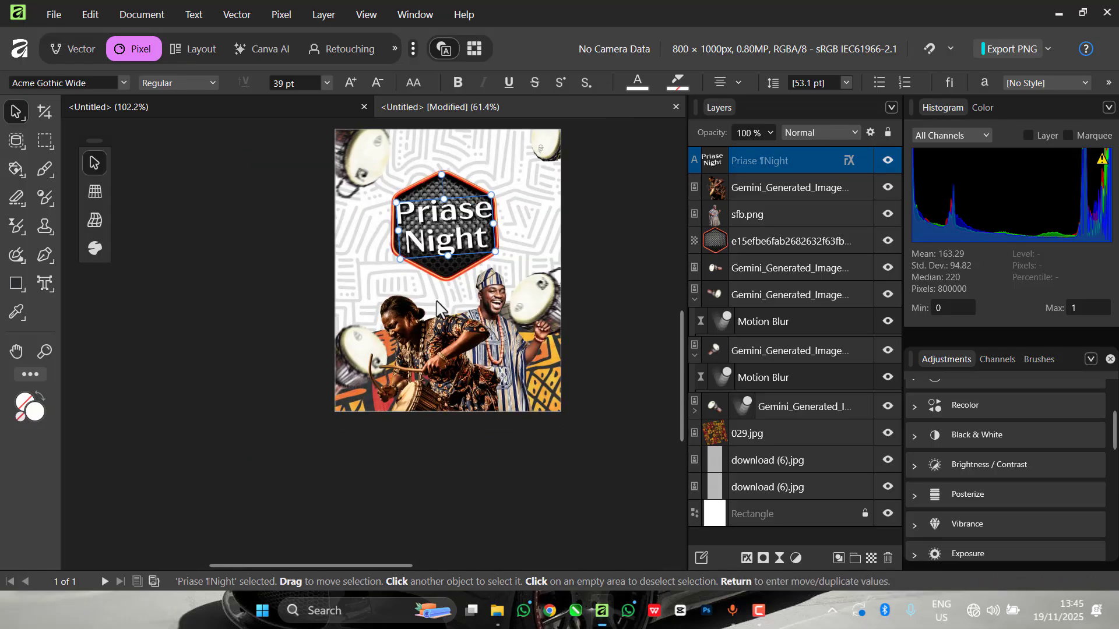
Place the logo-design image from the Flyer Design folder onto the flyer.
click(497, 612)
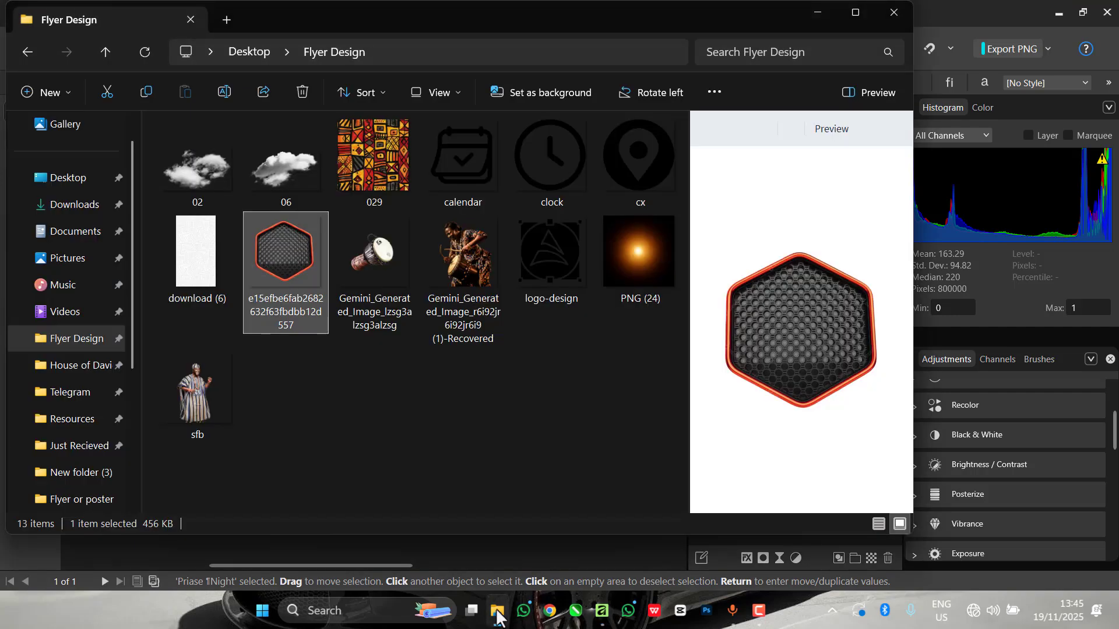
click(540, 261)
drag(540, 260, 490, 170)
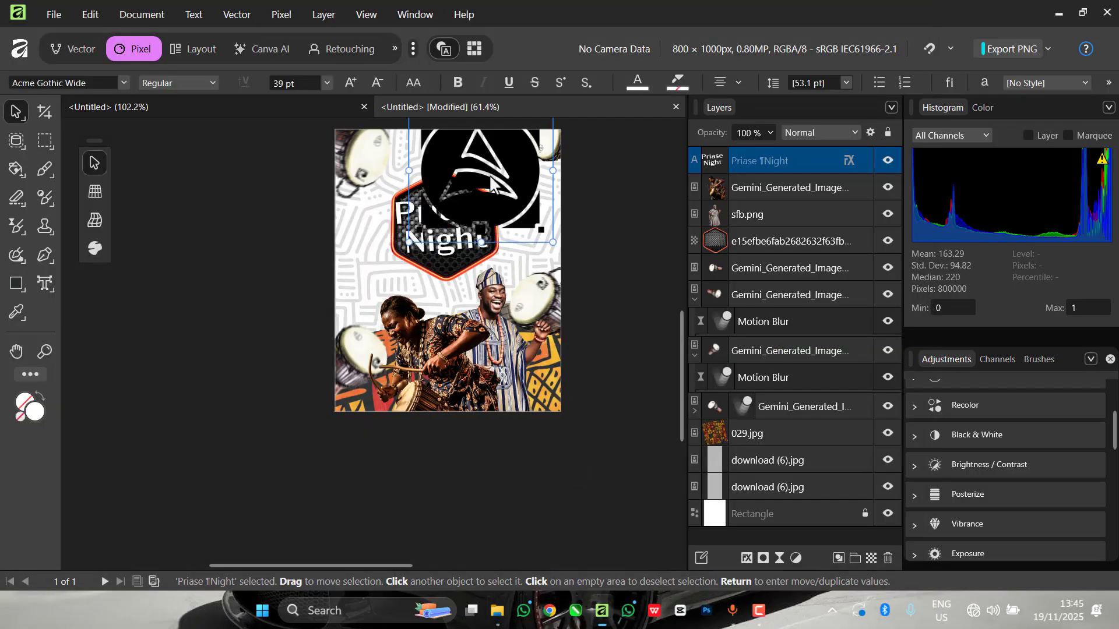
Shrink the logo to about 11% scale and leave it near the page's upper edge, centred above the hexagon.
scroll(535, 242, up, 2)
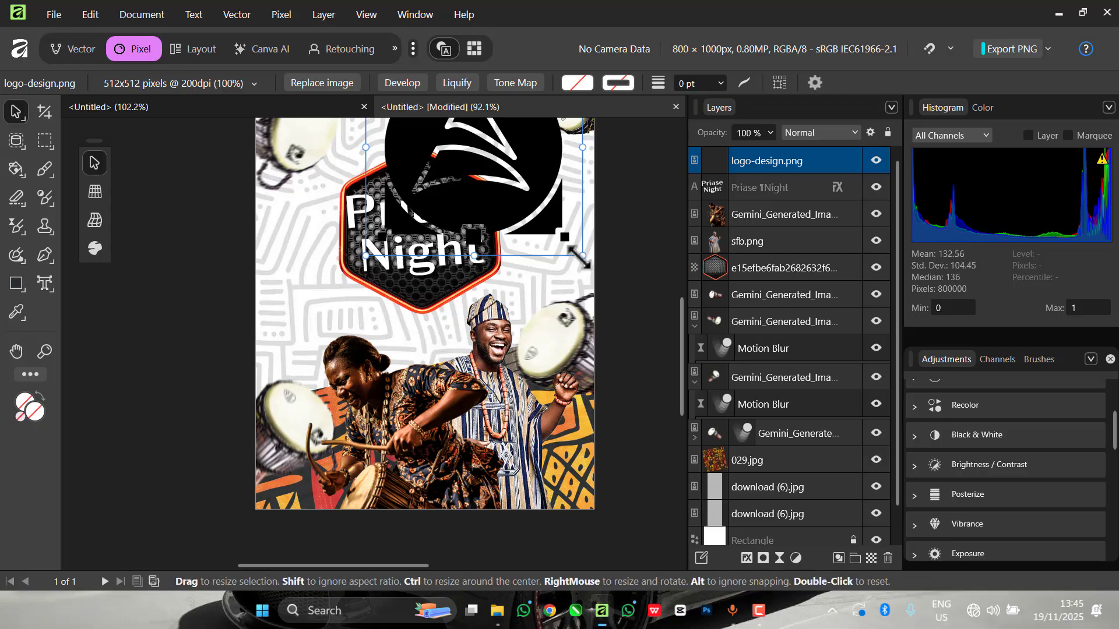
drag(582, 256, 485, 159)
scroll(465, 155, down, 1)
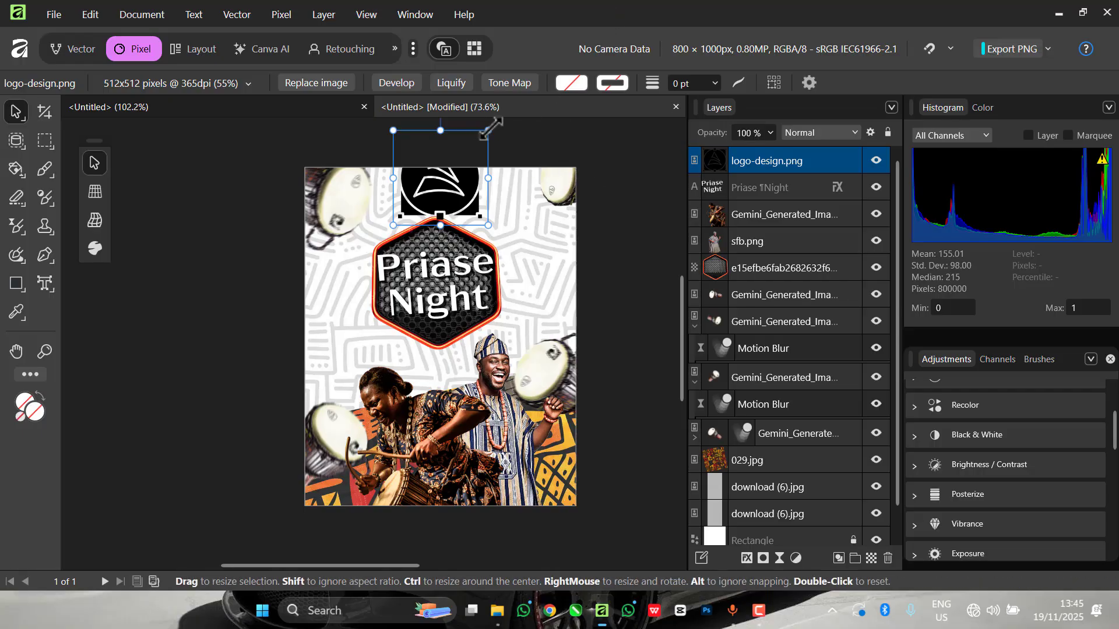
drag(488, 130, 435, 195)
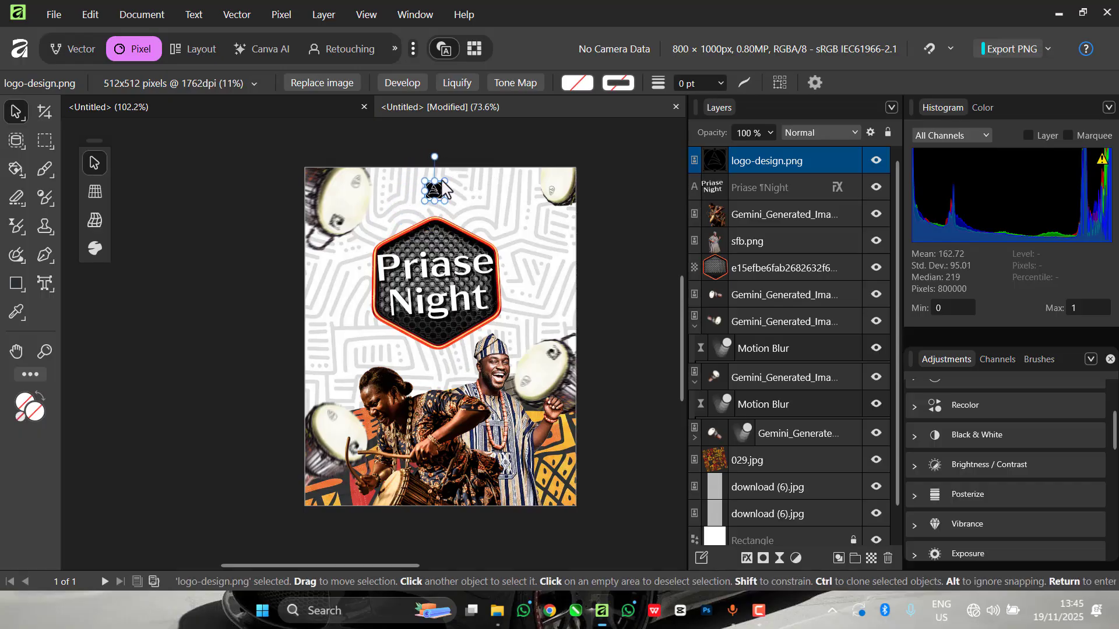
scroll(434, 195, up, 5)
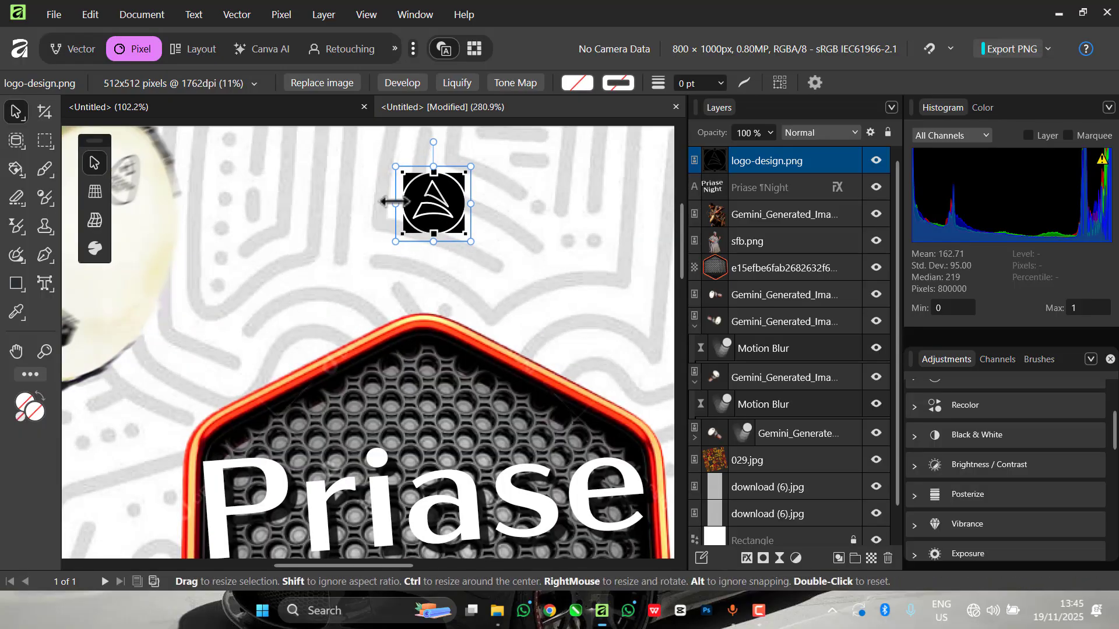
scroll(418, 227, down, 3)
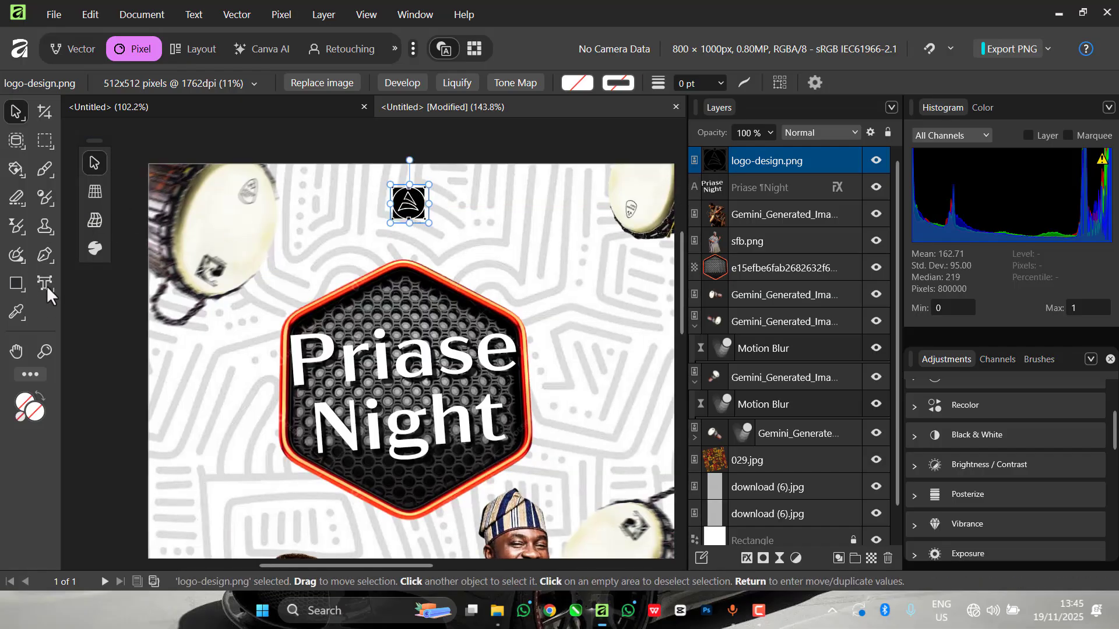
key(t)
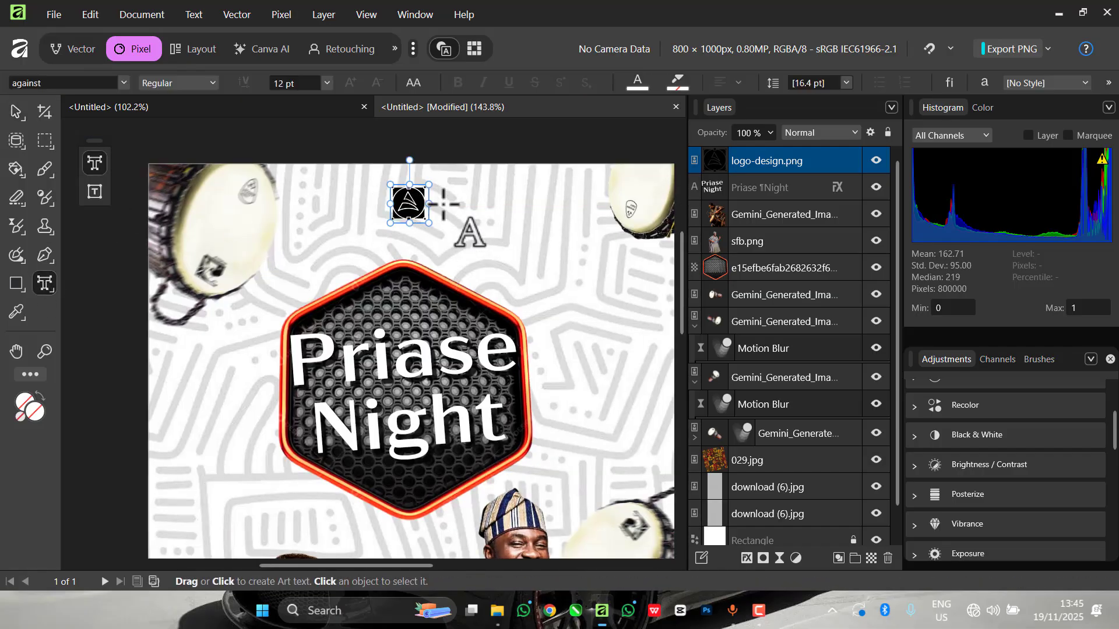
scroll(444, 192, up, 1)
click(446, 195)
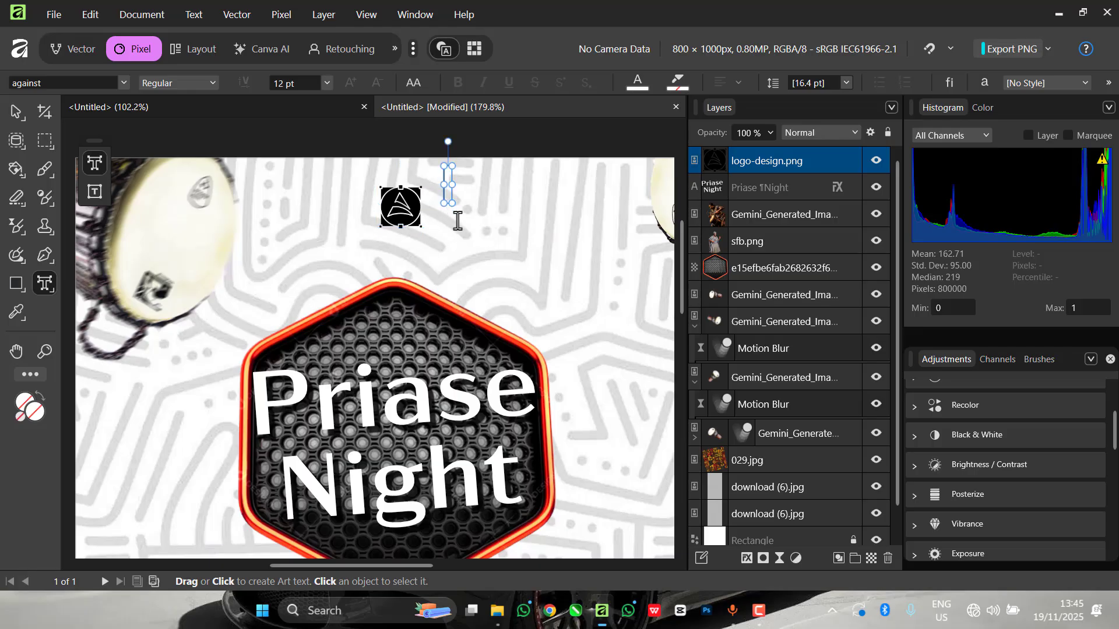
click(14, 112)
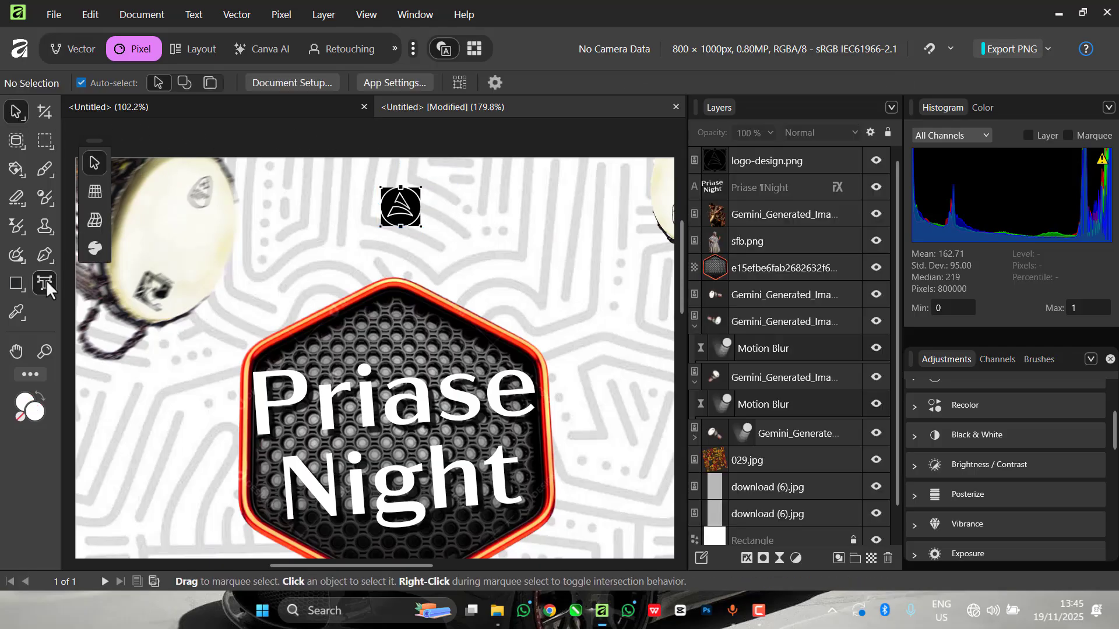
Add two-line art text beside the logo reading "APPEX" and "BROOKS".
click(46, 284)
click(438, 223)
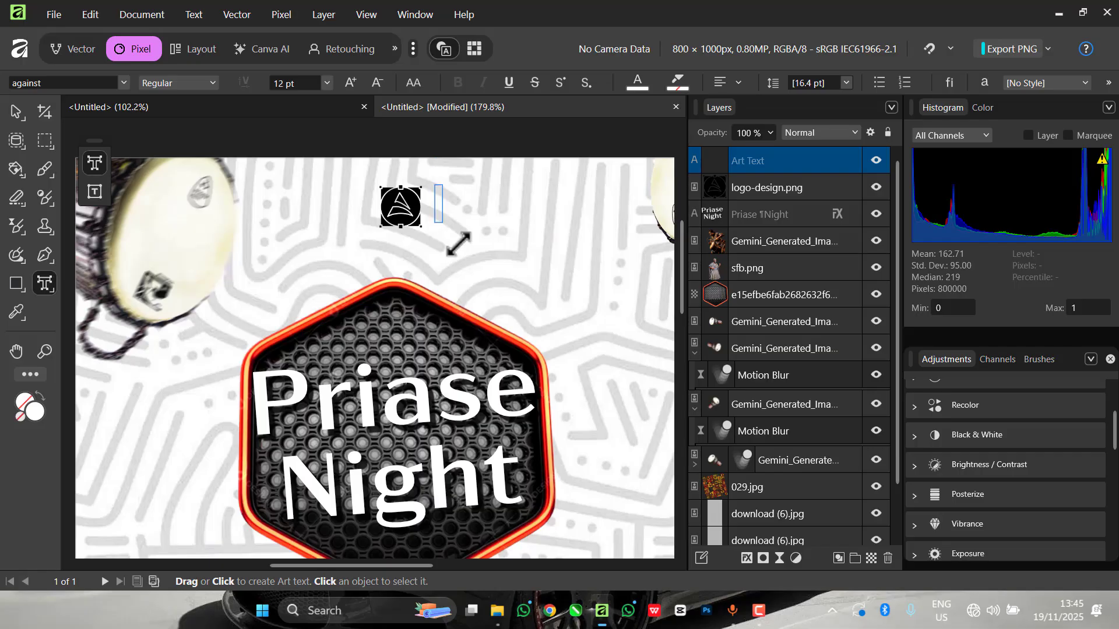
text(APP)
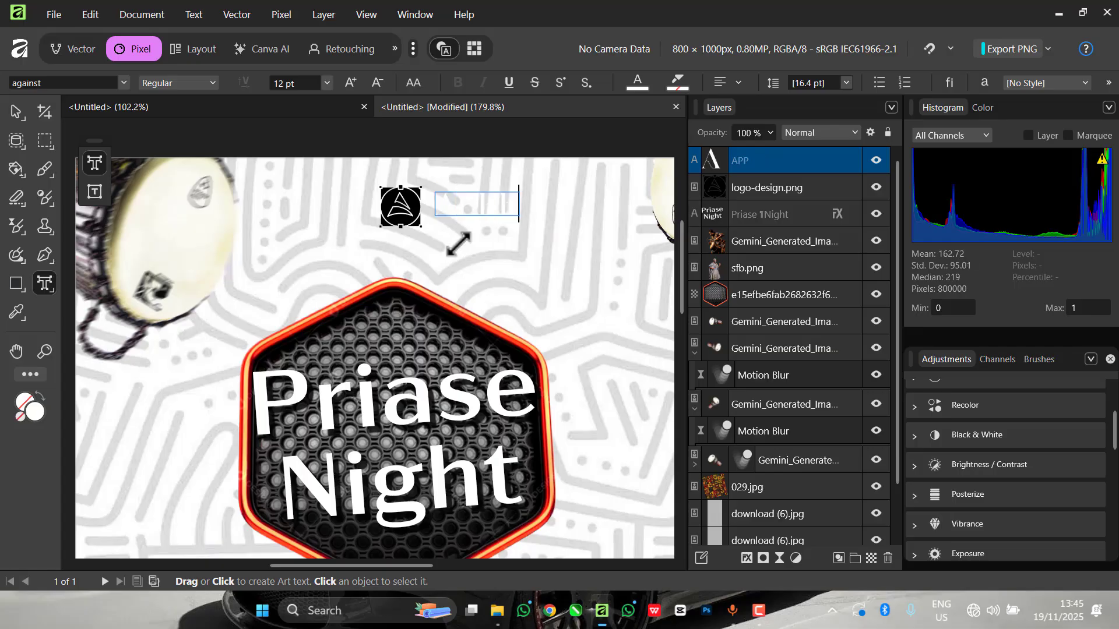
text(EX)
key(Return)
text(BR)
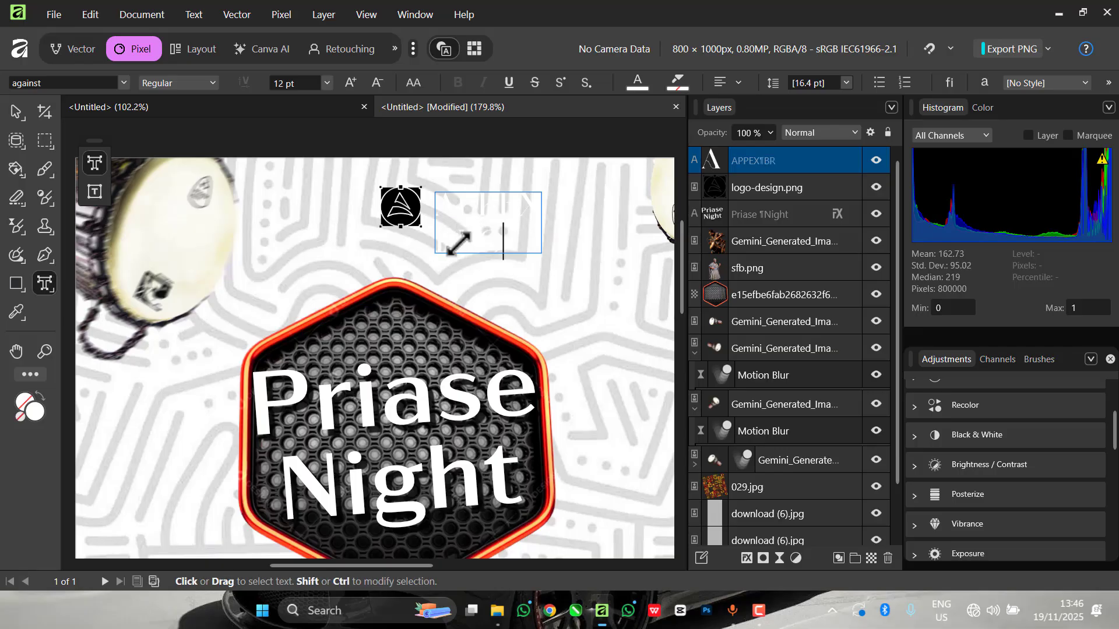
text(OOKS)
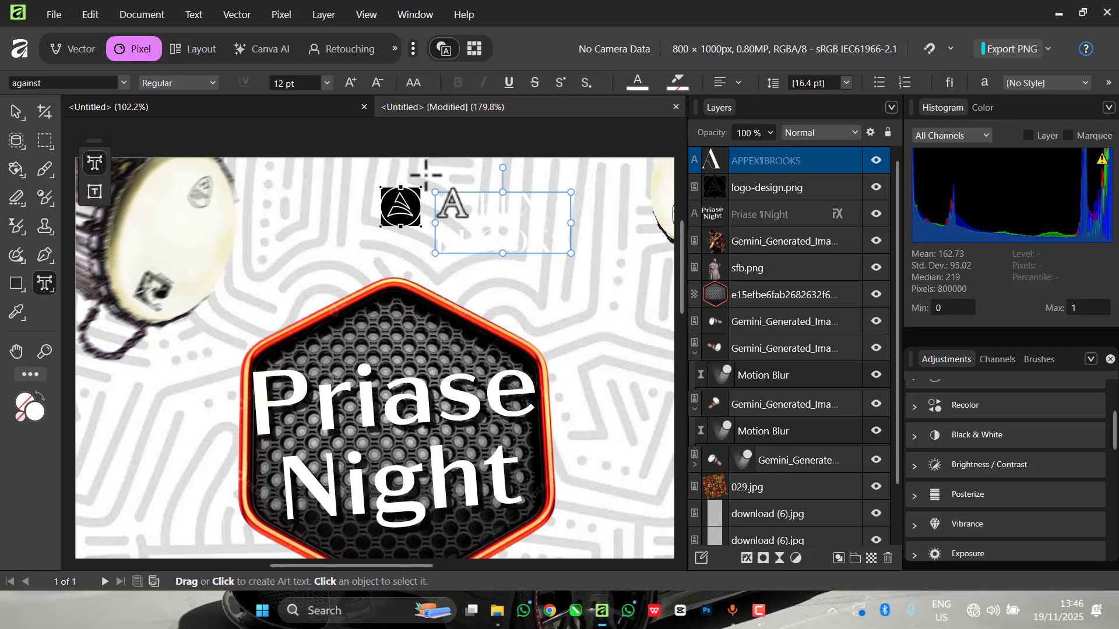
Change all of the APPEX BROOKS text to Poppins Medium and colour it dark brown (R 60, G 44, B 0).
text(POP)
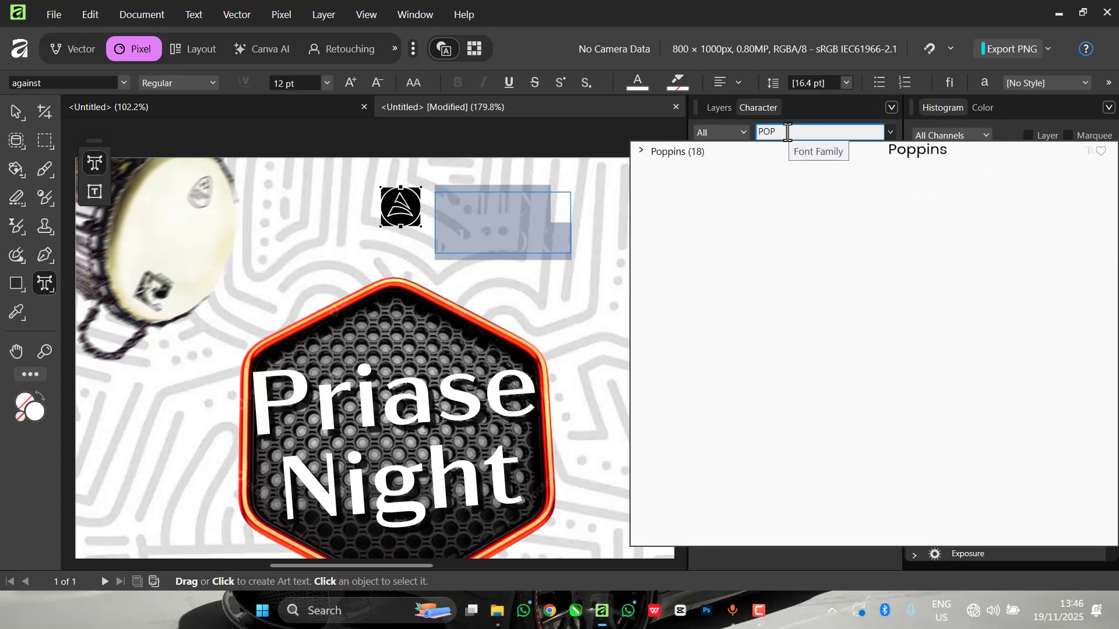
click(930, 154)
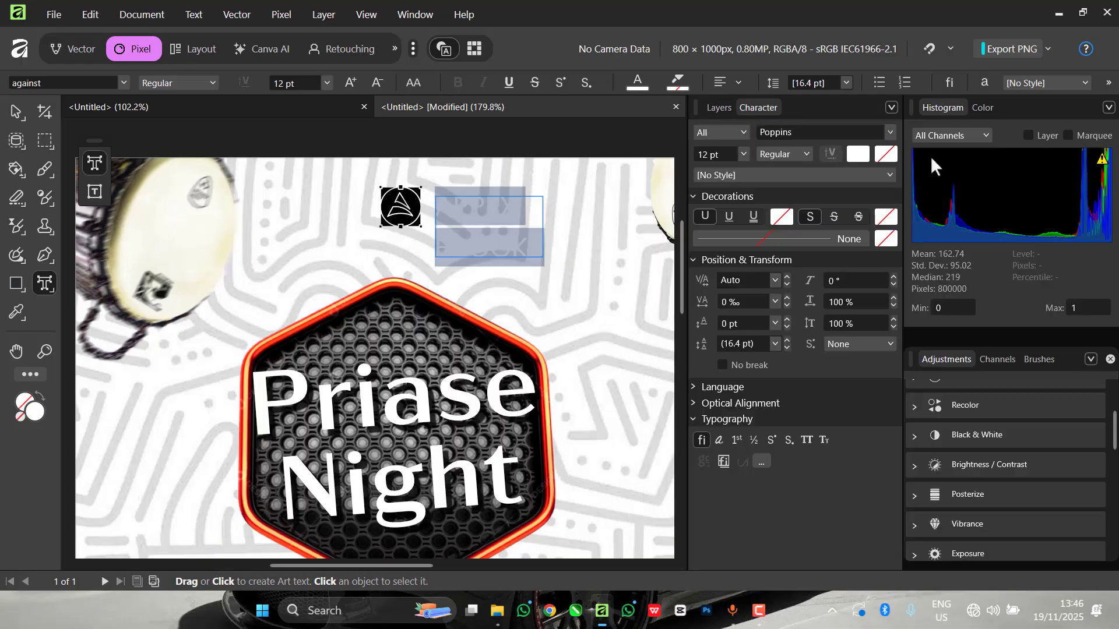
click(802, 155)
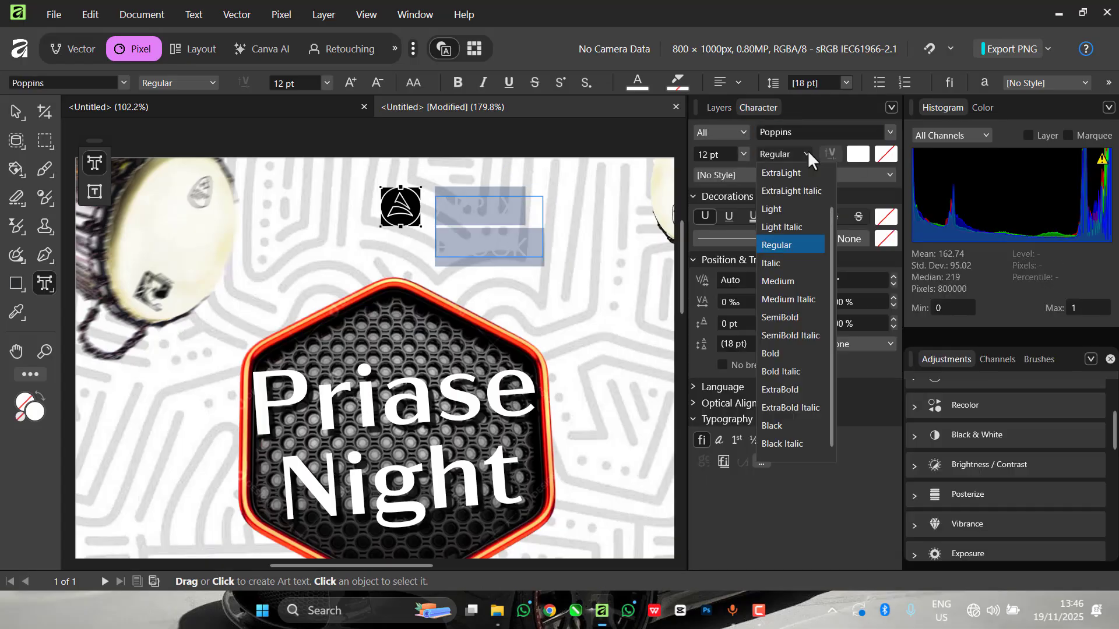
click(781, 282)
click(854, 156)
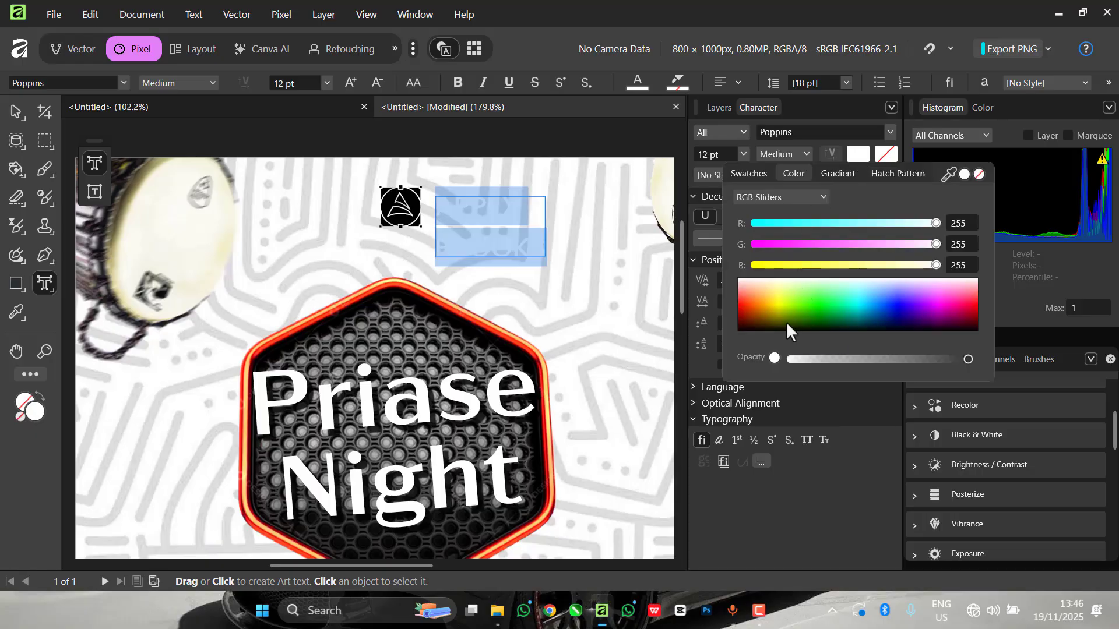
click(766, 327)
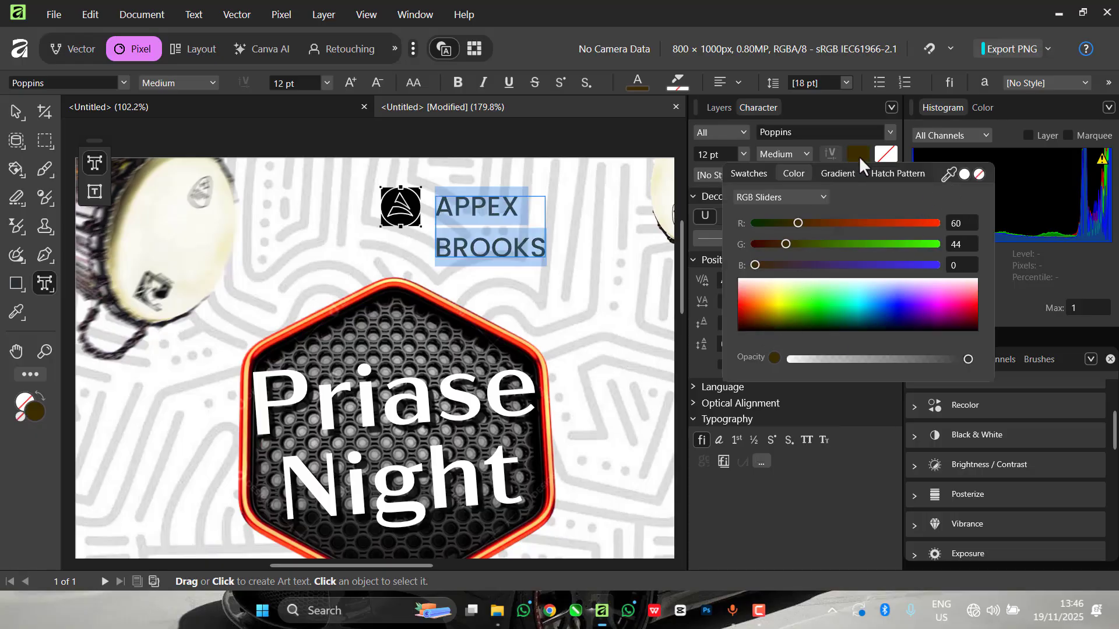
Make the APPEX BROOKS text Bold and set its line spacing to 10 pt.
click(806, 150)
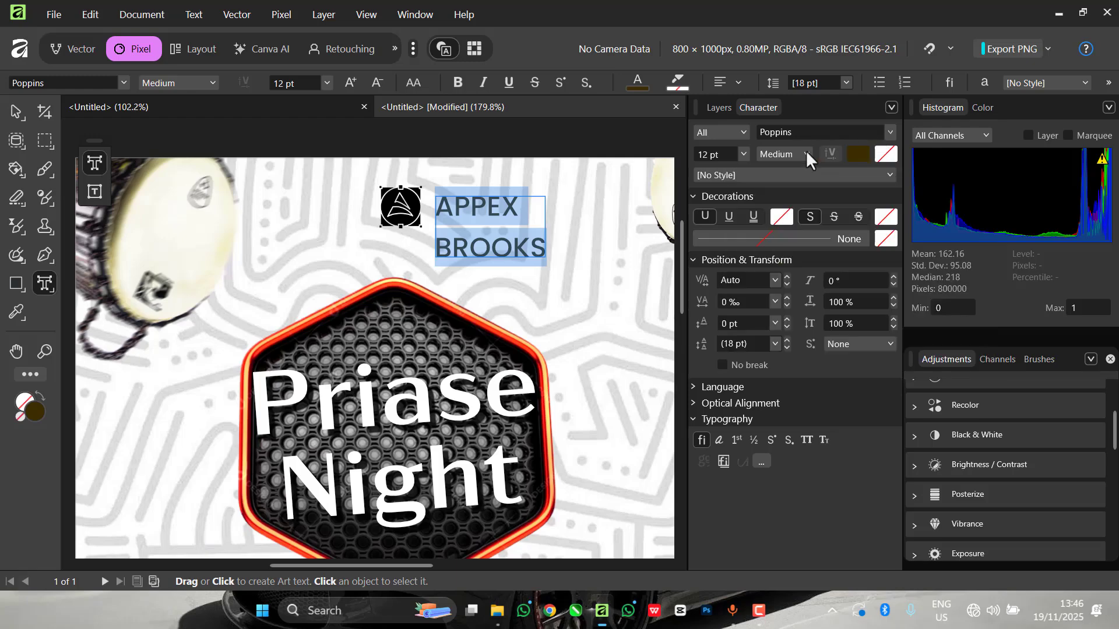
click(806, 150)
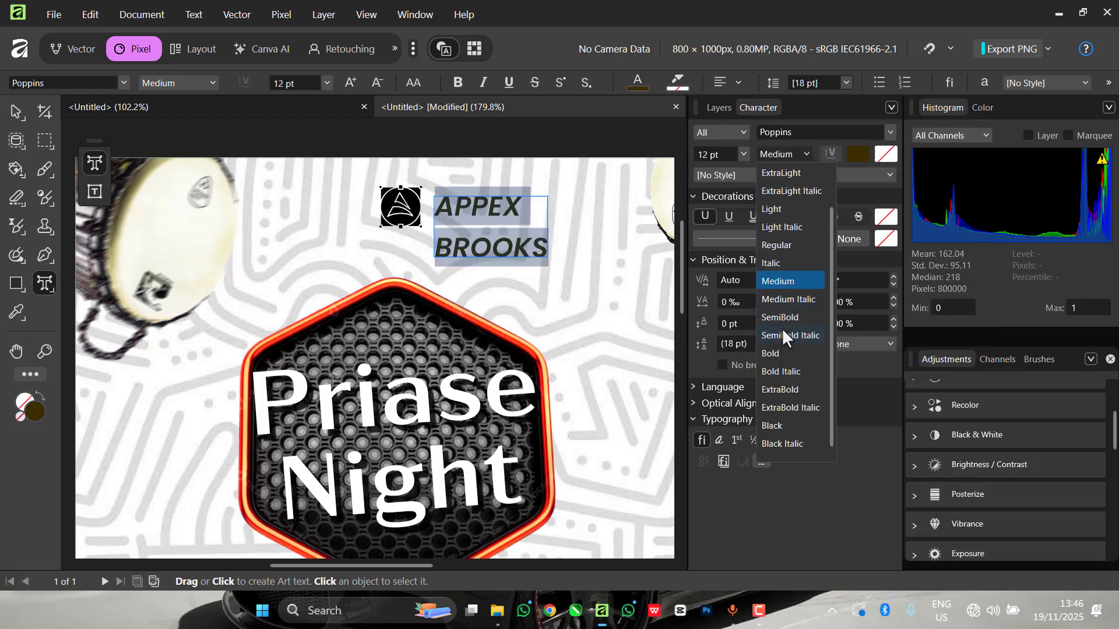
click(705, 348)
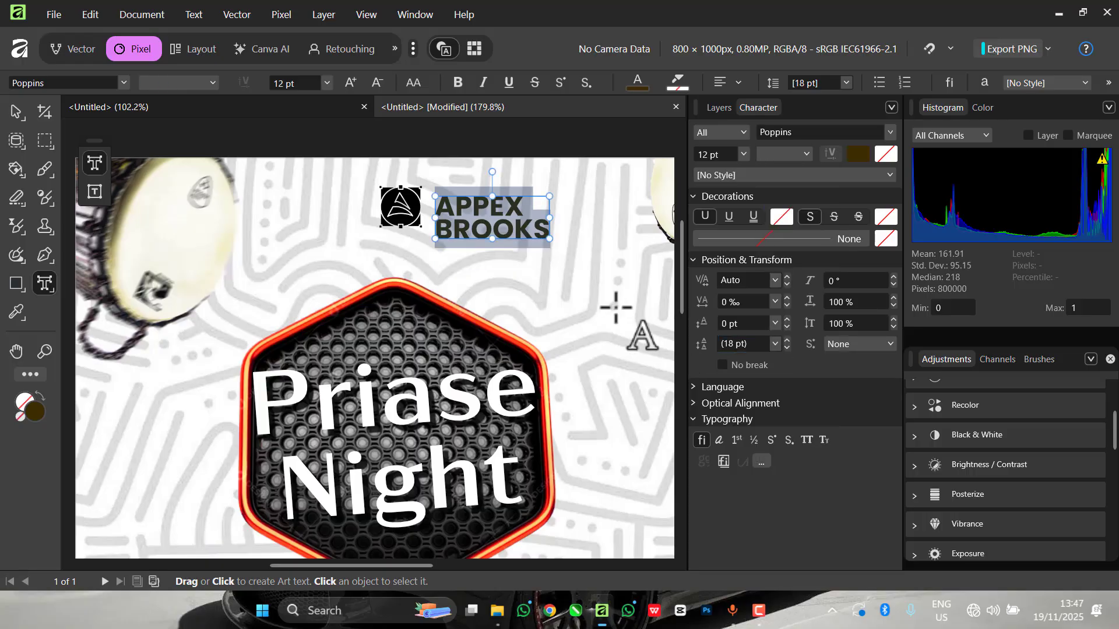
Scale the APPEX BROOKS text object down to about 6.6 pt.
click(13, 112)
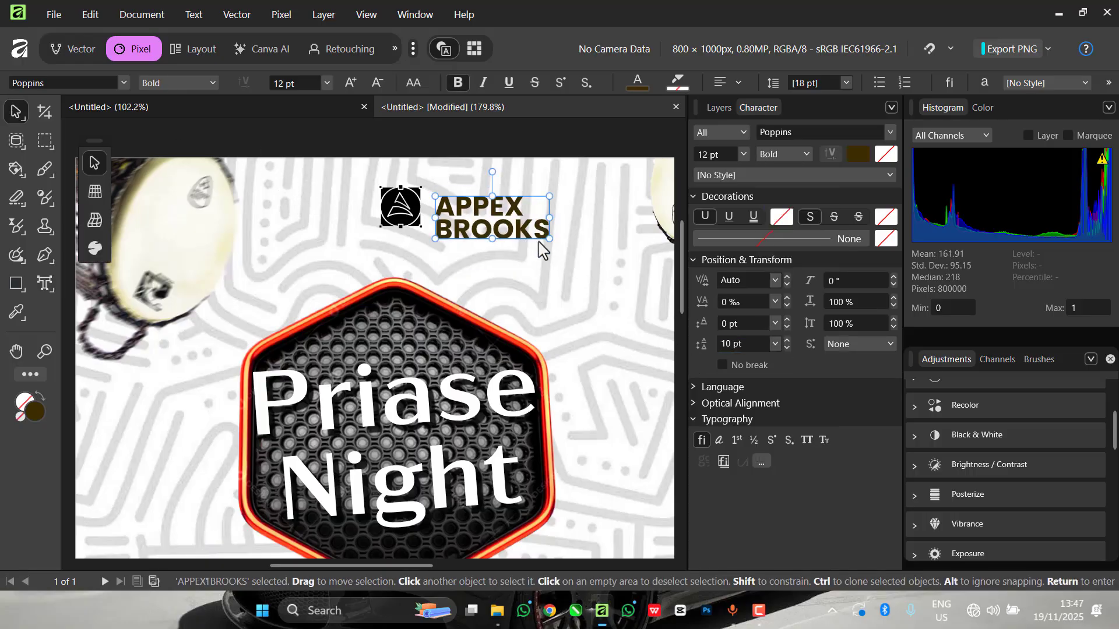
drag(549, 239, 494, 226)
scroll(443, 225, down, 3)
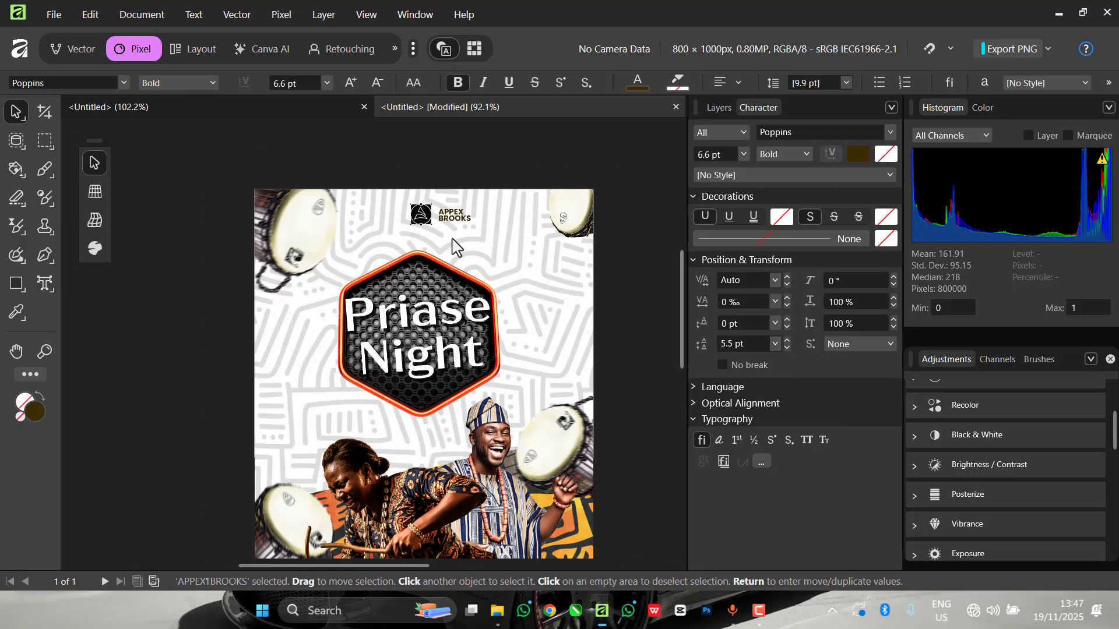
Bring the APPEX BROOKS text and the logo close together, side by side and vertically aligned above the hexagon.
scroll(451, 242, up, 4)
drag(458, 194, 455, 211)
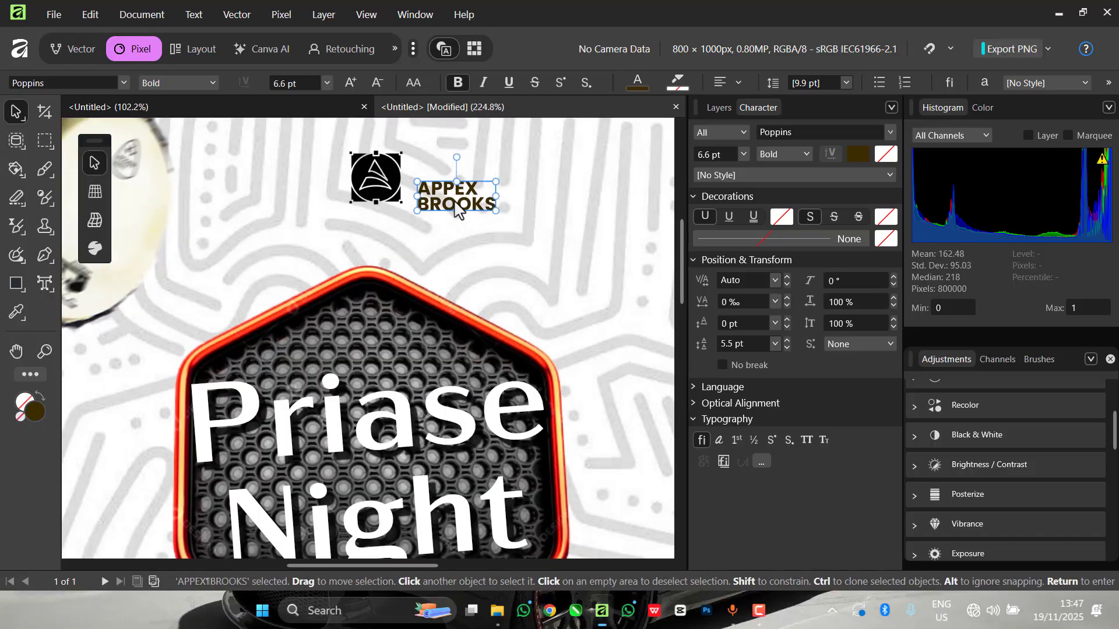
click(401, 199)
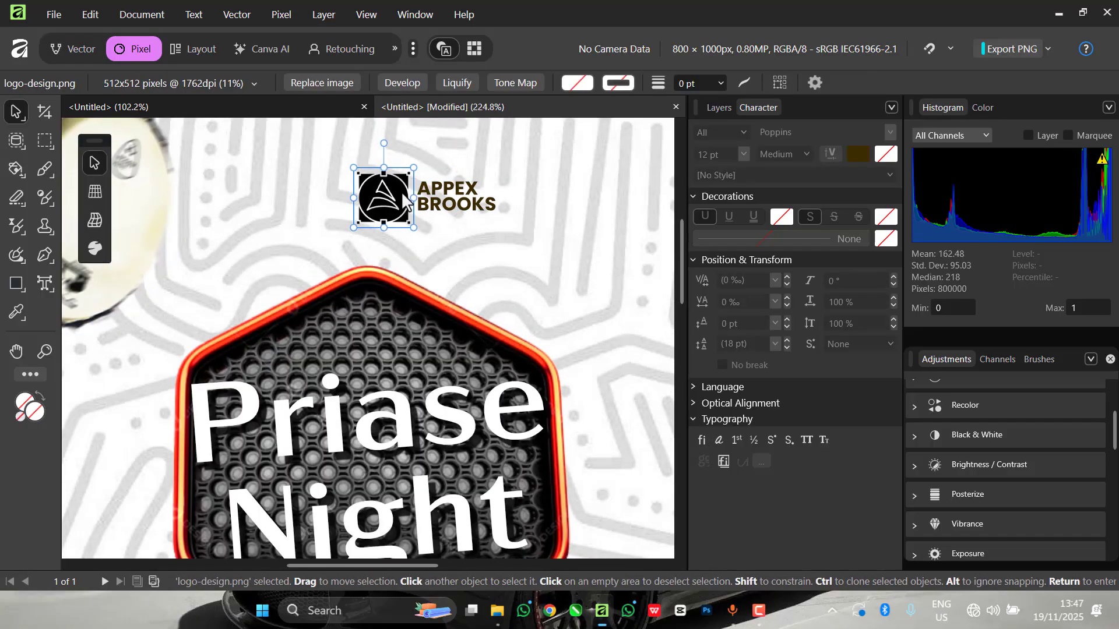
scroll(408, 201, down, 3)
scroll(420, 195, up, 3)
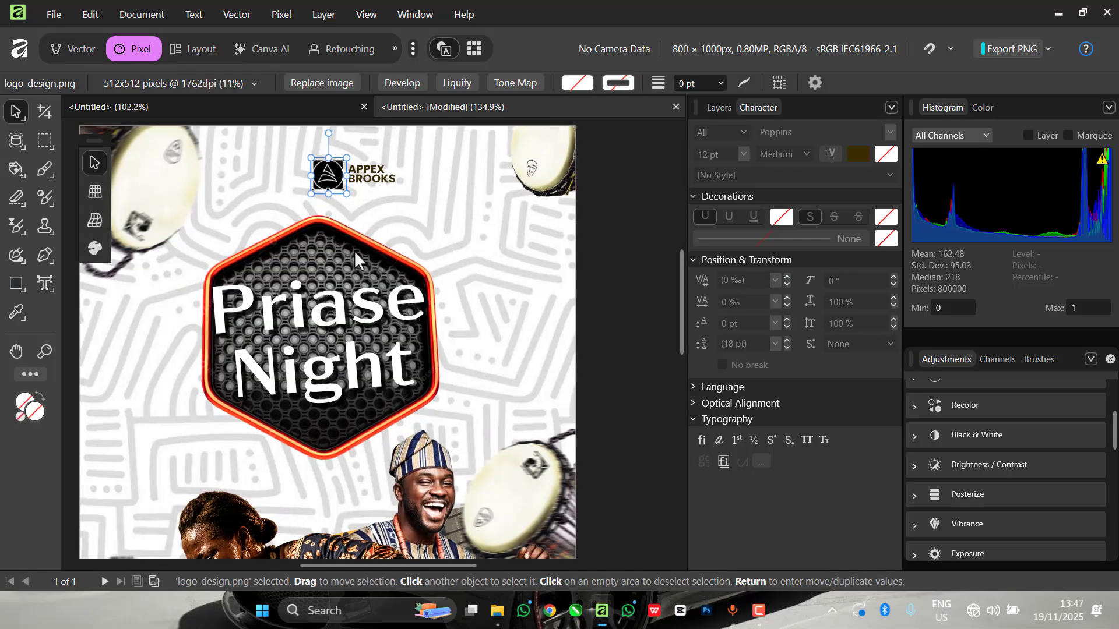
Move the hexagon badge and its title text slightly down, away from the logo.
click(357, 250)
scroll(357, 250, down, 1)
drag(378, 273, 379, 312)
scroll(370, 220, down, 4)
scroll(386, 340, up, 4)
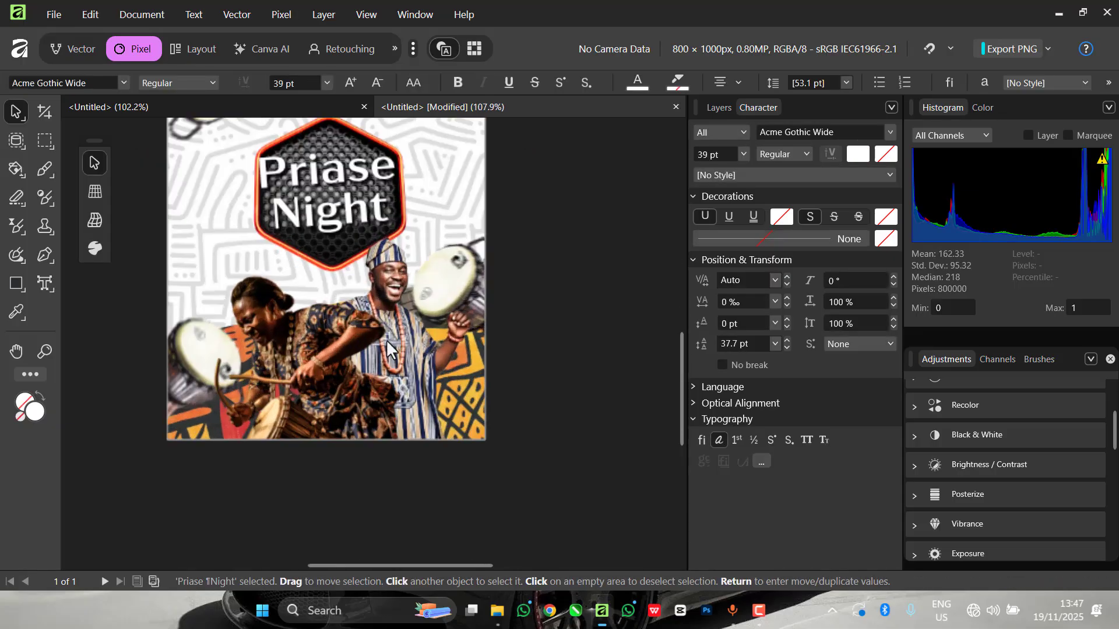
Scale the drummer down to about 29%, and slightly shrink and reposition the man in the striped robe behind her.
click(396, 337)
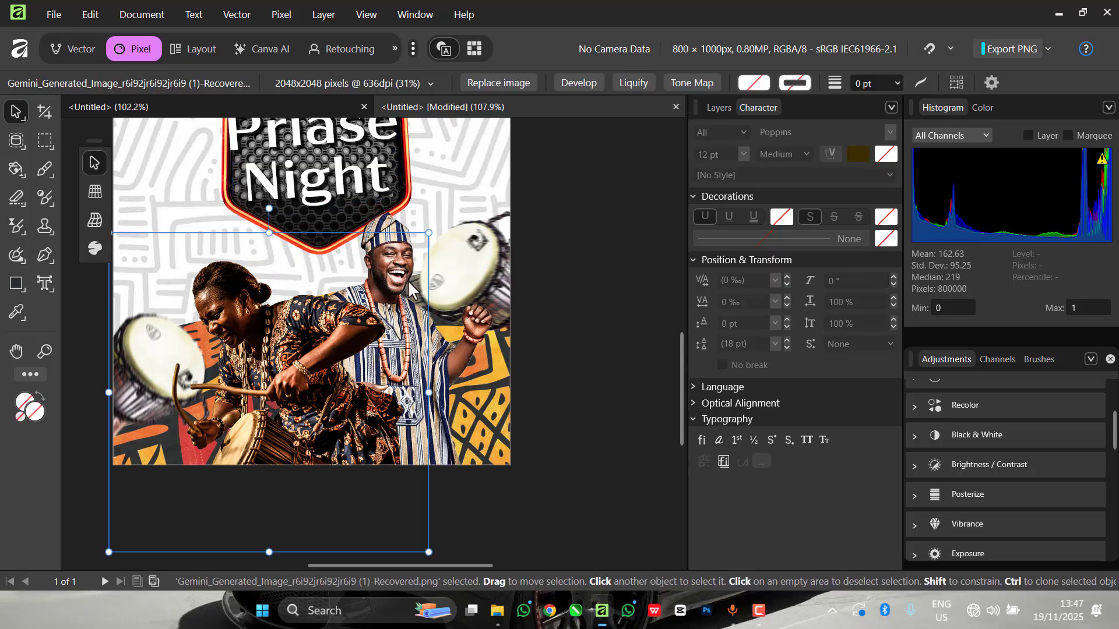
drag(429, 233, 402, 258)
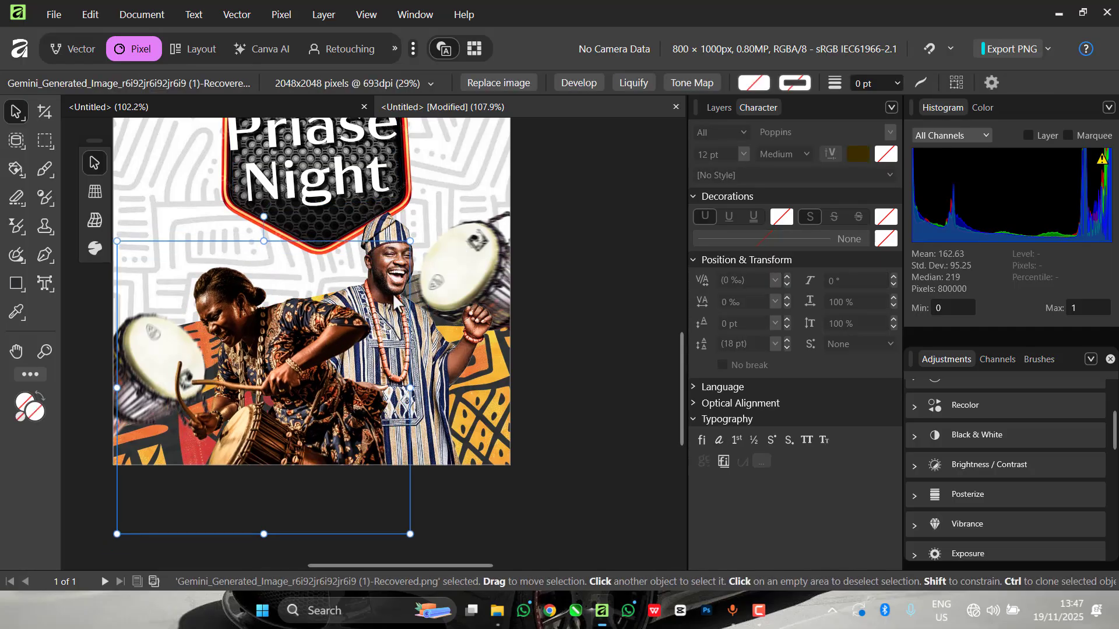
click(449, 219)
drag(612, 139, 572, 179)
drag(387, 359, 396, 331)
Move the drummer slightly up and to the right so she overlaps the man in the striped robe.
click(280, 349)
mouse_move(278, 348)
mouse_down()
mouse_move(304, 339)
mouse_move(293, 342)
mouse_up()
scroll(384, 322, down, 3)
scroll(406, 162, up, 4)
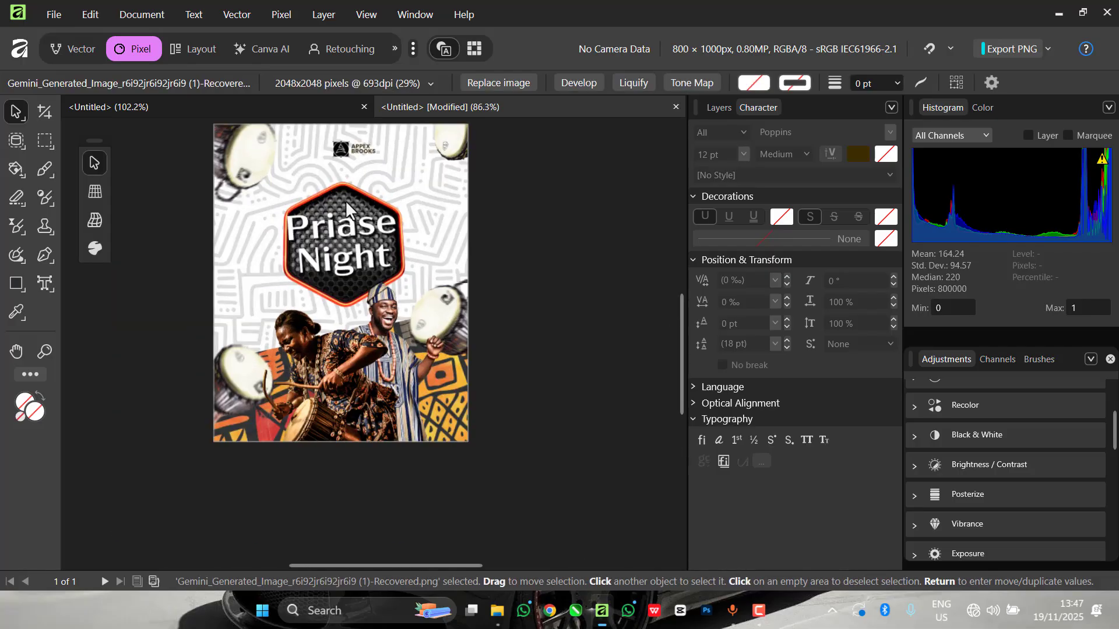
Develop the drumming woman's image with the saturation lowered to about -59% and apply the result.
scroll(374, 187, up, 1)
scroll(526, 199, down, 3)
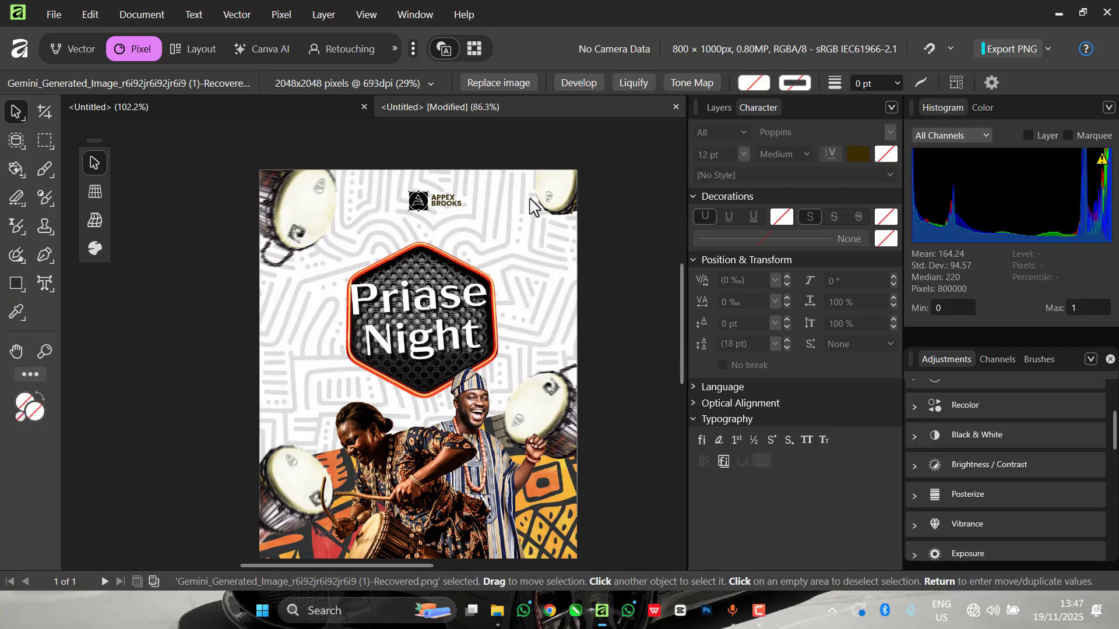
scroll(464, 299, down, 2)
scroll(421, 406, up, 4)
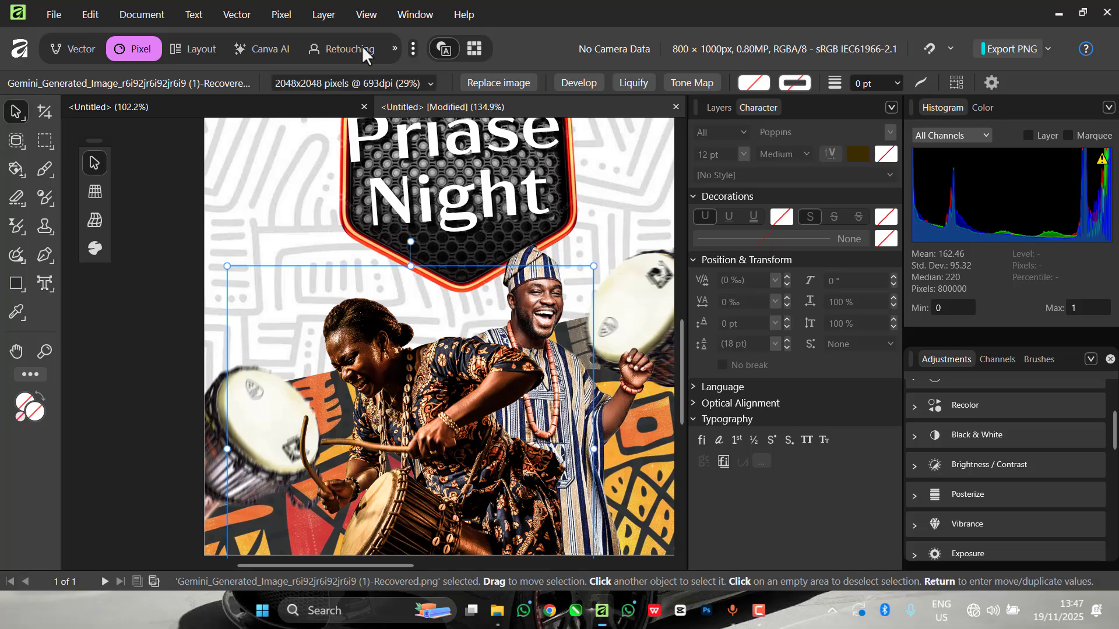
click(577, 81)
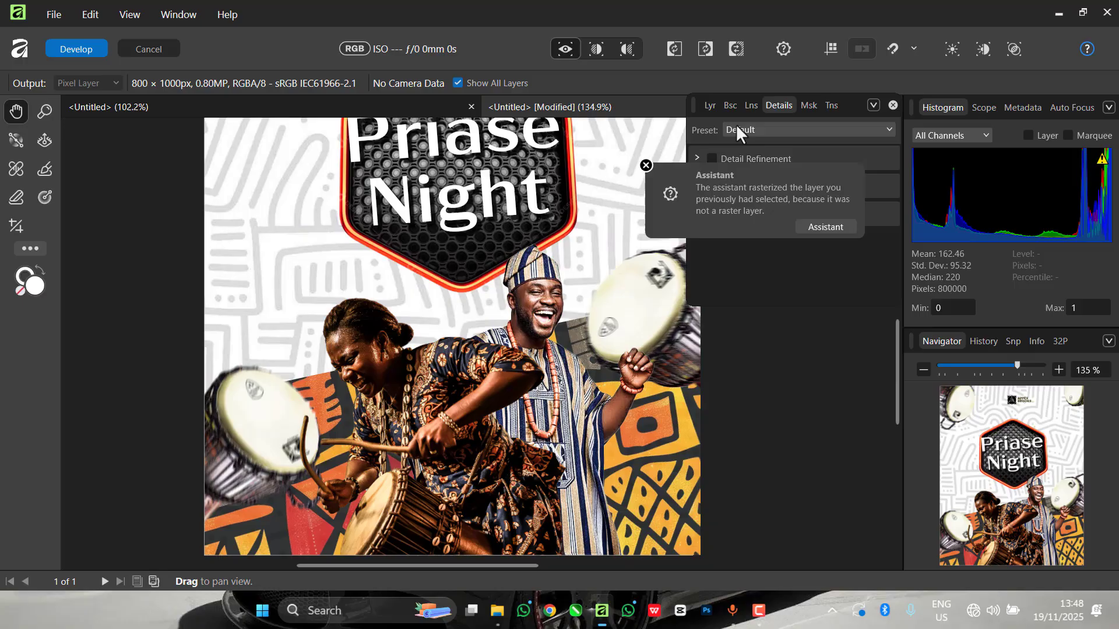
click(732, 107)
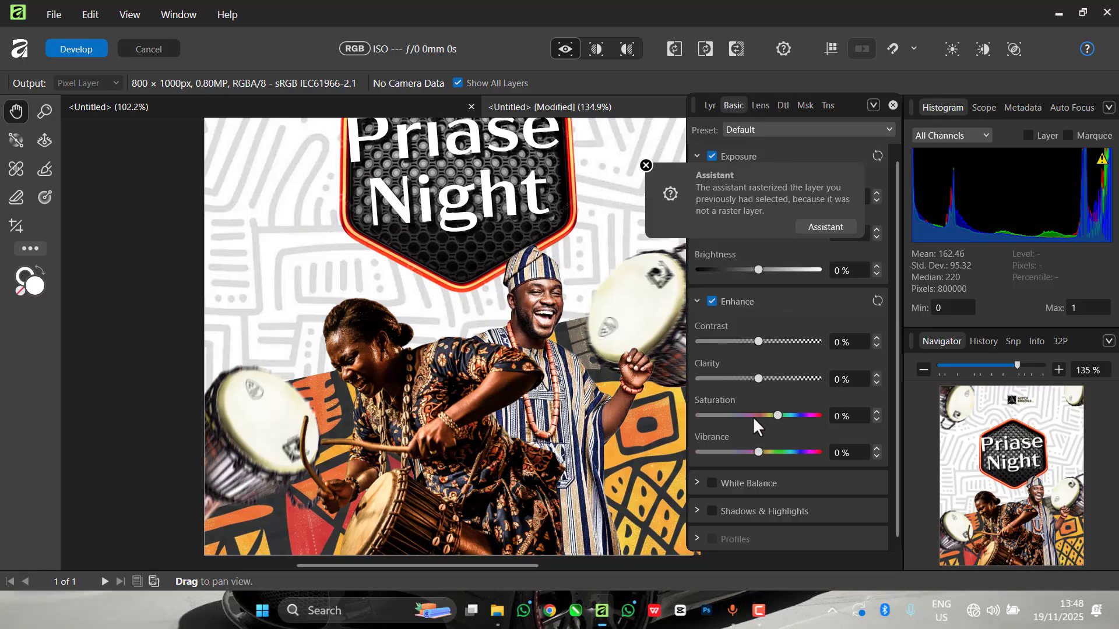
drag(753, 418, 729, 411)
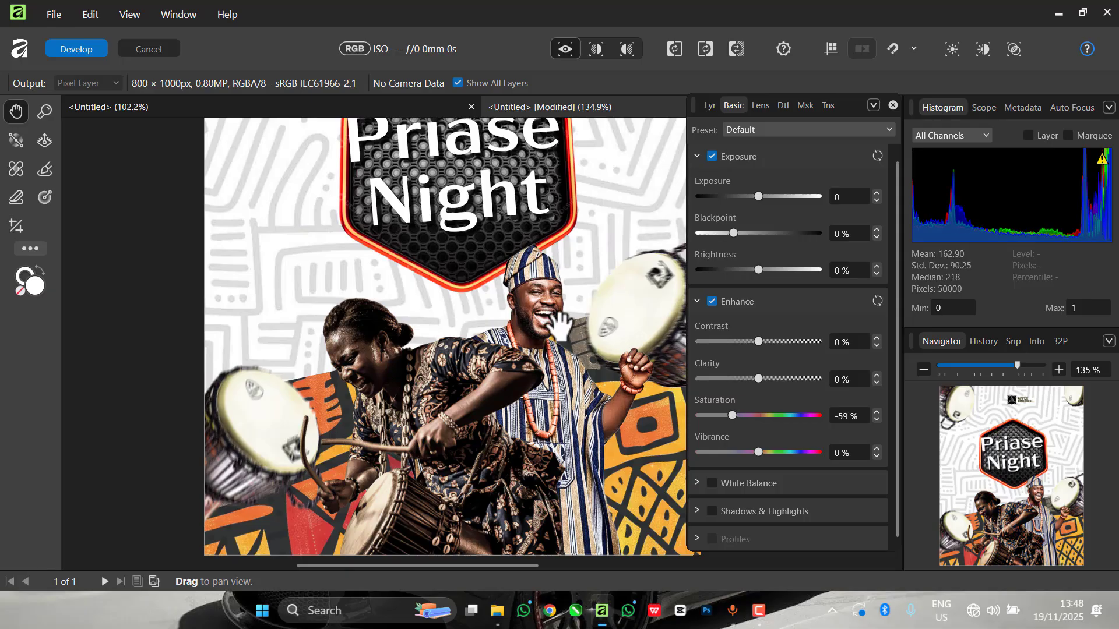
click(88, 50)
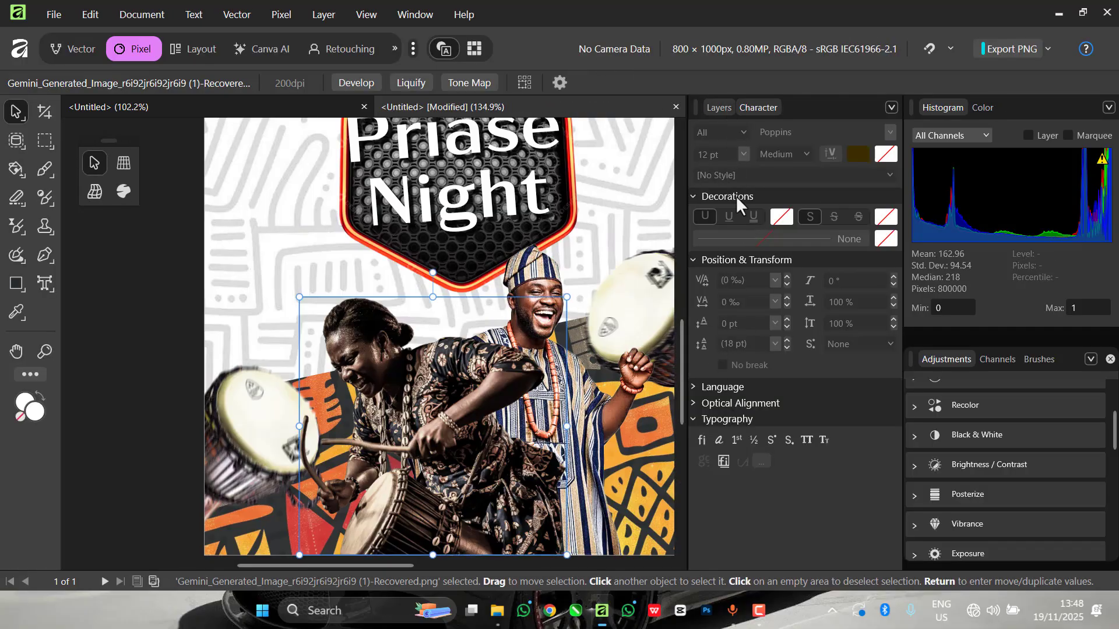
Develop the sfb.png layer of the smiling man with clarity at -25% and saturation at -14%.
click(720, 107)
click(737, 264)
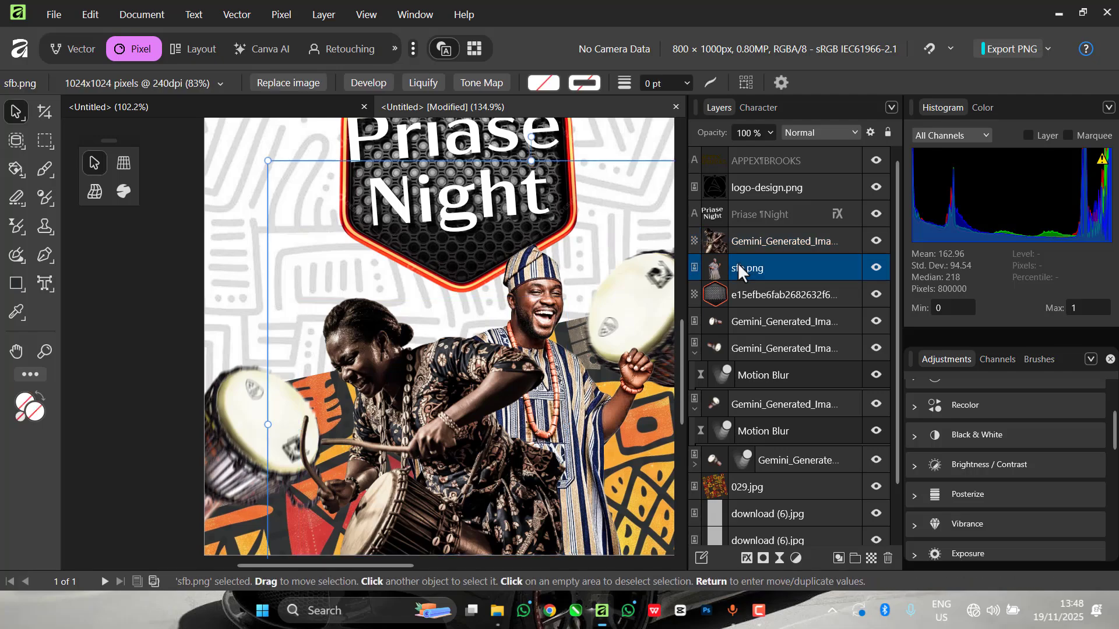
click(368, 83)
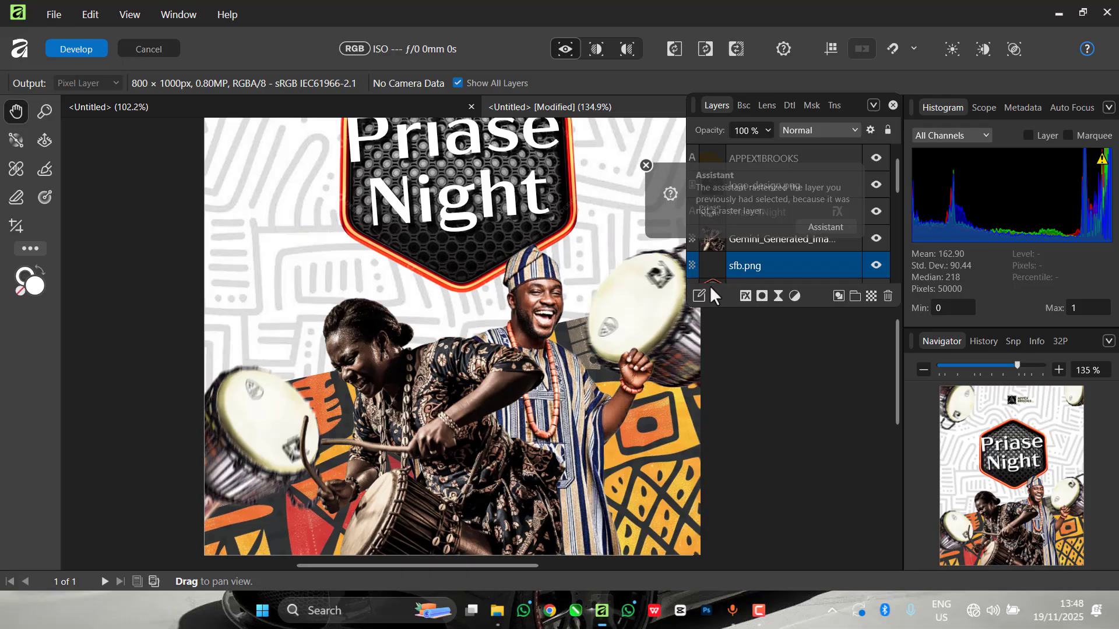
click(646, 166)
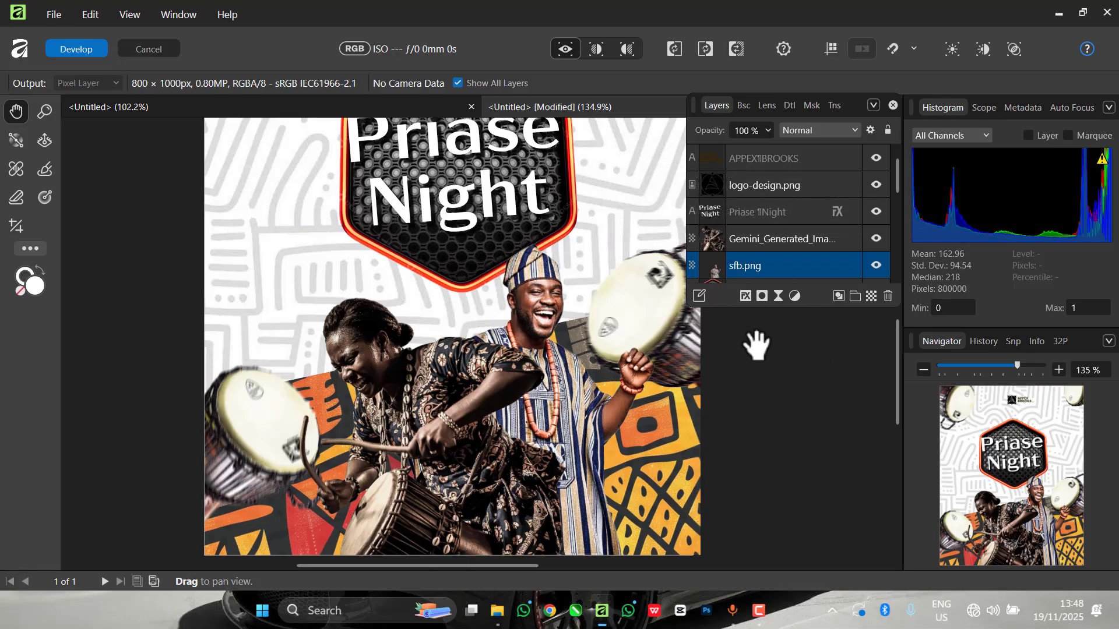
click(740, 103)
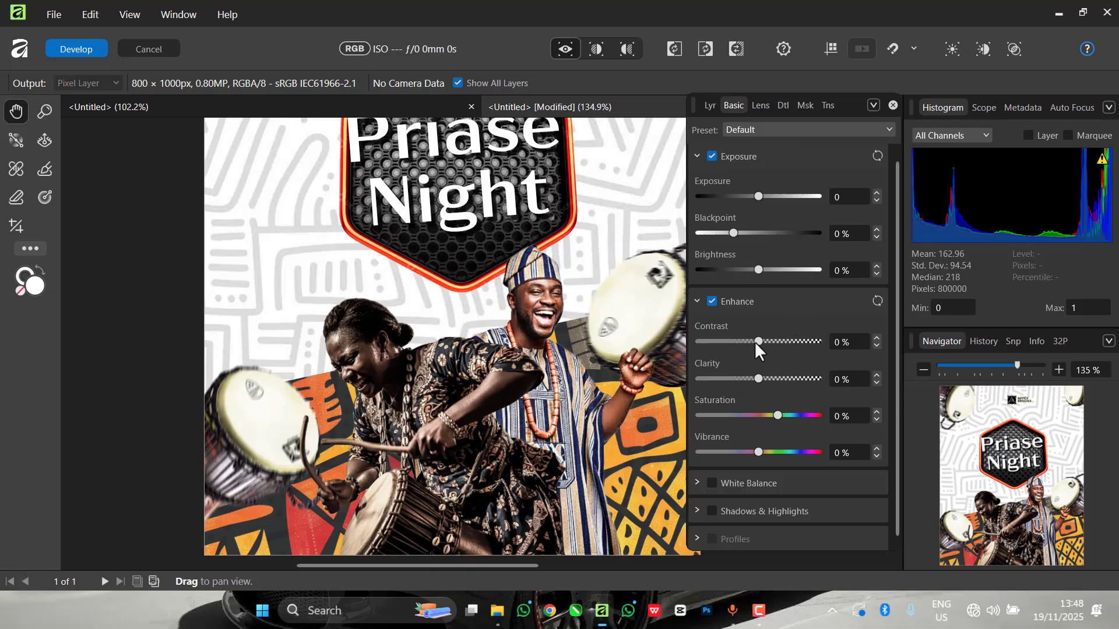
drag(731, 415, 767, 414)
scroll(539, 240, down, 3)
scroll(576, 277, up, 2)
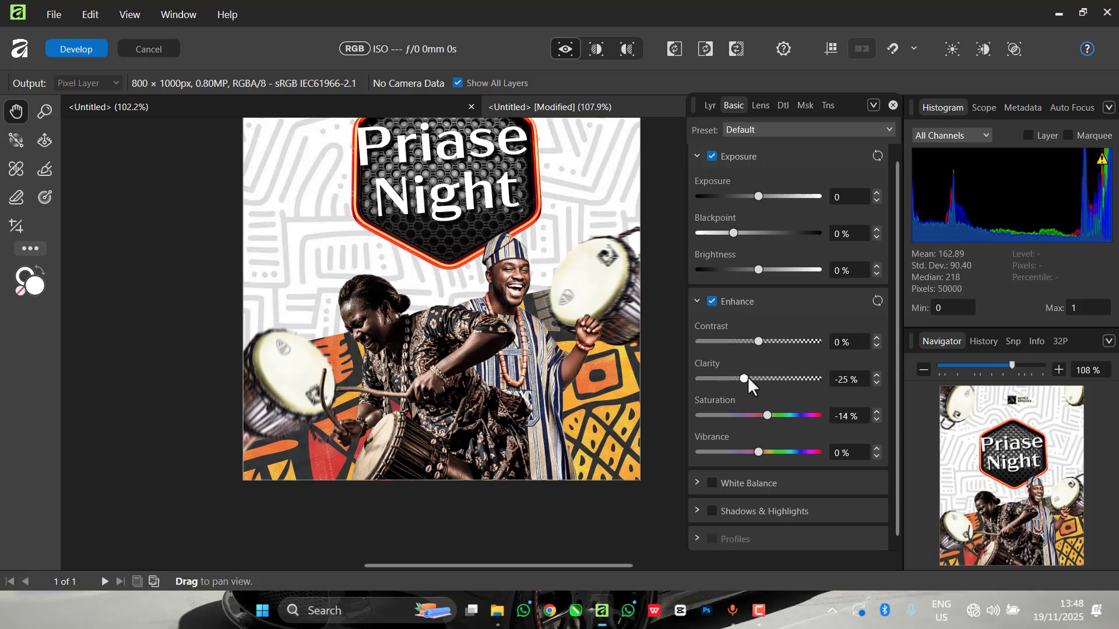
scroll(645, 324, down, 3)
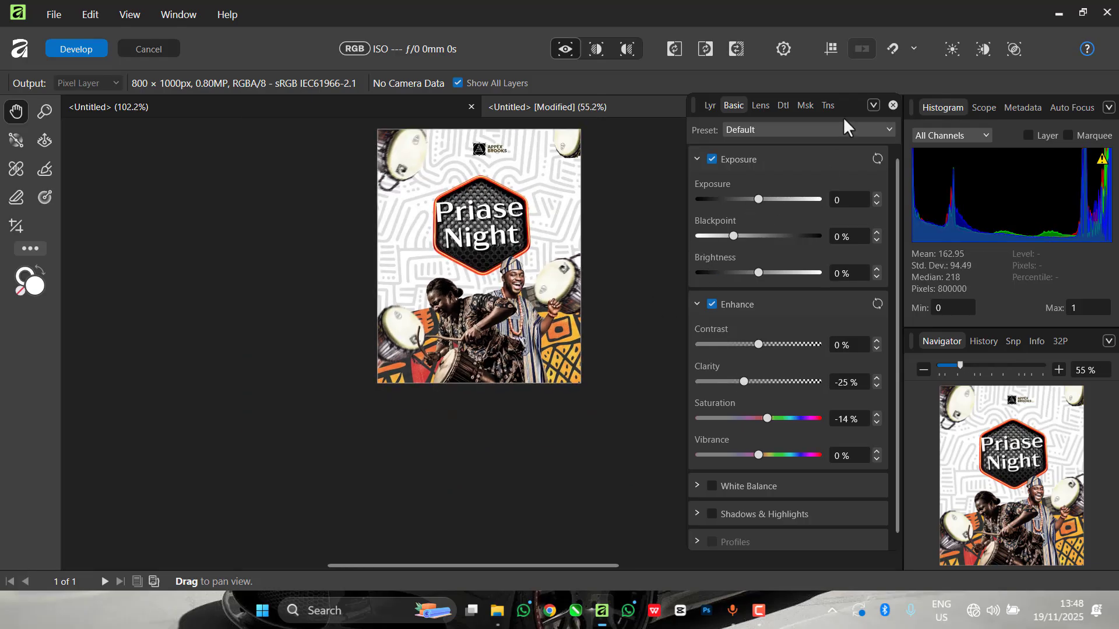
click(94, 49)
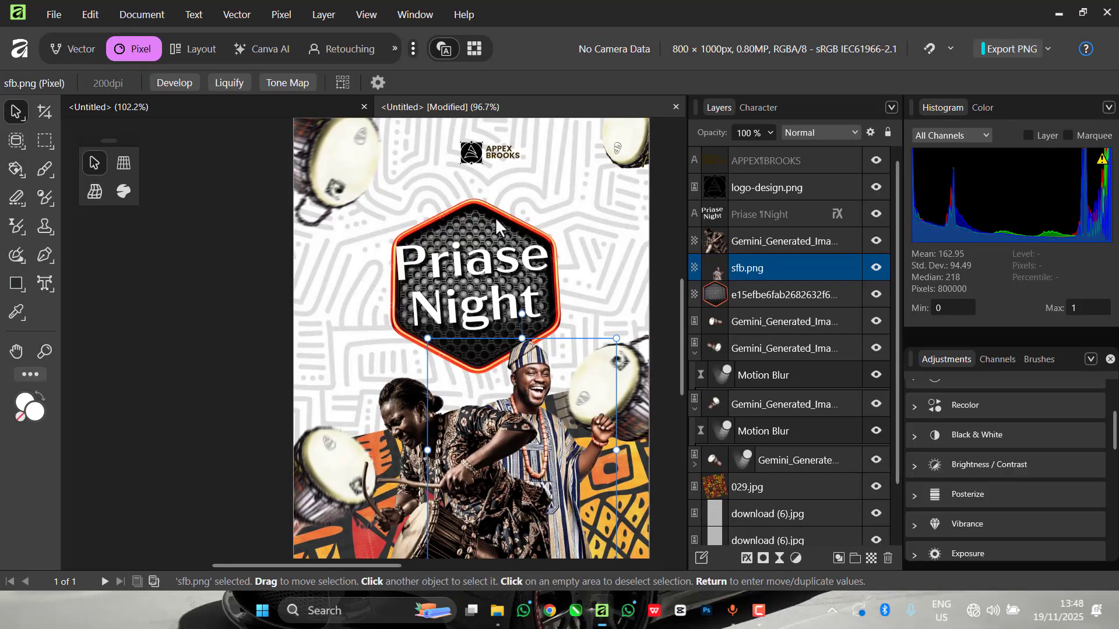
Enlarge the "Priase Night" title slightly and reposition it so it sits centred over the hexagon.
drag(495, 216, 563, 223)
double_click(523, 262)
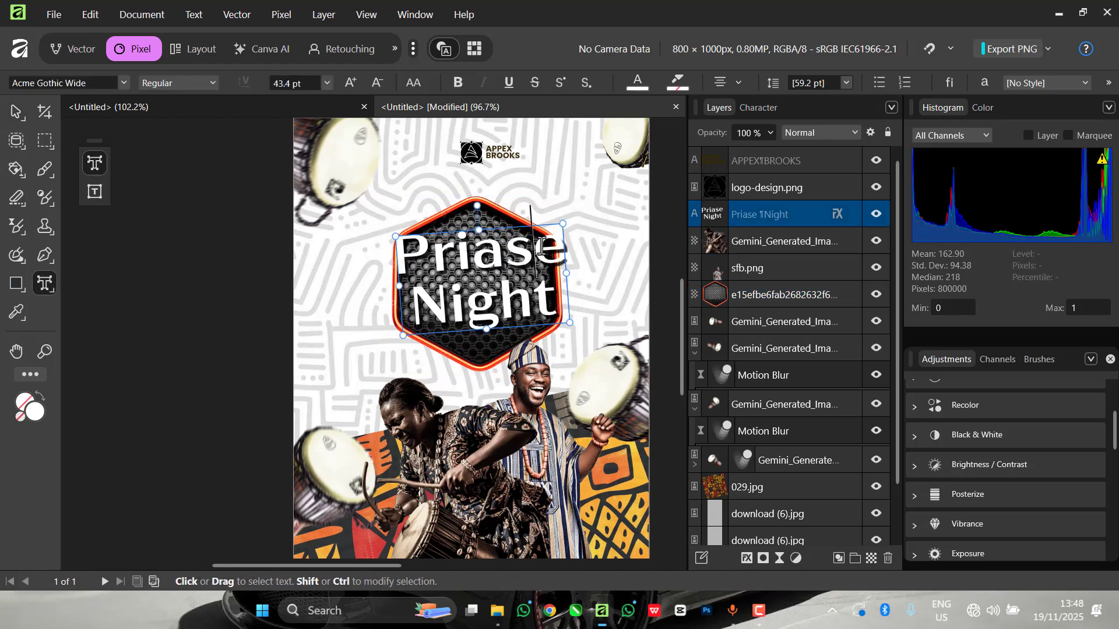
key(Escape)
drag(456, 257, 448, 260)
scroll(447, 260, down, 4)
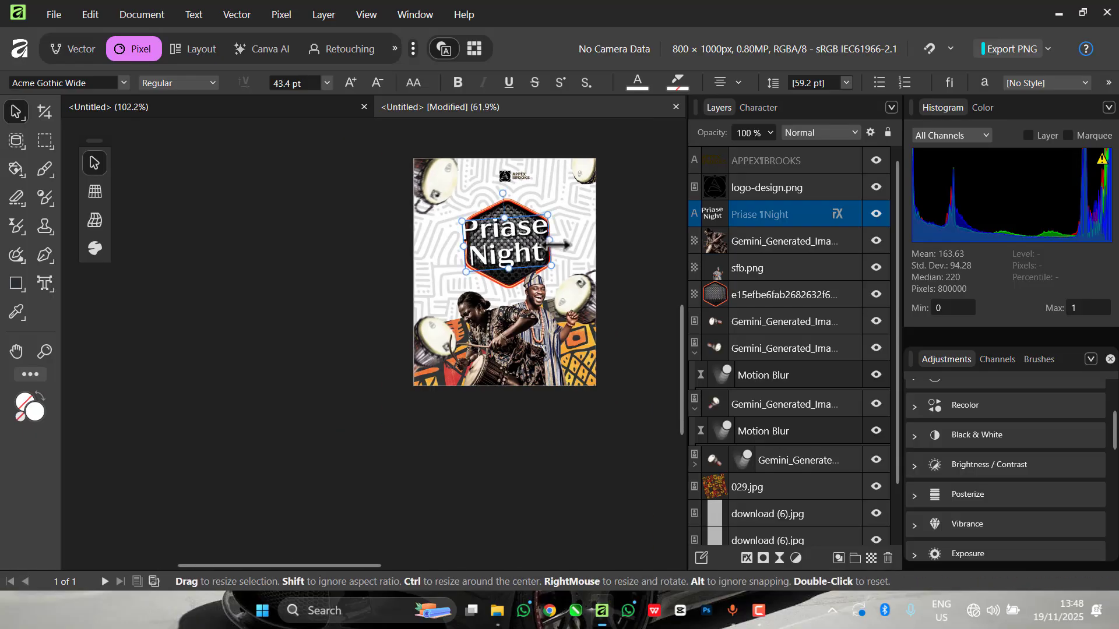
scroll(537, 236, up, 2)
drag(532, 221, 538, 218)
scroll(542, 233, down, 2)
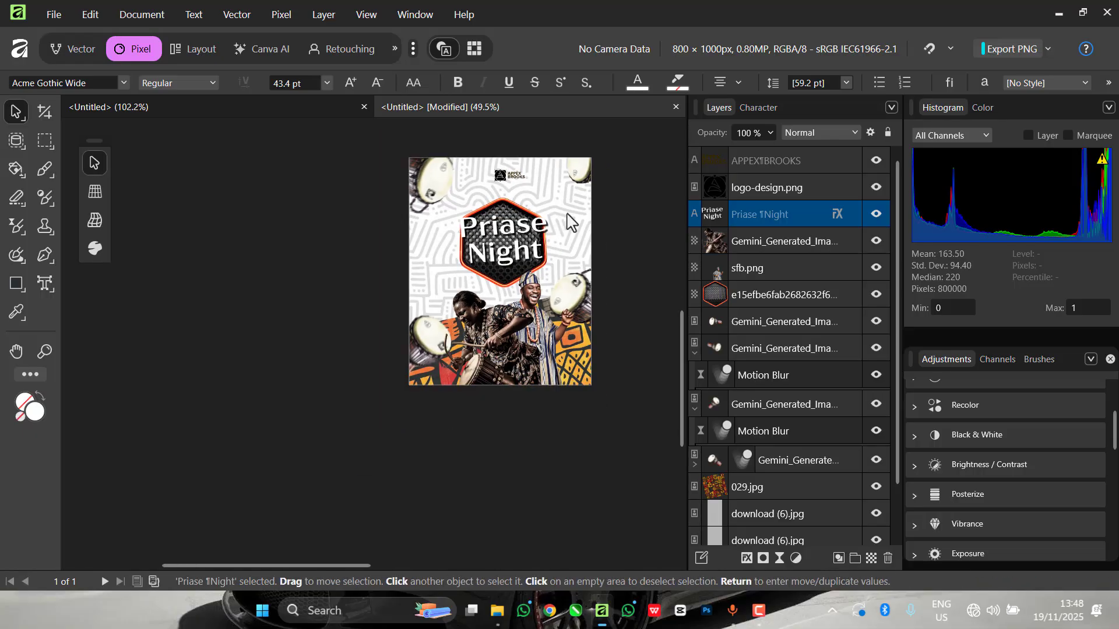
Examine the poster's overall layout, checking the corner drum, the patterned background, the title and the logo.
click(608, 188)
scroll(615, 182, up, 3)
scroll(408, 227, down, 2)
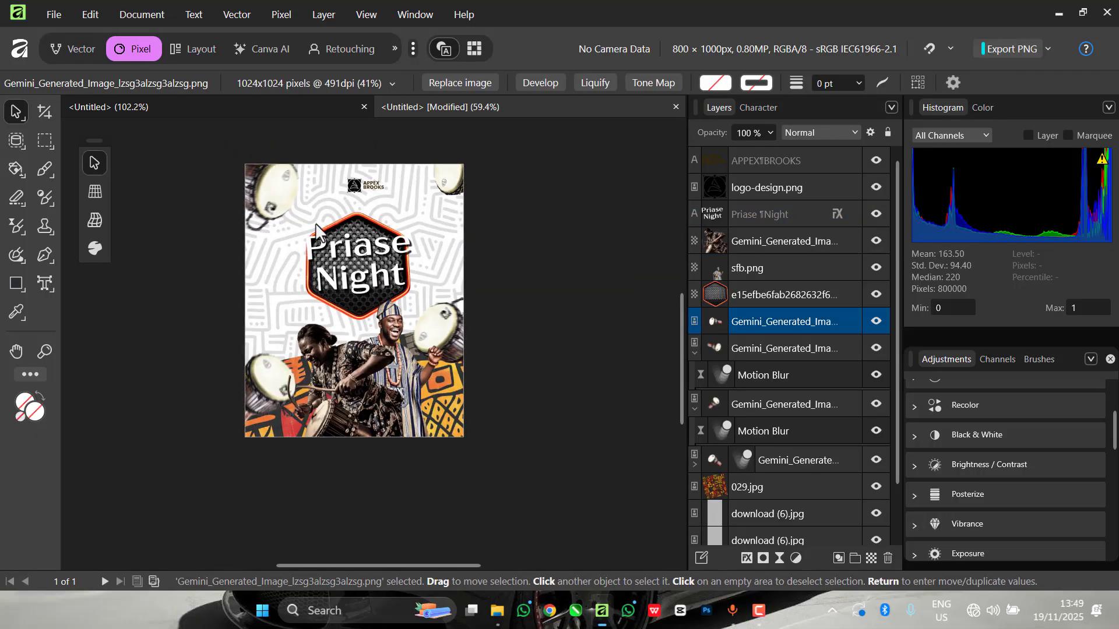
scroll(336, 226, up, 1)
scroll(367, 263, down, 1)
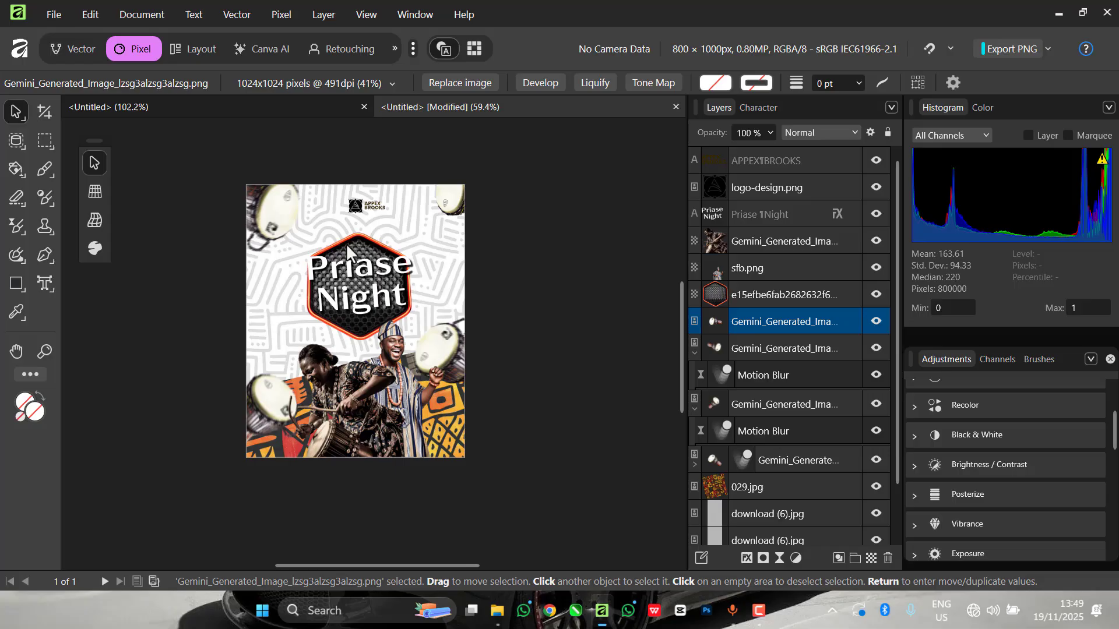
scroll(350, 169, up, 1)
click(351, 155)
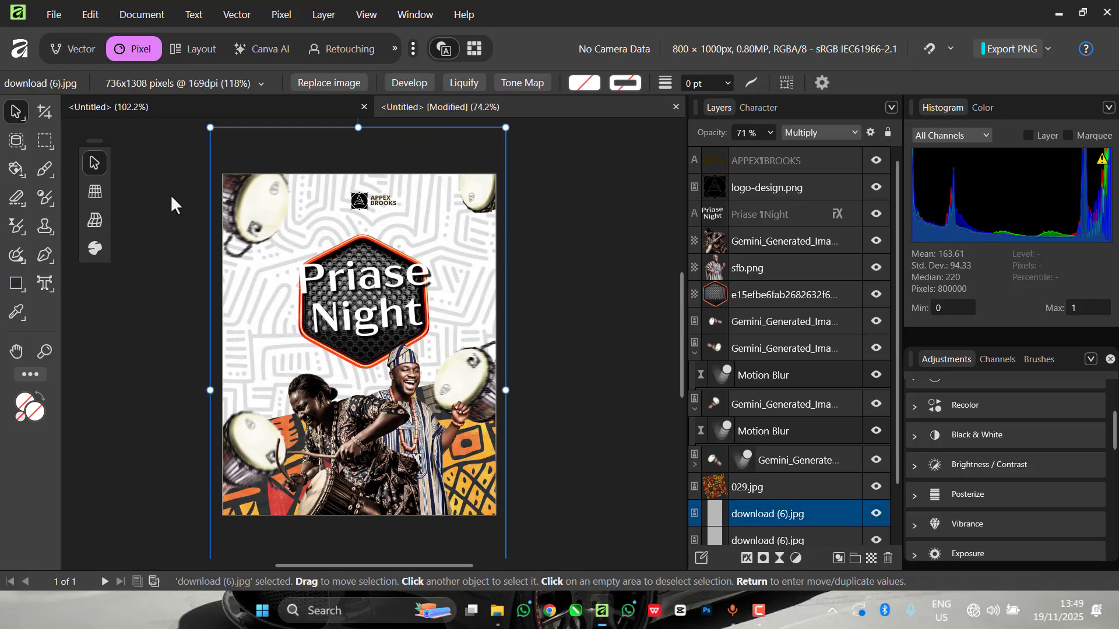
click(329, 273)
click(499, 201)
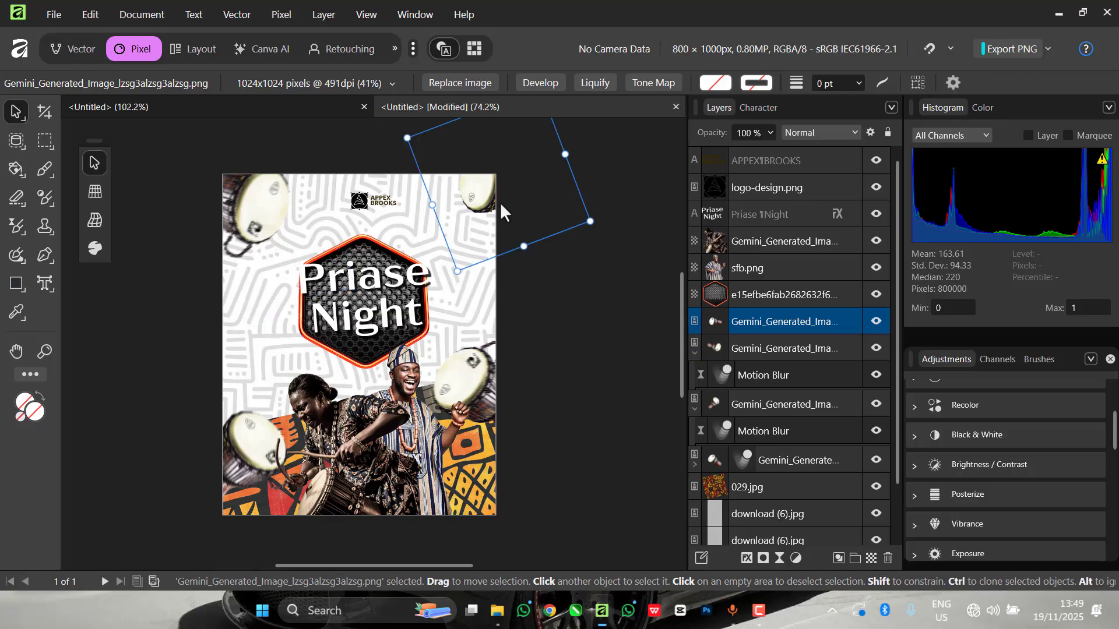
click(363, 203)
scroll(363, 202, up, 4)
scroll(363, 201, down, 1)
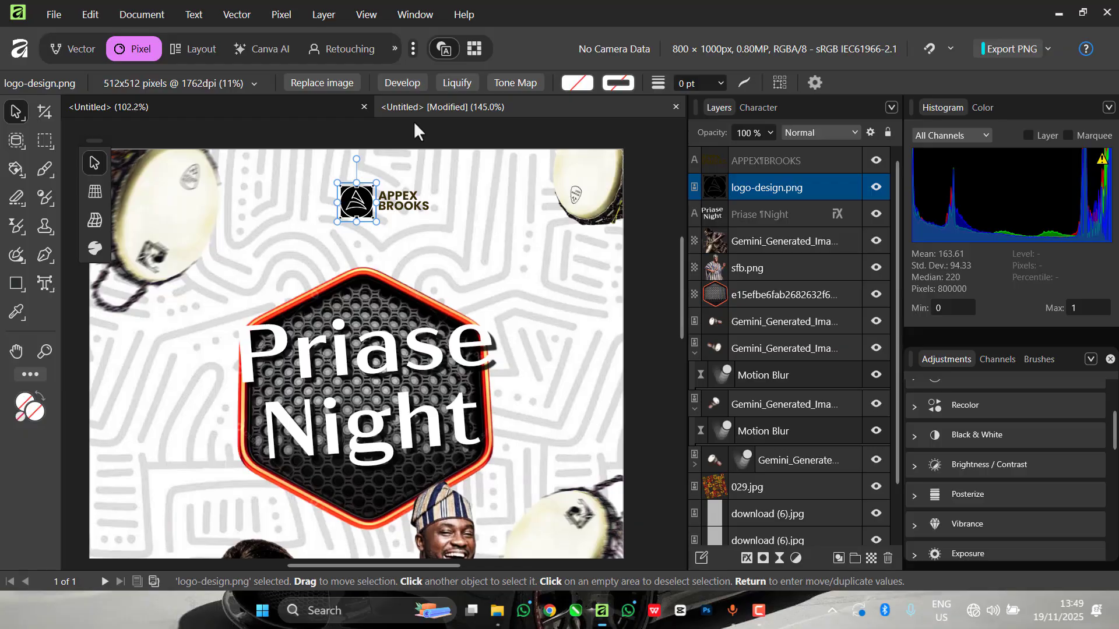
Open the guides settings and add two vertical and two horizontal guides to the poster.
click(364, 13)
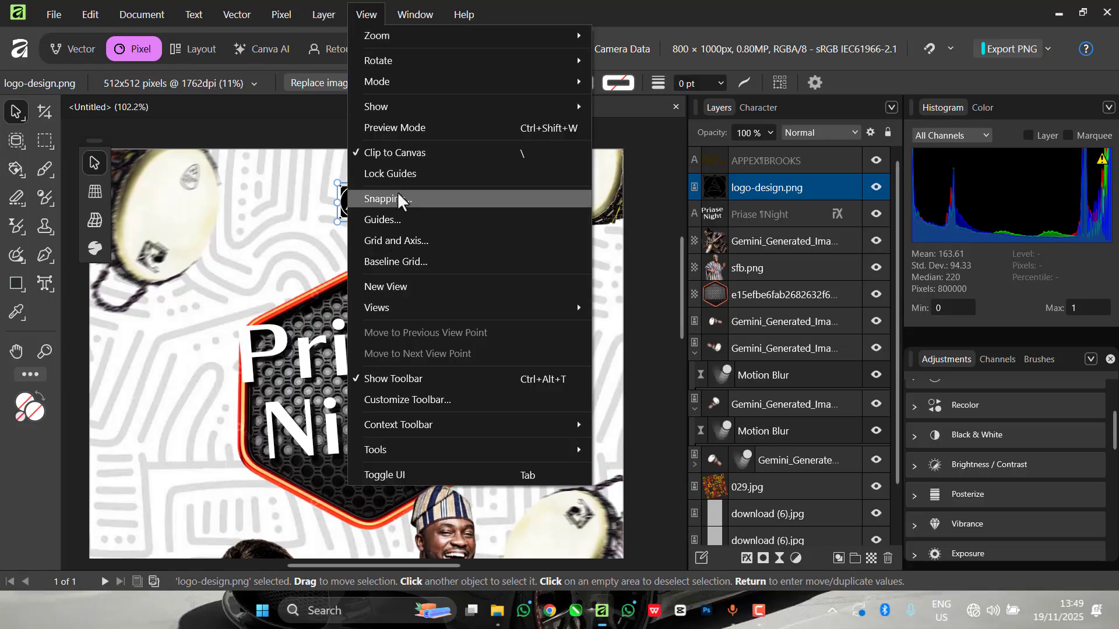
click(399, 220)
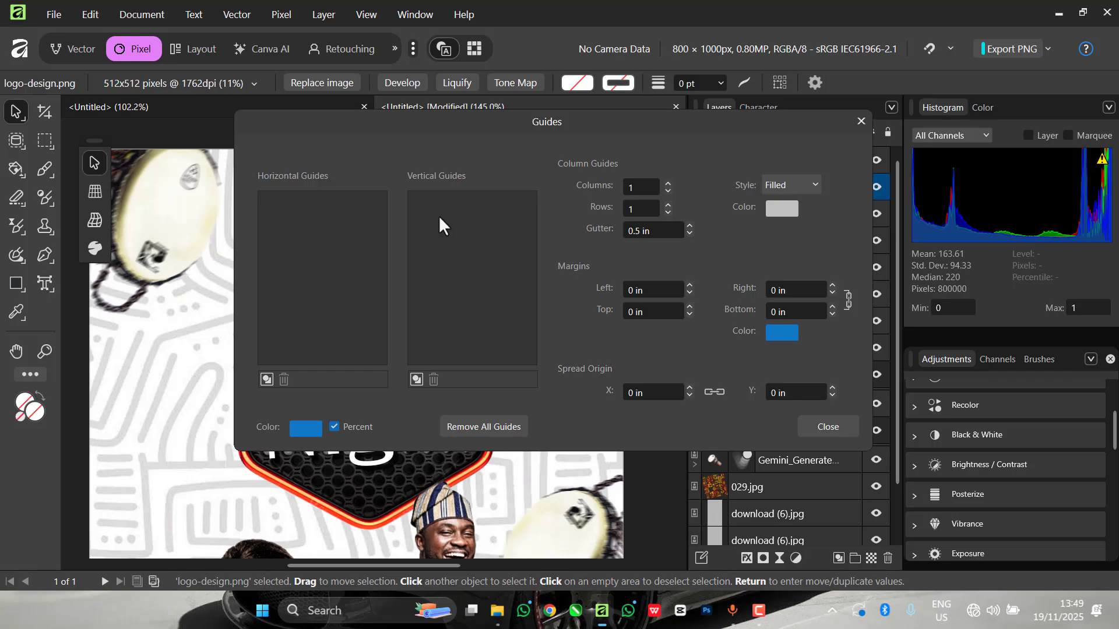
click(417, 379)
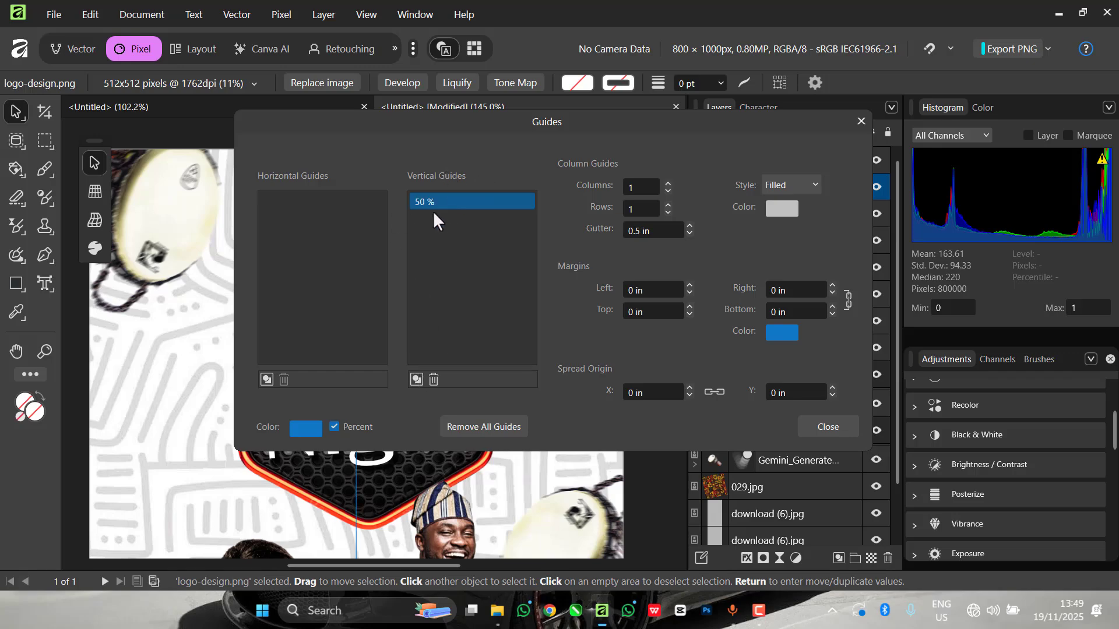
click(416, 379)
click(267, 380)
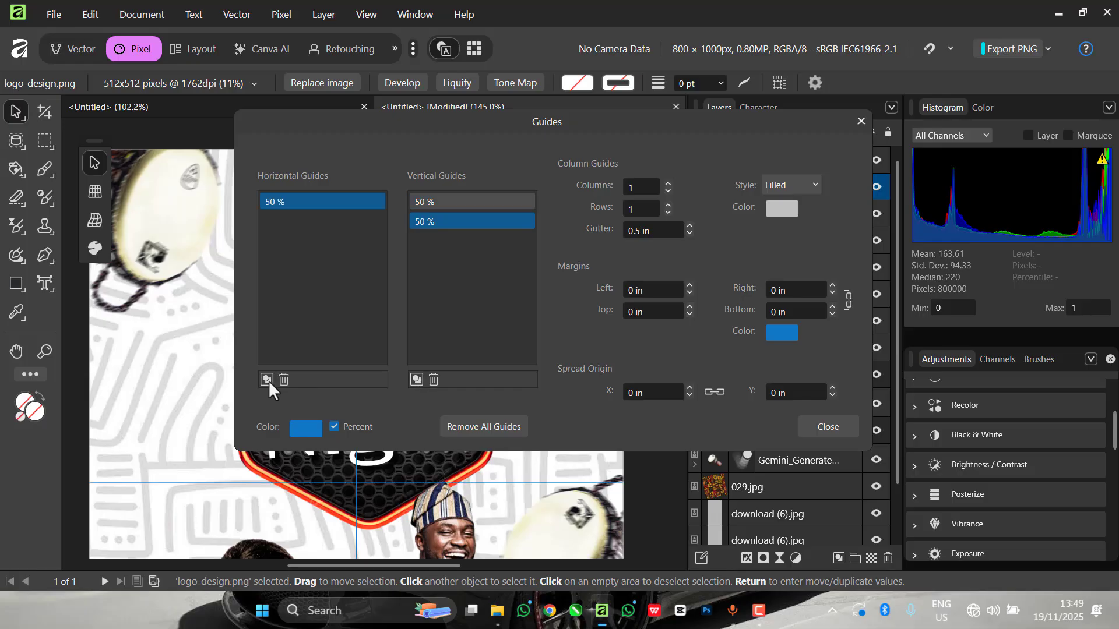
click(267, 379)
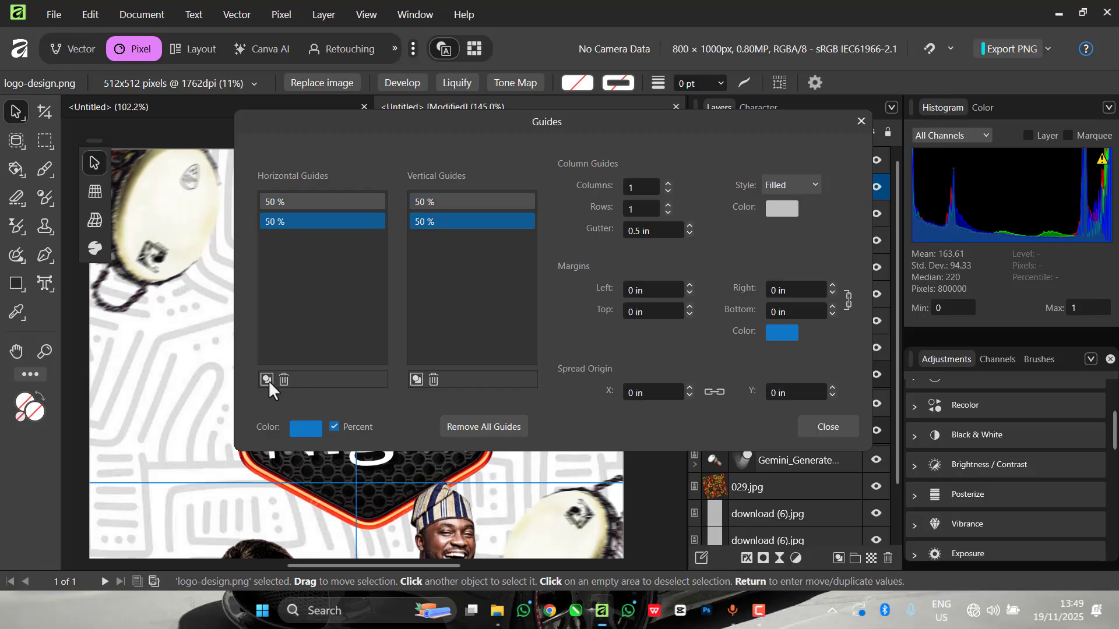
Set the two horizontal guides to 5% and 95%.
double_click(294, 200)
text(5)
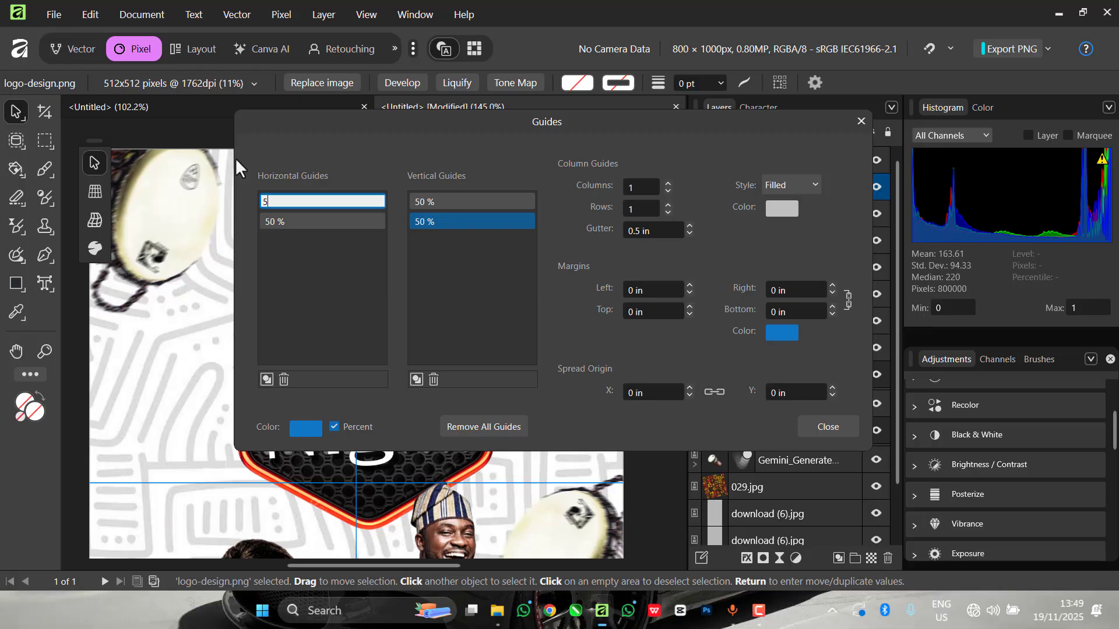
key(Return)
double_click(284, 221)
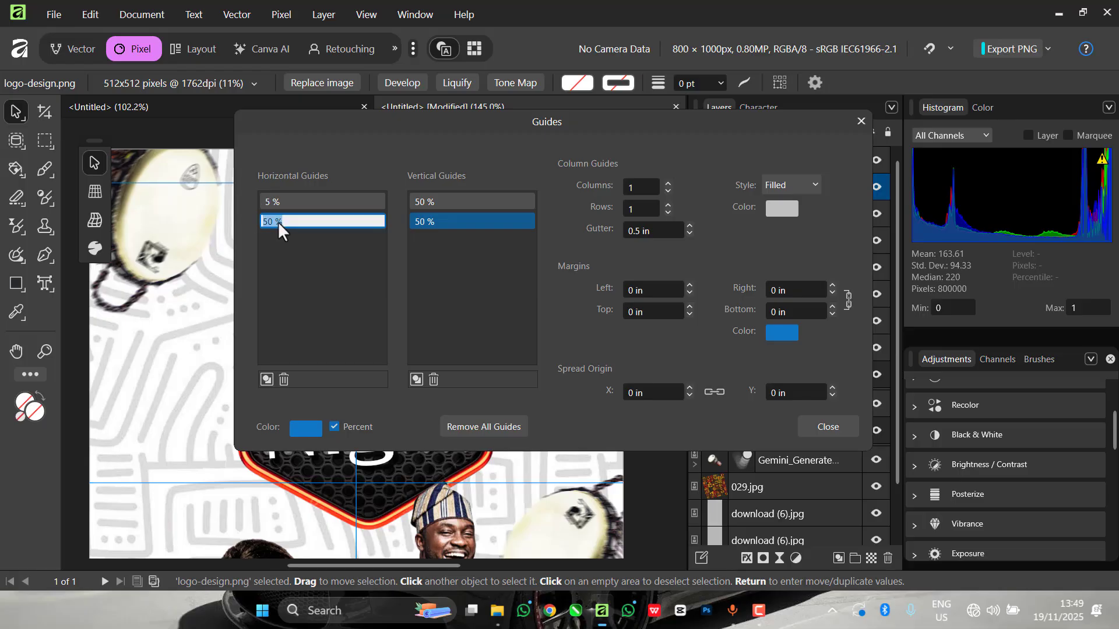
text(95)
drag(316, 222, 191, 228)
text(9)
Set the two vertical guides to 5% and 95% and close the guides settings.
double_click(424, 222)
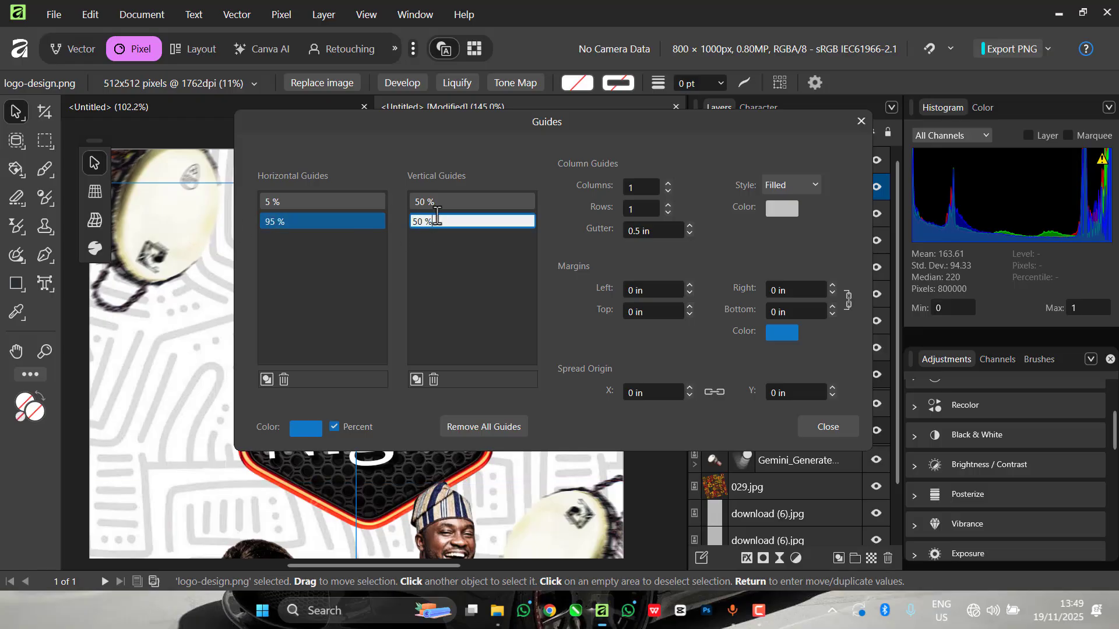
drag(441, 221, 361, 231)
text(95)
key(Return)
double_click(436, 199)
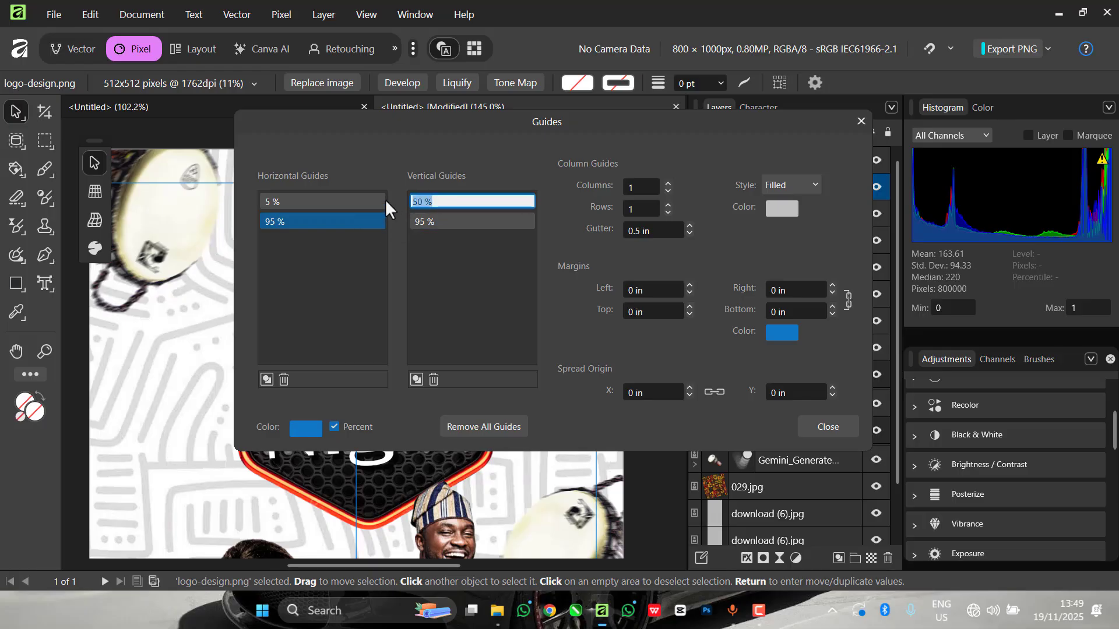
text(5)
key(Return)
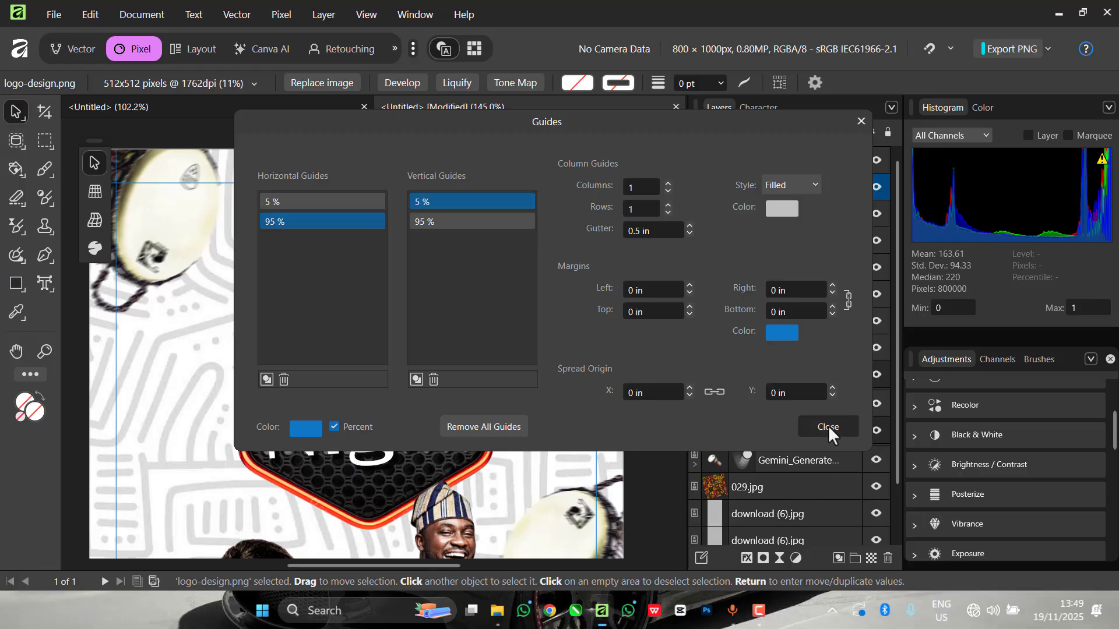
click(828, 427)
scroll(520, 203, down, 4)
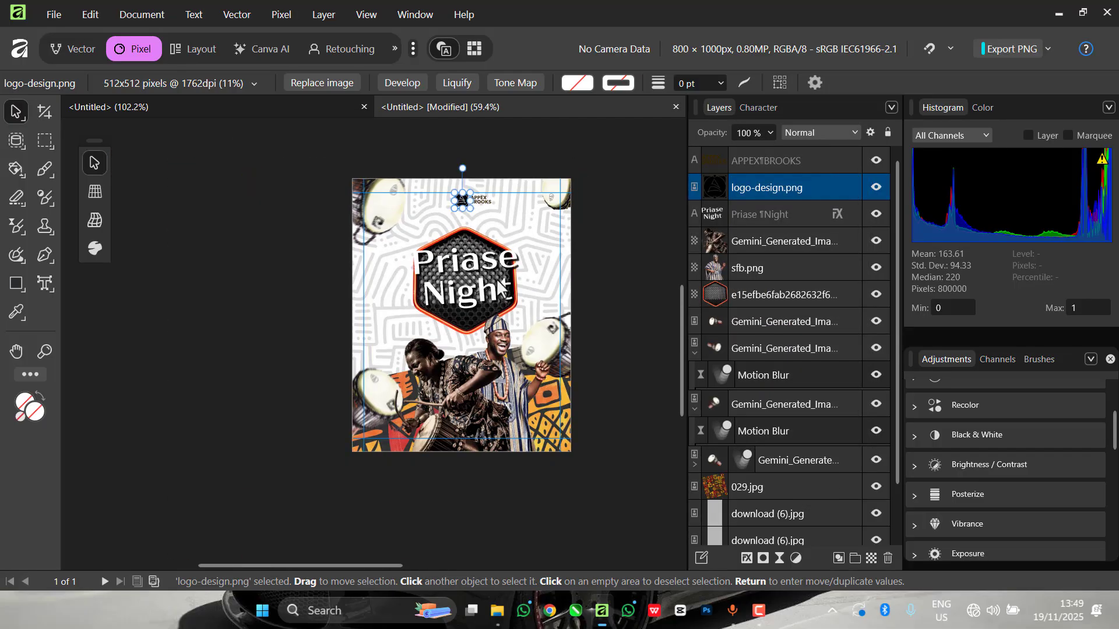
scroll(506, 394, up, 2)
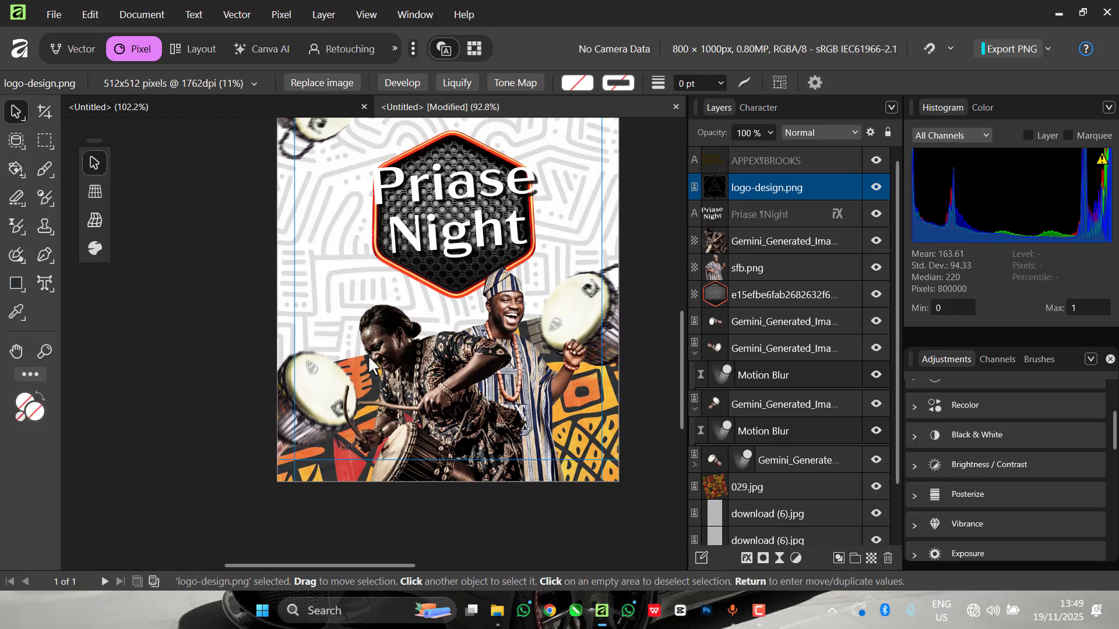
scroll(373, 356, down, 1)
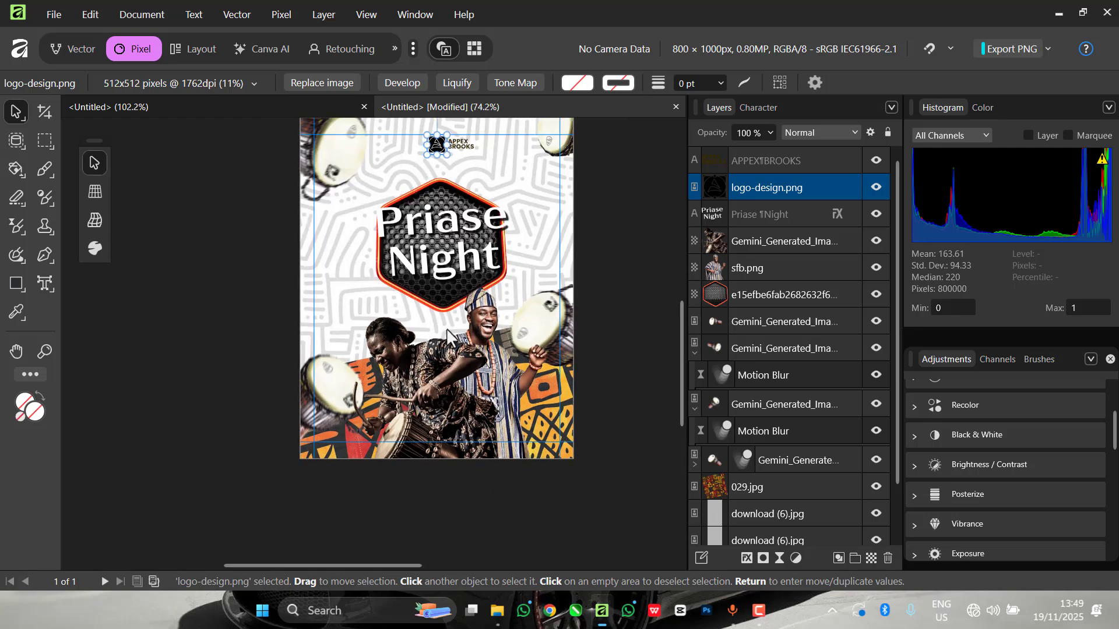
scroll(487, 376, down, 1)
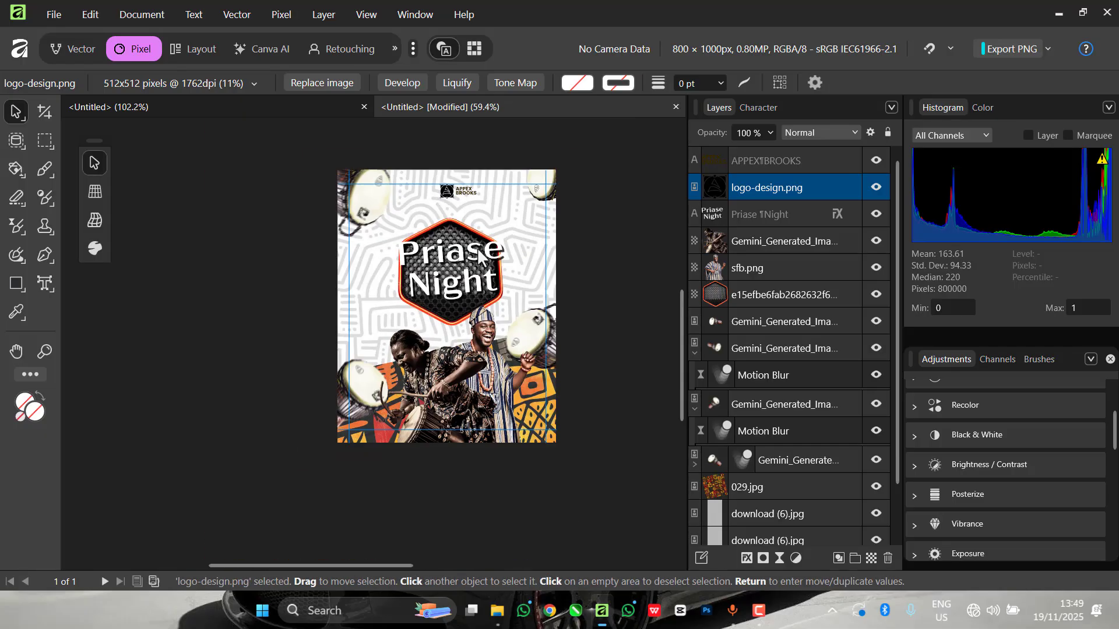
Resize the crouching drummer image to slightly smaller than before, nudge it left at the poster's lower edge and deselect it.
click(434, 358)
drag(435, 358, 432, 359)
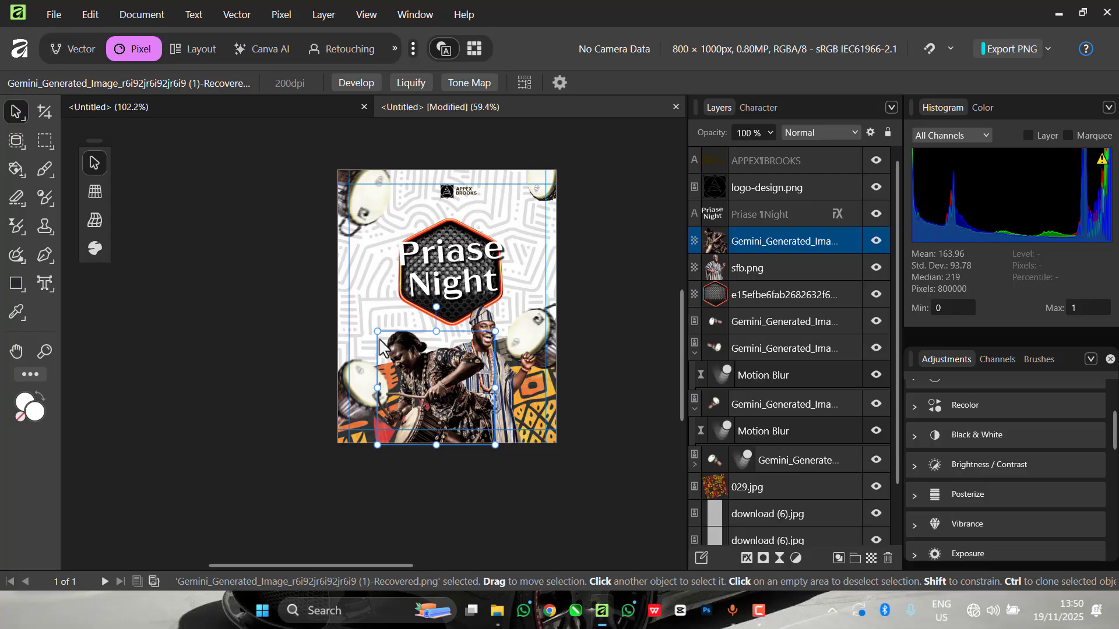
drag(378, 330, 368, 322)
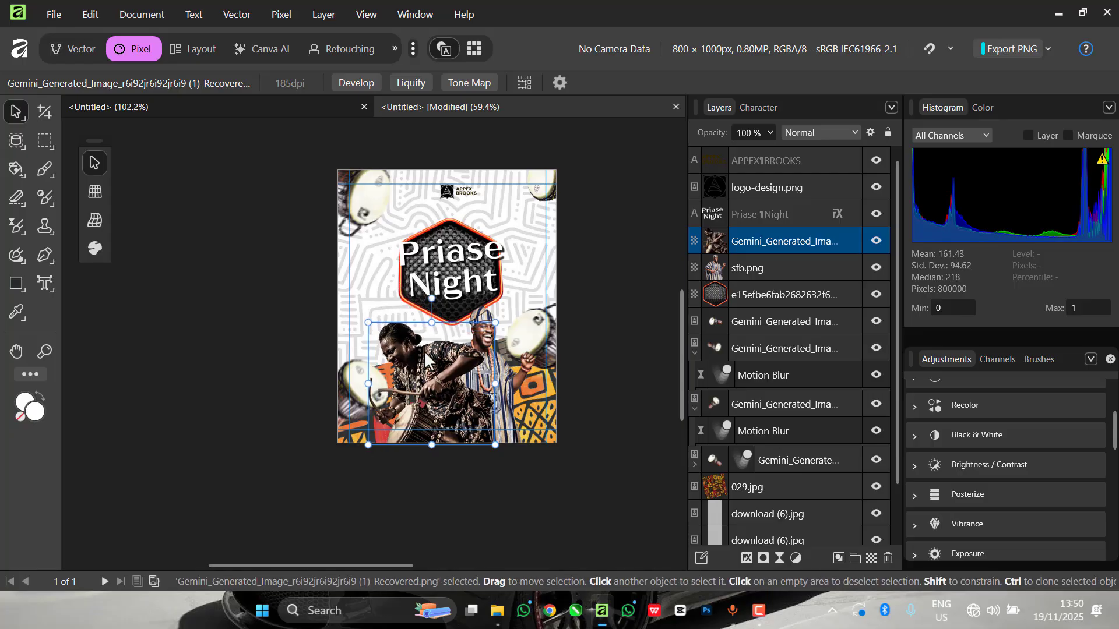
click(496, 341)
click(395, 334)
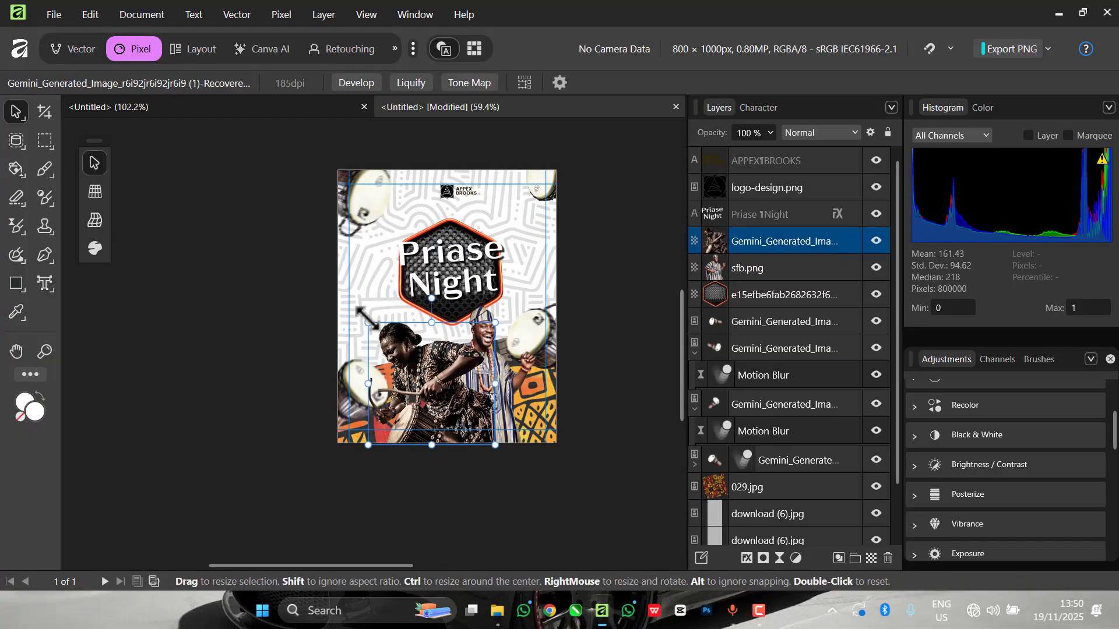
drag(368, 322, 380, 334)
drag(444, 368, 441, 368)
scroll(454, 376, up, 3)
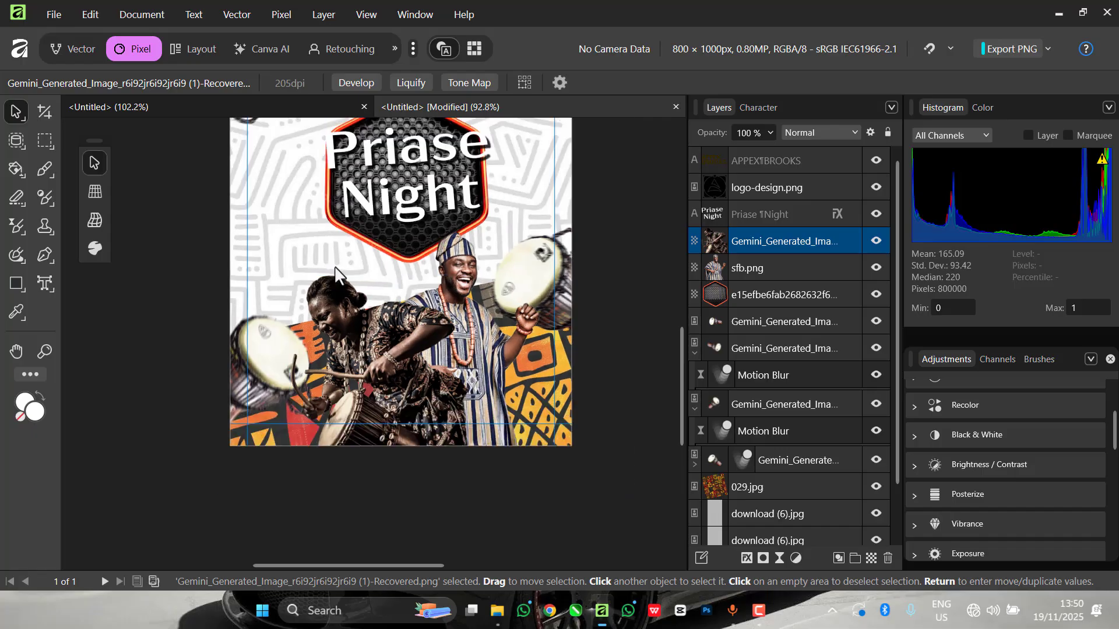
click(208, 230)
scroll(483, 376, up, 1)
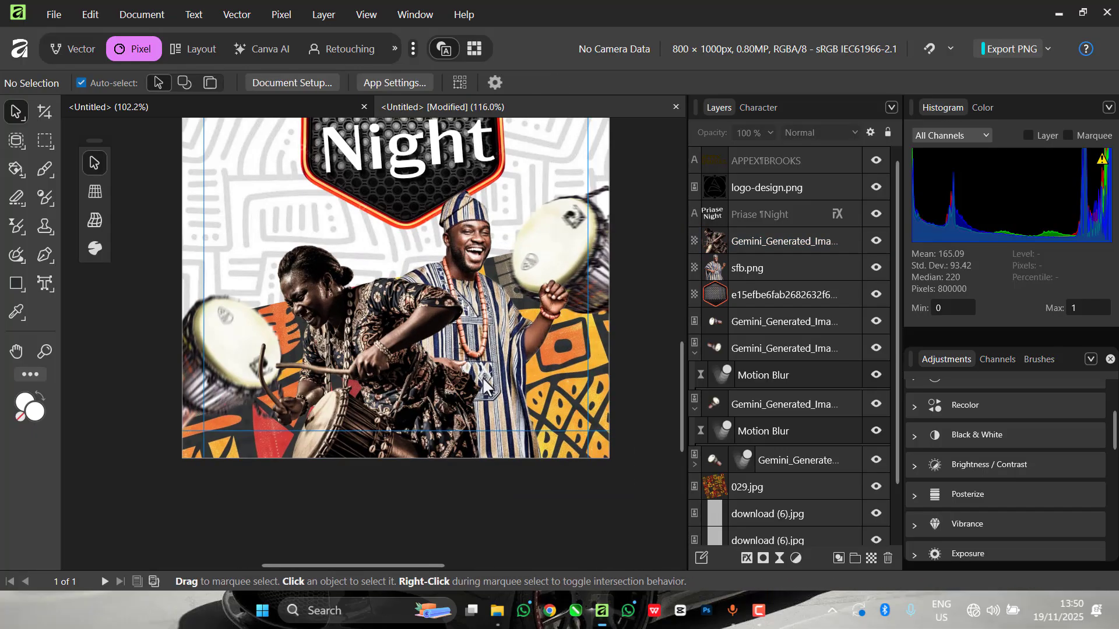
scroll(426, 375, down, 1)
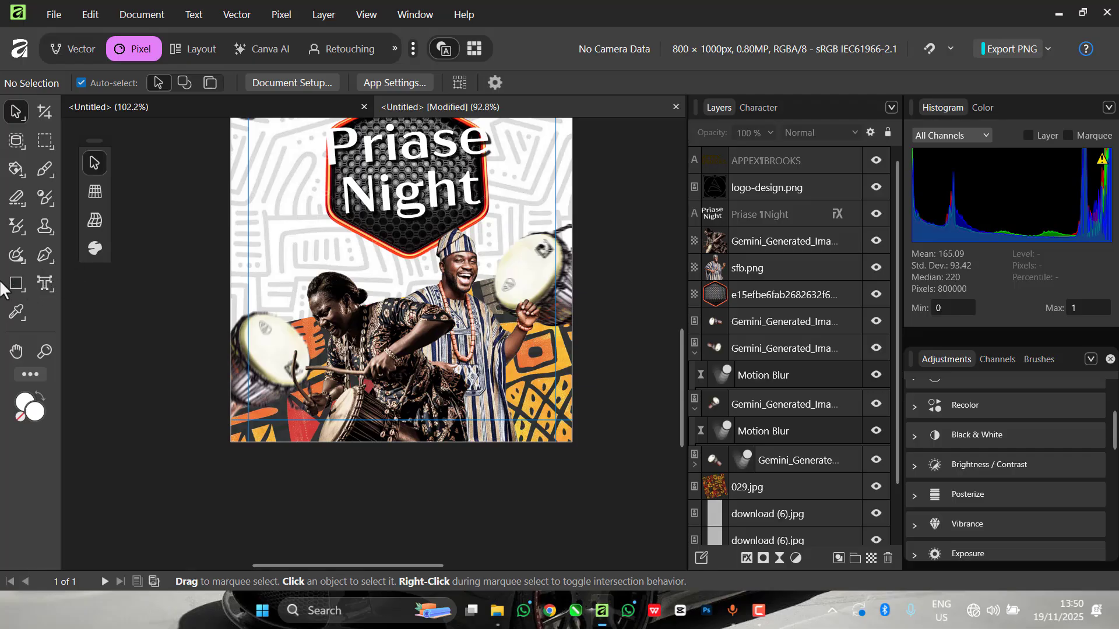
Draw a wide white rectangle across the lower part of the drummers, just above the lower margin guide, and nudge it left.
click(33, 295)
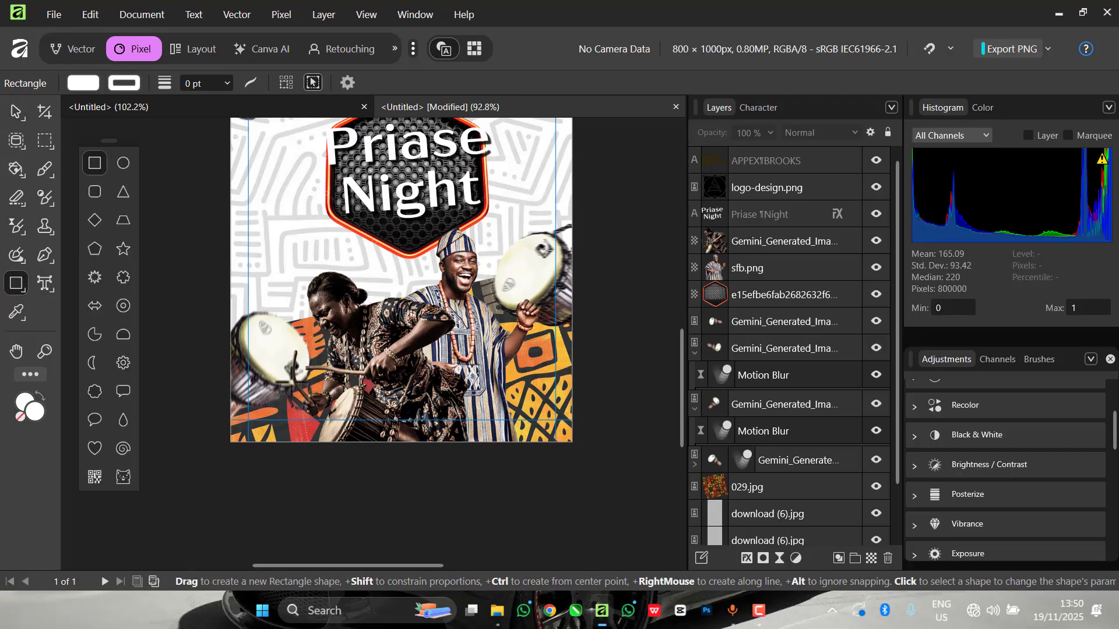
drag(290, 383, 541, 418)
key(v)
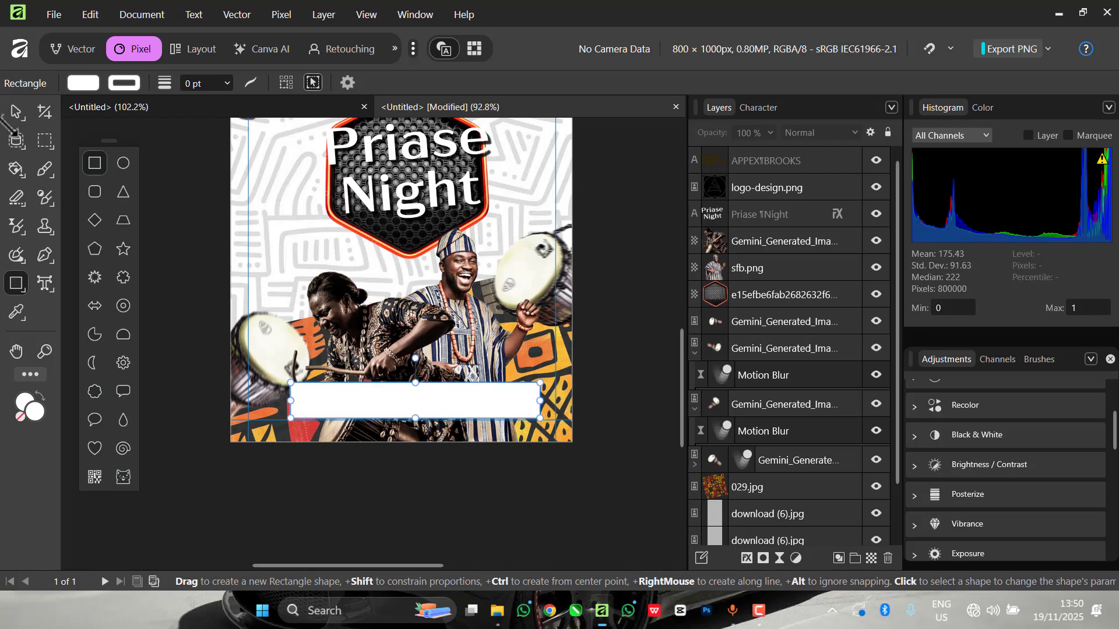
drag(358, 398, 348, 398)
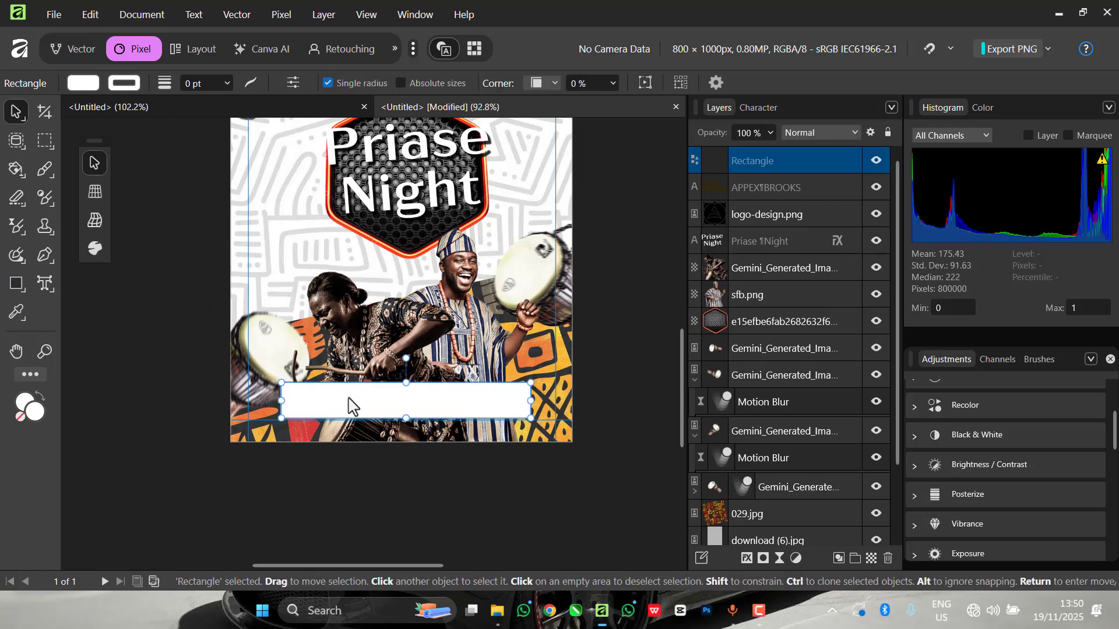
Give the white rectangle rounded corners, trying radii of 10% and 20% before setting 15%.
click(555, 82)
click(536, 120)
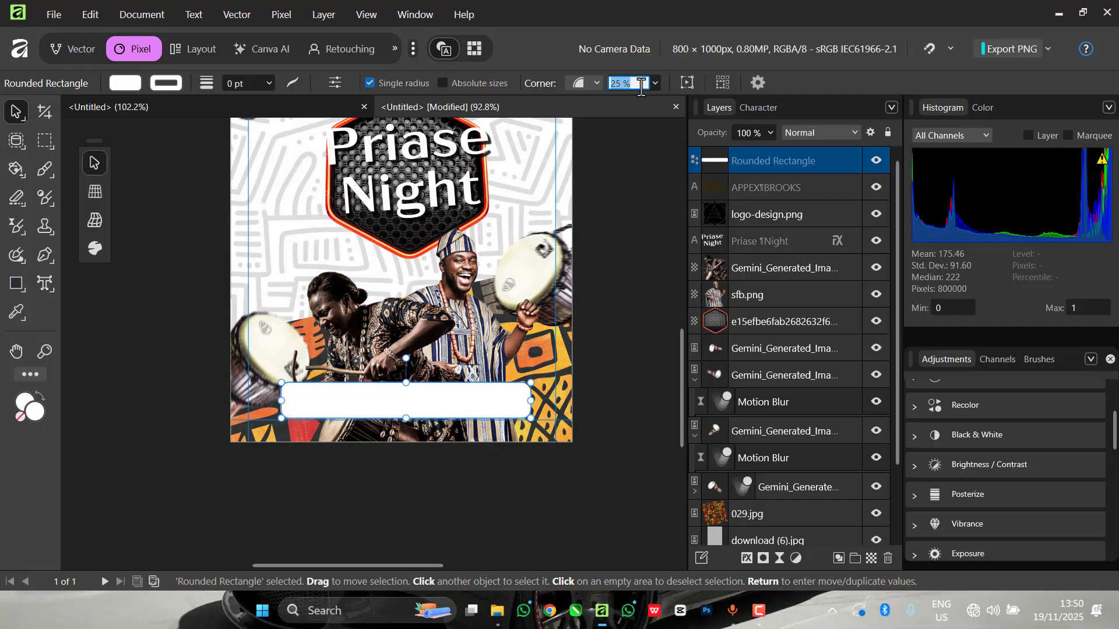
key(Return)
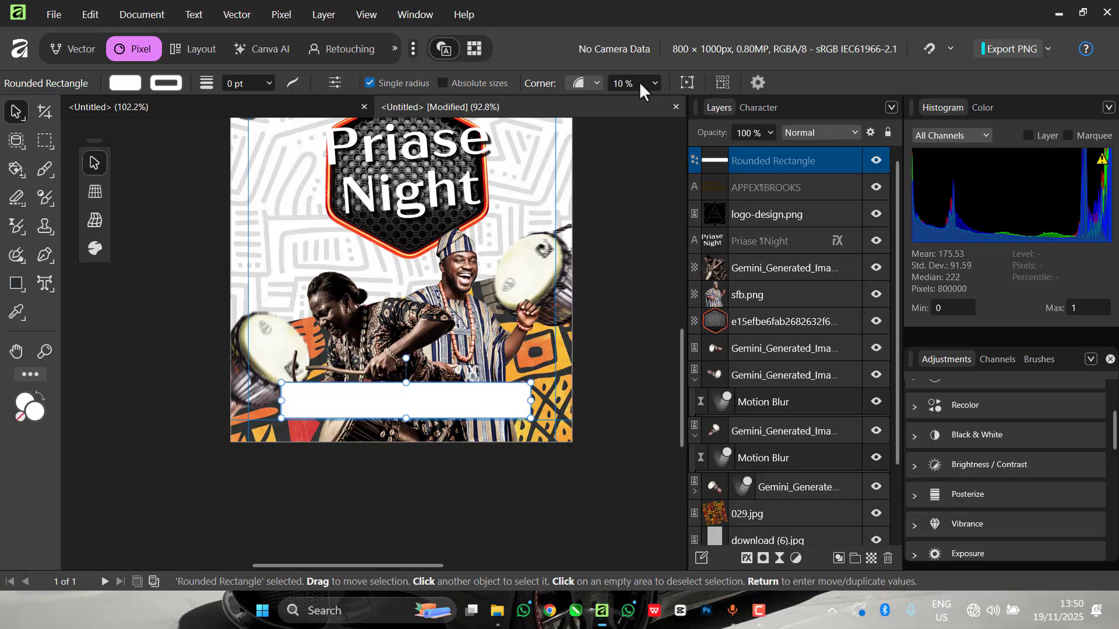
click(634, 84)
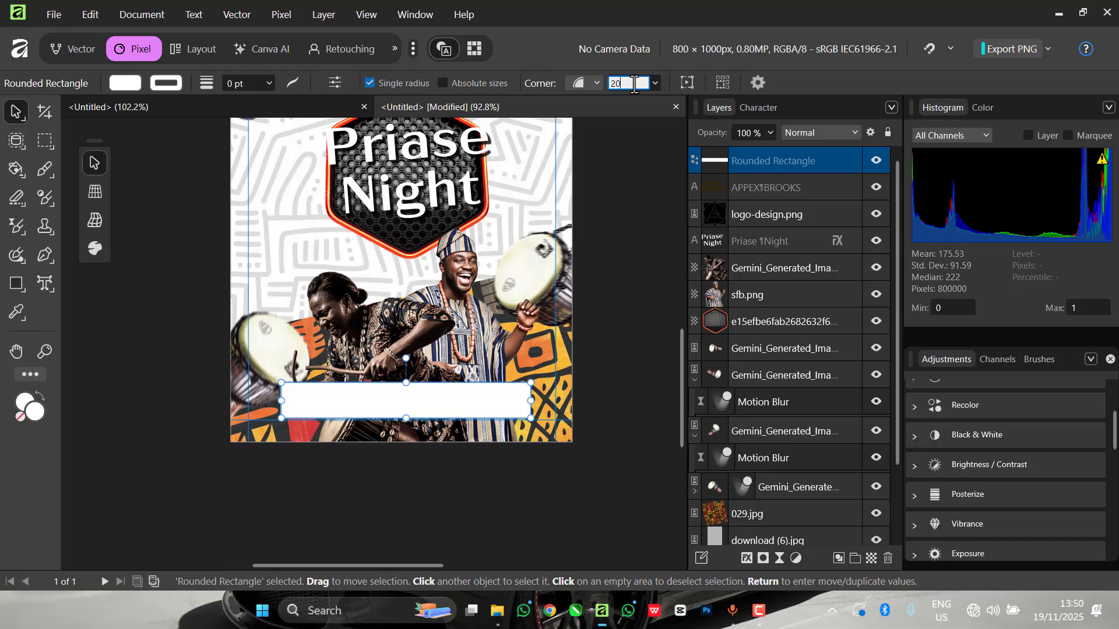
key(Return)
scroll(468, 278, down, 2)
scroll(452, 335, up, 5)
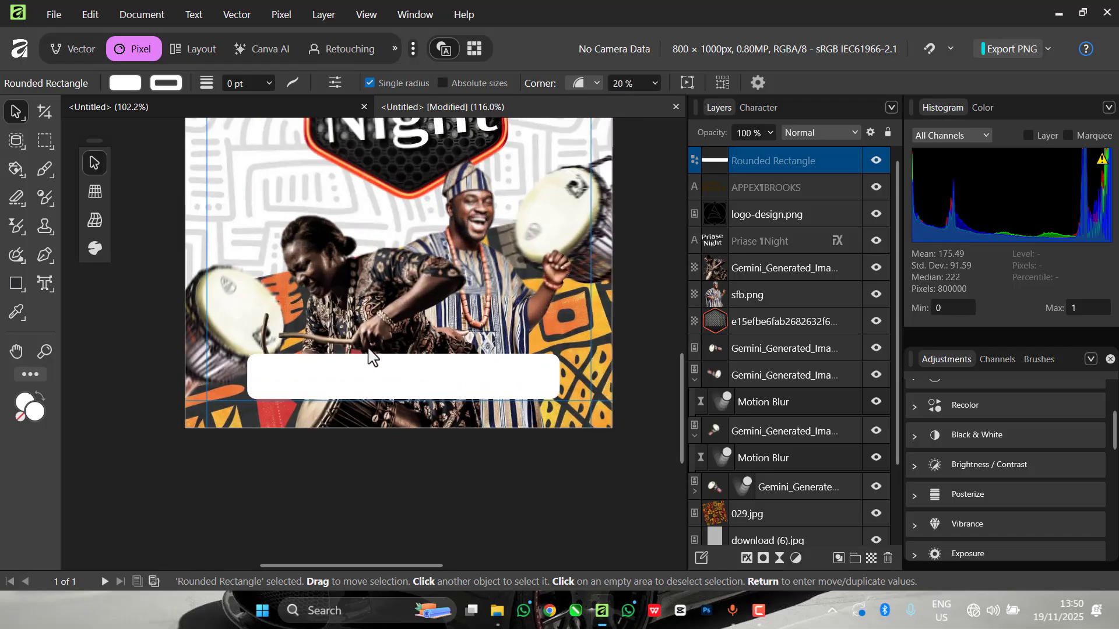
click(633, 83)
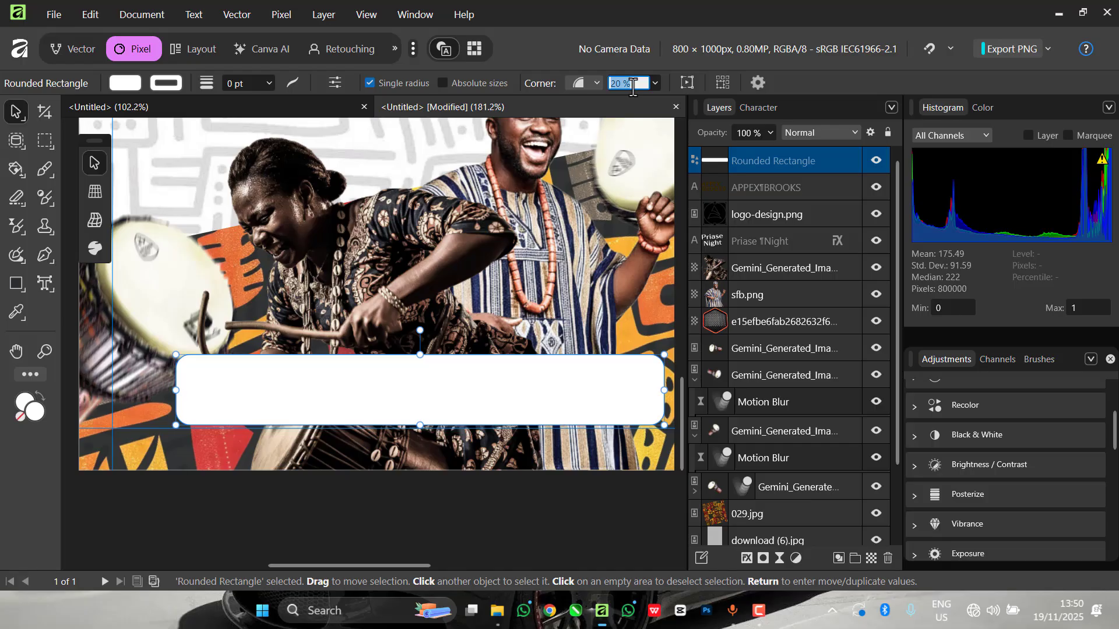
text(15)
key(Return)
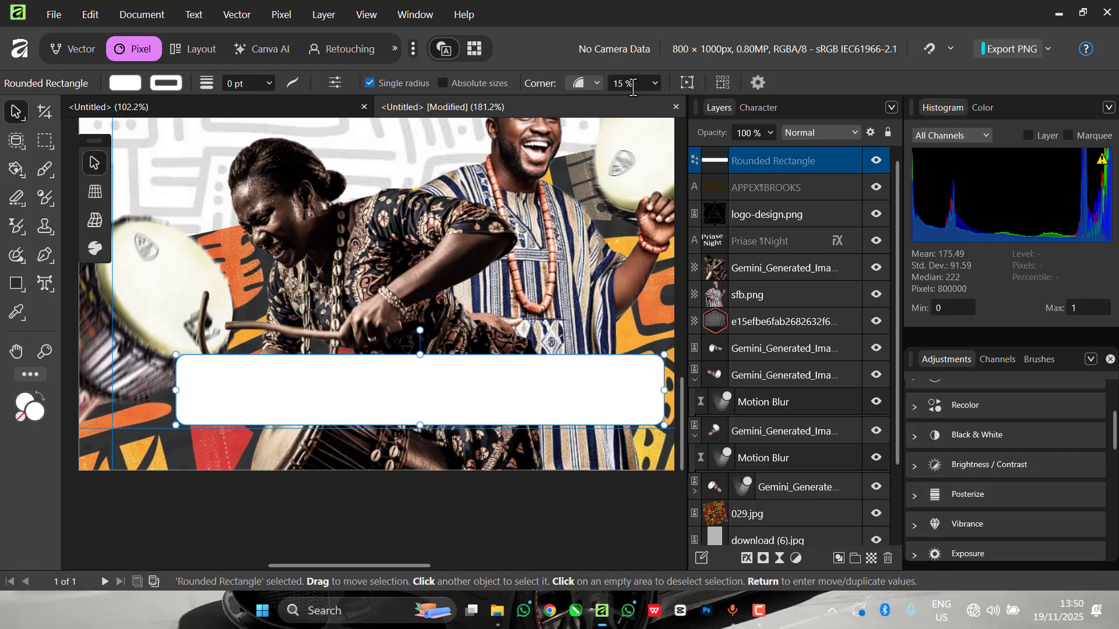
key(ctrl+0)
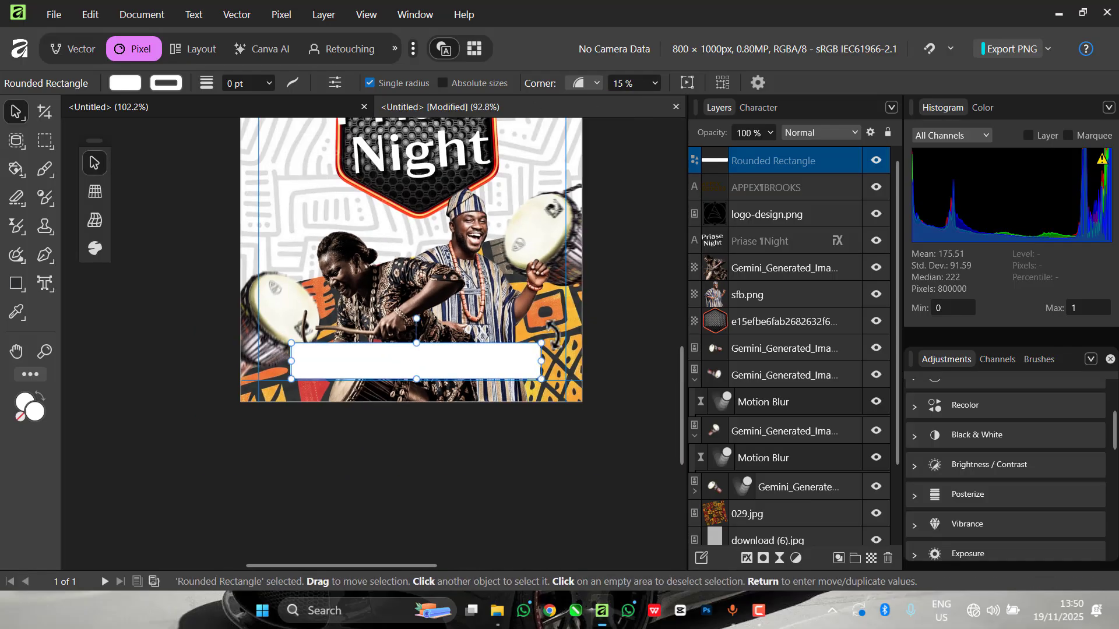
Move the rounded rectangle down slightly onto the lower margin guide and widen it a little on both sides.
click(596, 317)
click(590, 484)
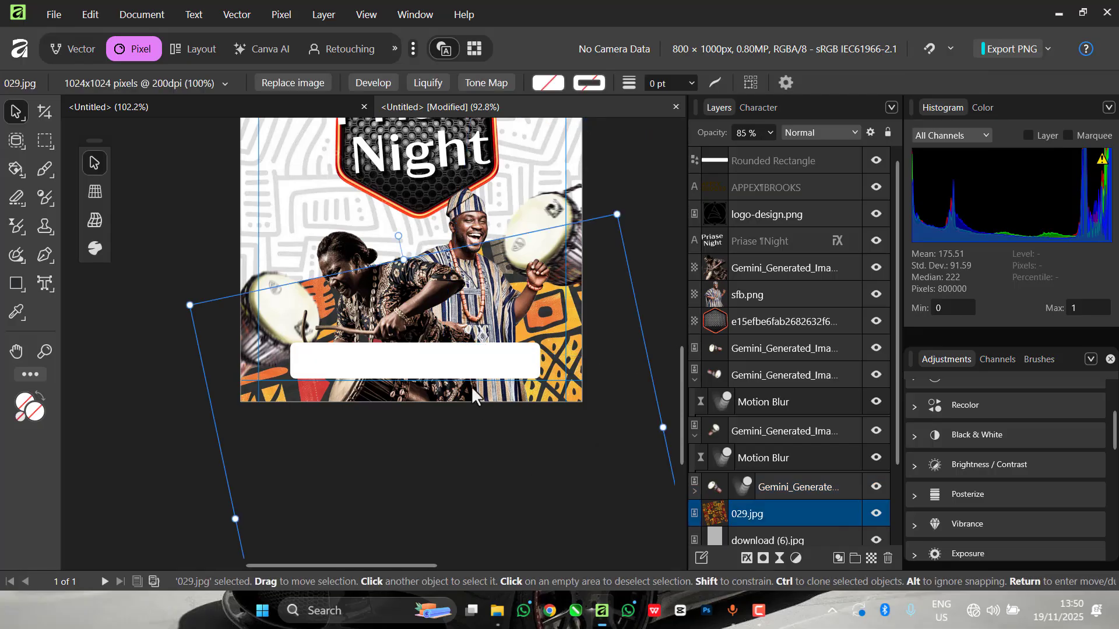
click(473, 369)
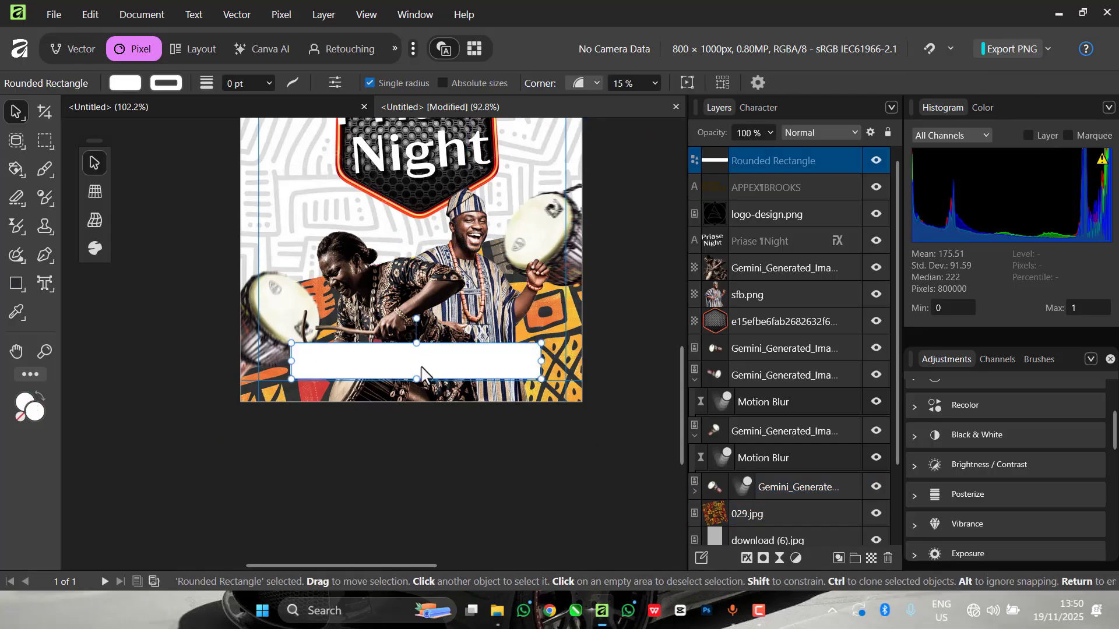
drag(416, 372, 416, 378)
scroll(426, 358, up, 2)
scroll(413, 364, down, 3)
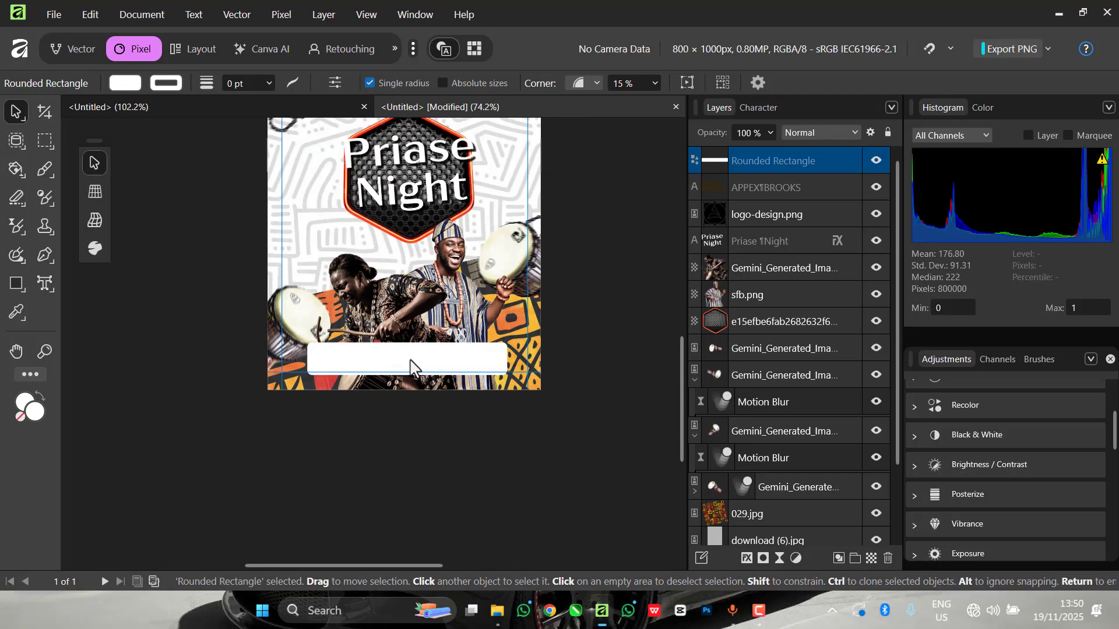
drag(507, 357, 516, 358)
drag(305, 364, 296, 363)
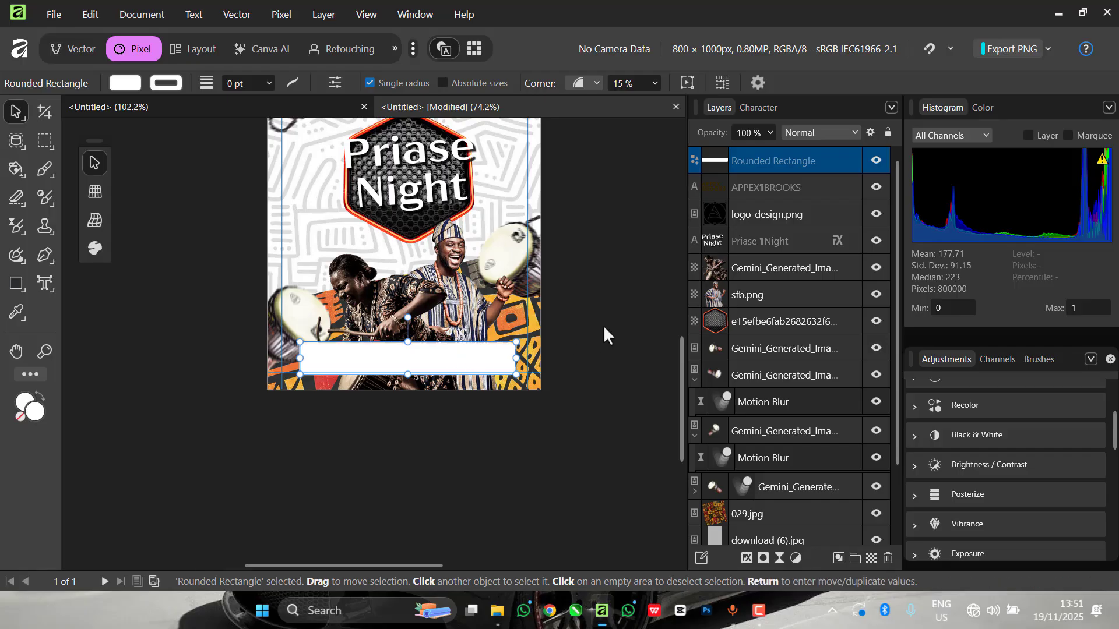
Apply a linear gradient fill to the rounded rectangle and set its starting stop to dark brown, RGB 60, 16, 0.
click(757, 108)
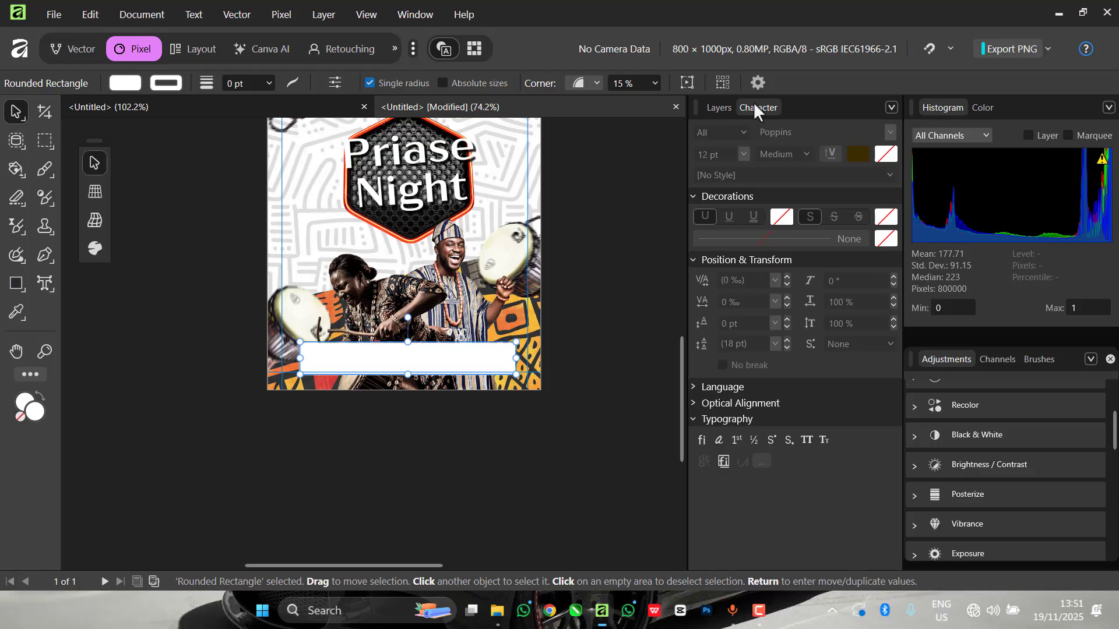
click(722, 106)
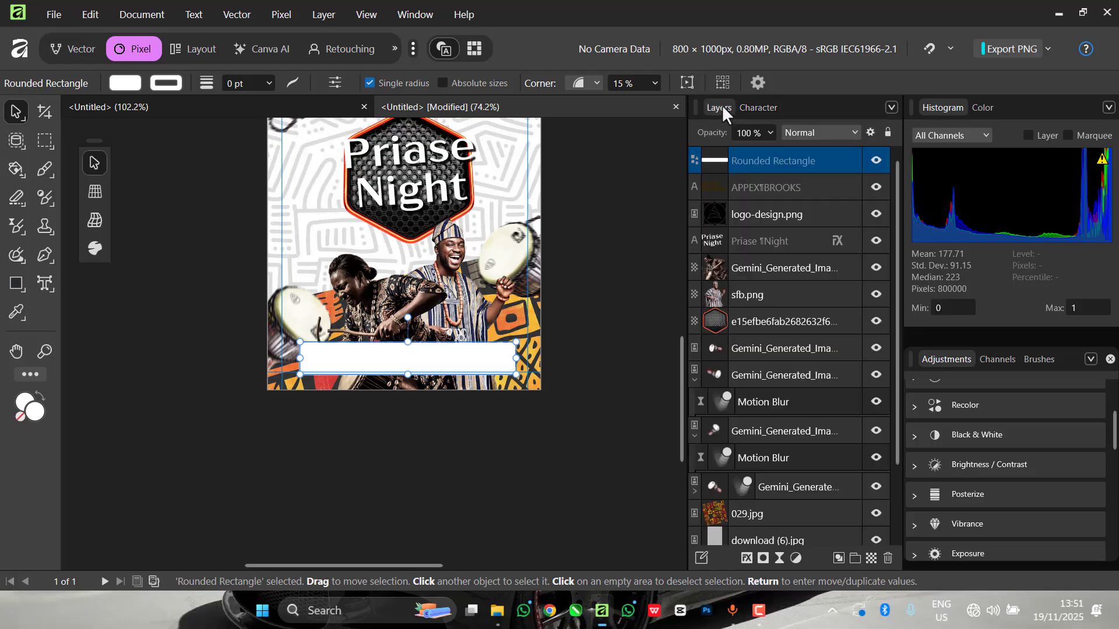
click(124, 82)
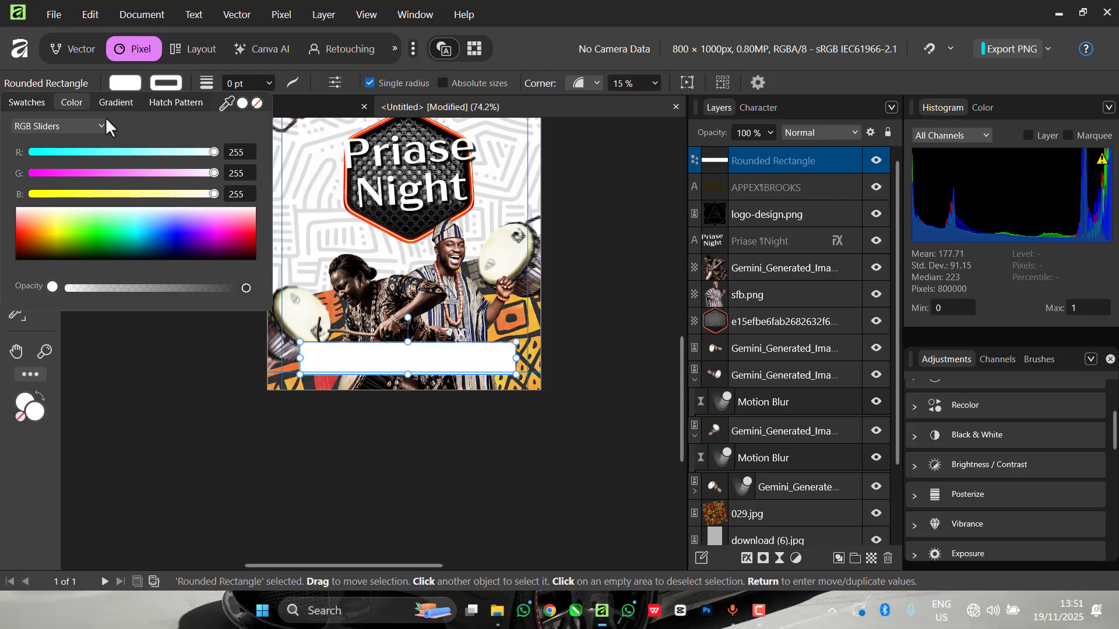
click(118, 100)
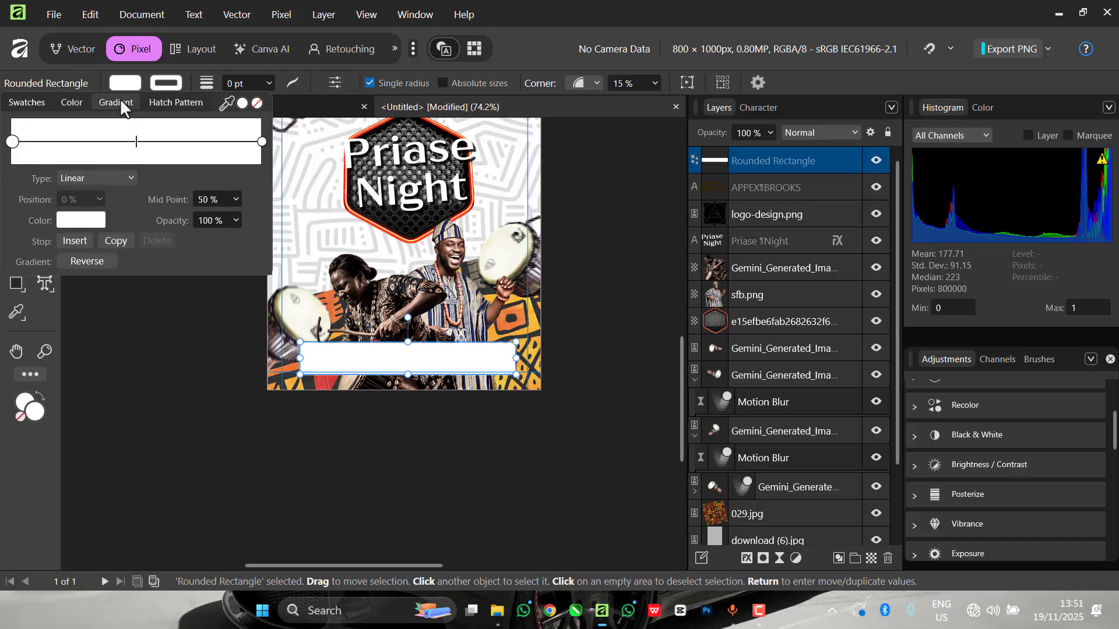
click(13, 142)
click(71, 220)
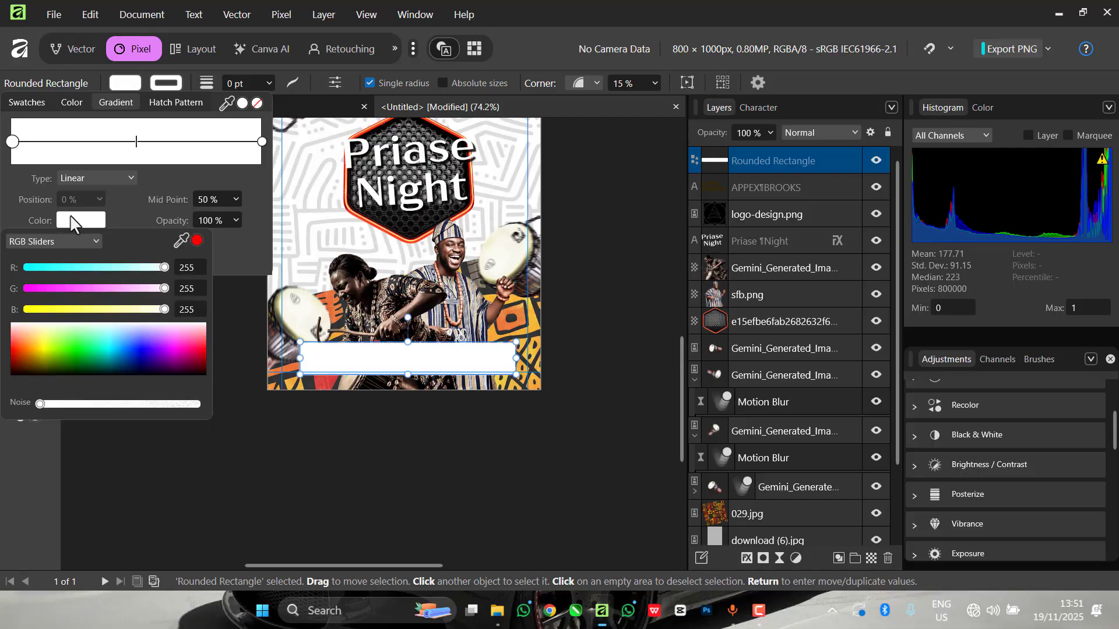
click(25, 365)
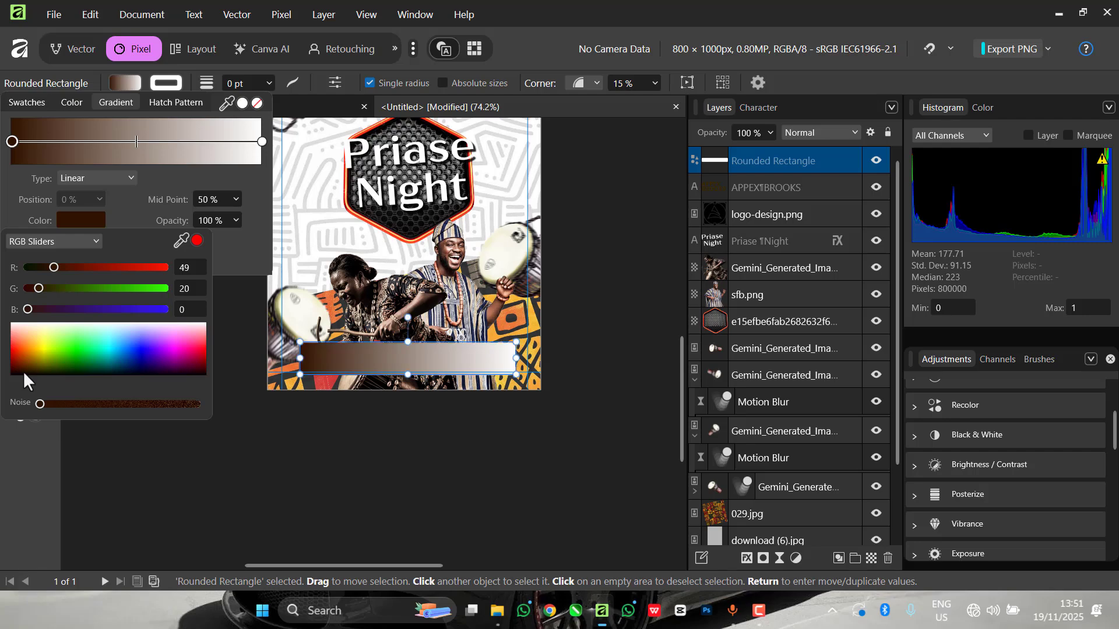
click(23, 368)
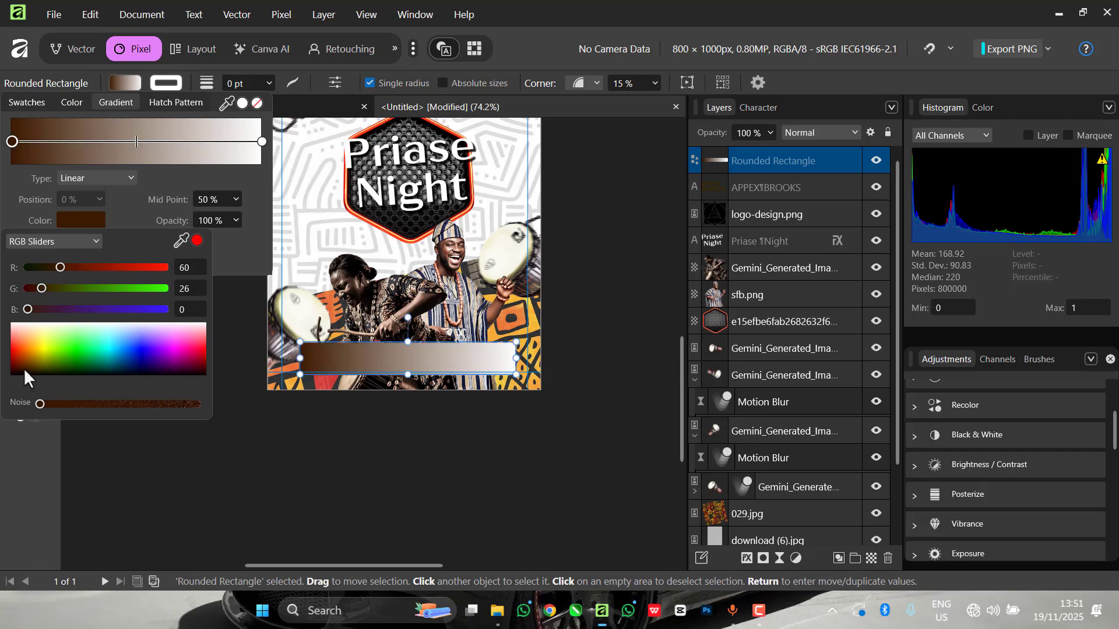
click(26, 365)
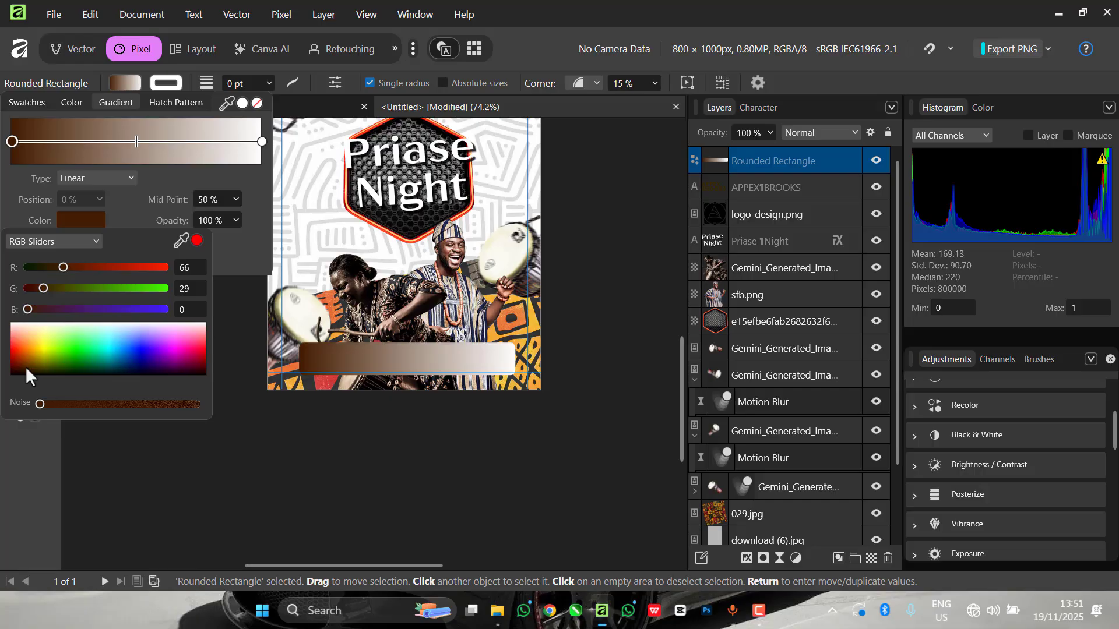
click(26, 366)
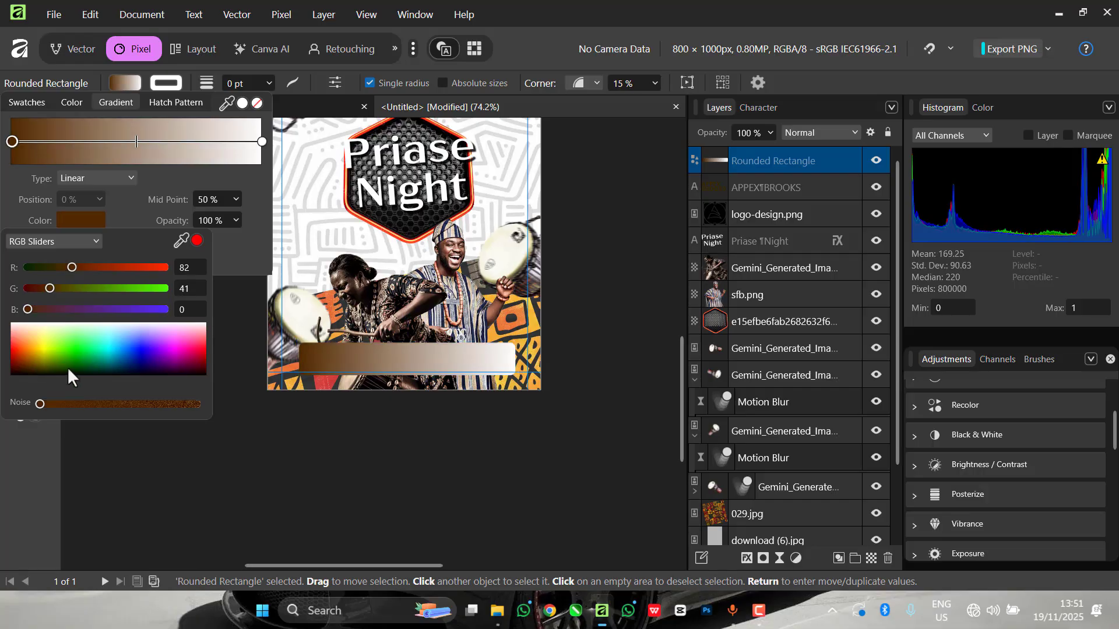
click(18, 368)
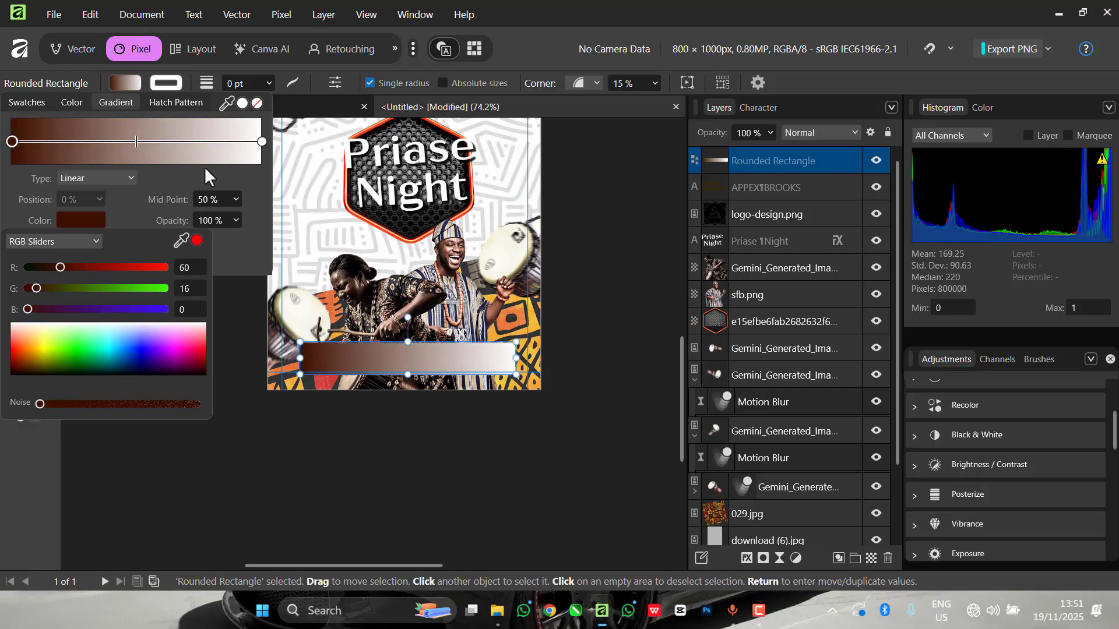
Set the gradient's end stop to a slightly lighter dark brown and close the stop's colour picker.
click(262, 142)
click(71, 218)
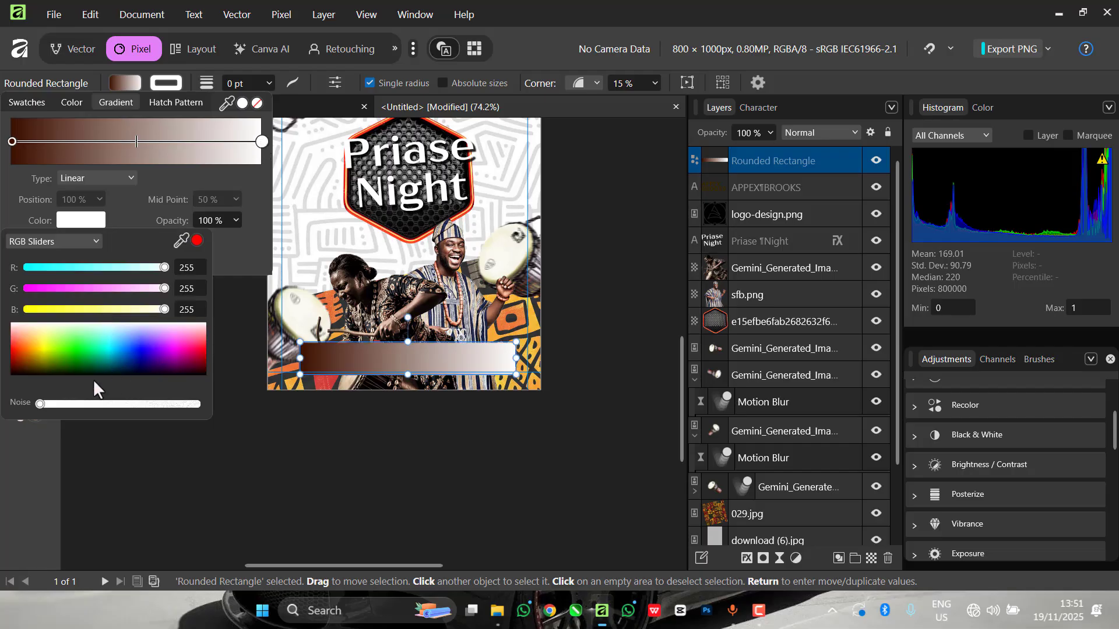
click(20, 364)
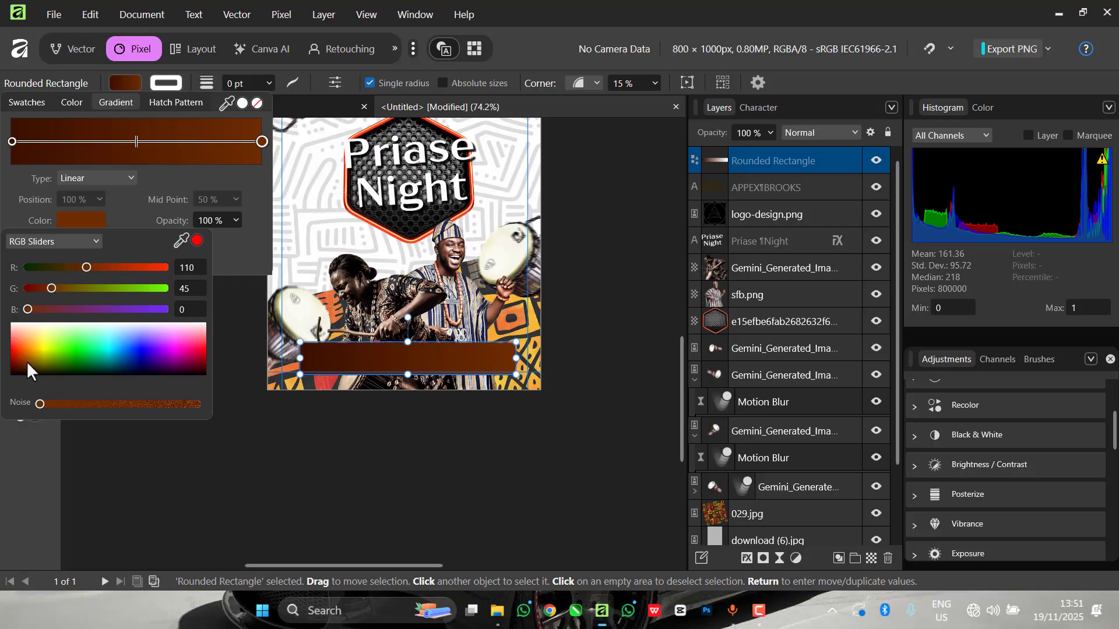
click(27, 363)
click(24, 365)
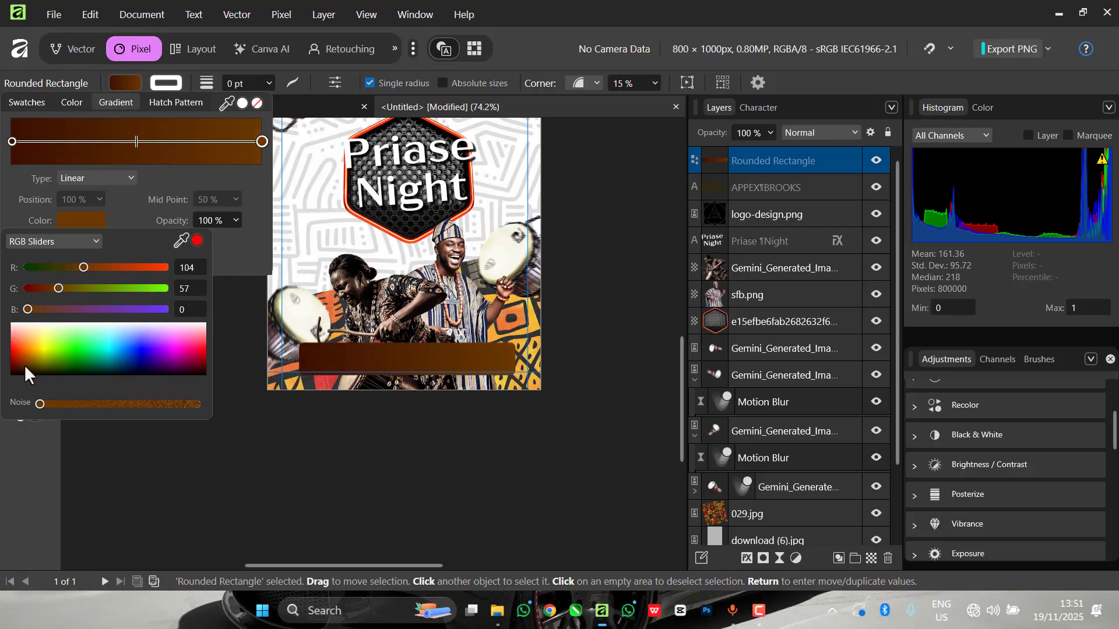
click(24, 366)
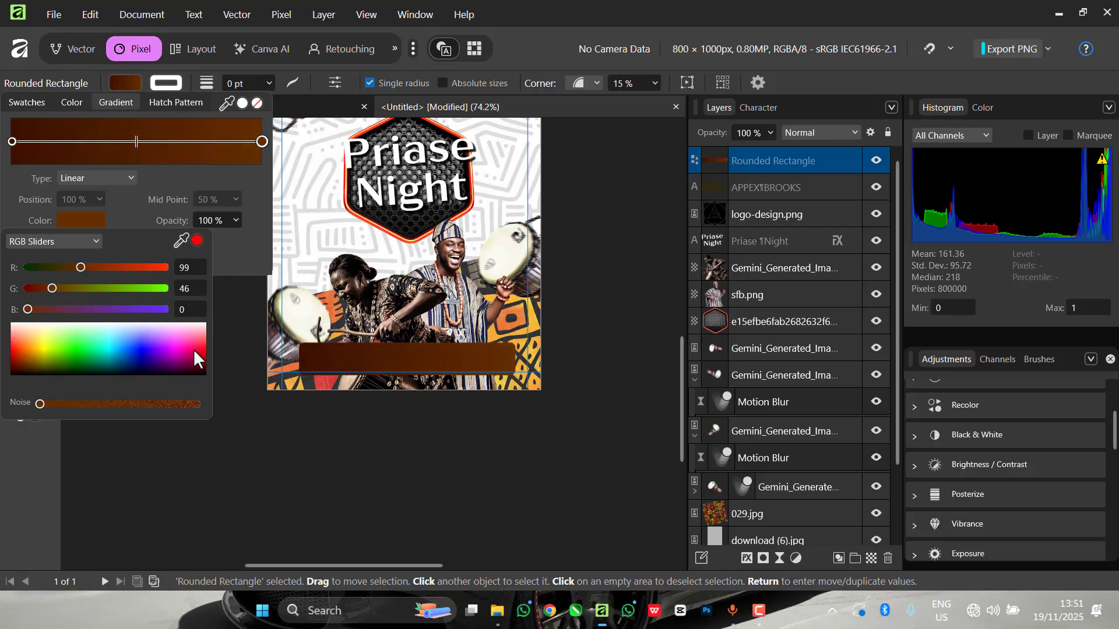
click(25, 367)
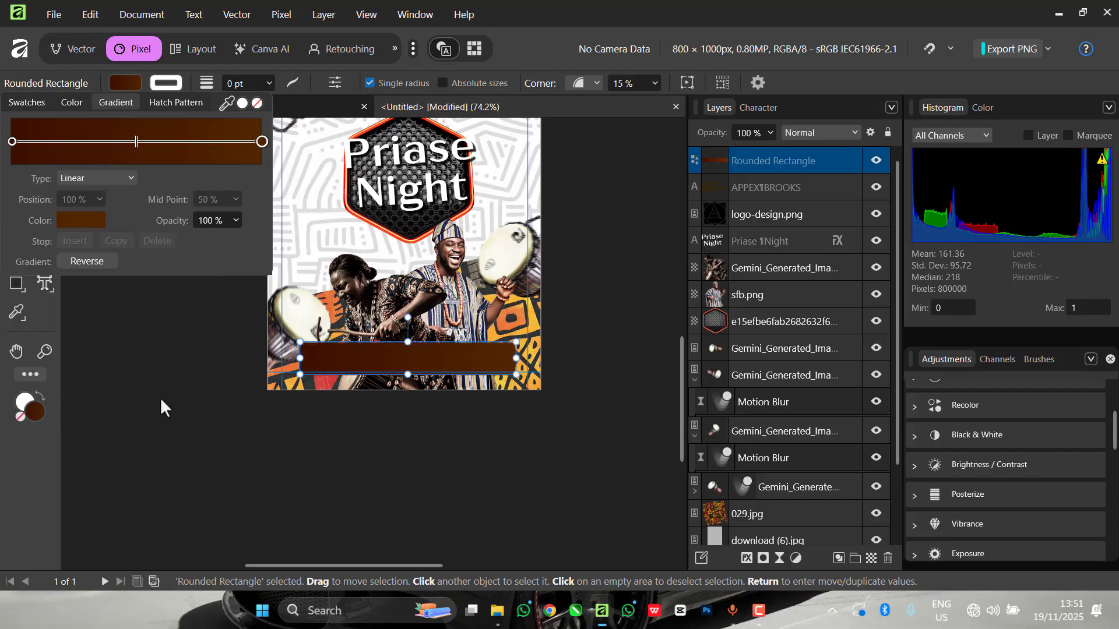
Close the gradient settings and raise the top edge of the brown rounded bar slightly, leaving the bar selected.
click(214, 363)
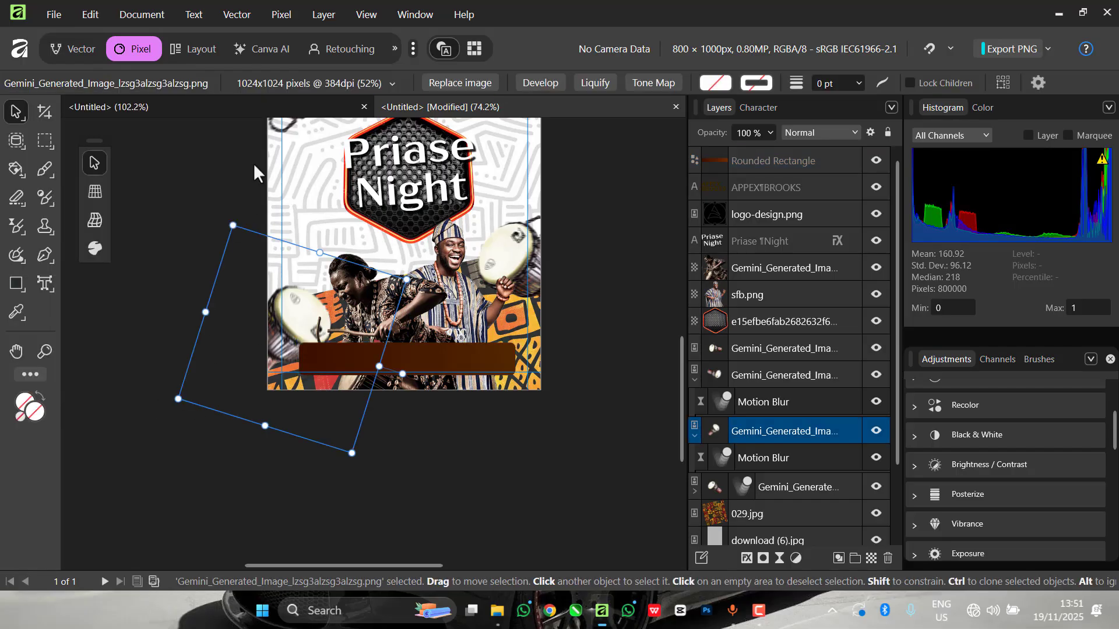
click(590, 218)
scroll(417, 356, up, 2)
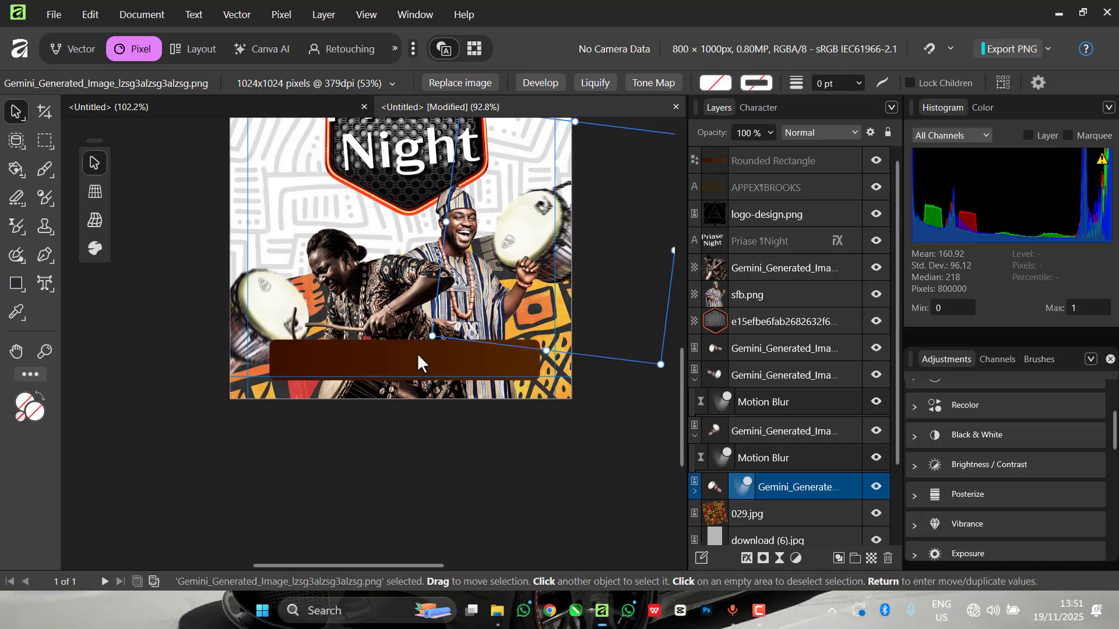
click(417, 353)
drag(406, 338, 409, 333)
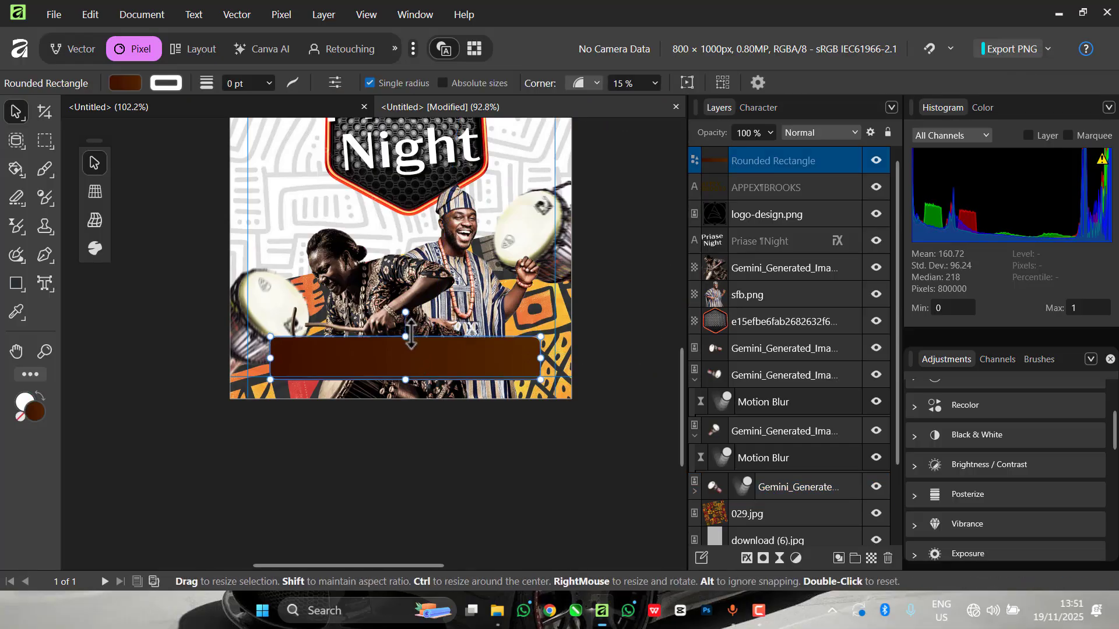
click(408, 321)
scroll(406, 324, down, 1)
scroll(407, 325, up, 3)
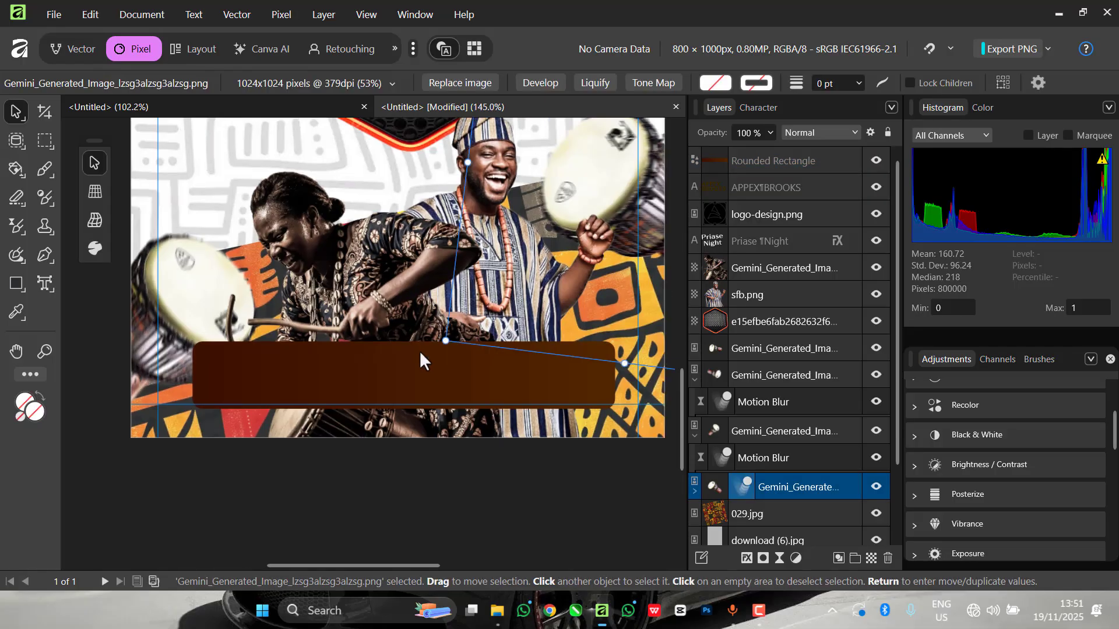
click(412, 353)
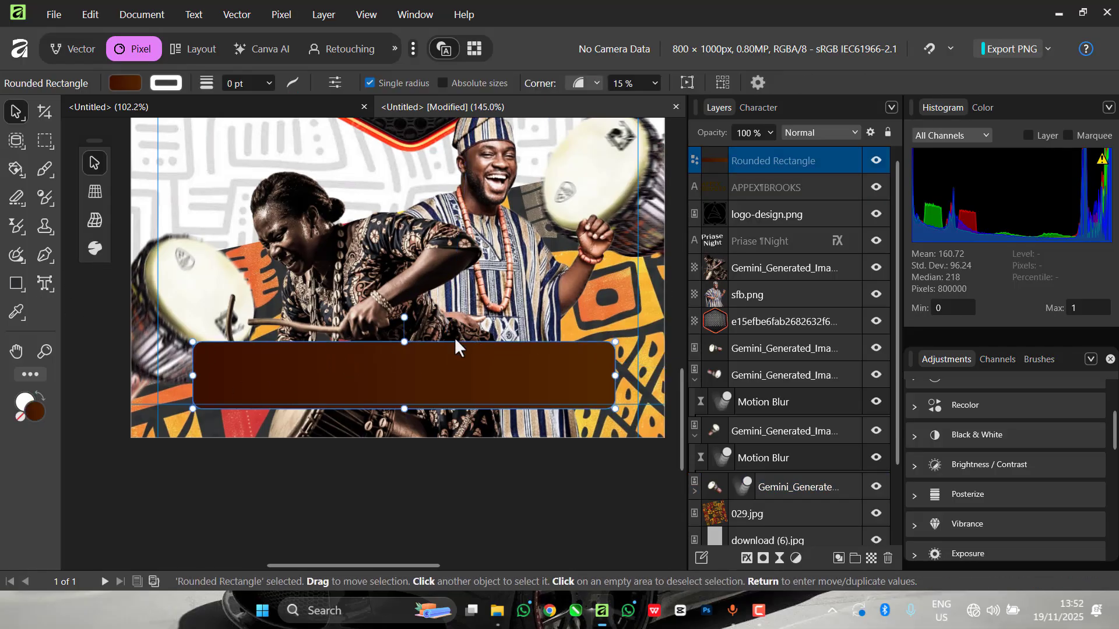
Add white Poppins Medium 12 pt art text reading "Wednesday" near the upper-left corner of the brown bar.
scroll(457, 347, down, 2)
scroll(389, 317, up, 2)
scroll(389, 317, down, 2)
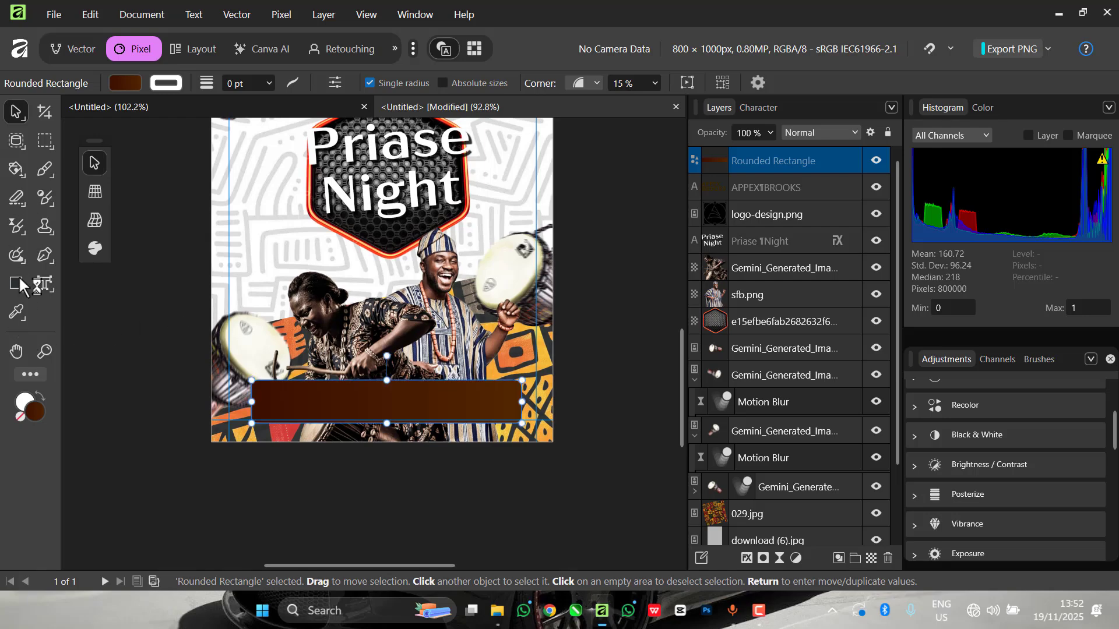
click(45, 284)
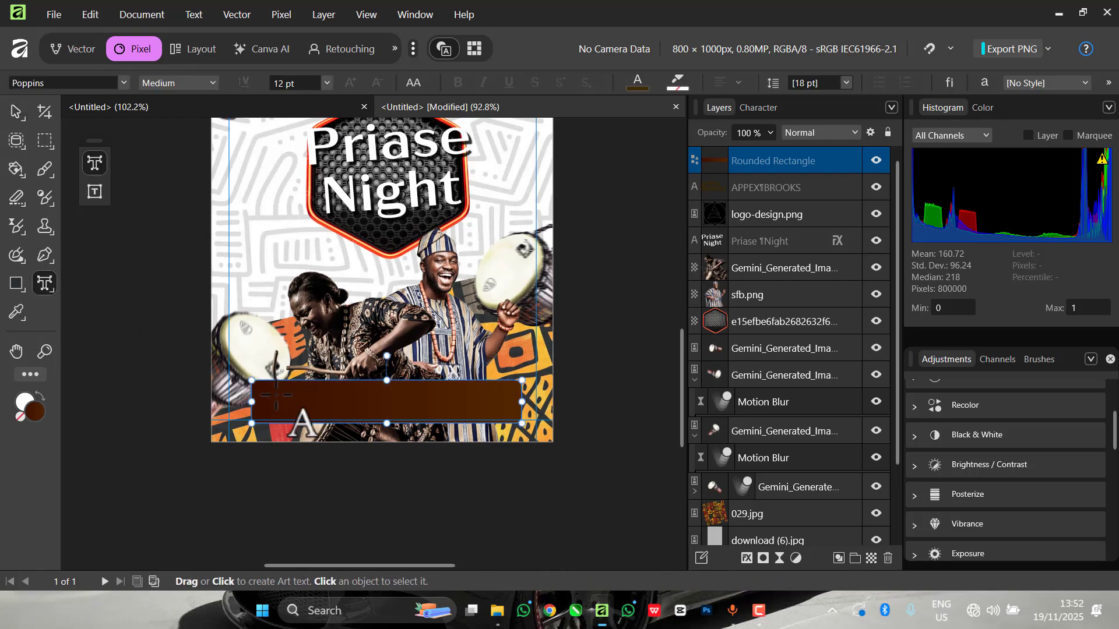
scroll(268, 394, up, 2)
scroll(255, 372, down, 2)
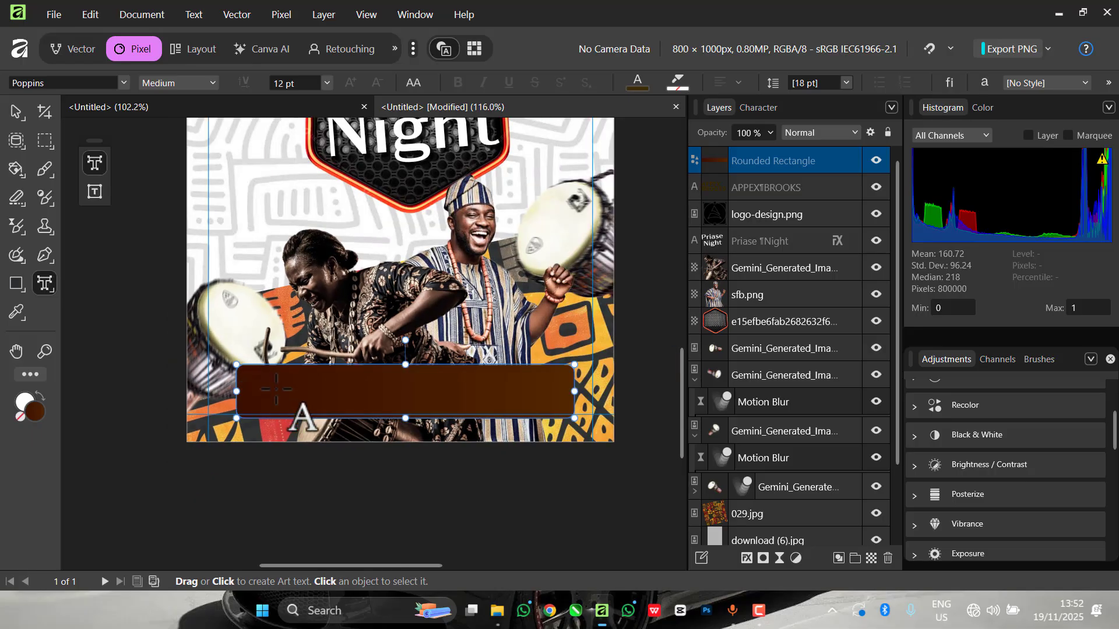
click(257, 386)
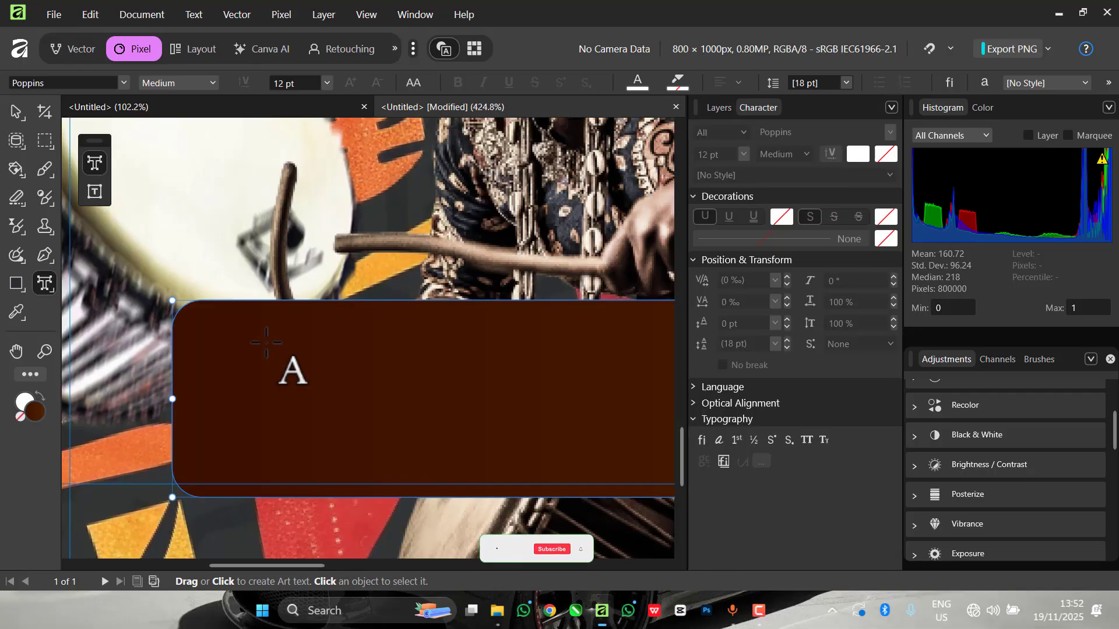
click(277, 335)
scroll(287, 310, down, 1)
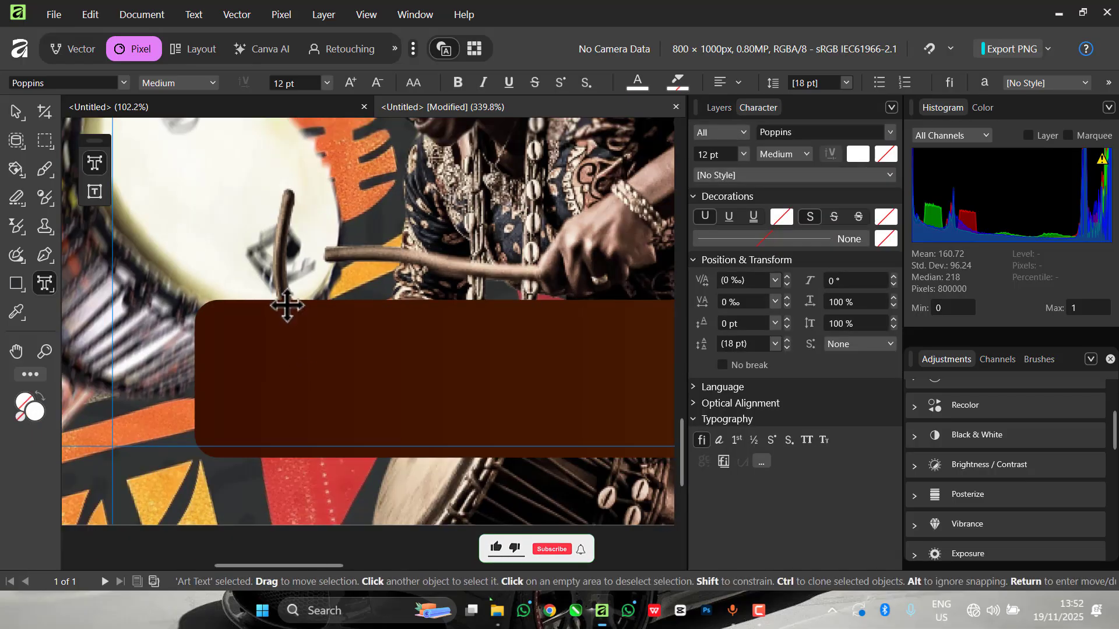
scroll(289, 314, up, 2)
scroll(304, 331, down, 1)
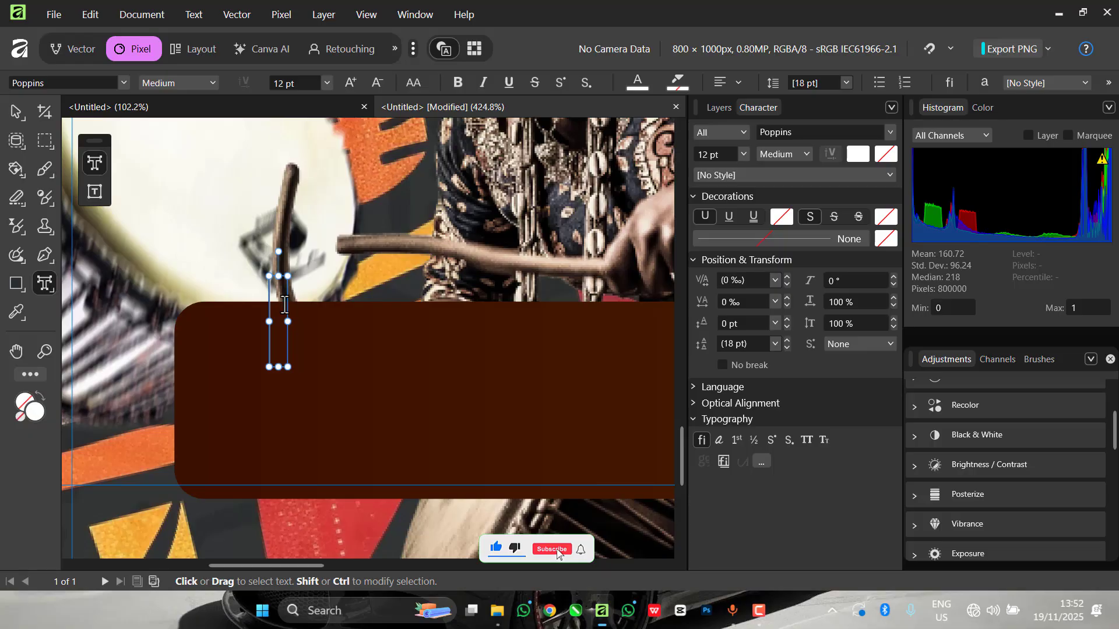
scroll(284, 306, up, 1)
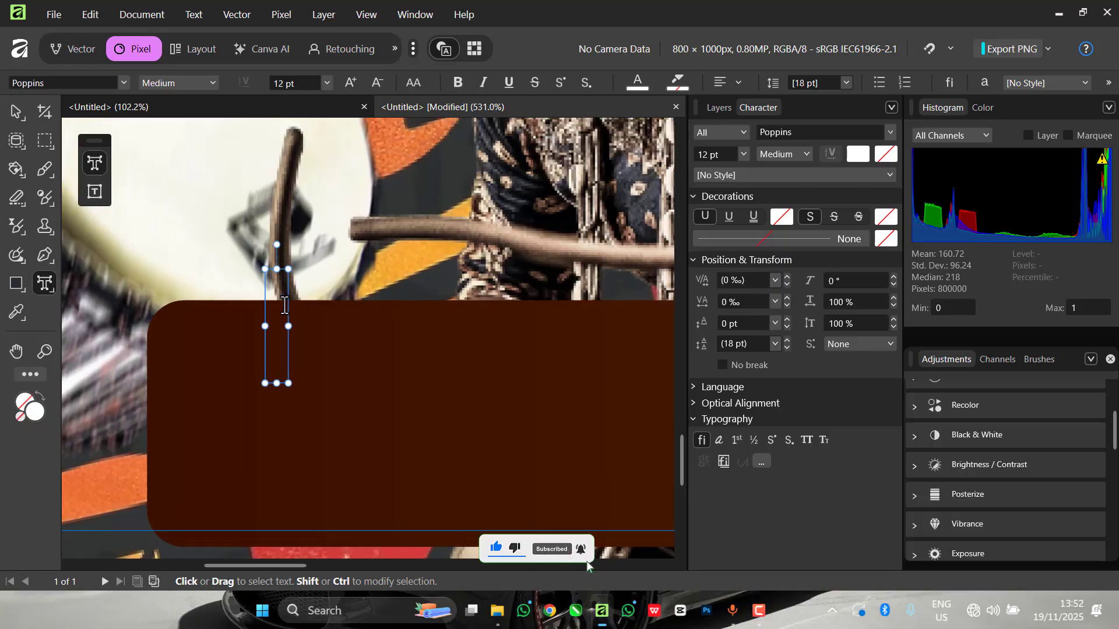
text(5)
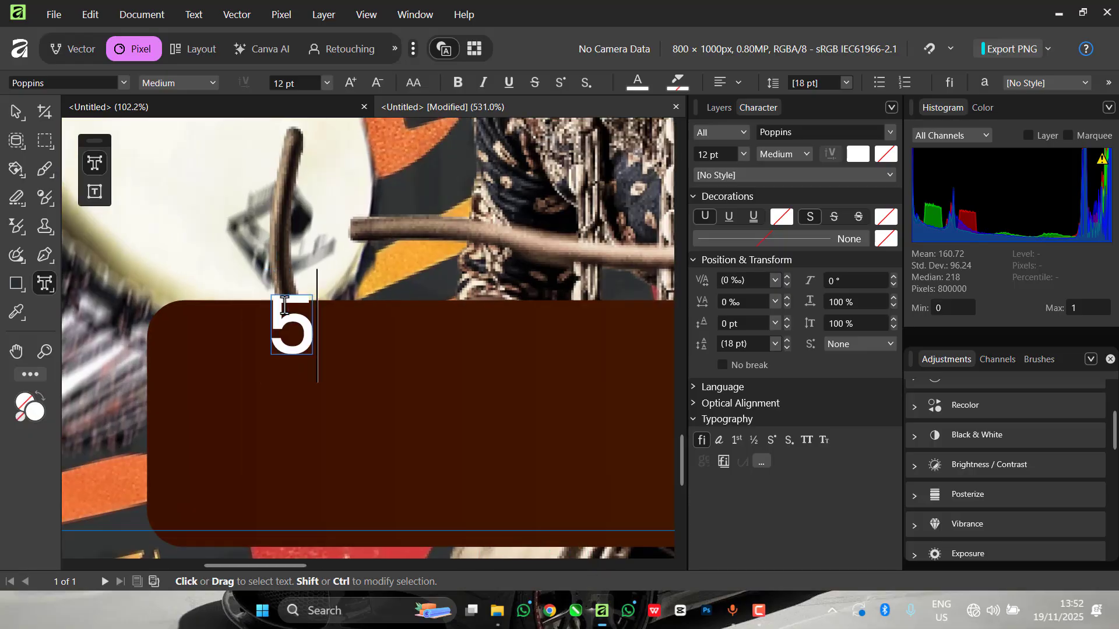
key(BackSpace)
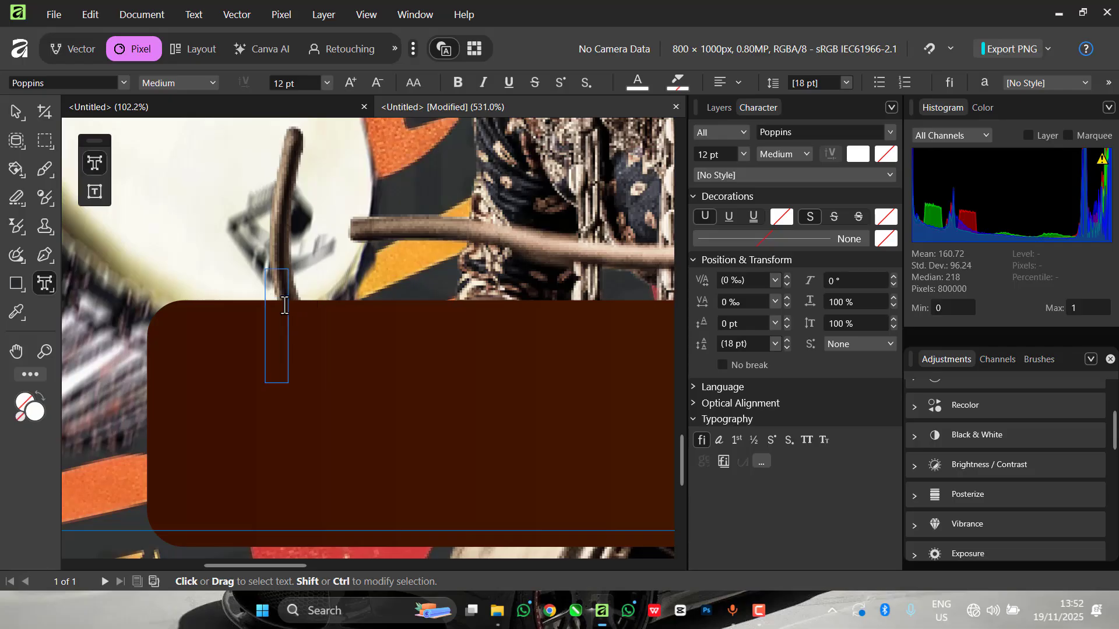
text(W)
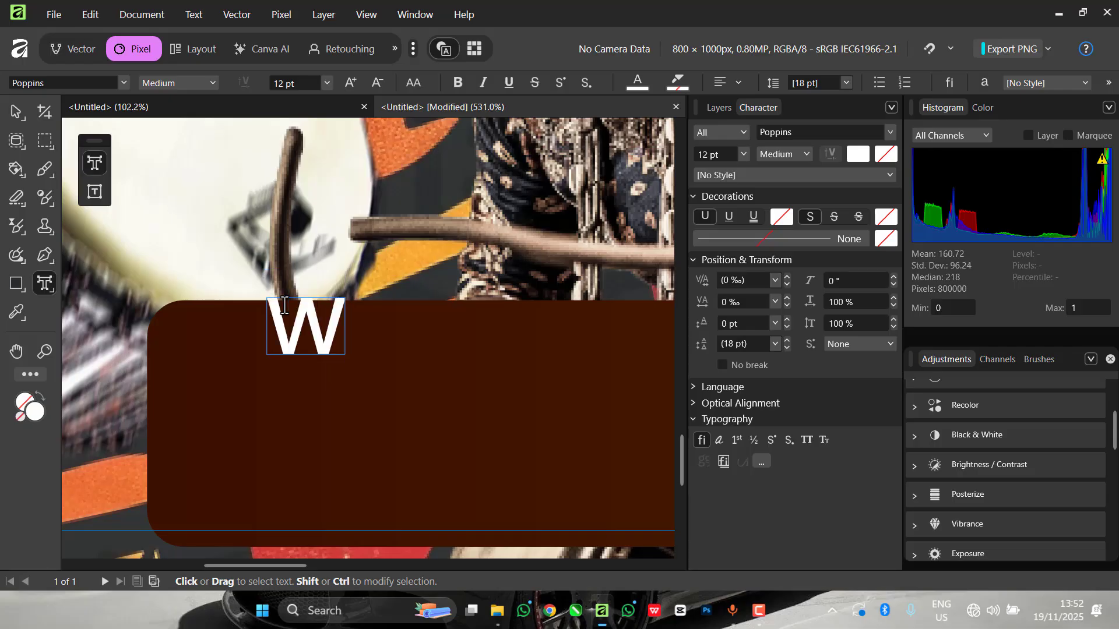
text(edn)
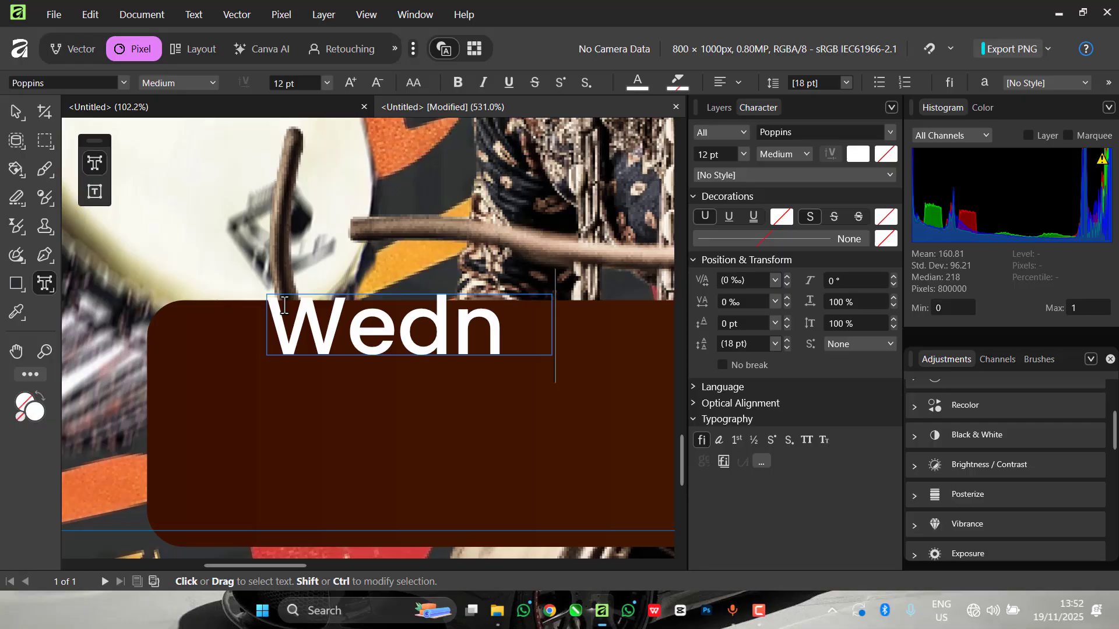
text(esd)
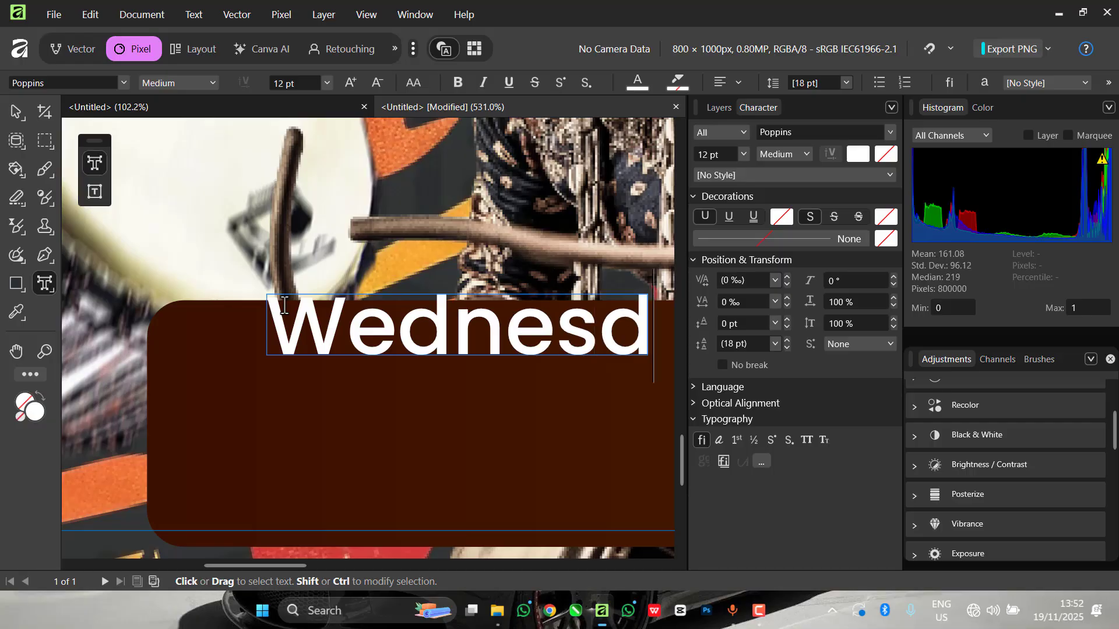
text(ay)
key(Escape)
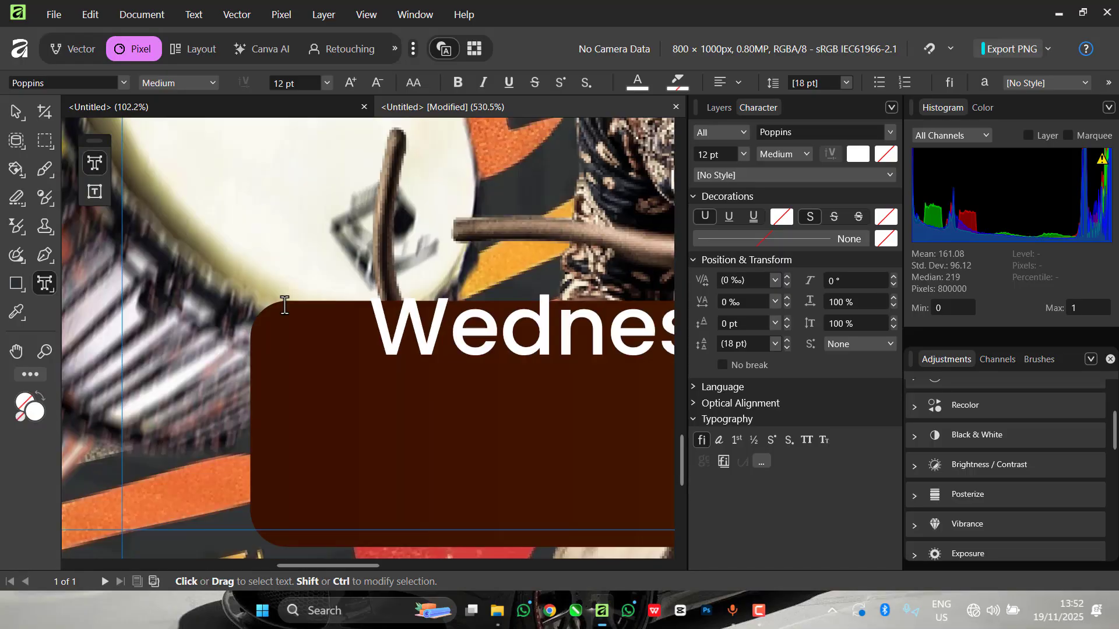
Add the lines "10TH December" and "2025" beneath "Wednesday" in the same text object.
key(Return)
text(1t)
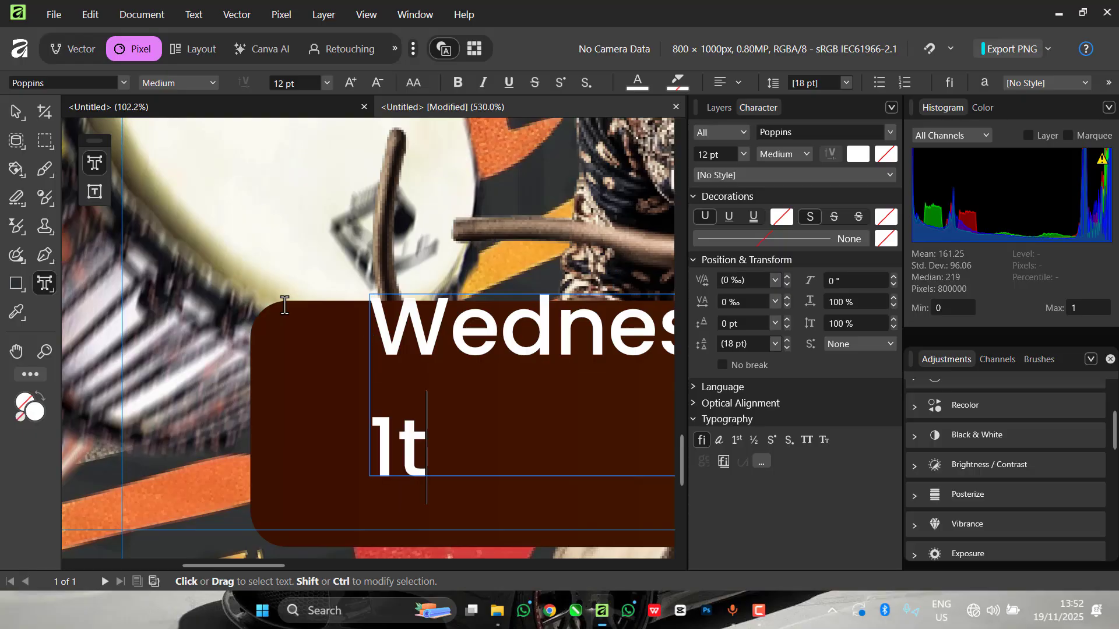
key(BackSpace)
text(oth)
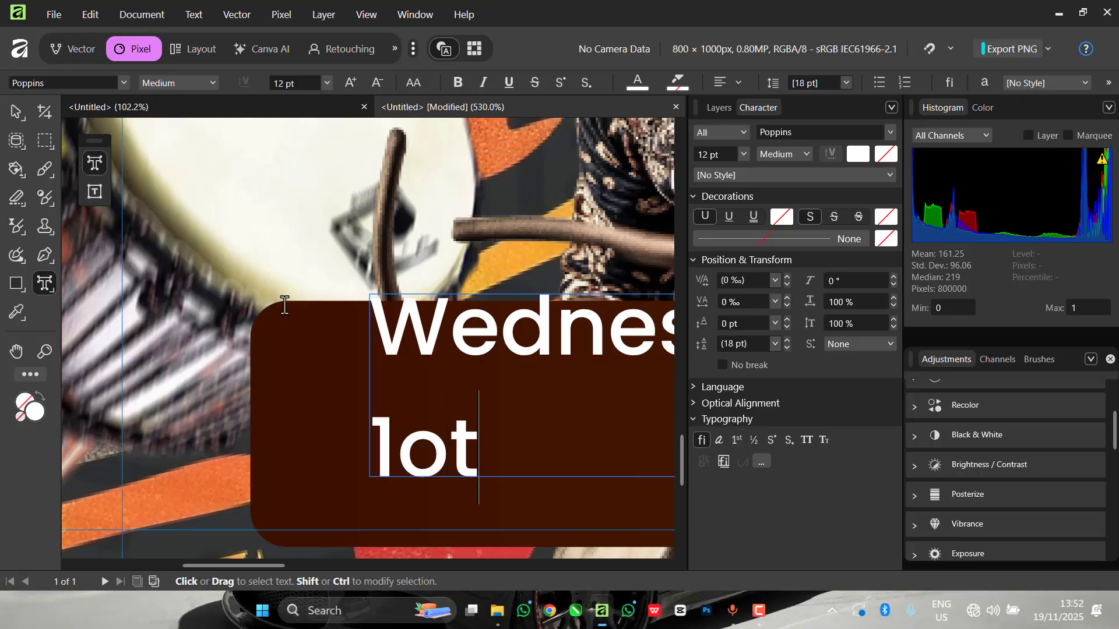
key(BackSpace)
key(BackSpace)
key(BackSpace)
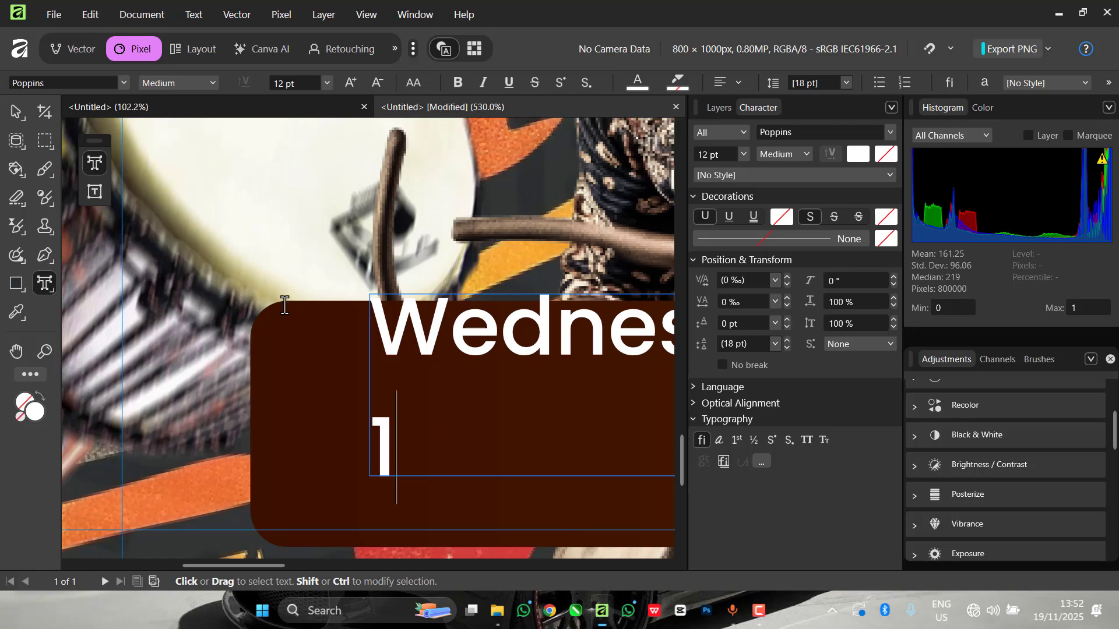
text(0)
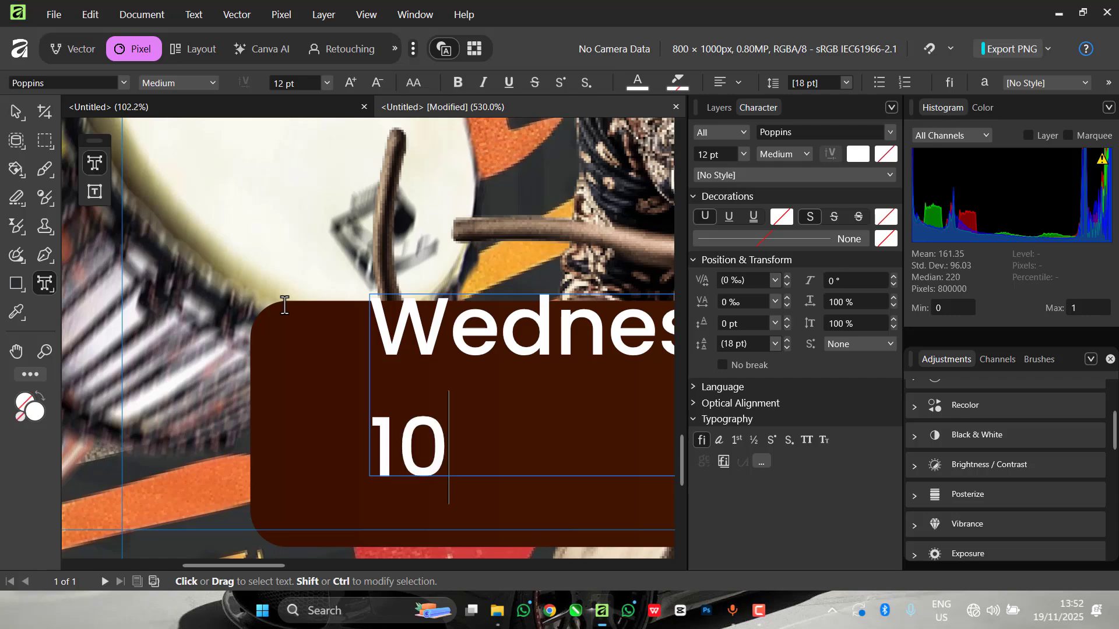
text(YH)
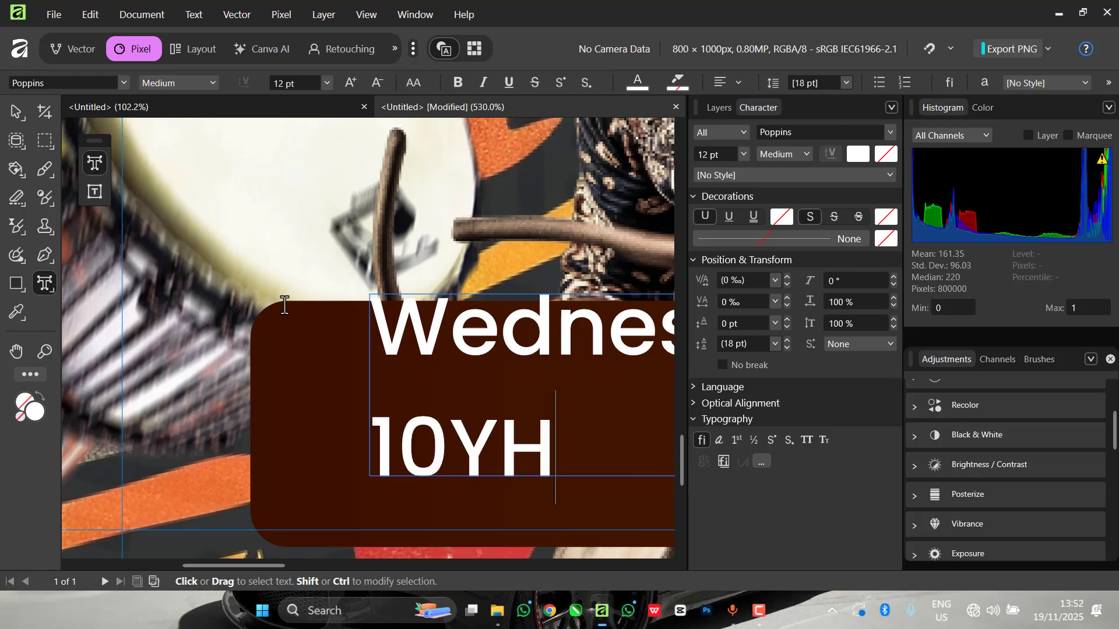
key(BackSpace)
key(BackSpace)
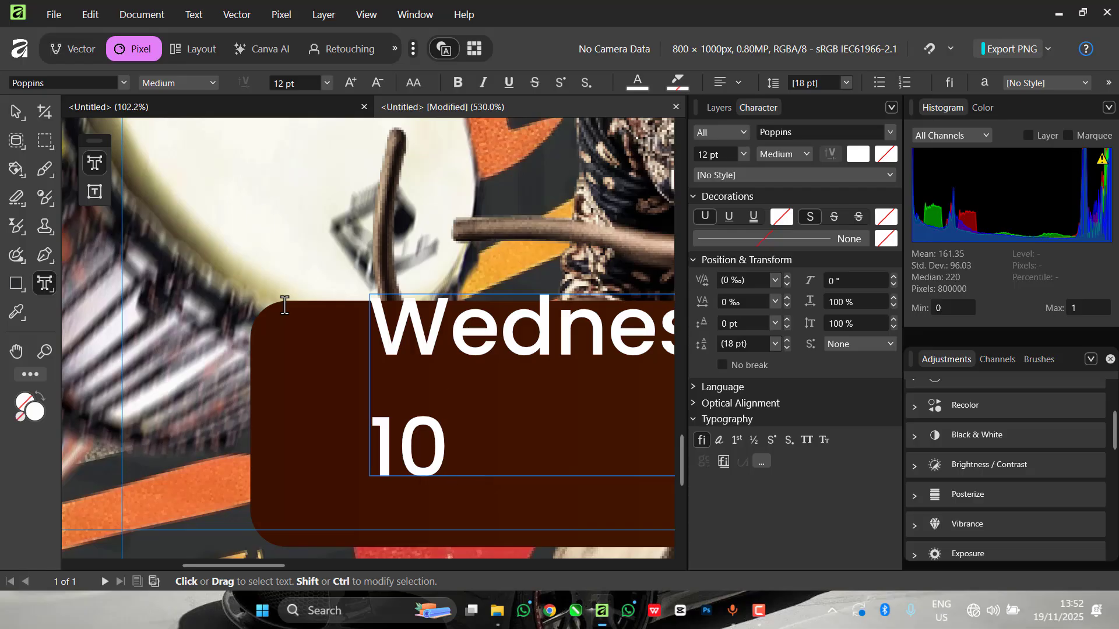
text(TH )
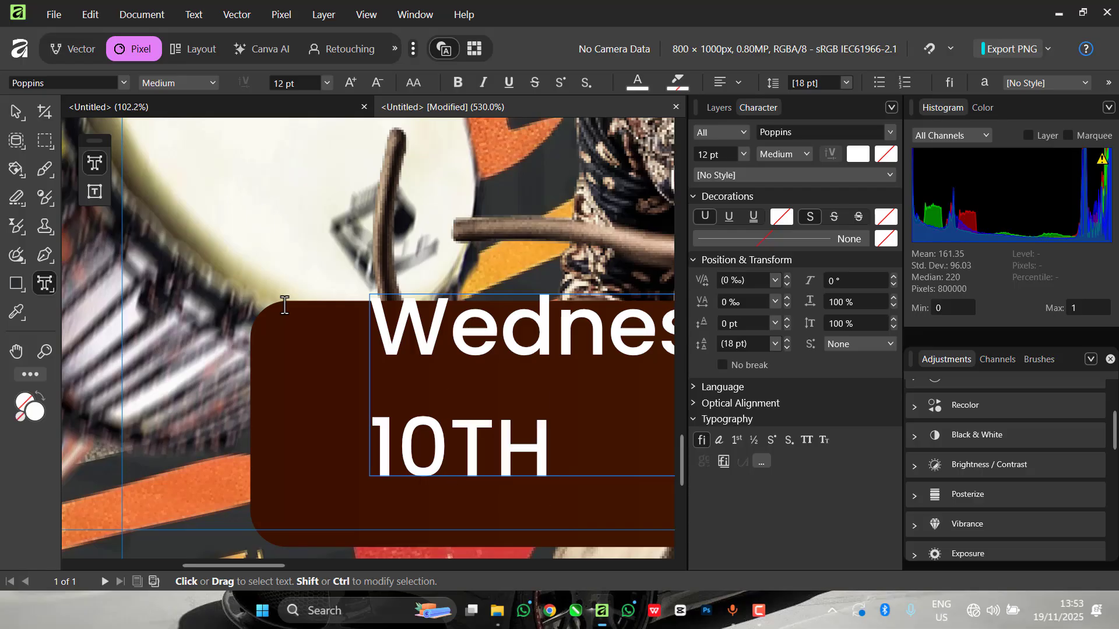
text(De)
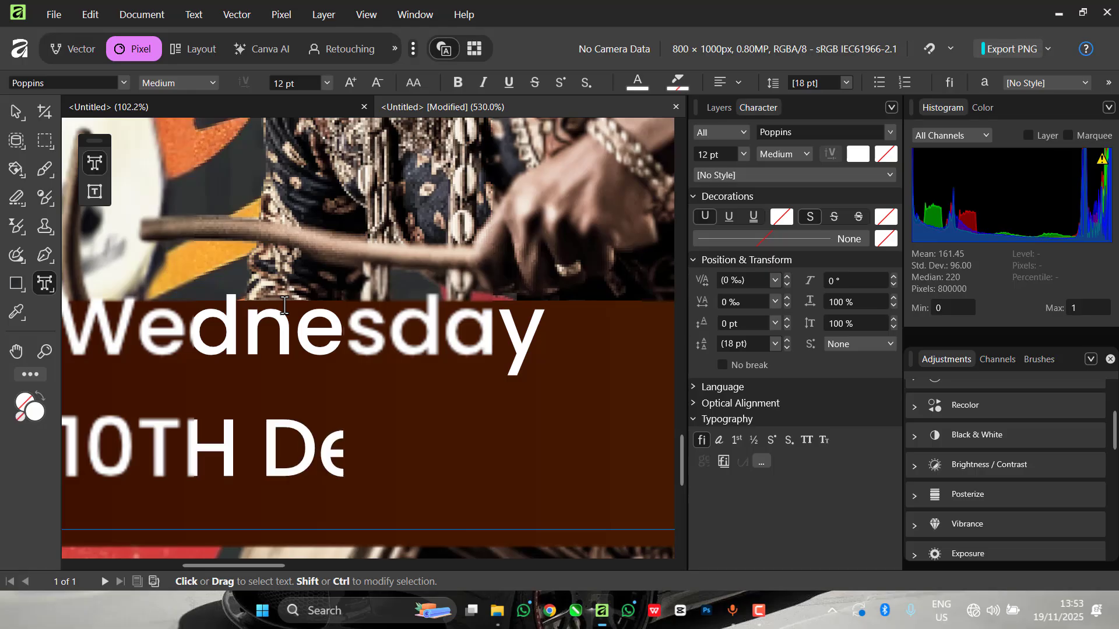
text(cemb)
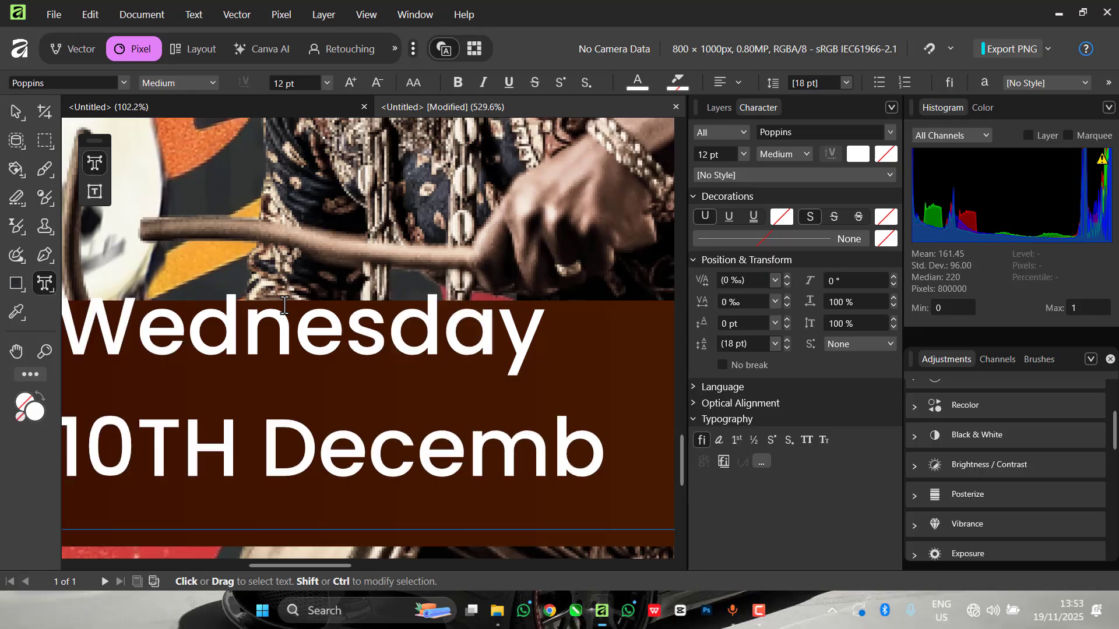
text(er)
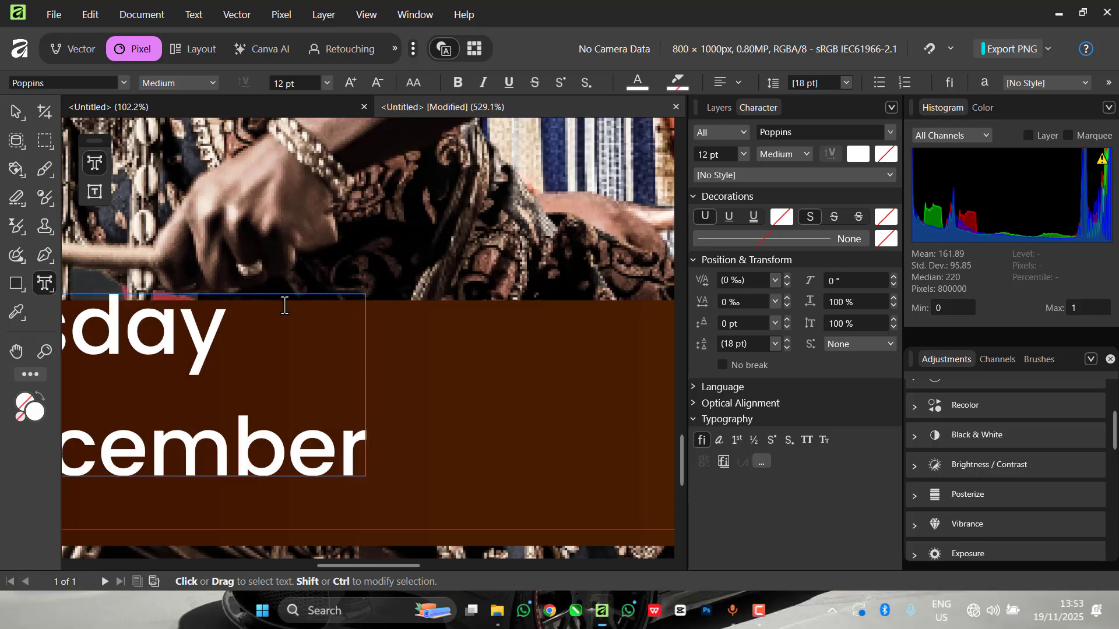
key(Return)
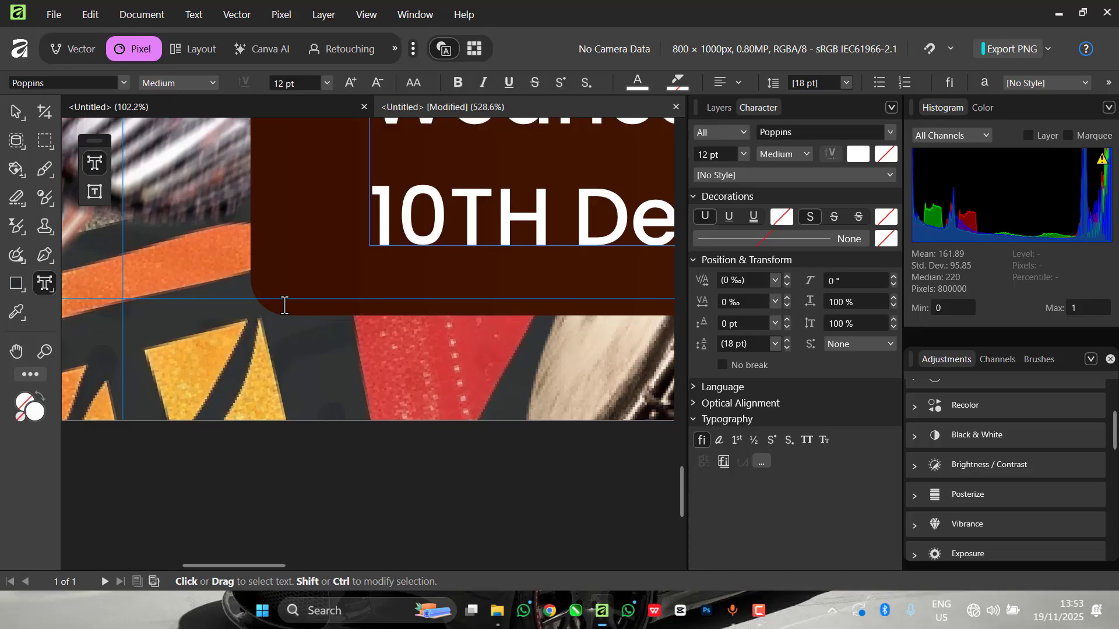
text(2025)
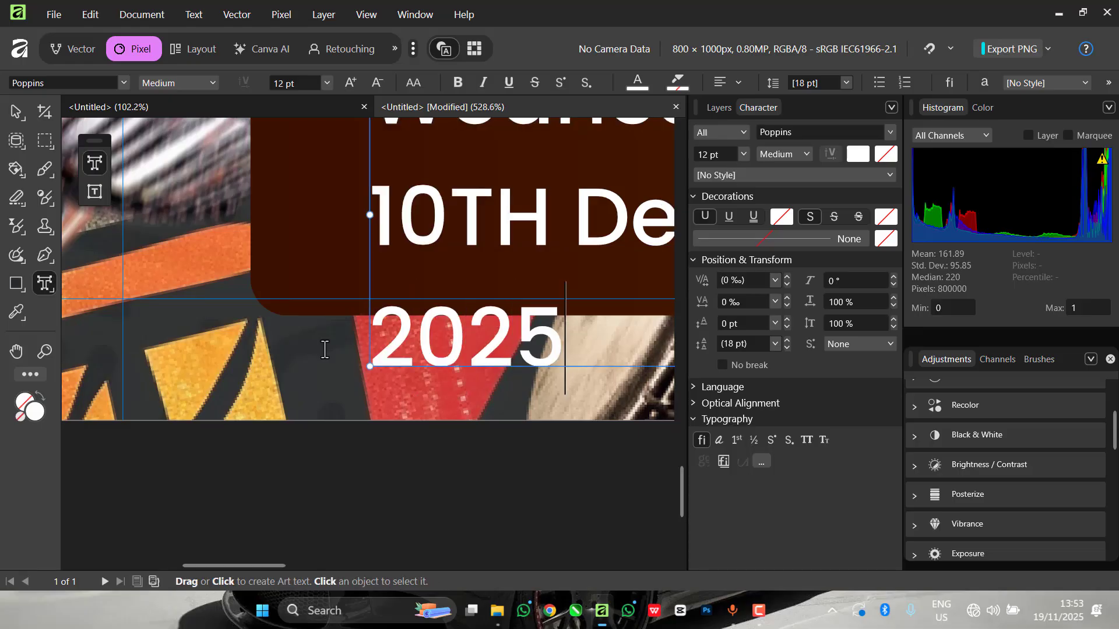
Set the leading override to 11 pt with the text cursor after "2025" in the date text.
scroll(375, 312, down, 4)
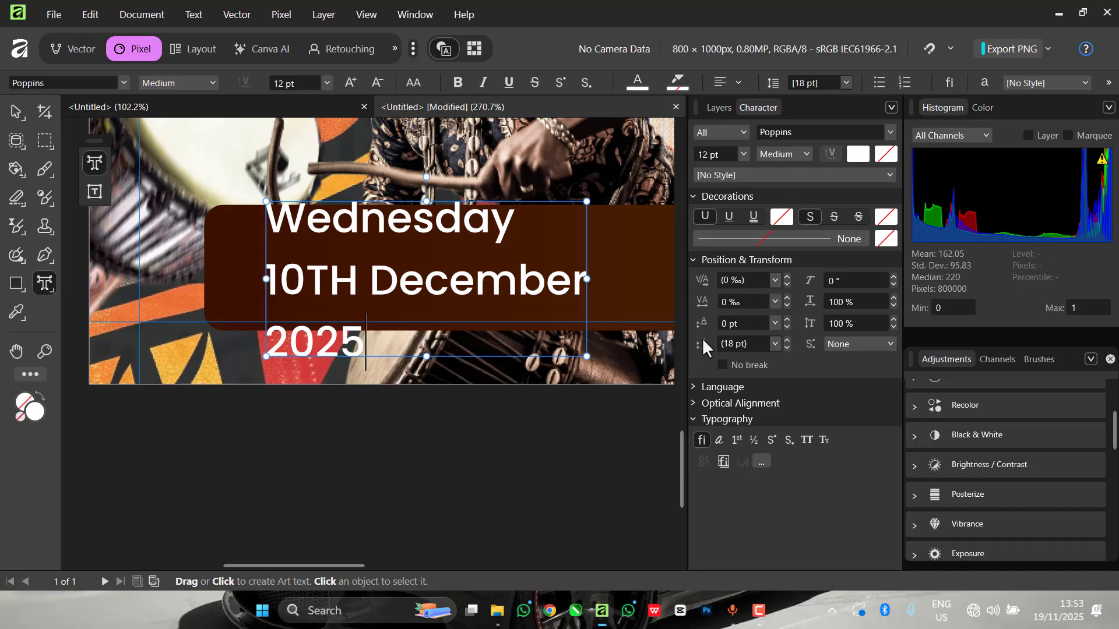
click(774, 345)
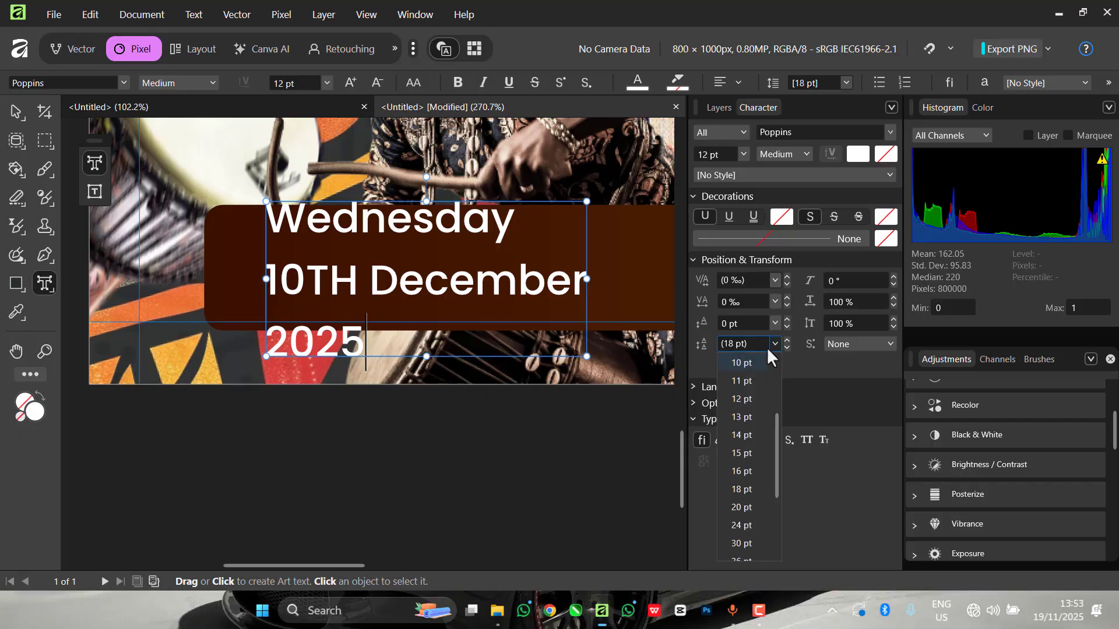
click(735, 384)
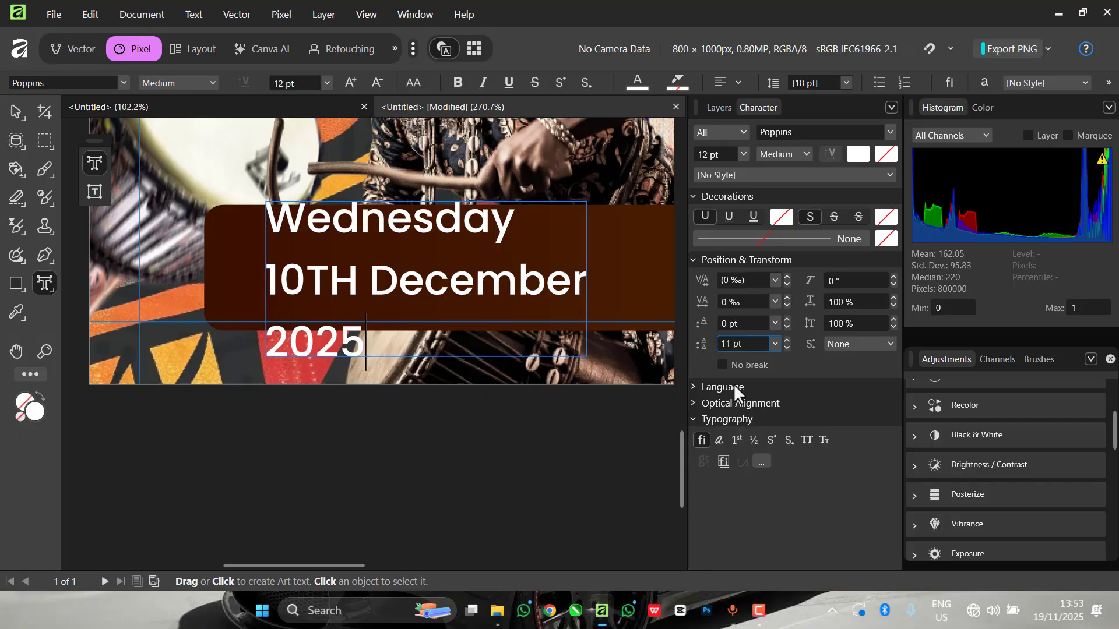
click(774, 344)
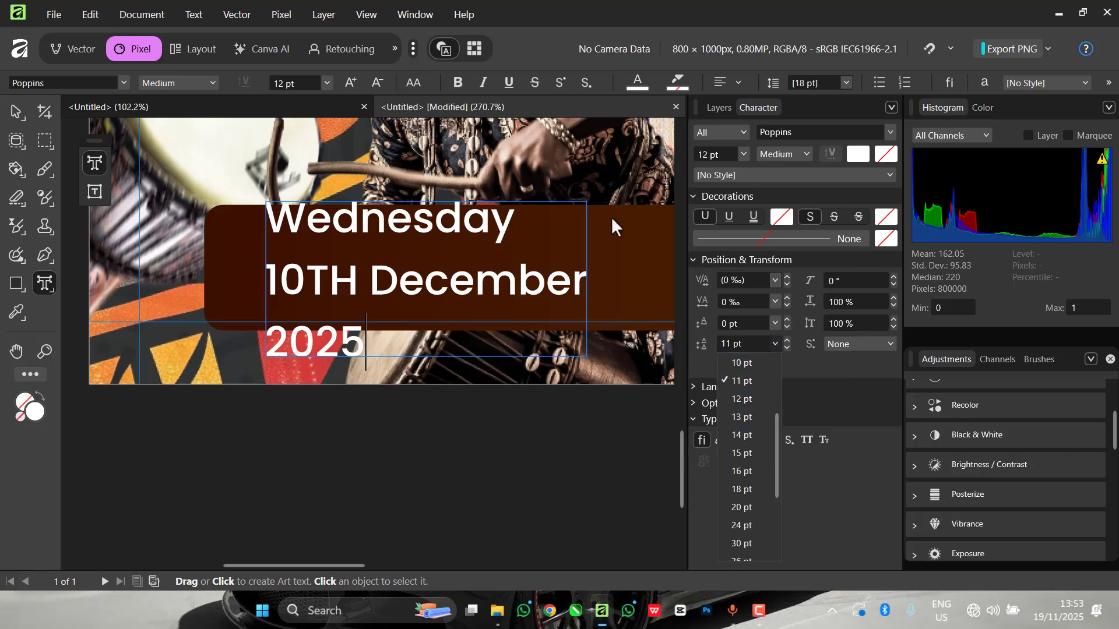
click(718, 109)
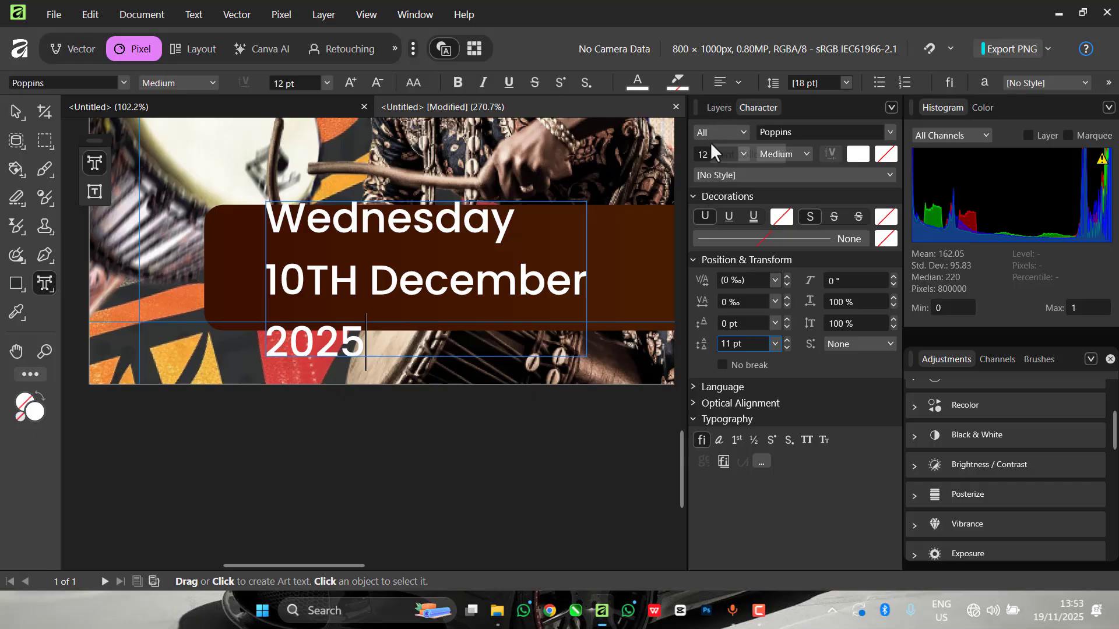
Select the whole three-line date text object and set its leading override to 12 pt.
click(715, 105)
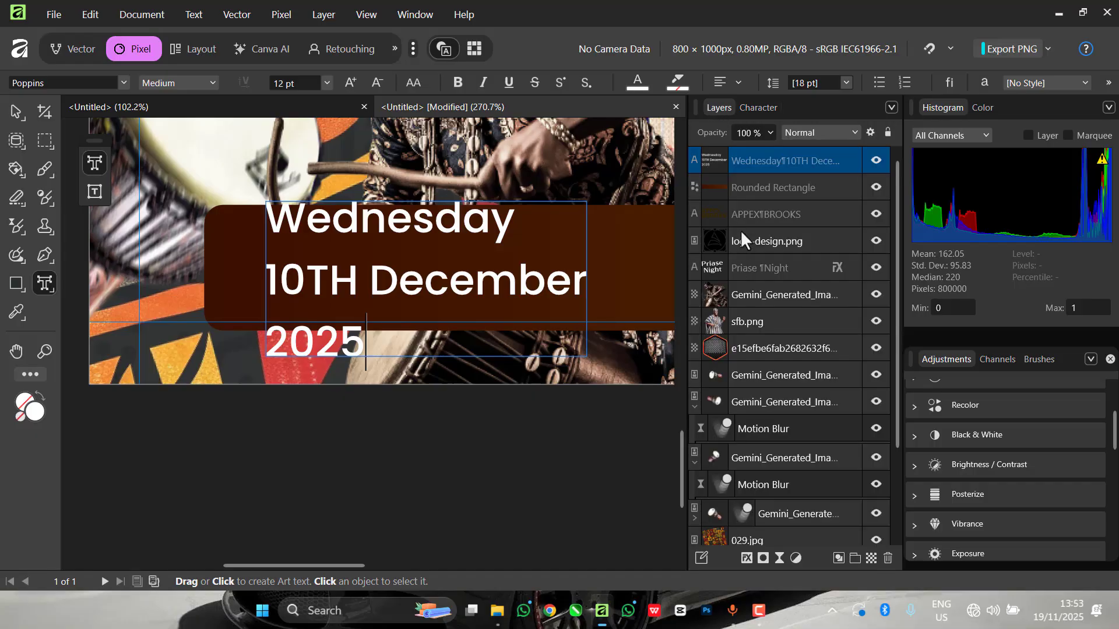
double_click(747, 159)
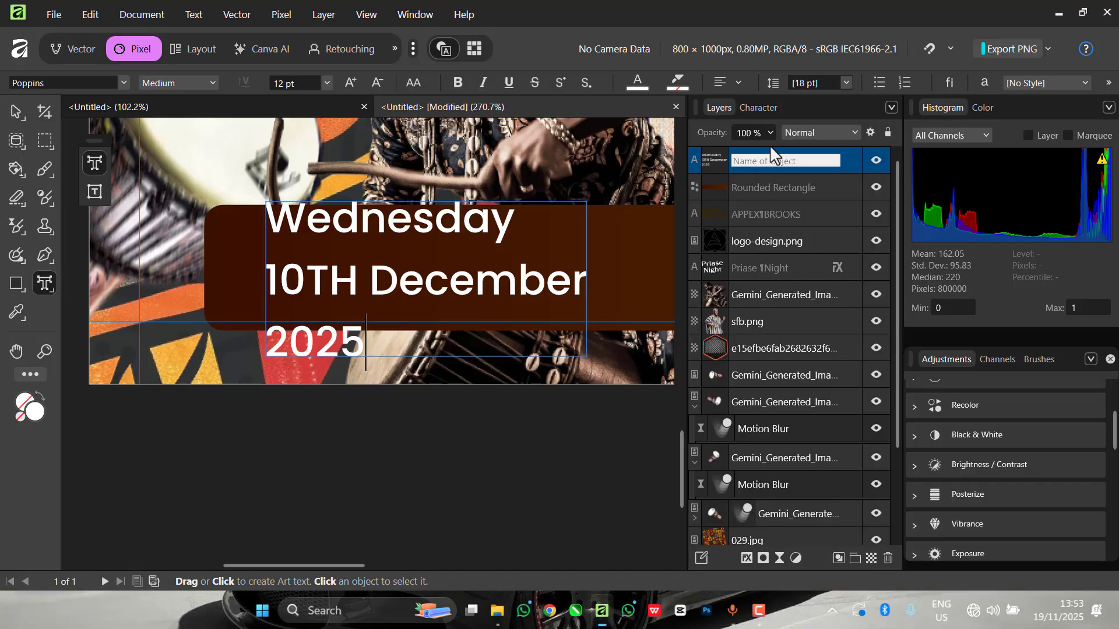
click(749, 110)
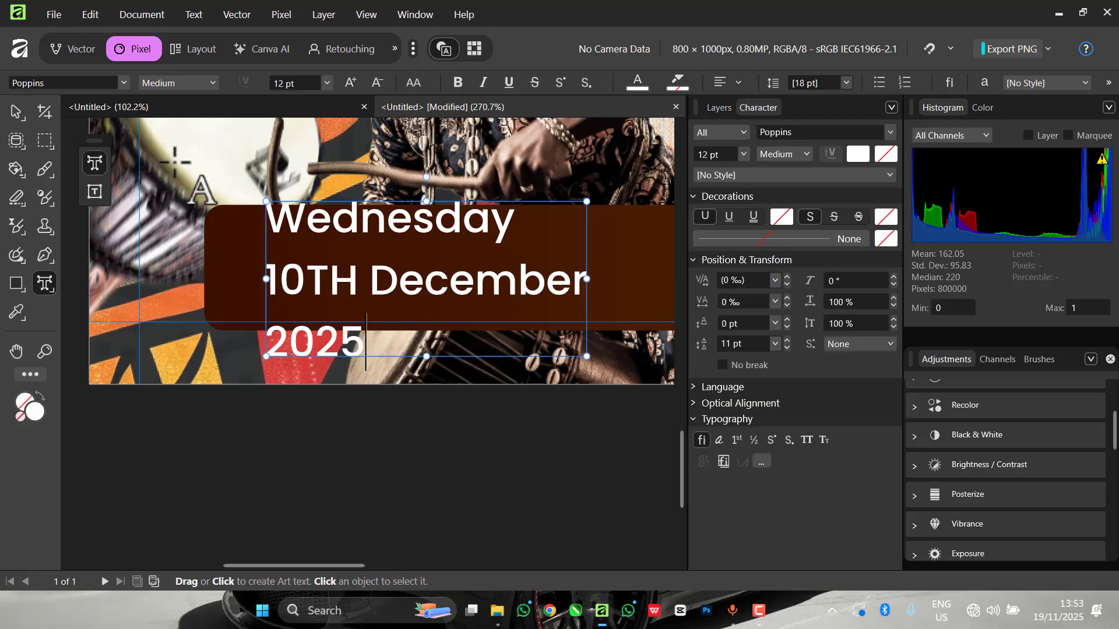
click(16, 111)
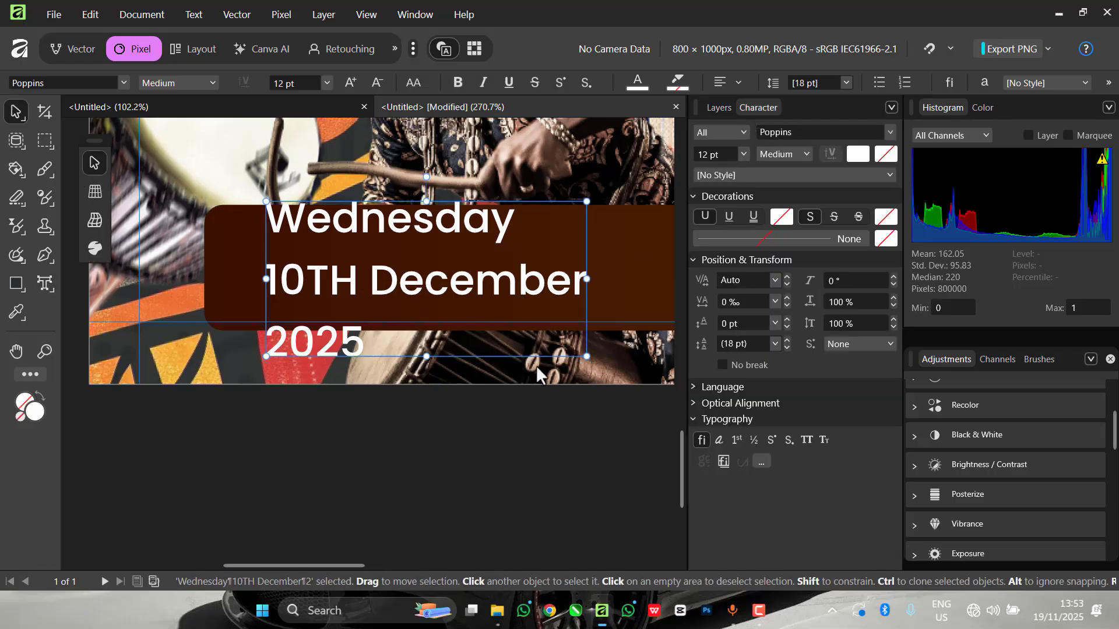
click(774, 341)
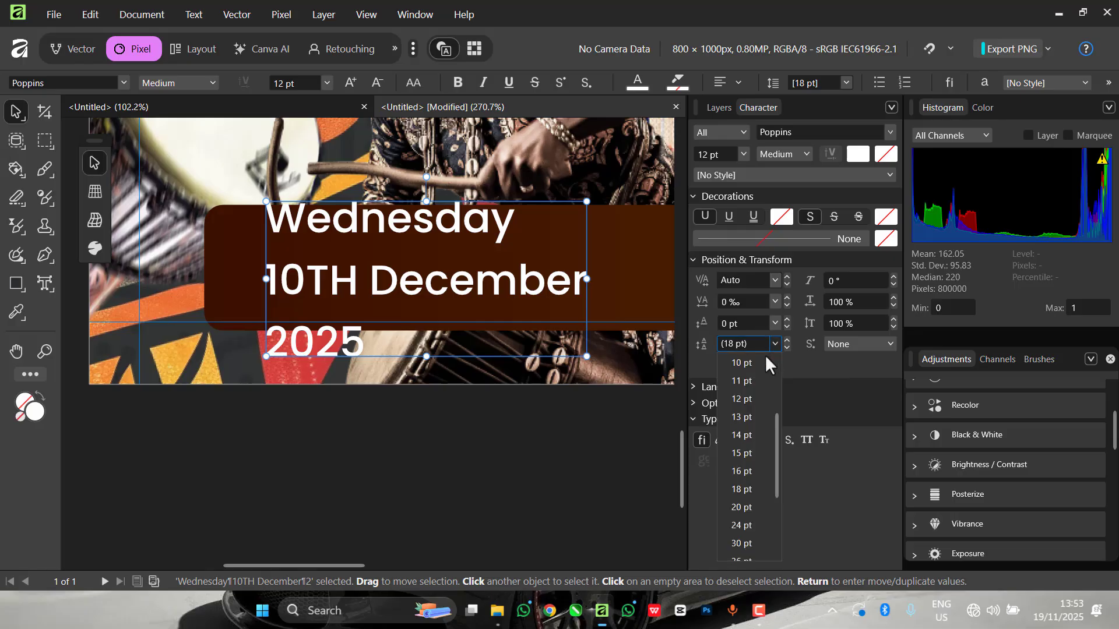
click(741, 400)
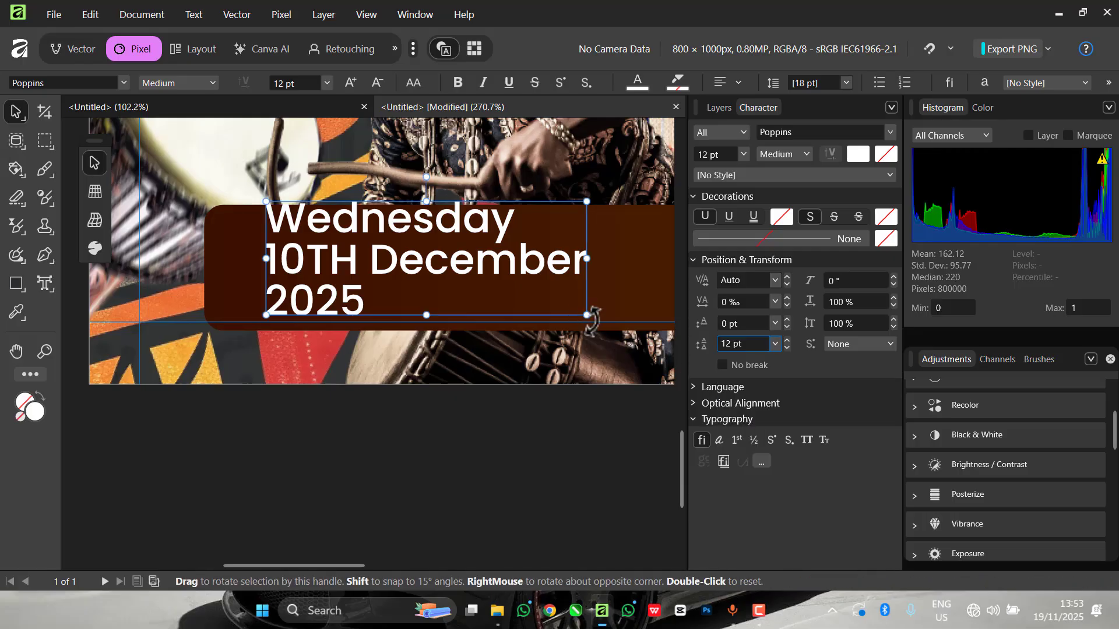
Scale the date text down proportionally to about 7.8 pt so it fits inside the brown bar, and deselect it.
drag(583, 310, 446, 272)
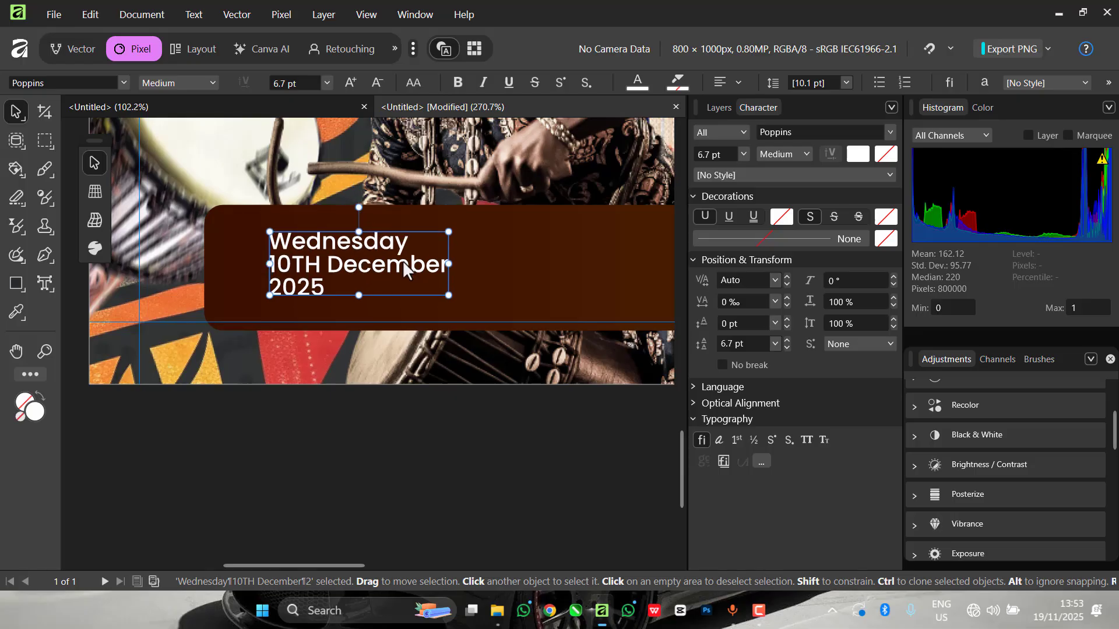
scroll(402, 260, down, 8)
scroll(460, 272, up, 5)
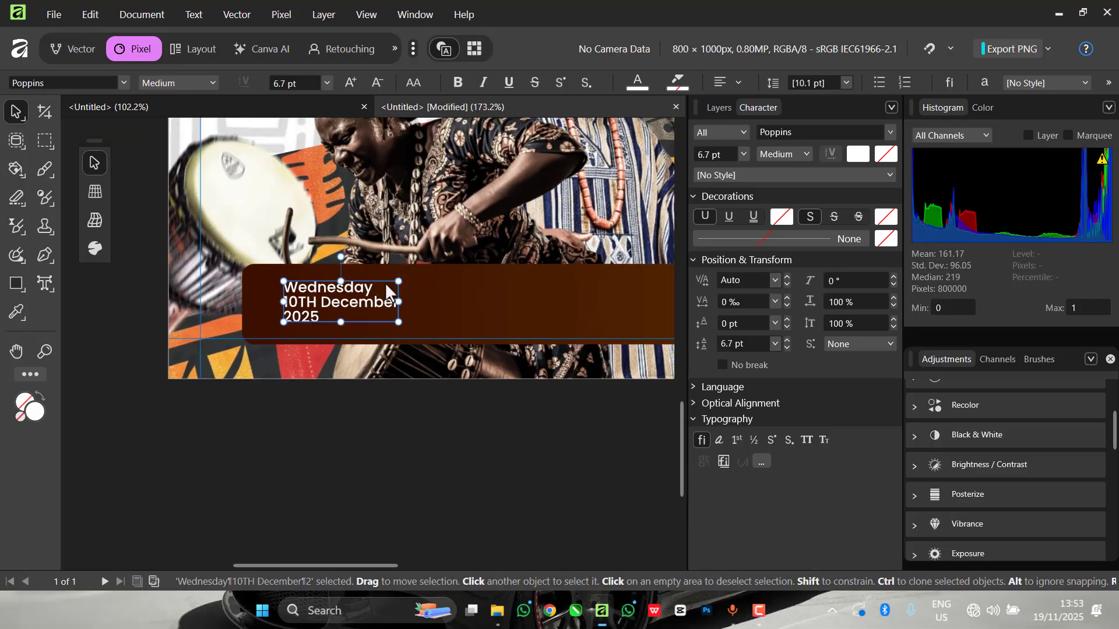
drag(390, 279, 413, 273)
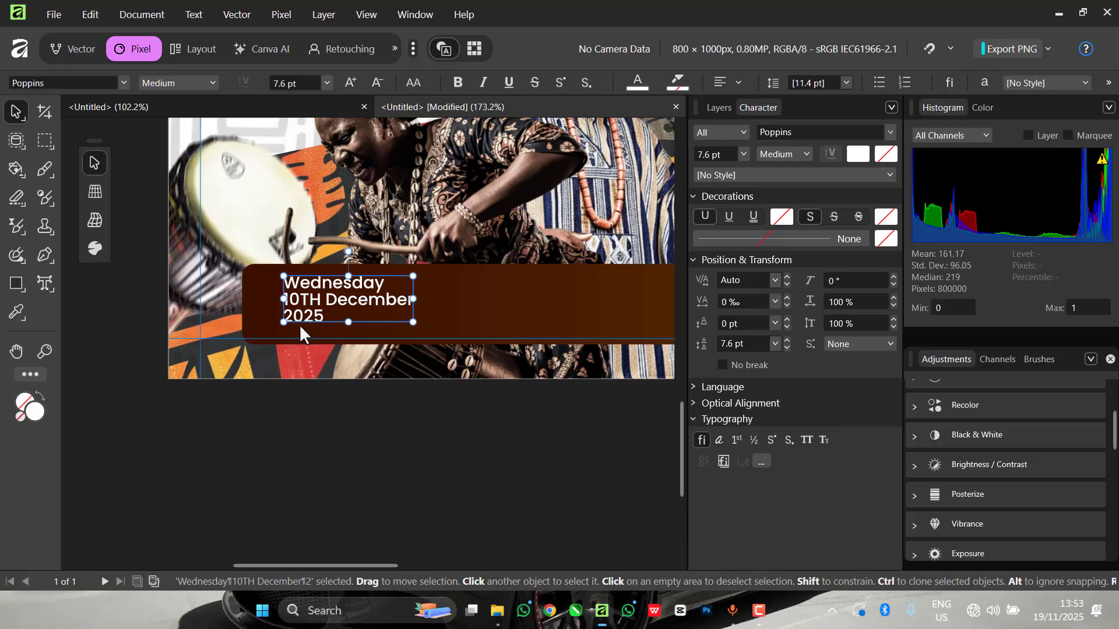
drag(279, 328, 277, 330)
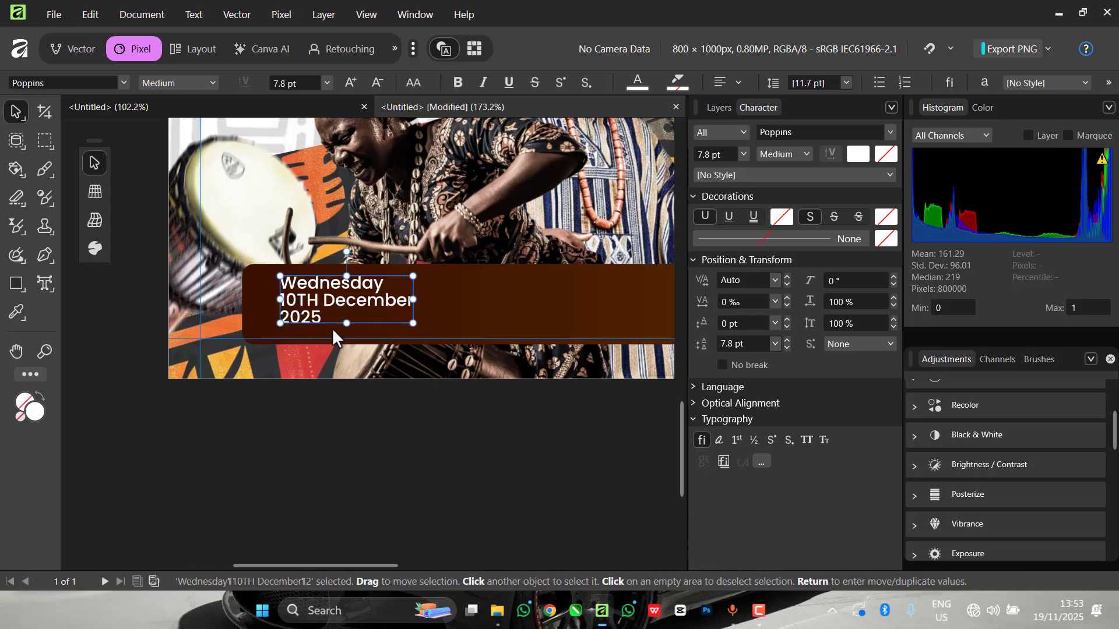
click(350, 359)
Set the word "Wednesday" in the date text to the Poppins Light weight.
scroll(361, 296, up, 2)
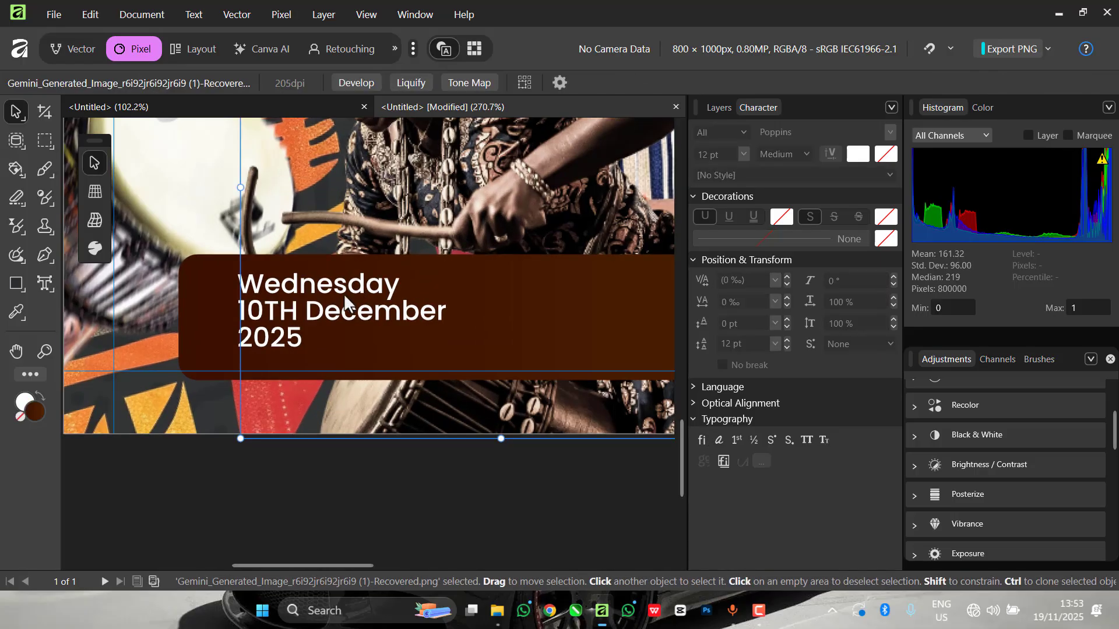
double_click(395, 292)
double_click(396, 290)
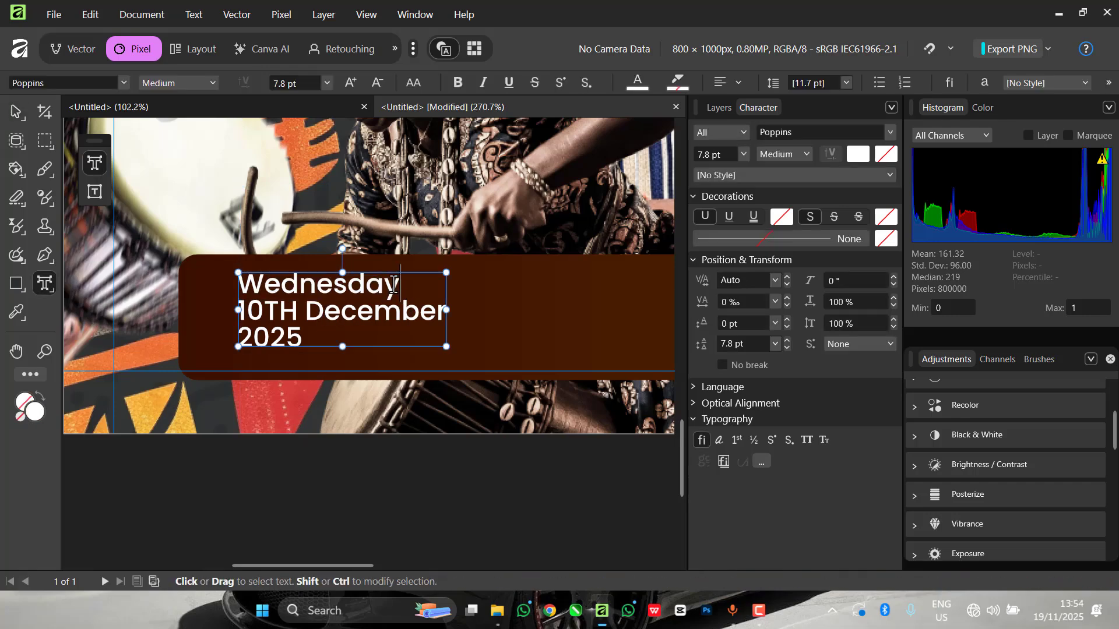
drag(398, 289, 237, 285)
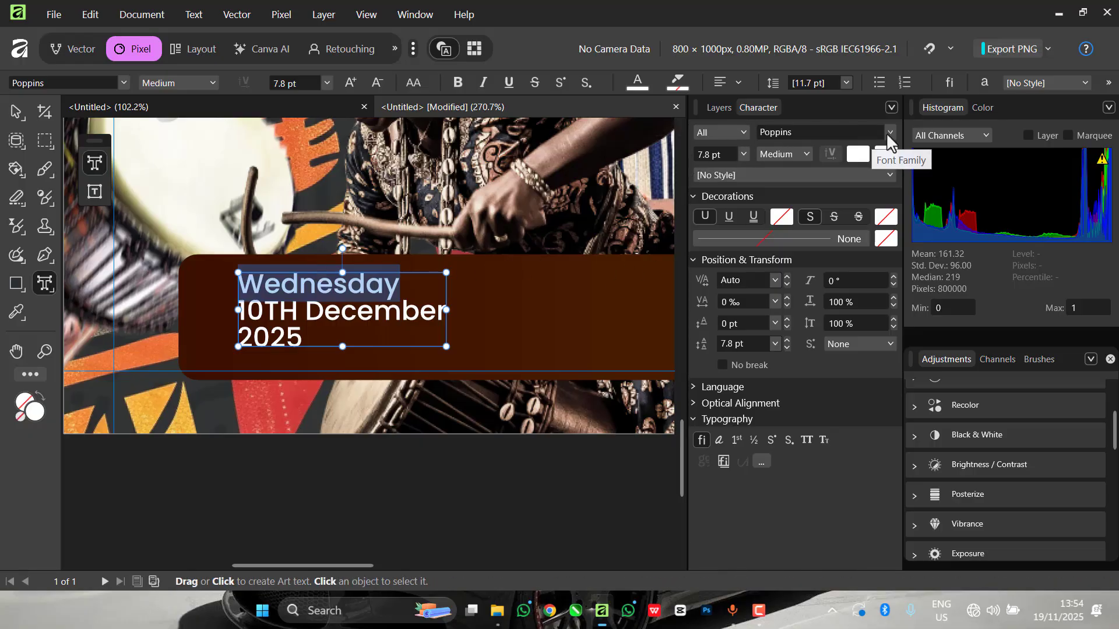
click(799, 152)
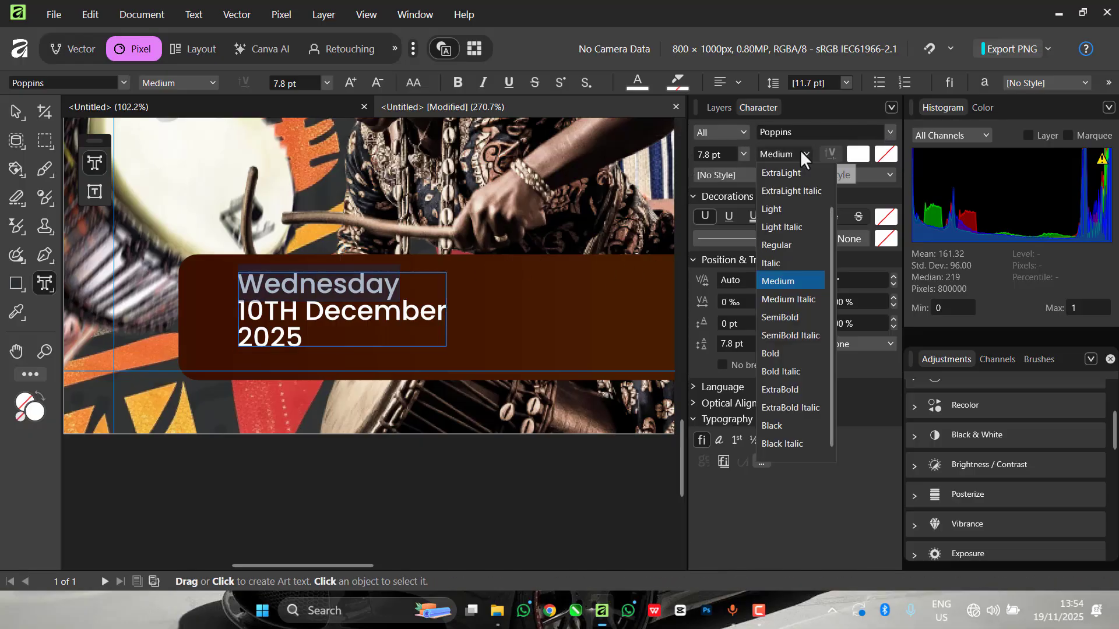
click(778, 209)
Set the "2025" line of the date text to the Poppins Regular weight.
click(298, 337)
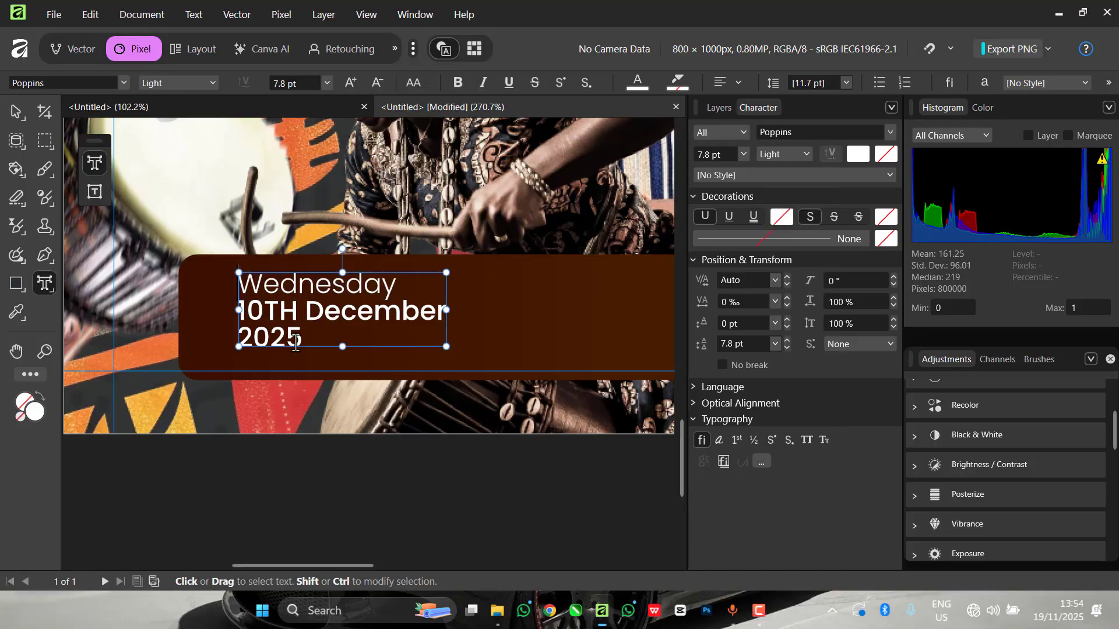
drag(298, 337, 236, 338)
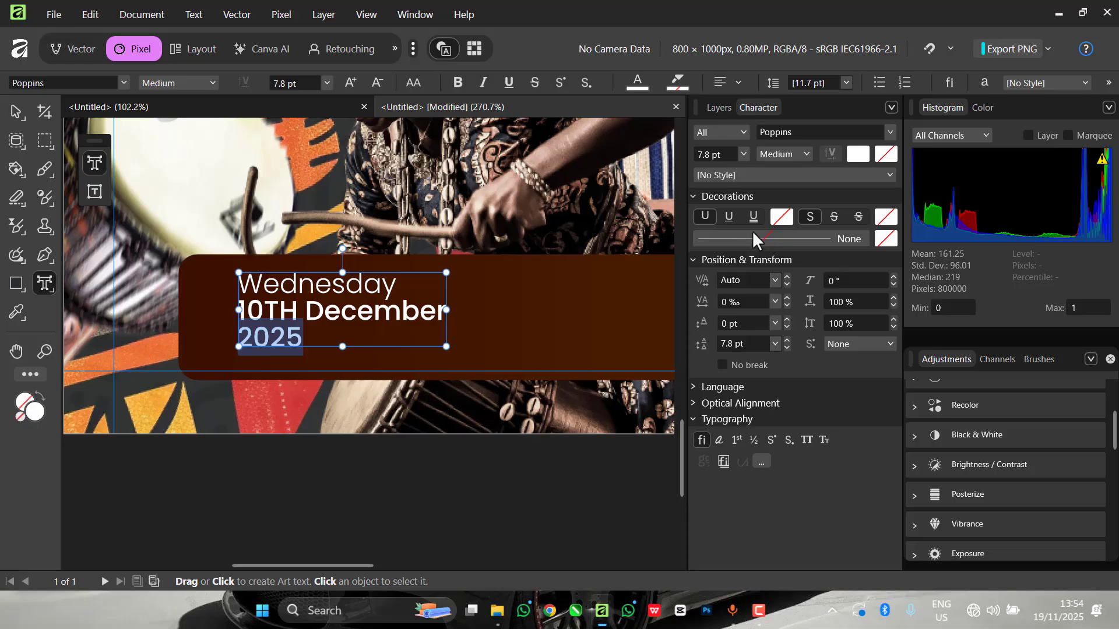
click(805, 153)
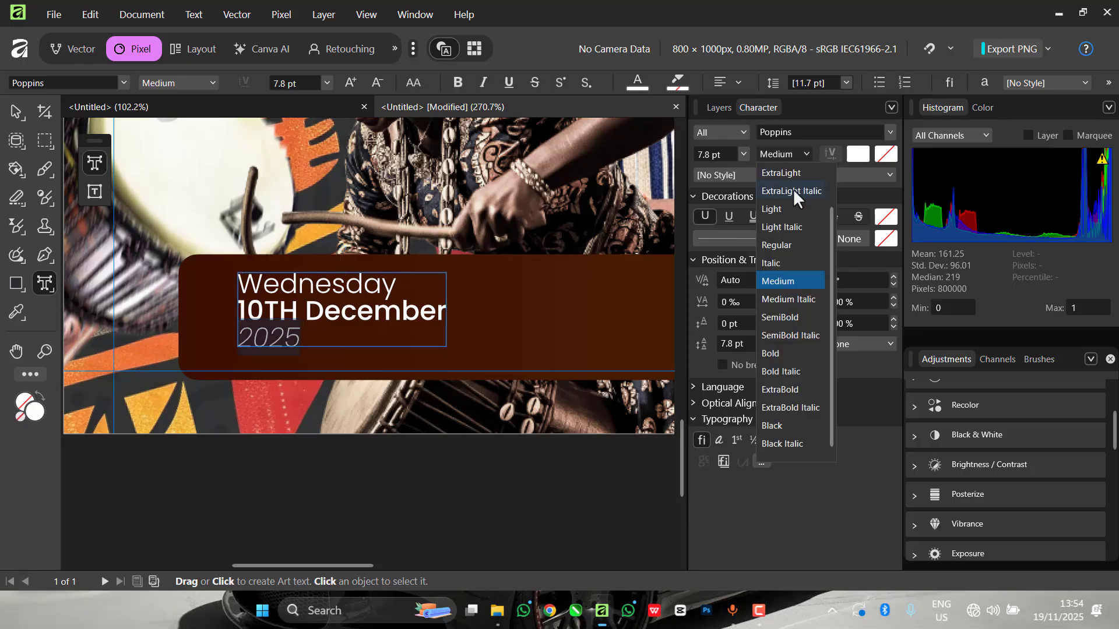
click(791, 246)
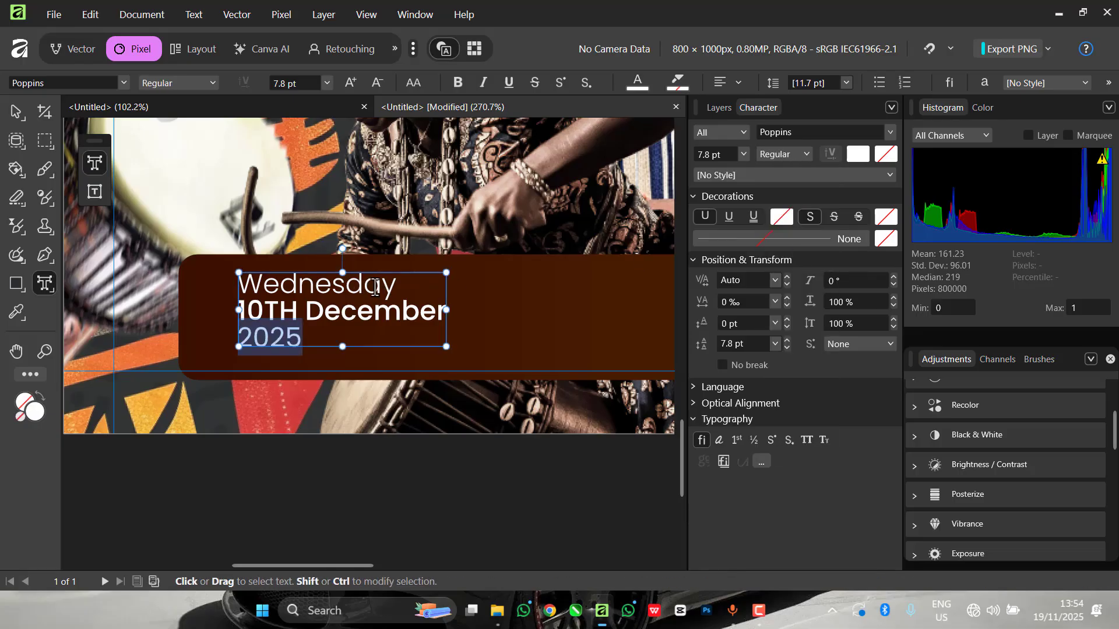
Set "Wednesday" to the Poppins Regular weight and leave text editing.
click(396, 285)
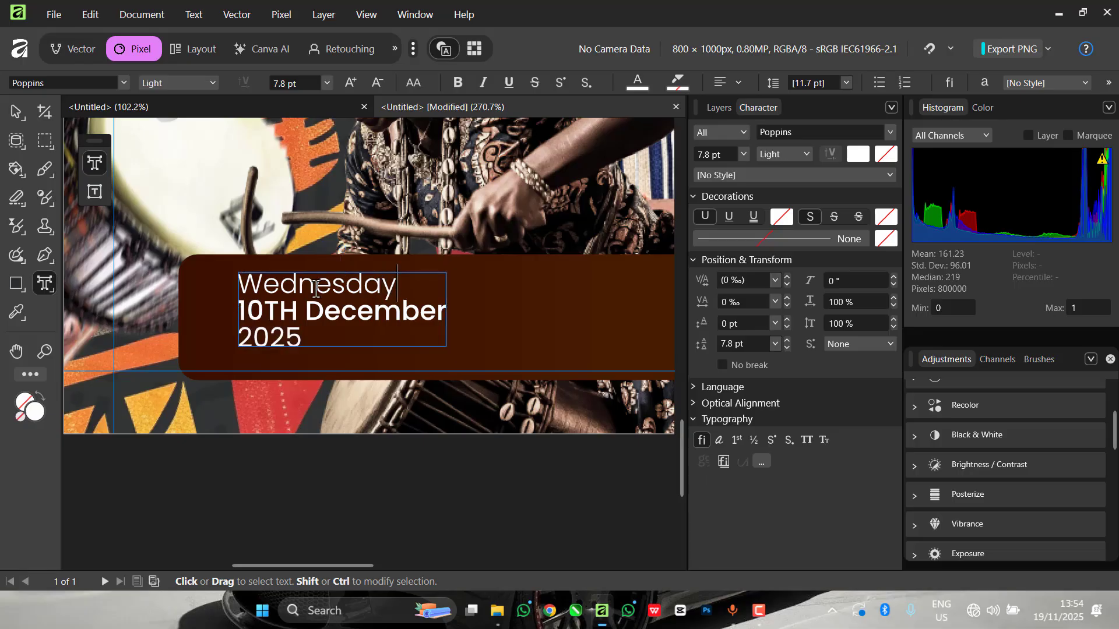
drag(397, 286, 236, 285)
click(804, 155)
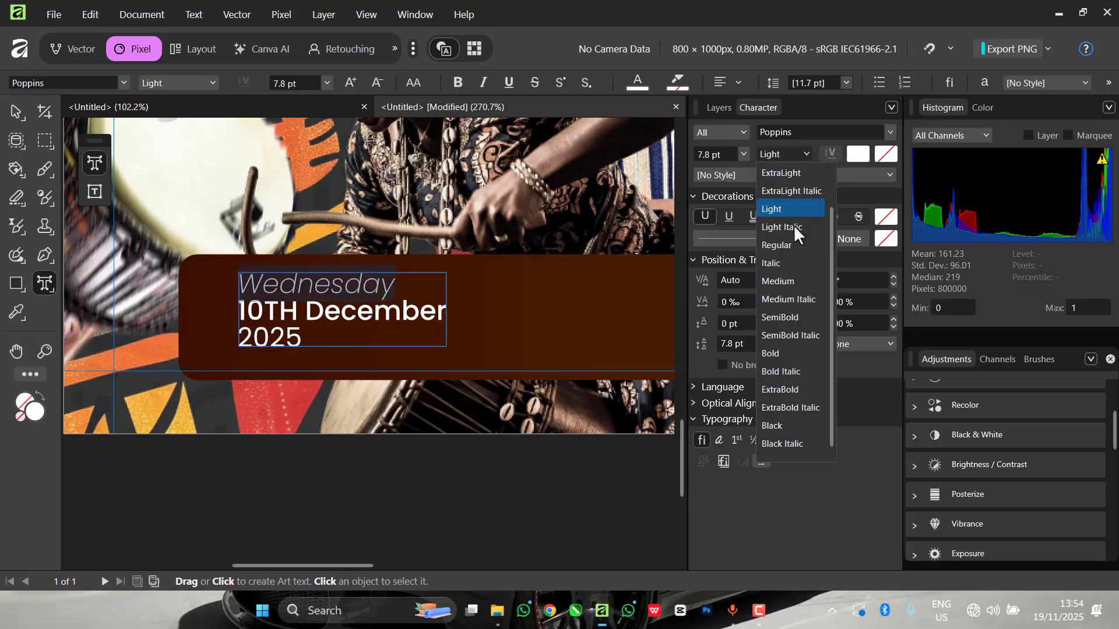
click(784, 244)
scroll(303, 271, down, 3)
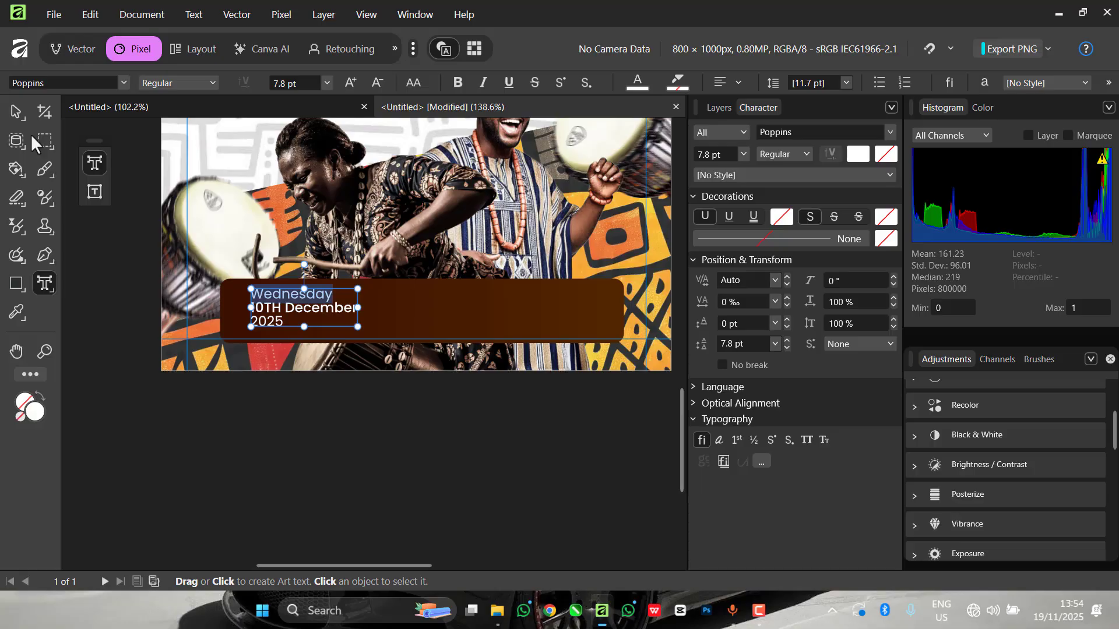
click(16, 111)
click(332, 338)
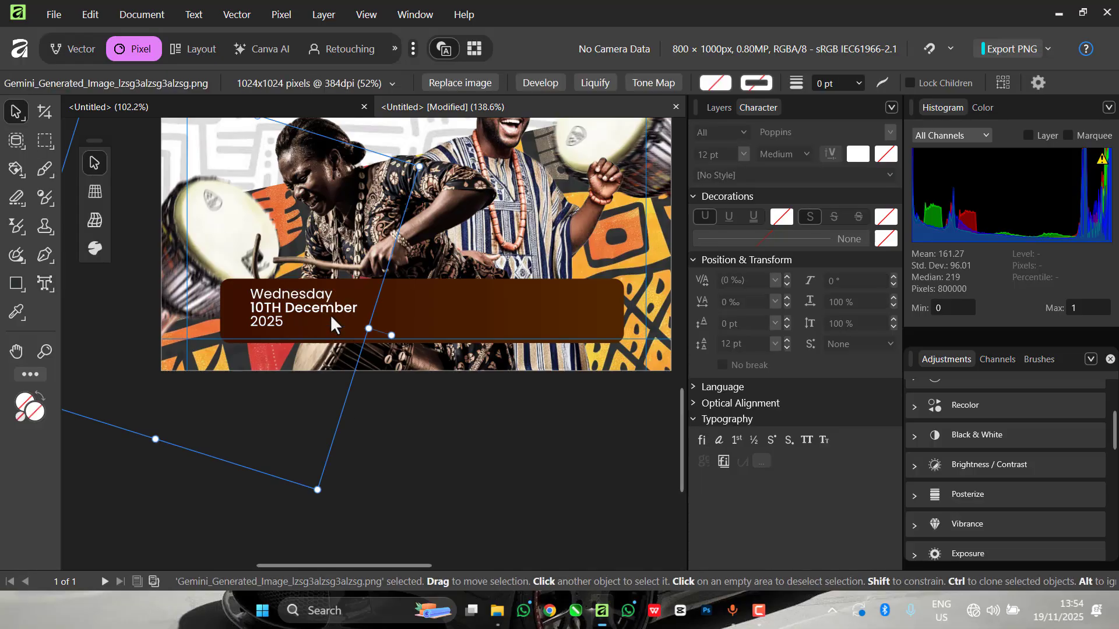
Set the "10TH December" line to the Poppins SemiBold weight and leave text editing.
click(341, 308)
double_click(341, 309)
scroll(341, 308, up, 2)
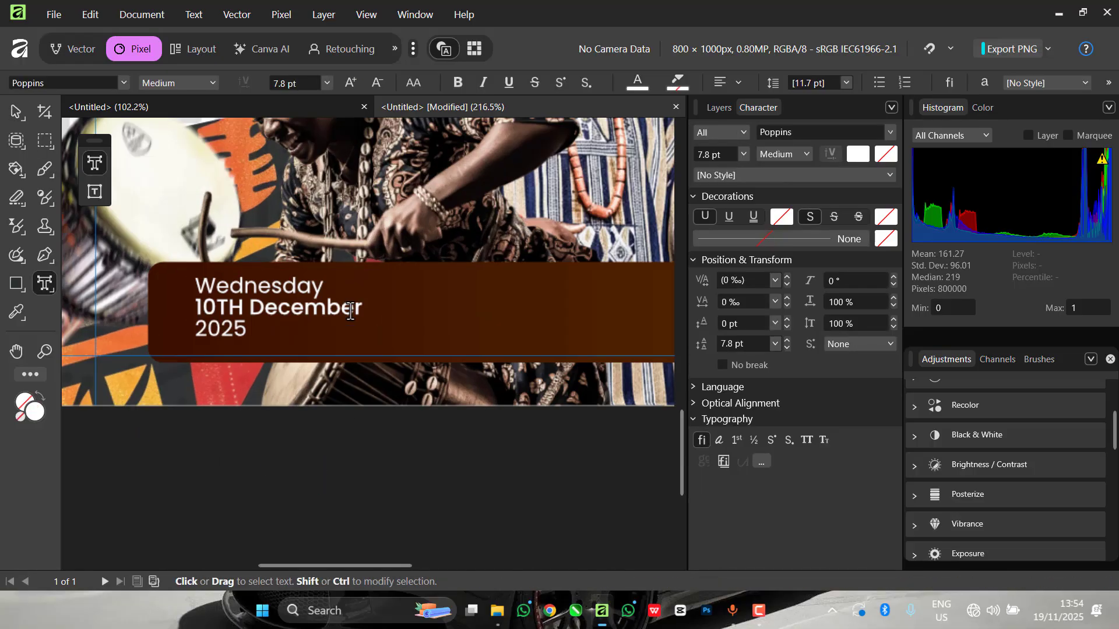
scroll(357, 310, up, 2)
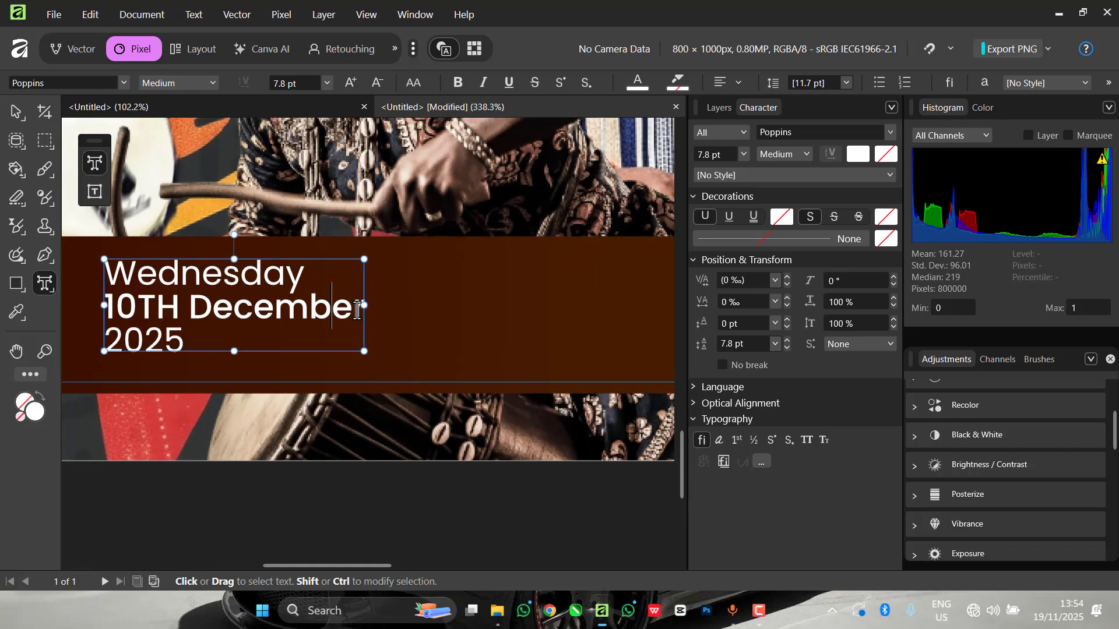
drag(357, 312, 103, 307)
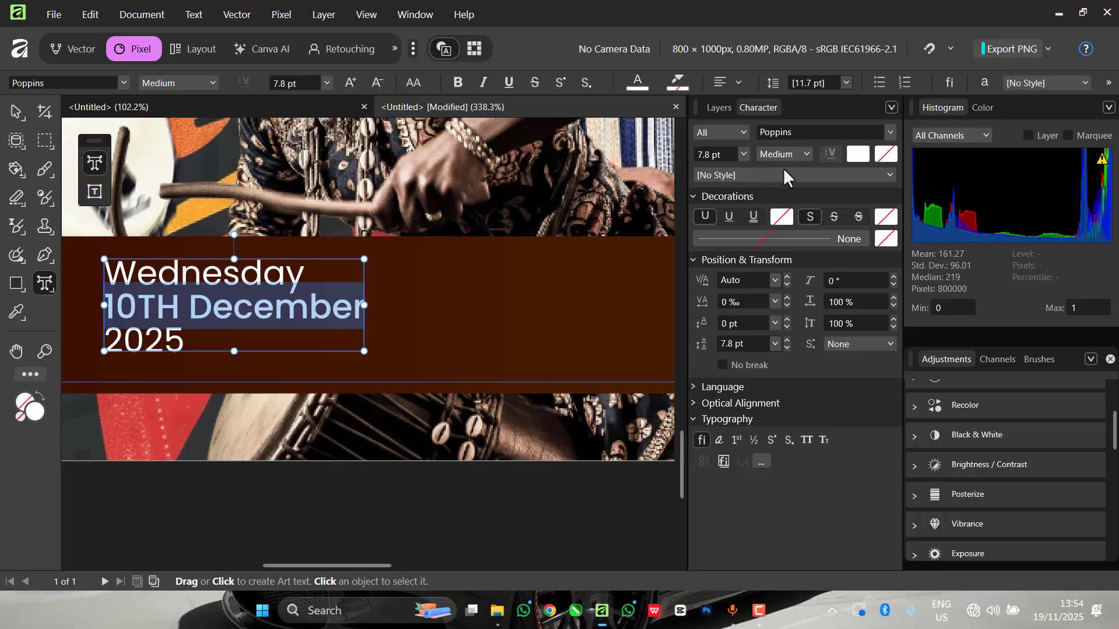
click(794, 156)
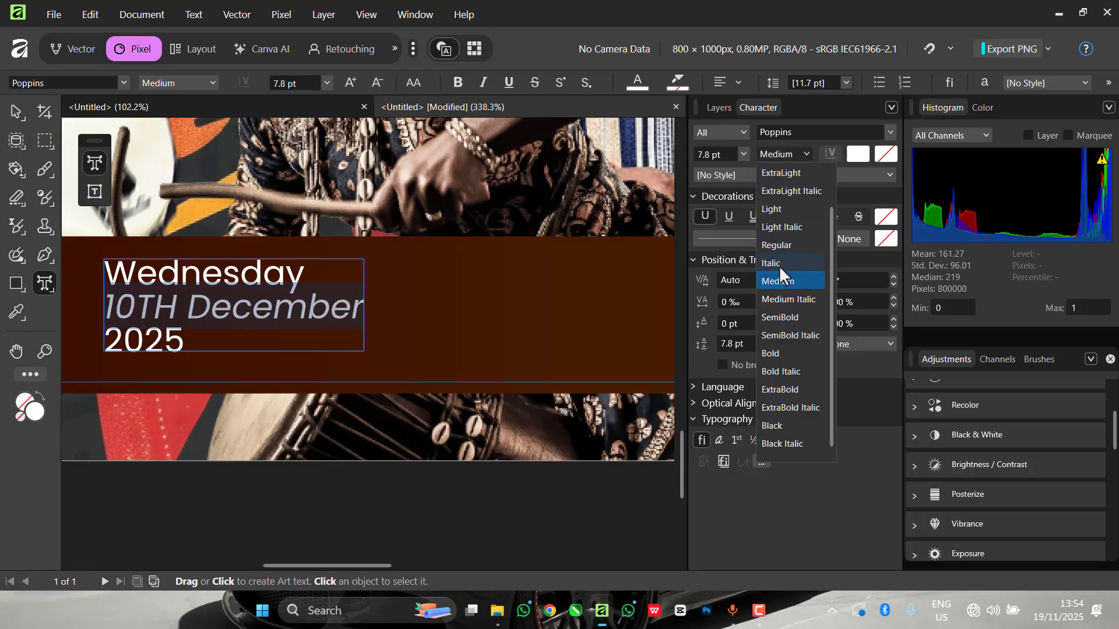
click(780, 319)
scroll(214, 282, down, 3)
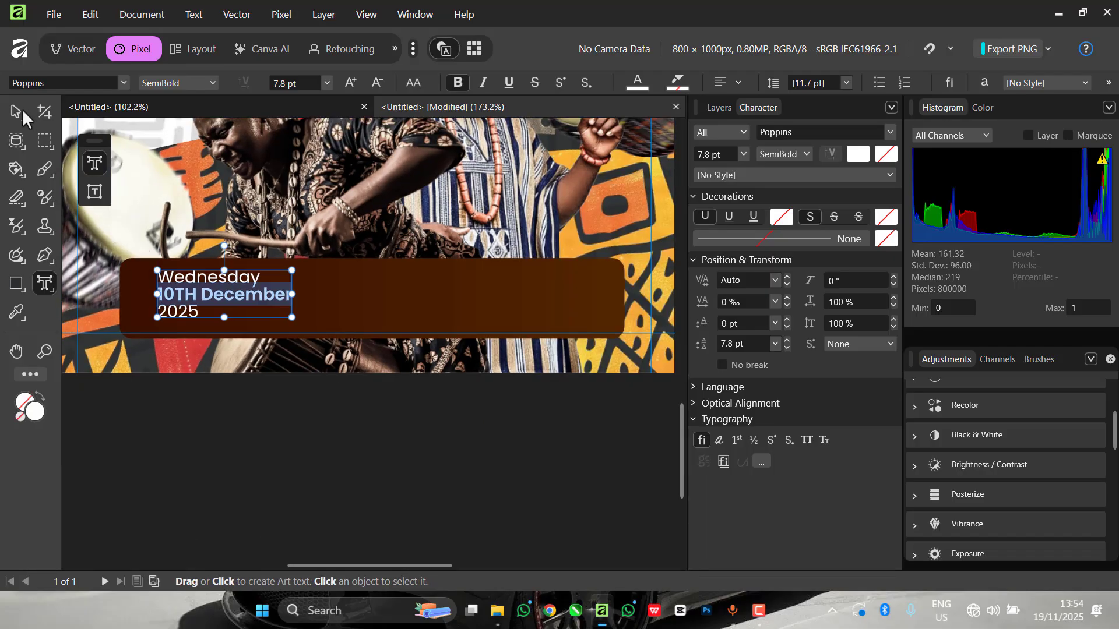
click(20, 110)
click(299, 347)
Duplicate the date text object and place the copy to its right at the middle of the brown bar.
scroll(281, 327, down, 1)
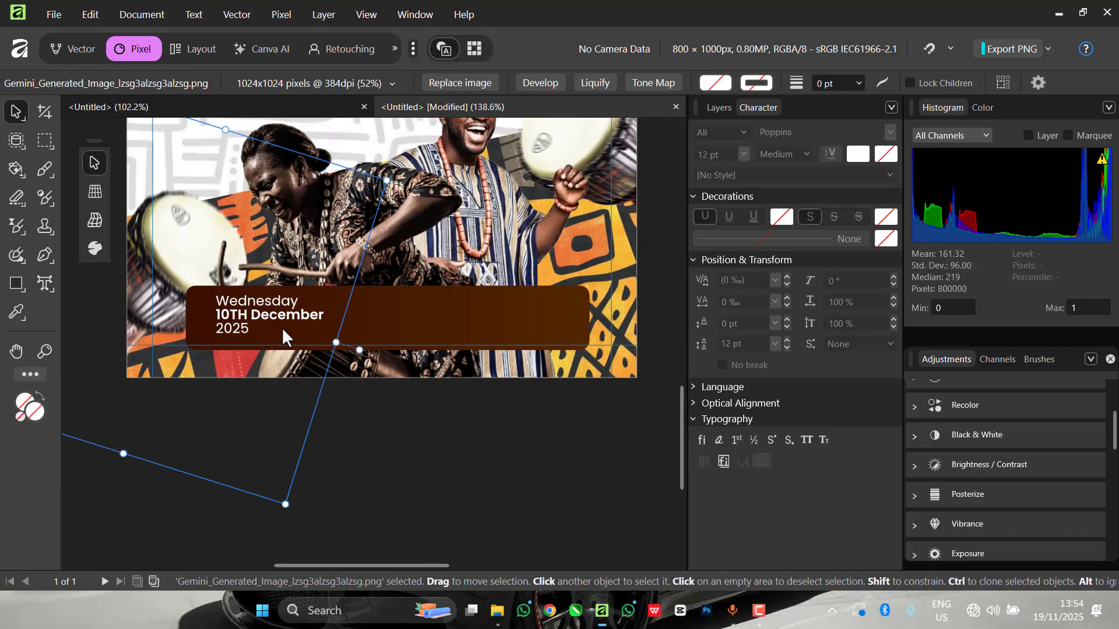
double_click(289, 313)
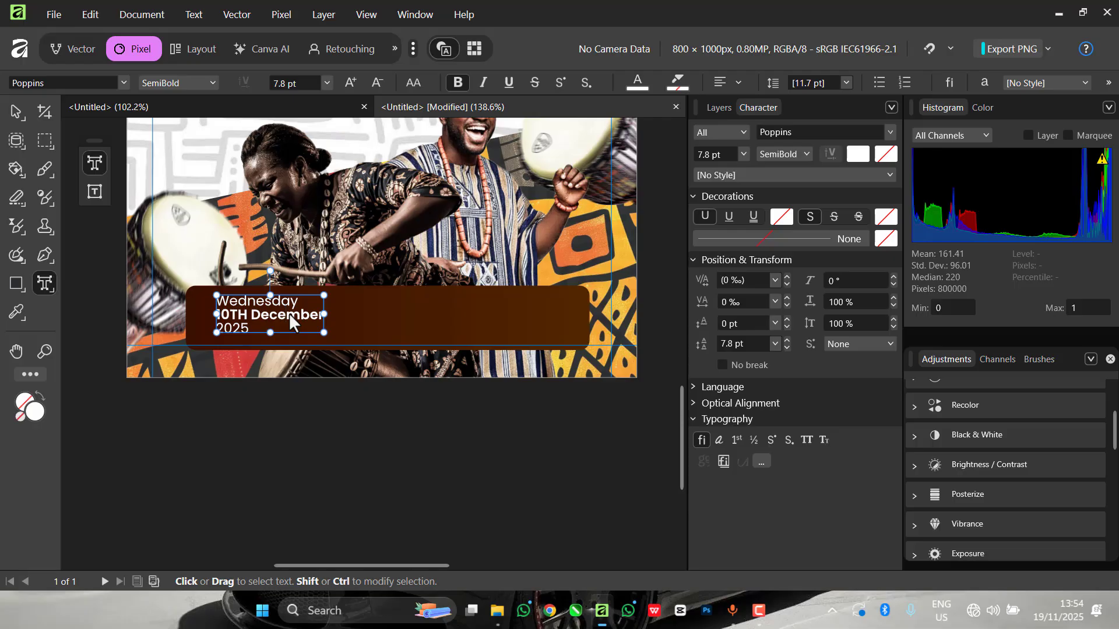
click(18, 111)
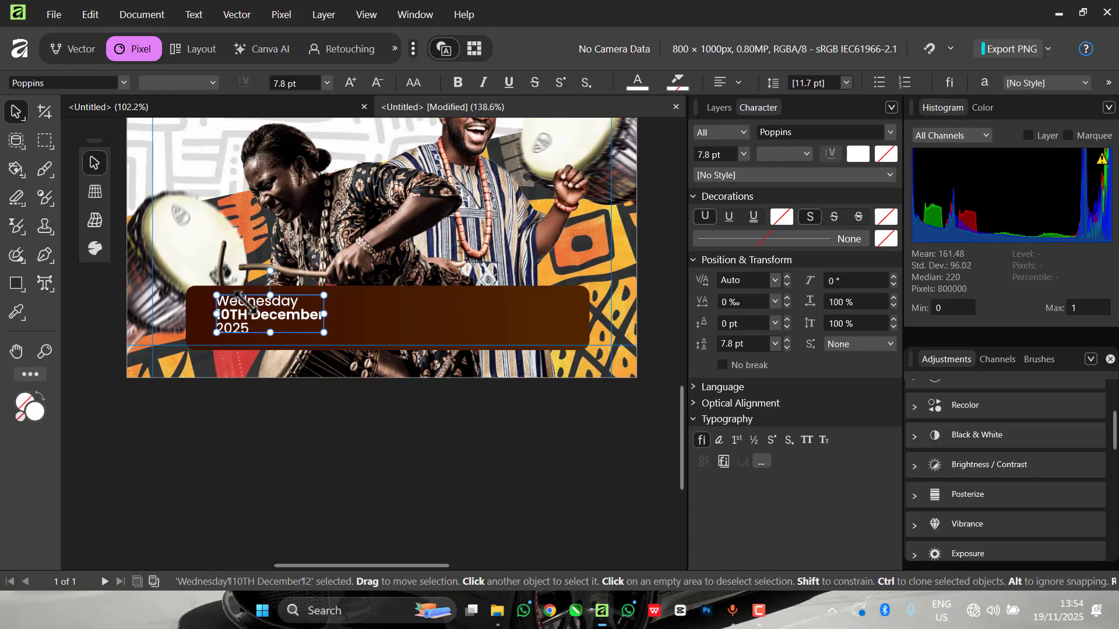
drag(260, 309, 394, 310)
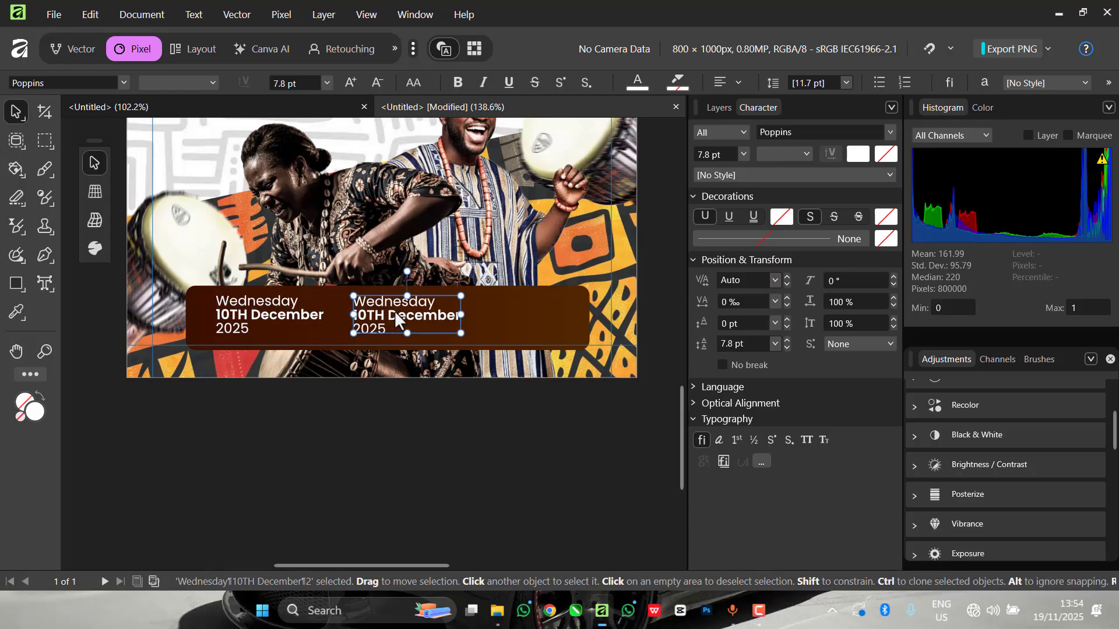
Replace the copied date text at the middle of the brown bar with "5PM" and "PROMPT" on two lines.
scroll(396, 310, up, 5)
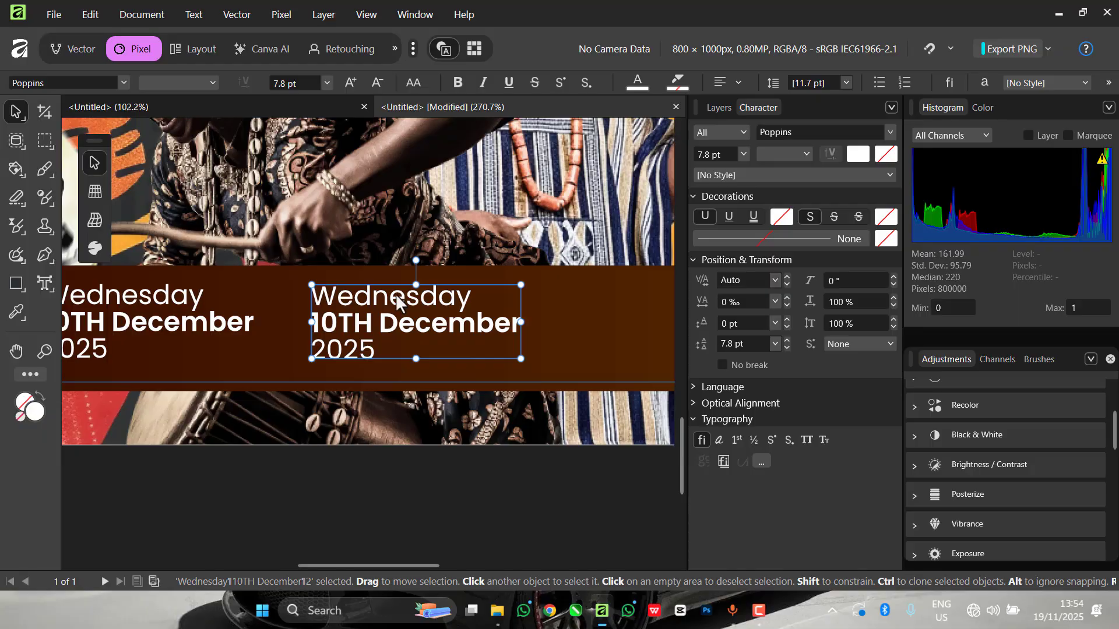
double_click(372, 349)
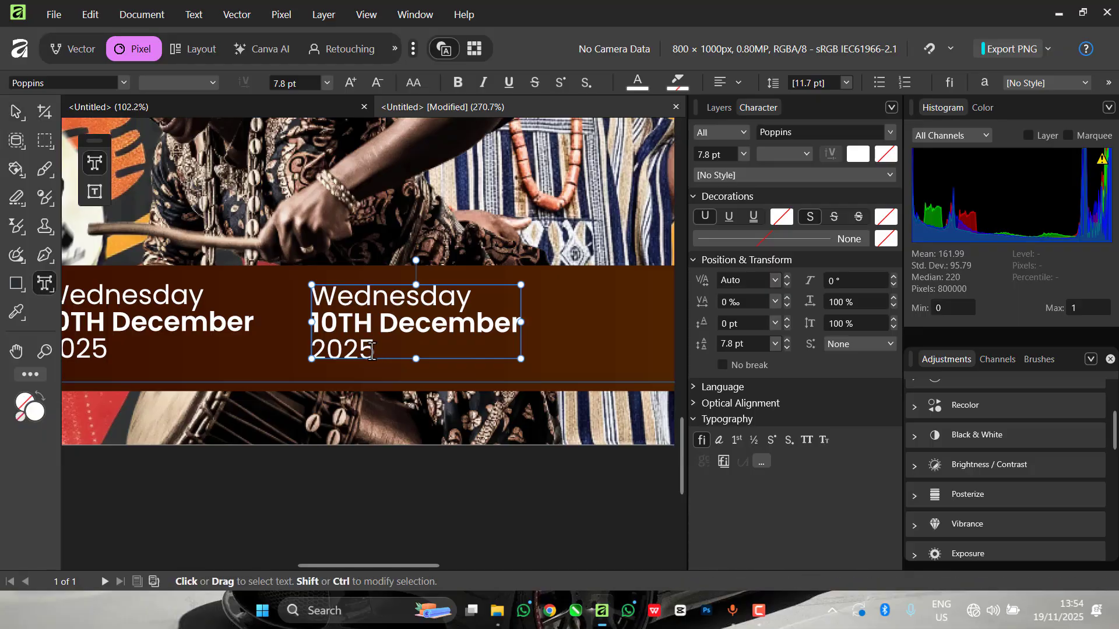
double_click(371, 349)
click(373, 350)
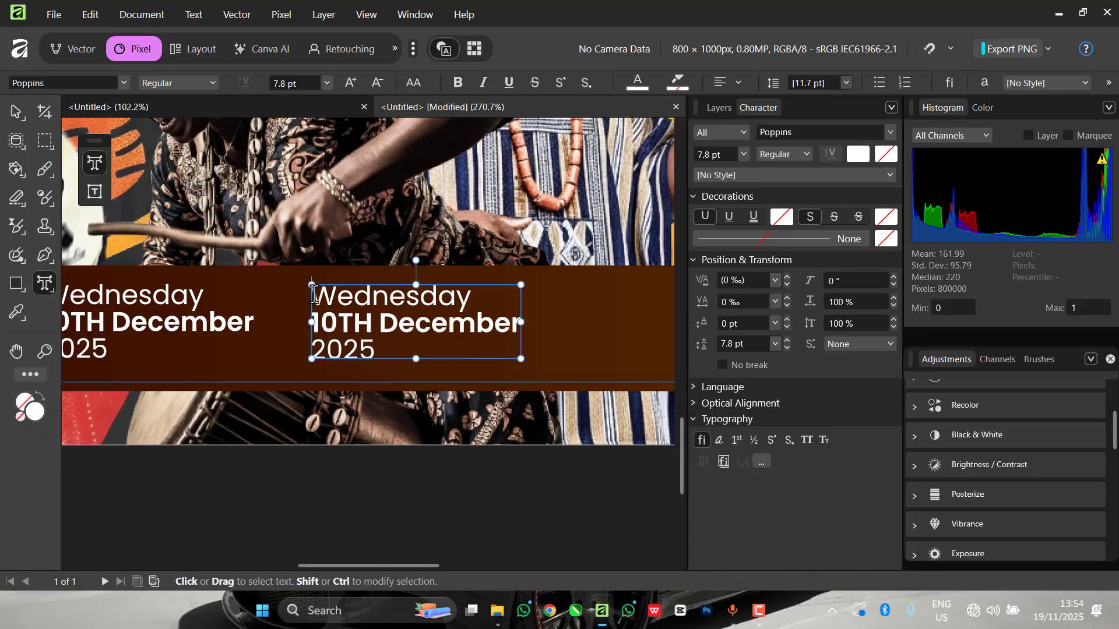
drag(313, 295, 481, 373)
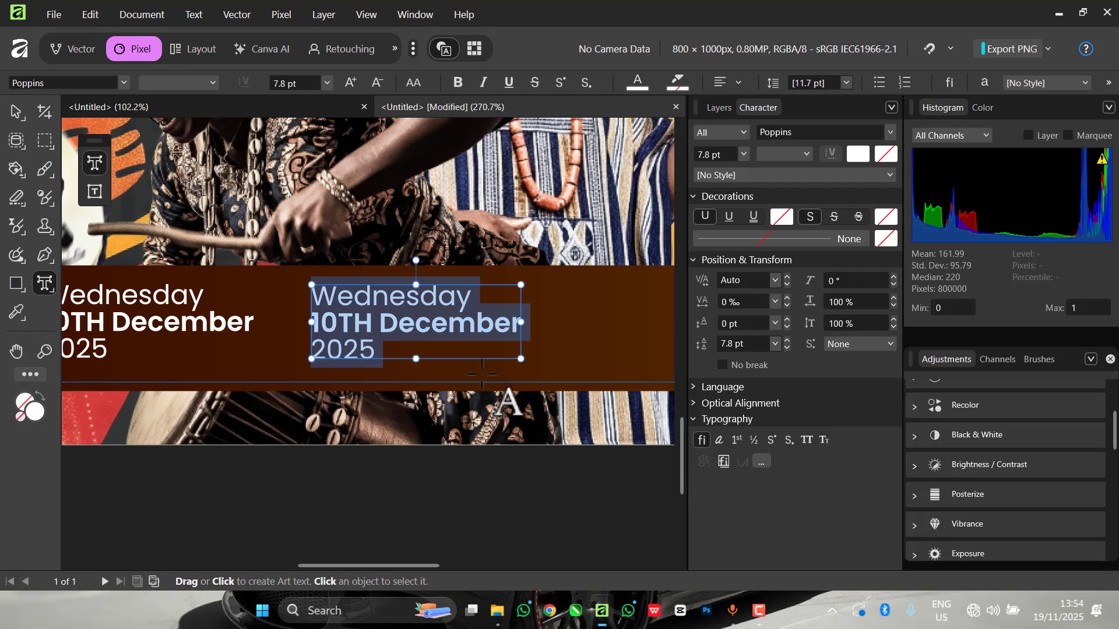
text(5P)
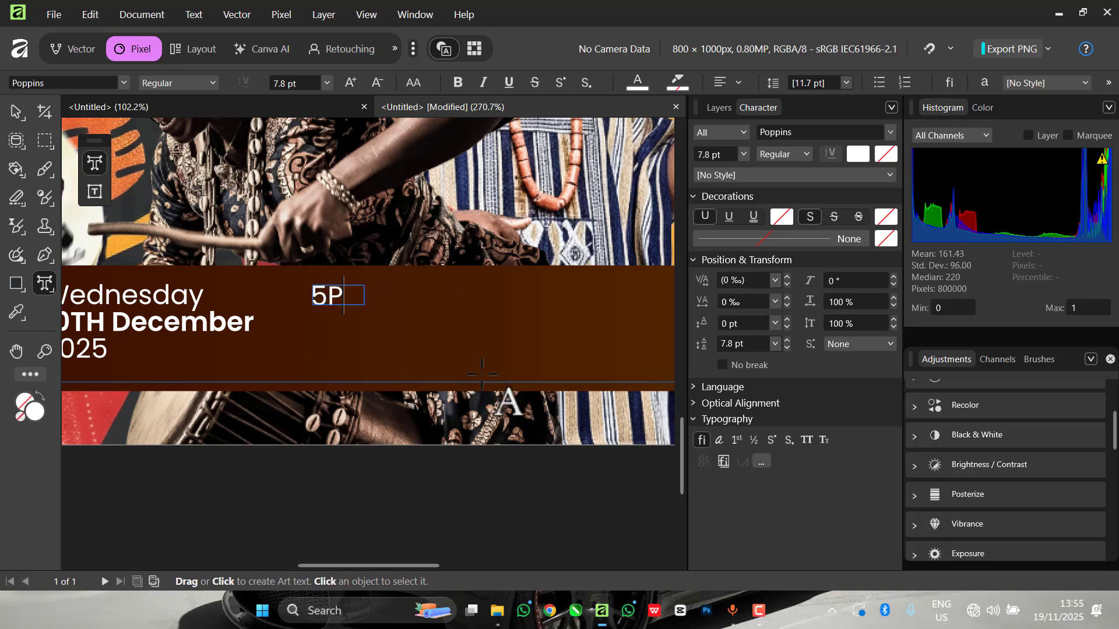
text(M PROMP)
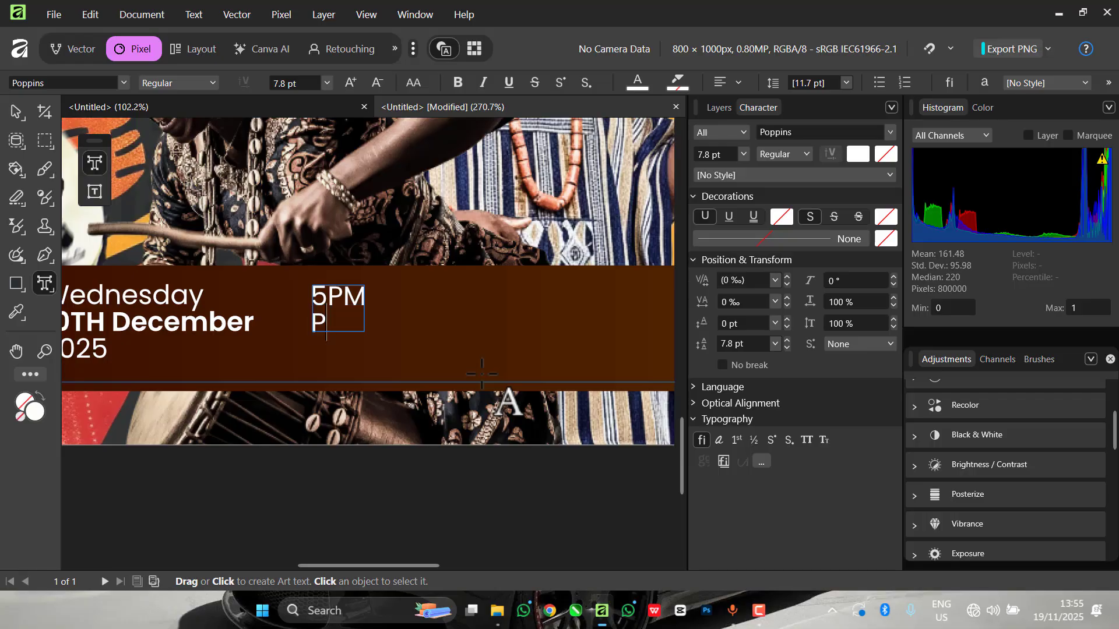
text(T)
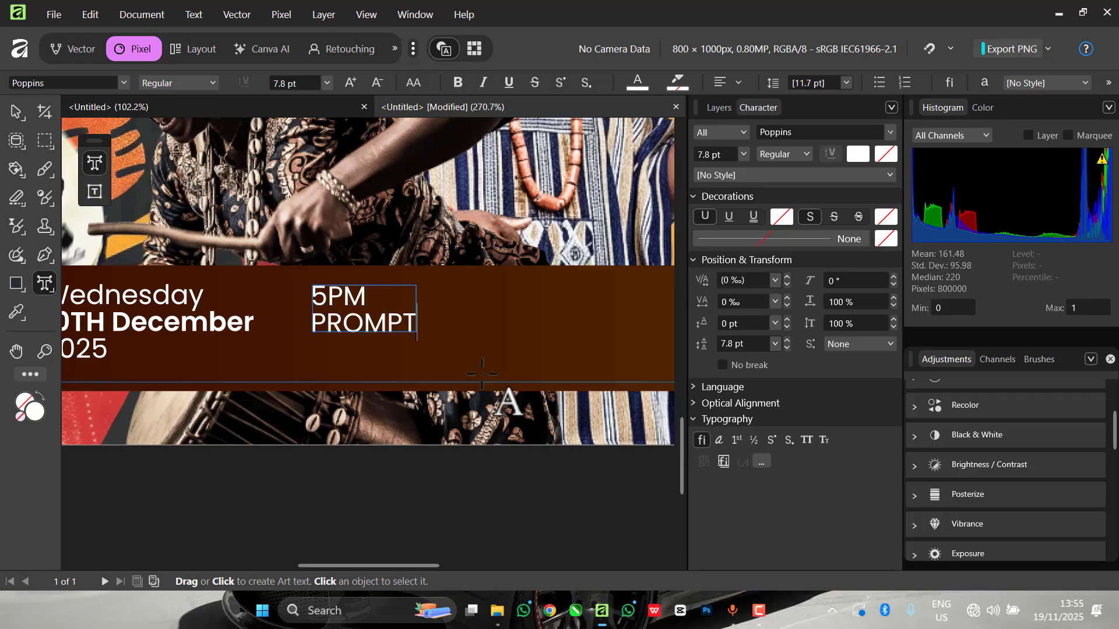
key(Escape)
Set the "5PM" line to the Poppins SemiBold weight.
drag(368, 300, 310, 298)
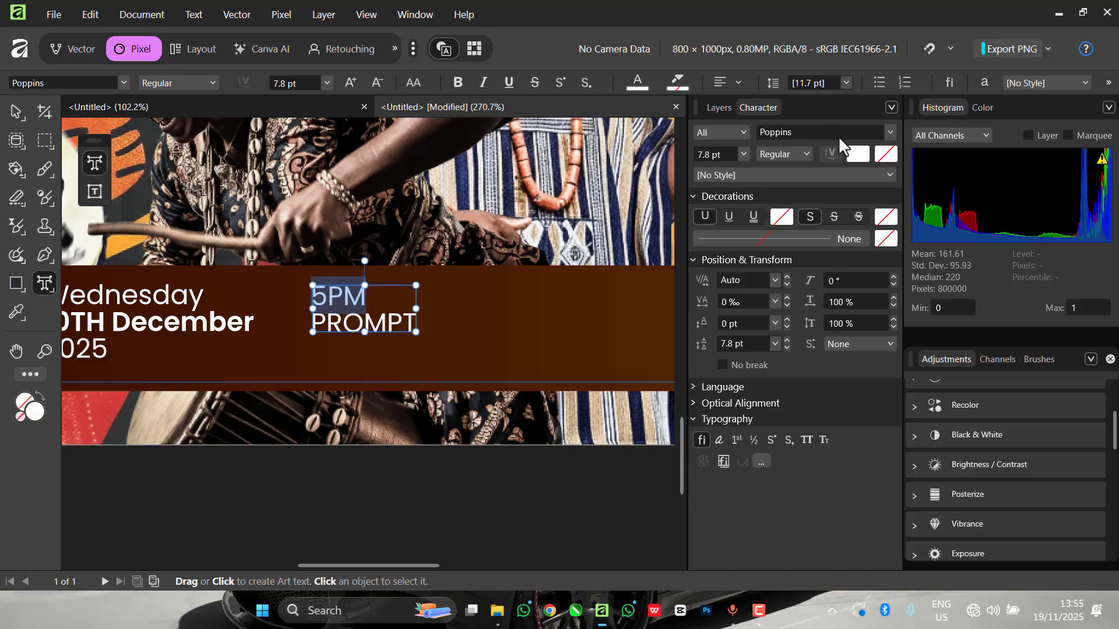
click(800, 153)
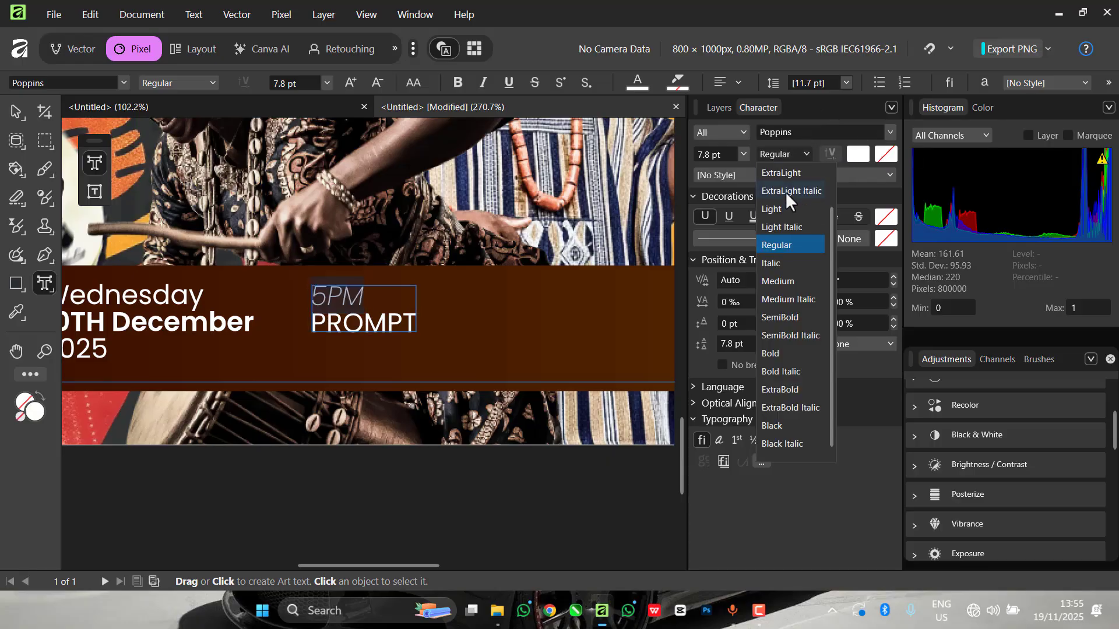
click(777, 318)
Enlarge the time text to about 12 pt and position it near the middle of the brown bar.
click(15, 112)
drag(416, 332, 481, 362)
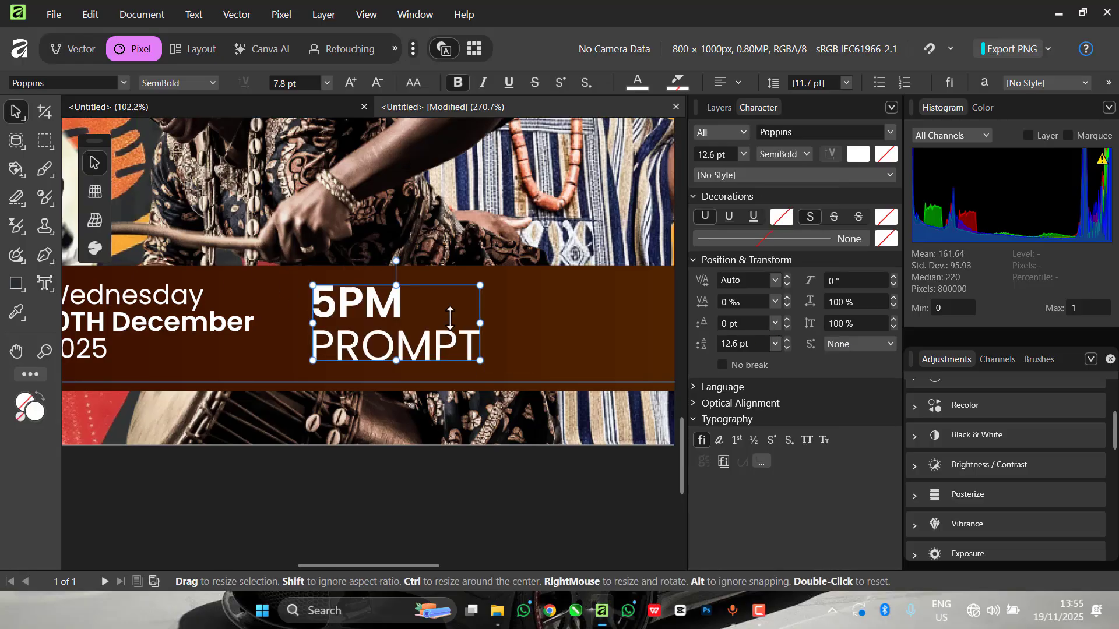
scroll(424, 314, down, 4)
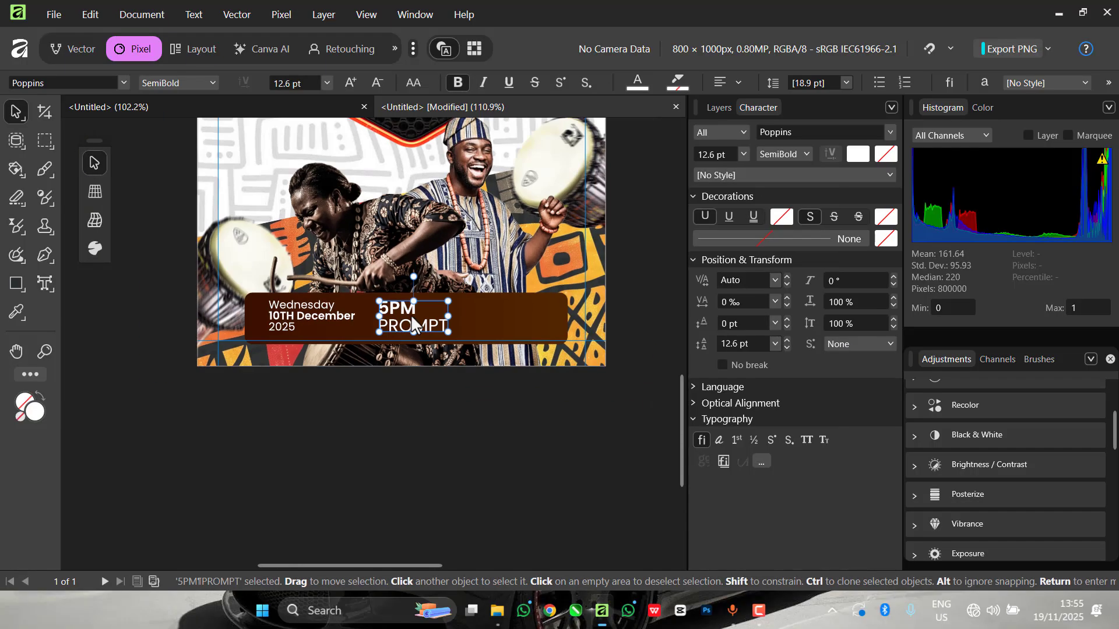
drag(447, 300, 418, 314)
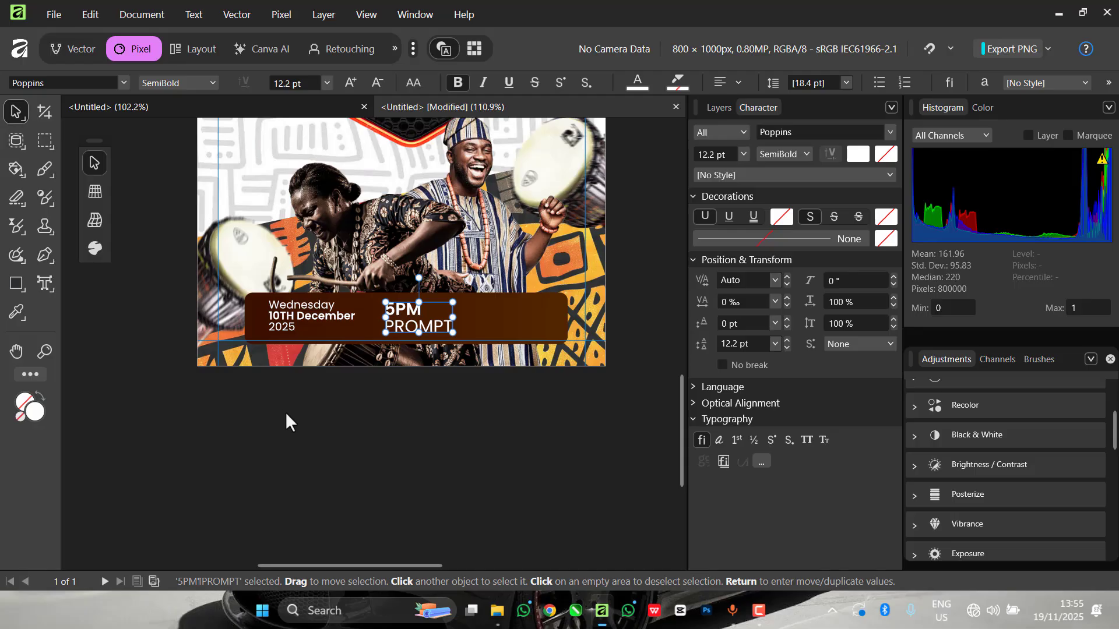
Duplicate the date text at the brown bar's right end and change the copy to "Appex Brooks", "Auditorium" and "Wuse, Abuja." on three lines.
click(299, 316)
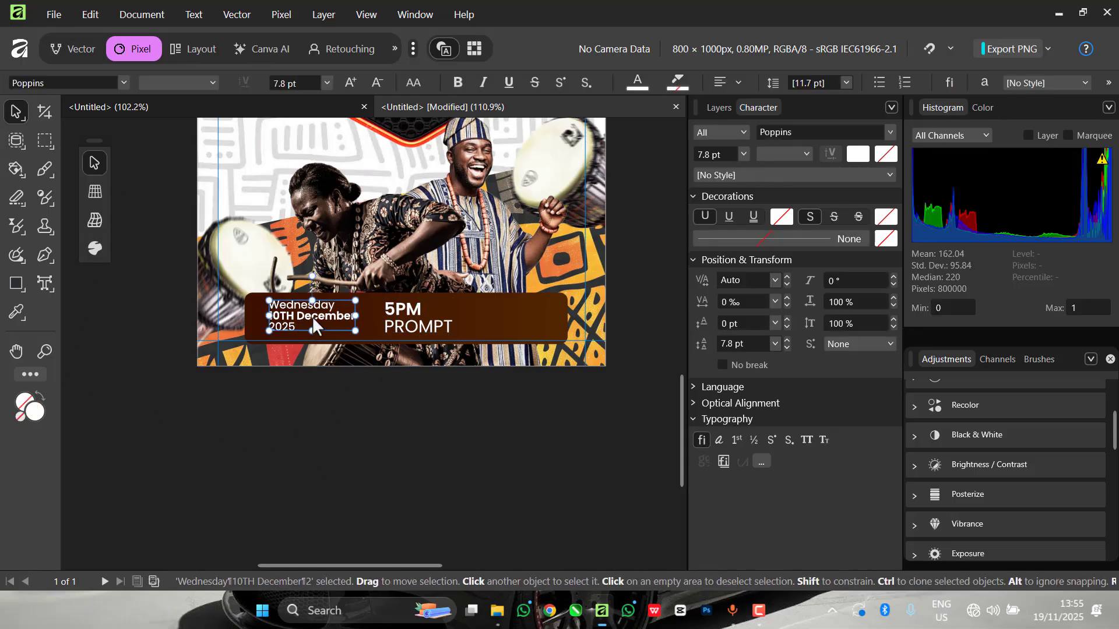
drag(313, 316, 511, 319)
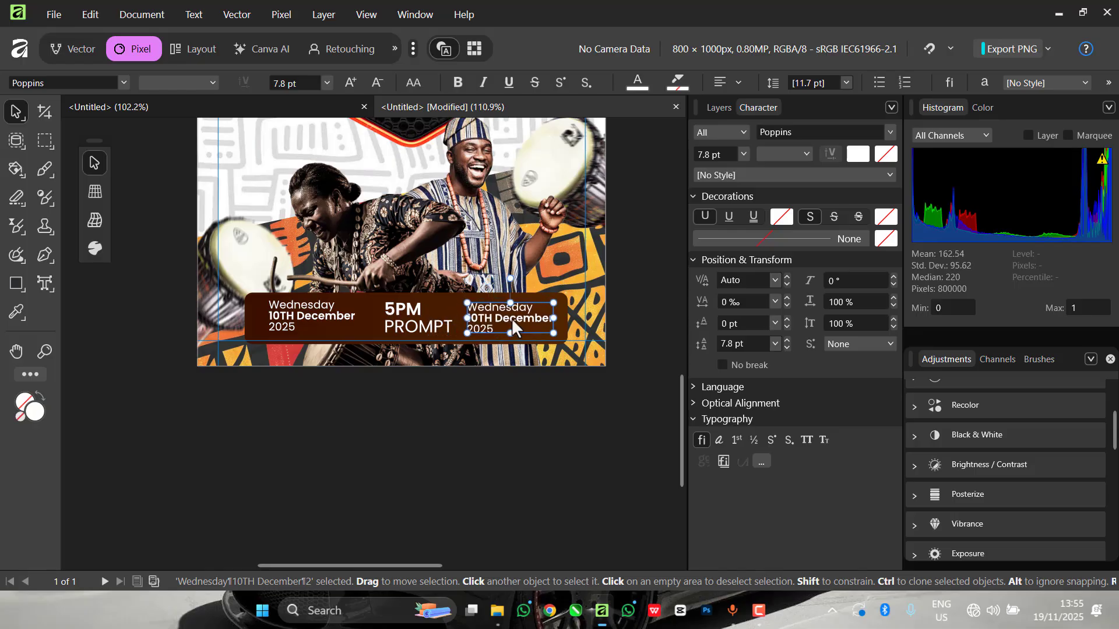
scroll(511, 318, up, 4)
key(t)
scroll(511, 318, down, 3)
click(429, 492)
key(ctrl+a)
scroll(425, 511, up, 2)
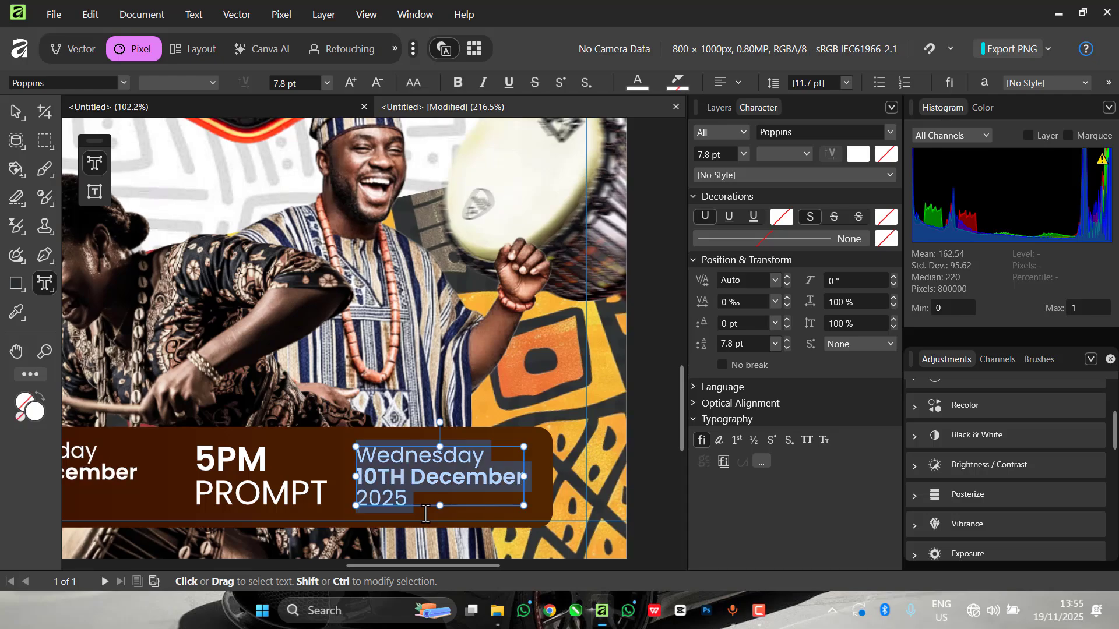
text(Appex)
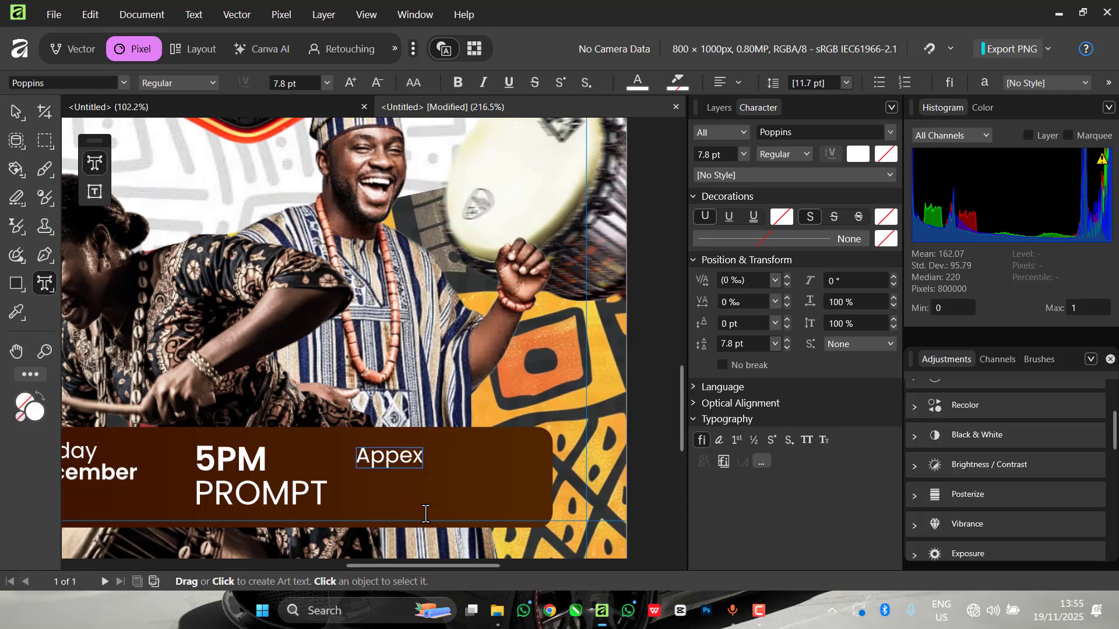
text( Broo)
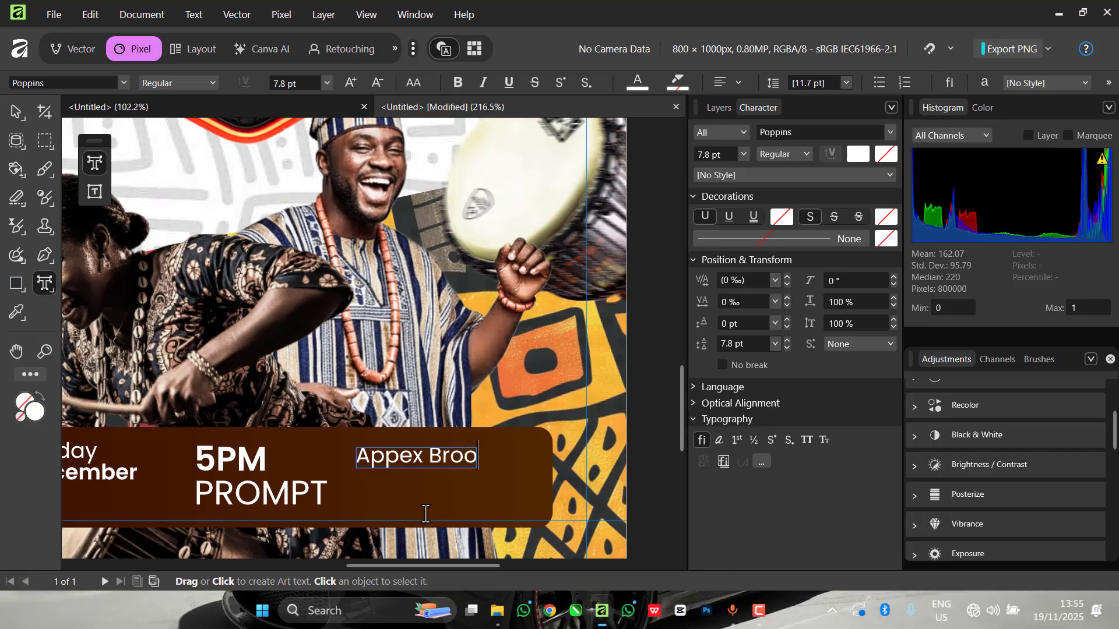
text(ks )
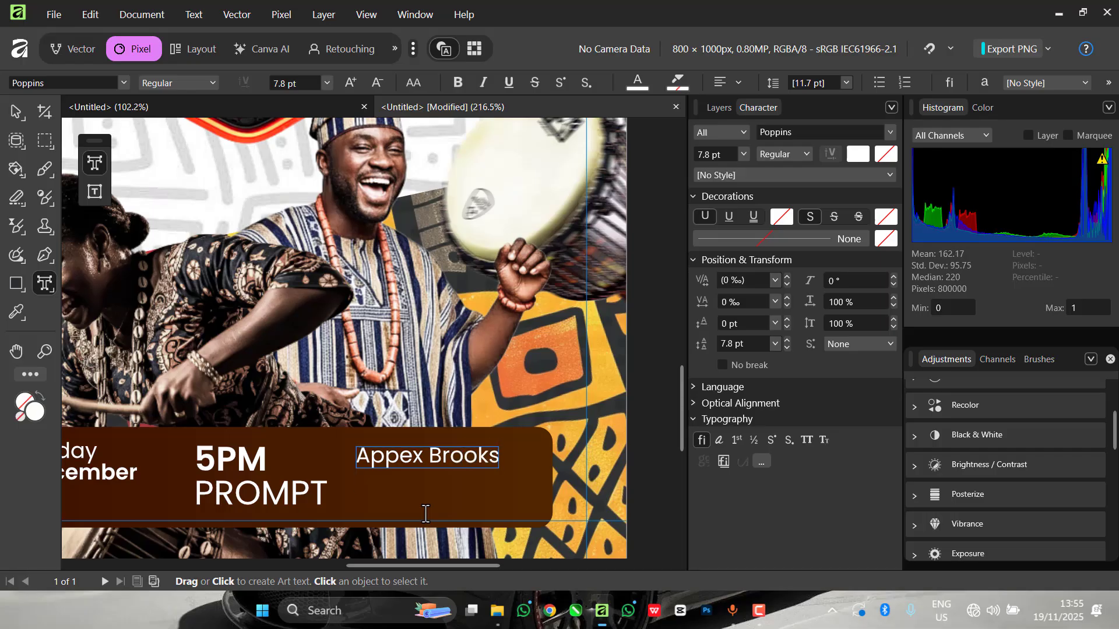
text(Auditorium)
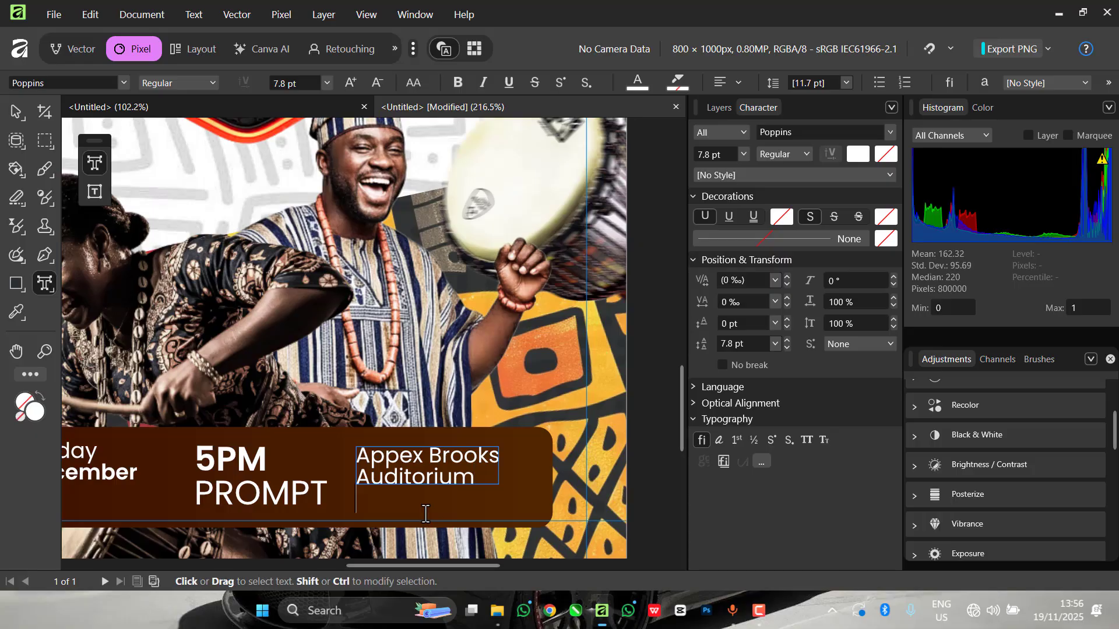
text(Wuse,)
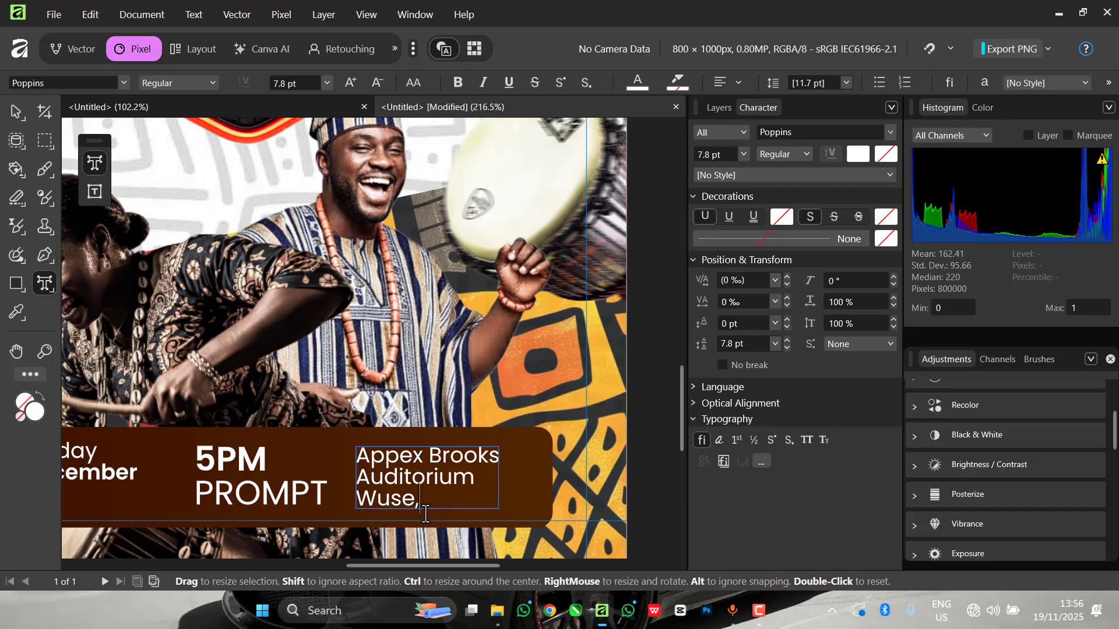
text( Abuja.)
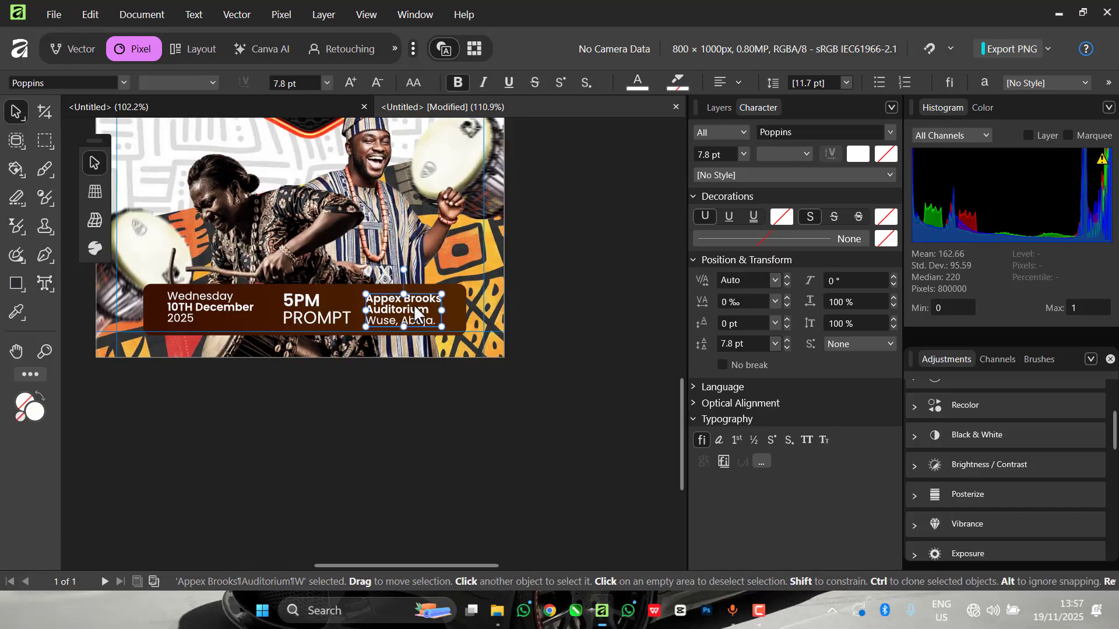
Nudge the venue text on the brown bar to line it up with the date and time texts.
key(Right)
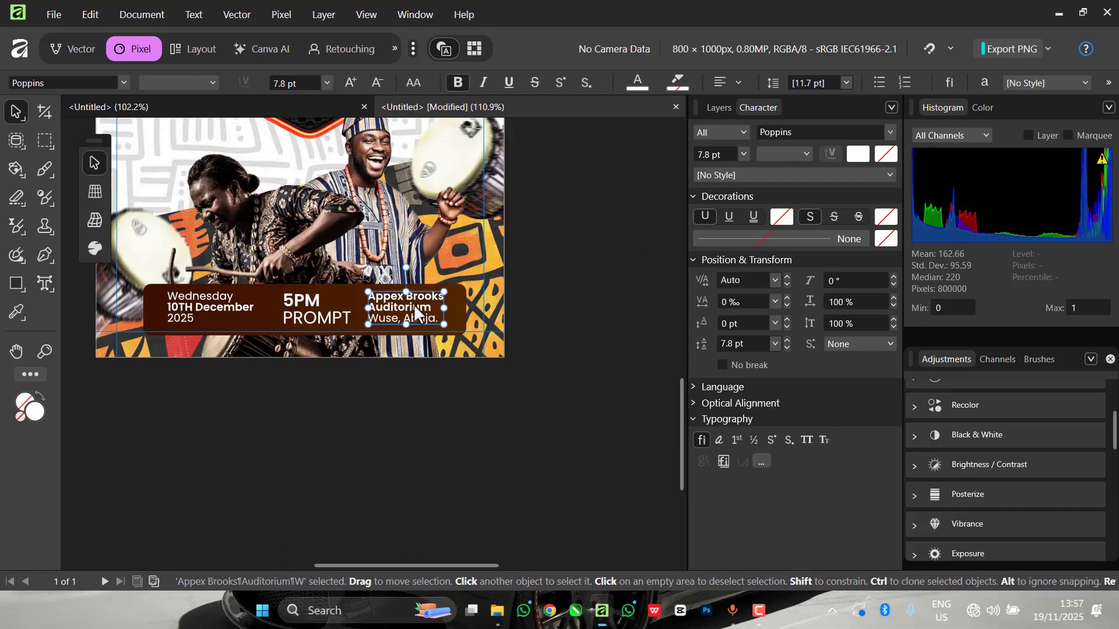
key(Right)
key(Down)
key(Down)
key(Down)
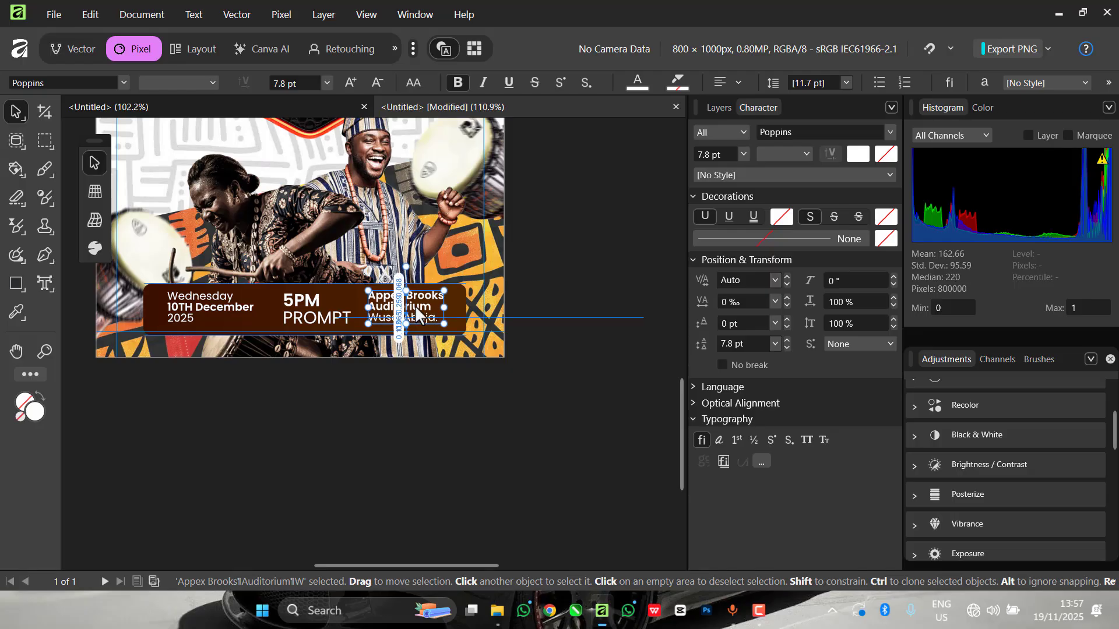
scroll(509, 321, down, 2)
Check the overall poster composition, including the background pattern, the drum images and the title text.
click(499, 338)
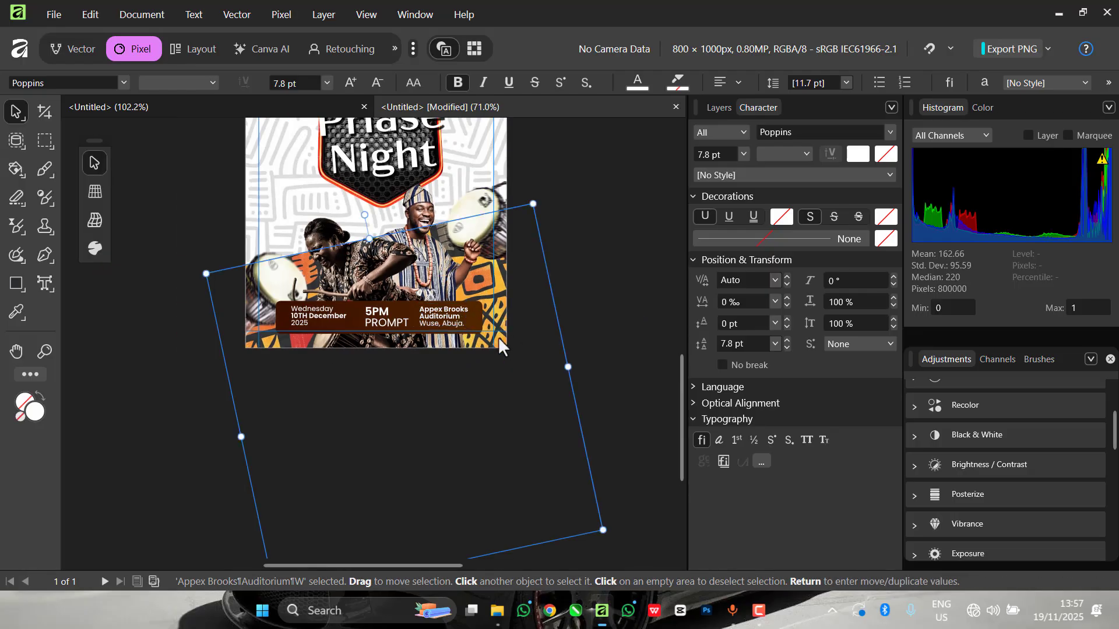
scroll(498, 340, down, 4)
right_click(501, 336)
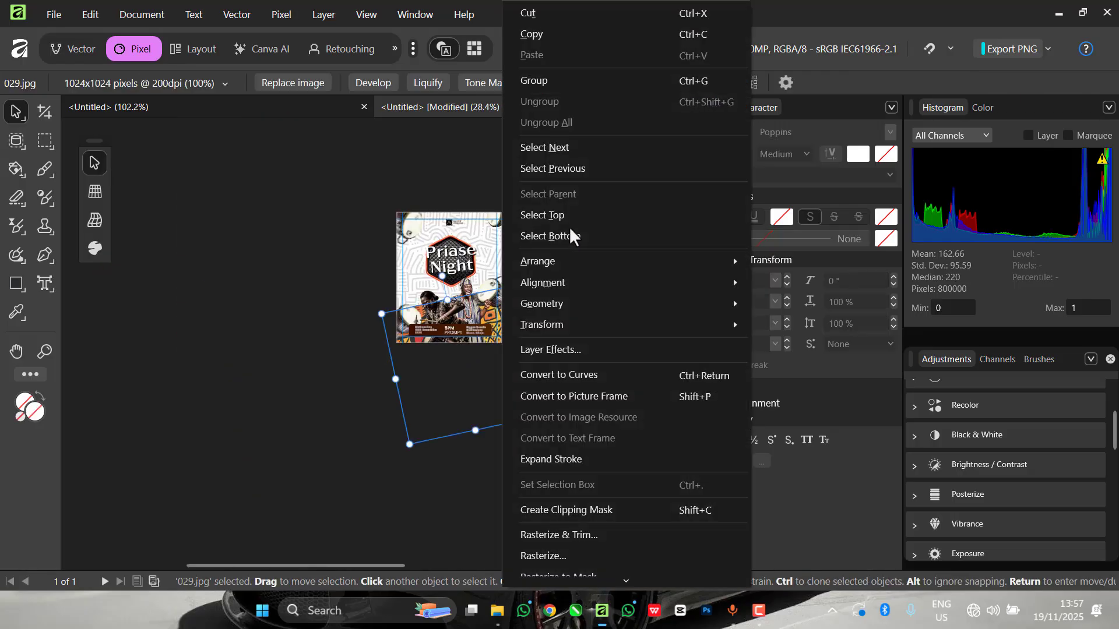
click(418, 197)
scroll(509, 235, up, 4)
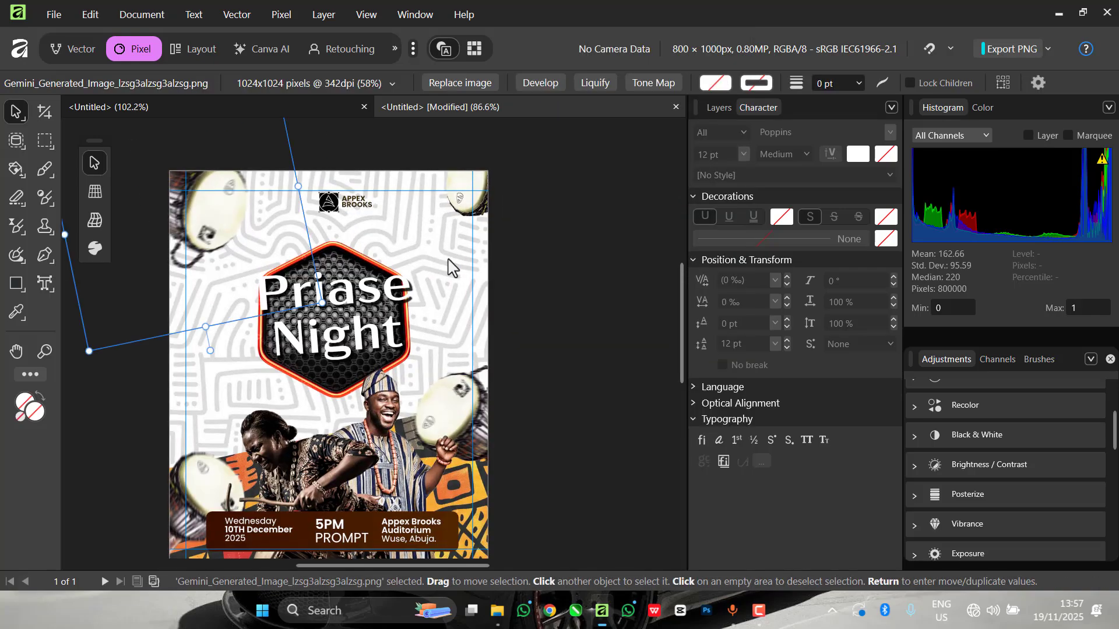
scroll(378, 336, up, 3)
click(376, 341)
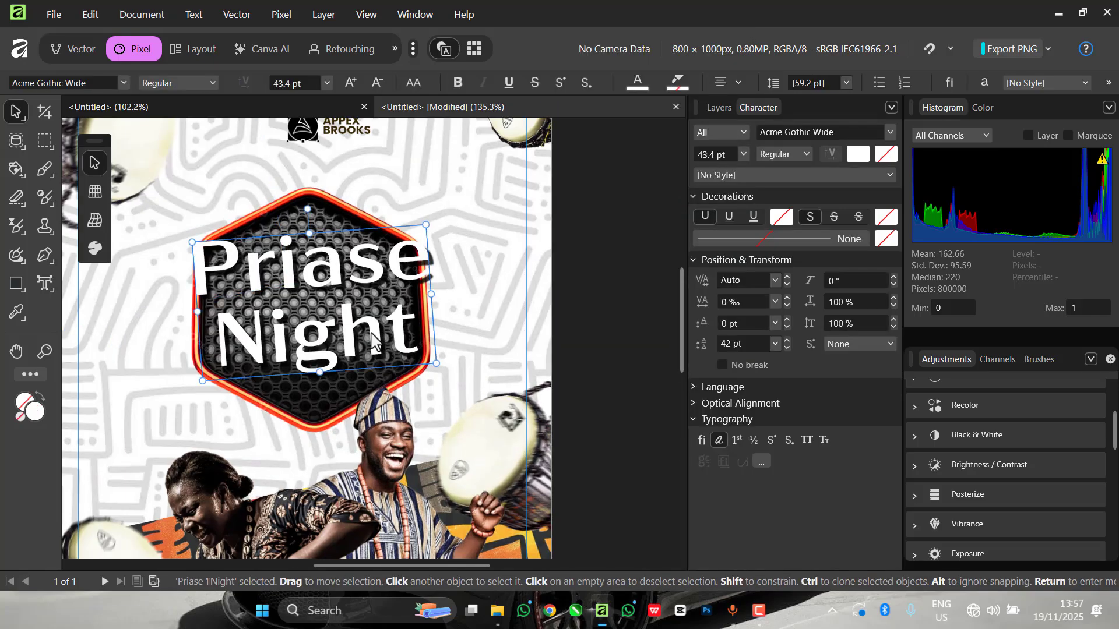
scroll(371, 340, down, 3)
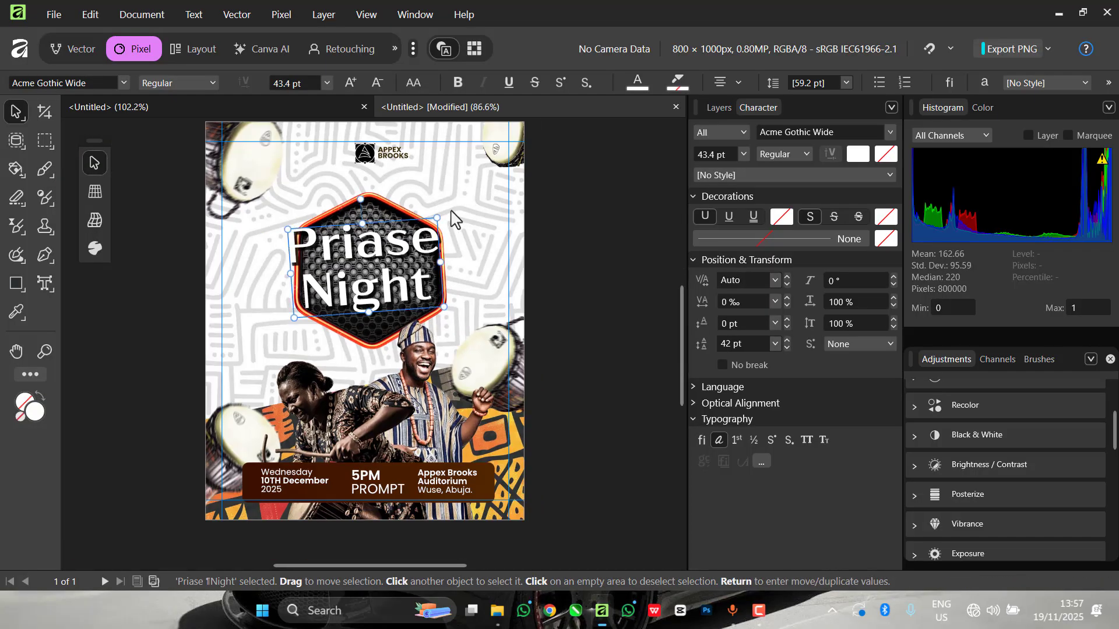
click(420, 233)
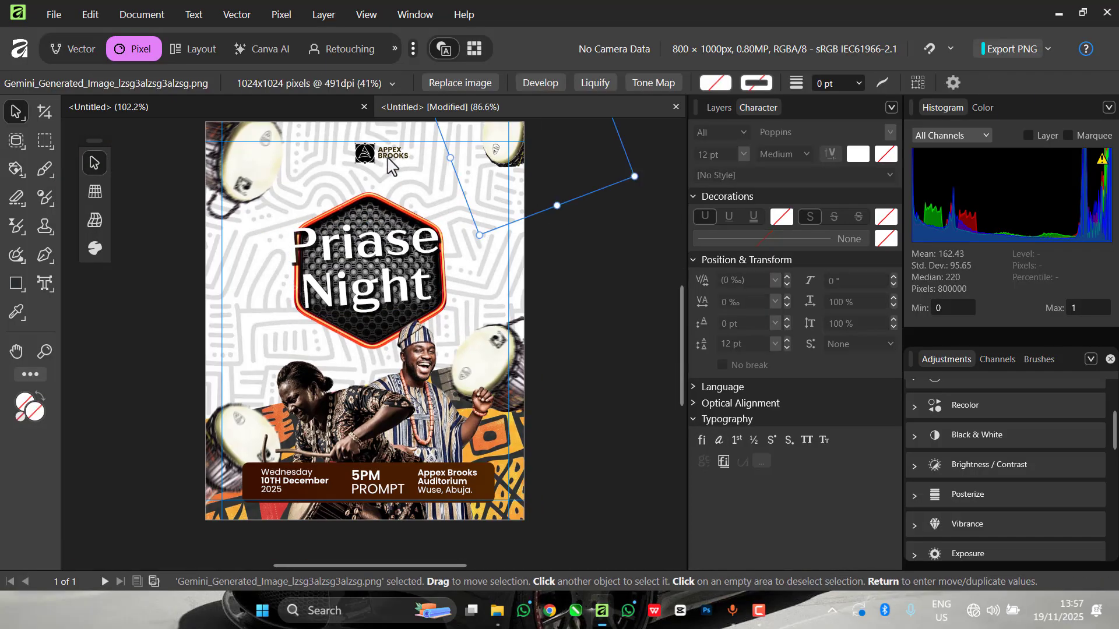
Move the logo mark and the "APPEX BROOKS" text slightly up toward the poster's upper margin guide.
click(366, 153)
scroll(387, 156, up, 1)
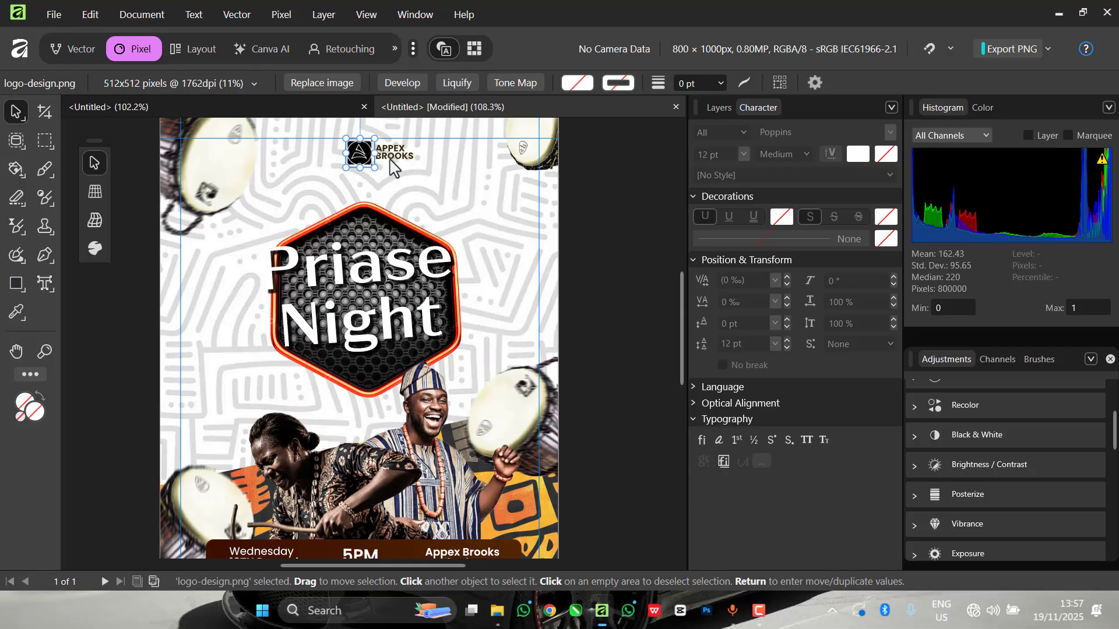
click(389, 159)
scroll(390, 161, down, 1)
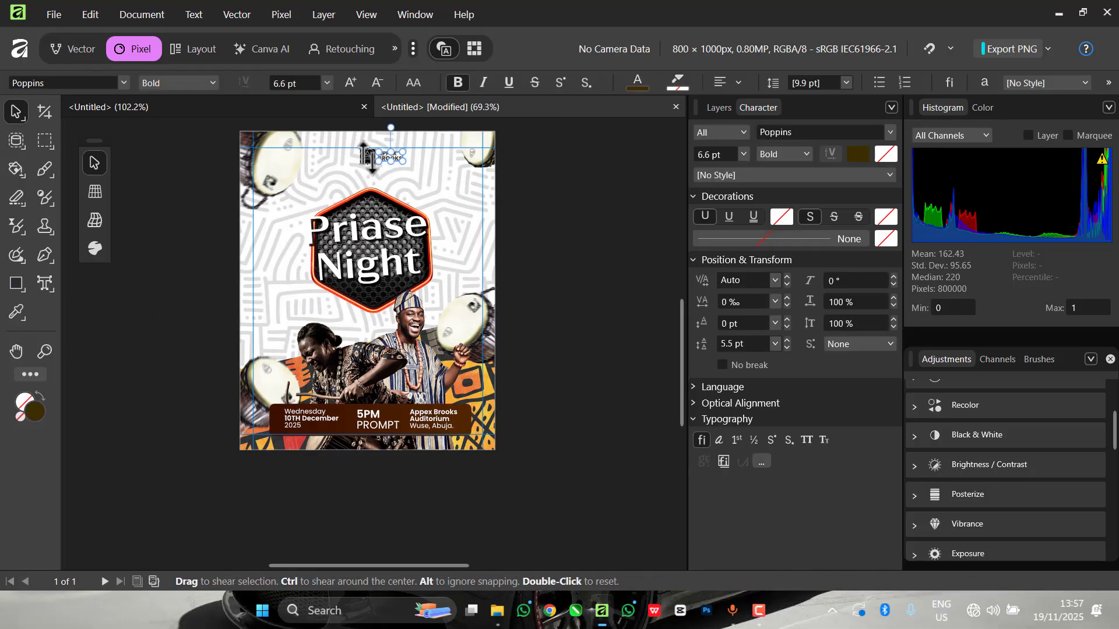
click(367, 156)
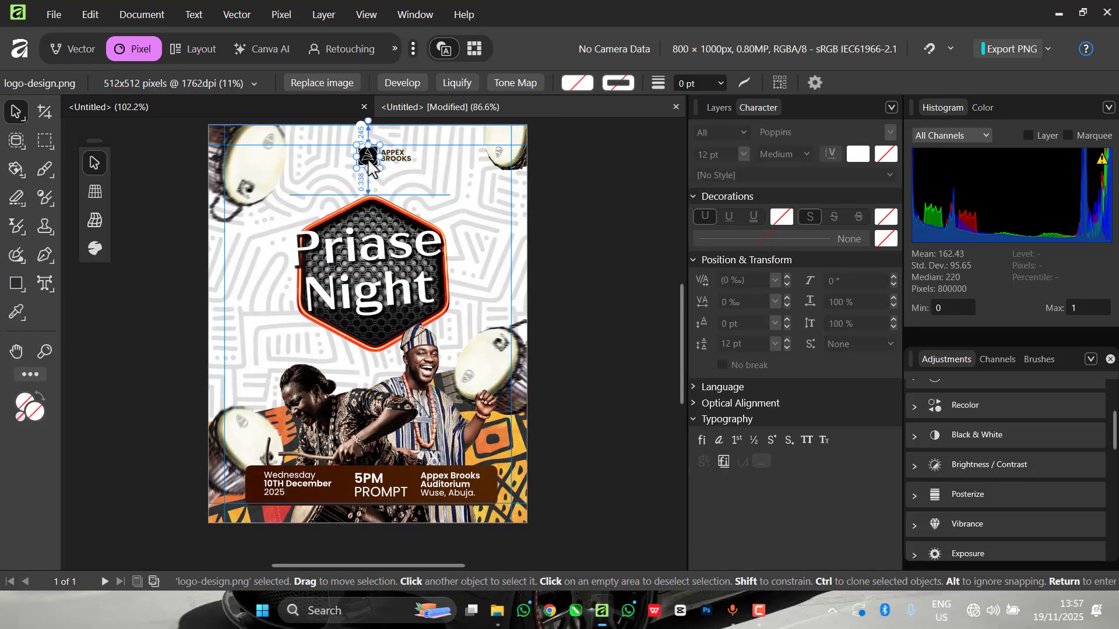
click(398, 158)
drag(396, 156, 396, 156)
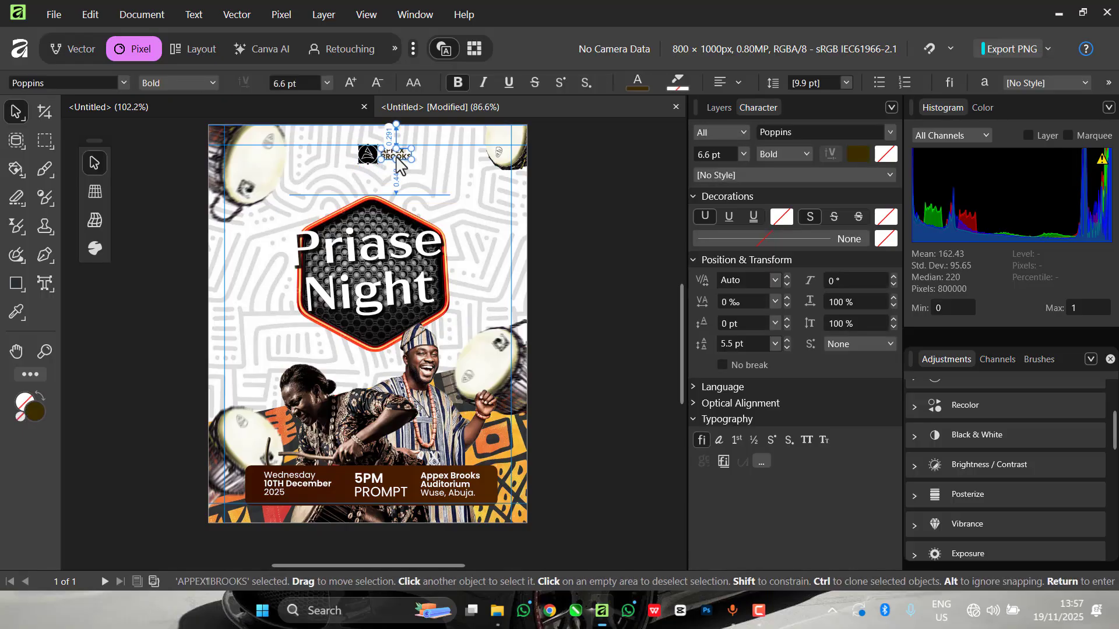
Add the art text "PRESENTS" in Poppins Medium 12 pt between the logo and the hexagon.
ctrl+scroll(363, 194, up, 2)
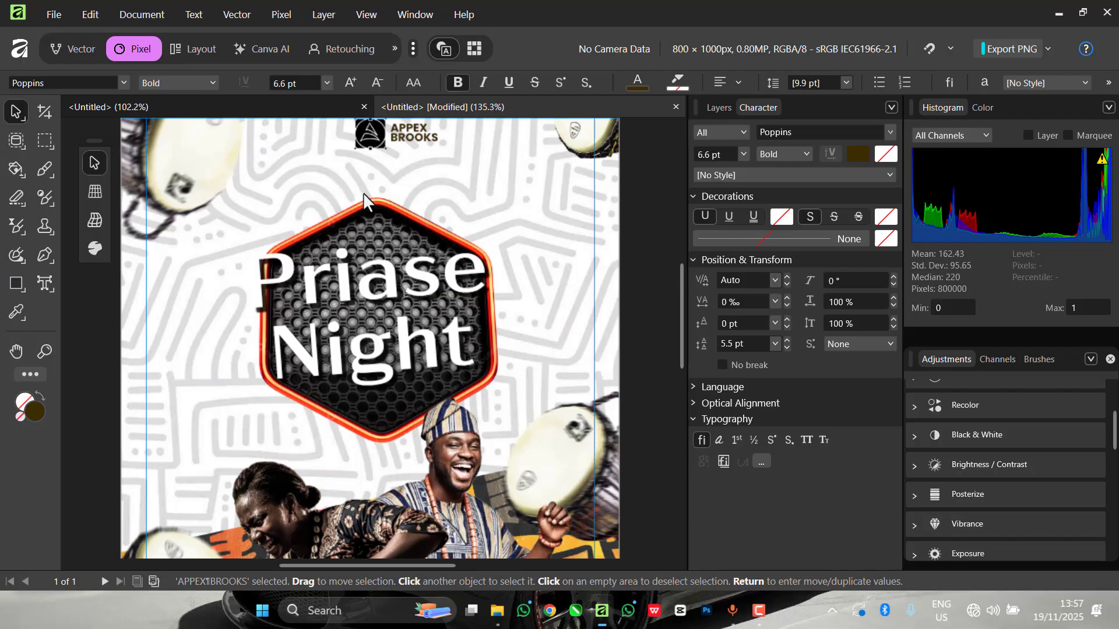
click(379, 211)
ctrl+scroll(406, 225, down, 2)
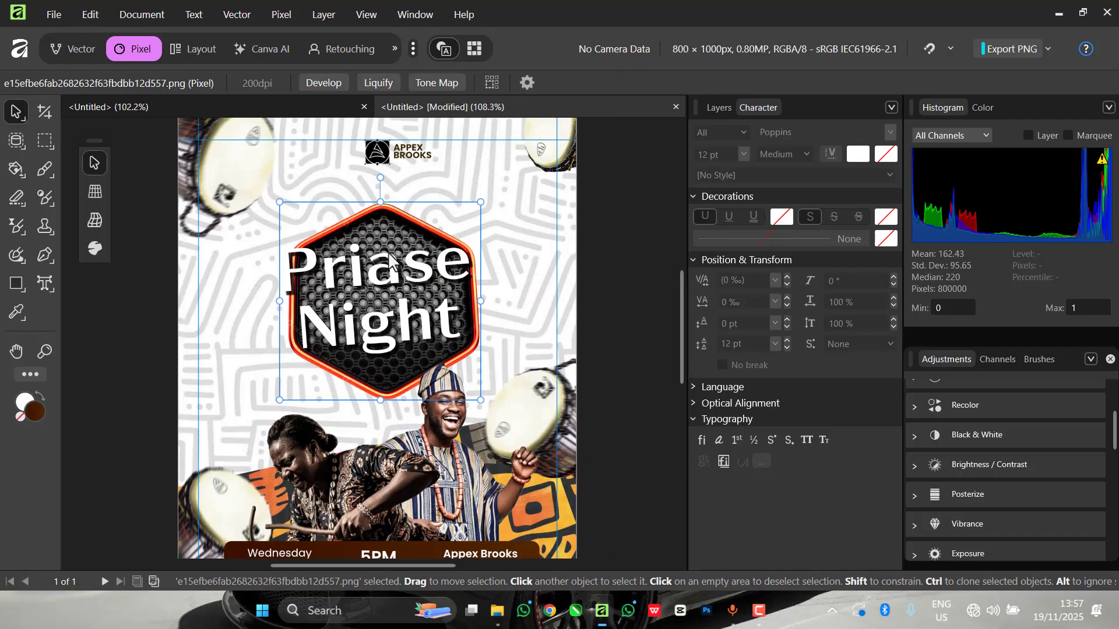
ctrl+scroll(389, 260, up, 2)
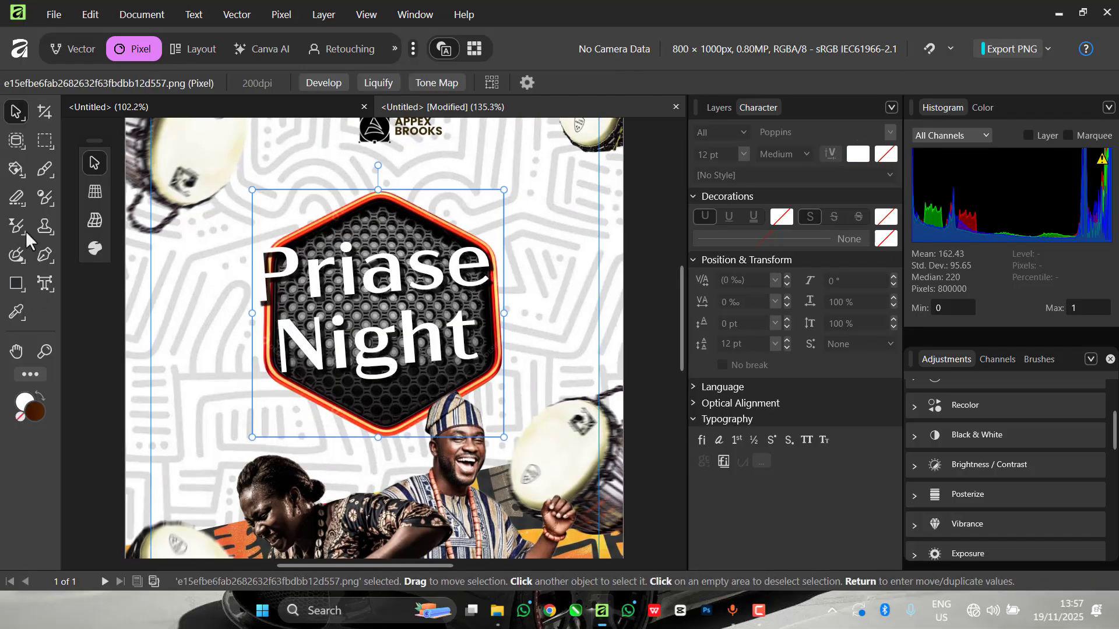
click(44, 283)
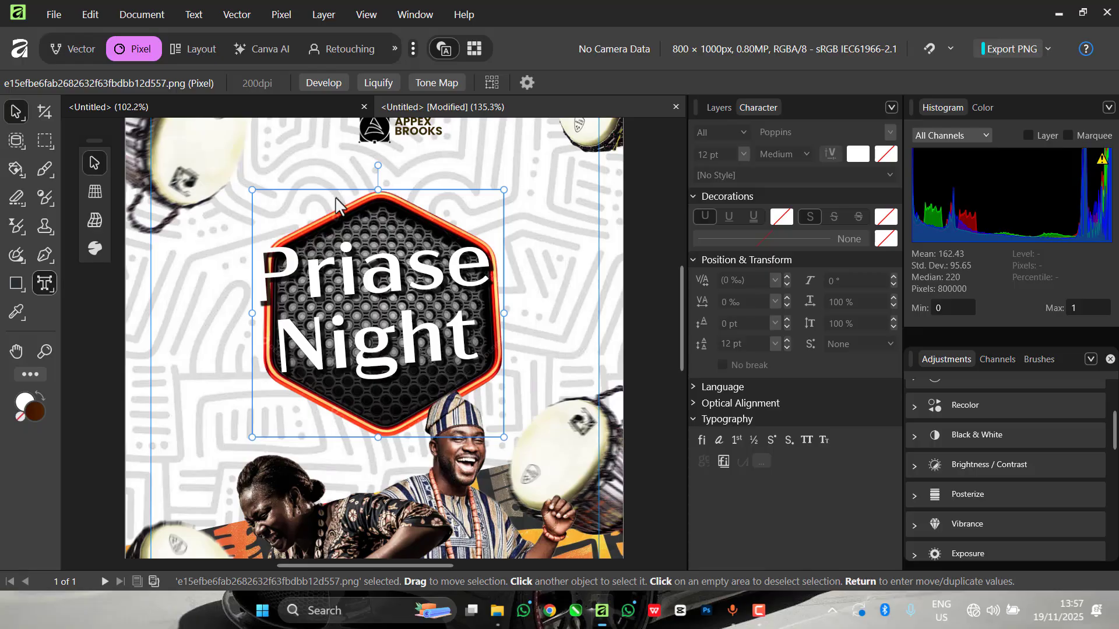
click(302, 169)
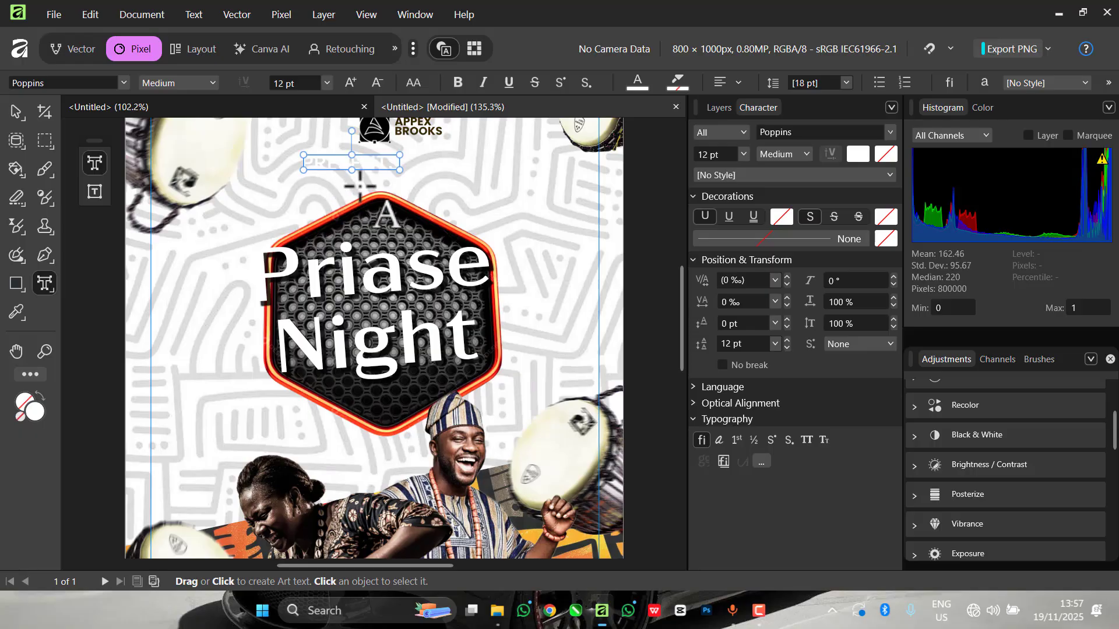
key(Escape)
Recolor the "PRESENTS" text dark red-brown (RGB 82, 15, 0) and set its tracking to 25 ‰.
drag(397, 162, 300, 168)
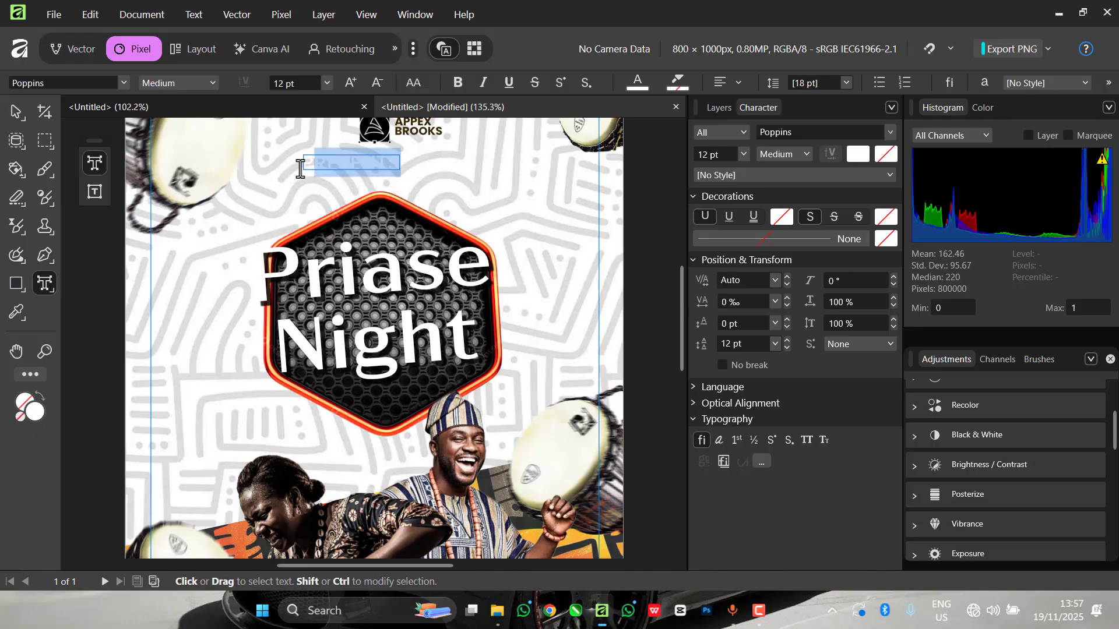
click(635, 86)
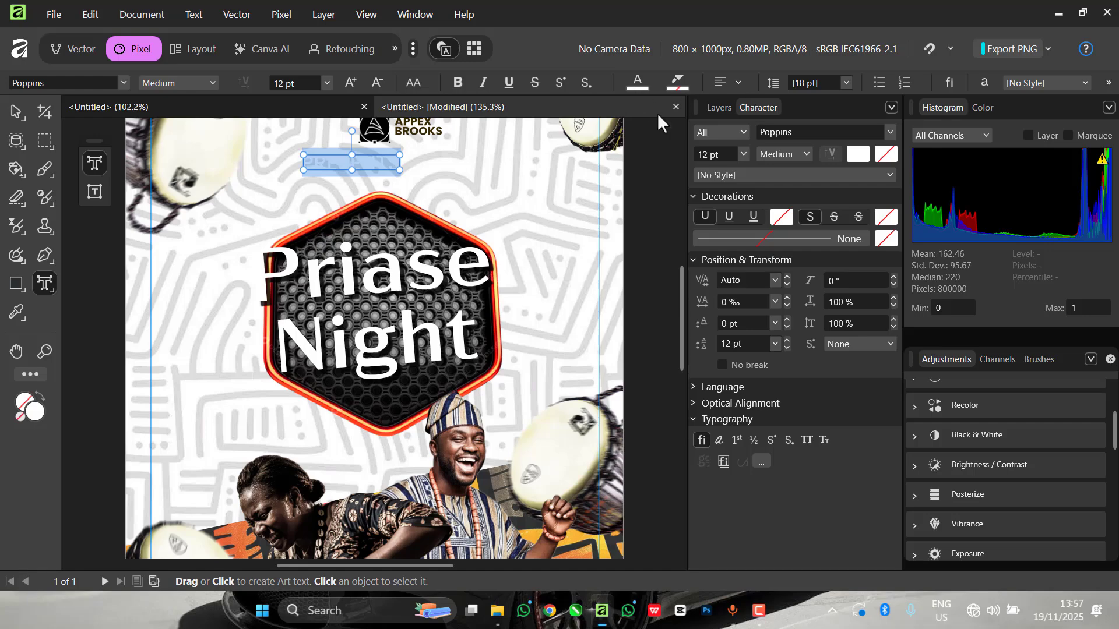
click(523, 250)
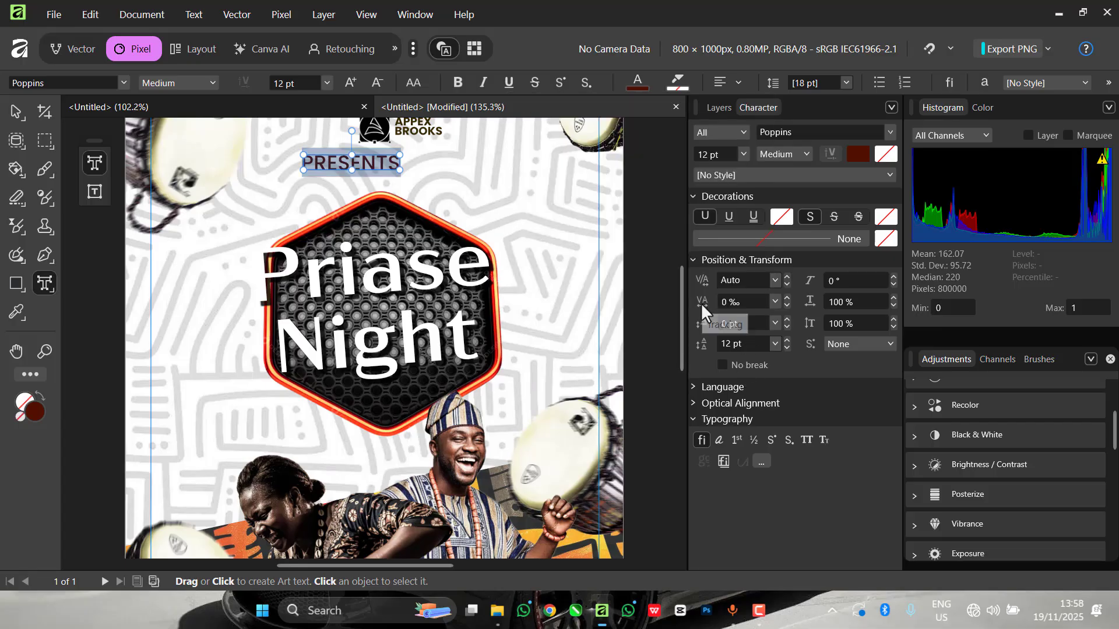
click(775, 300)
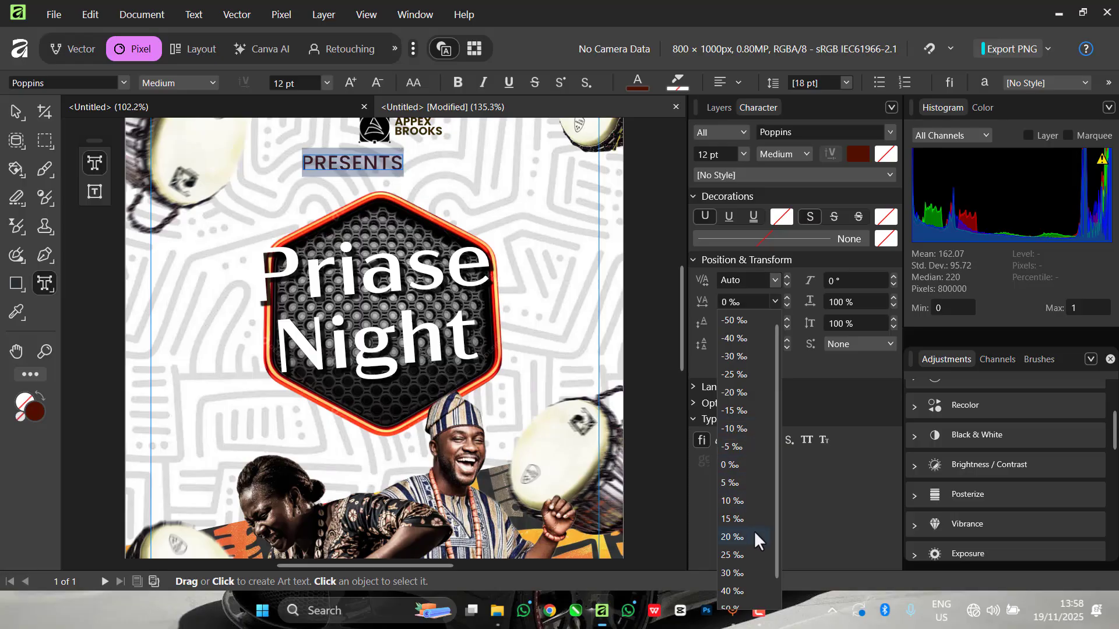
click(750, 550)
key(ctrl+z)
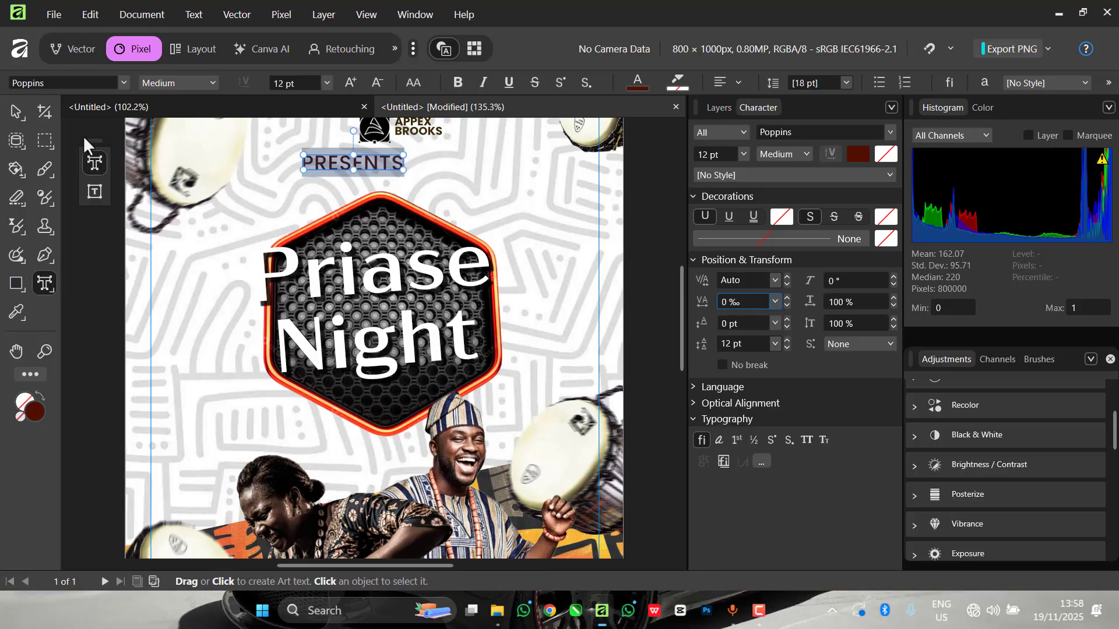
Shrink the "PRESENTS" text to about 7.5 pt, center it above the hexagon and tilt it slightly counter-clockwise to match the title.
click(15, 112)
drag(403, 155, 415, 178)
scroll(415, 178, down, 6)
scroll(415, 178, up, 6)
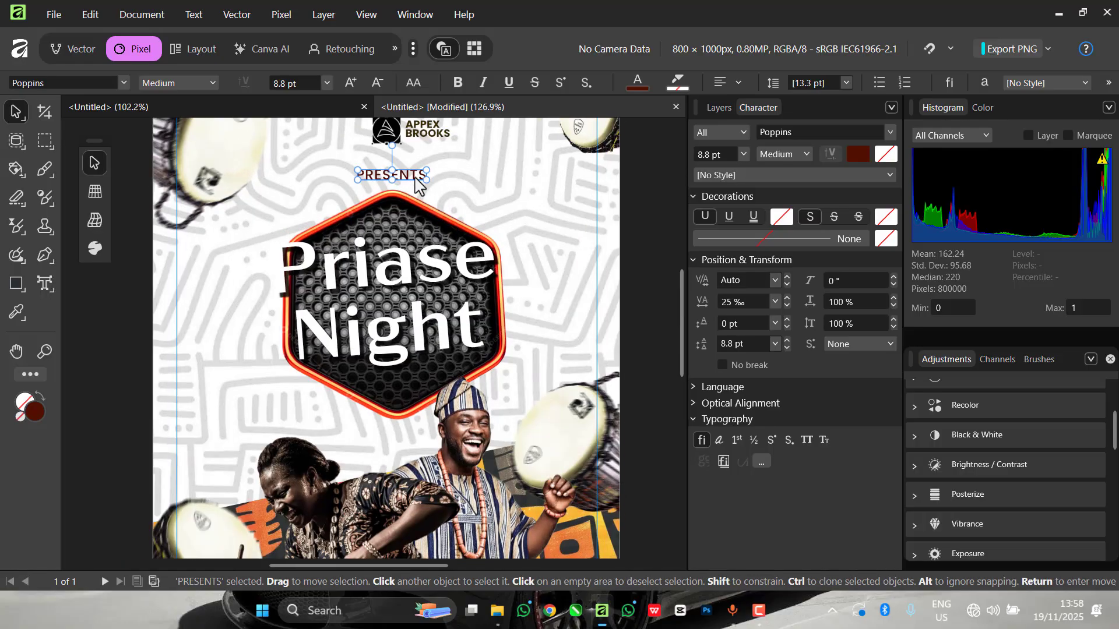
drag(425, 182, 397, 177)
scroll(407, 177, up, 1)
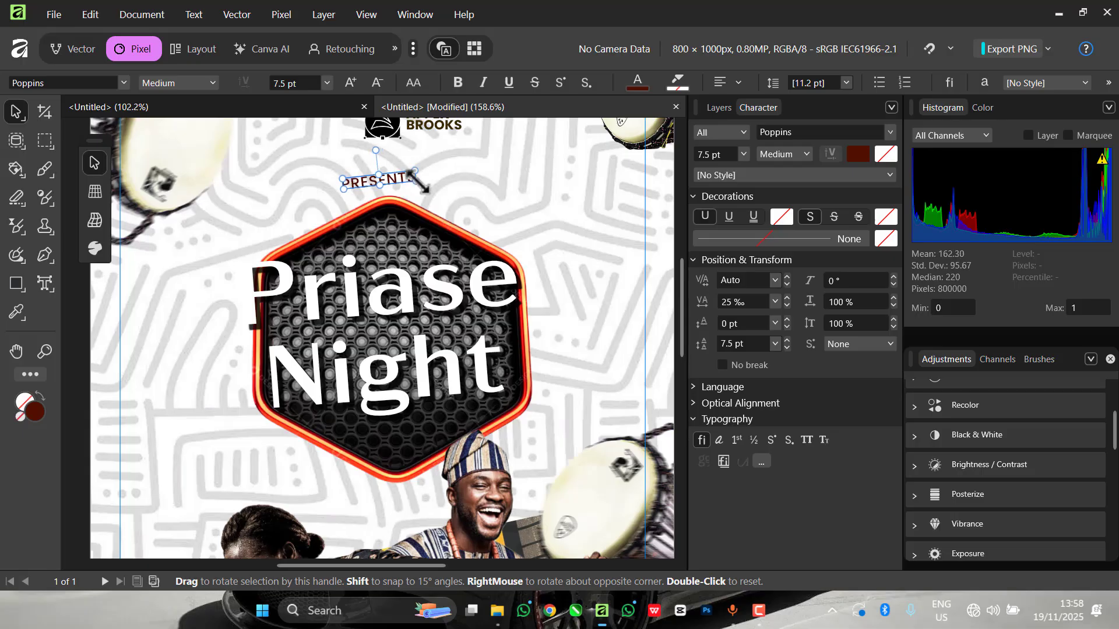
scroll(420, 251, down, 3)
click(409, 188)
scroll(410, 189, up, 3)
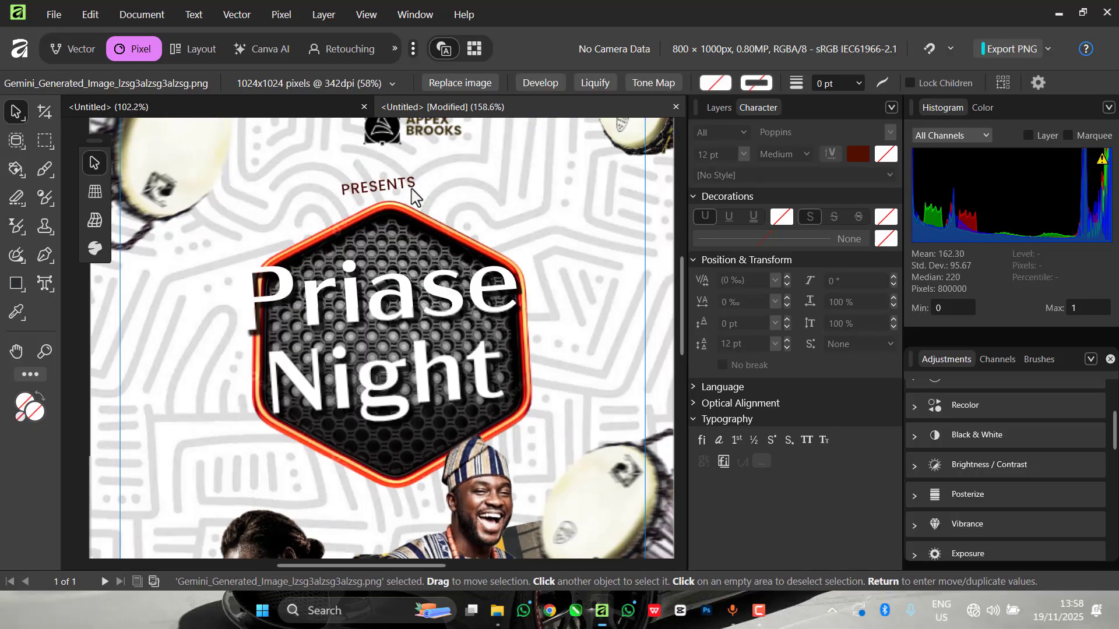
scroll(410, 187, down, 4)
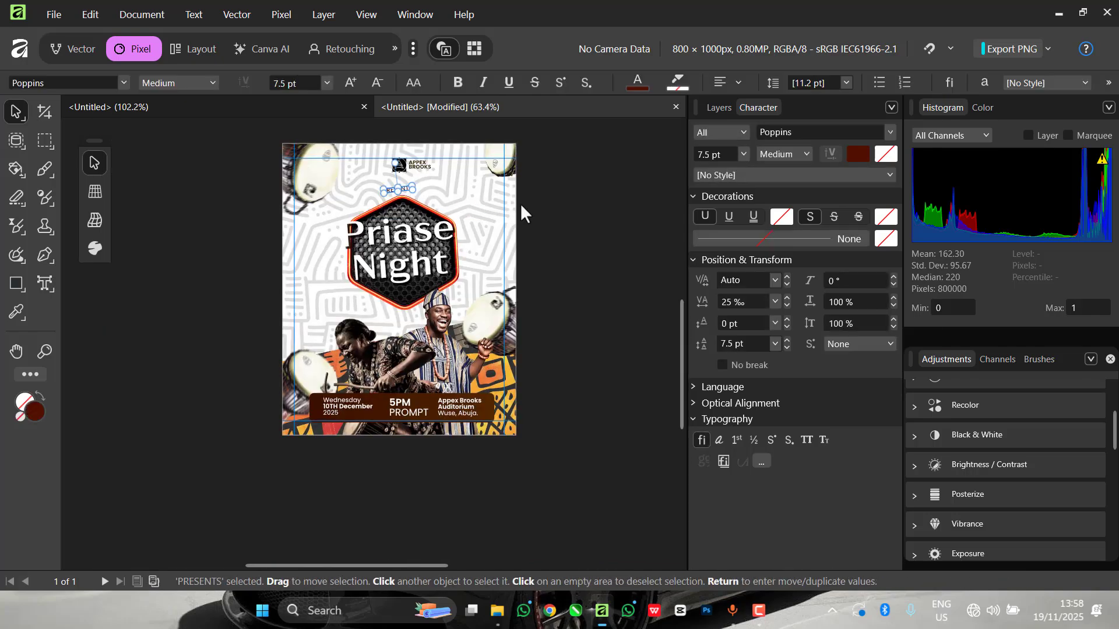
click(552, 218)
Shift the hexagon image slightly down, away from the "PRESENTS" text.
scroll(437, 221, up, 2)
click(409, 211)
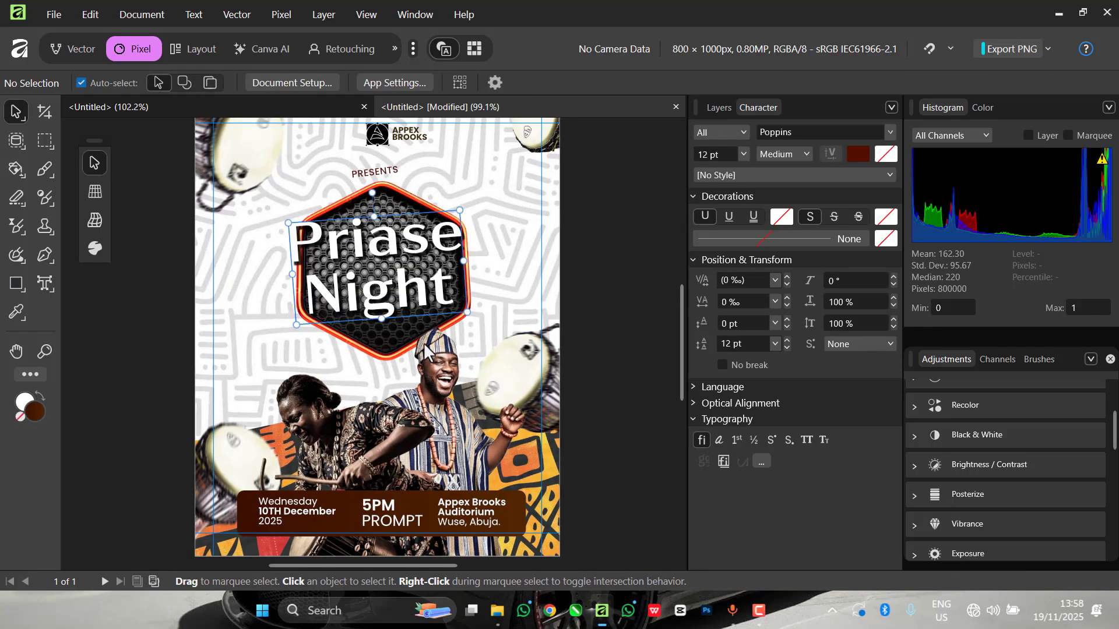
drag(396, 358, 398, 366)
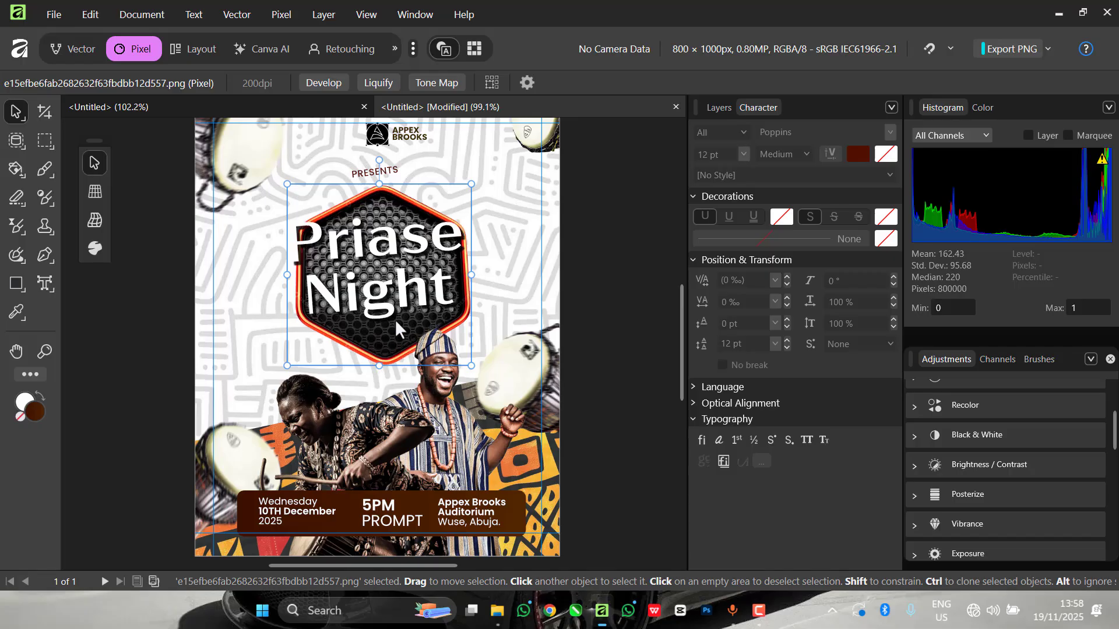
drag(405, 306, 403, 306)
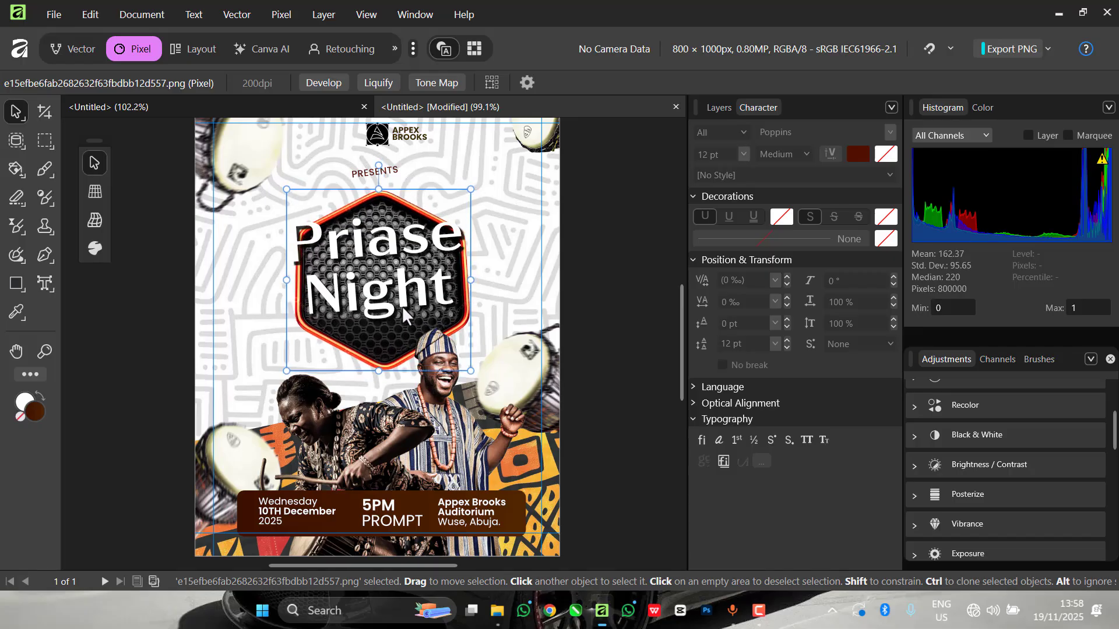
Move the "Priase Night" title slightly right and down to center it on the hexagon.
click(404, 295)
key(t)
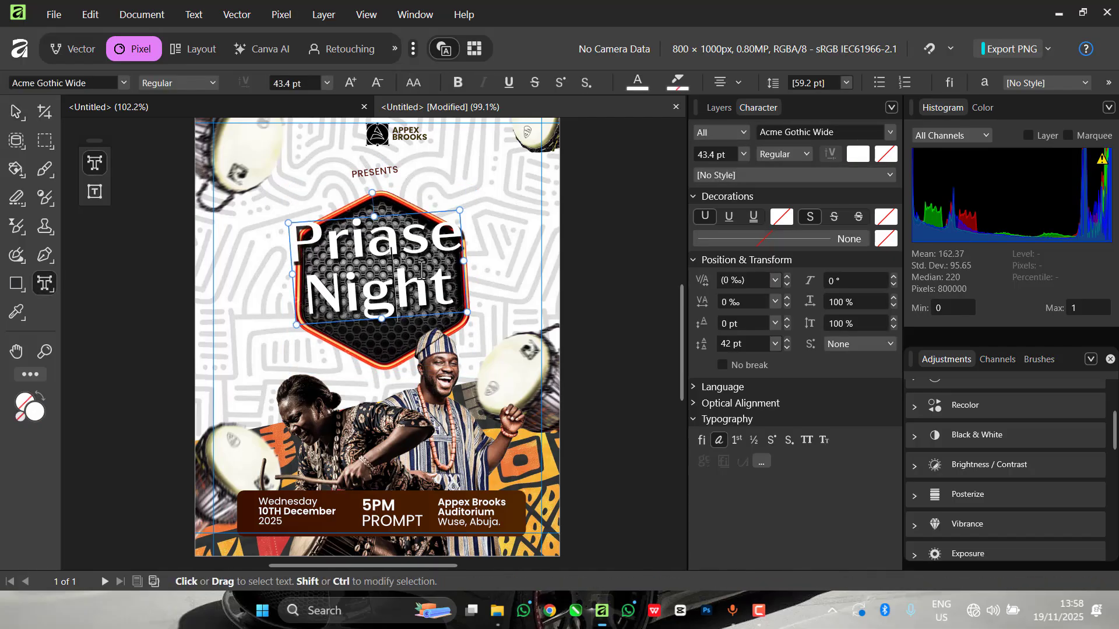
click(22, 117)
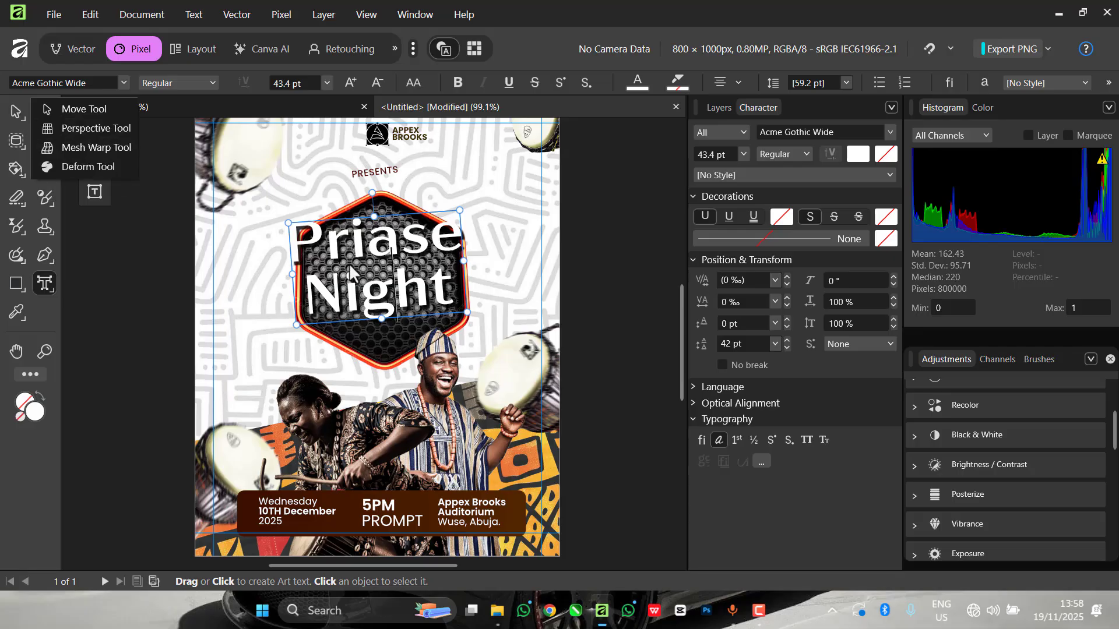
click(356, 245)
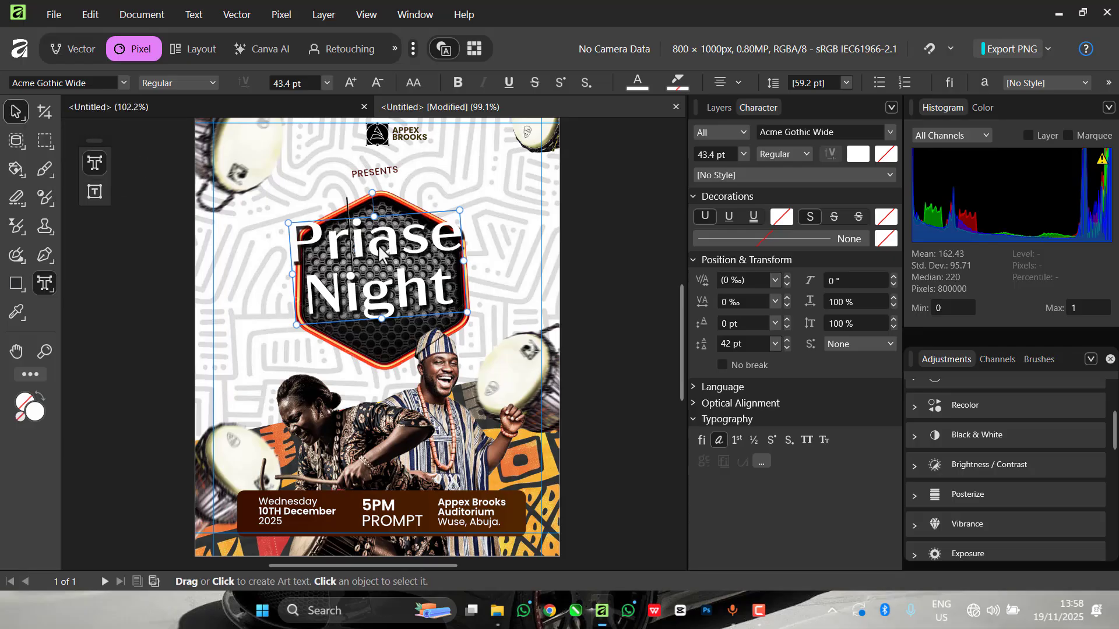
key(Escape)
drag(356, 241, 362, 248)
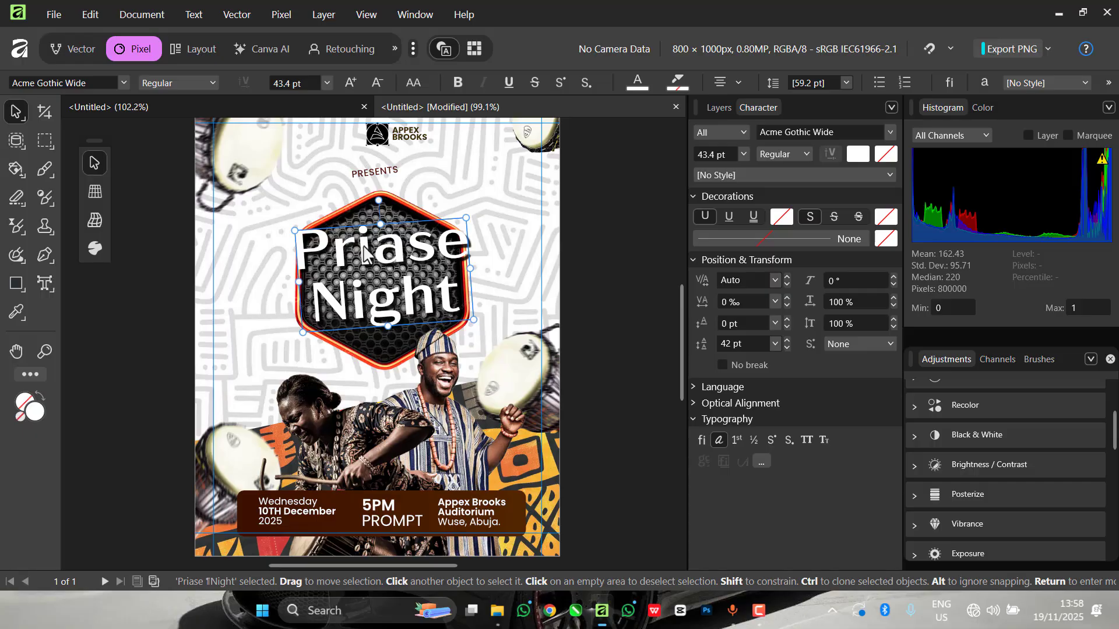
Draw a narrow brown rectangle over the "PRESENTS" text above the hexagon.
scroll(367, 187, up, 5)
click(383, 170)
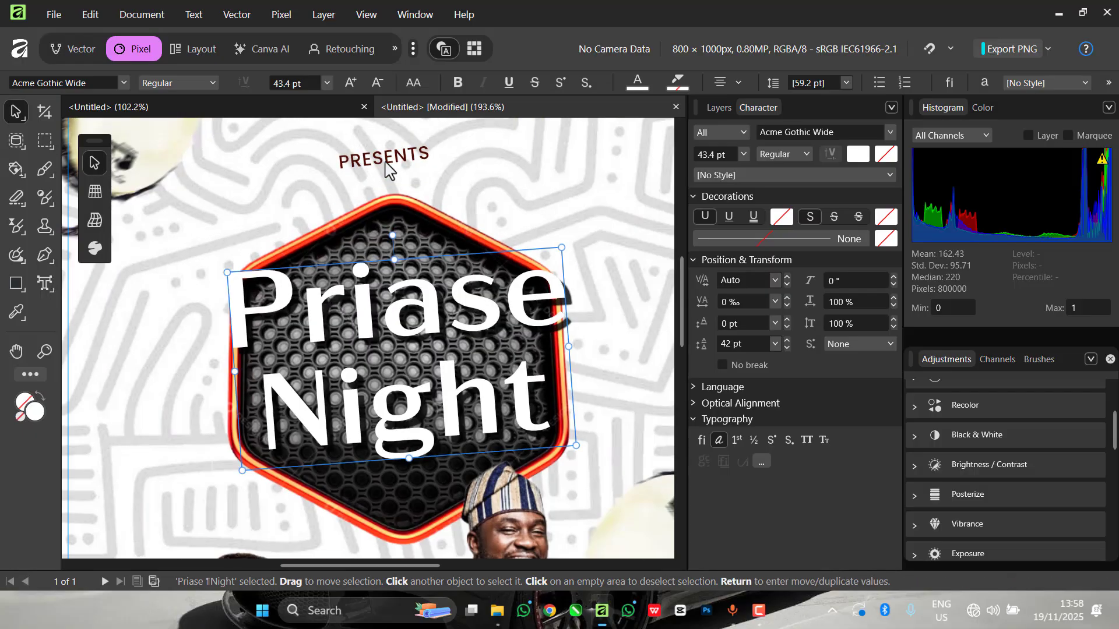
click(18, 283)
scroll(142, 286, down, 3)
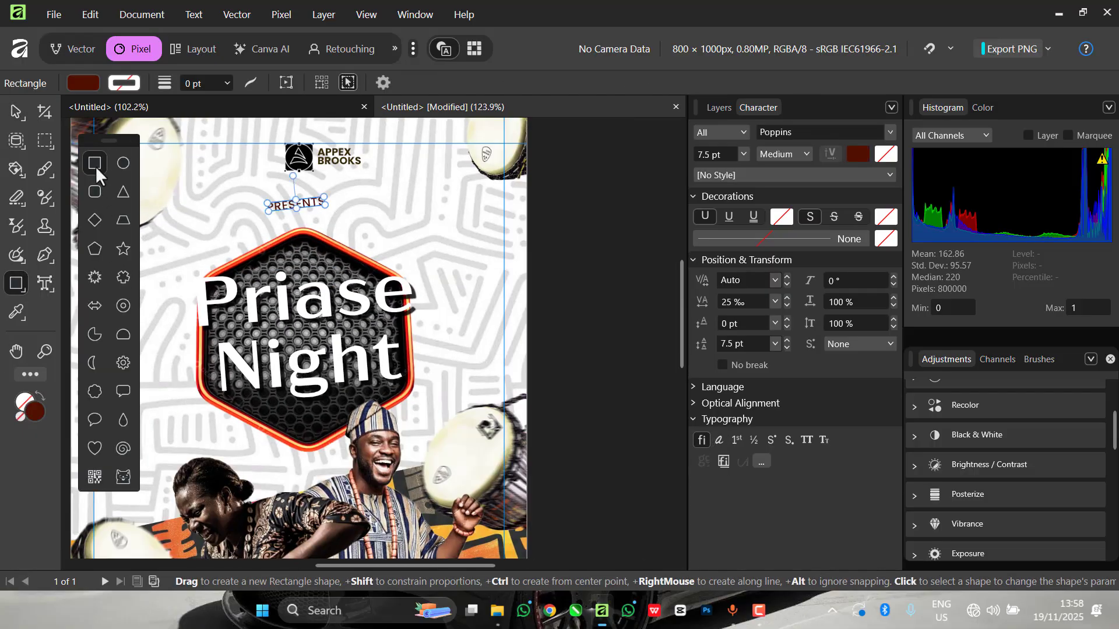
scroll(233, 187, up, 2)
scroll(274, 209, up, 2)
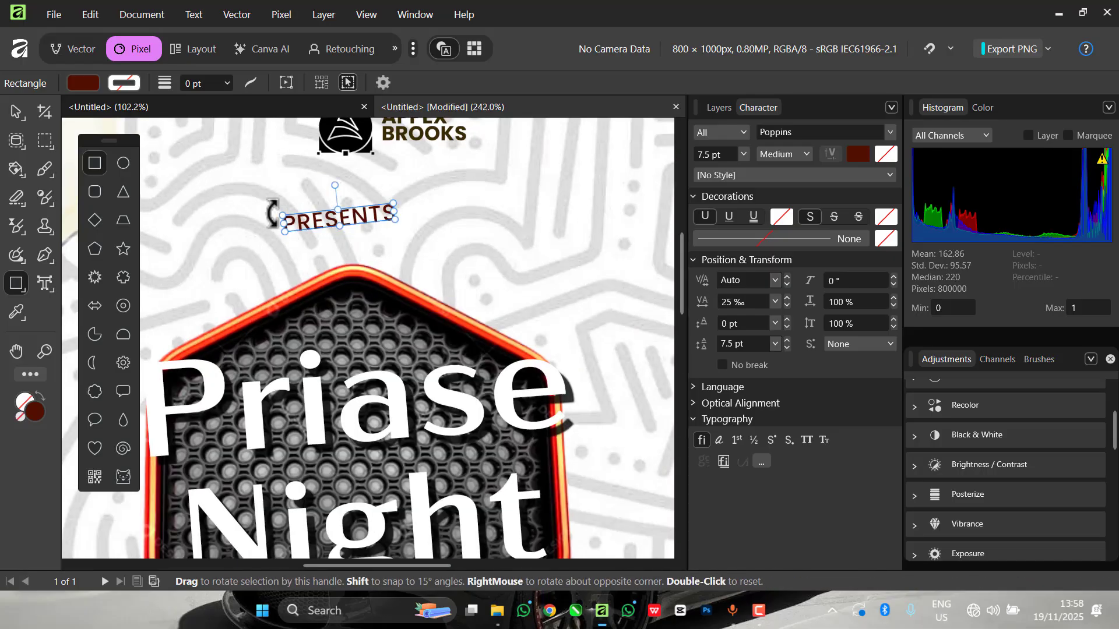
mouse_move(246, 200)
mouse_down()
mouse_move(398, 231)
mouse_move(369, 221)
mouse_up()
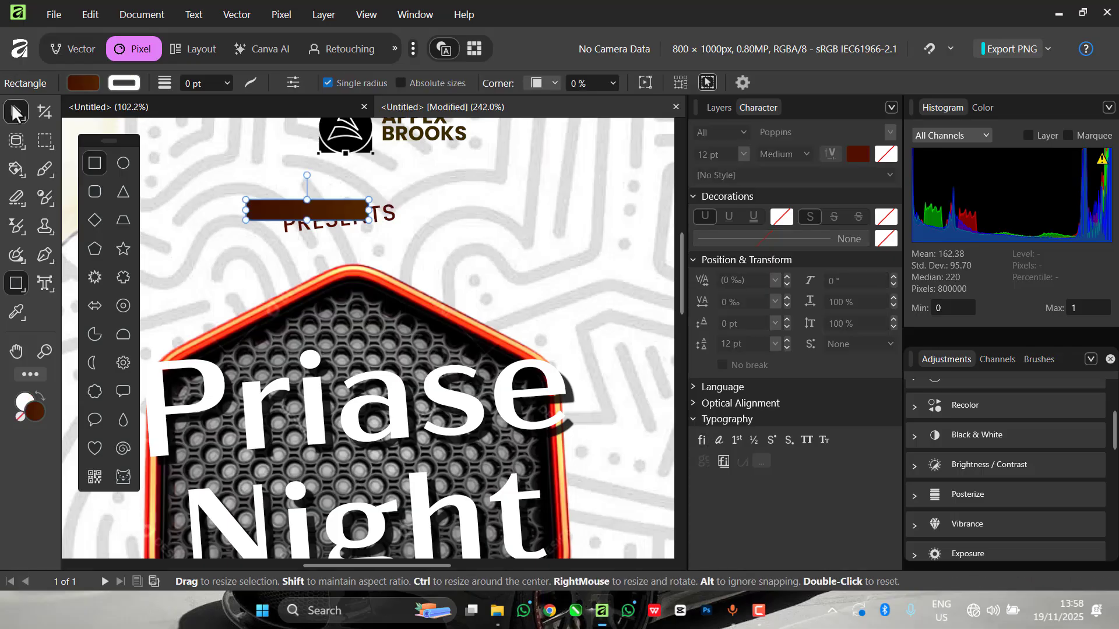
click(16, 113)
key(ctrl+0)
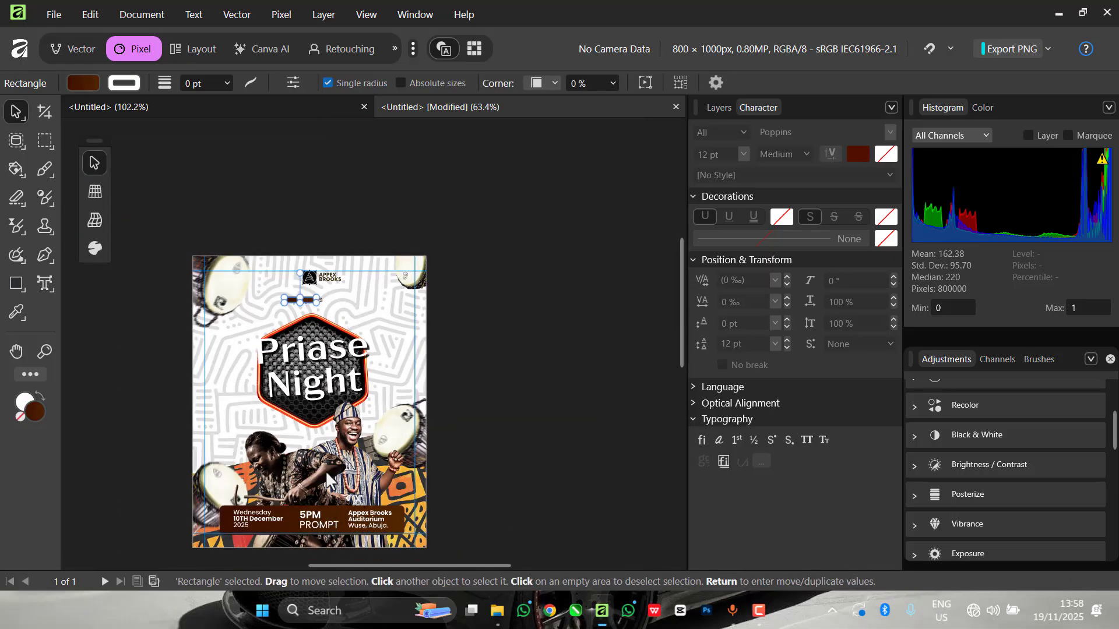
Center the brown rectangle over the "PRESENTS" text, tilt it to the text's angle and enlarge it to cover the word.
scroll(295, 259, up, 10)
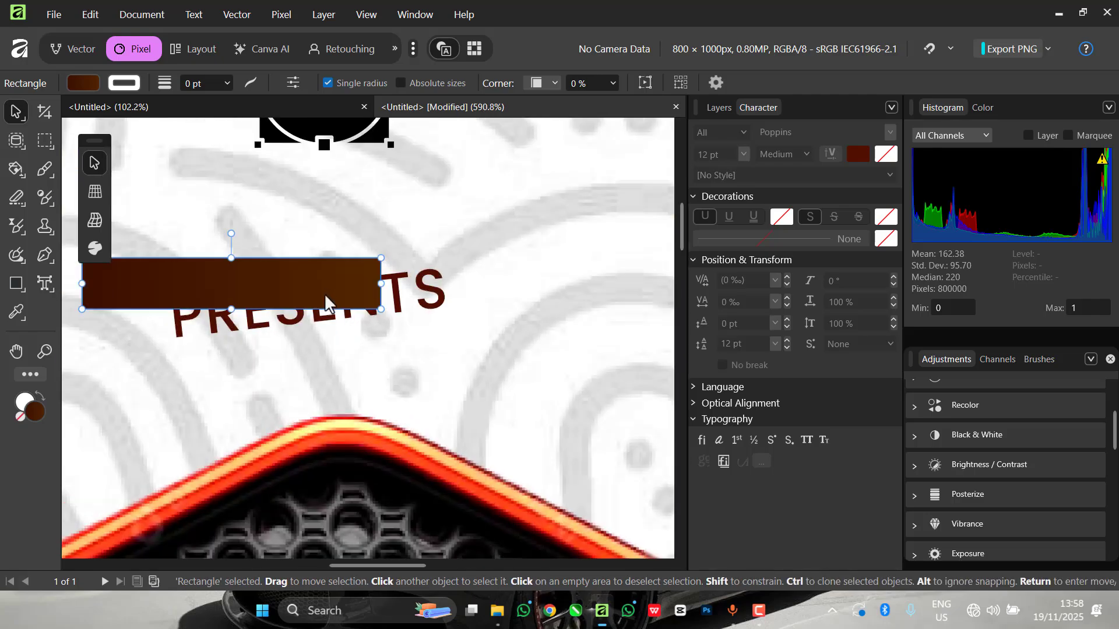
drag(325, 297, 375, 327)
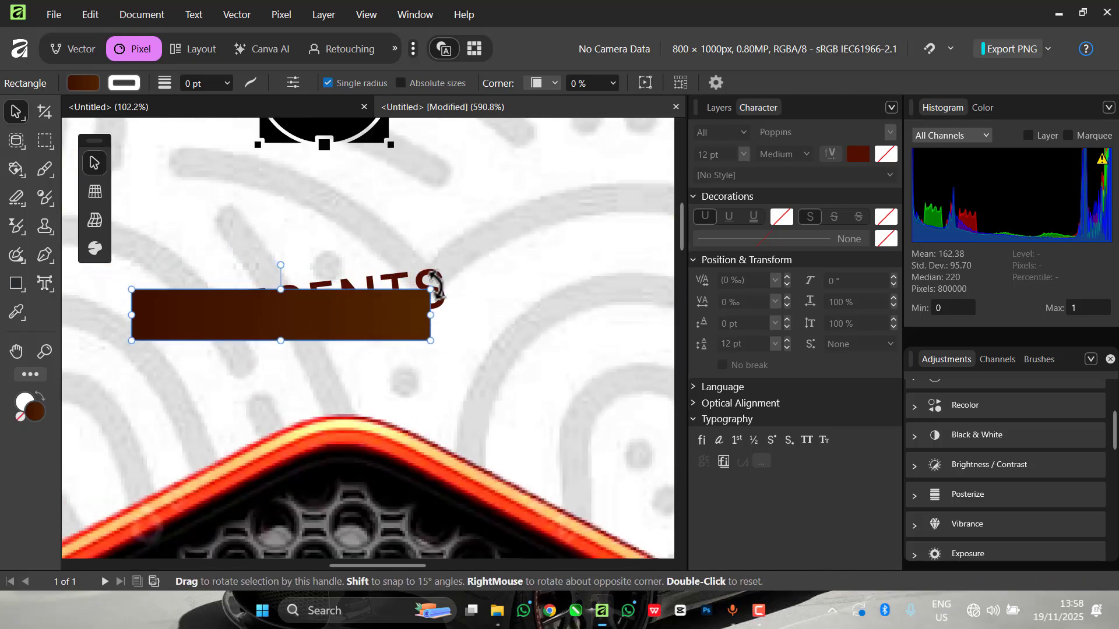
mouse_move(435, 286)
mouse_down()
mouse_move(455, 259)
mouse_move(417, 276)
mouse_up()
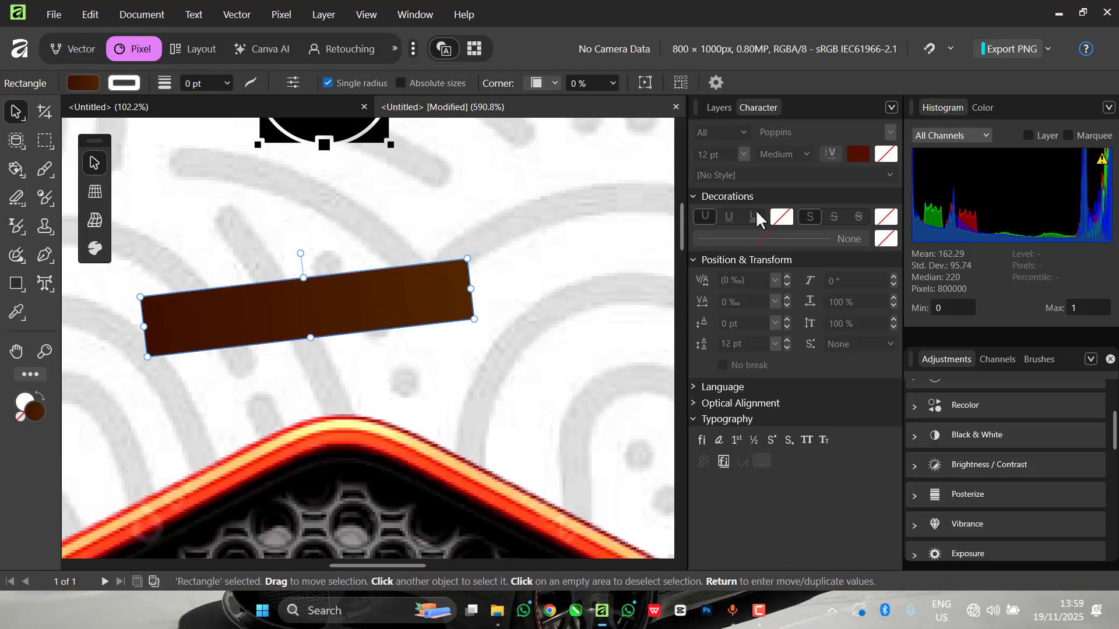
Place the brown rectangle behind the "PRESENTS" text and recolor the text white (RGB 255, 255, 255).
click(719, 108)
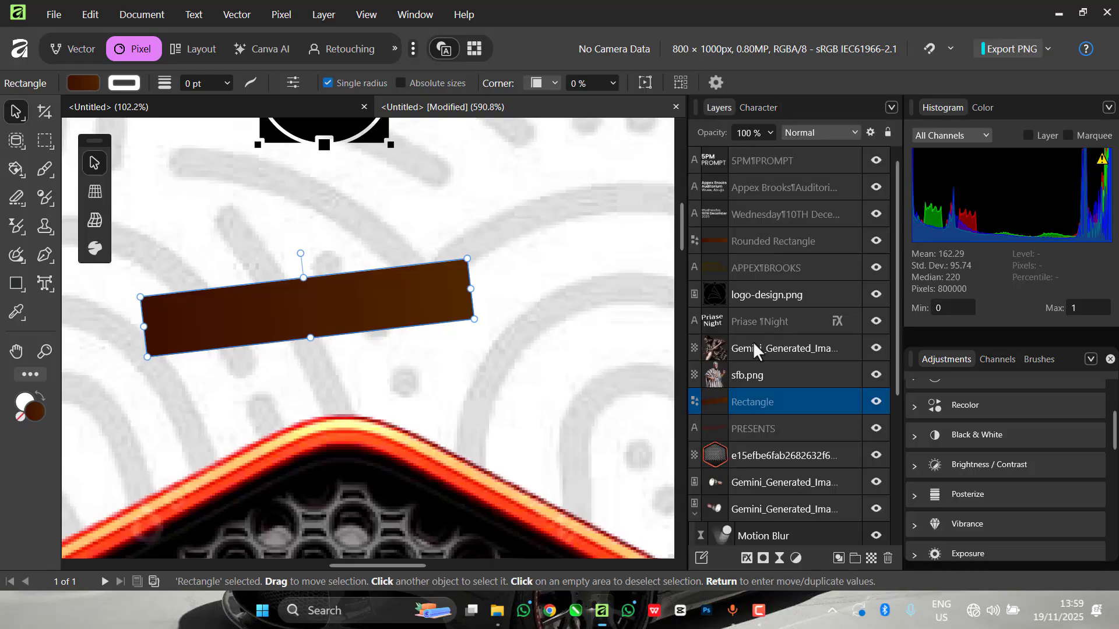
drag(758, 402, 760, 437)
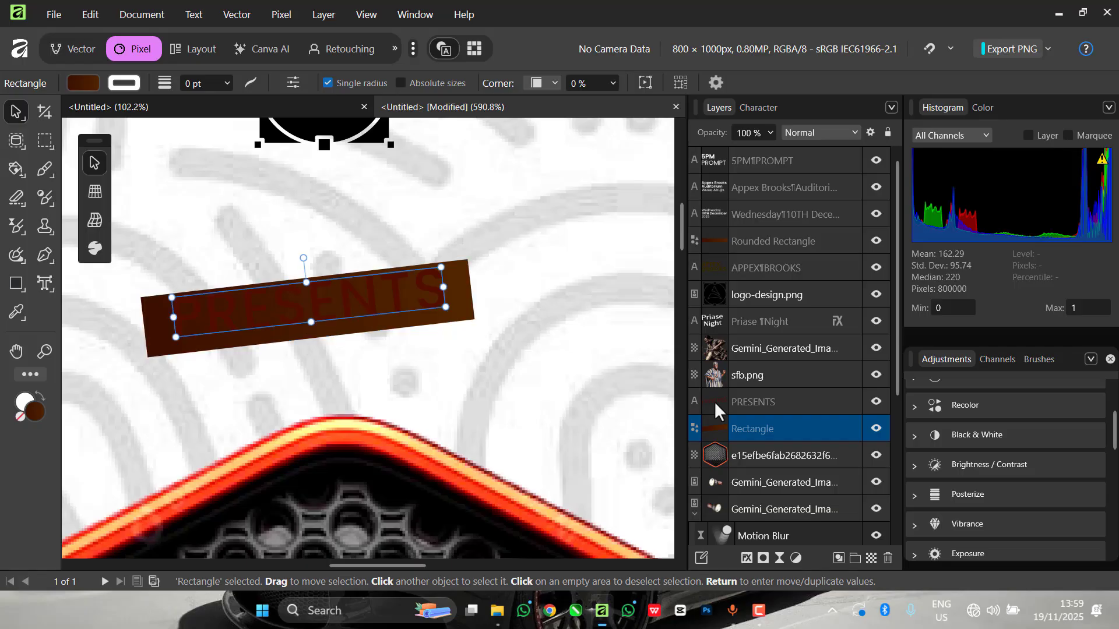
click(714, 401)
scroll(740, 388, down, 2)
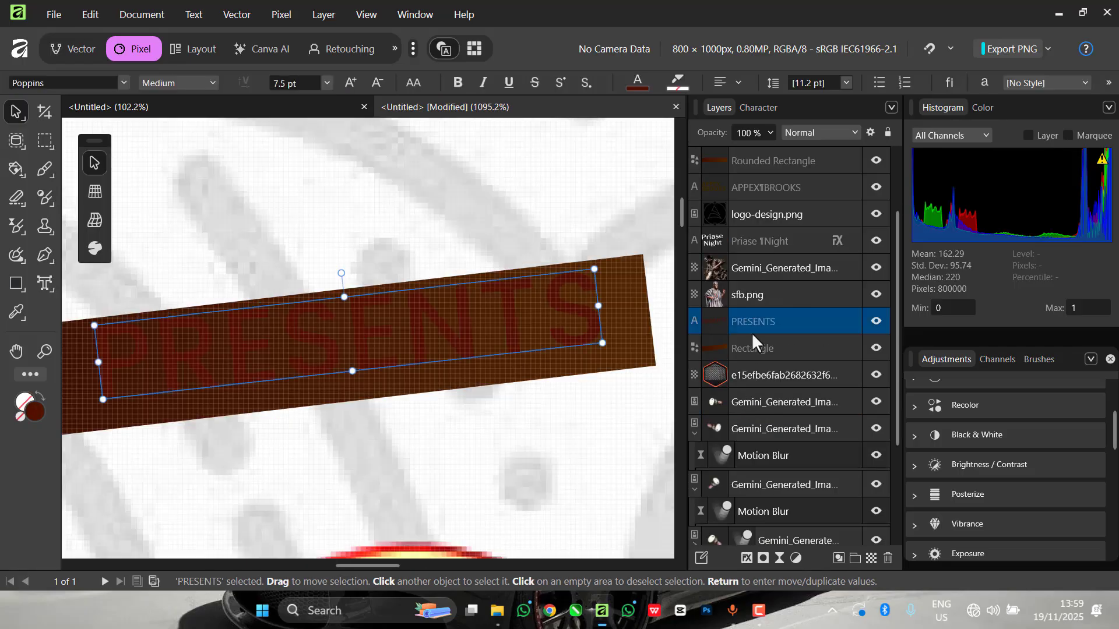
click(638, 83)
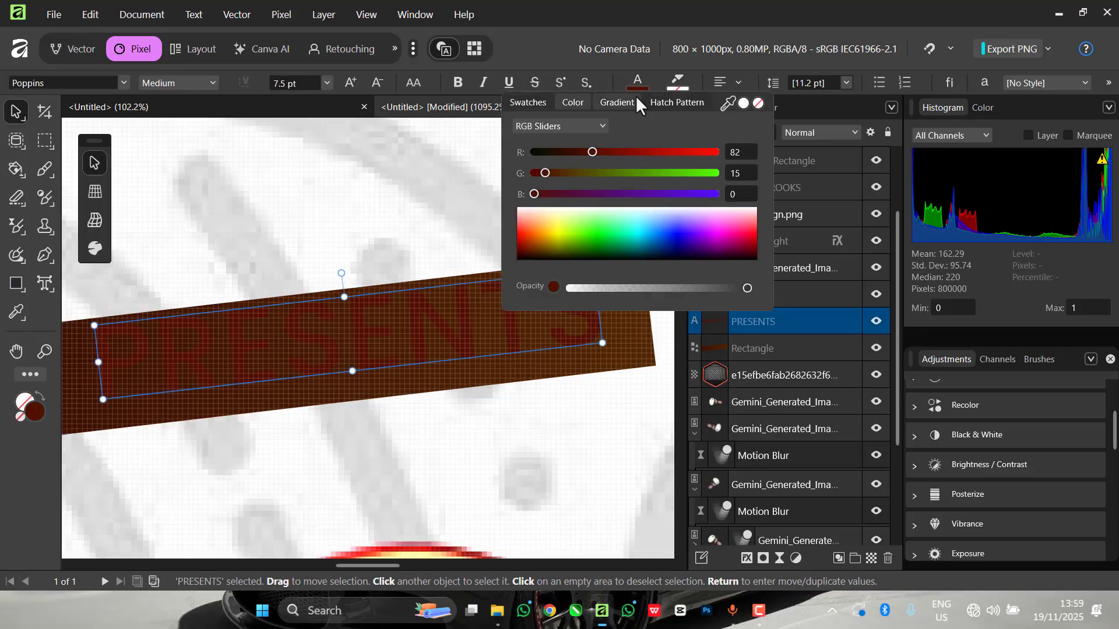
drag(554, 233, 487, 200)
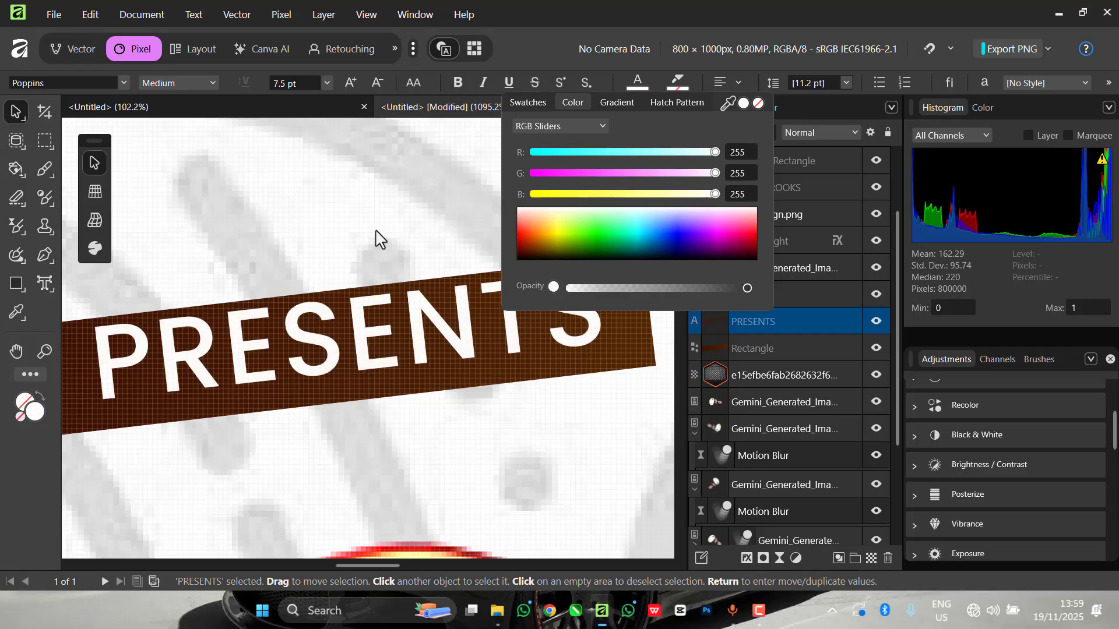
click(373, 206)
scroll(373, 208, down, 3)
click(372, 224)
scroll(374, 225, down, 2)
scroll(402, 275, up, 4)
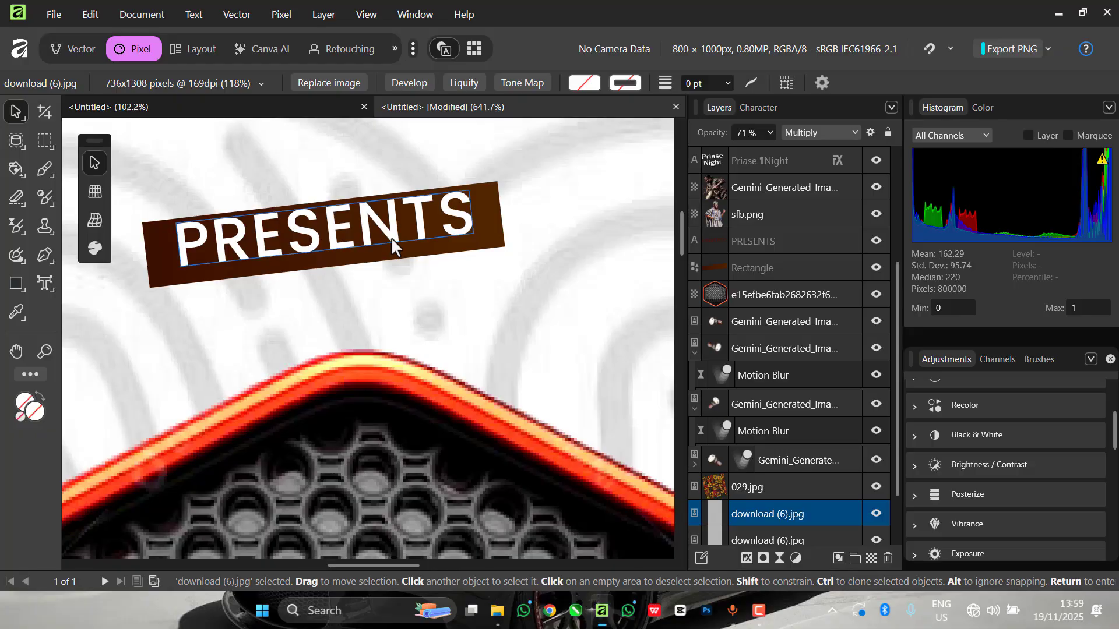
Give the brown rectangle behind the "PRESENTS" text concave corners.
drag(391, 238, 392, 242)
click(493, 216)
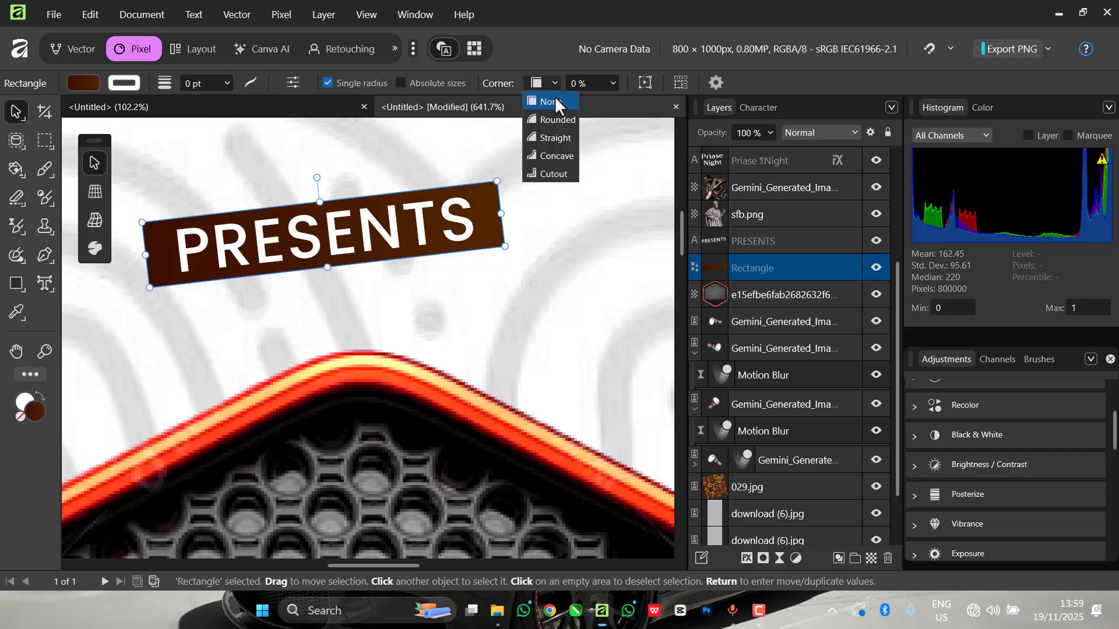
click(541, 154)
scroll(462, 162, down, 10)
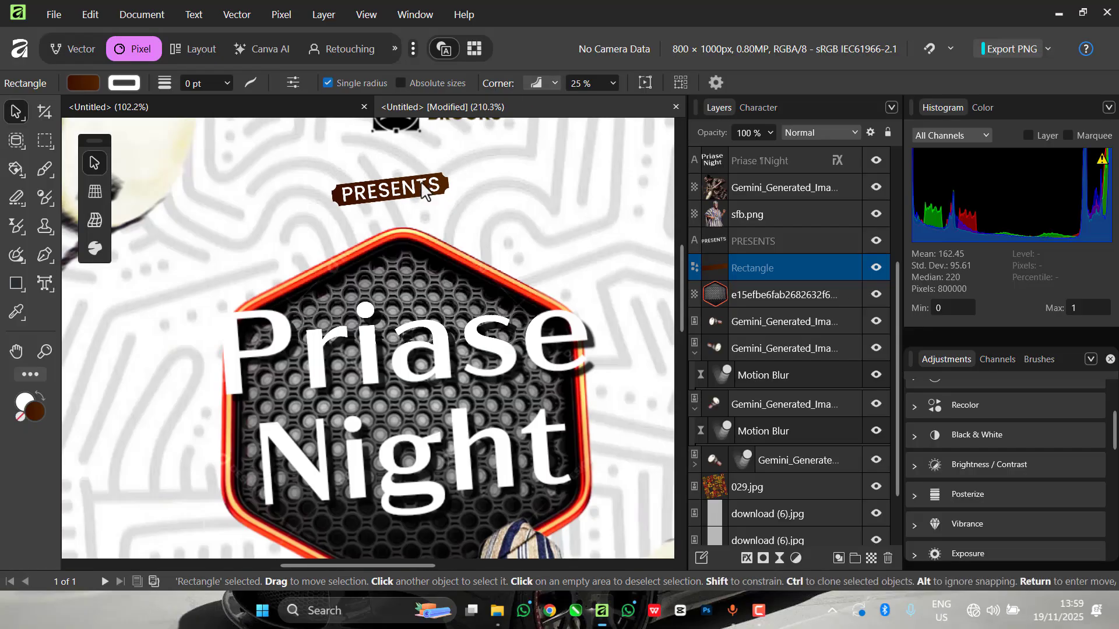
scroll(457, 200, up, 2)
scroll(499, 179, up, 2)
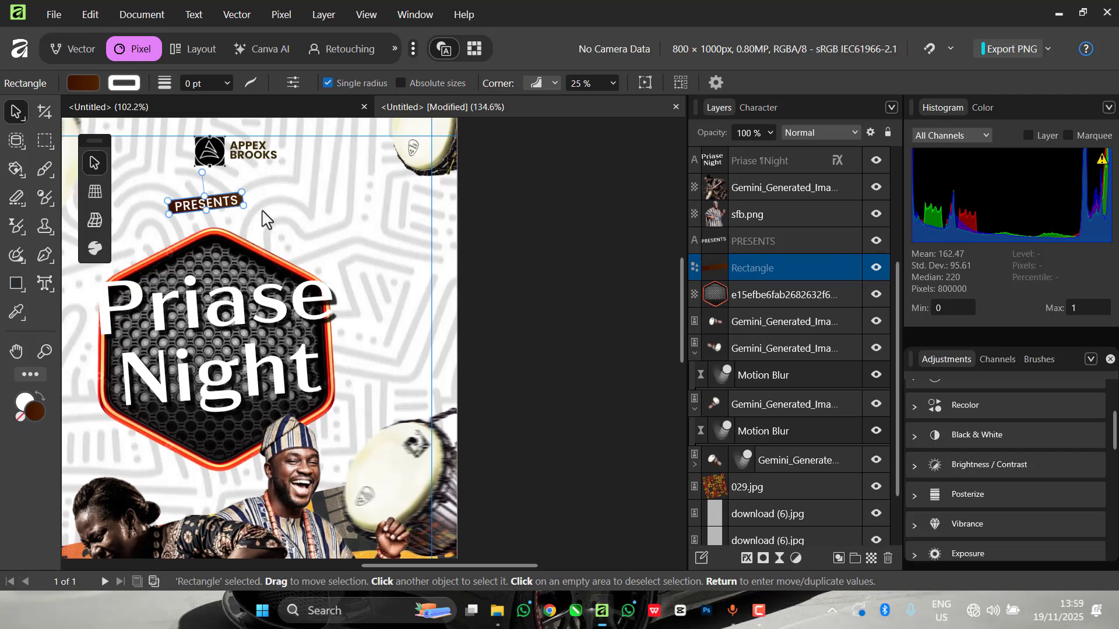
Resize the brown rectangle around the "PRESENTS" text and align the text and rectangle with each other.
scroll(307, 227, down, 3)
scroll(312, 245, up, 4)
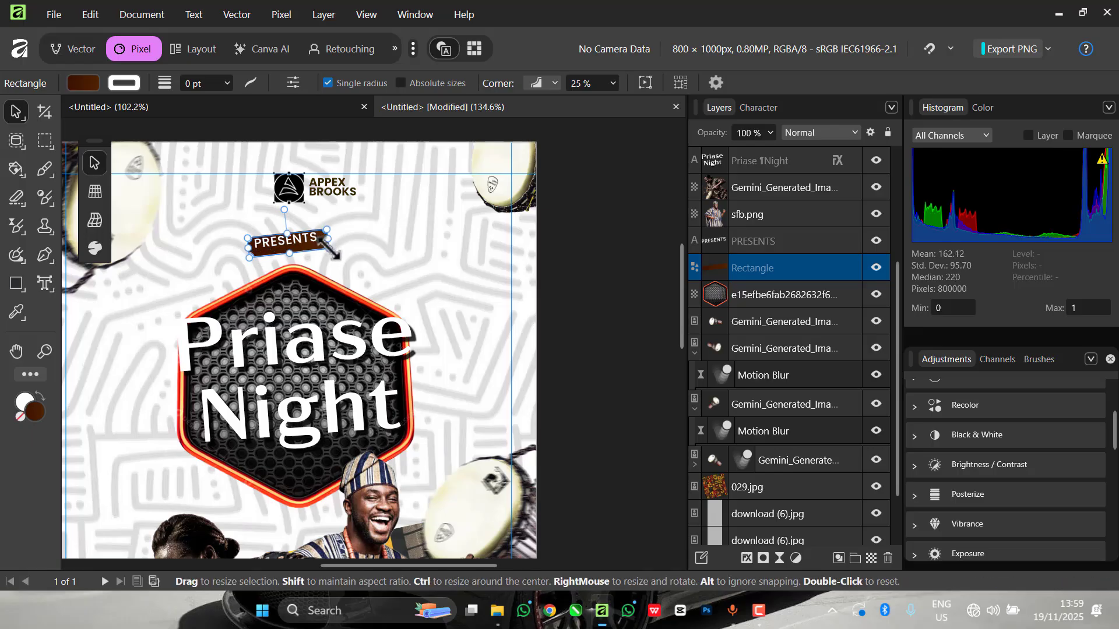
scroll(323, 250, up, 5)
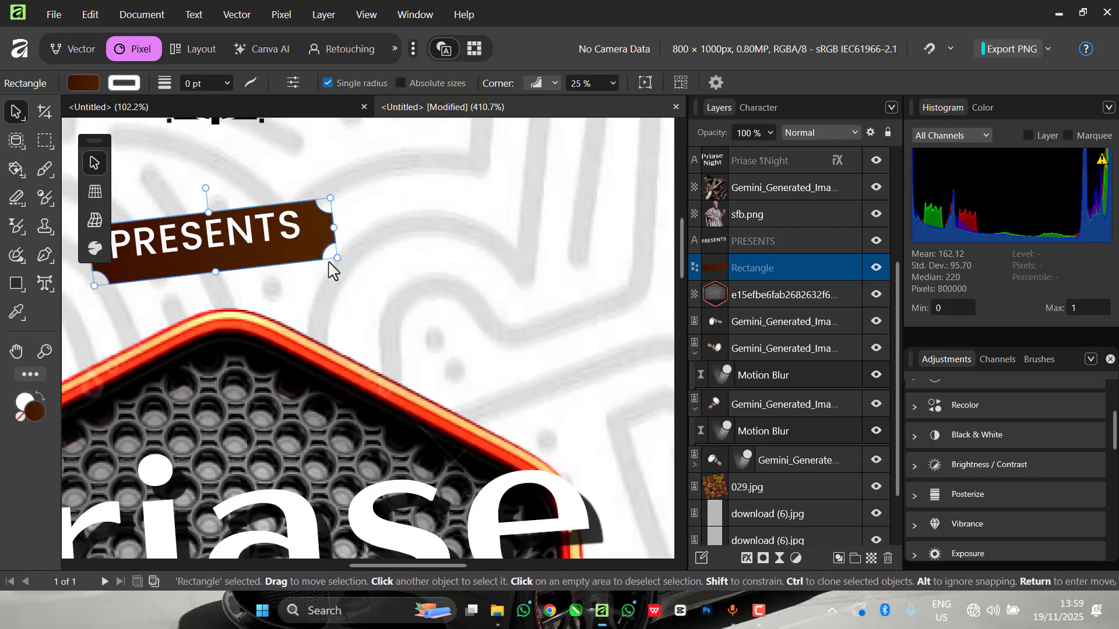
scroll(323, 250, down, 3)
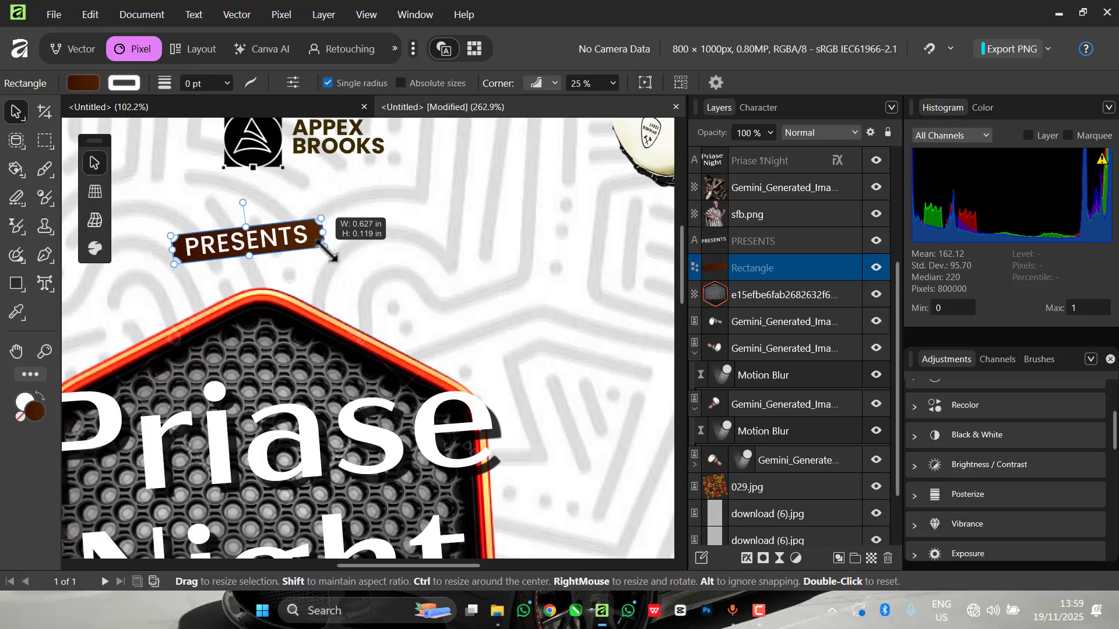
drag(328, 251, 309, 247)
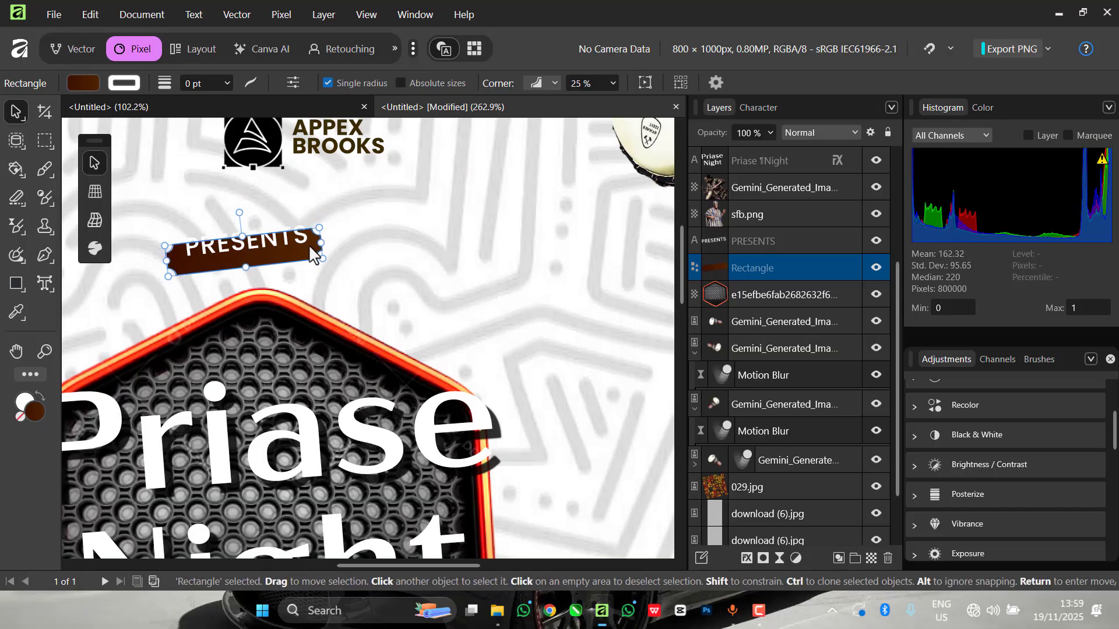
click(302, 235)
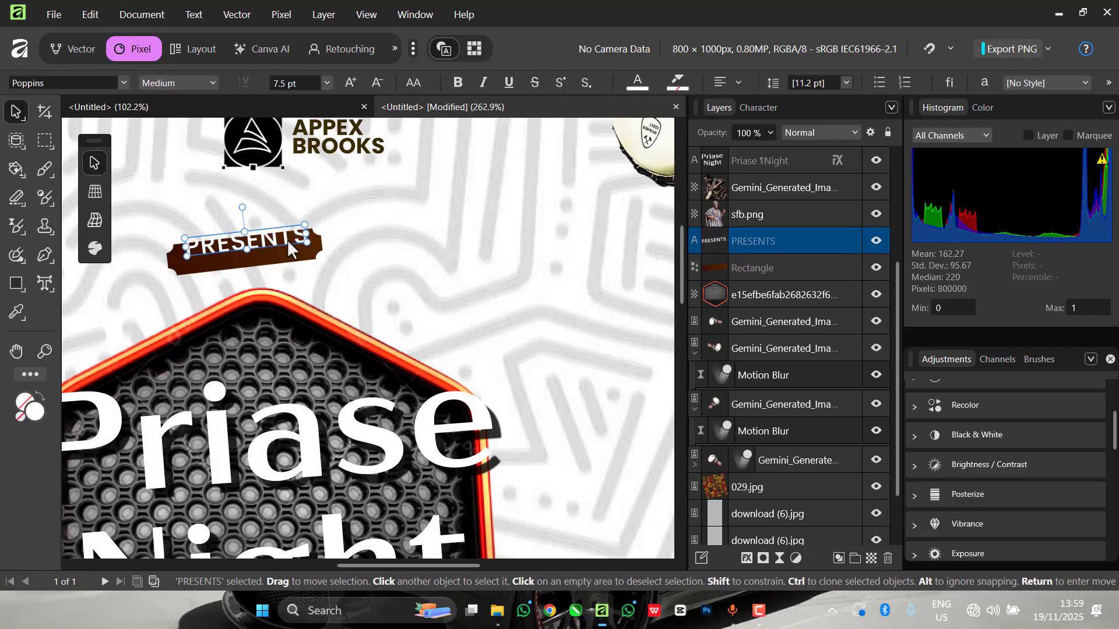
drag(287, 240, 287, 243)
key(ctrl+0)
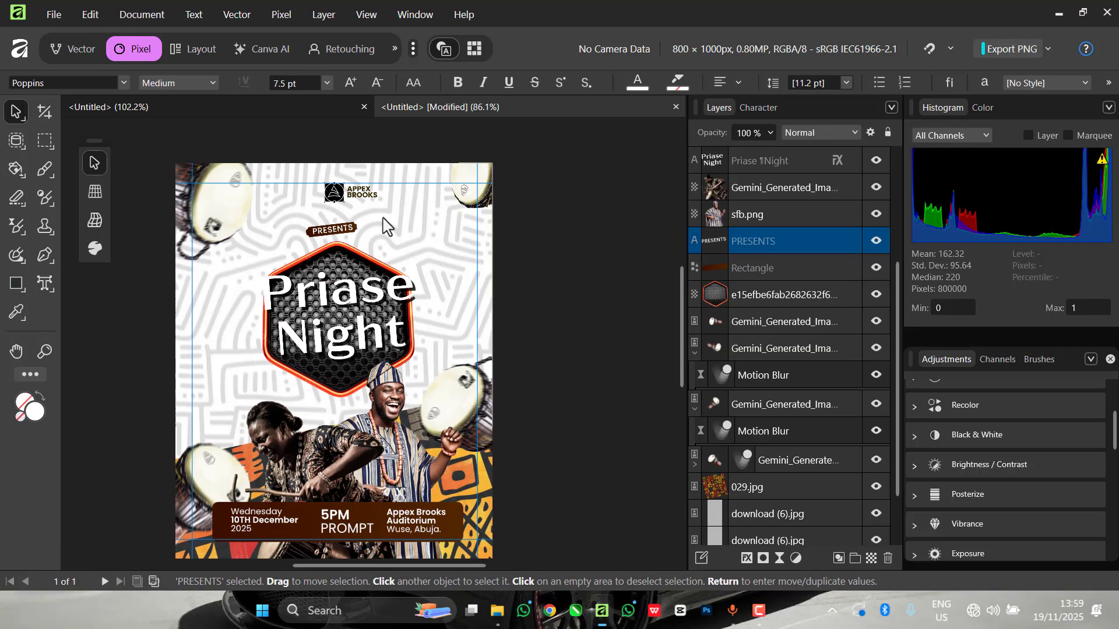
Examine the whole poster layout with the "PRESENTS" label above the hexagon title.
click(497, 249)
scroll(376, 309, up, 2)
scroll(408, 302, down, 2)
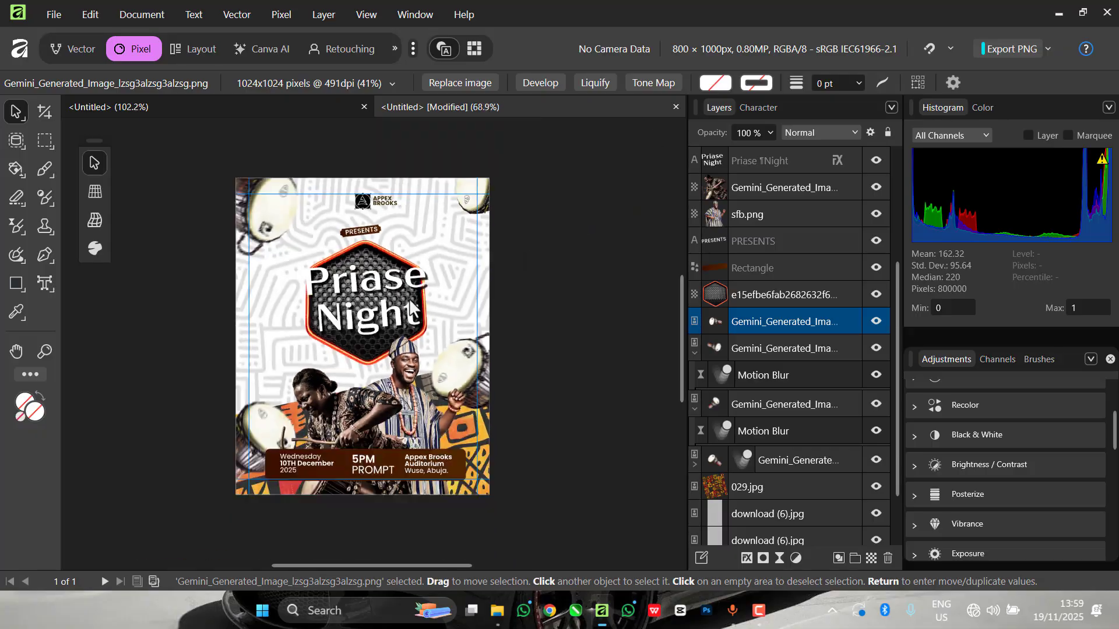
scroll(414, 298, up, 1)
scroll(418, 419, down, 1)
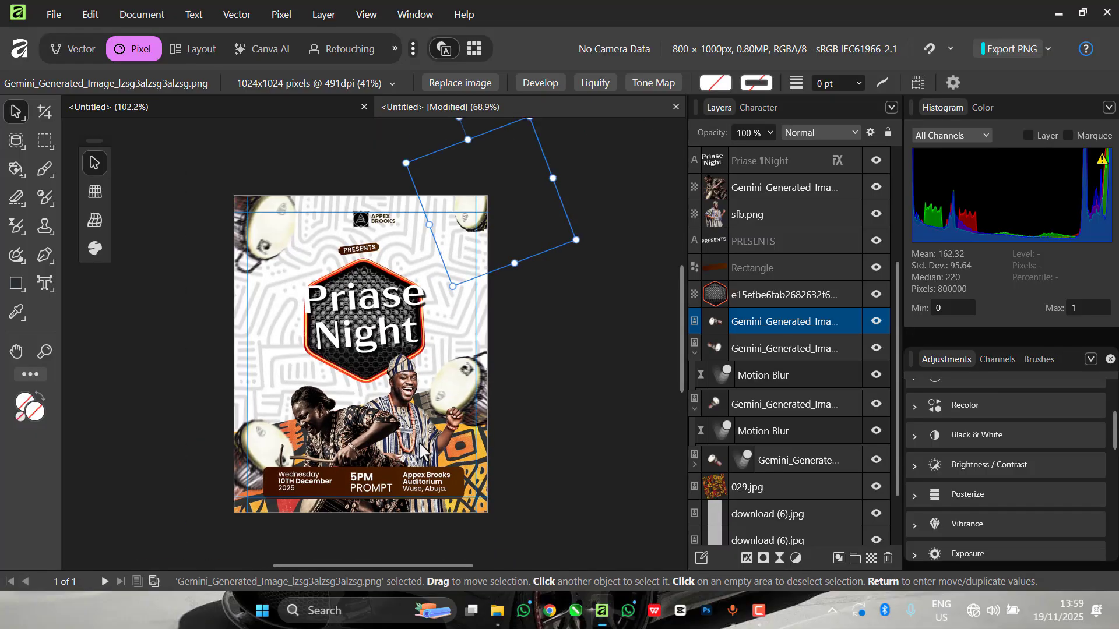
scroll(407, 490, up, 2)
scroll(395, 273, down, 3)
scroll(391, 280, up, 2)
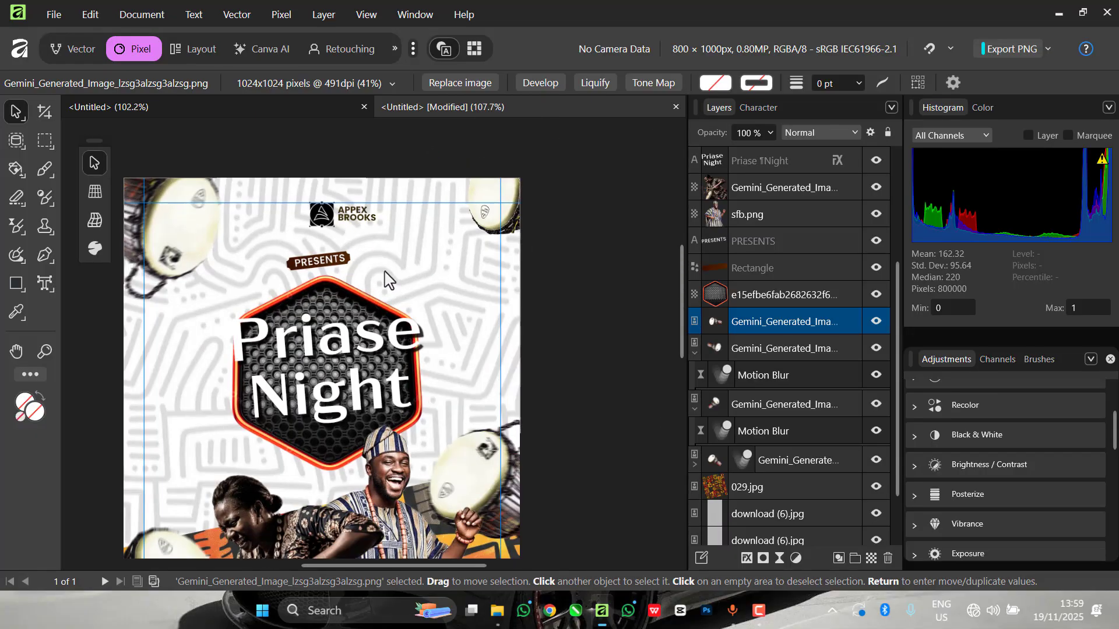
scroll(361, 297, down, 2)
scroll(326, 309, up, 2)
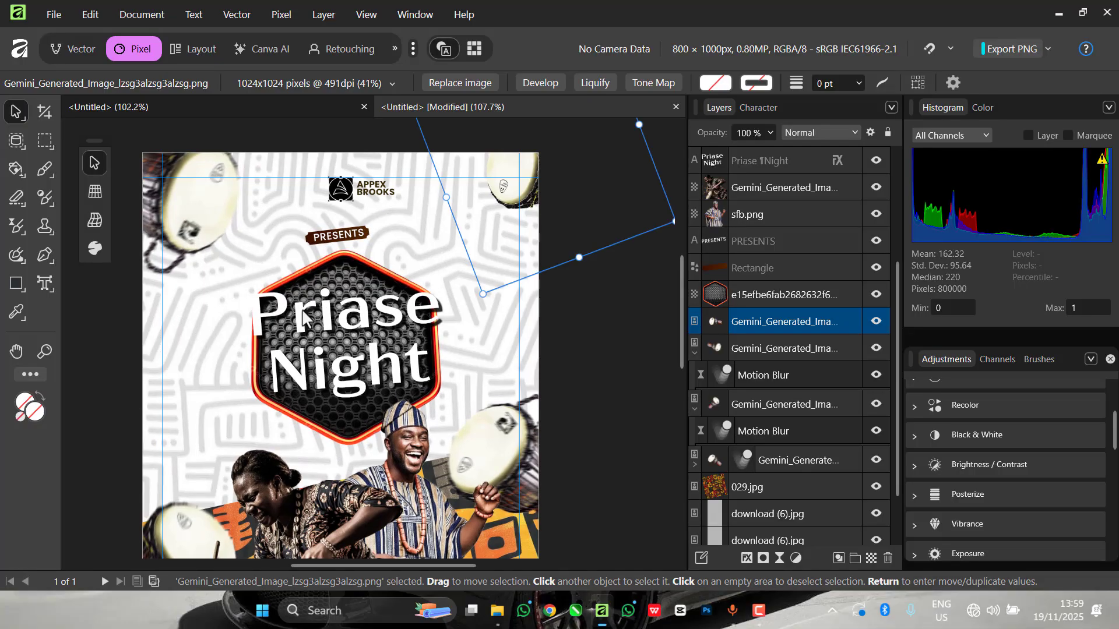
Change the font of the entire "Priase Night" title to Ultramoon Demo.
click(303, 319)
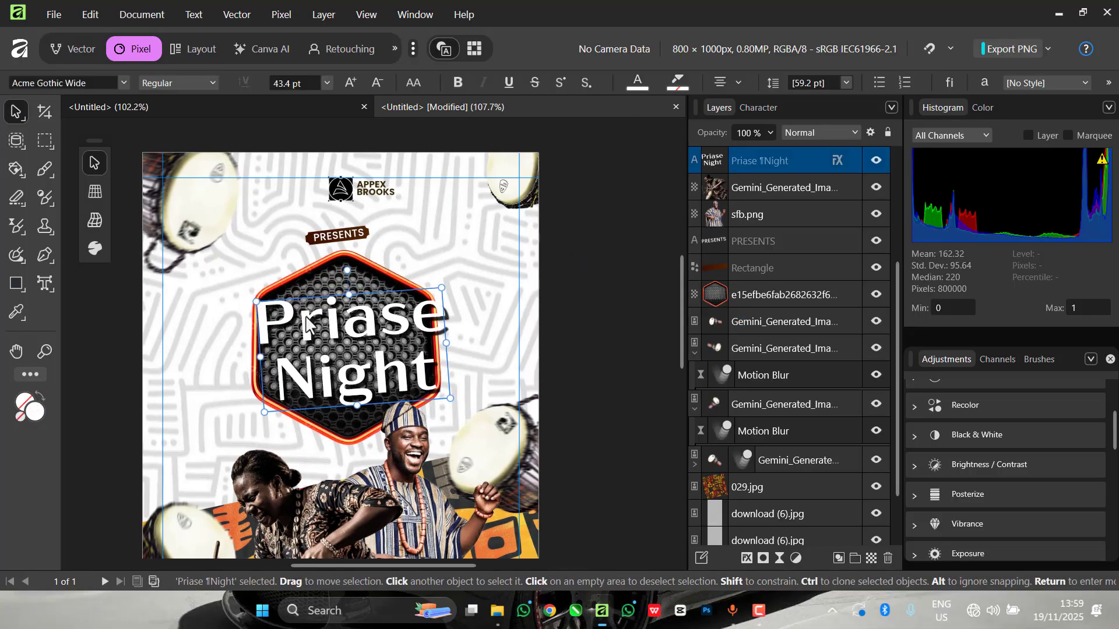
scroll(304, 320, up, 2)
scroll(408, 324, down, 1)
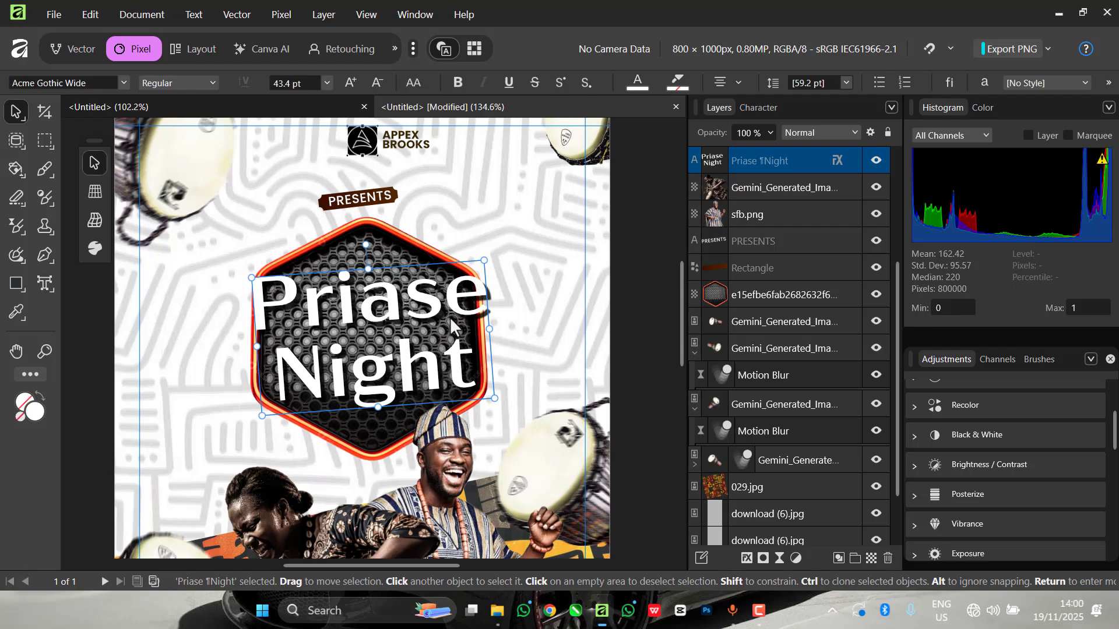
double_click(472, 309)
double_click(454, 309)
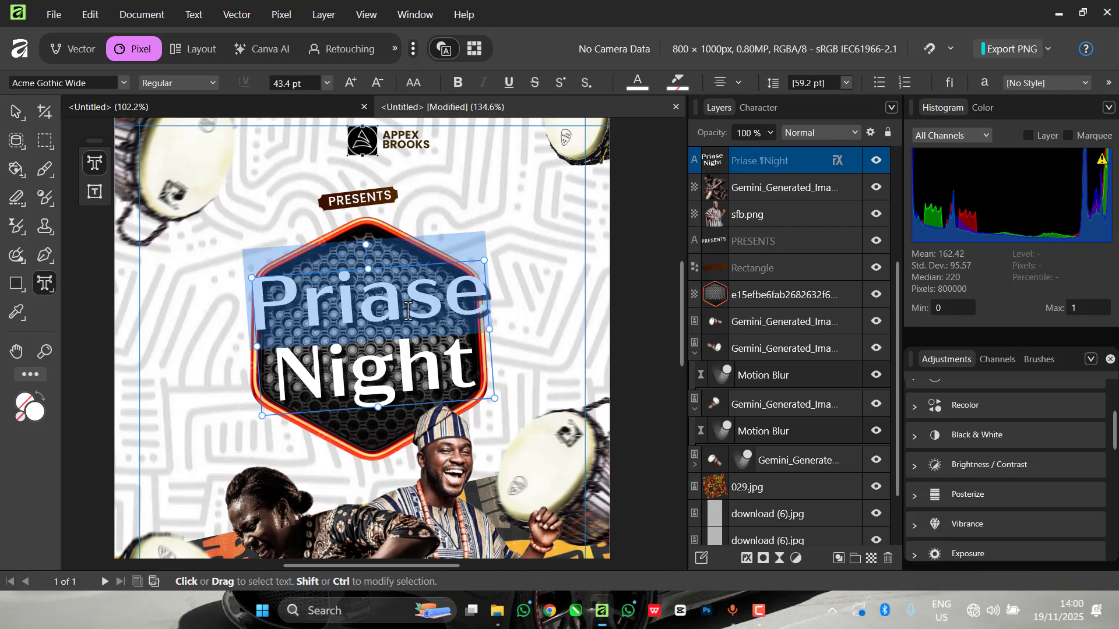
key(ctrl+a)
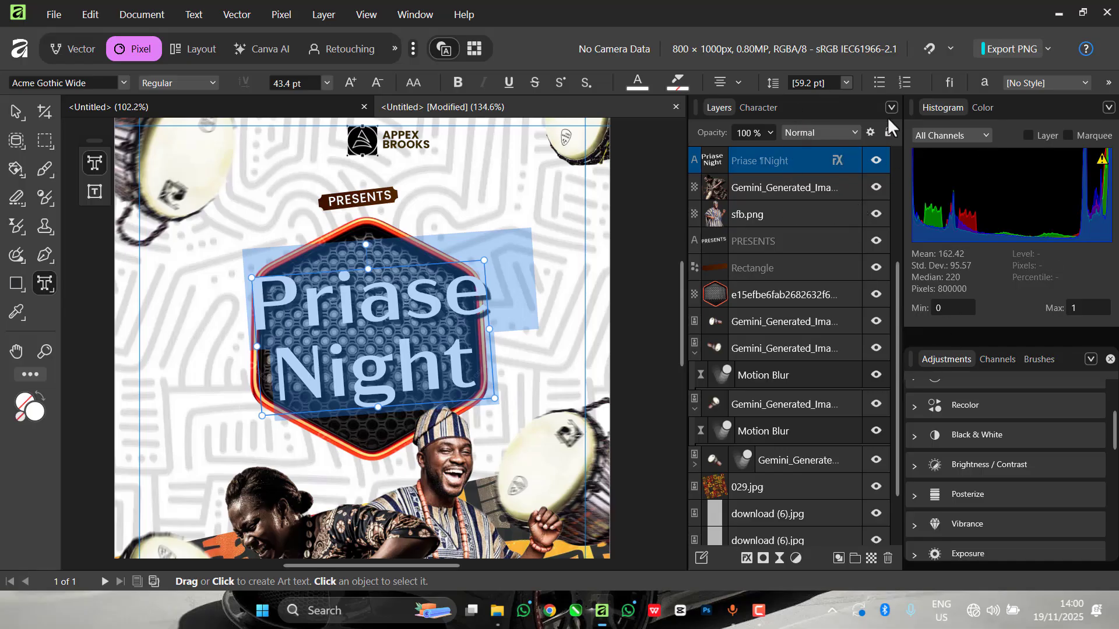
click(764, 108)
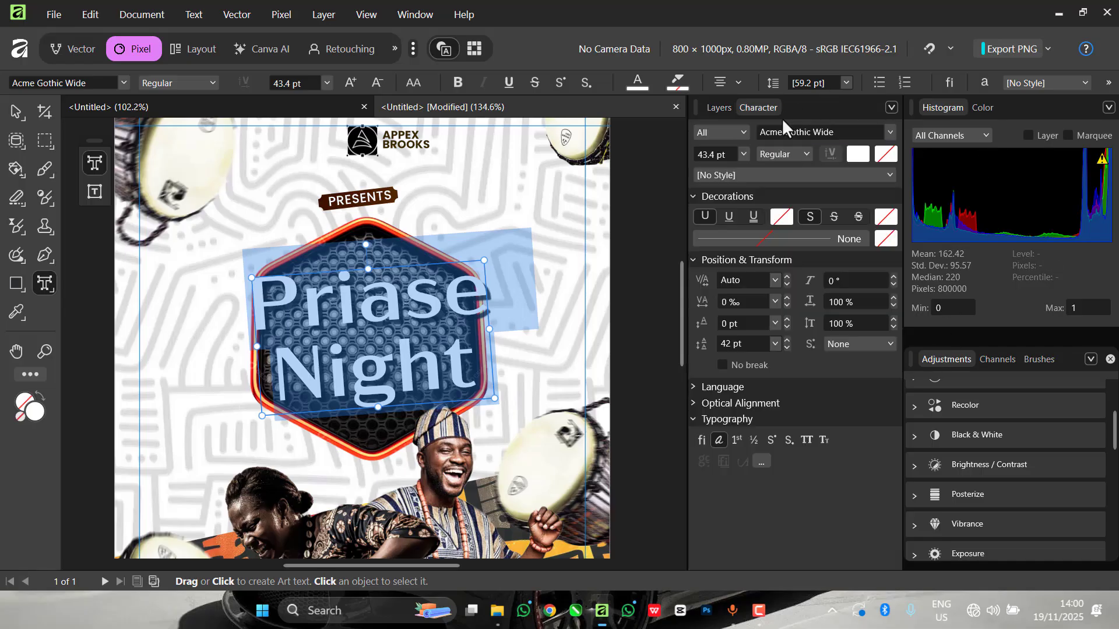
click(886, 133)
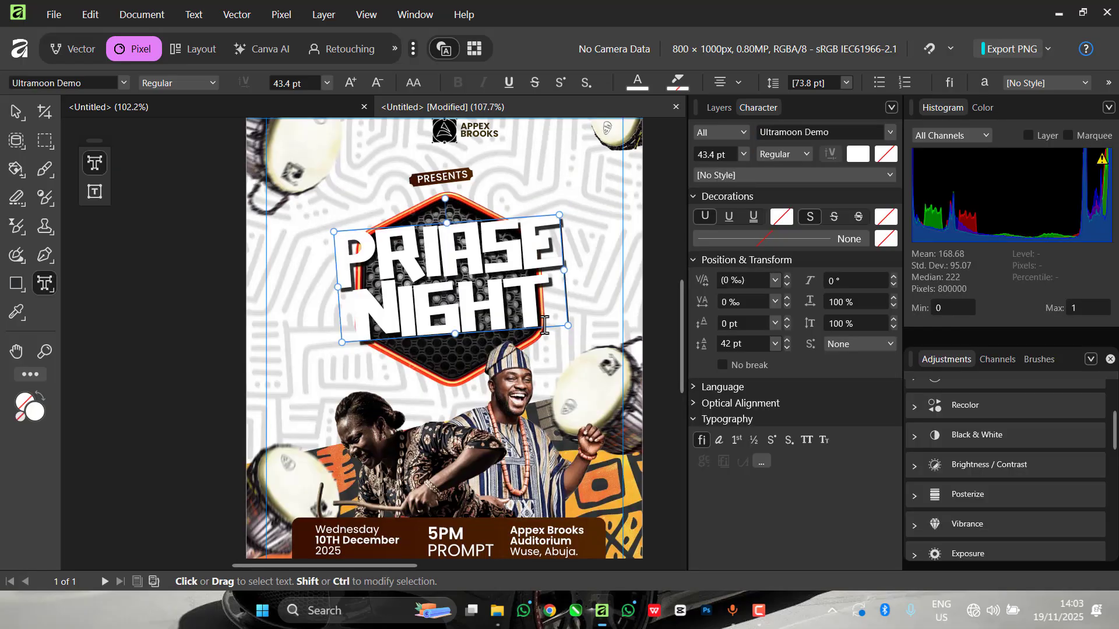
Scale the "Priase Night" title down to fit inside the hexagon and center it there.
drag(544, 325, 315, 224)
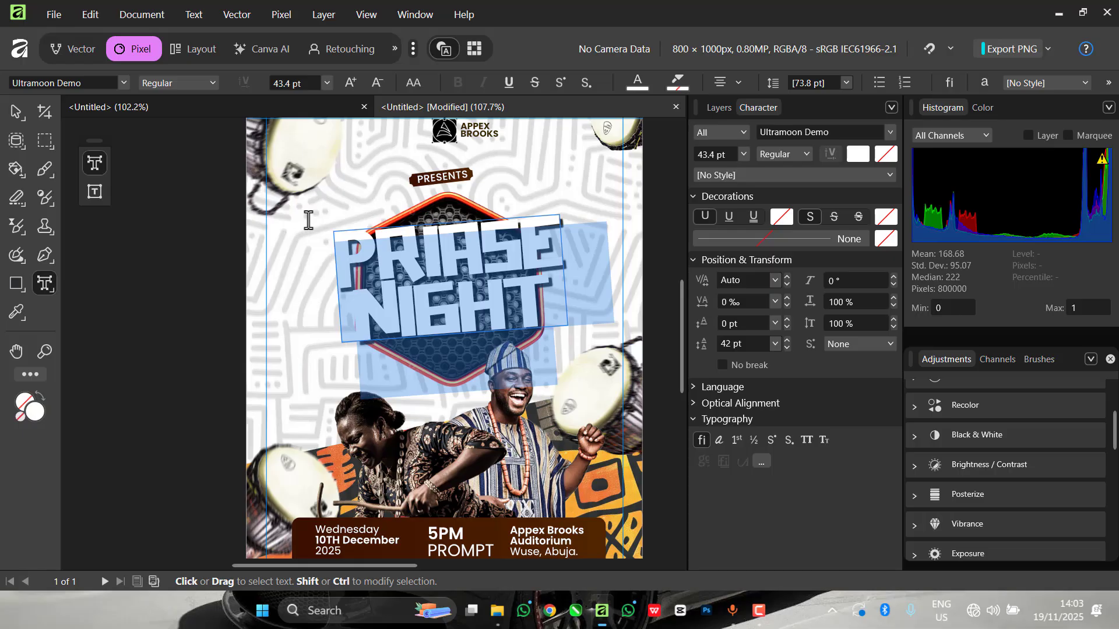
drag(308, 220, 315, 218)
scroll(421, 281, up, 2)
scroll(435, 255, down, 2)
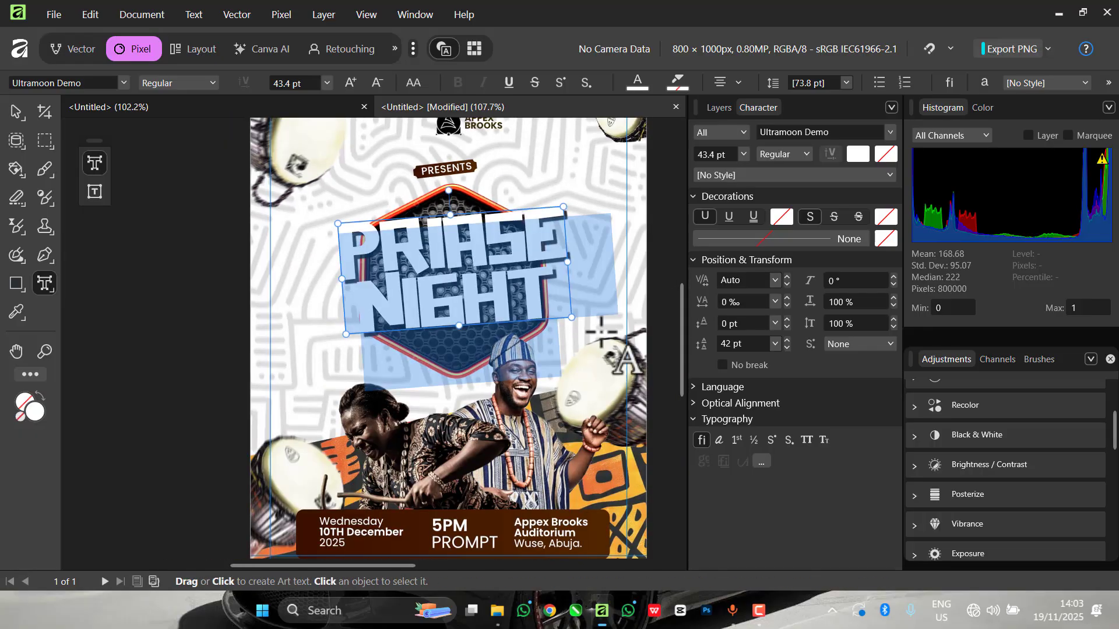
drag(571, 319, 526, 299)
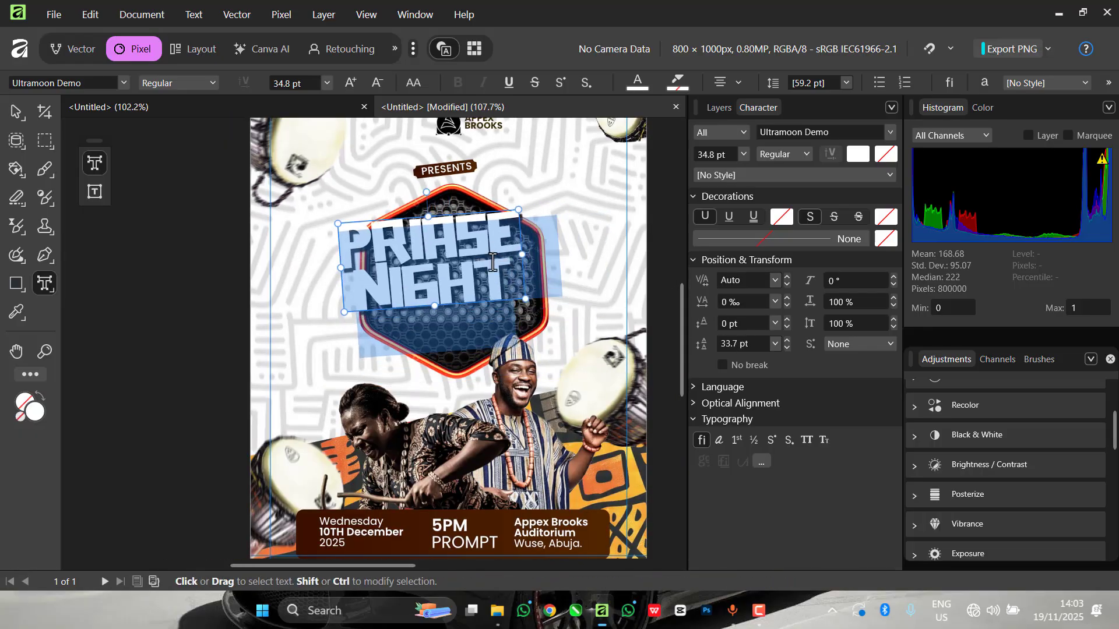
key(Escape)
drag(447, 255, 470, 281)
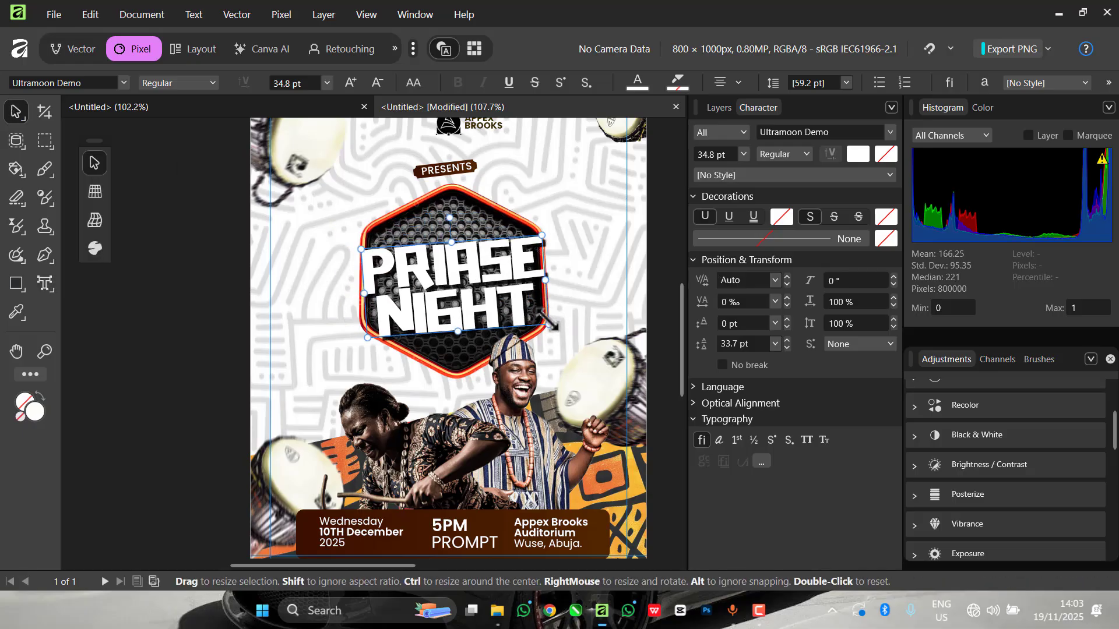
drag(549, 323, 532, 317)
drag(487, 276, 495, 280)
Move the brown rectangle and the "PRESENTS" text inside the hexagon, just above the title, with the text centered on the rectangle.
click(471, 170)
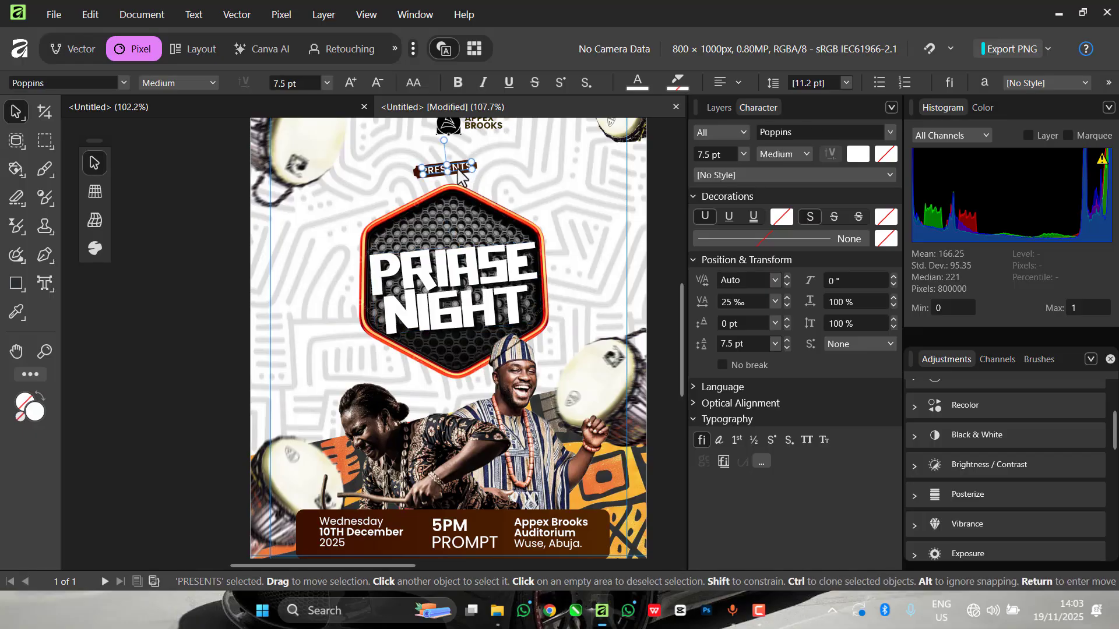
key(t)
scroll(464, 171, up, 3)
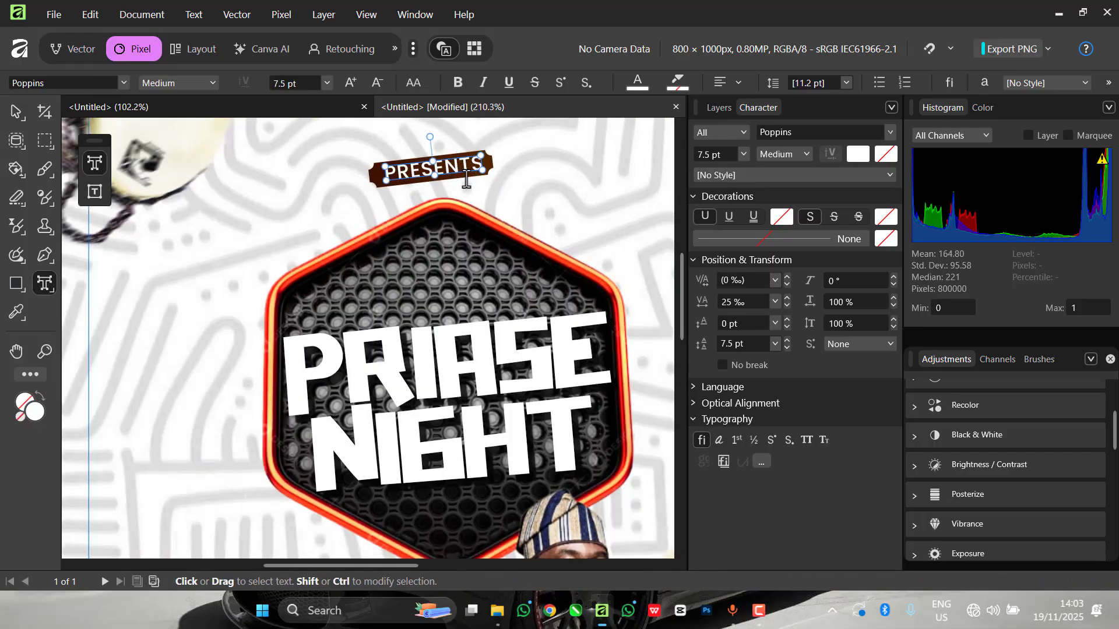
click(18, 112)
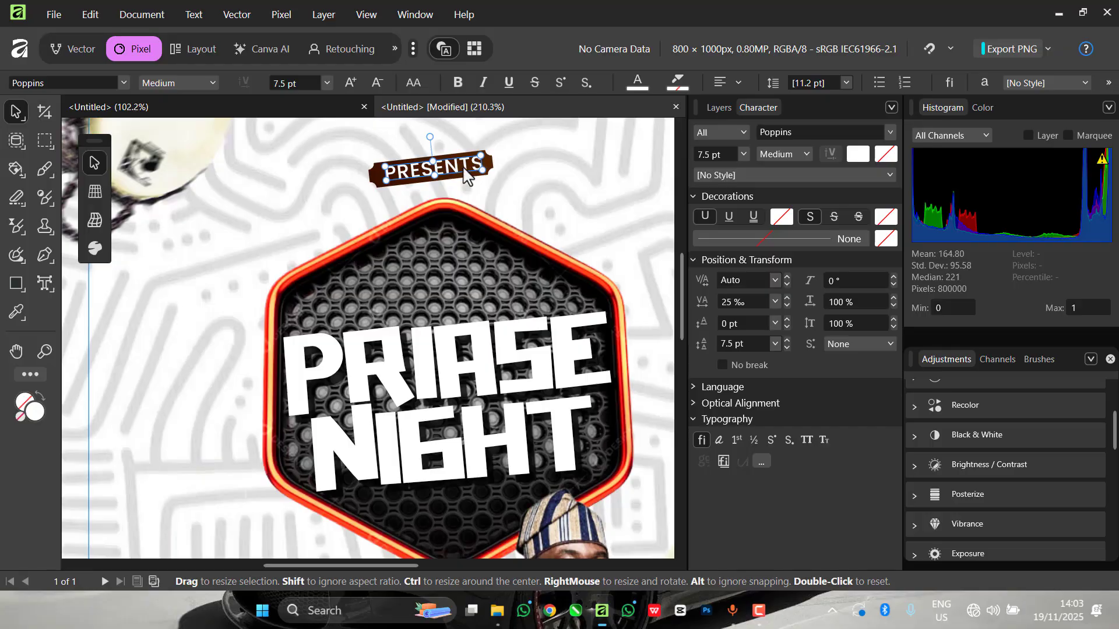
scroll(378, 176, up, 1)
drag(370, 171, 375, 324)
drag(440, 183, 444, 278)
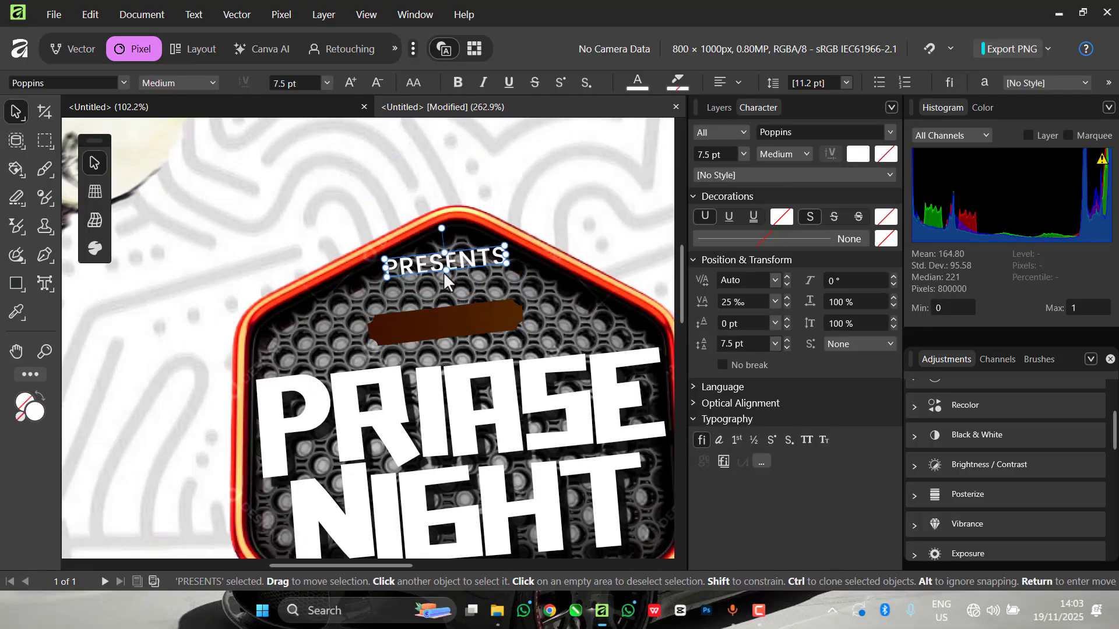
drag(449, 328, 446, 323)
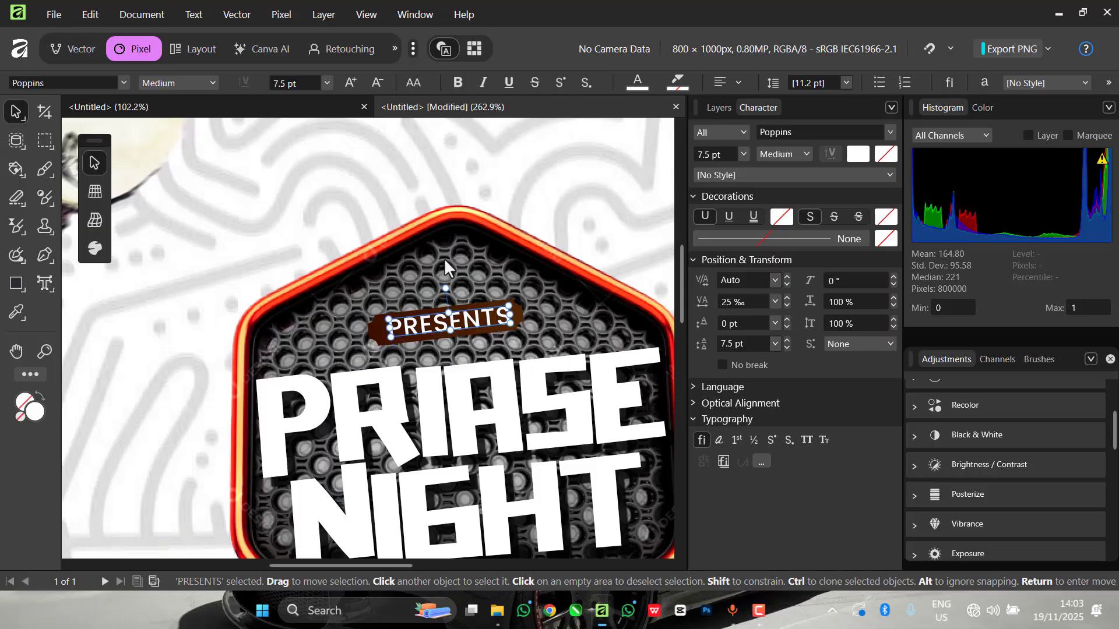
Deselect everything and examine the poster with the "PRESENTS" label and title grouped inside the hexagon.
scroll(446, 238, down, 2)
scroll(480, 282, down, 4)
click(554, 271)
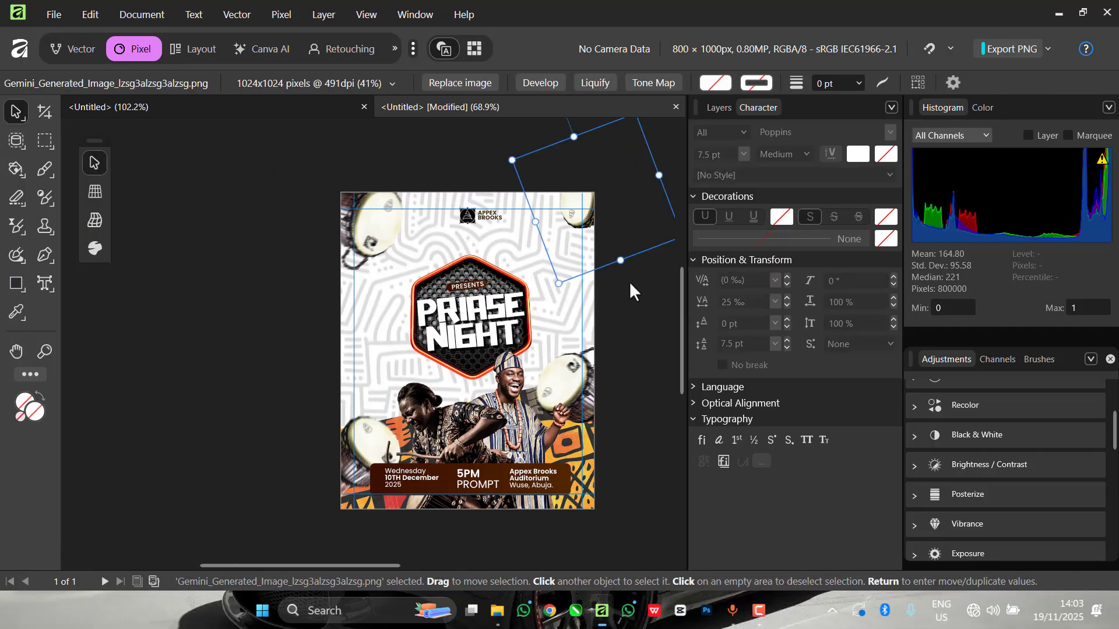
click(630, 286)
scroll(528, 349, up, 2)
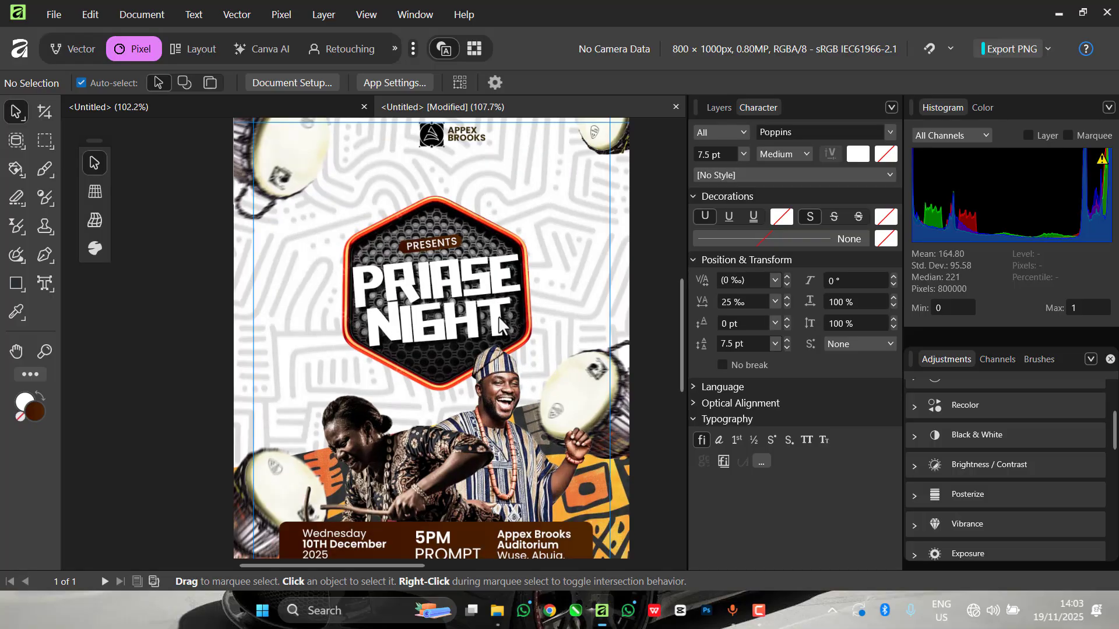
scroll(487, 239, down, 2)
scroll(484, 244, up, 1)
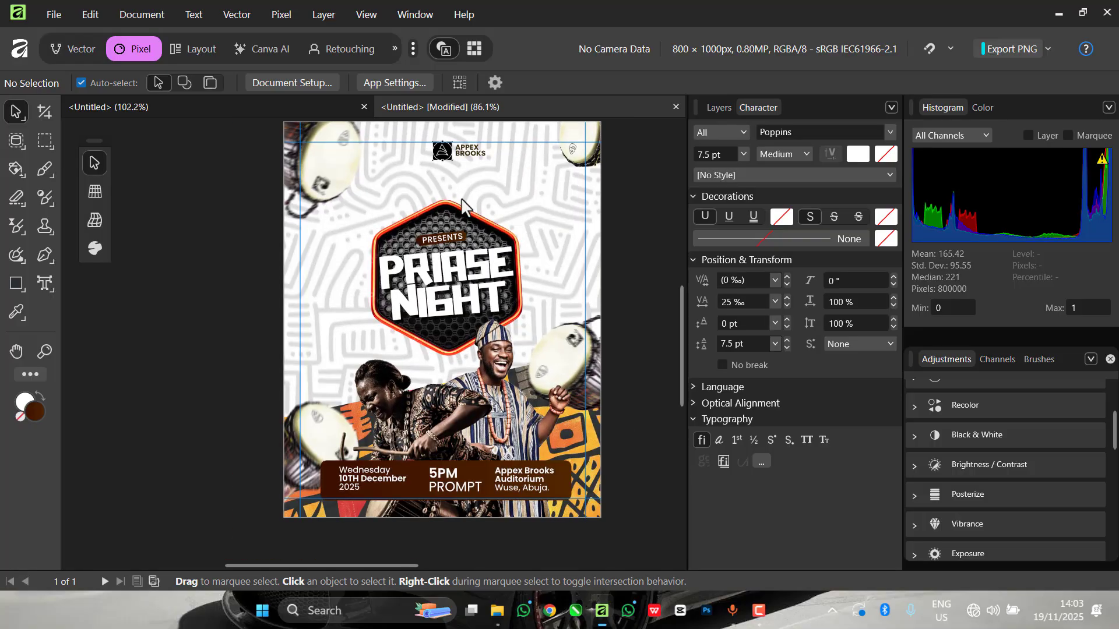
scroll(483, 247, down, 1)
scroll(482, 248, up, 2)
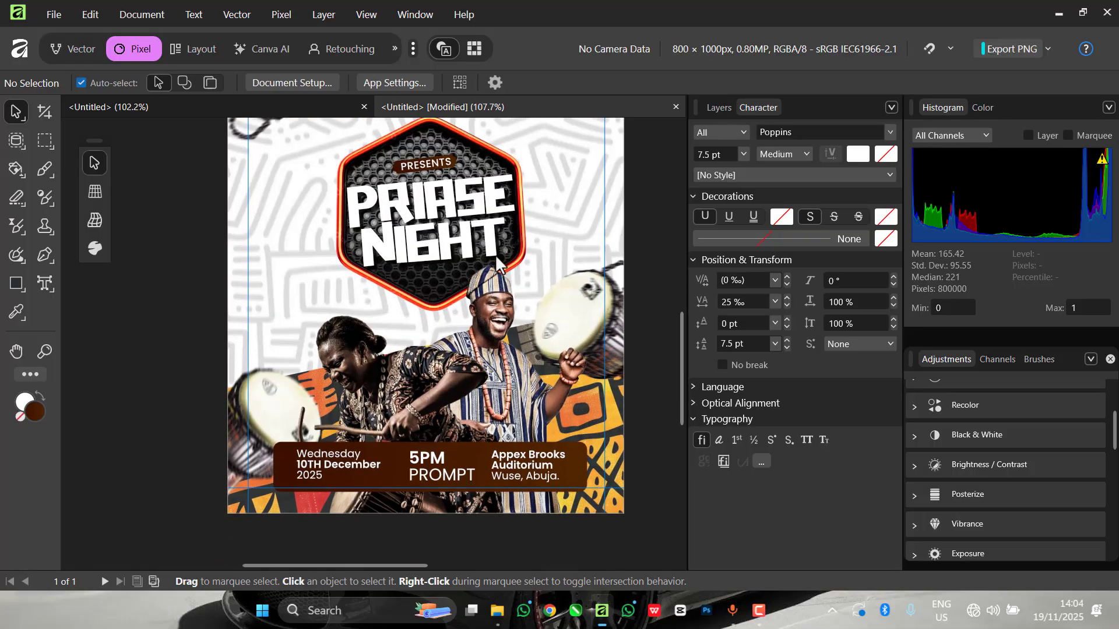
scroll(495, 254, down, 2)
Move the hexagon image slightly up behind the title.
click(492, 198)
scroll(490, 192, up, 4)
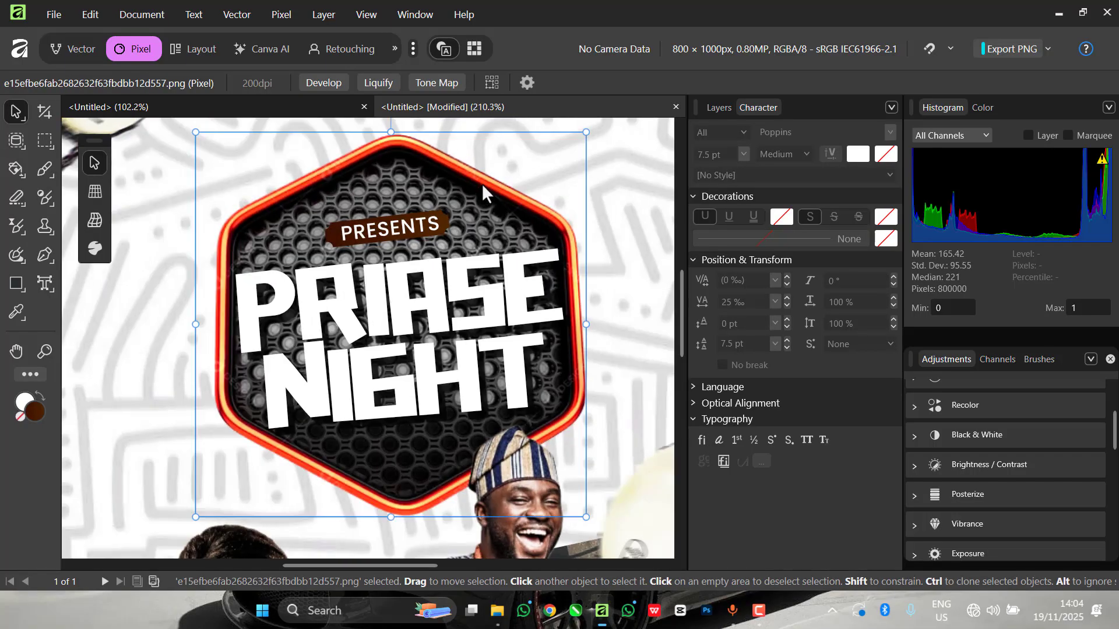
scroll(480, 156, down, 3)
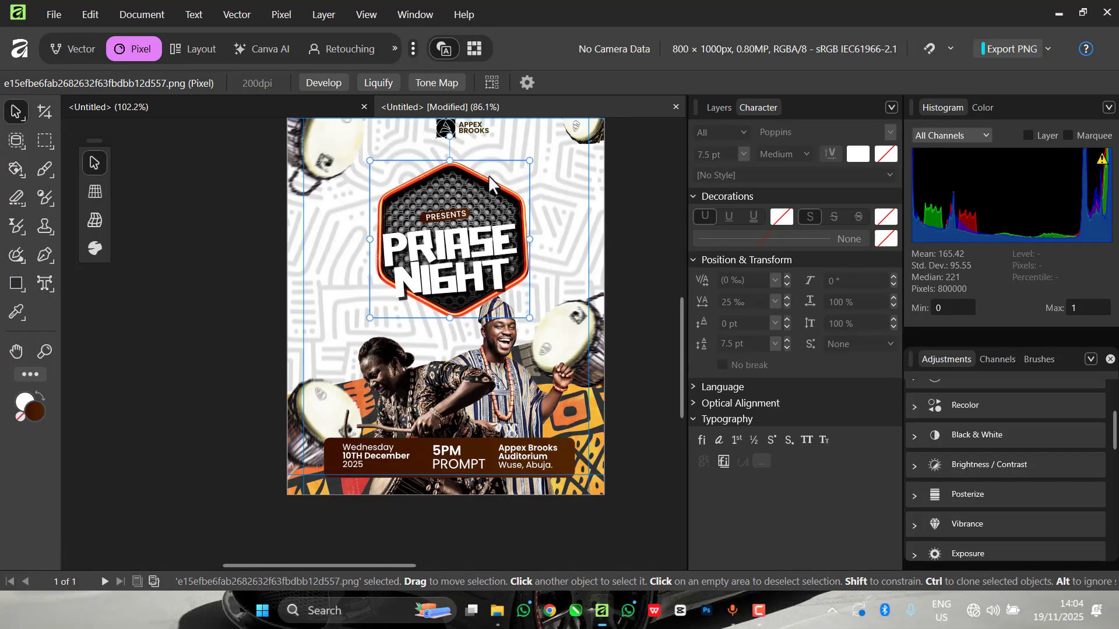
scroll(474, 198, up, 2)
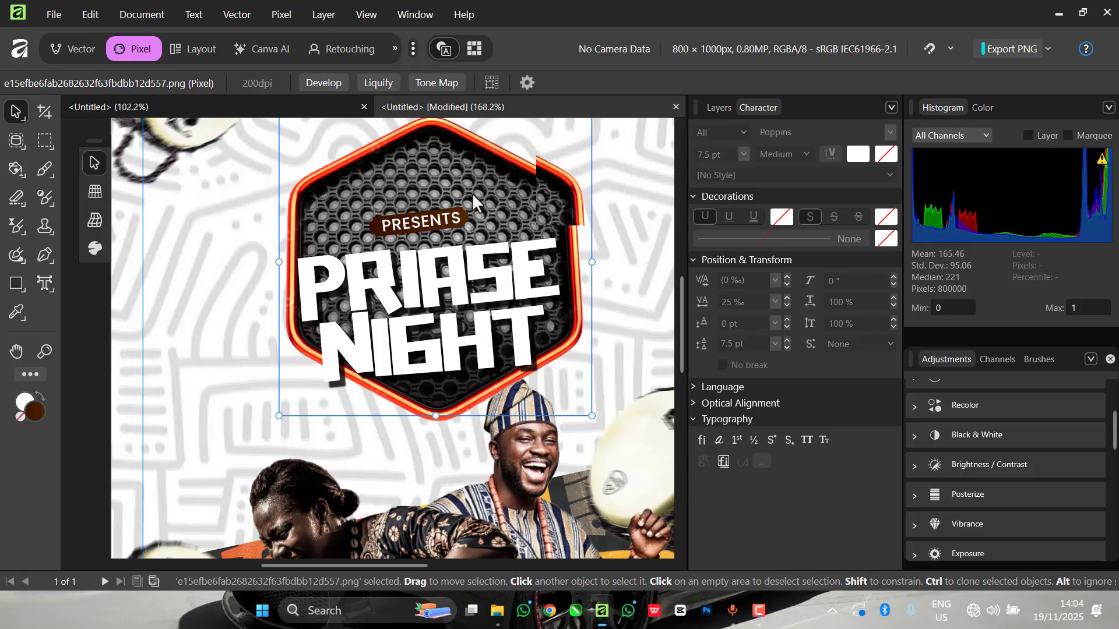
Move the "PRESENTS" text, its brown rectangle and the "Priase Night" title higher inside the hexagon, with the text centered on the rectangle.
click(461, 221)
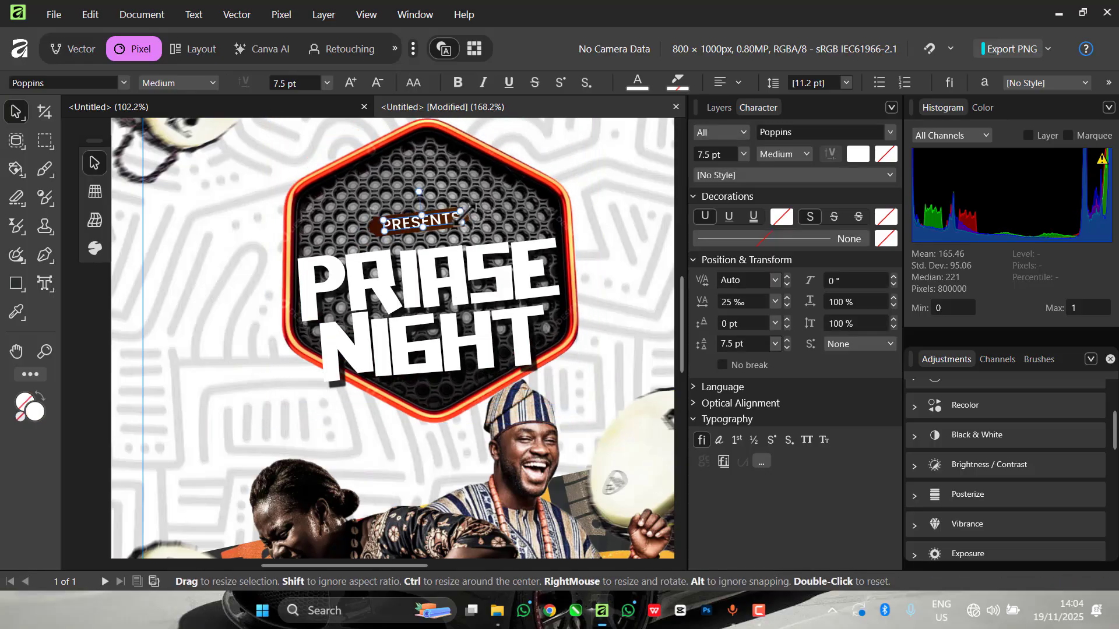
drag(450, 181, 448, 172)
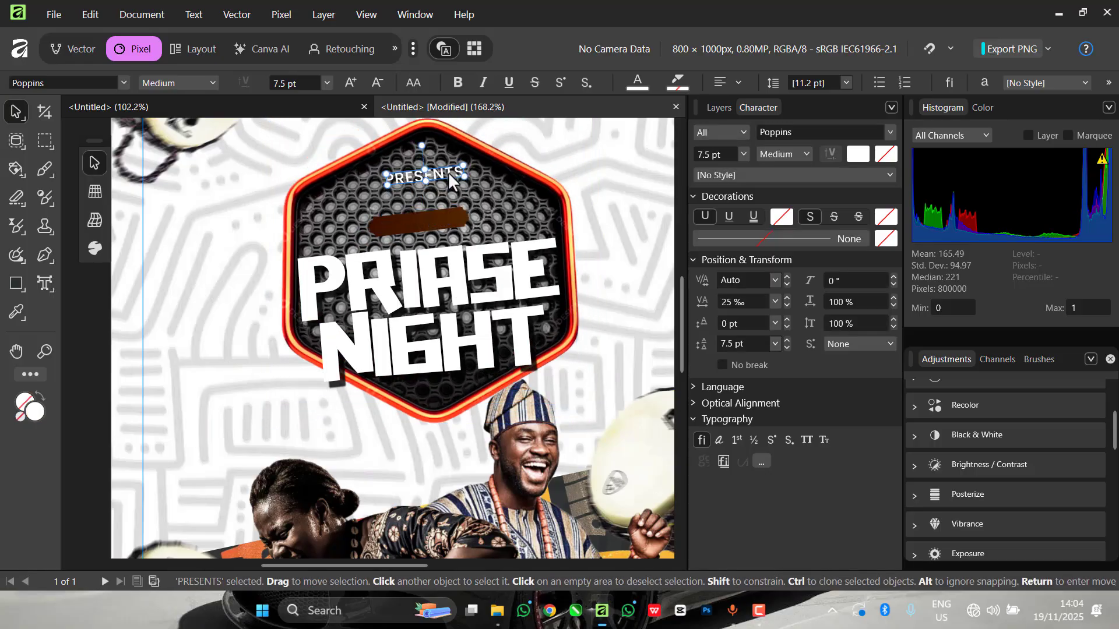
drag(449, 221, 452, 173)
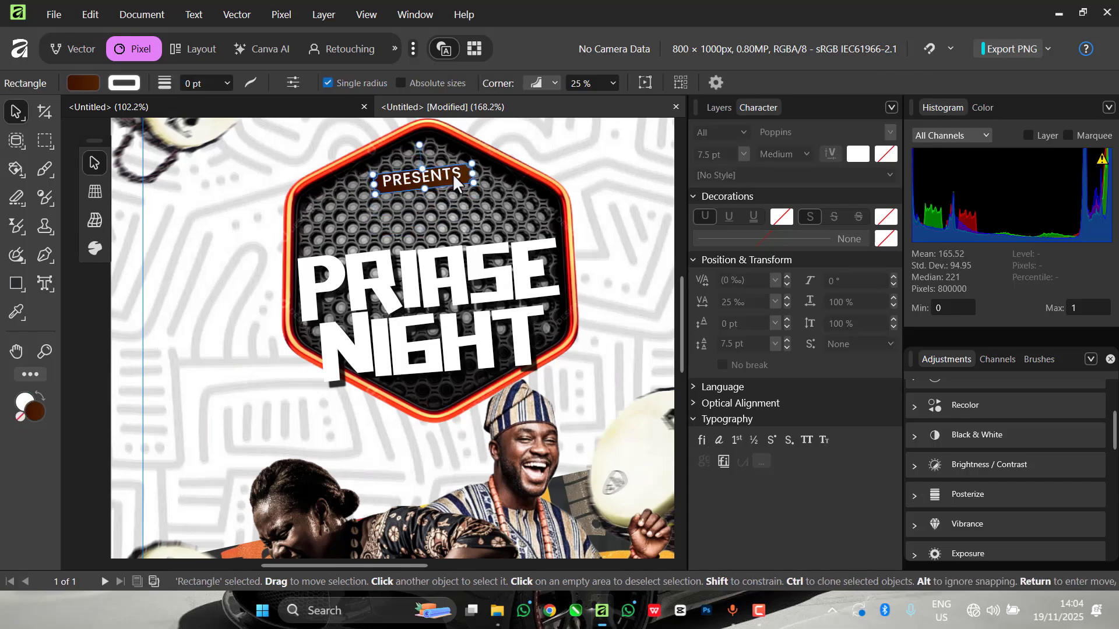
click(452, 248)
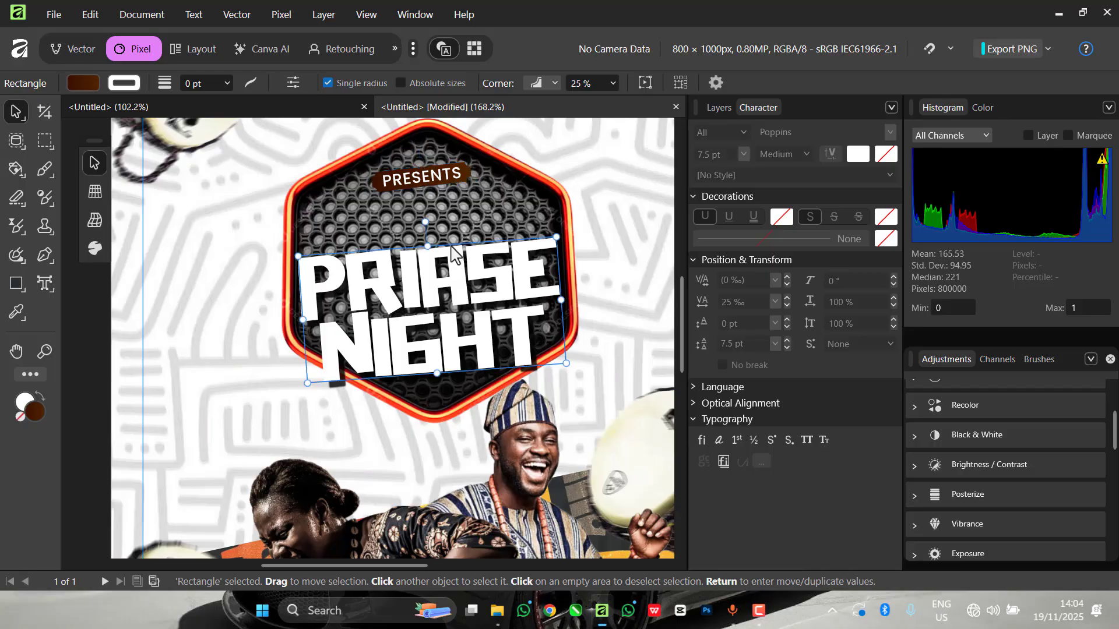
drag(452, 247, 456, 210)
scroll(434, 229, down, 5)
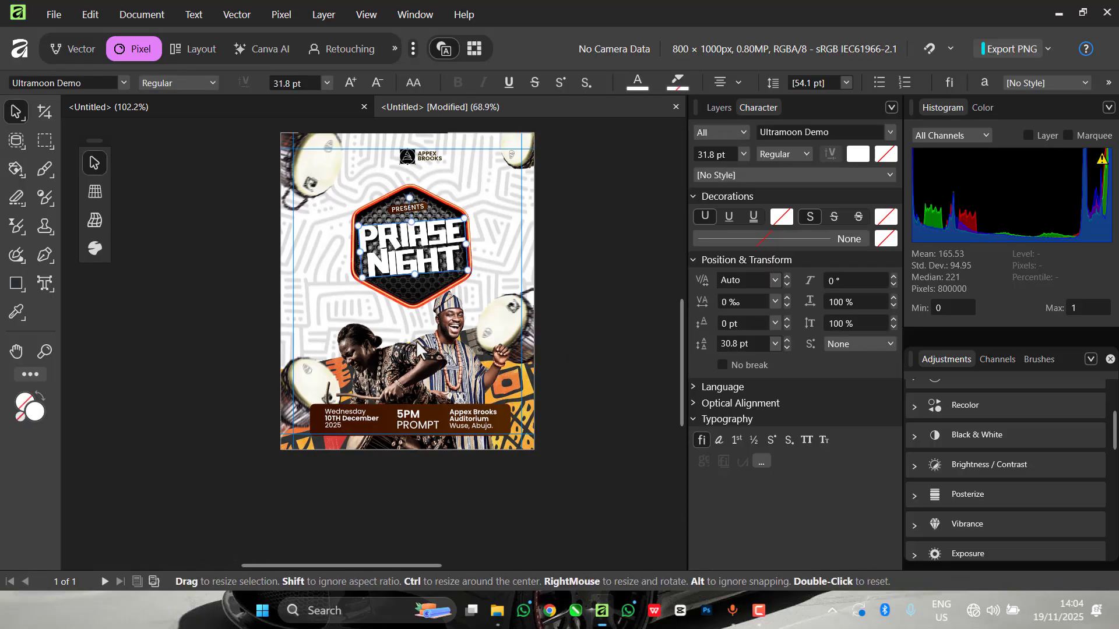
Reposition the man's and the woman's images slightly lower on the poster, behind the event details bar.
scroll(419, 350, up, 4)
click(492, 396)
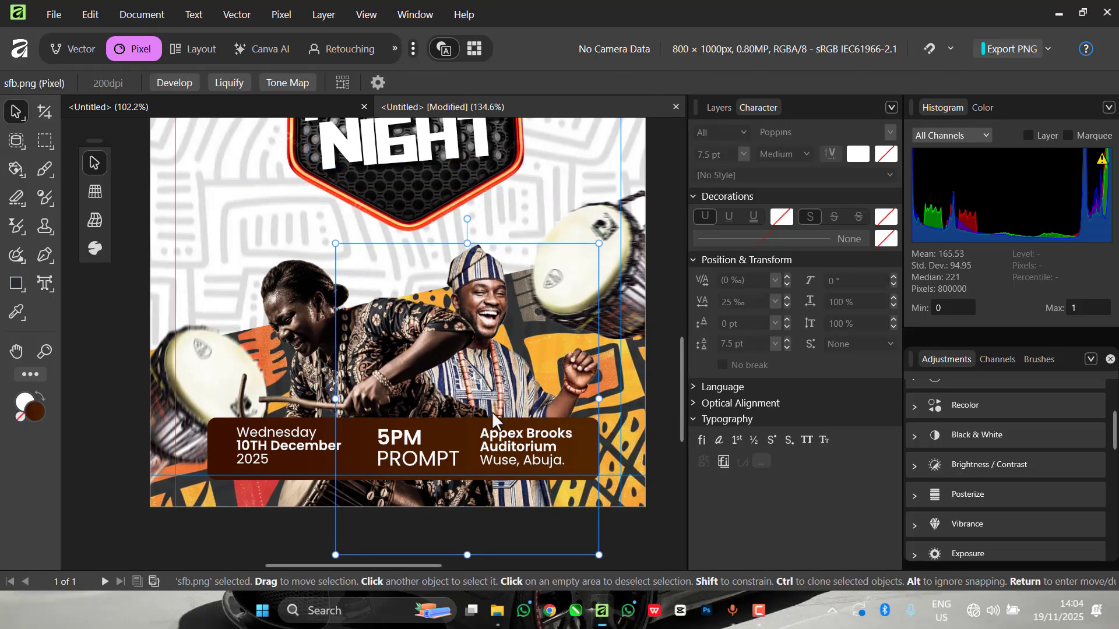
mouse_move(408, 349)
mouse_down()
mouse_move(410, 362)
mouse_move(418, 330)
mouse_move(399, 332)
mouse_up()
drag(301, 305, 302, 323)
scroll(362, 345, down, 3)
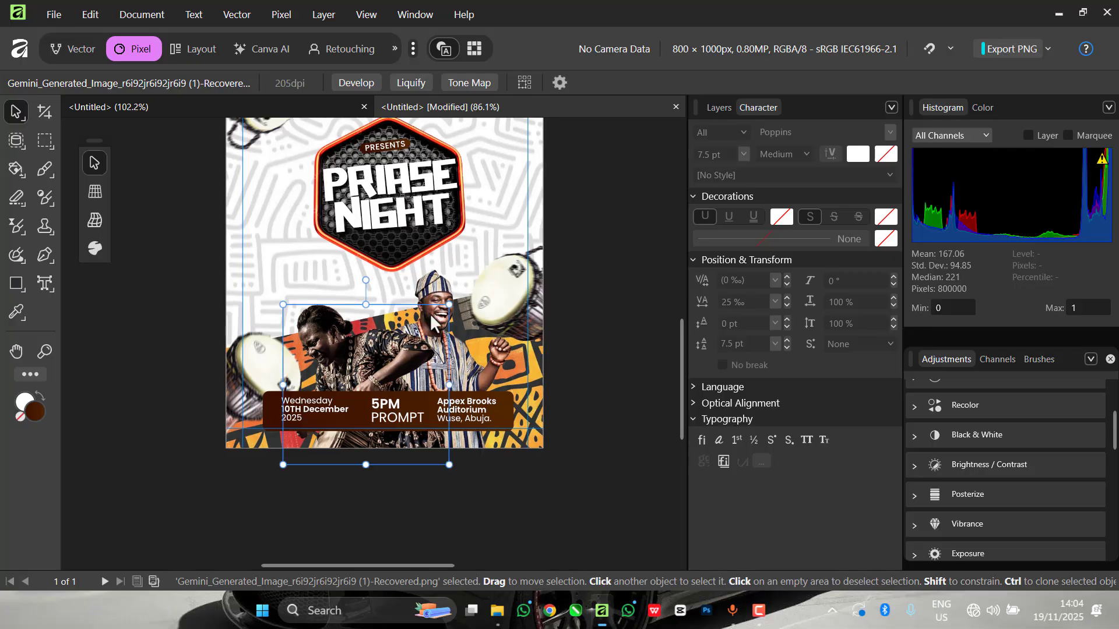
Scale down the drum beside the man, rotate it slightly and shift it outward to the poster's edge, leaving nothing selected.
scroll(428, 315, up, 2)
click(533, 300)
scroll(542, 280, down, 4)
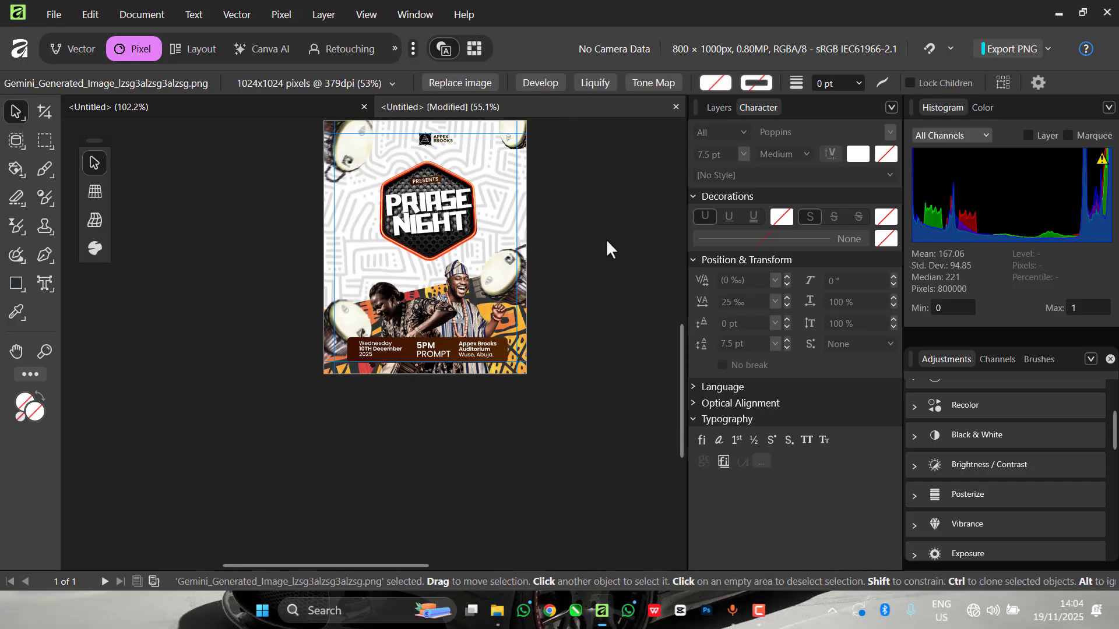
drag(605, 215, 579, 309)
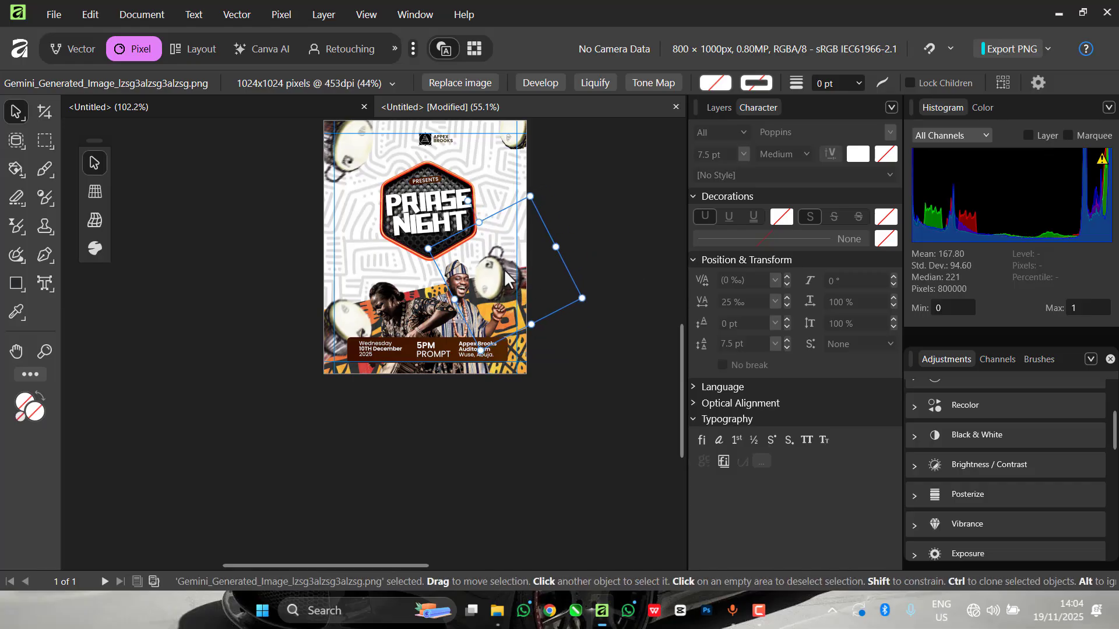
drag(508, 258, 523, 254)
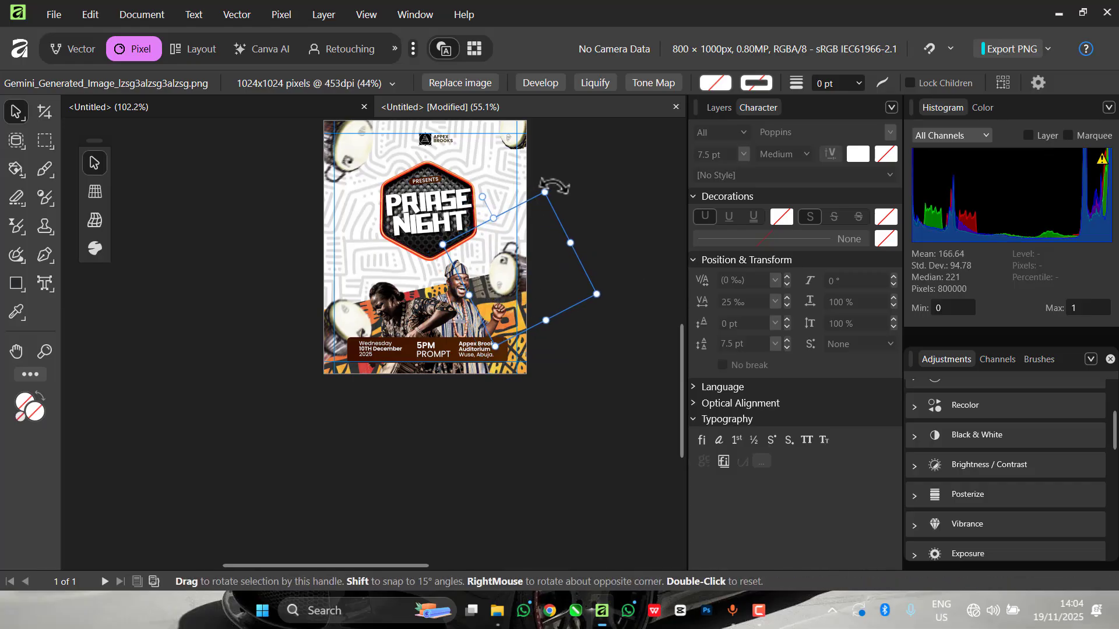
click(554, 185)
click(530, 212)
scroll(533, 212, up, 1)
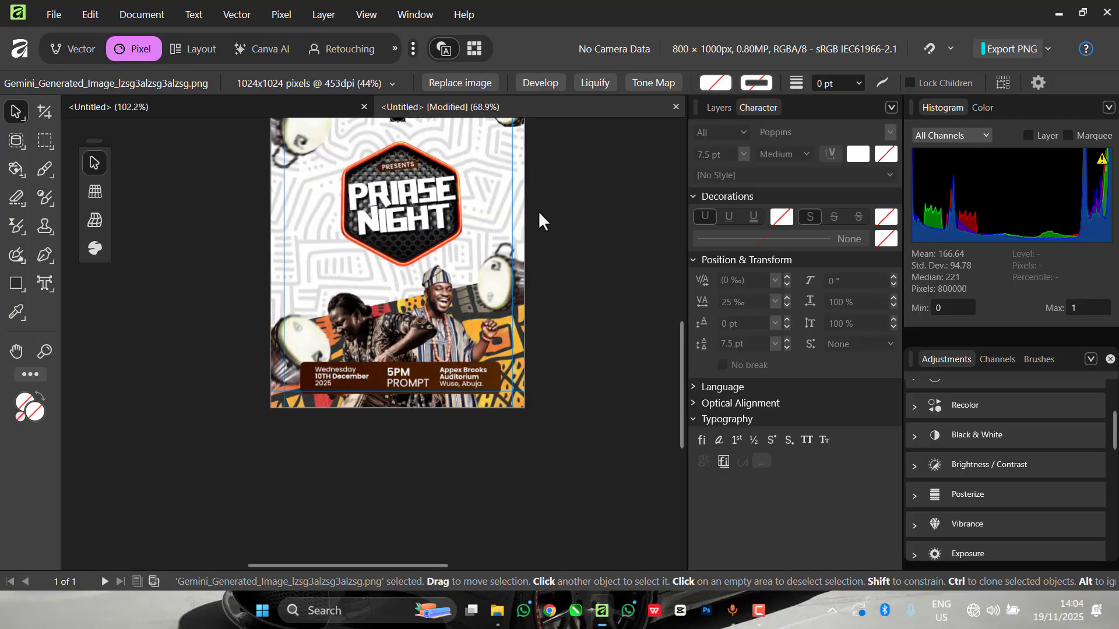
drag(548, 177, 488, 173)
scroll(523, 306, down, 1)
click(286, 275)
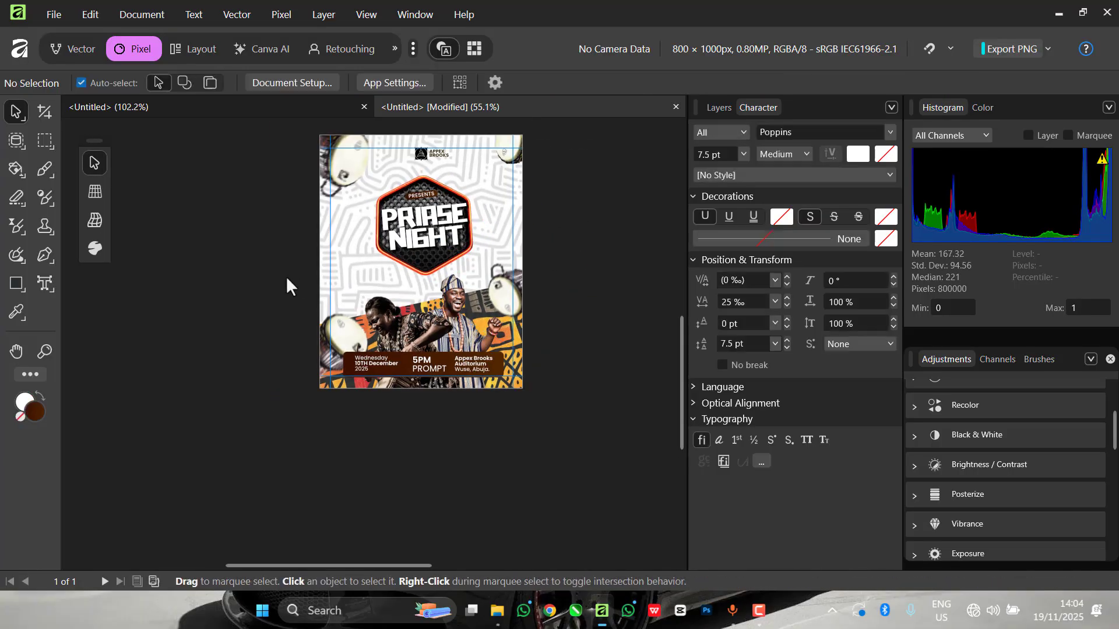
scroll(371, 230, up, 2)
scroll(460, 264, down, 2)
scroll(459, 310, up, 2)
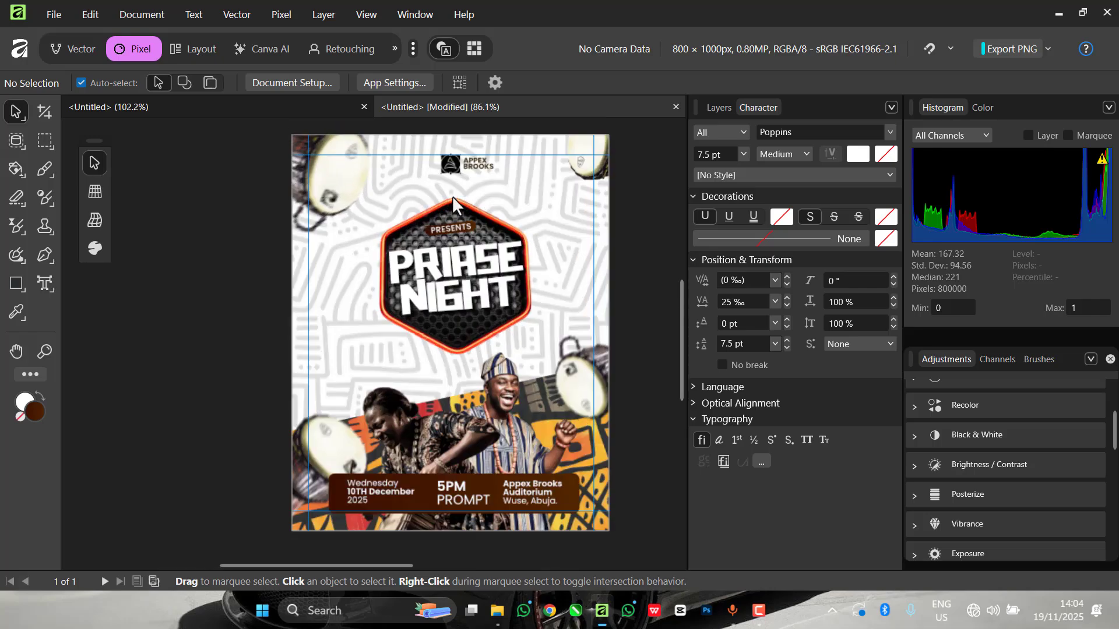
Place the cloud image "06" from the Flyer Design folder onto the poster.
click(494, 617)
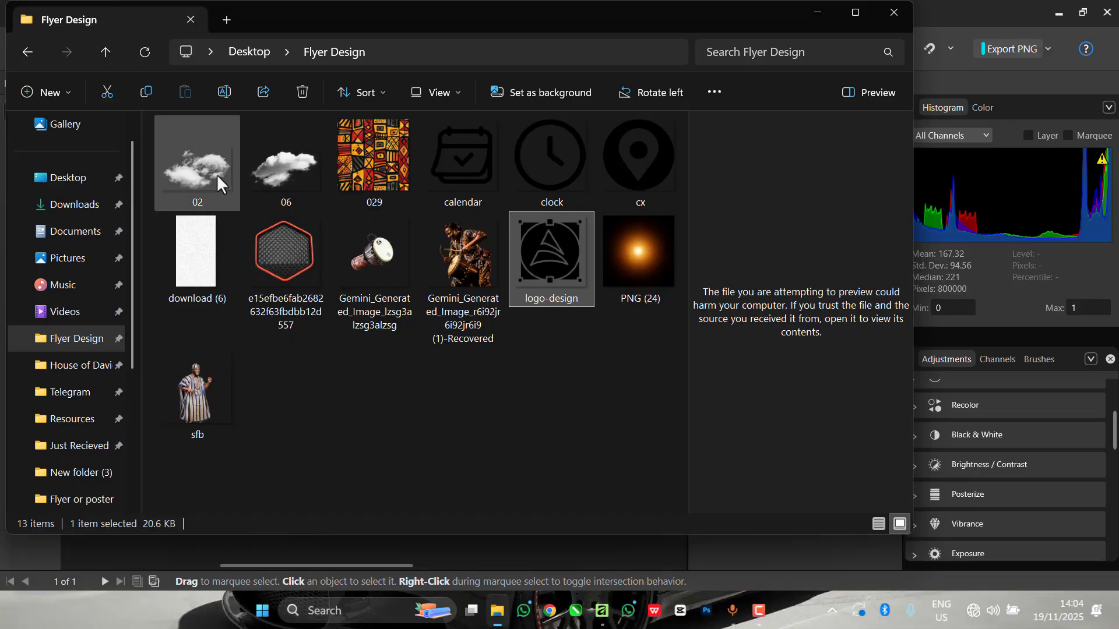
click(265, 174)
drag(264, 175, 574, 565)
drag(599, 613, 558, 551)
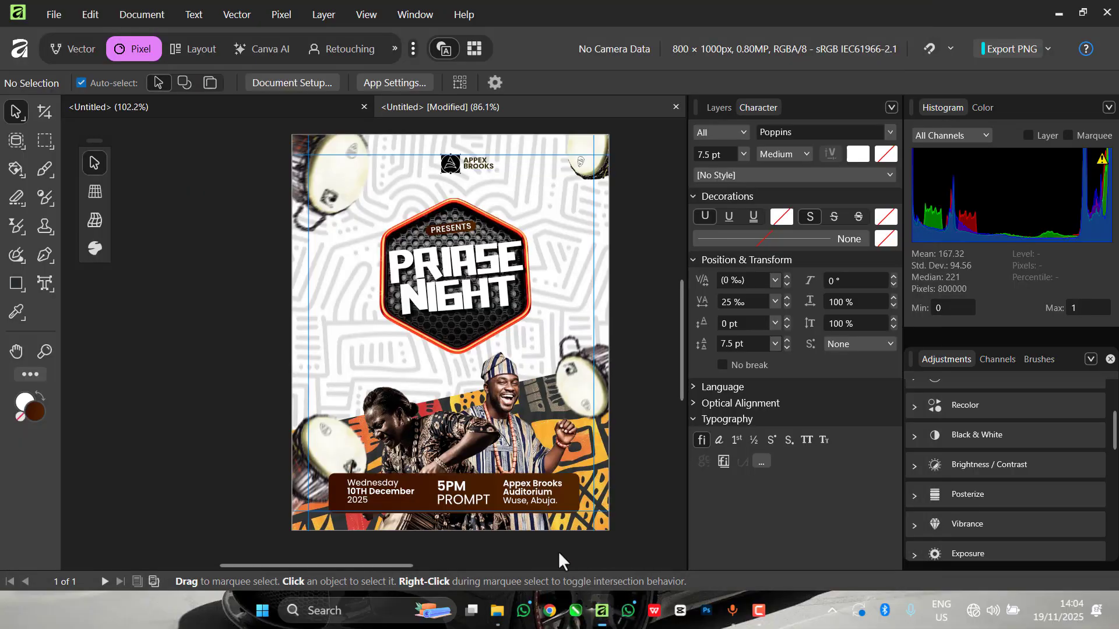
scroll(407, 246, down, 2)
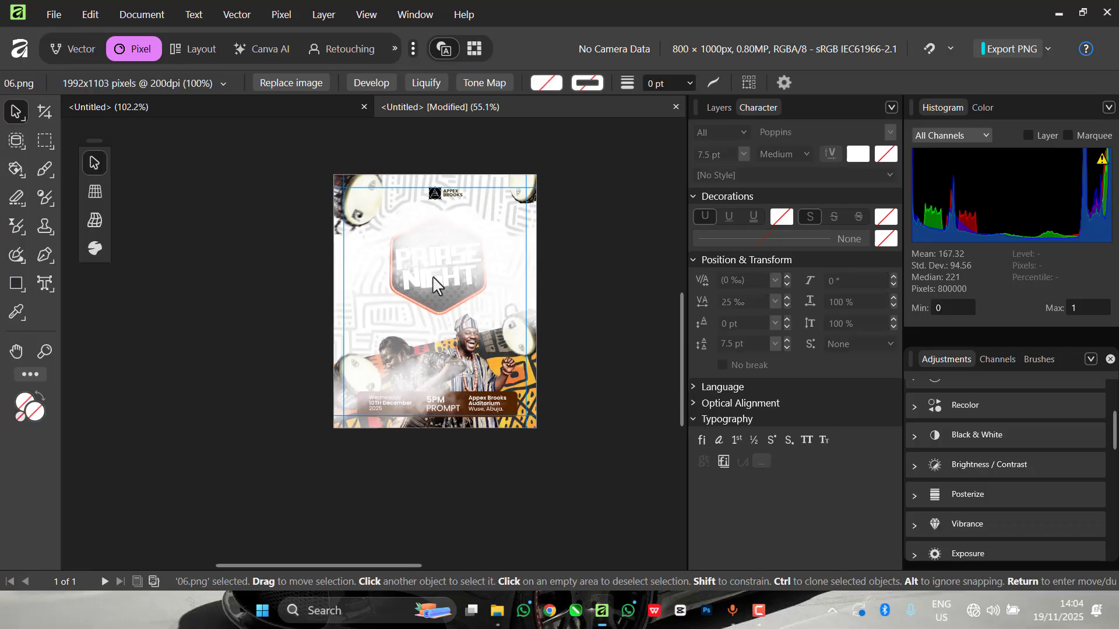
Scale the cloud image down to 14% and position it over the lower part of the hexagon, just beneath the title.
drag(178, 201, 583, 489)
drag(606, 452, 518, 330)
scroll(388, 258, up, 3)
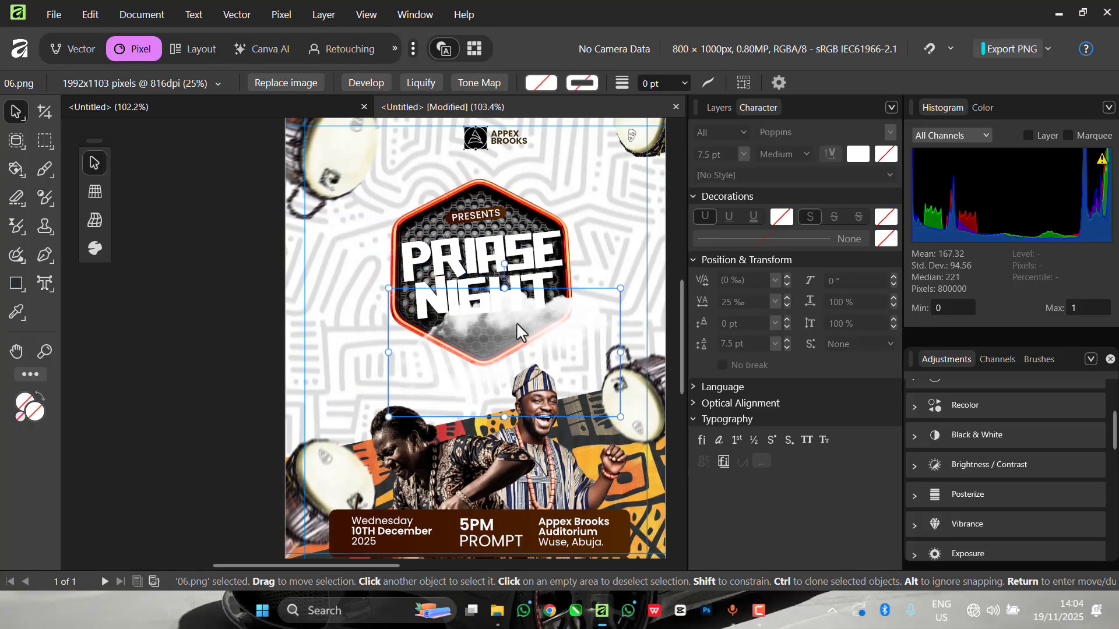
drag(388, 418, 484, 365)
drag(558, 328, 493, 342)
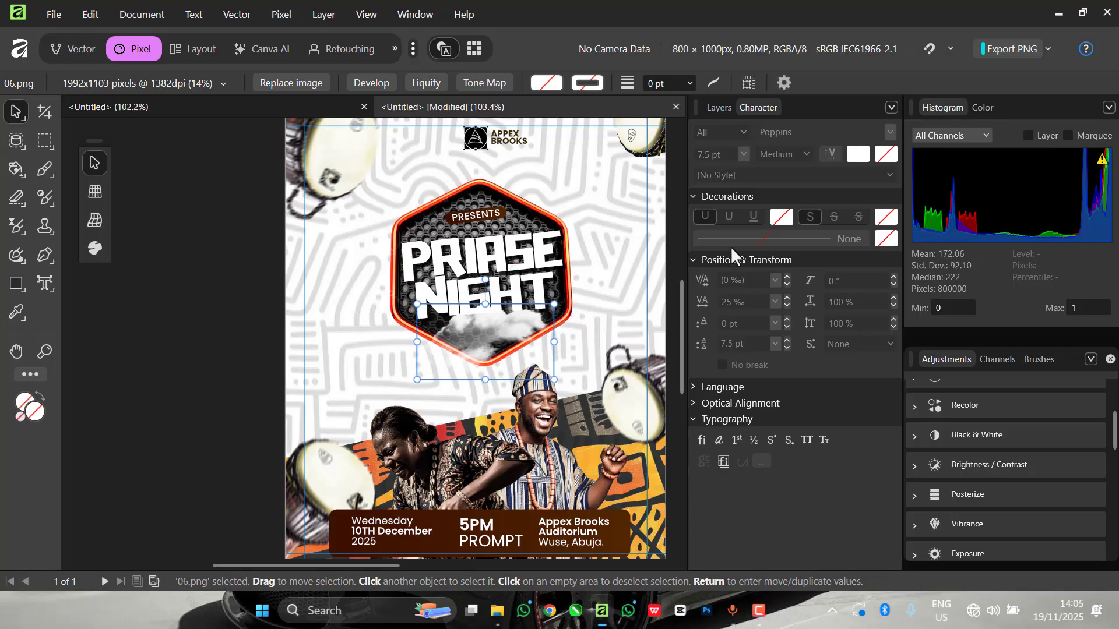
click(725, 109)
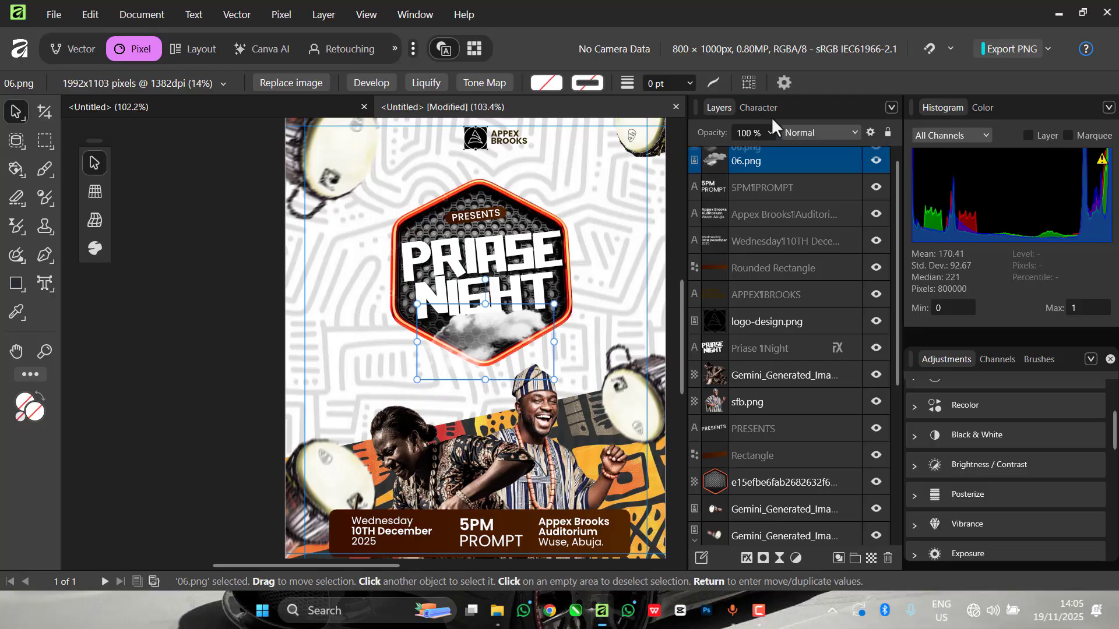
scroll(491, 337, up, 1)
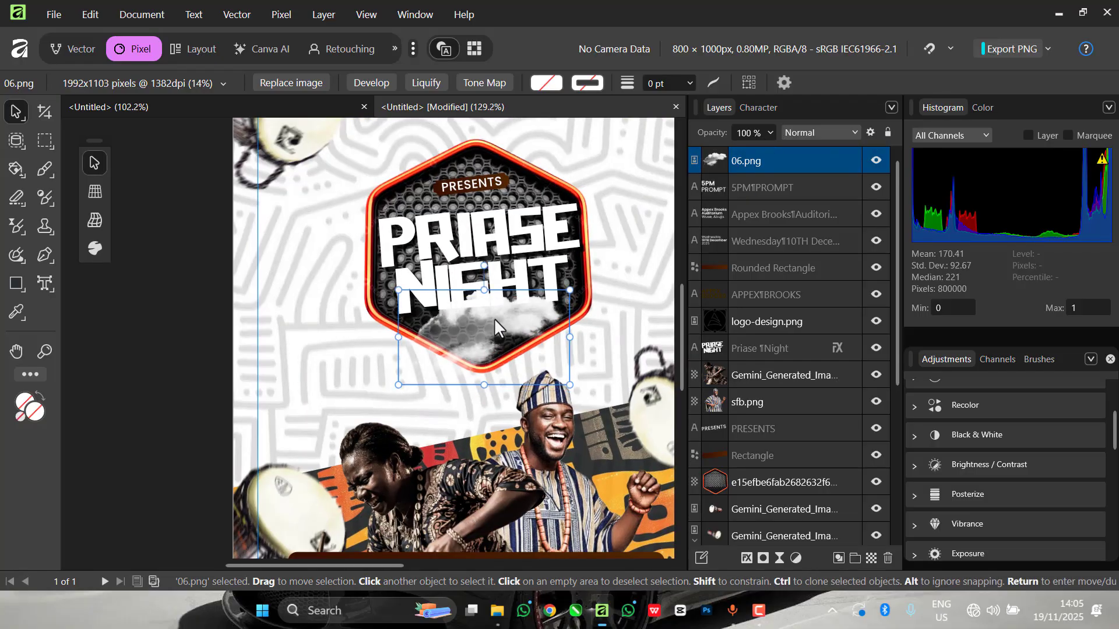
drag(494, 319, 494, 316)
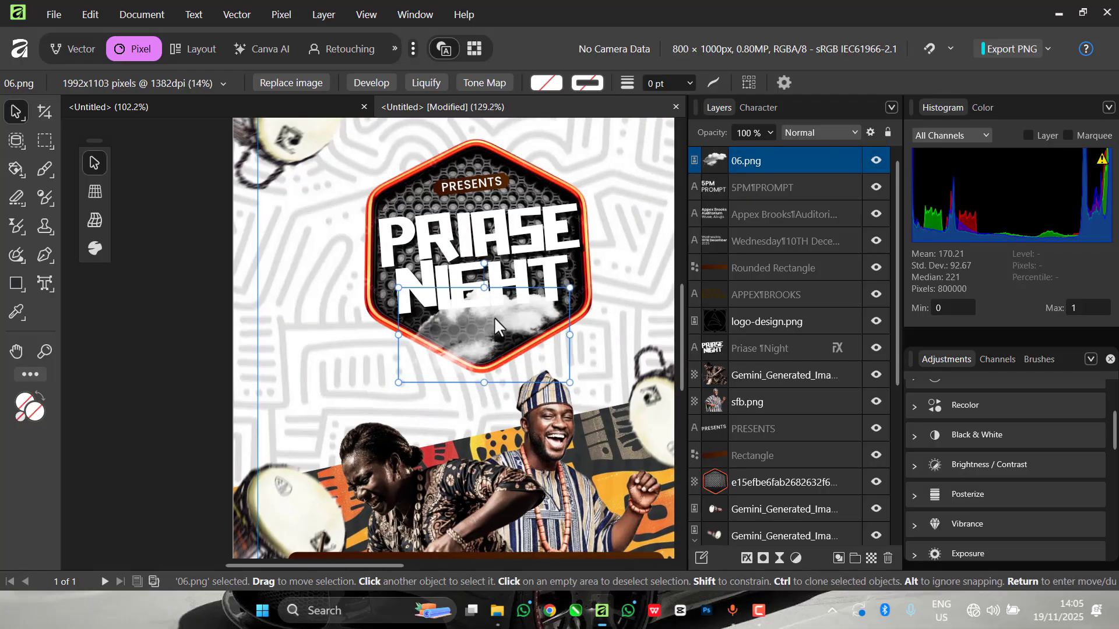
Duplicate the cloud, rotate the copy counterclockwise and place it over the hexagon's upper-left edge.
key(ctrl+j)
drag(494, 317, 381, 217)
drag(460, 170, 451, 137)
drag(415, 189, 447, 148)
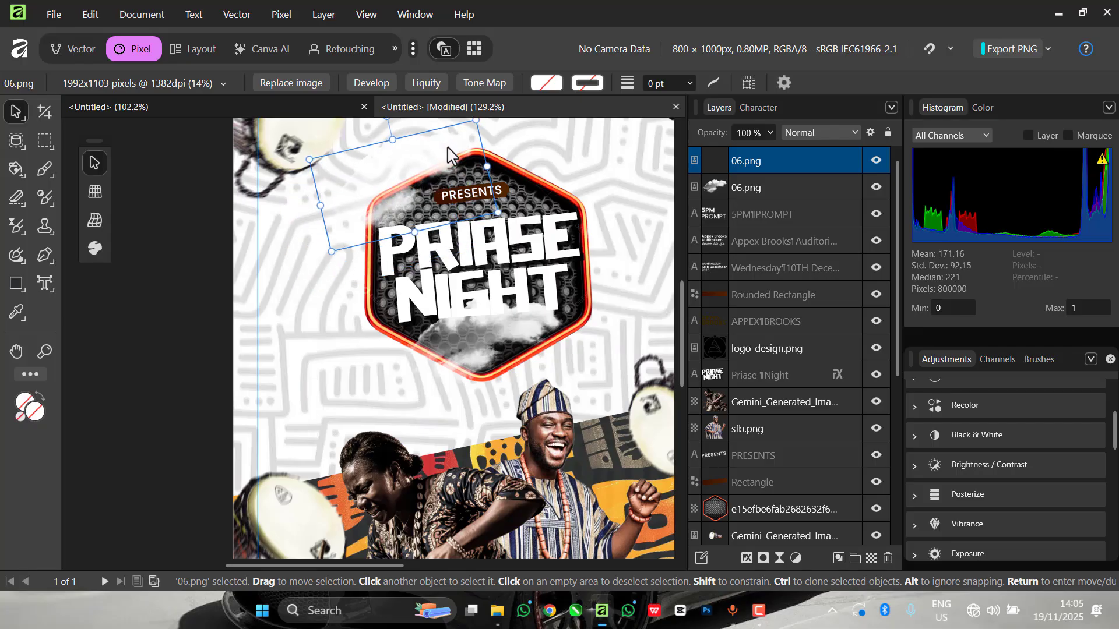
scroll(449, 189, down, 2)
scroll(473, 187, up, 2)
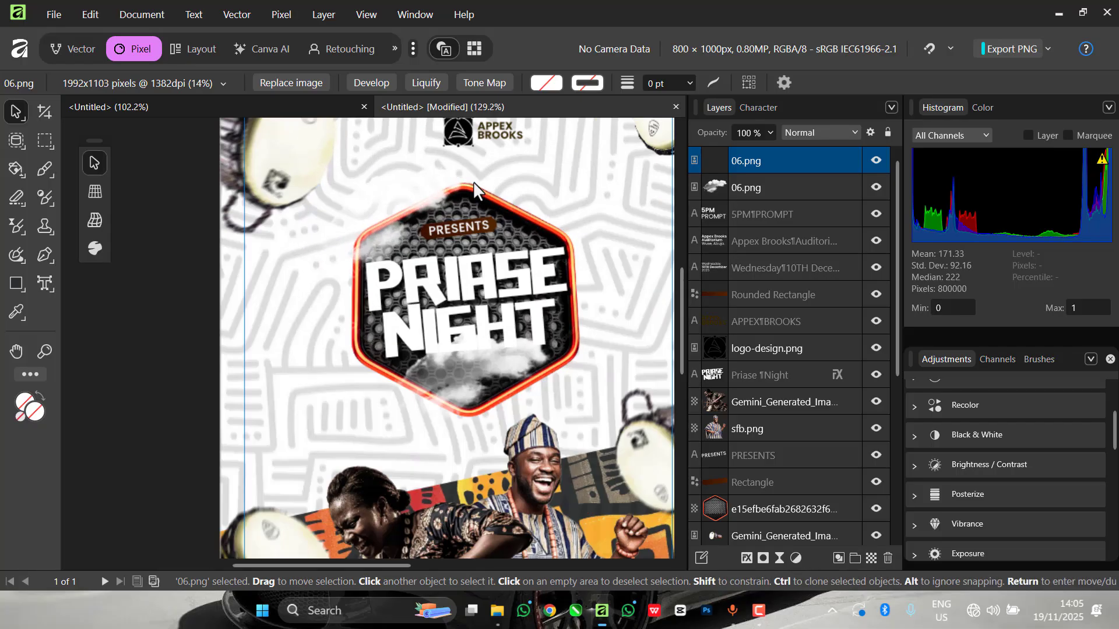
Nudge the lower cloud slightly down over the hexagon's bottom corner and deselect everything.
click(495, 381)
drag(494, 383, 493, 395)
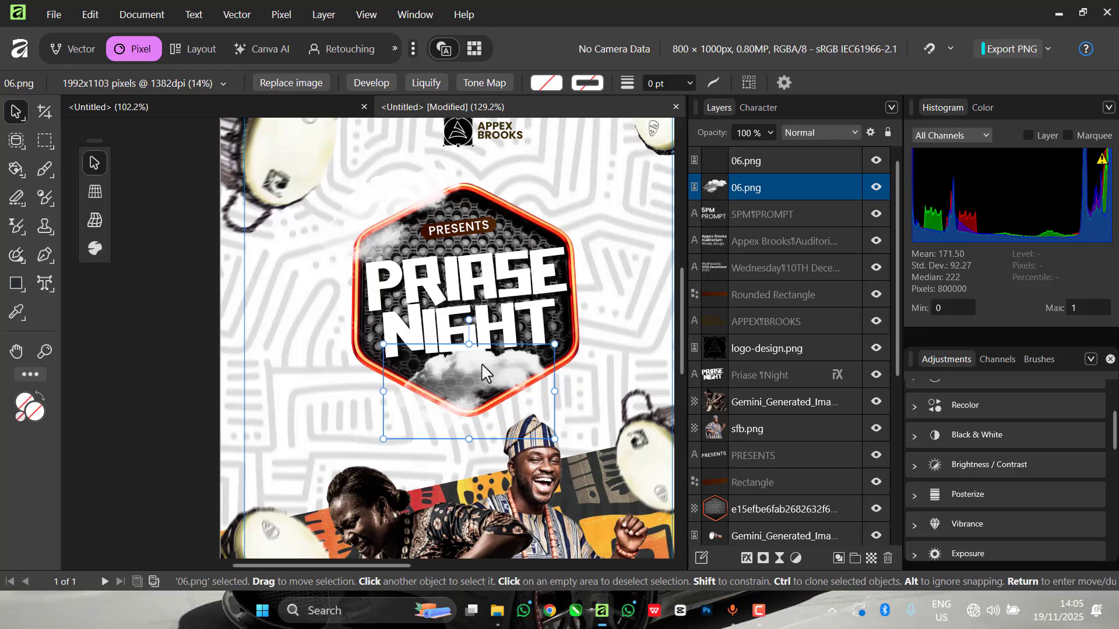
click(402, 195)
scroll(440, 235, down, 3)
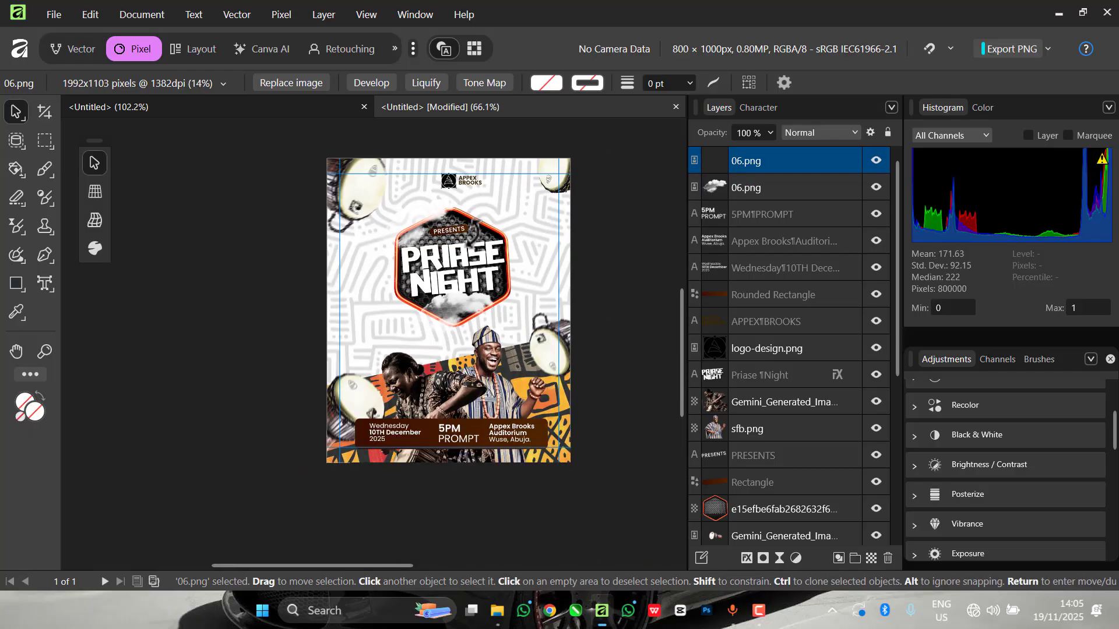
scroll(488, 224, up, 1)
click(664, 220)
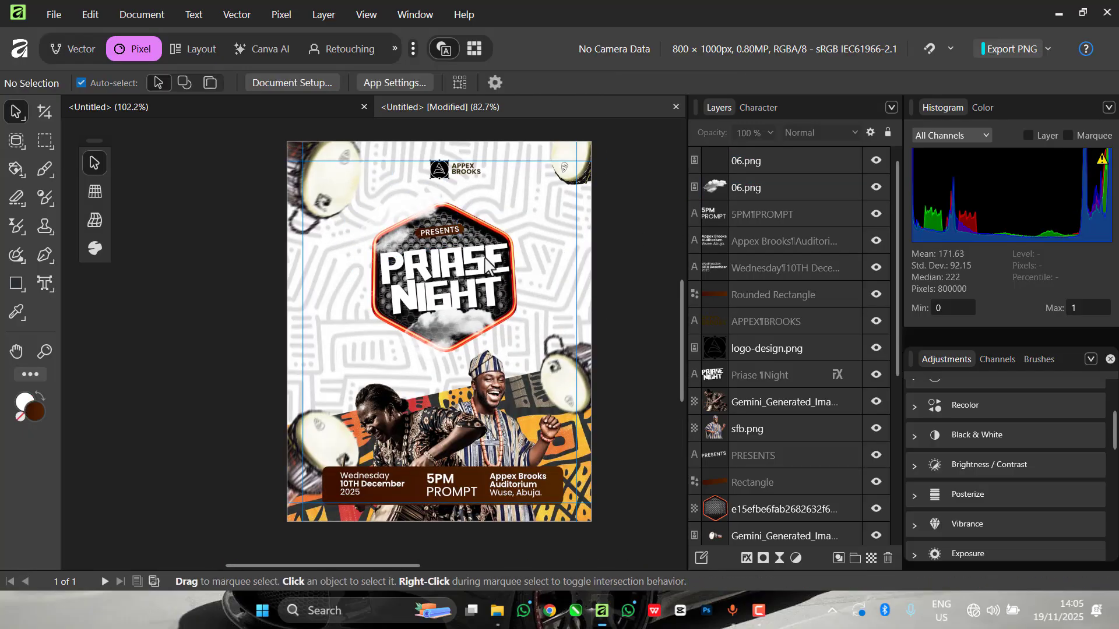
Try reducing the lower cloud's opacity to 54%.
scroll(488, 261, up, 3)
click(454, 330)
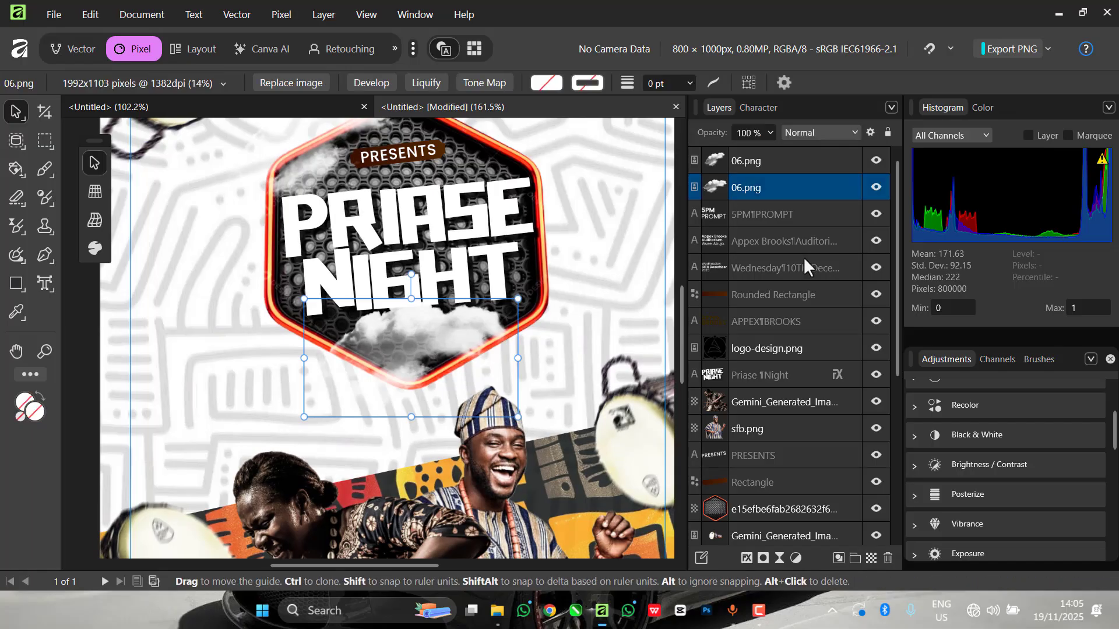
scroll(619, 244, down, 2)
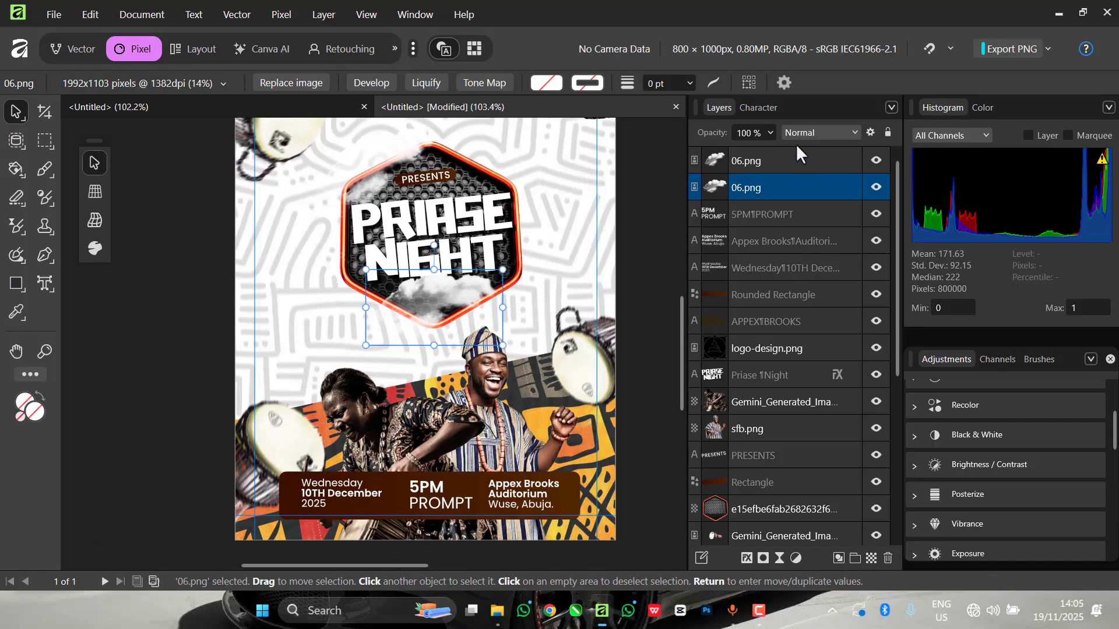
drag(762, 154, 701, 163)
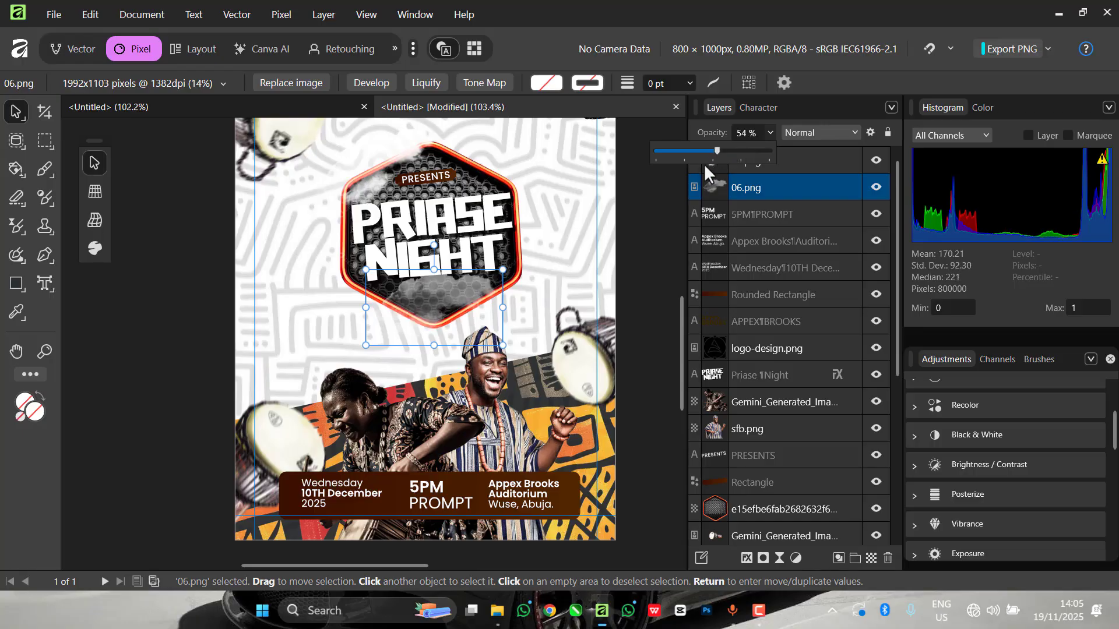
click(485, 288)
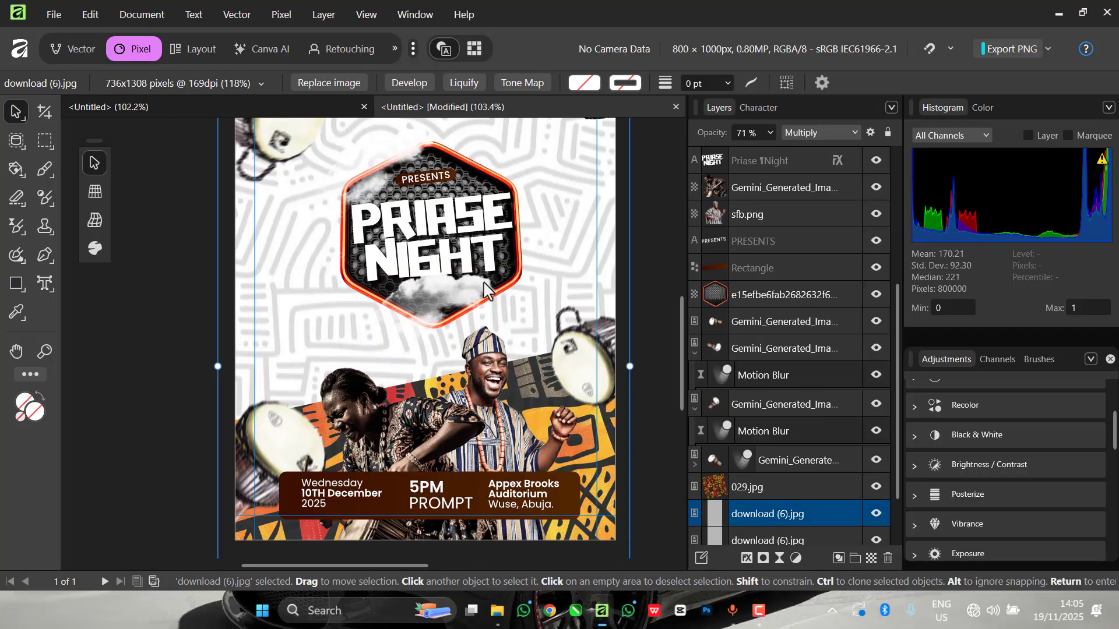
scroll(422, 201, down, 5)
scroll(418, 191, up, 5)
drag(419, 189, 434, 187)
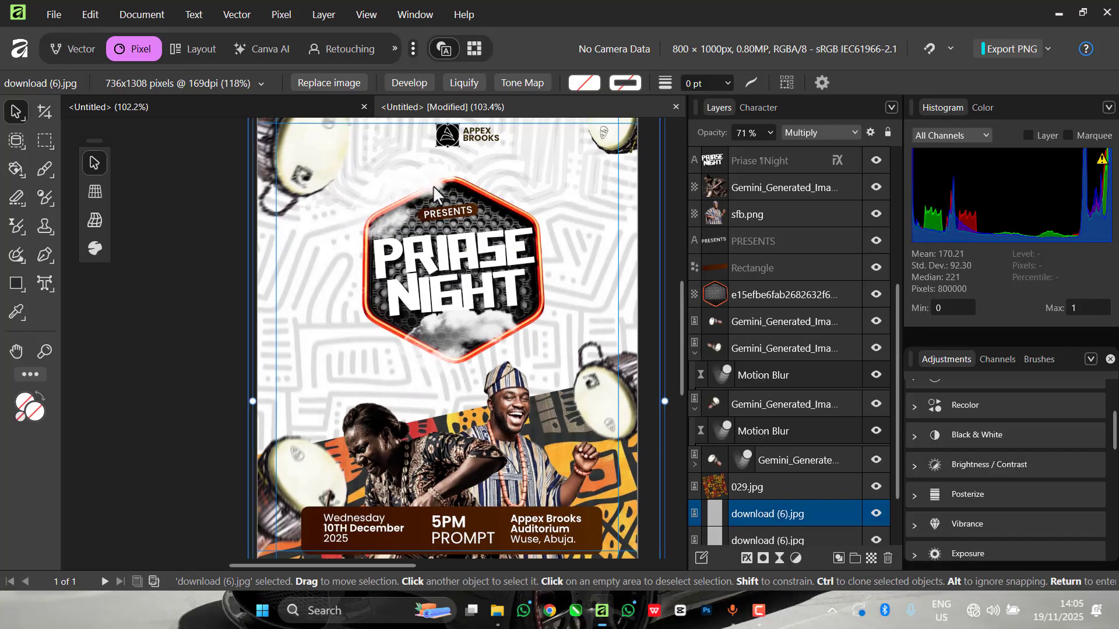
key(ctrl+z)
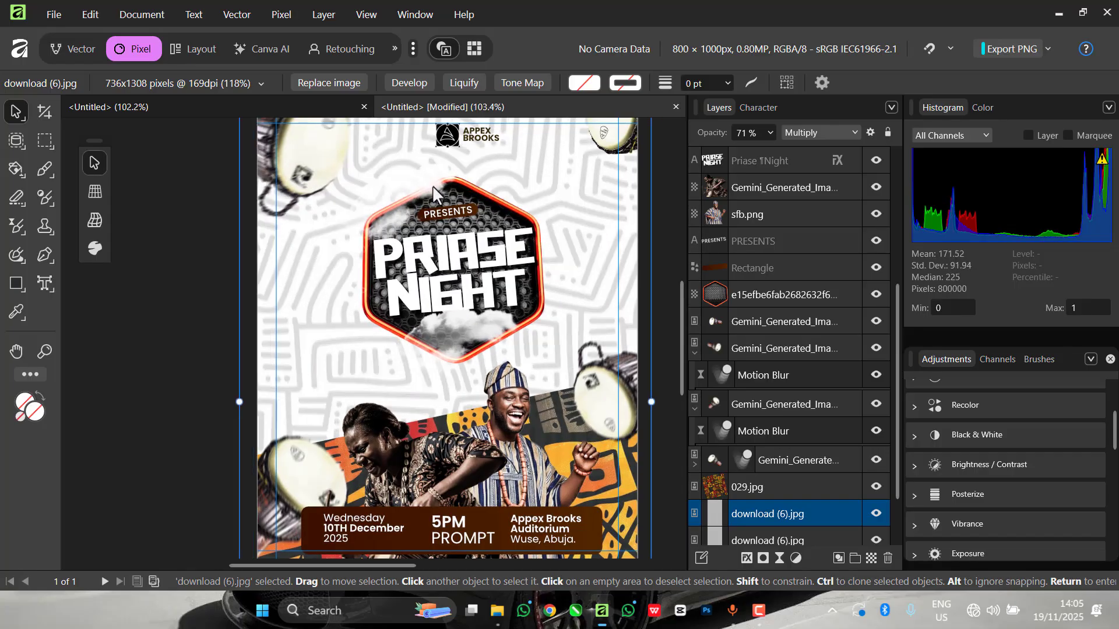
click(432, 183)
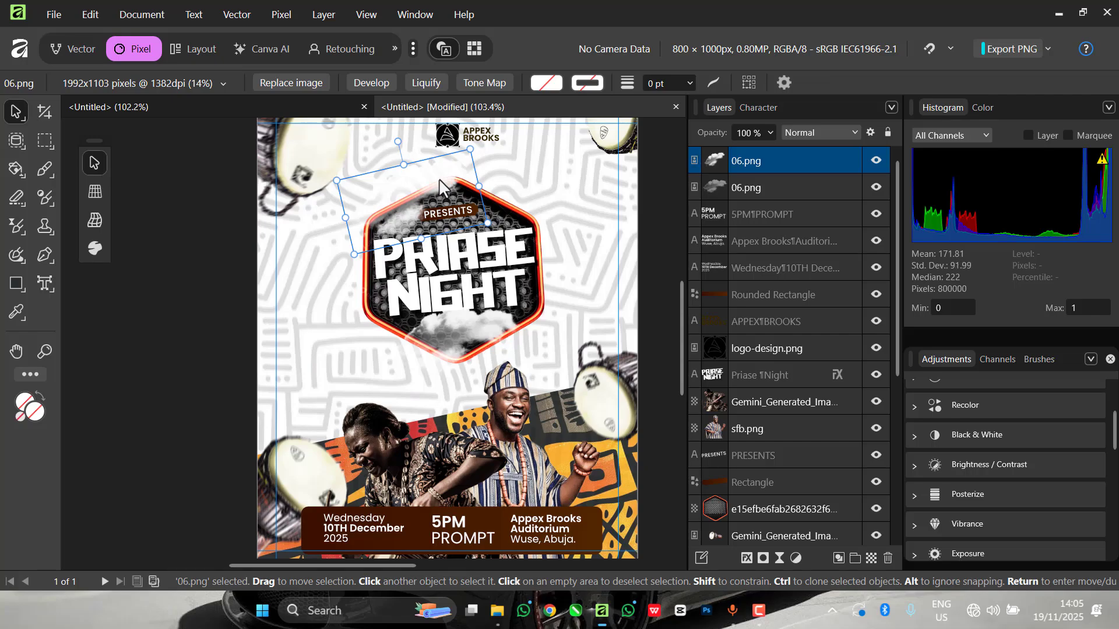
scroll(422, 181, down, 3)
scroll(406, 186, up, 3)
scroll(445, 326, down, 3)
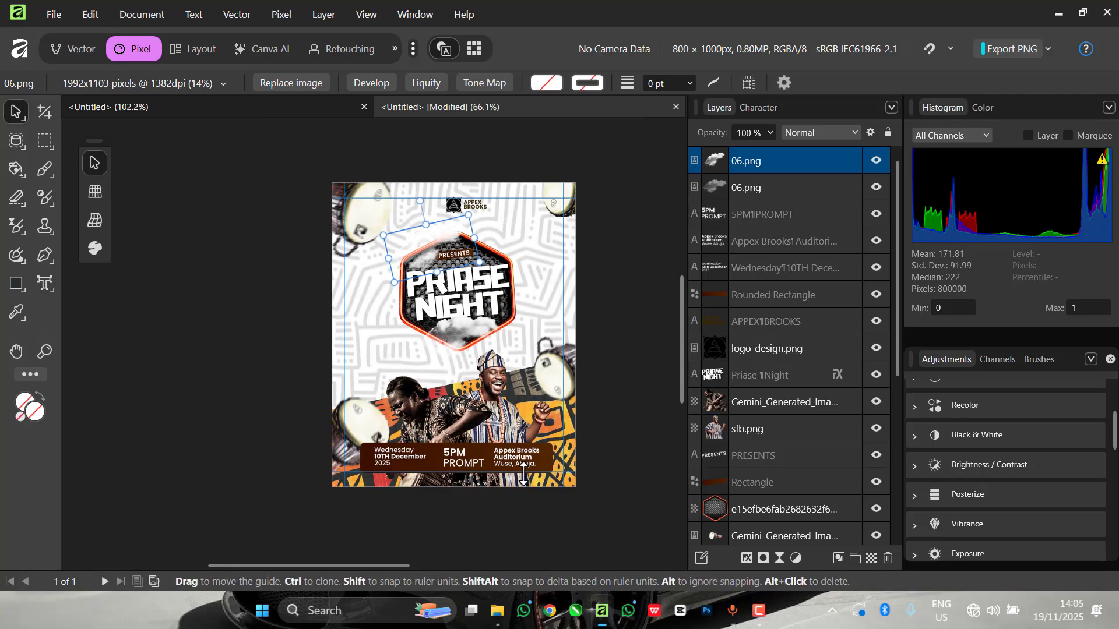
Place the PNG (24).jpg glow from the Flyer Design folder over the poster and set its blend mode to Screen.
click(495, 619)
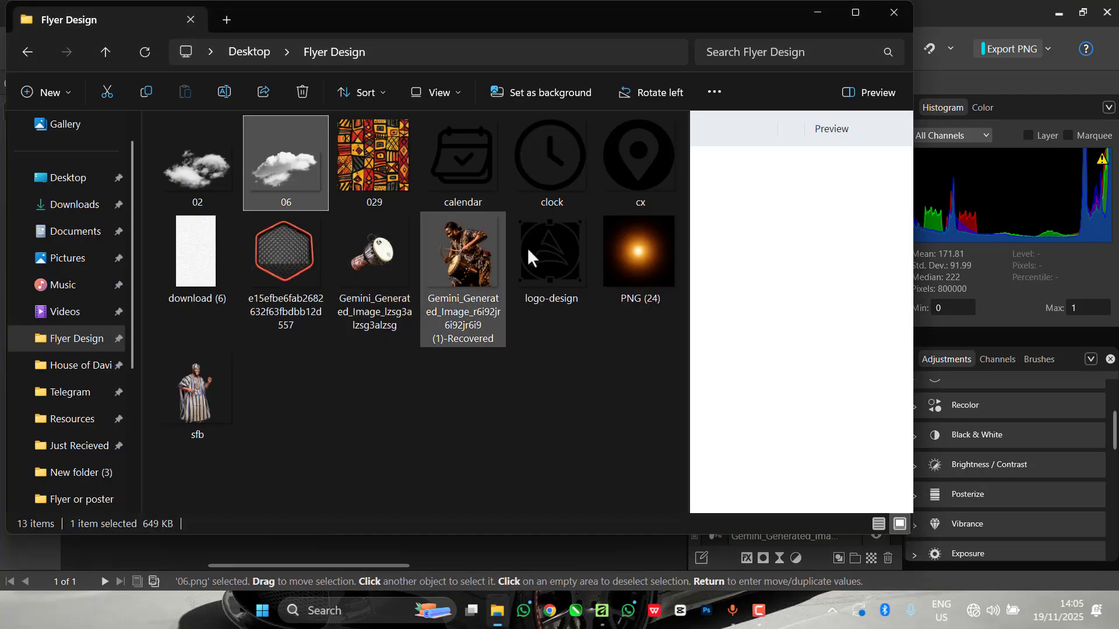
click(638, 264)
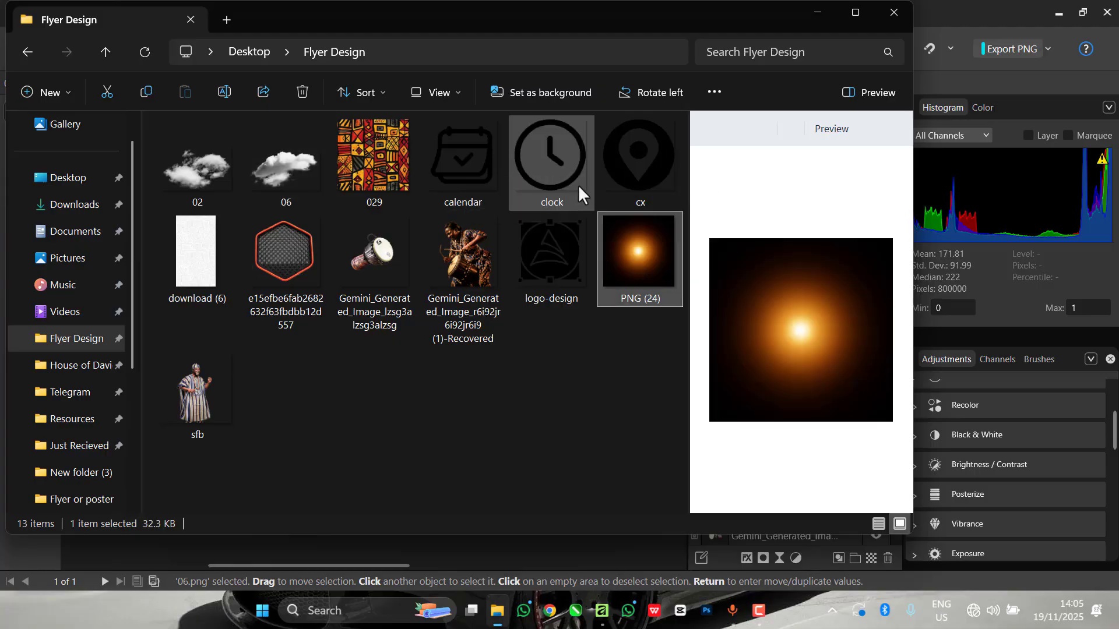
drag(638, 269, 543, 499)
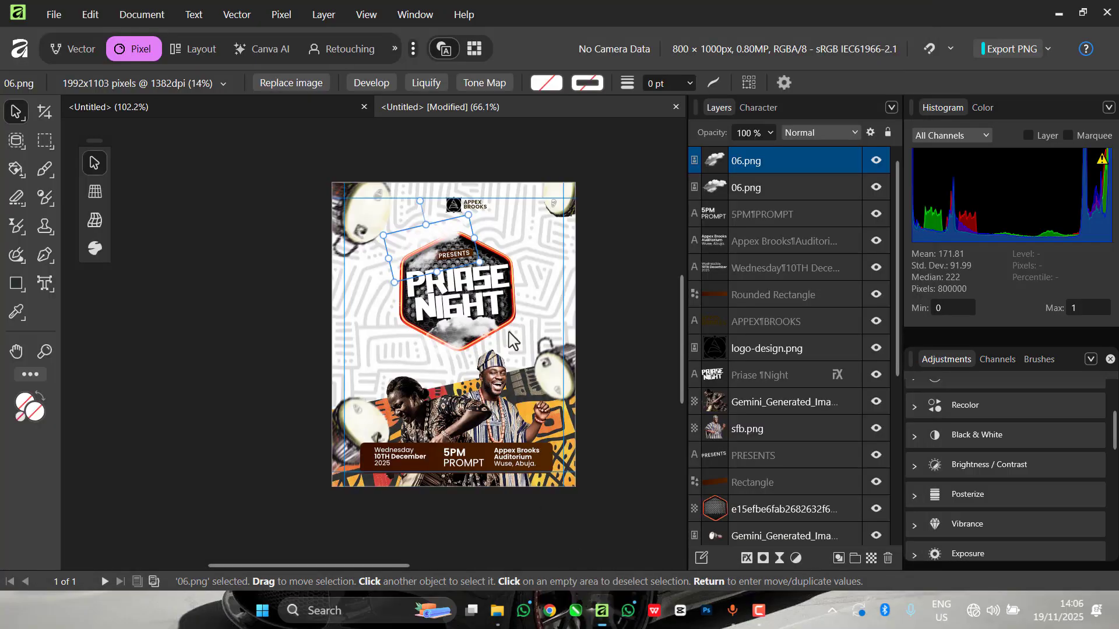
click(646, 170)
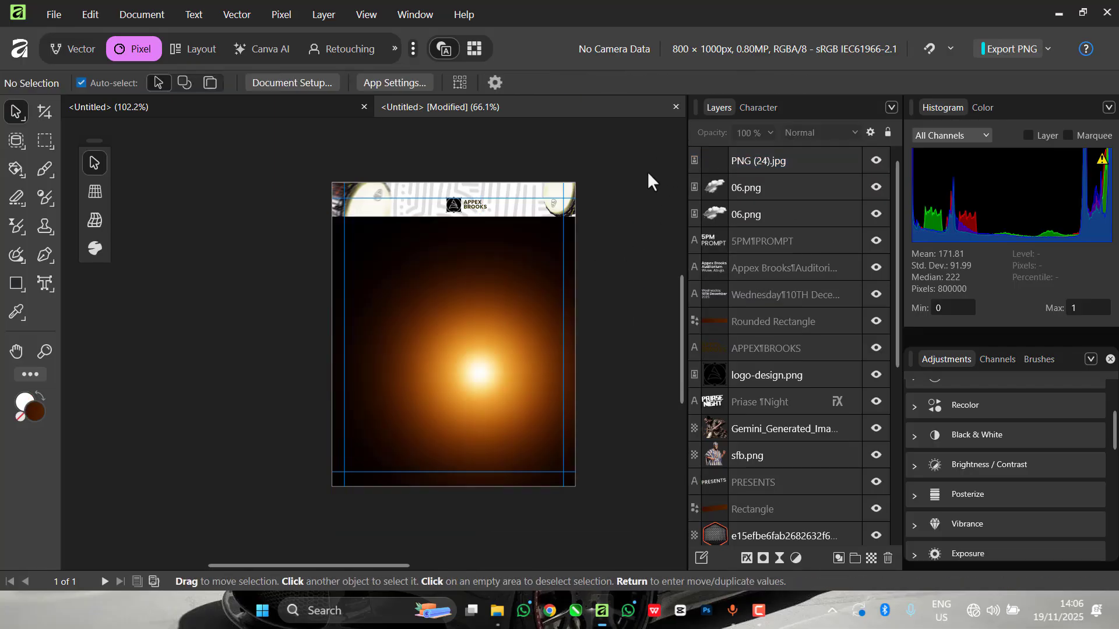
drag(529, 293, 519, 256)
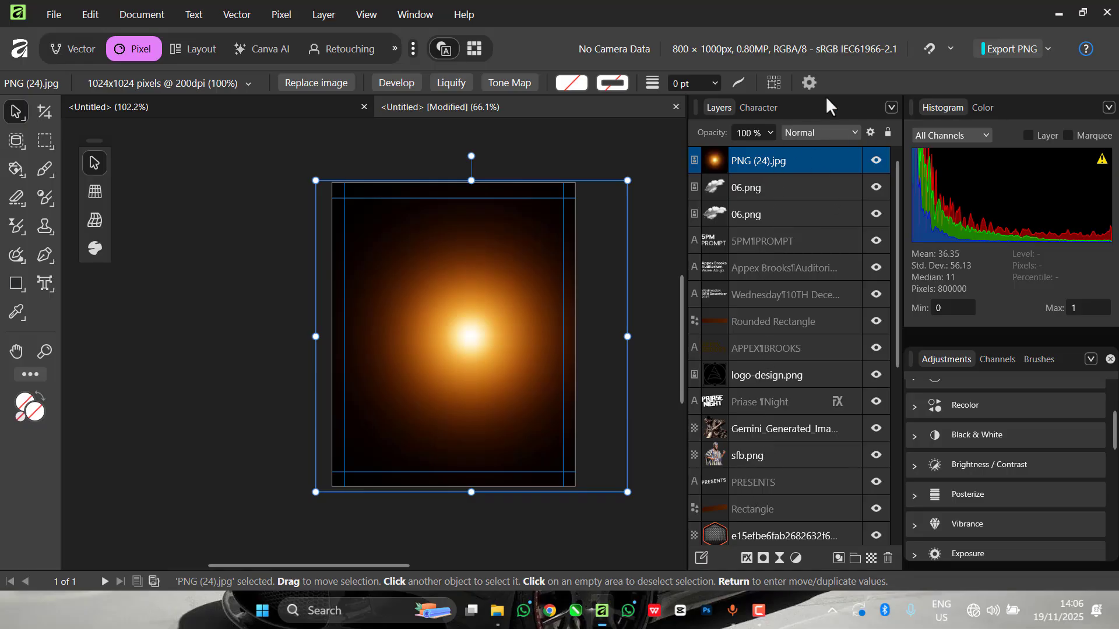
click(822, 132)
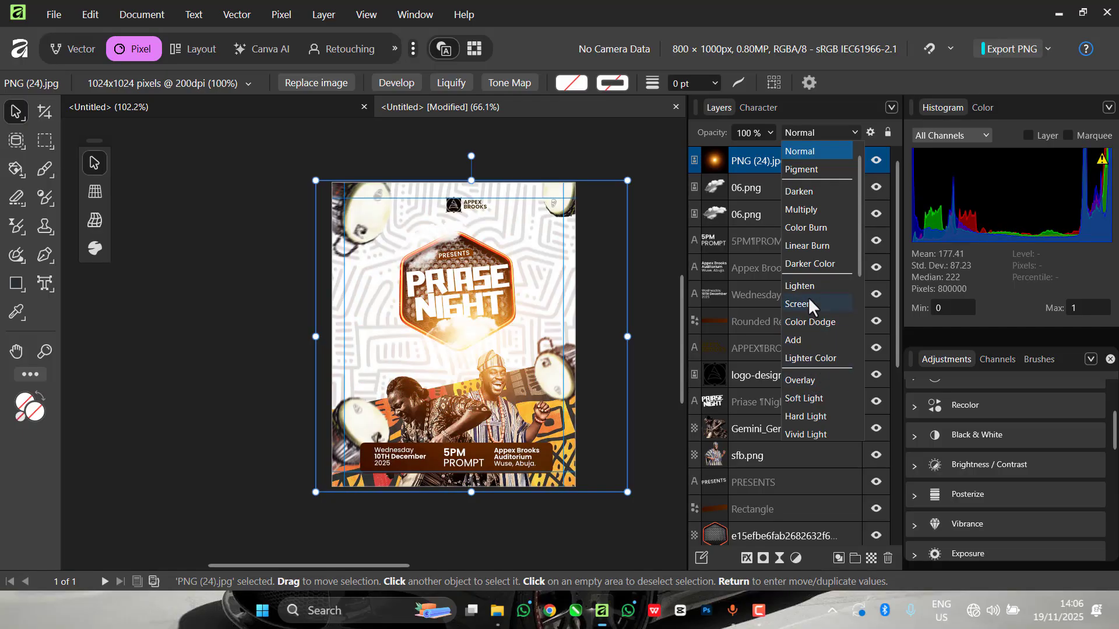
click(804, 301)
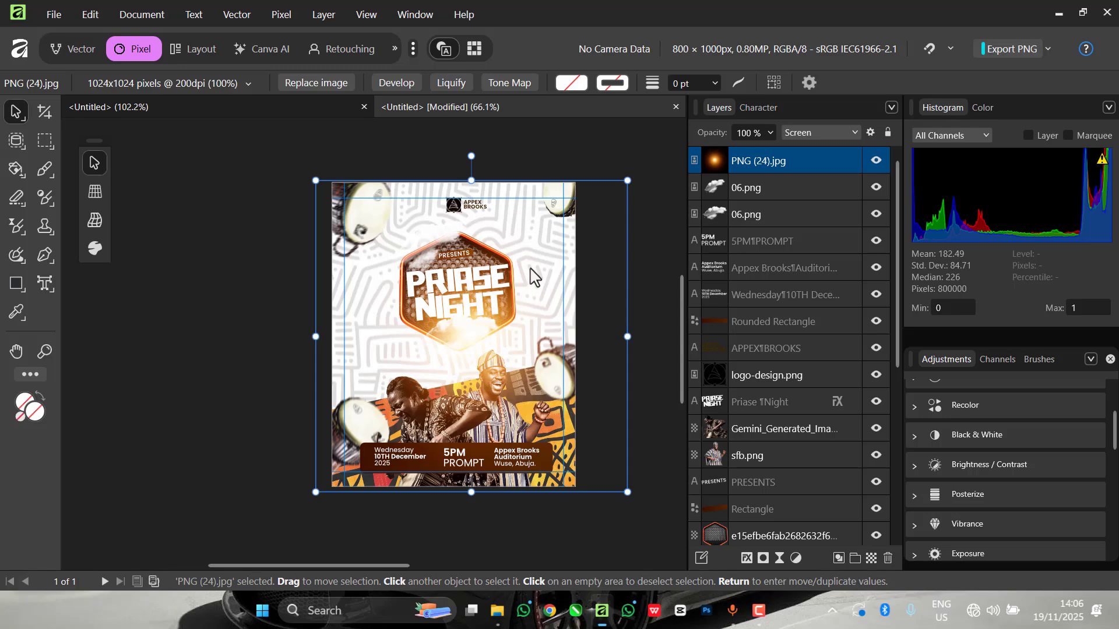
Move the glow to the poster's upper-right area beside the hexagon and enlarge it to 106%.
drag(504, 311, 572, 202)
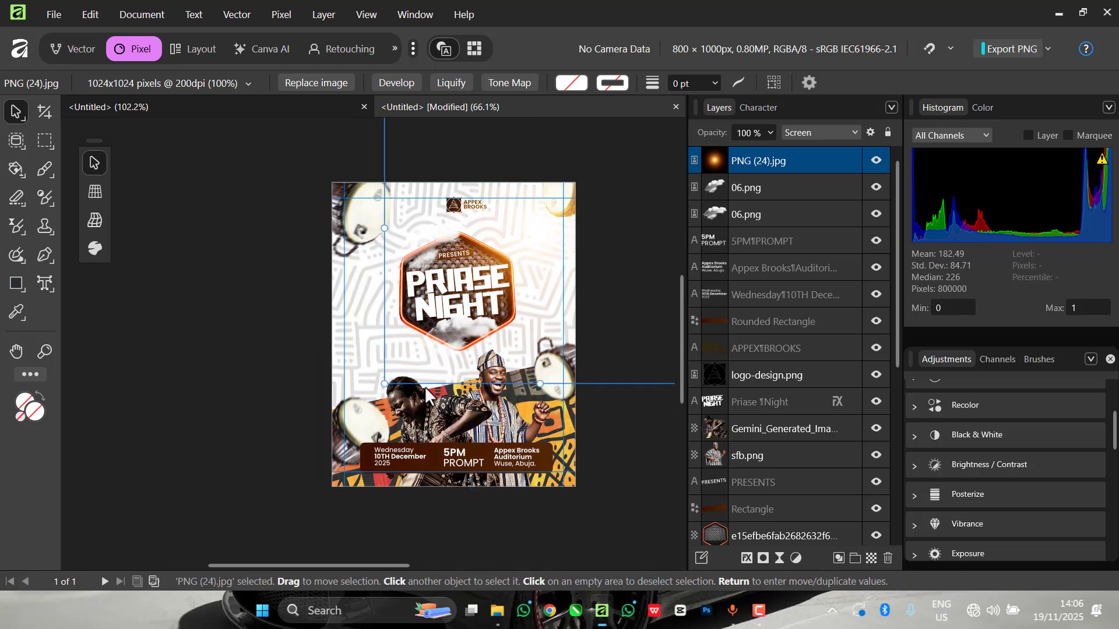
mouse_move(384, 383)
mouse_down()
mouse_move(356, 413)
mouse_move(374, 383)
mouse_up()
drag(530, 237, 529, 259)
scroll(539, 245, up, 1)
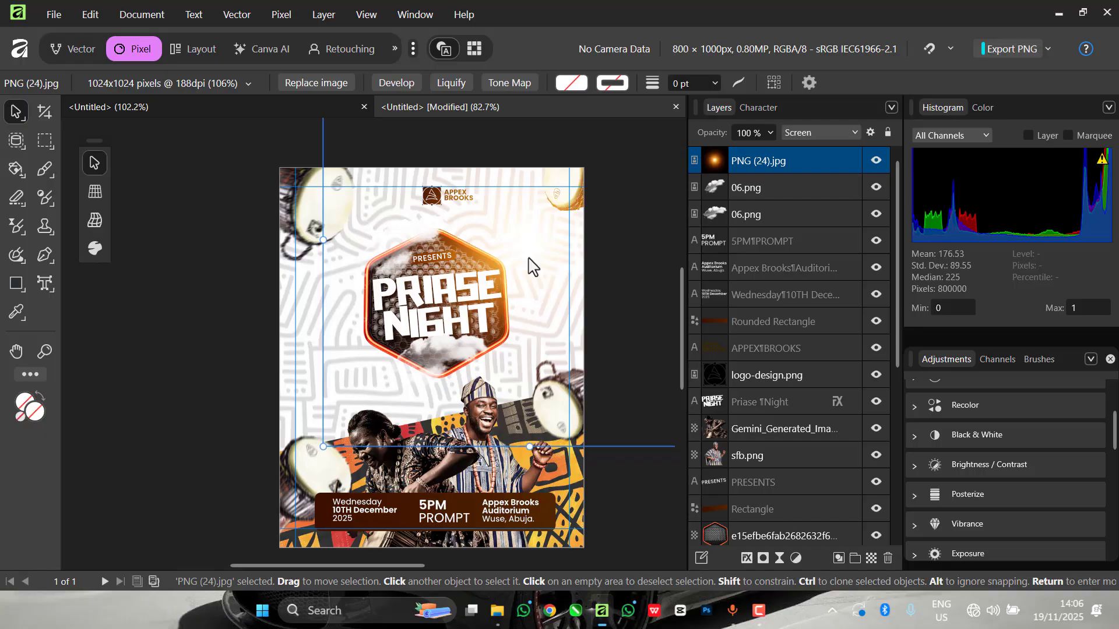
Duplicate the glow and move the copy to the poster's lower-left corner.
key(ctrl+j)
scroll(536, 240, down, 1)
drag(535, 240, 330, 501)
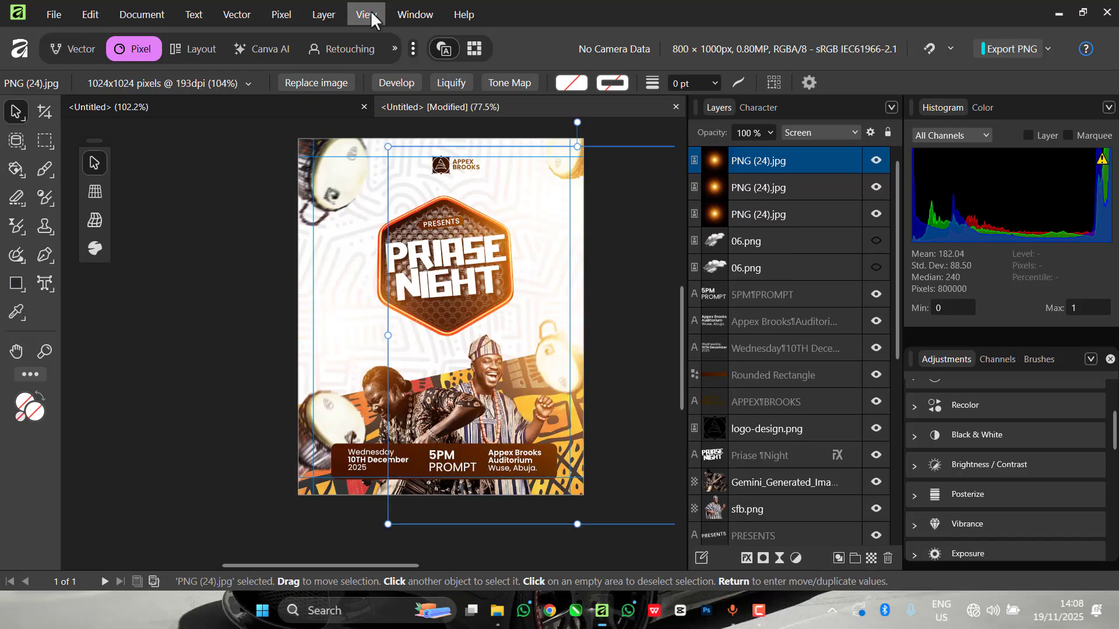
Remove all guides from the document.
click(369, 11)
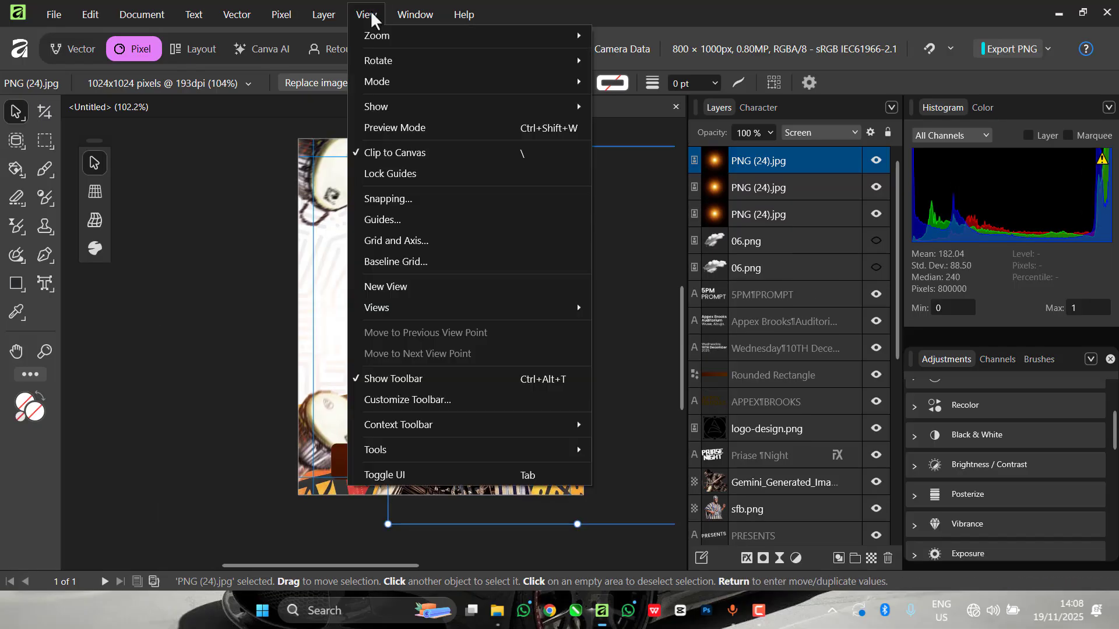
click(390, 216)
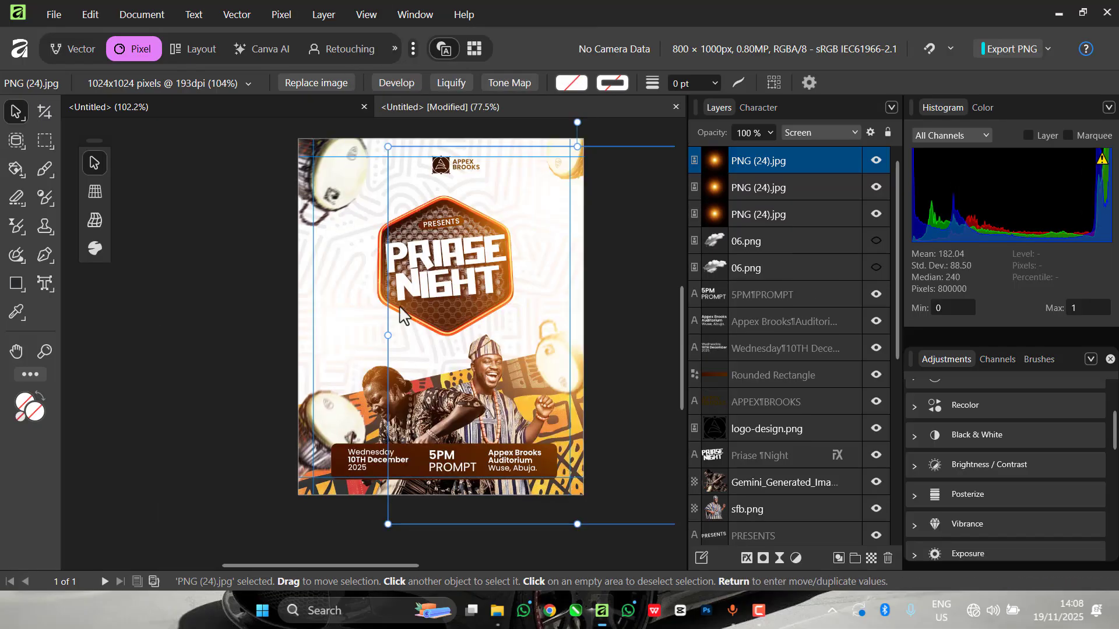
click(475, 426)
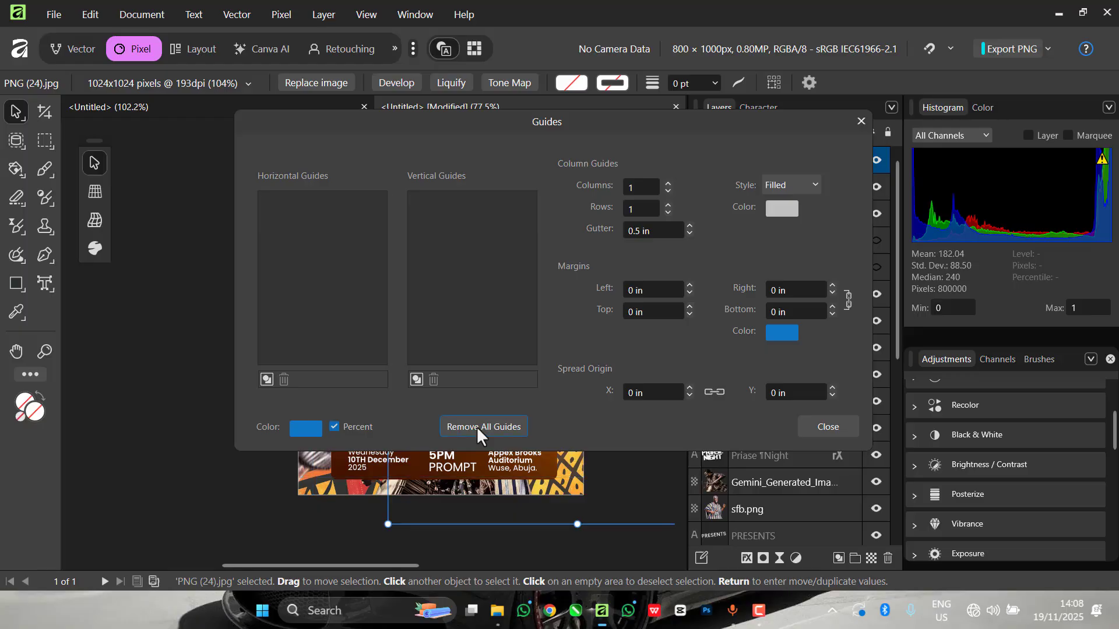
click(828, 427)
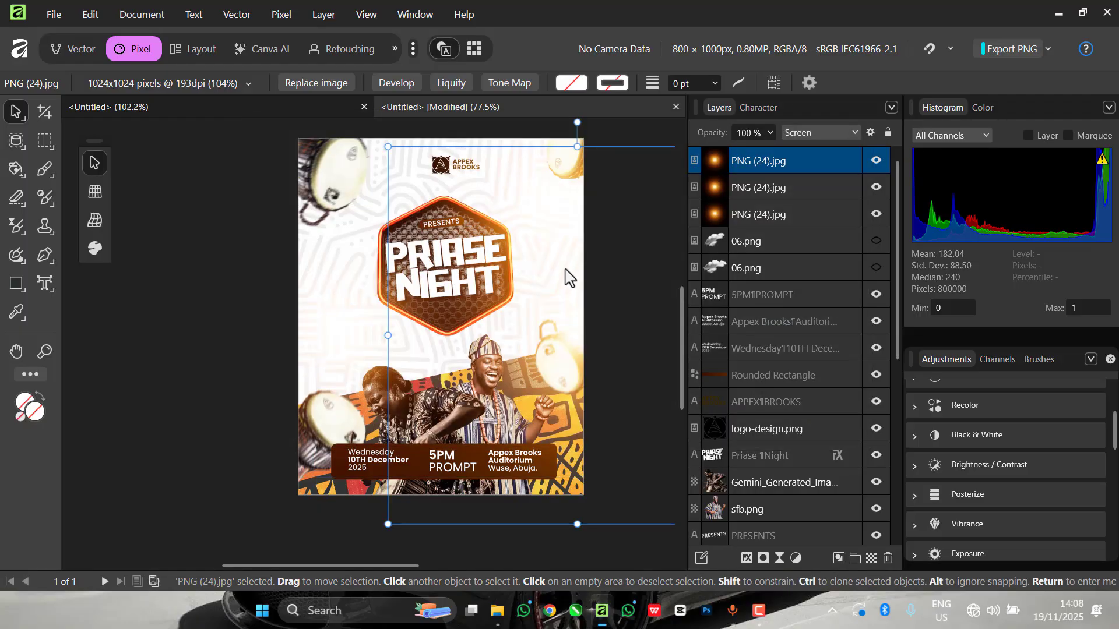
Hide and show the topmost glow to compare its effect, and lock all three glow layers.
scroll(489, 283, up, 1)
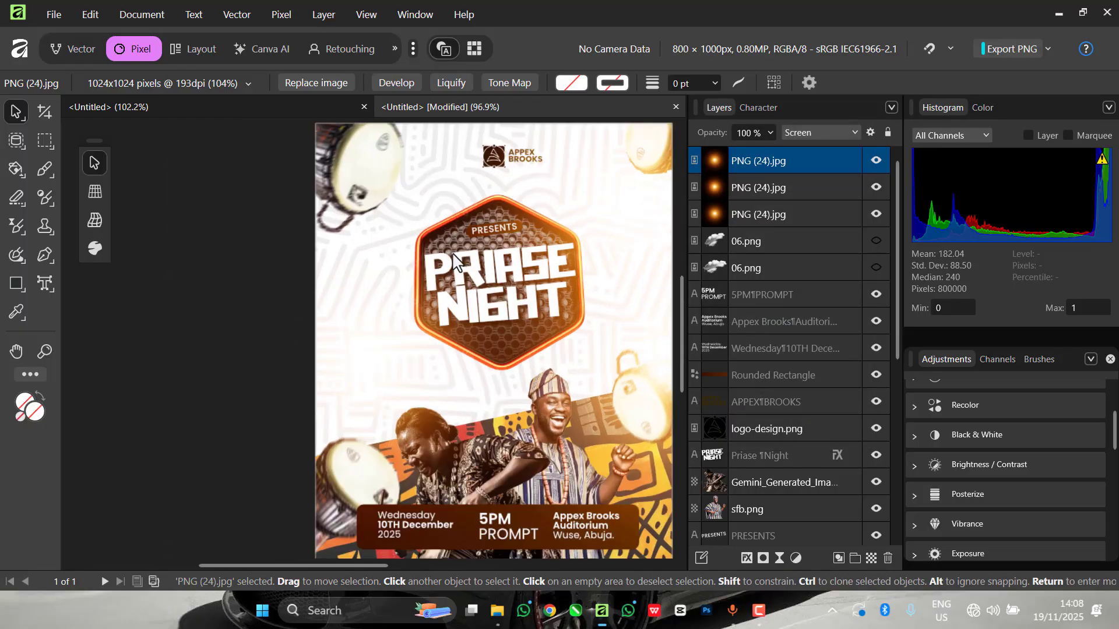
scroll(461, 262, down, 3)
scroll(463, 228, up, 1)
scroll(455, 243, up, 3)
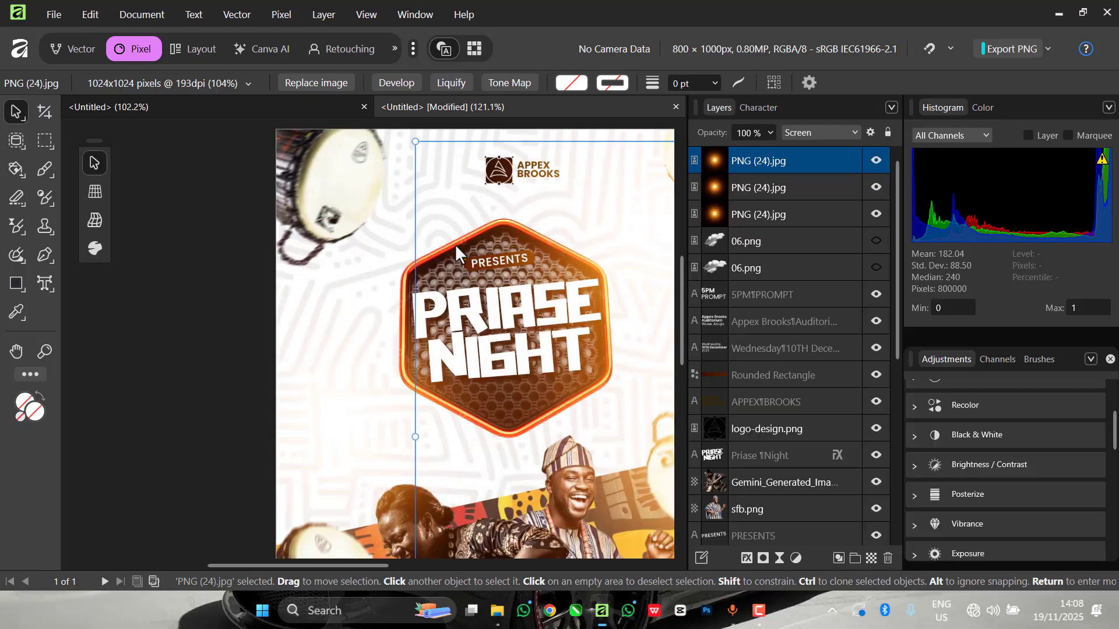
click(874, 158)
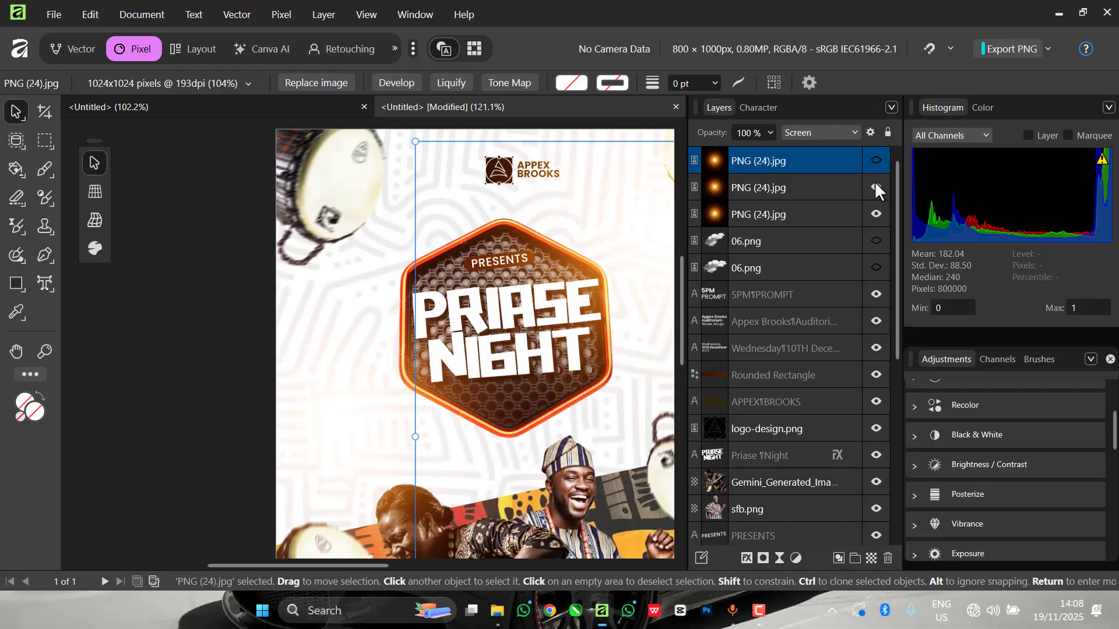
click(877, 162)
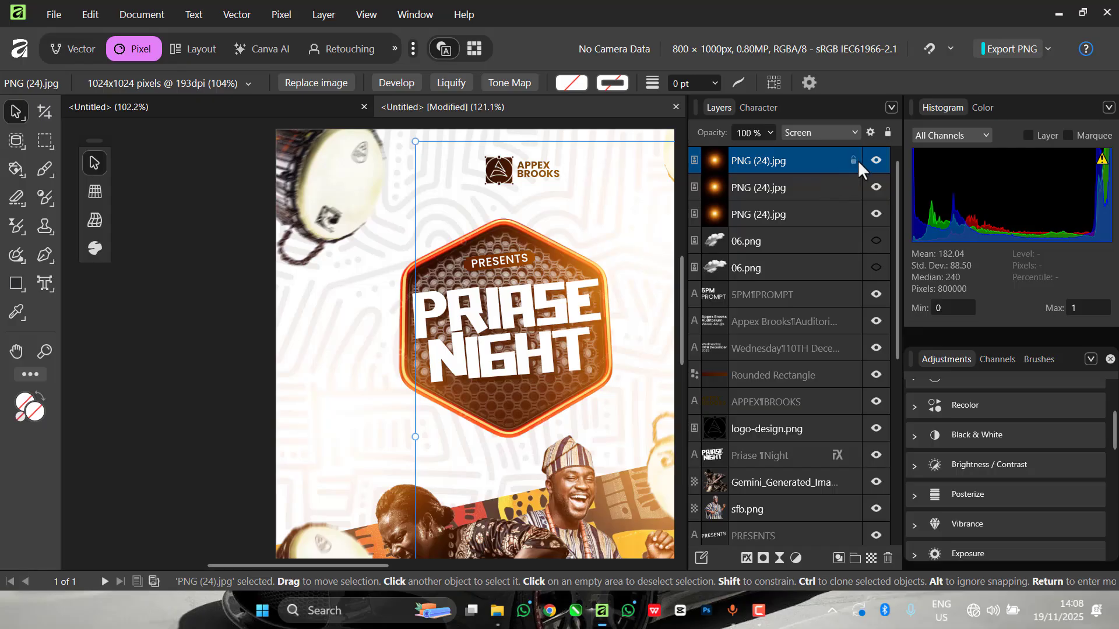
click(852, 160)
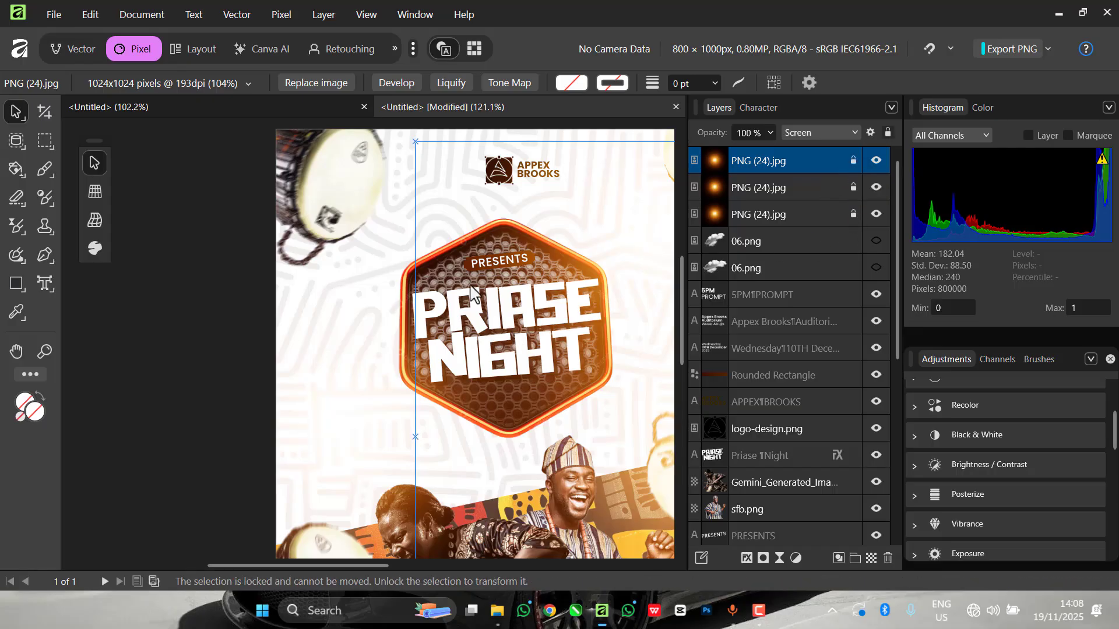
Nudge the hexagon slightly left and shift the PRIASE NIGHT title left to sit centered inside it.
scroll(471, 292, down, 3)
click(477, 266)
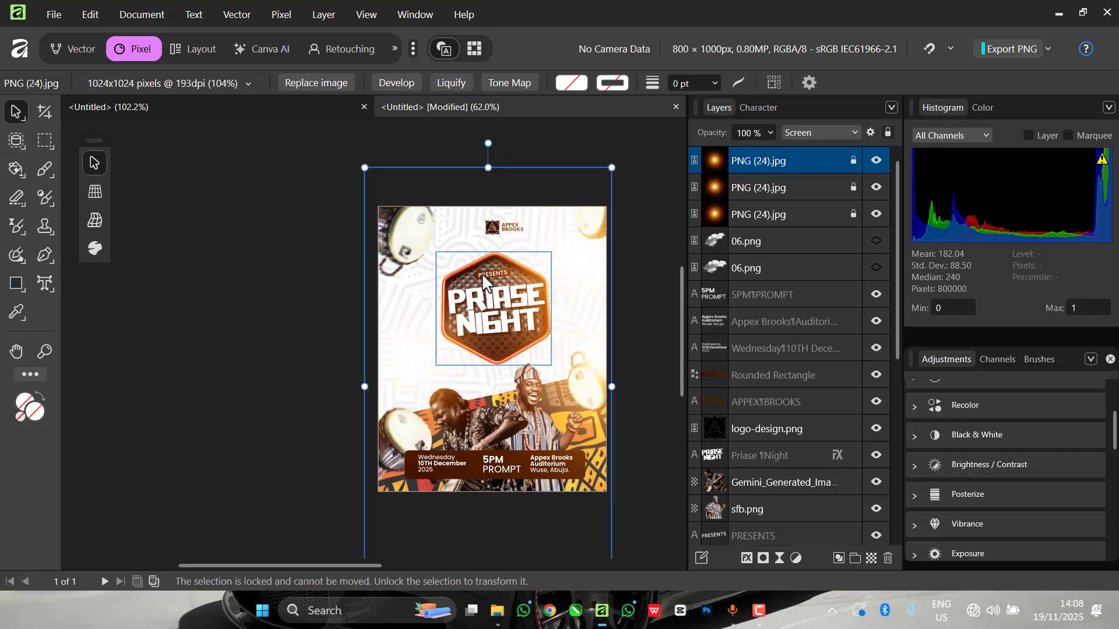
scroll(481, 273, up, 2)
drag(457, 279, 454, 278)
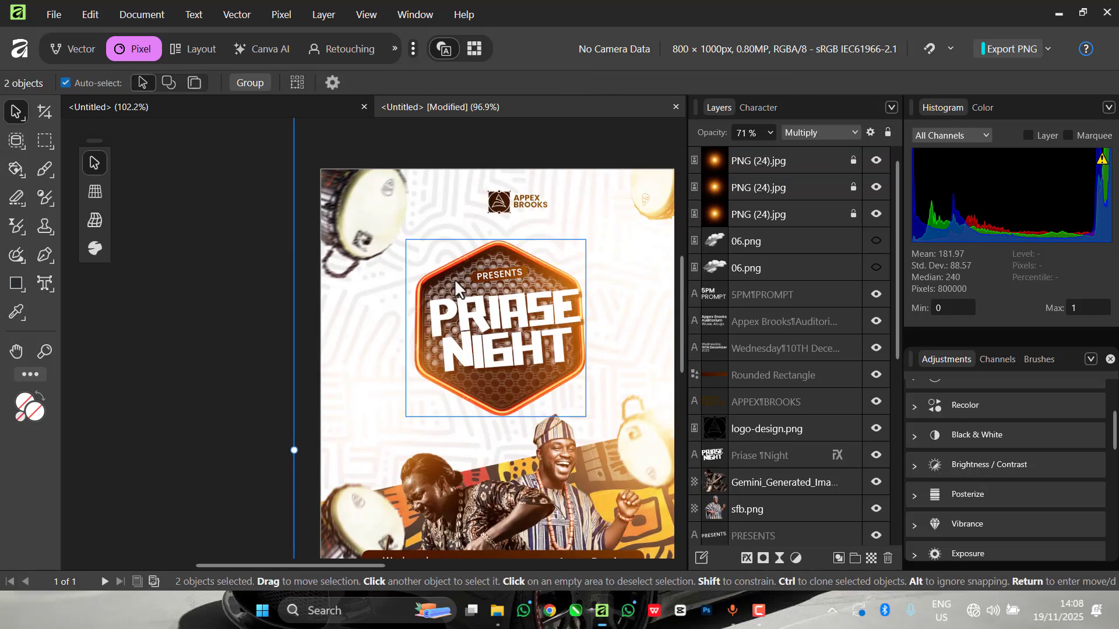
click(504, 272)
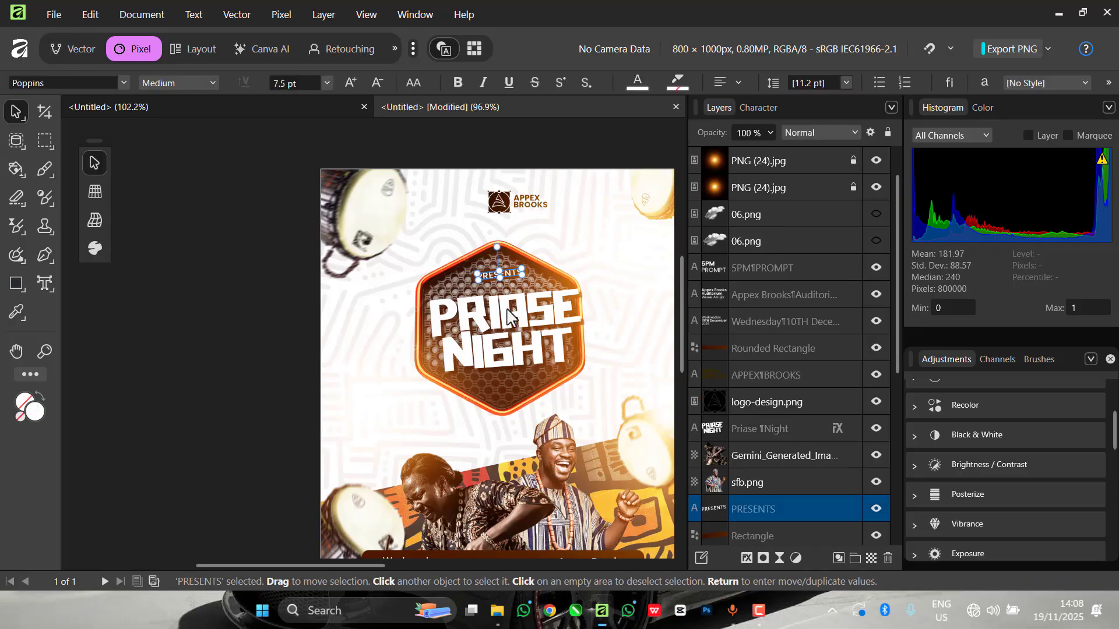
click(503, 319)
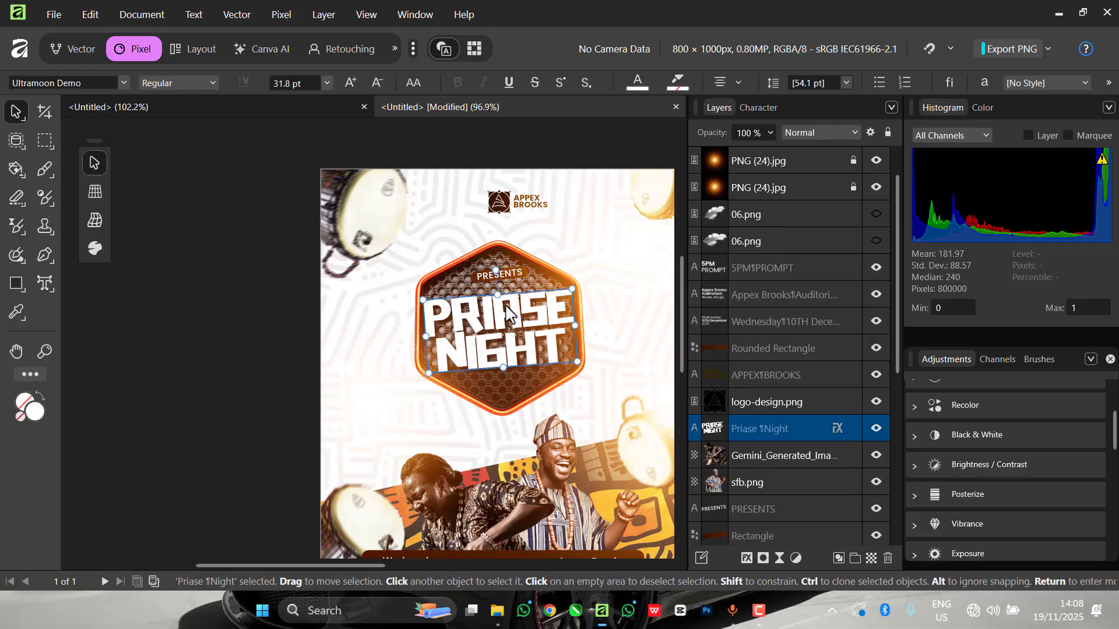
scroll(544, 319, down, 2)
scroll(507, 317, up, 2)
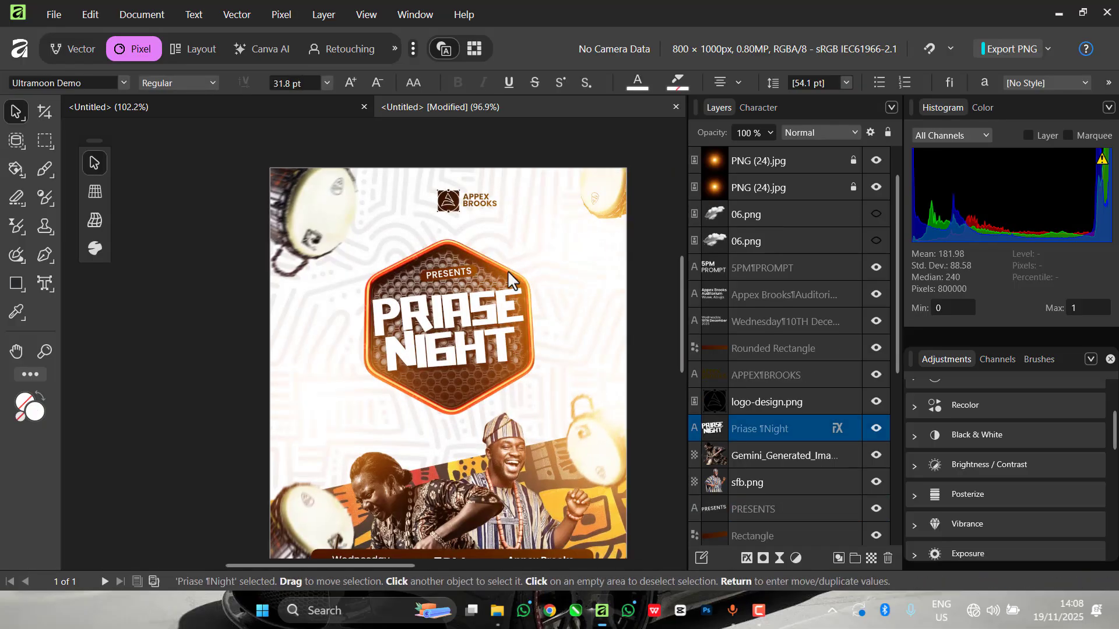
scroll(507, 318, down, 2)
scroll(501, 349, up, 3)
scroll(468, 331, down, 1)
Move the smiling man and the drummer slightly upward, closer to the hexagon.
click(494, 365)
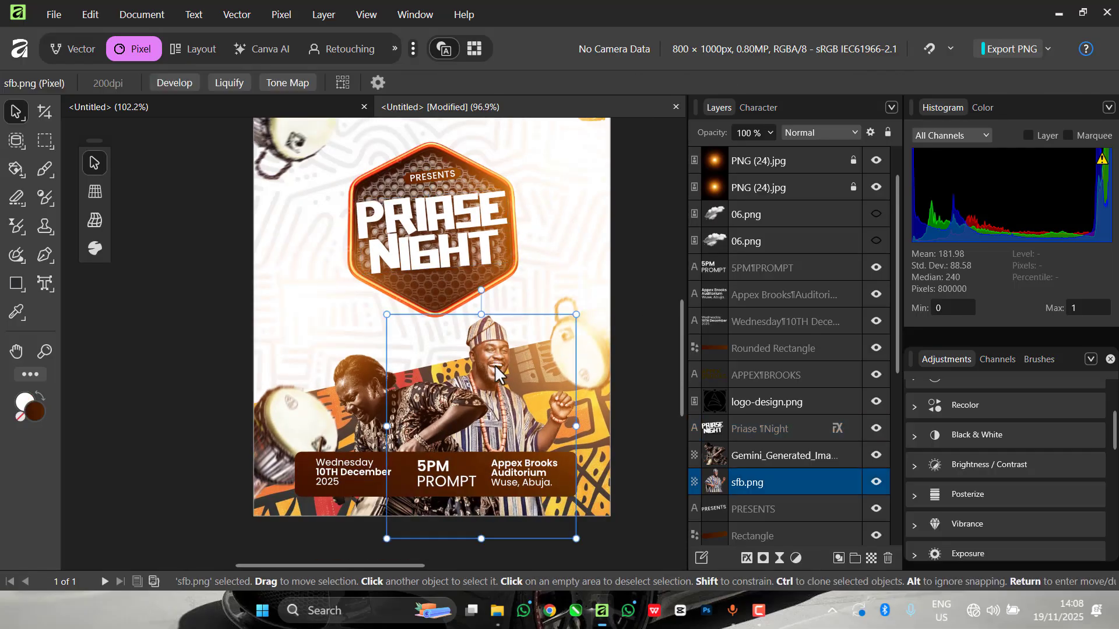
click(431, 400)
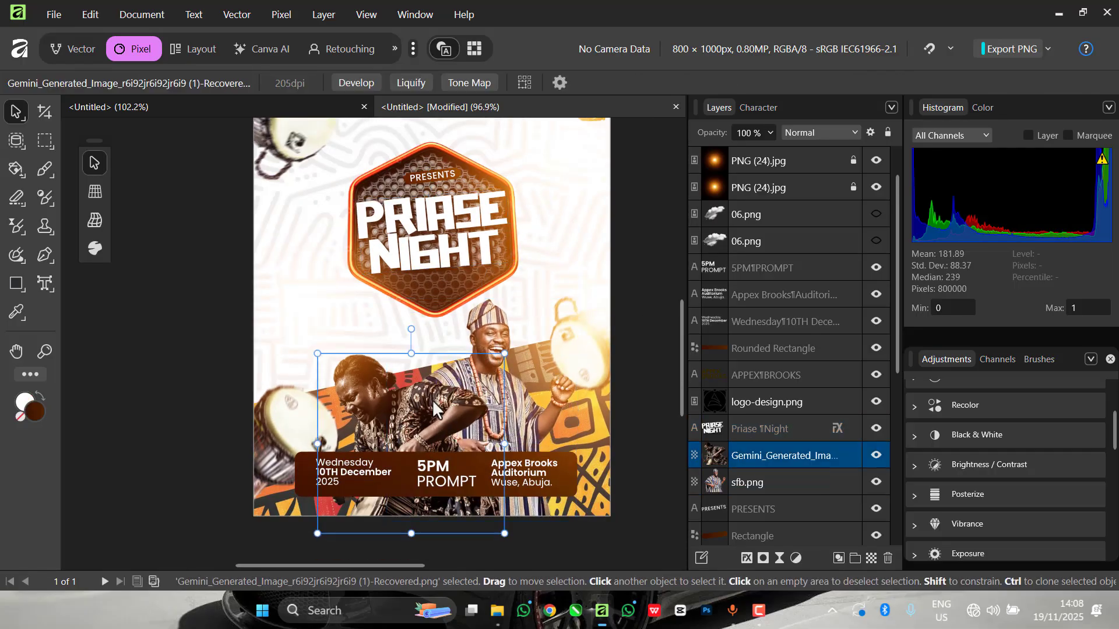
drag(426, 410, 426, 396)
scroll(467, 326, down, 1)
scroll(500, 254, up, 1)
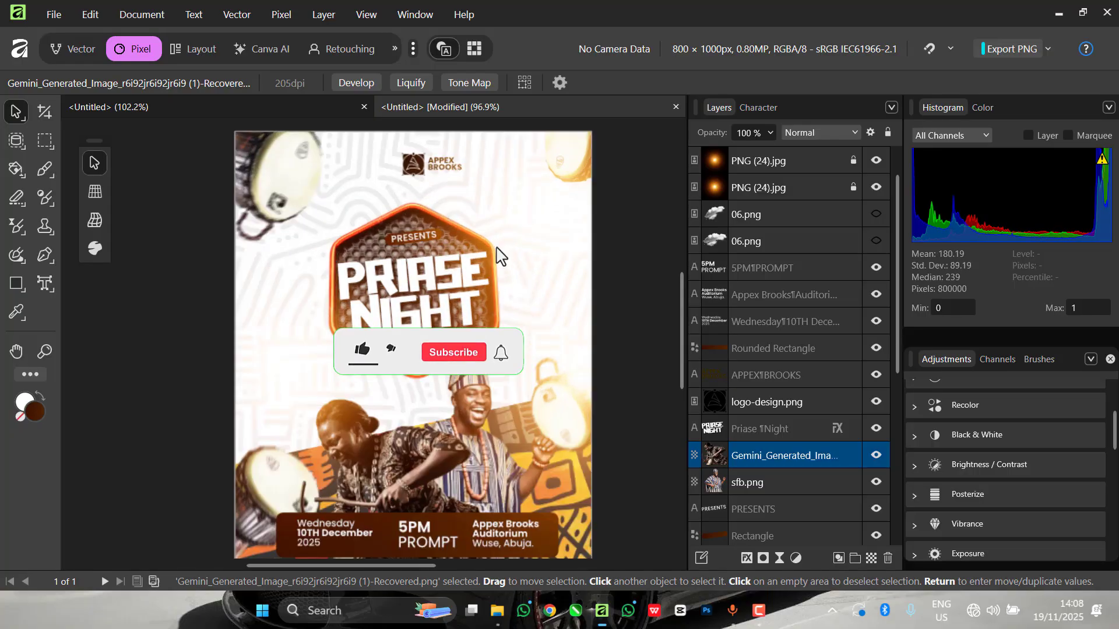
Scale the logo image down to 10% beside the APPEX BROOKS text.
scroll(478, 233, down, 1)
scroll(456, 217, up, 2)
scroll(420, 249, up, 4)
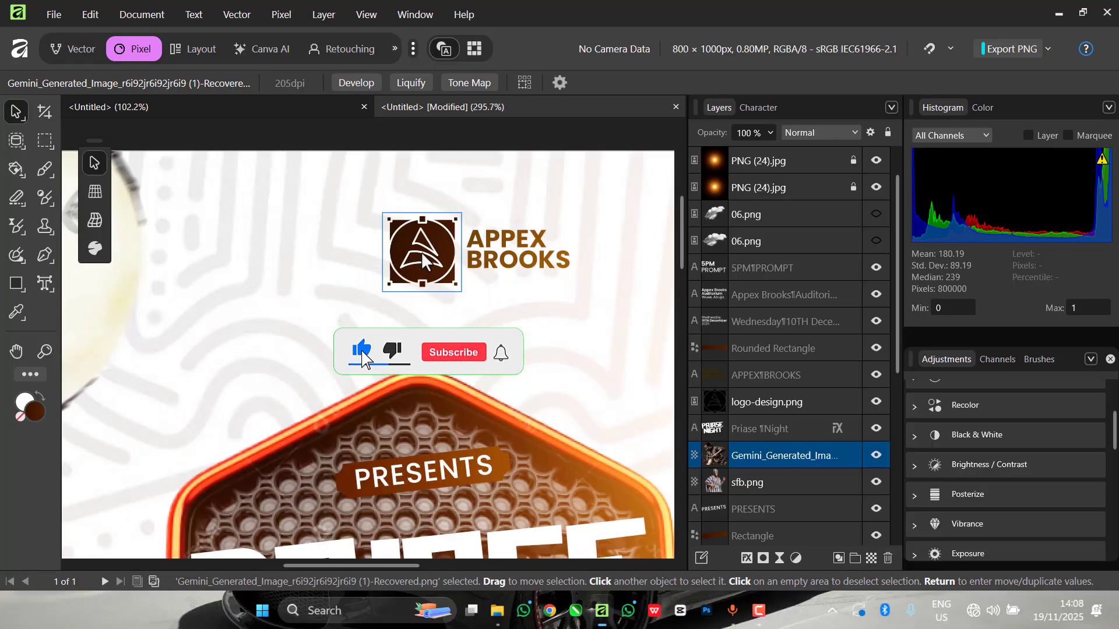
click(417, 278)
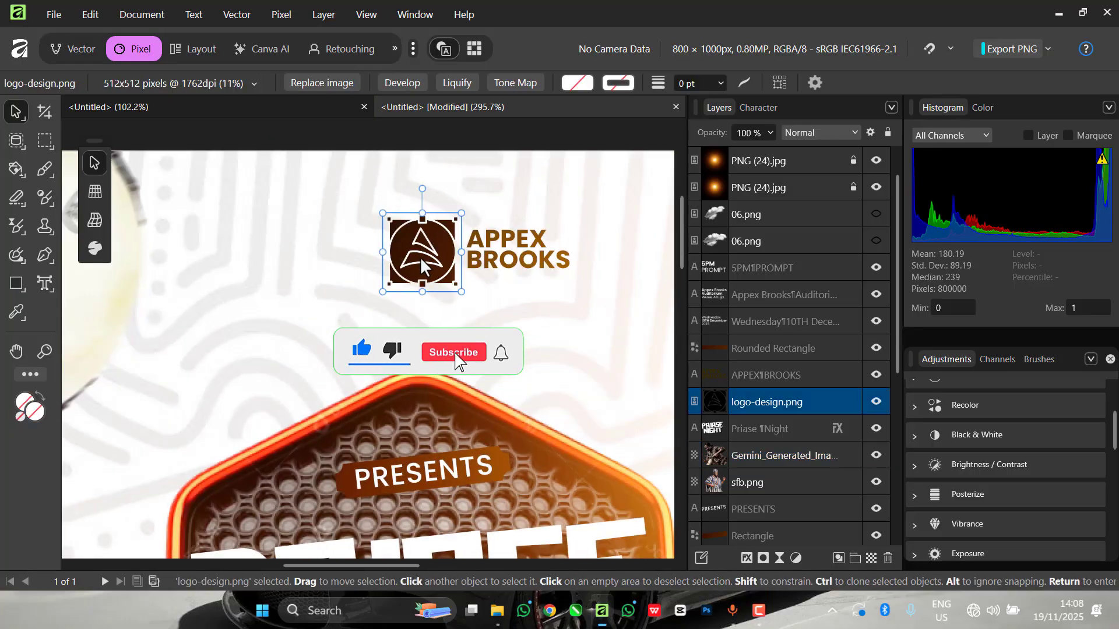
click(505, 261)
scroll(489, 263, down, 4)
click(466, 201)
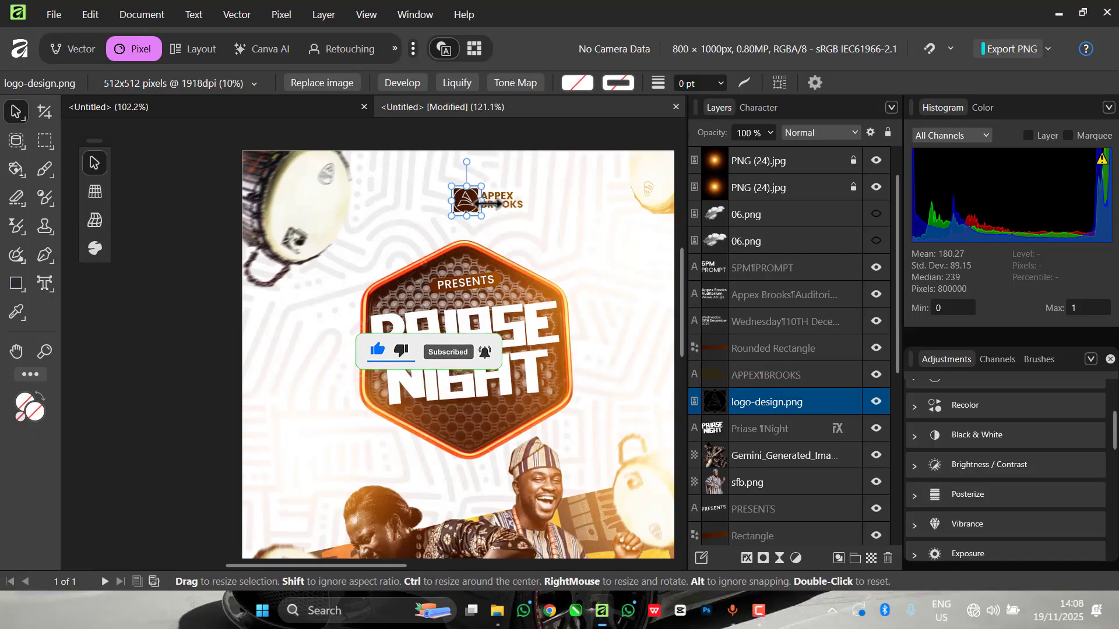